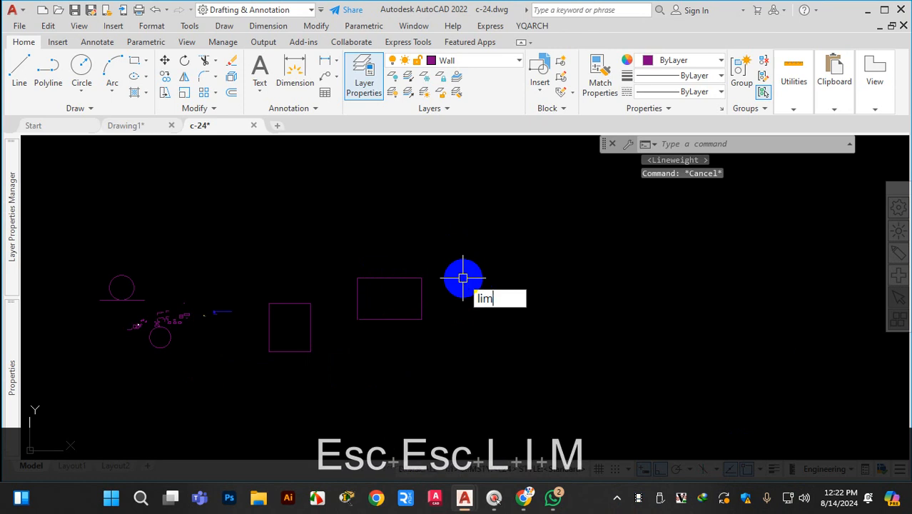
- Set the model space limits with the lower left corner at 0,0 and the upper right corner at 500',500'
key(space)
text(0)
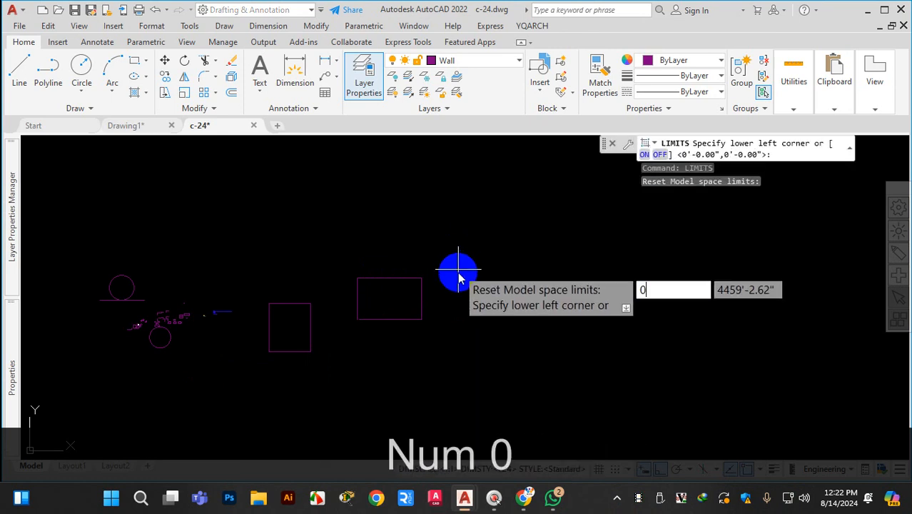
key(Tab)
text(0)
key(Return)
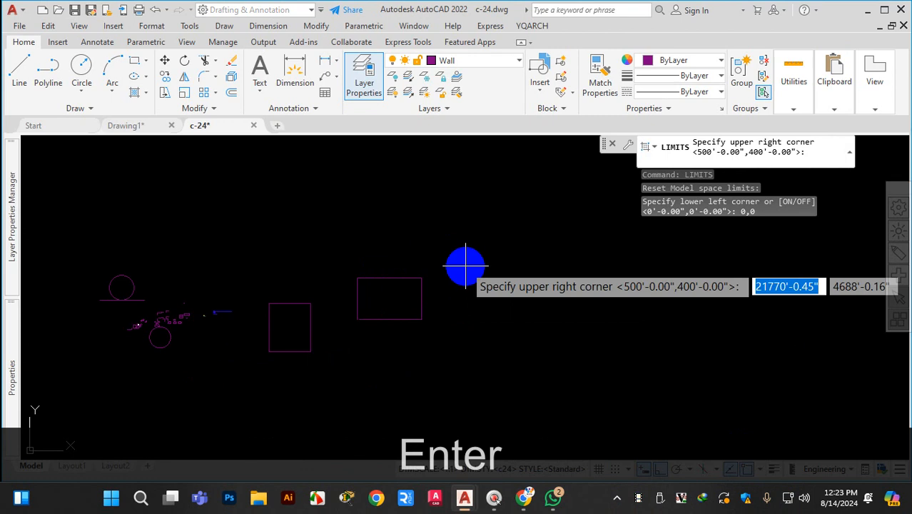
text(500)
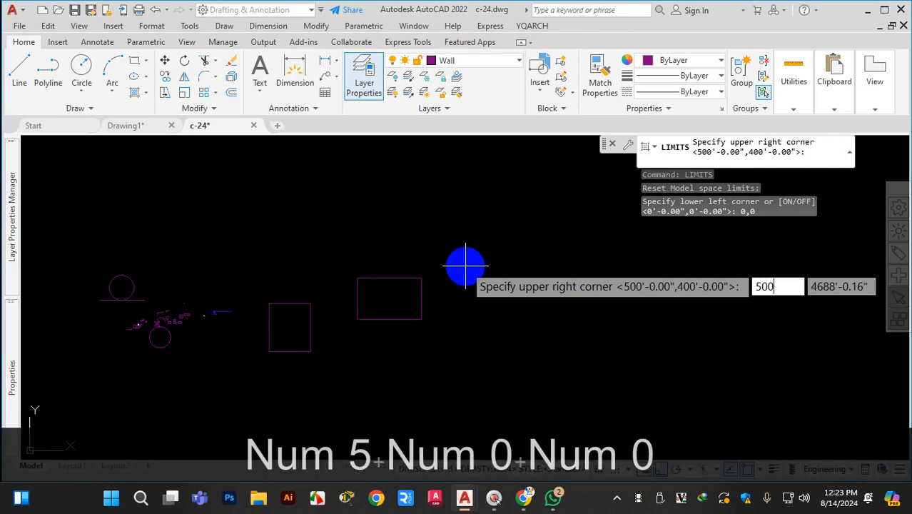
text(')
key(Tab)
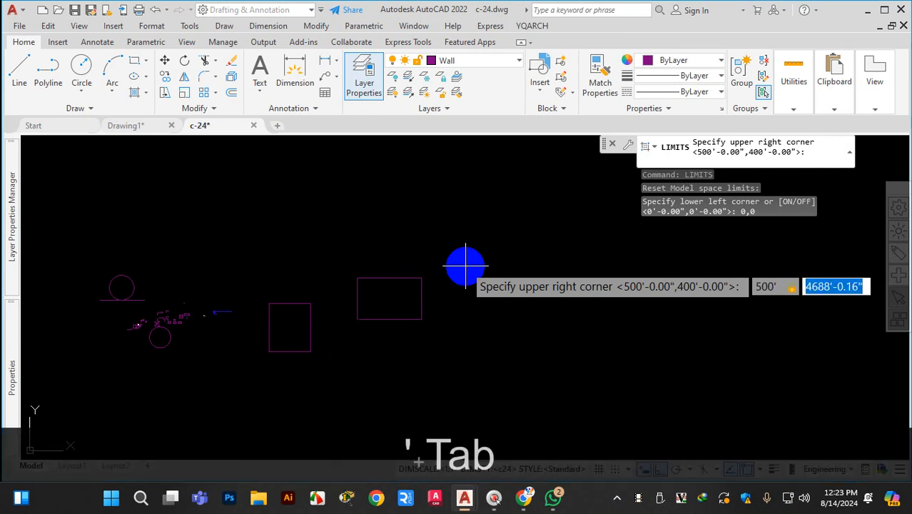
text(500')
key(Return)
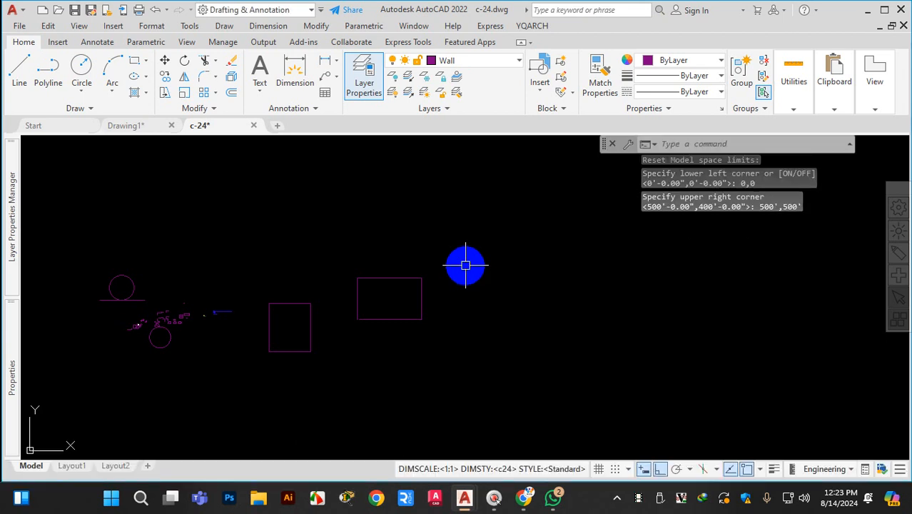
- Zoom to all of the drawing and turn limits checking on
text(z)
key(space)
text(a)
key(space)
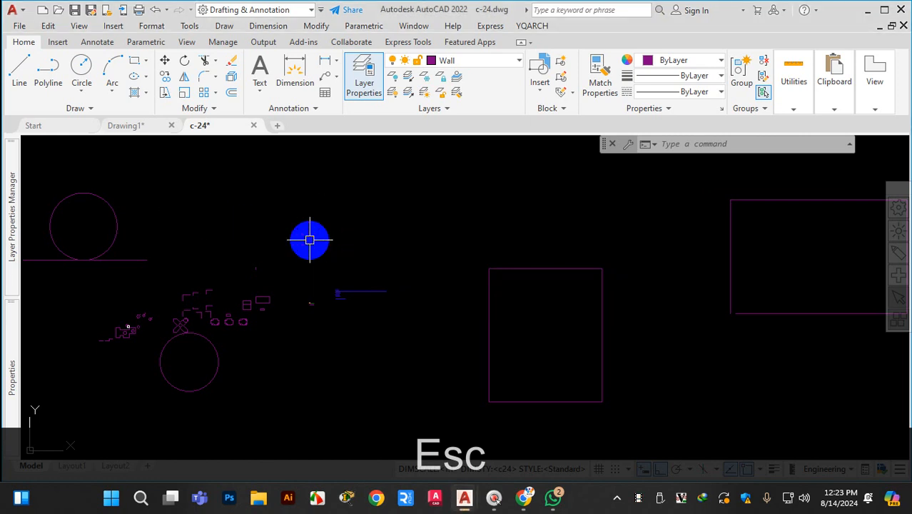
key(Return)
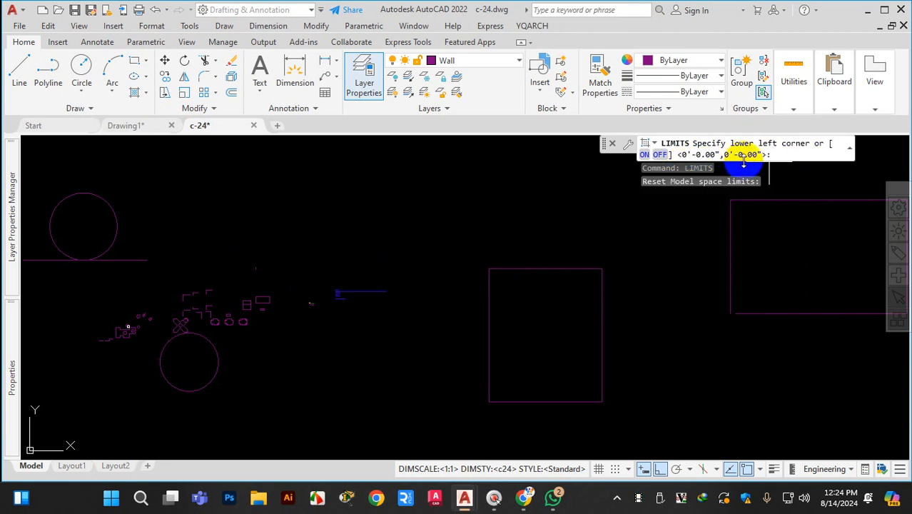
click(646, 155)
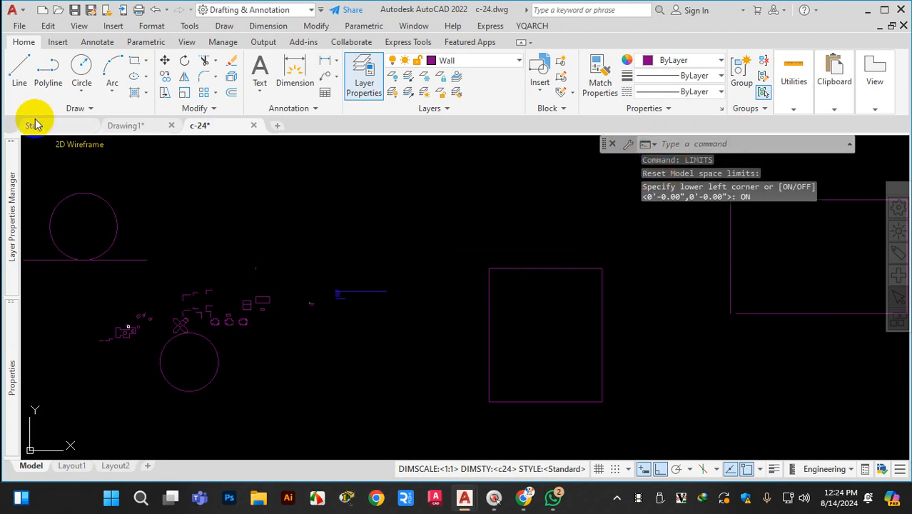
- Try to start a line at several points outside the drawing limits, and cancel the command
click(21, 81)
click(187, 243)
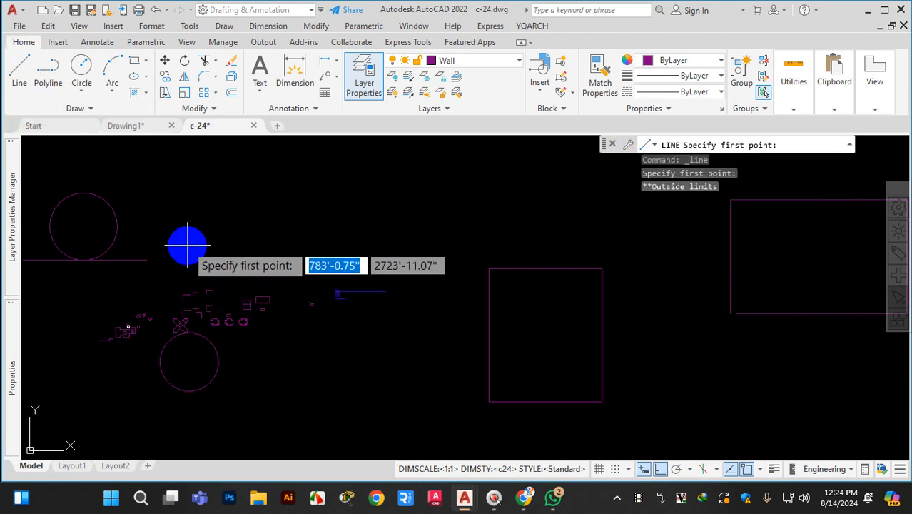
click(23, 71)
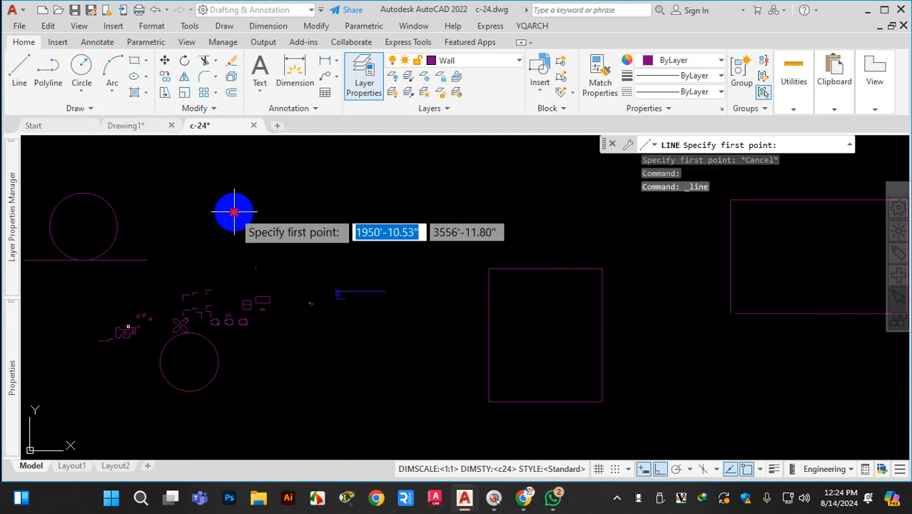
click(385, 229)
click(20, 72)
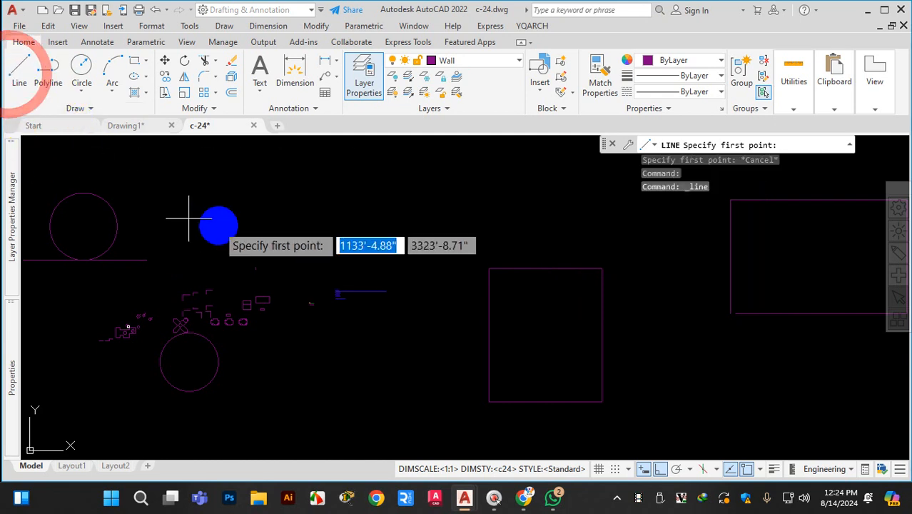
click(215, 210)
click(387, 229)
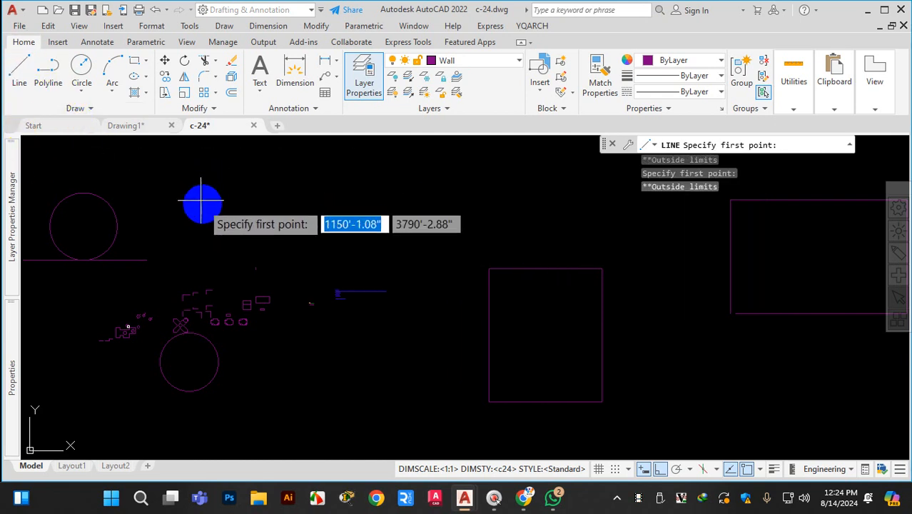
click(20, 72)
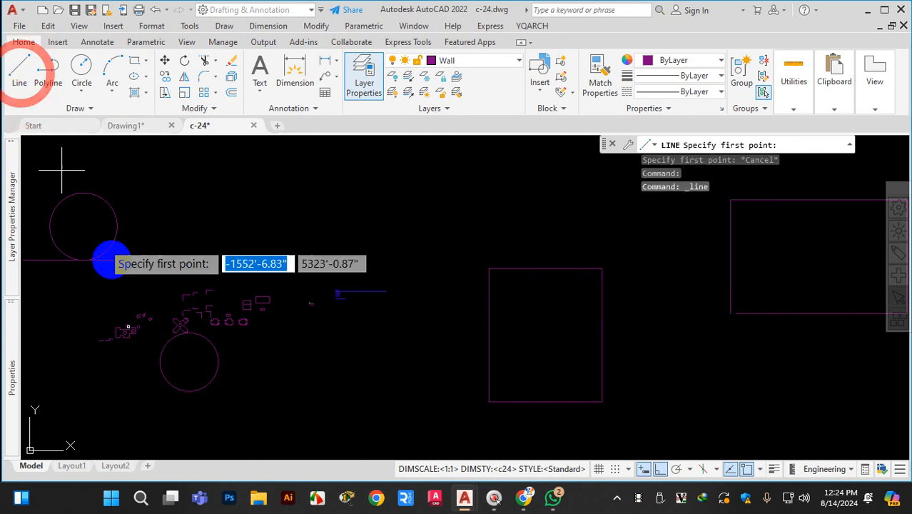
click(75, 417)
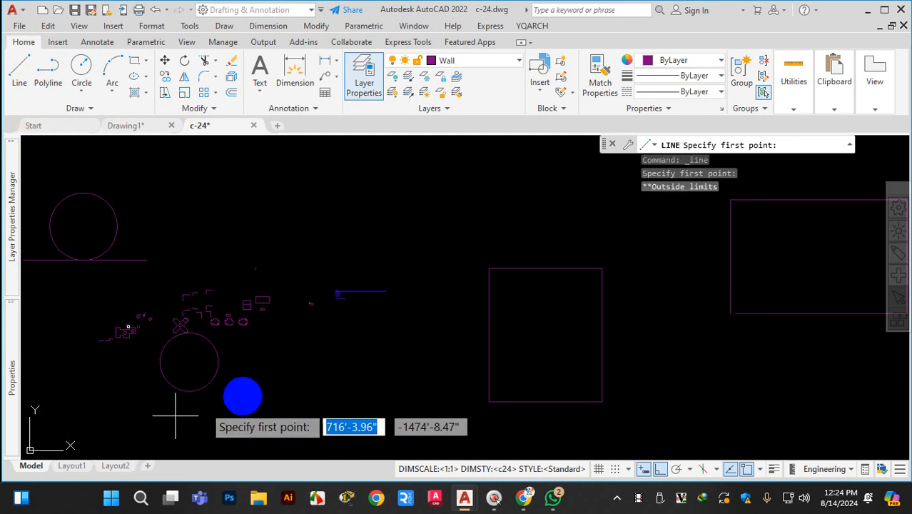
key(Escape)
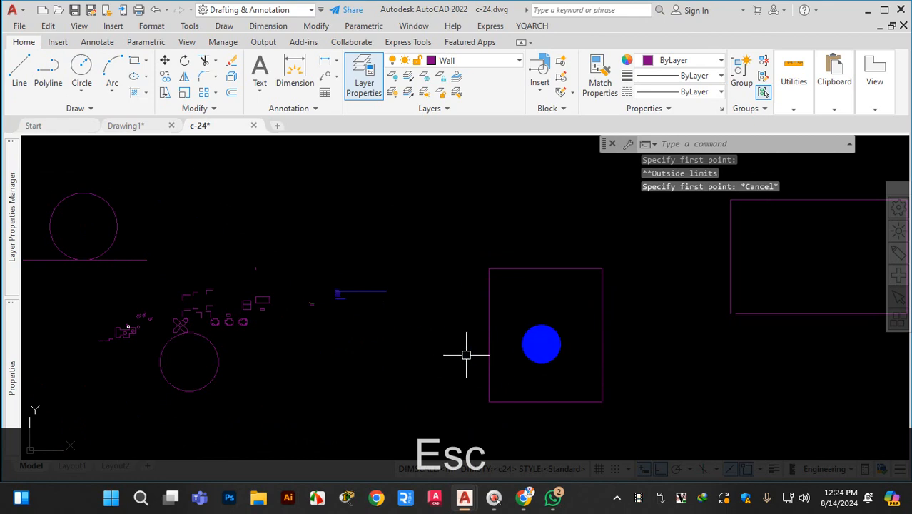
- Turn the grid display on and try to draw a line from a point inside the limits to one outside them
click(598, 470)
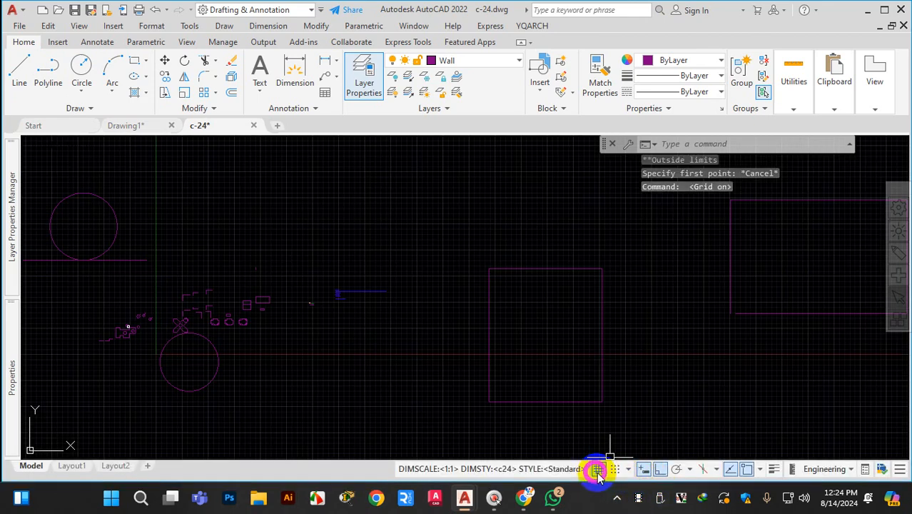
scroll(198, 353, up, 5)
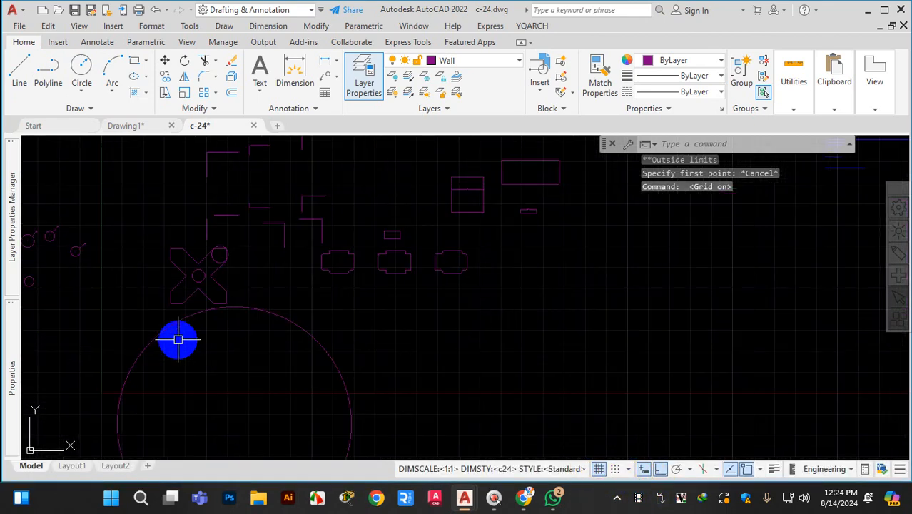
click(19, 68)
click(174, 359)
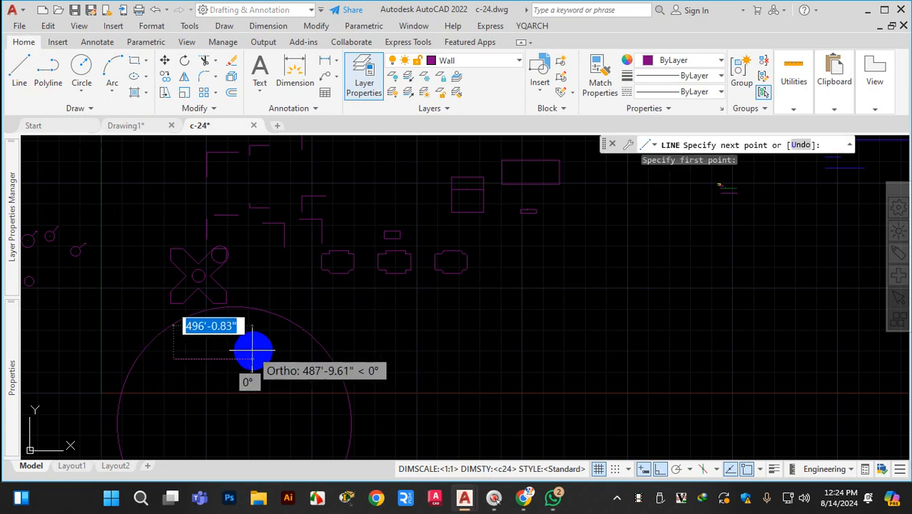
click(289, 372)
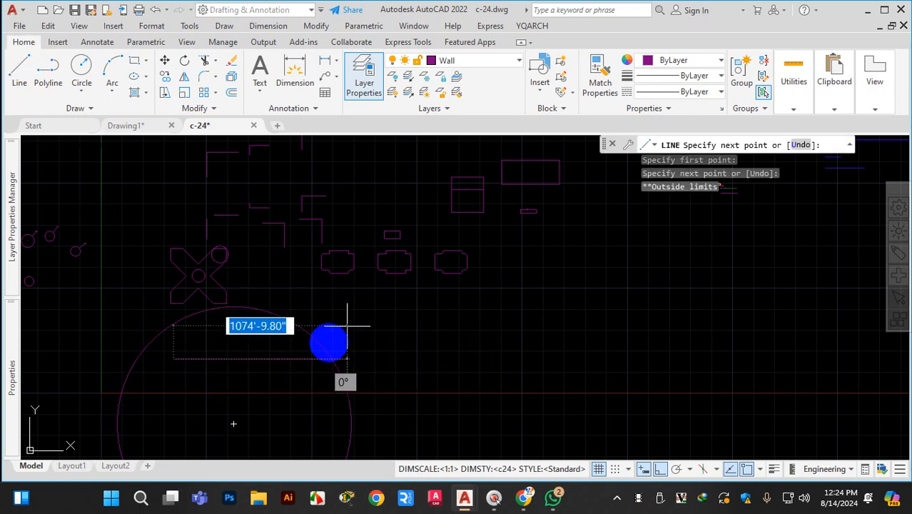
scroll(329, 339, down, 6)
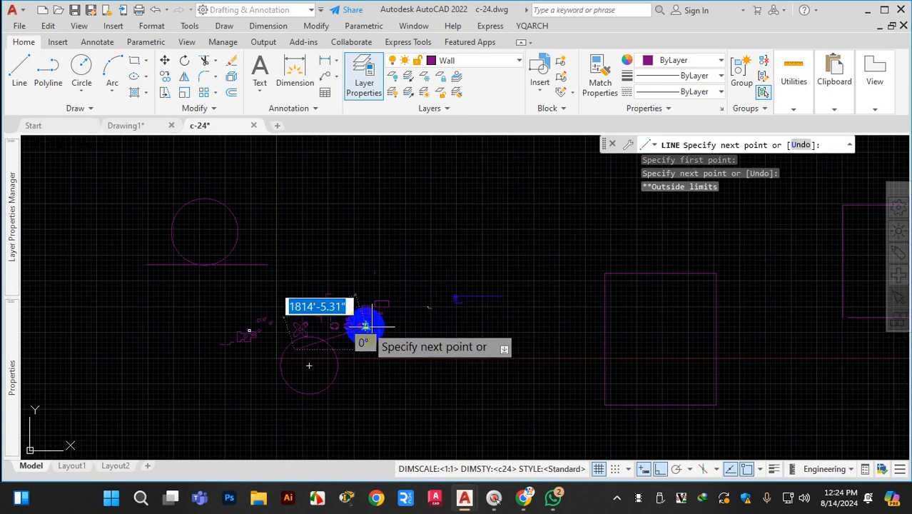
scroll(365, 320, up, 2)
key(Escape)
scroll(303, 368, up, 4)
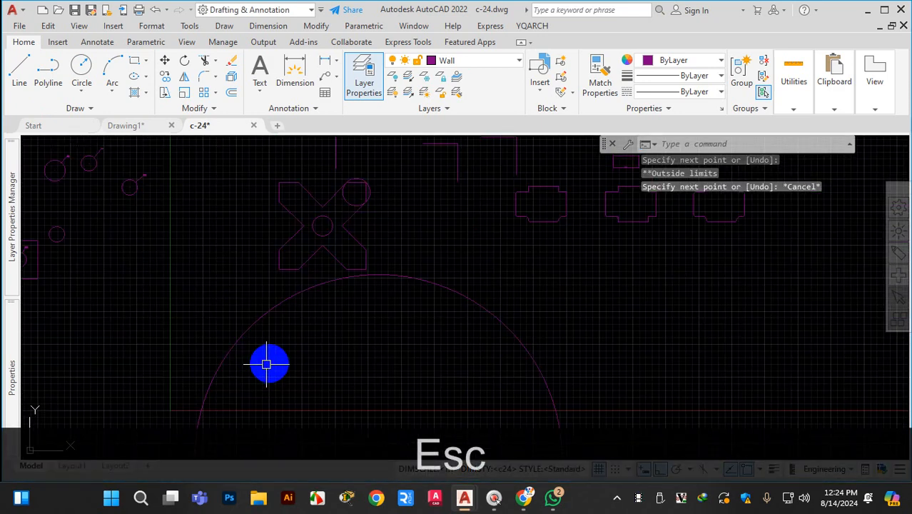
- Draw a 500' by 500' rectangle from the origin 0,0 to mark the limits area
click(136, 63)
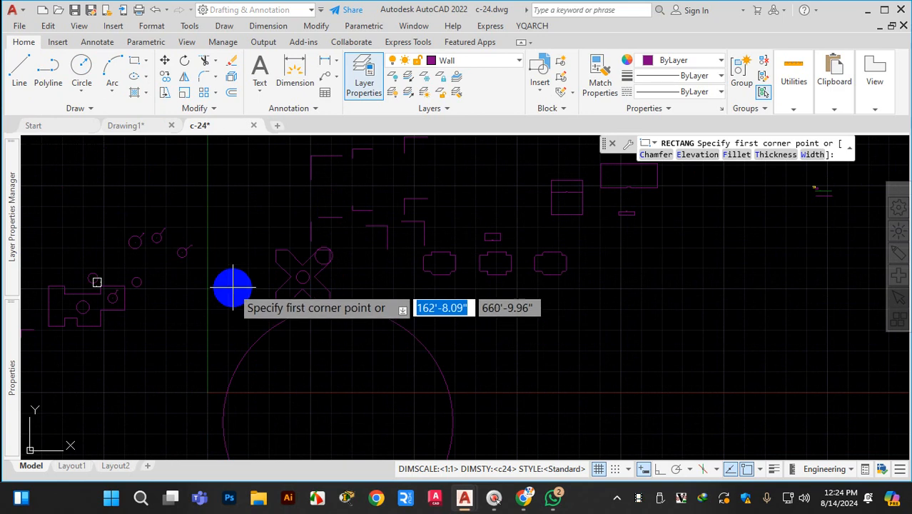
text(0)
key(Tab)
text(0)
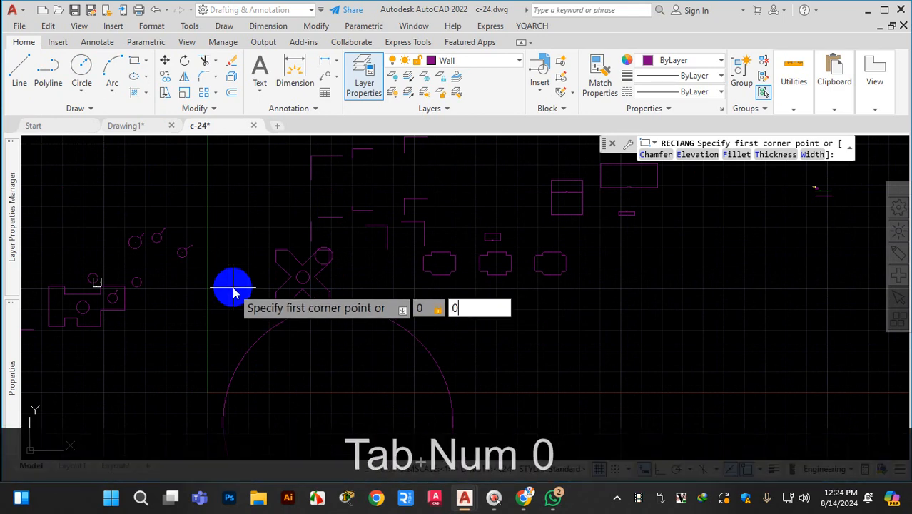
key(Return)
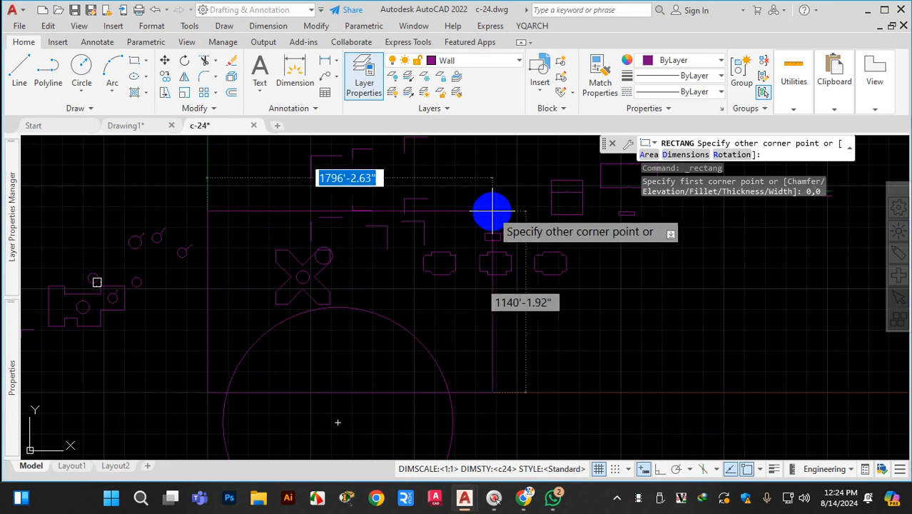
text(500')
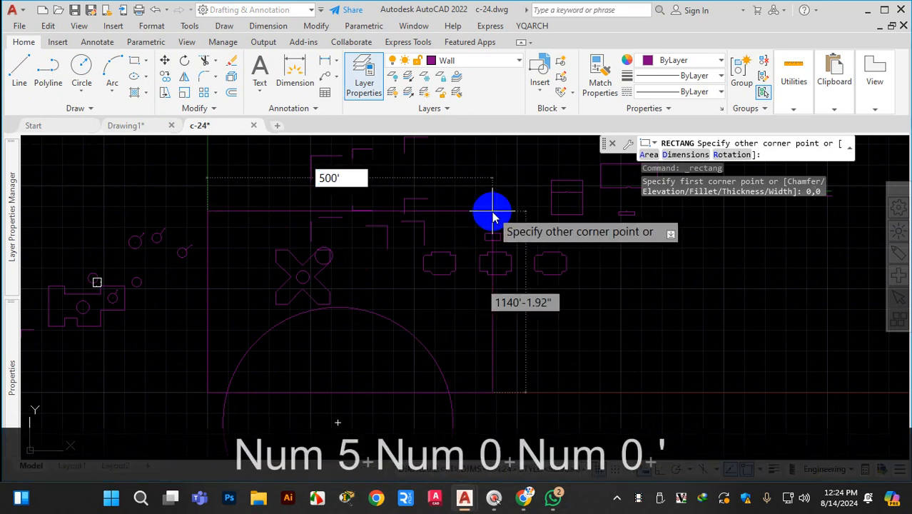
key(Tab)
text(500')
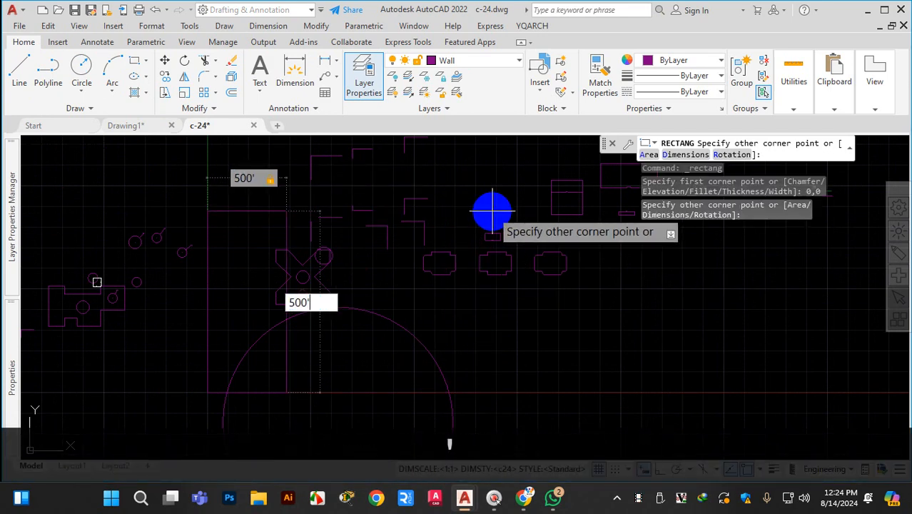
key(Return)
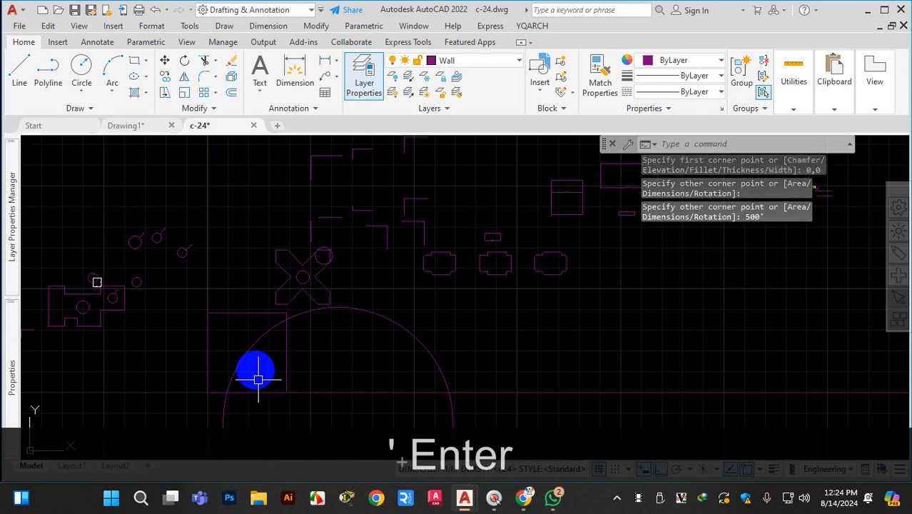
- Draw a short horizontal line followed by a connected vertical segment downward, both inside the limits rectangle
scroll(272, 318, up, 2)
scroll(279, 291, down, 2)
scroll(297, 339, up, 1)
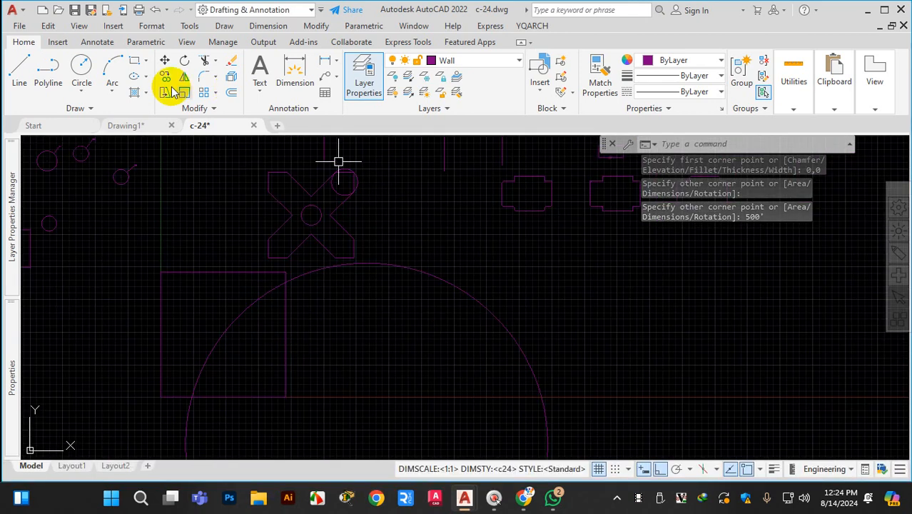
click(20, 70)
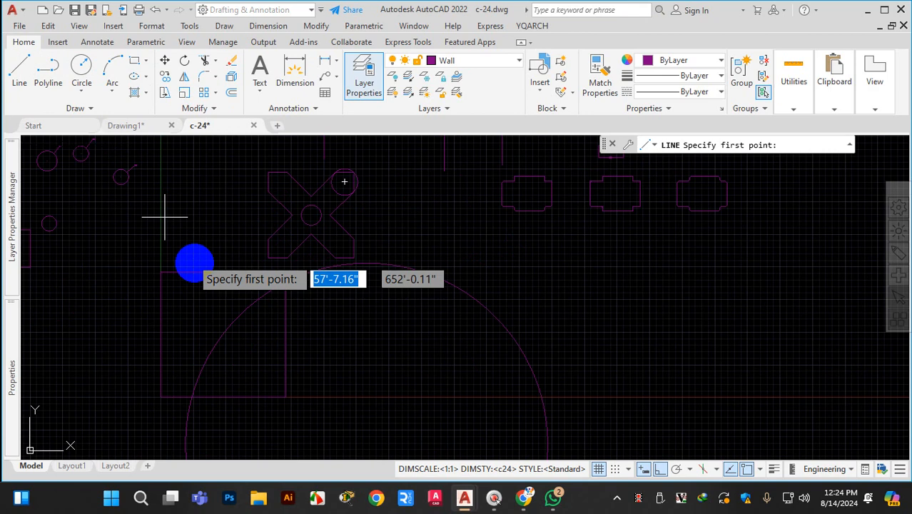
click(194, 300)
click(227, 298)
click(239, 357)
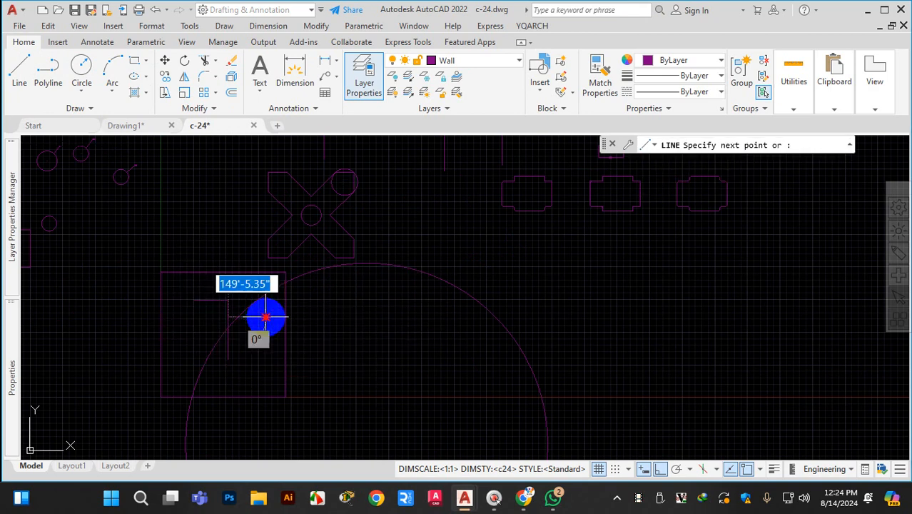
- Try to continue the line to several points outside the limits rectangle, and end the Line command
scroll(343, 327, up, 4)
click(339, 309)
click(372, 204)
click(386, 418)
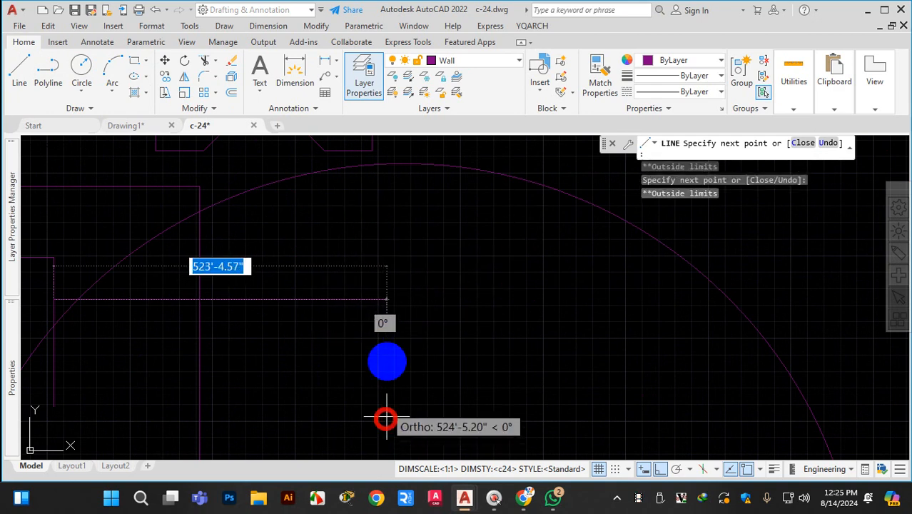
click(366, 306)
scroll(350, 322, down, 3)
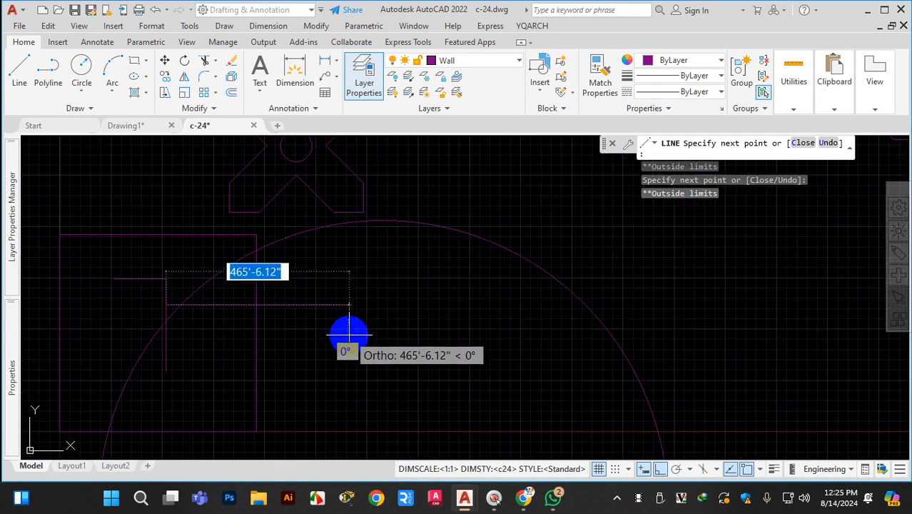
key(Escape)
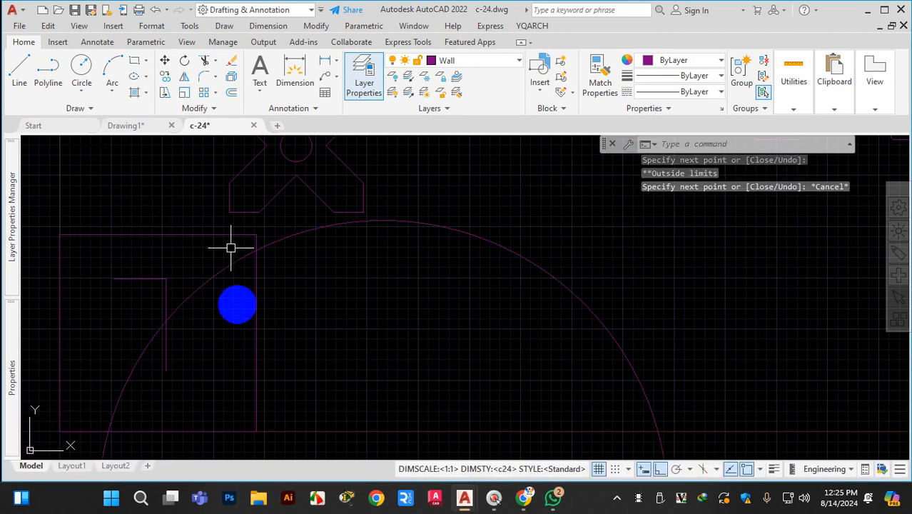
scroll(260, 374, down, 3)
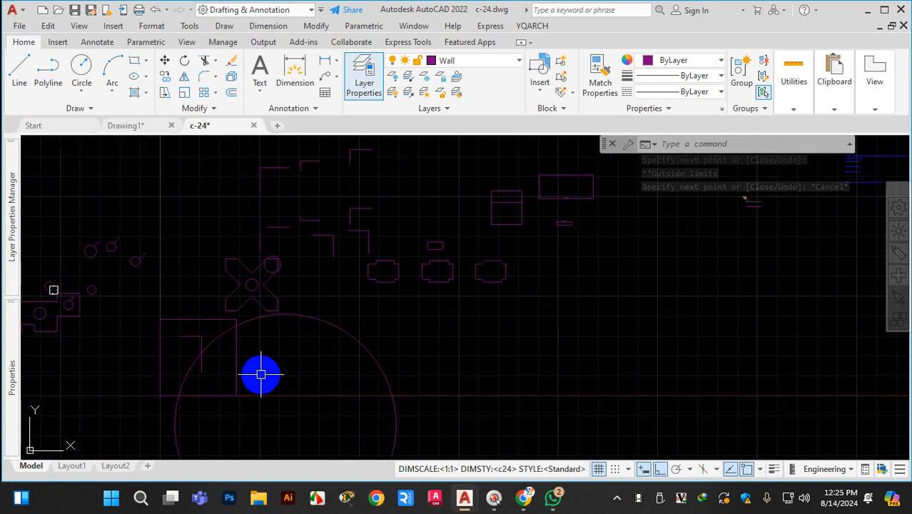
scroll(260, 351, up, 2)
scroll(233, 344, down, 2)
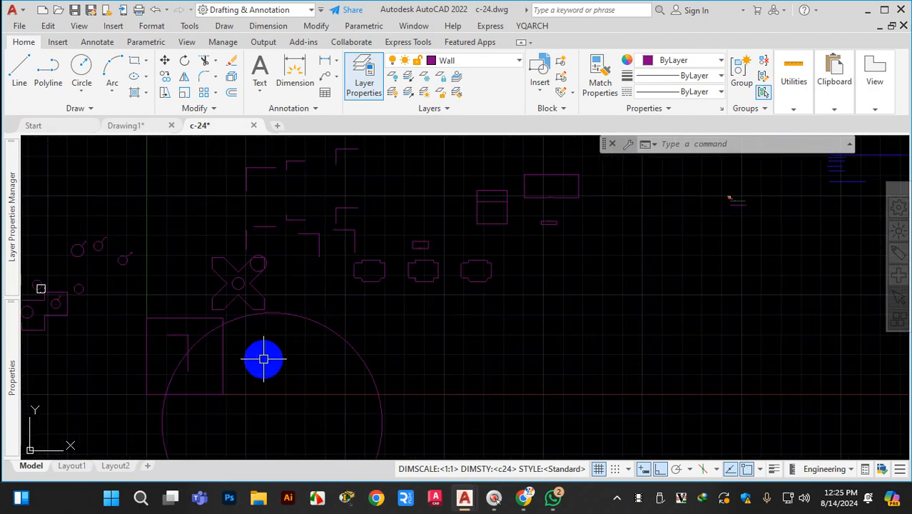
- Turn limits checking off with the Limits command
scroll(270, 359, down, 2)
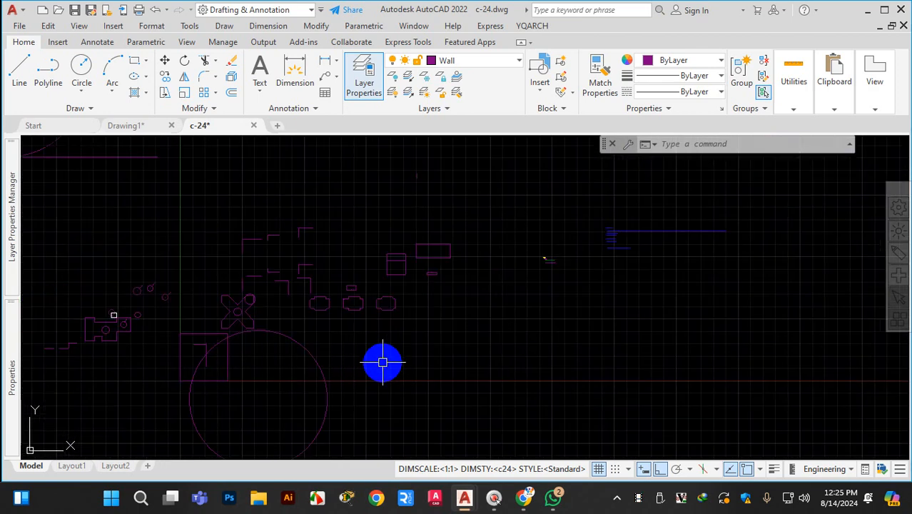
text(lim)
key(space)
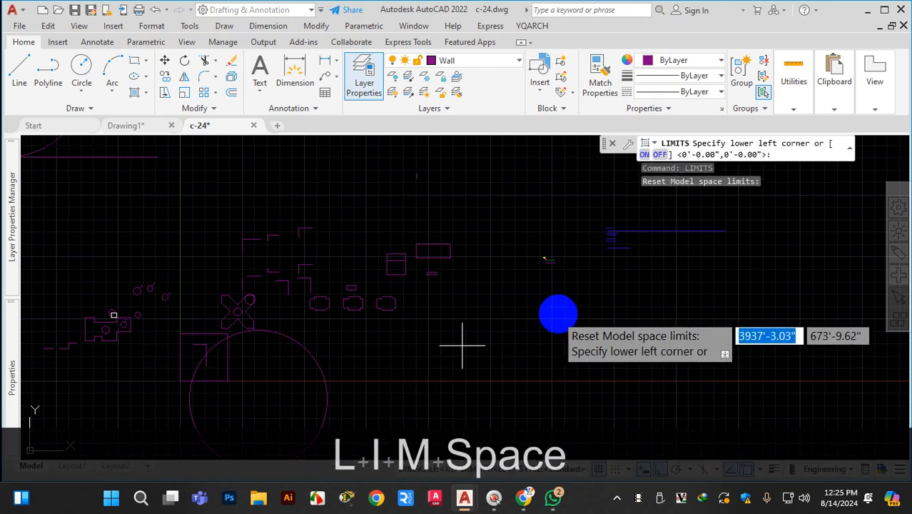
click(662, 154)
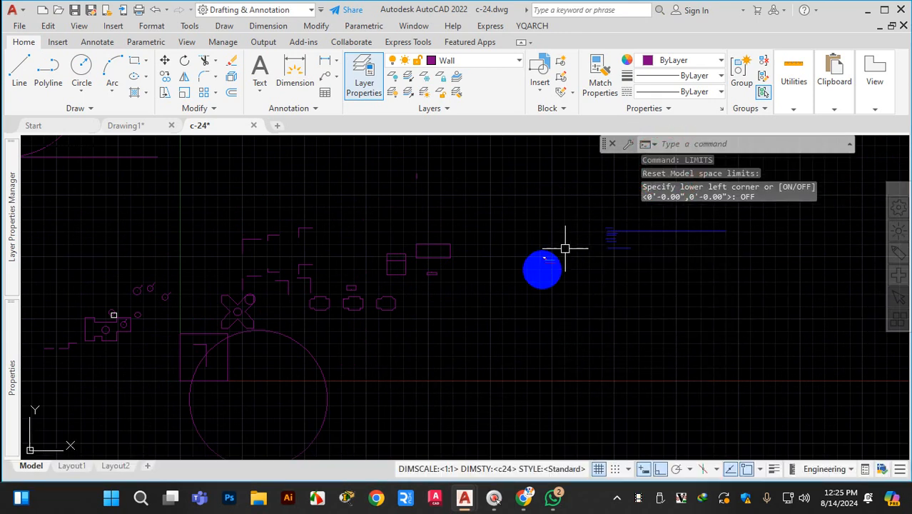
- Draw a three-segment stepped line outside the limits rectangle, going about 296' to the right, up, and right again
click(19, 71)
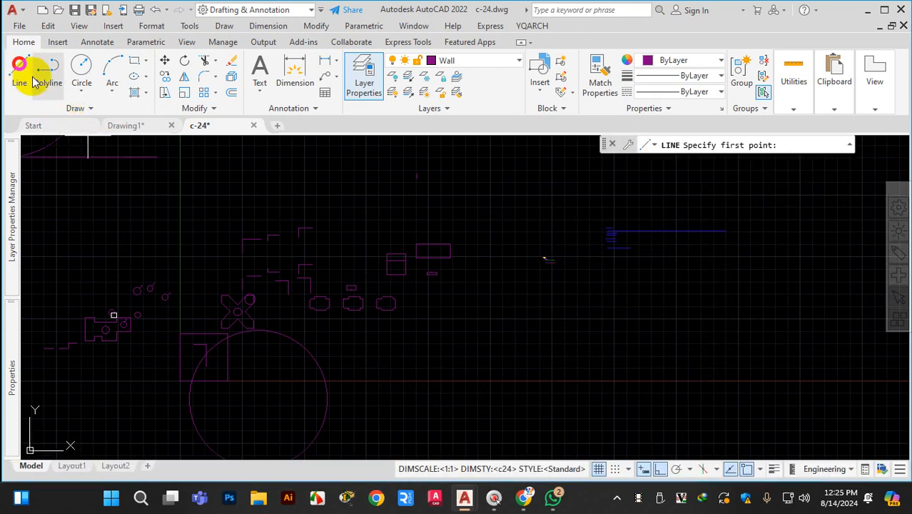
scroll(252, 372, up, 2)
scroll(251, 373, up, 2)
click(225, 330)
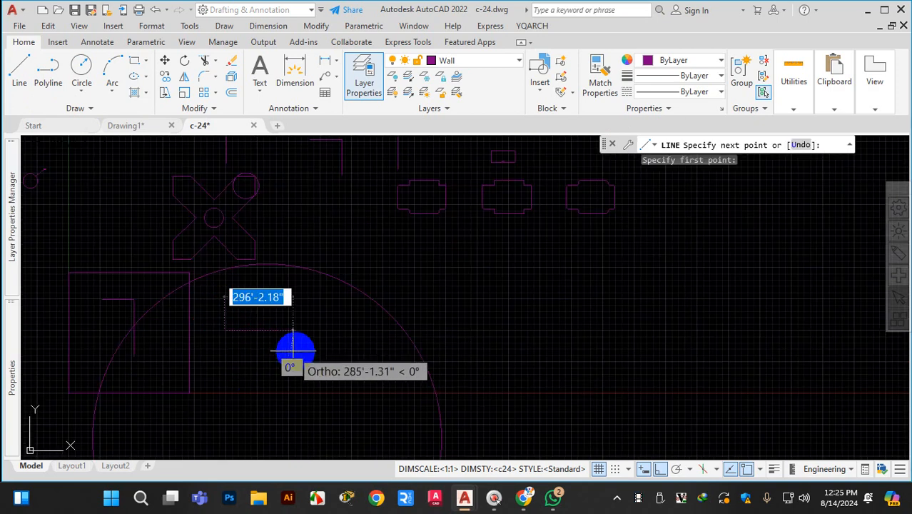
click(295, 349)
click(290, 275)
click(318, 207)
click(428, 306)
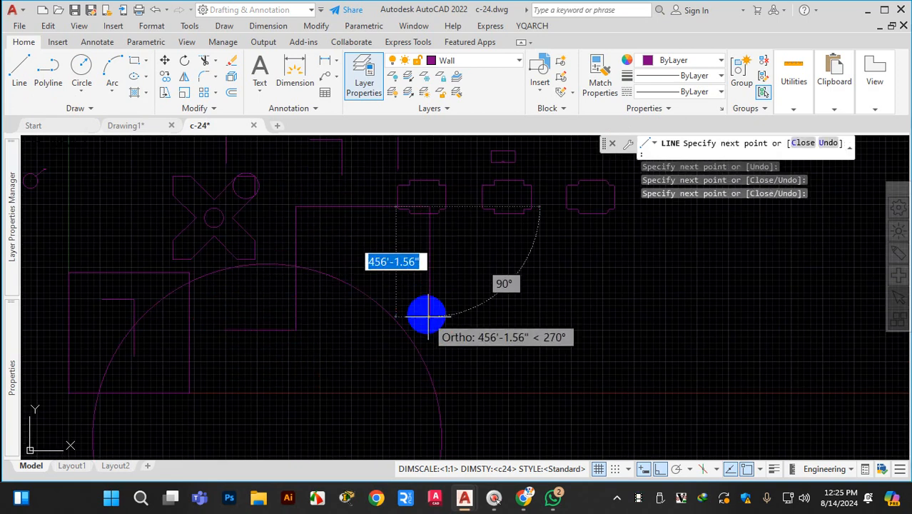
key(Escape)
- Erase the large circle that overlaps the limits rectangle
scroll(321, 337, down, 3)
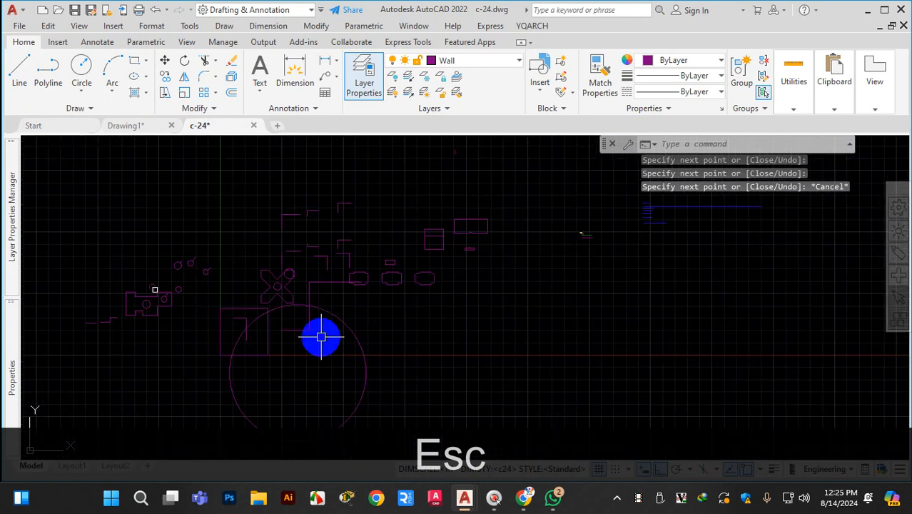
scroll(235, 355, up, 3)
click(285, 325)
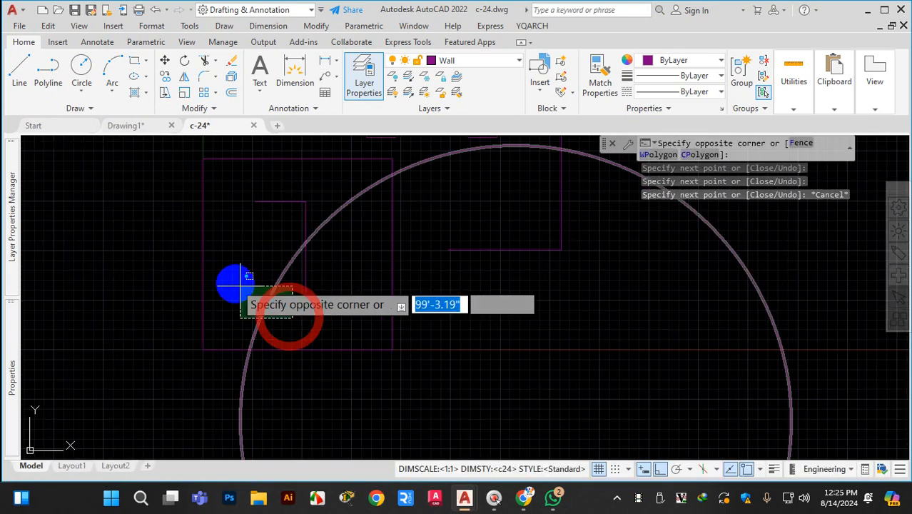
click(240, 282)
key(Delete)
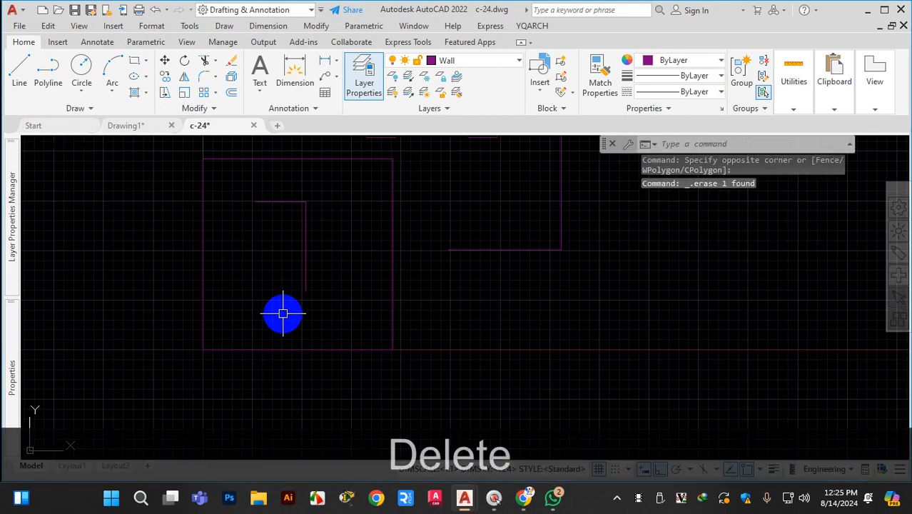
- Examine the limits rectangle, the connected lines inside it and the stepped line outside it
scroll(283, 315, down, 2)
scroll(297, 265, up, 3)
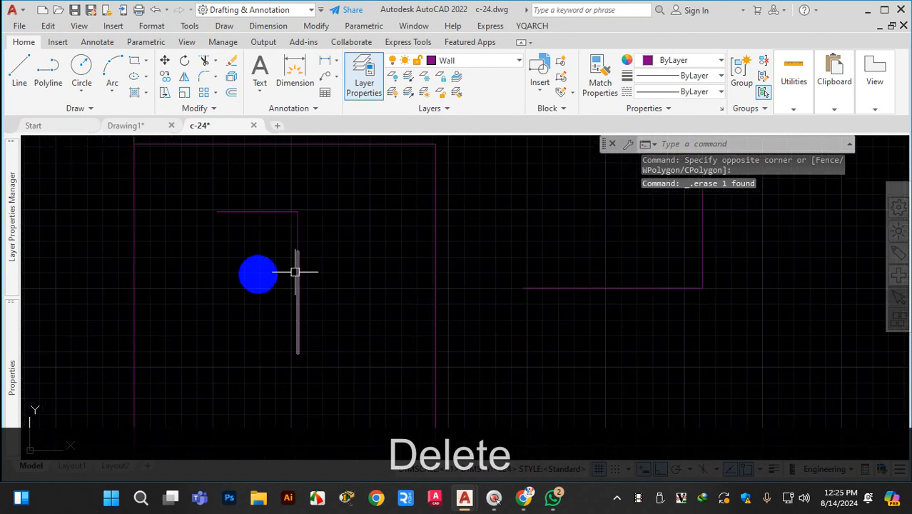
scroll(294, 271, down, 3)
scroll(269, 284, up, 2)
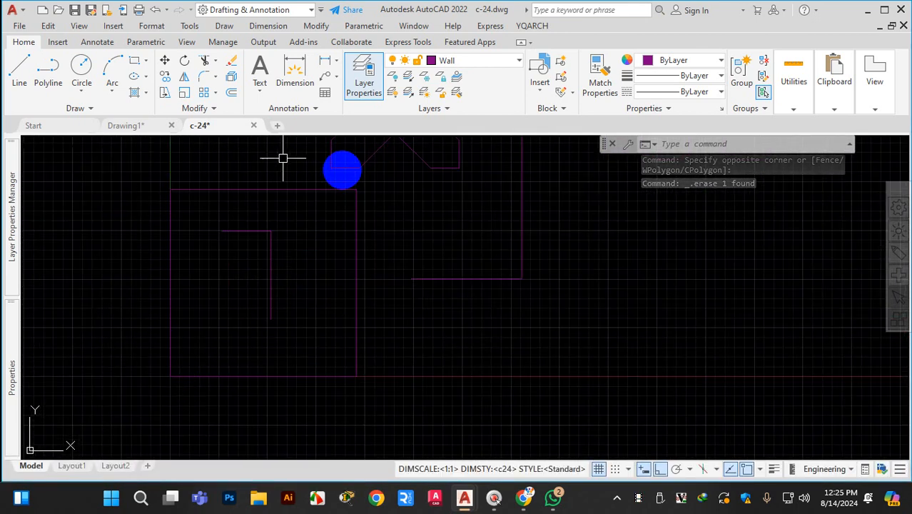
scroll(289, 255, up, 4)
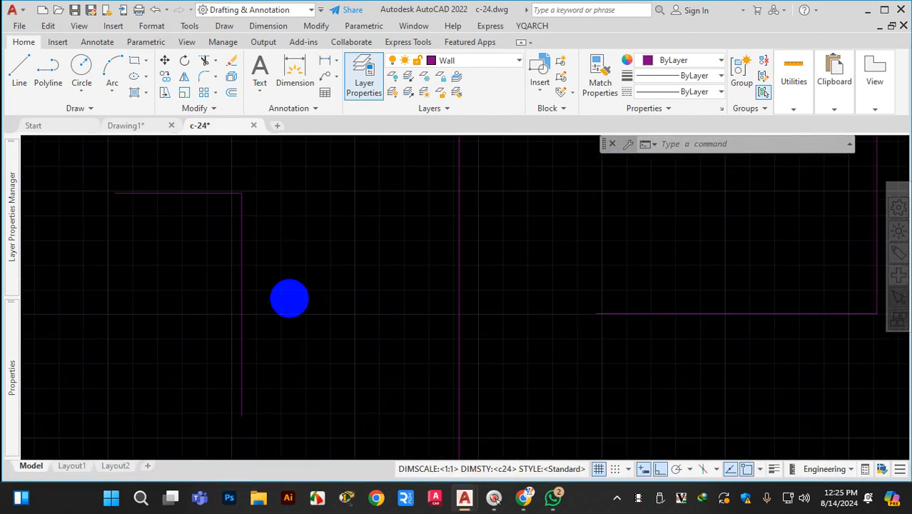
scroll(289, 298, down, 2)
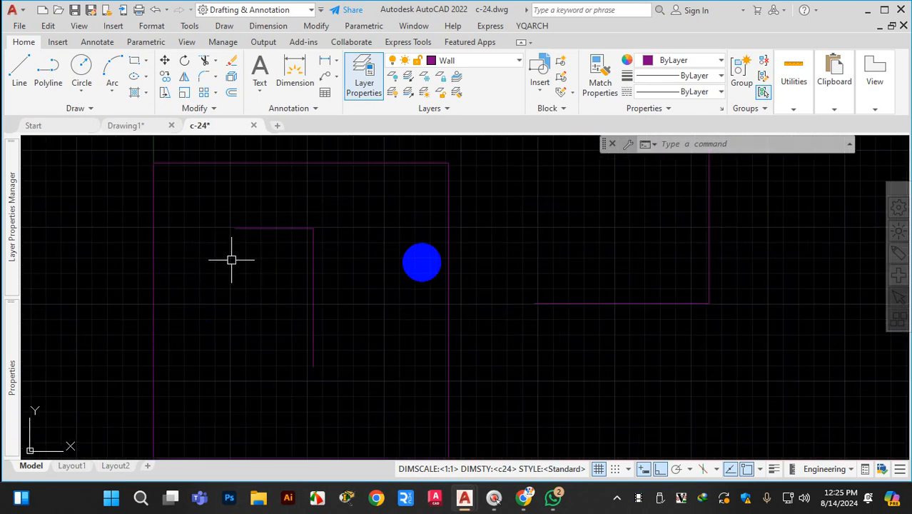
scroll(387, 301, down, 3)
scroll(450, 317, up, 2)
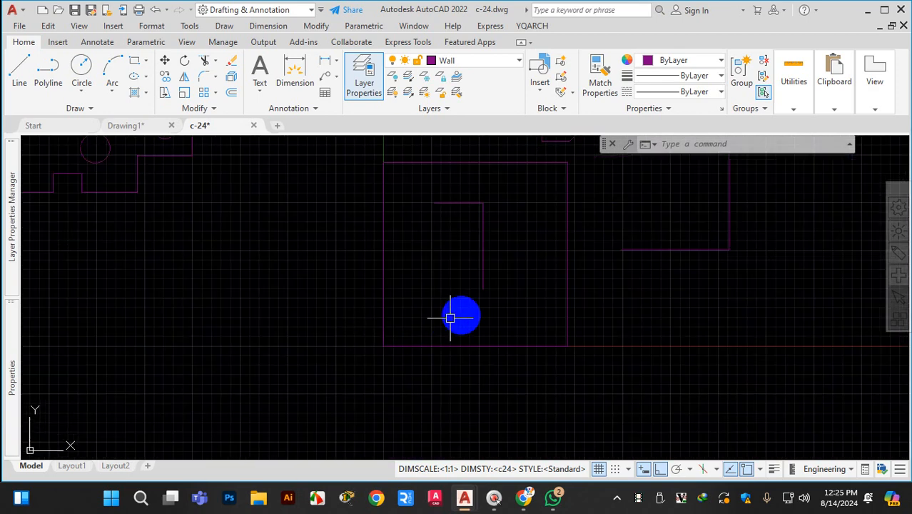
scroll(626, 244, up, 2)
scroll(418, 315, down, 4)
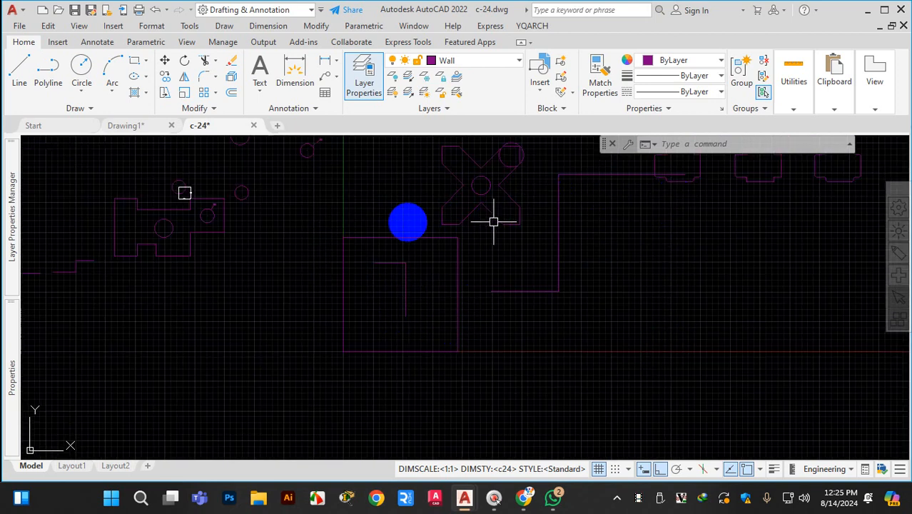
scroll(312, 348, down, 4)
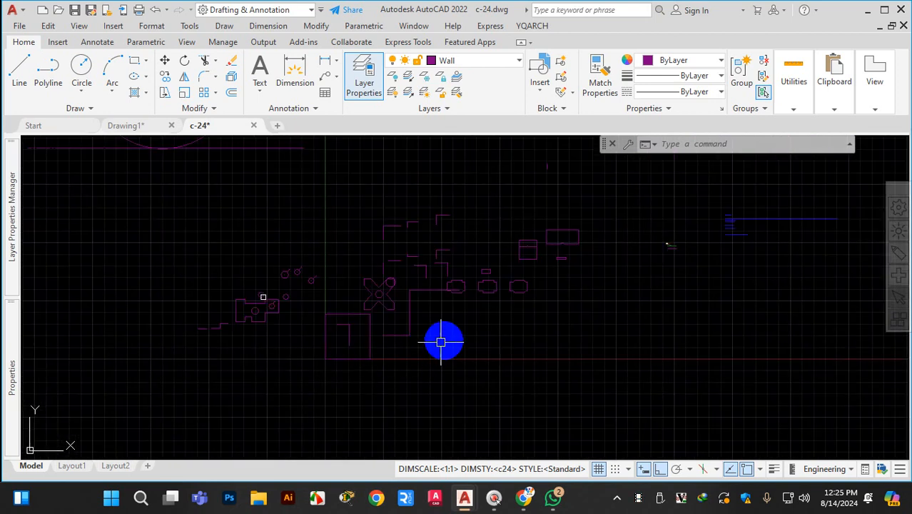
scroll(414, 328, up, 2)
scroll(368, 347, down, 2)
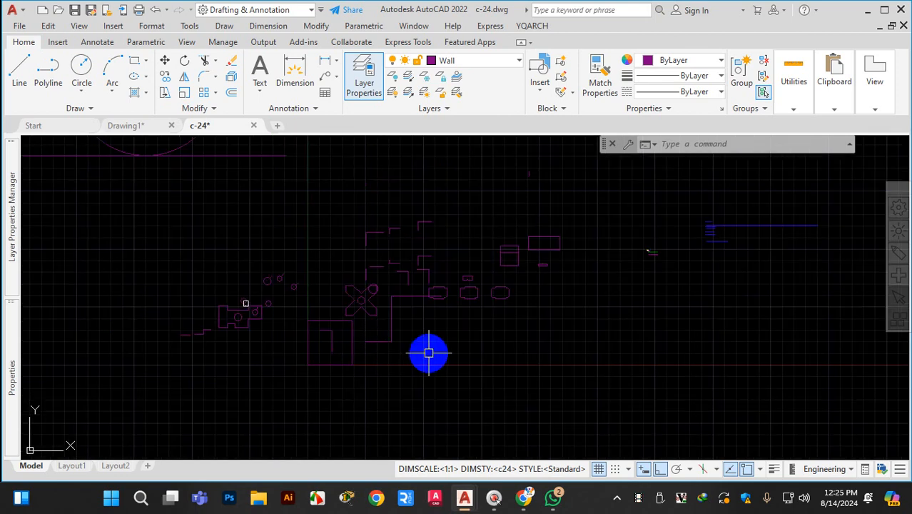
- Zoom the view with the All option to show the whole drawing
text(a)
key(Escape)
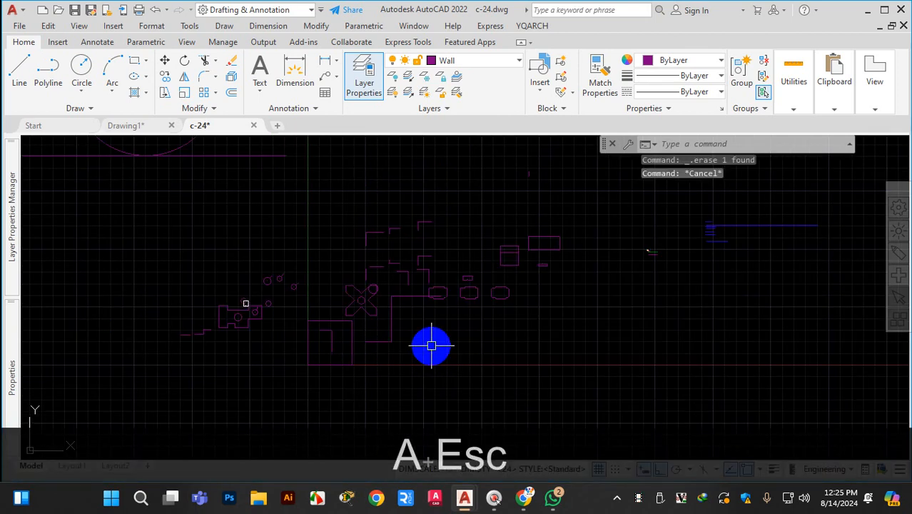
scroll(431, 346, up, 8)
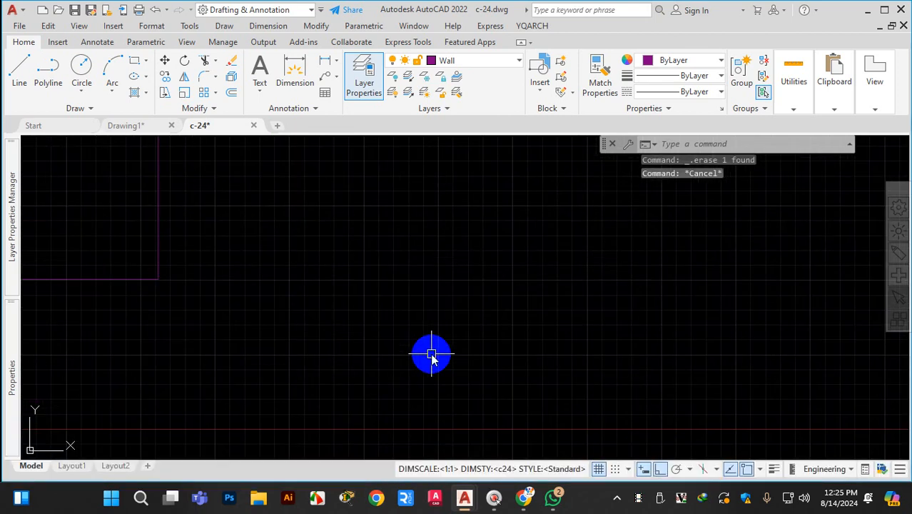
text(z)
key(space)
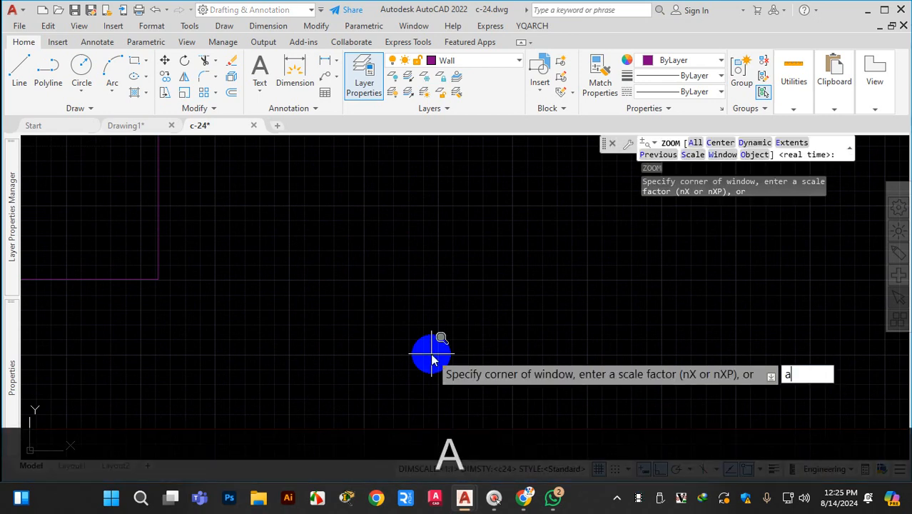
text(a)
key(space)
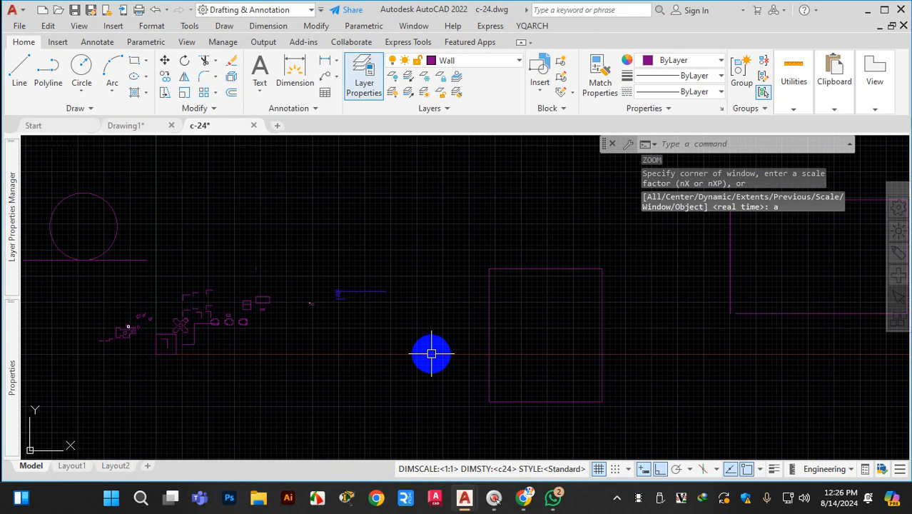
- Return to a close view of the limits rectangle, and zoom to the drawing with the Extents option
mouse_move(11, 207)
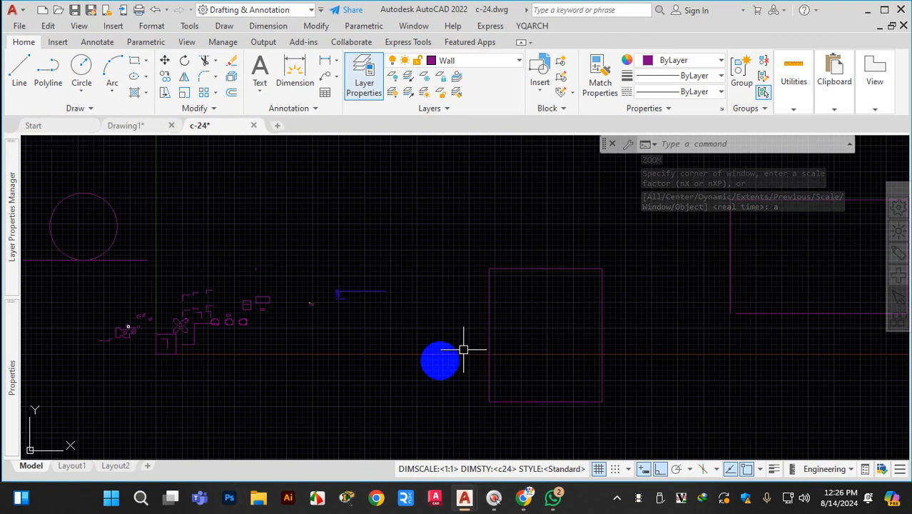
scroll(108, 405, up, 10)
scroll(172, 403, down, 10)
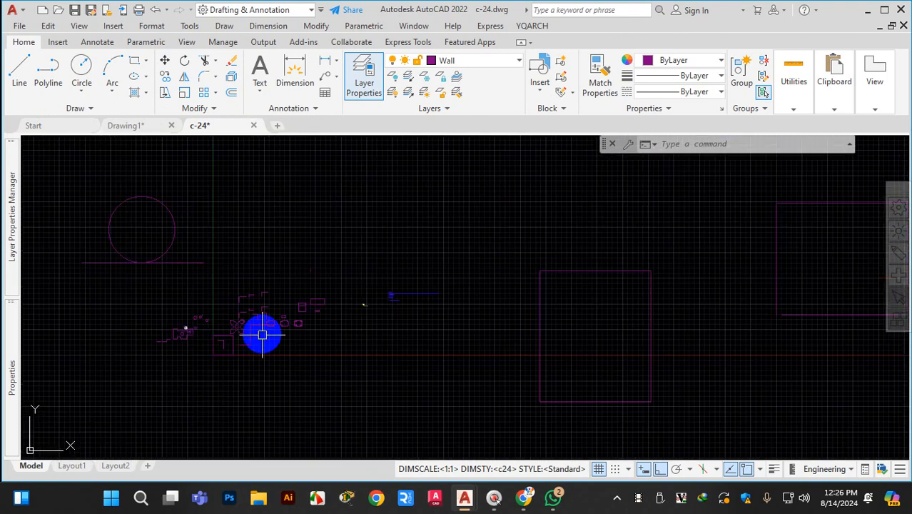
scroll(262, 335, up, 6)
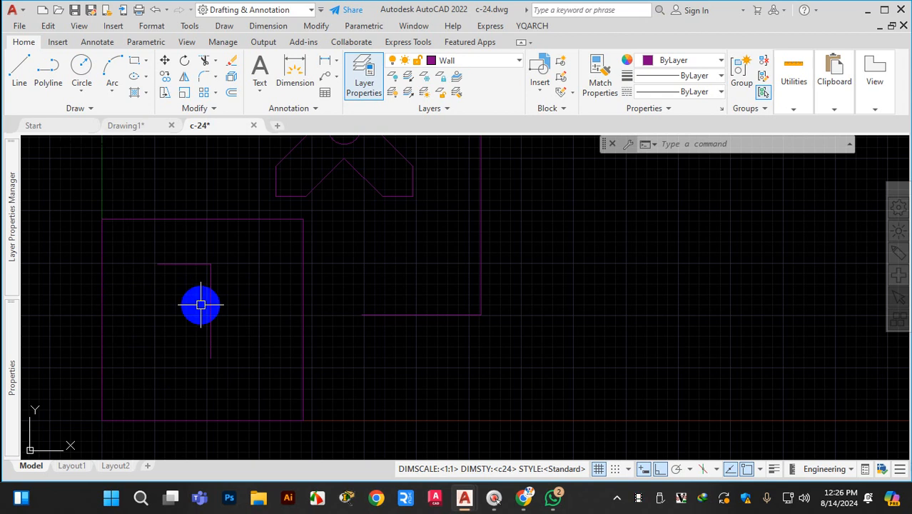
key(z)
key(space)
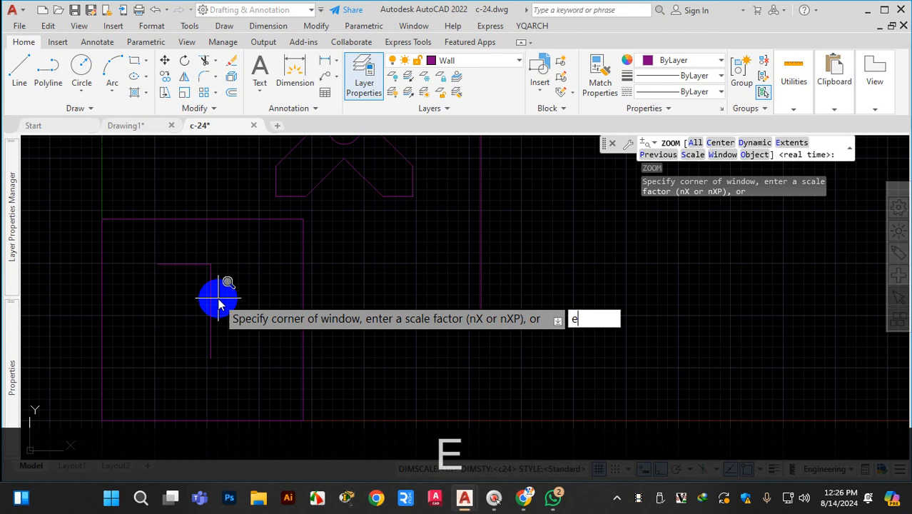
text(e)
key(space)
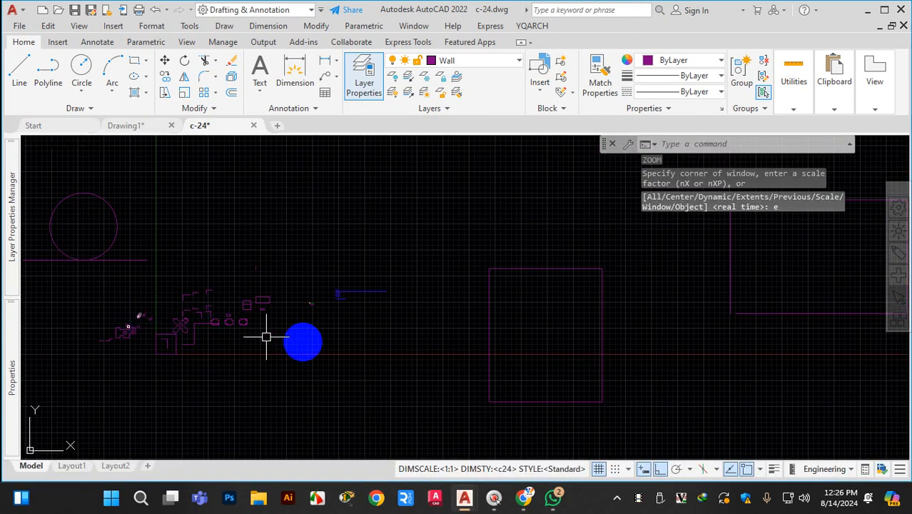
scroll(310, 301, up, 5)
scroll(268, 322, down, 10)
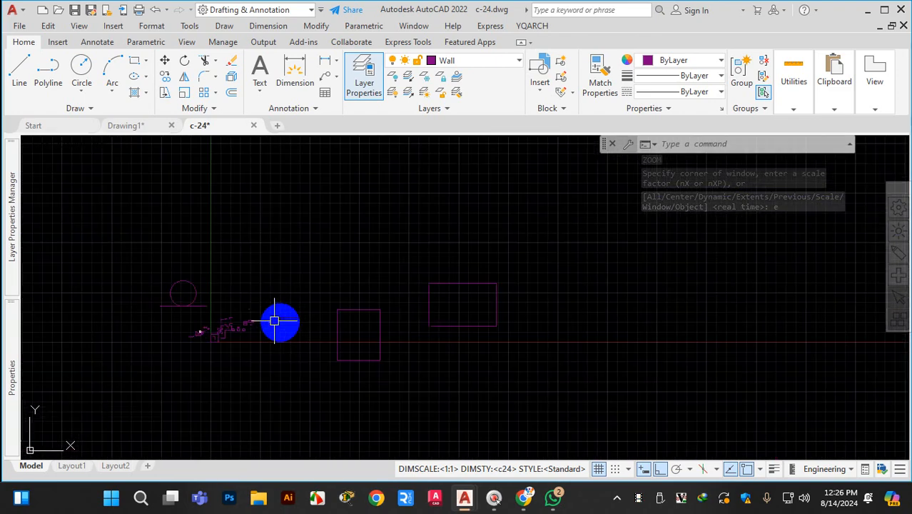
- Erase the two large rectangles far from the origin, the blue lines and the small group of yellow, magenta and green lines
scroll(275, 333, up, 3)
click(661, 192)
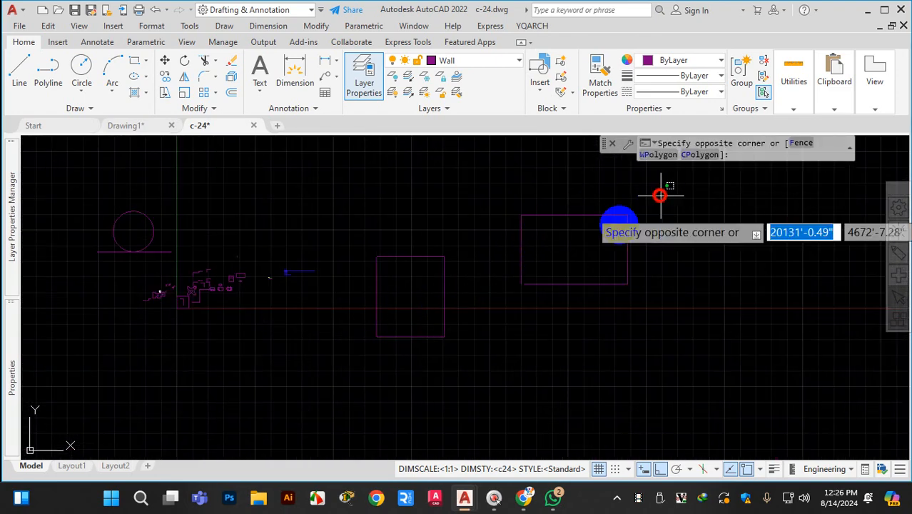
click(334, 385)
scroll(285, 279, up, 5)
scroll(416, 236, up, 7)
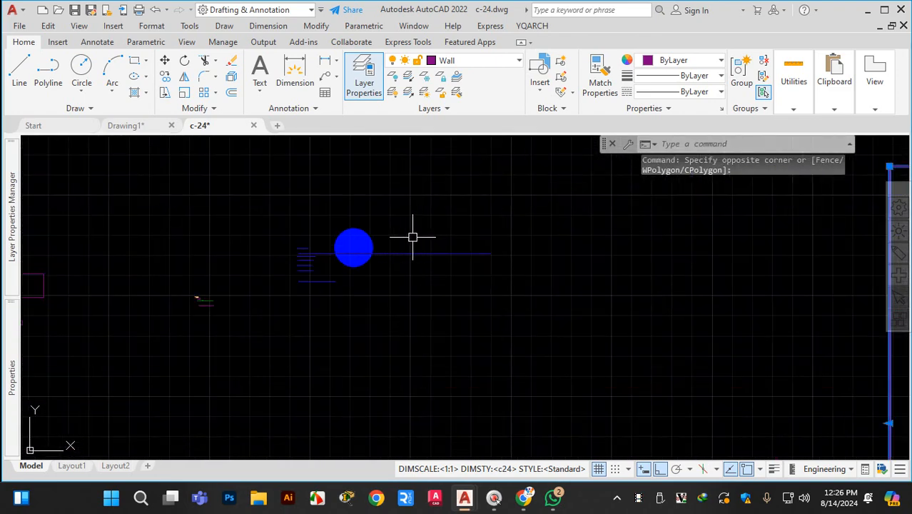
scroll(321, 249, down, 4)
click(312, 221)
click(179, 360)
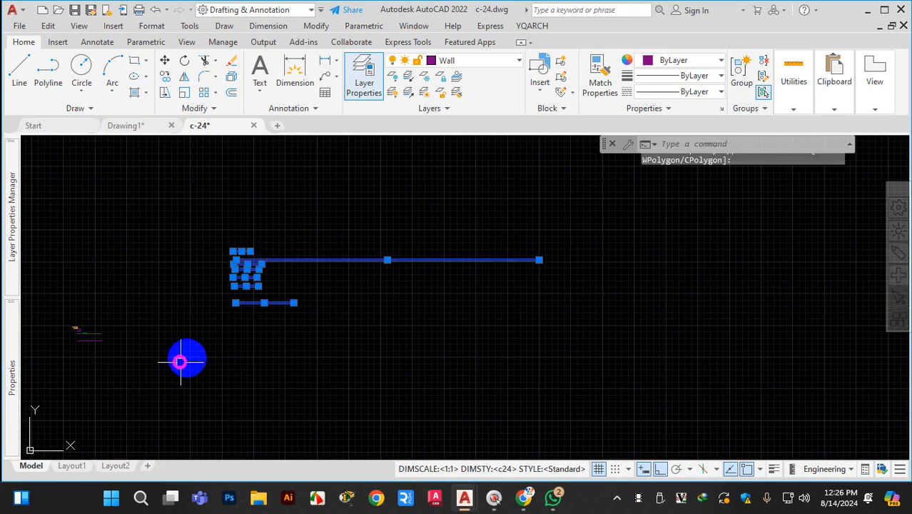
scroll(265, 332, down, 5)
scroll(373, 319, up, 7)
scroll(157, 322, up, 9)
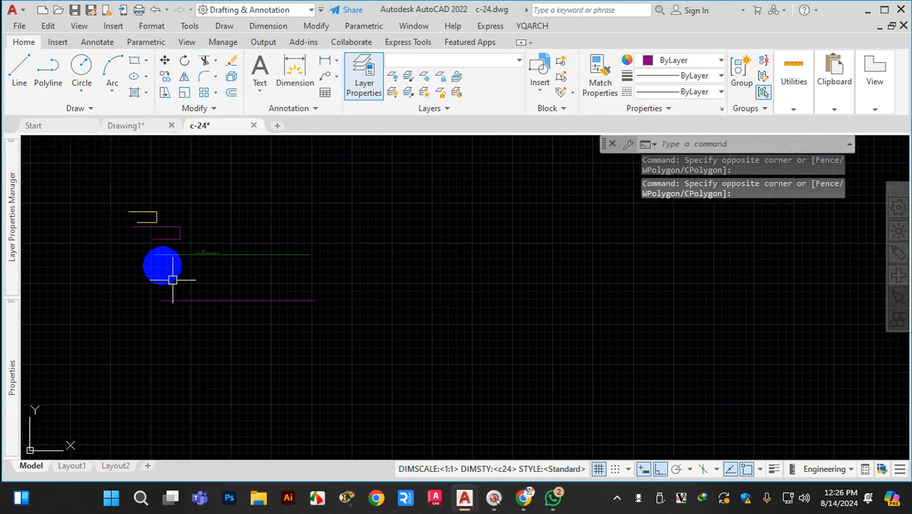
scroll(306, 253, down, 4)
click(366, 181)
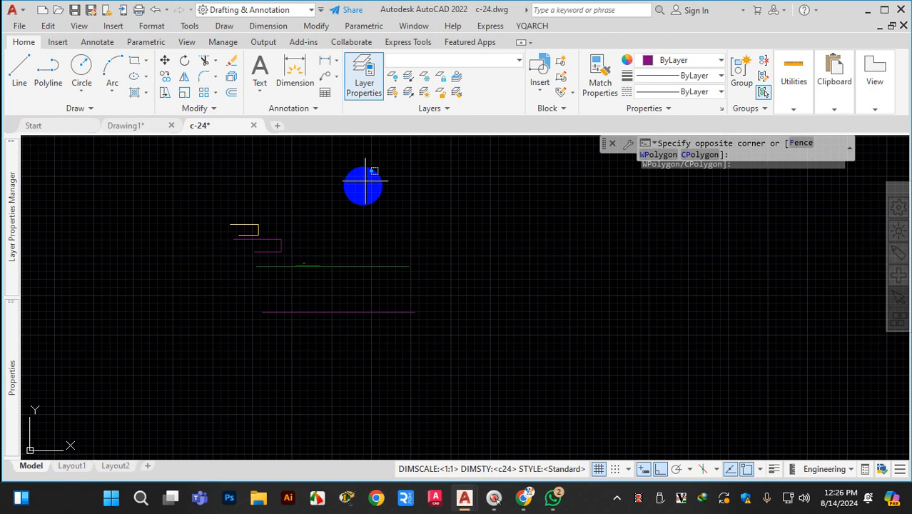
click(207, 361)
key(Delete)
scroll(330, 352, down, 3)
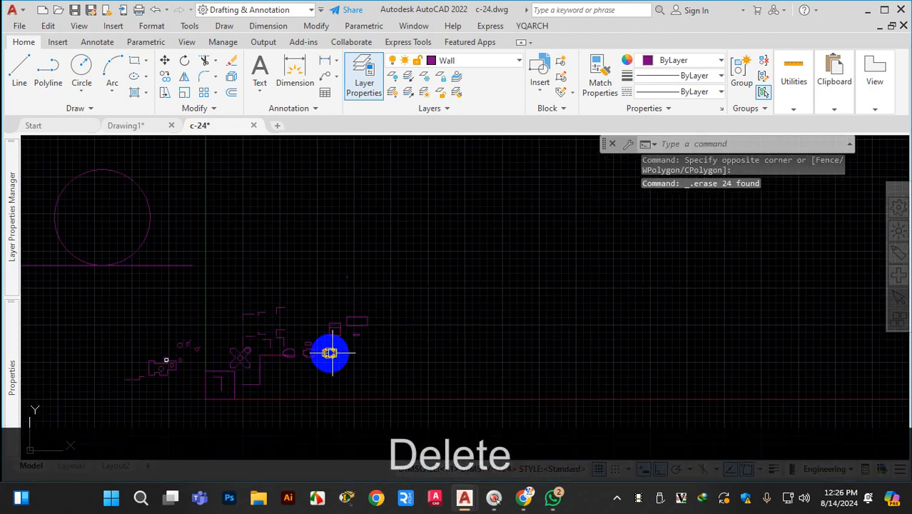
- Erase the remaining large circle and the horizontal line beneath it
scroll(258, 266, down, 3)
click(257, 230)
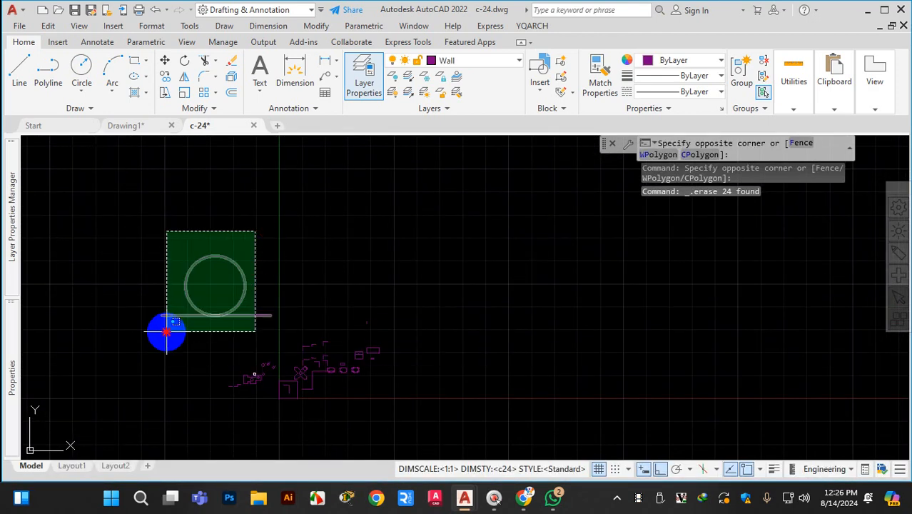
click(165, 329)
key(Delete)
scroll(325, 336, up, 3)
scroll(304, 332, down, 3)
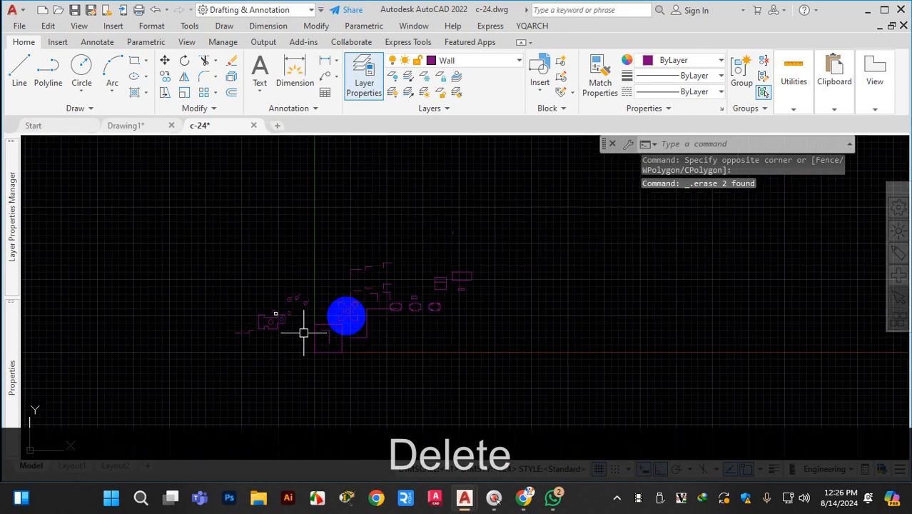
- Make Wall the current layer
scroll(395, 288, up, 5)
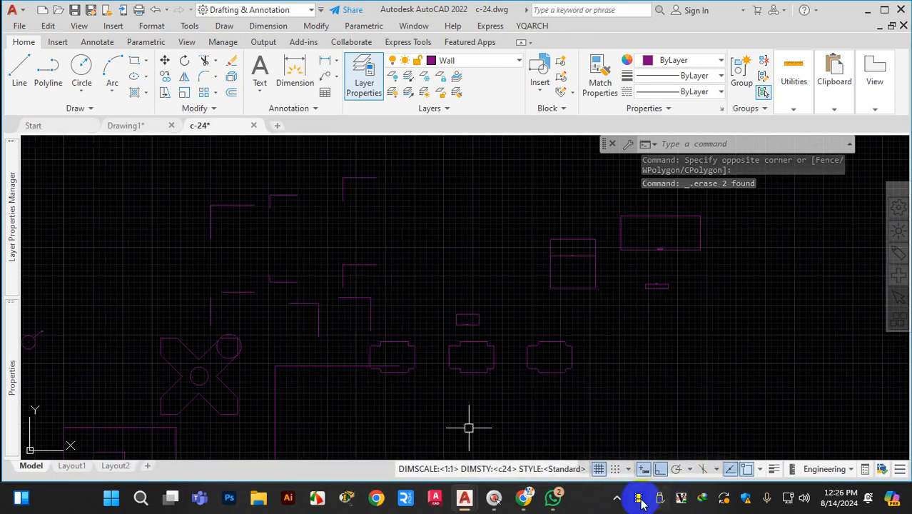
mouse_move(59, 275)
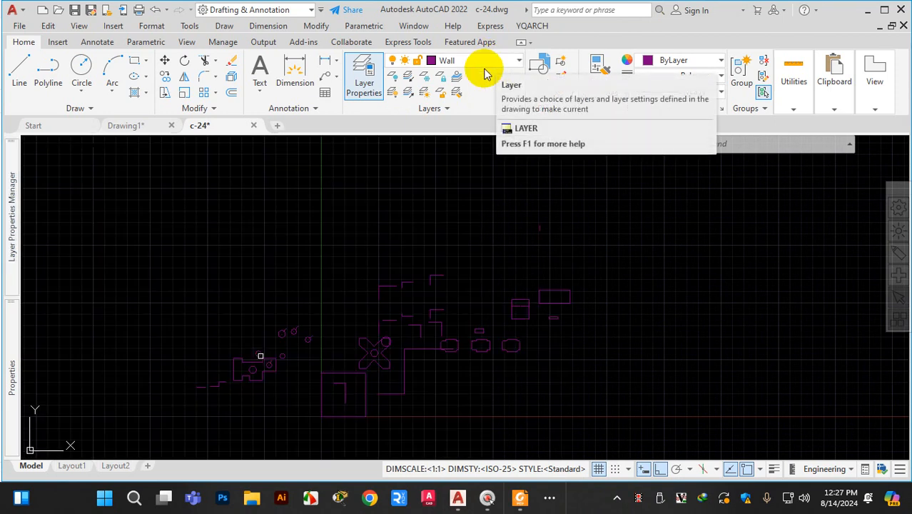
click(484, 66)
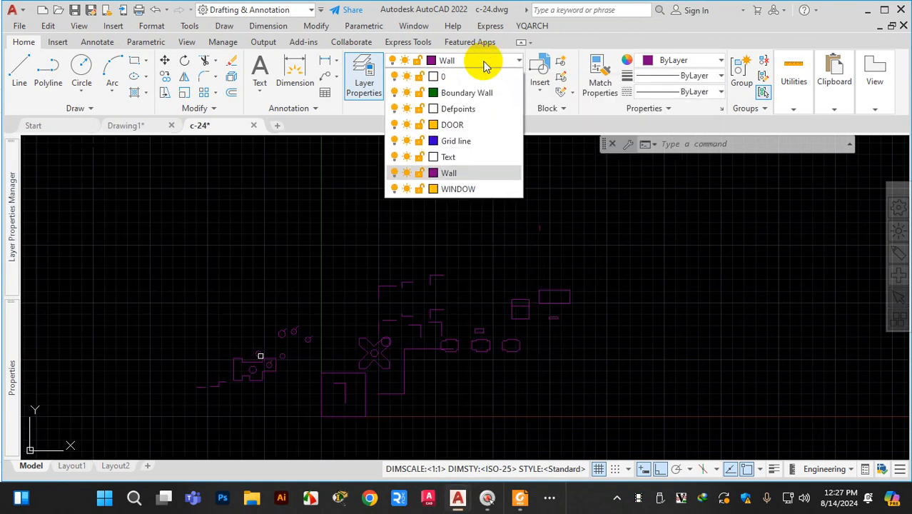
click(451, 173)
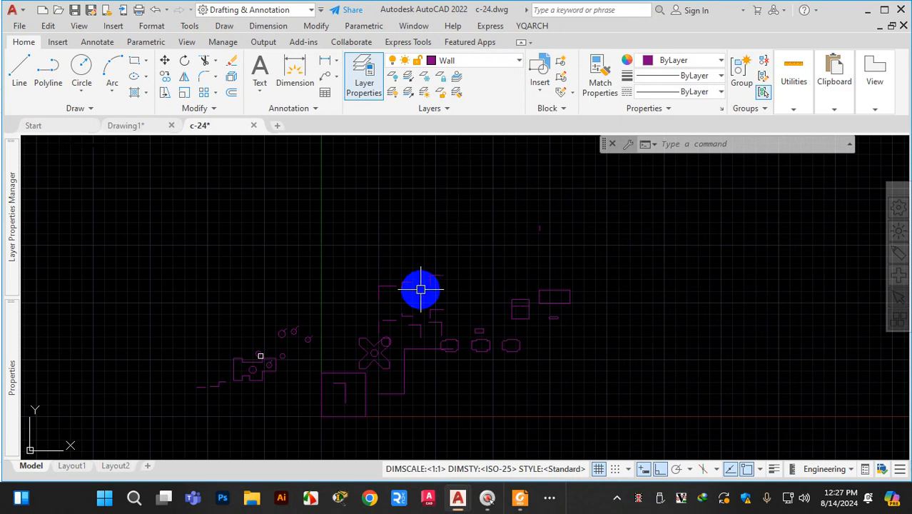
- Erase the short stray vertical line lying above the furniture shapes
scroll(420, 290, down, 4)
scroll(393, 328, up, 4)
scroll(385, 307, down, 4)
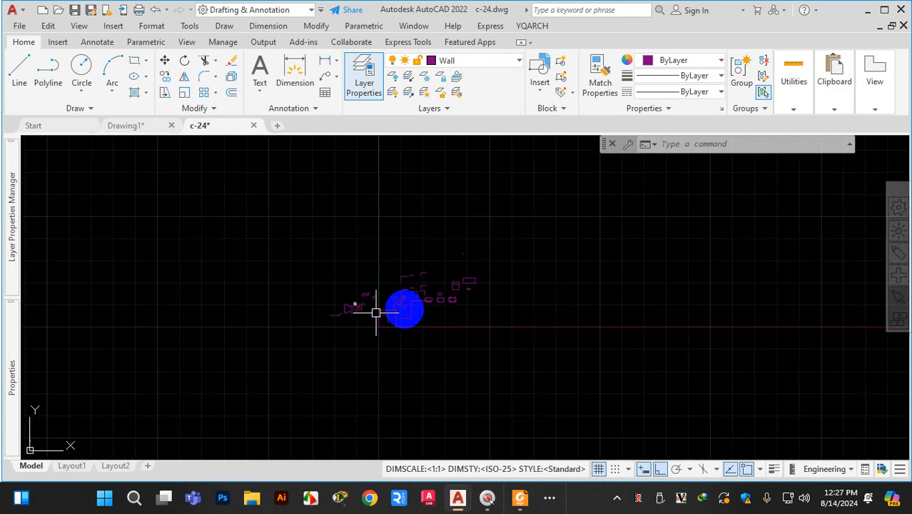
scroll(542, 265, up, 2)
scroll(385, 246, up, 4)
click(384, 247)
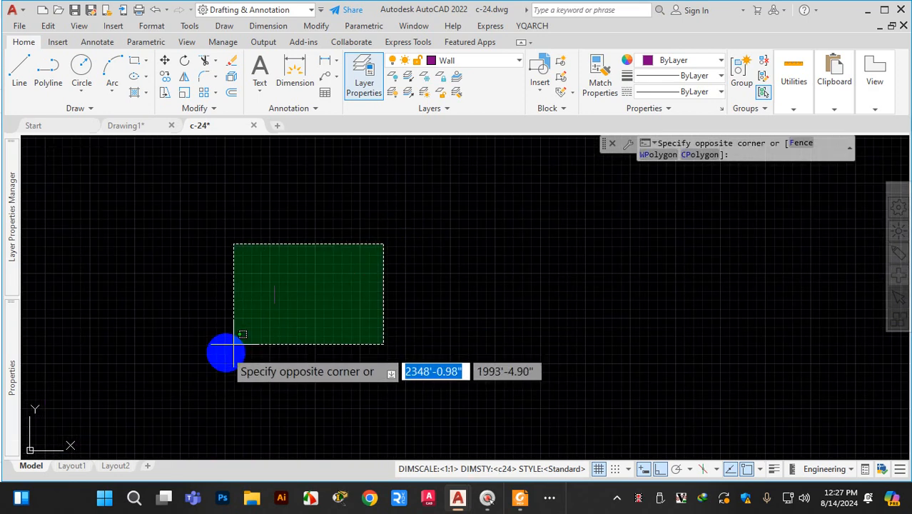
click(252, 349)
key(Delete)
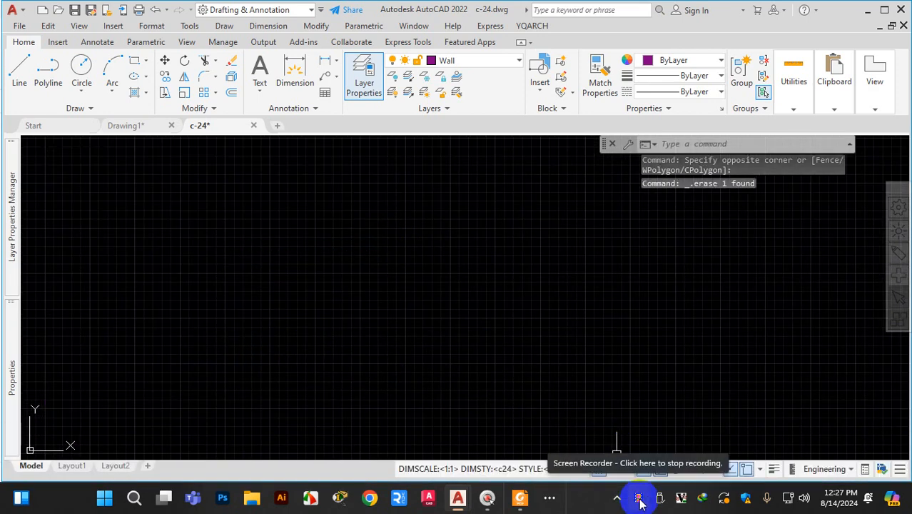
- Switch to the PROJECT-1[1].pdf floor plan in Foxit PDF Reader and examine the outer walls, rooms and overall width and length dimensions
click(520, 500)
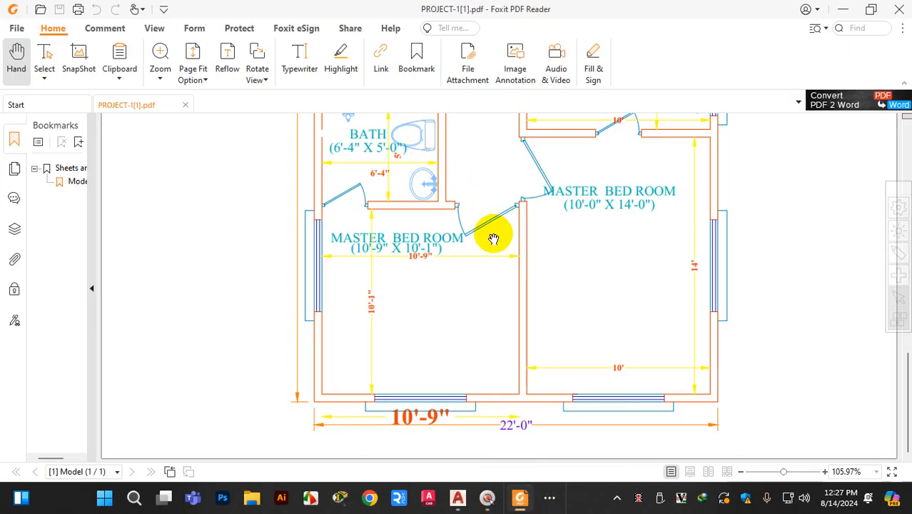
click(897, 254)
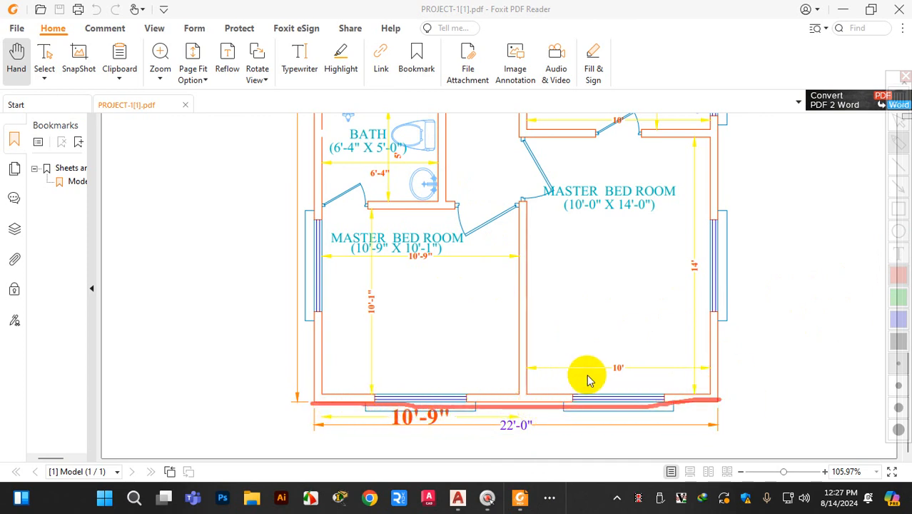
key(Escape)
scroll(626, 362, up, 5)
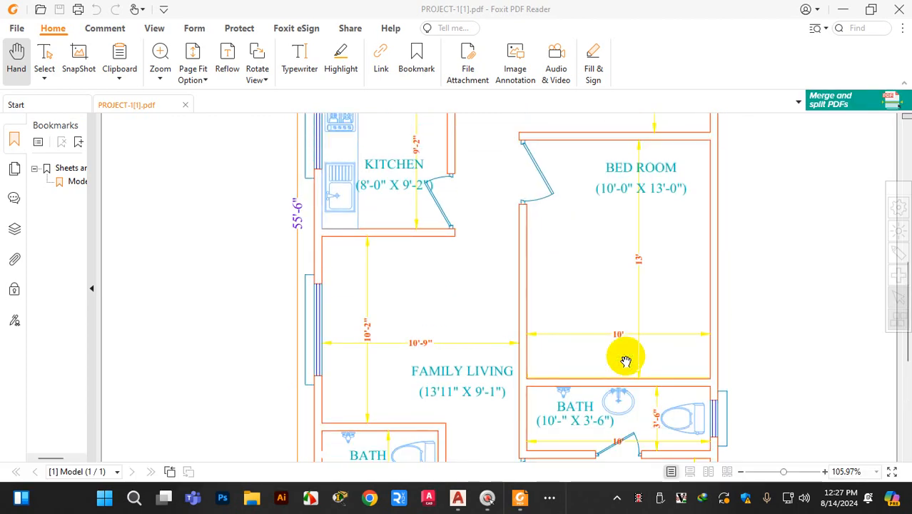
scroll(627, 357, down, 10)
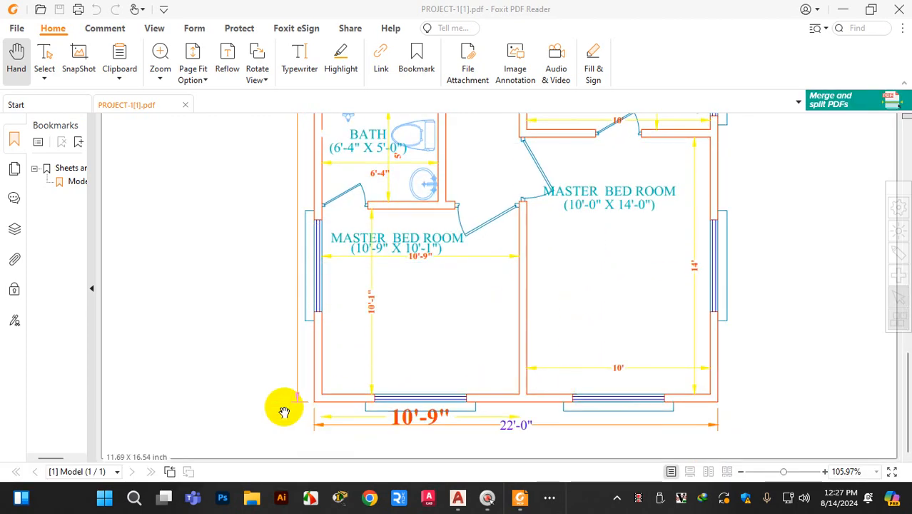
scroll(642, 403, up, 10)
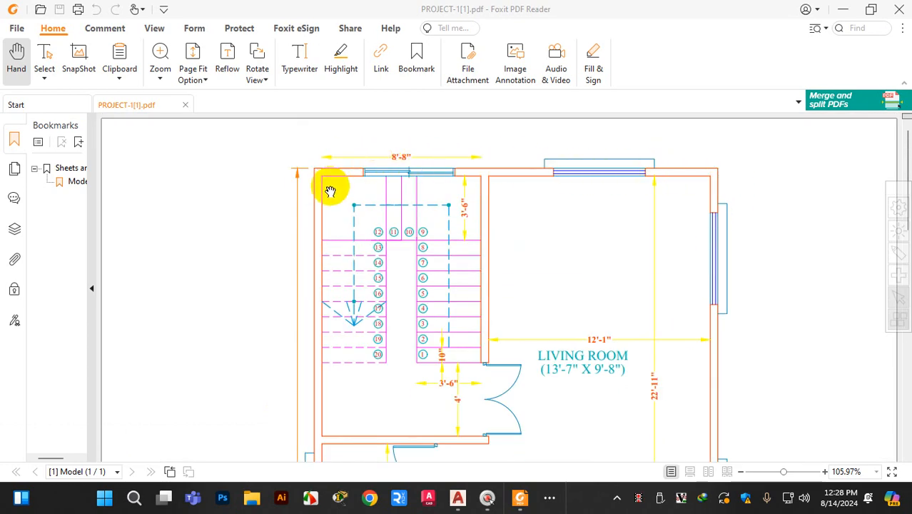
scroll(379, 247, down, 1)
scroll(385, 246, up, 1)
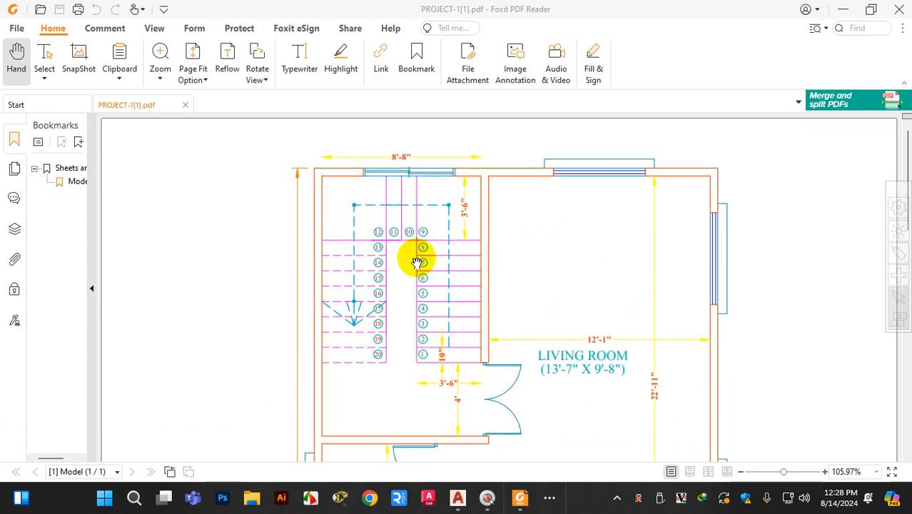
scroll(325, 167, down, 15)
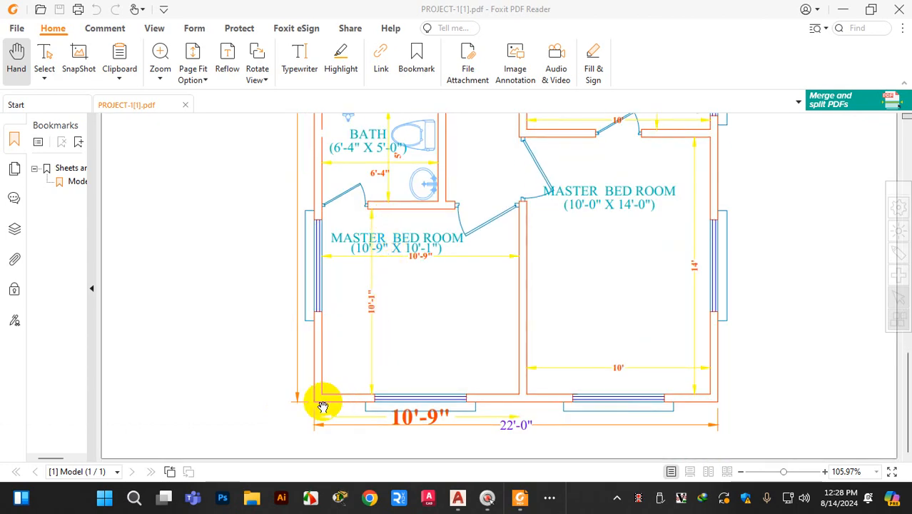
scroll(500, 410, up, 12)
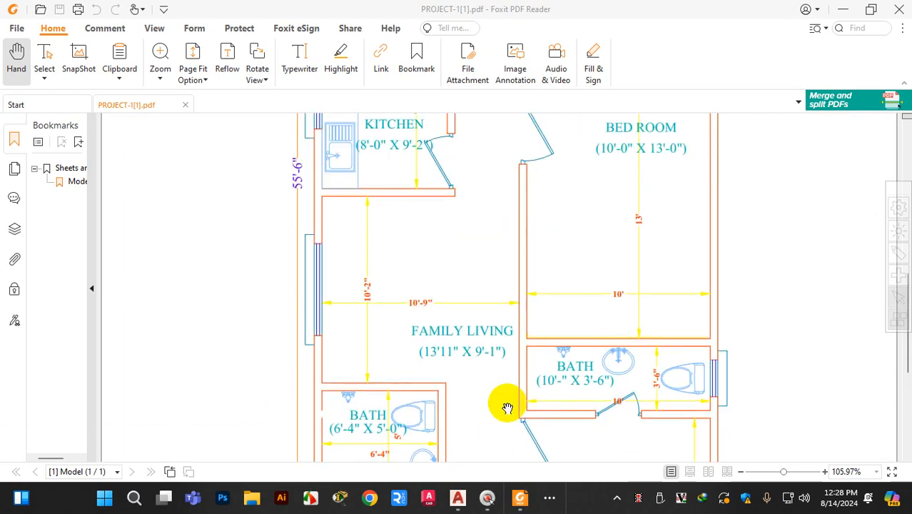
scroll(324, 375, up, 8)
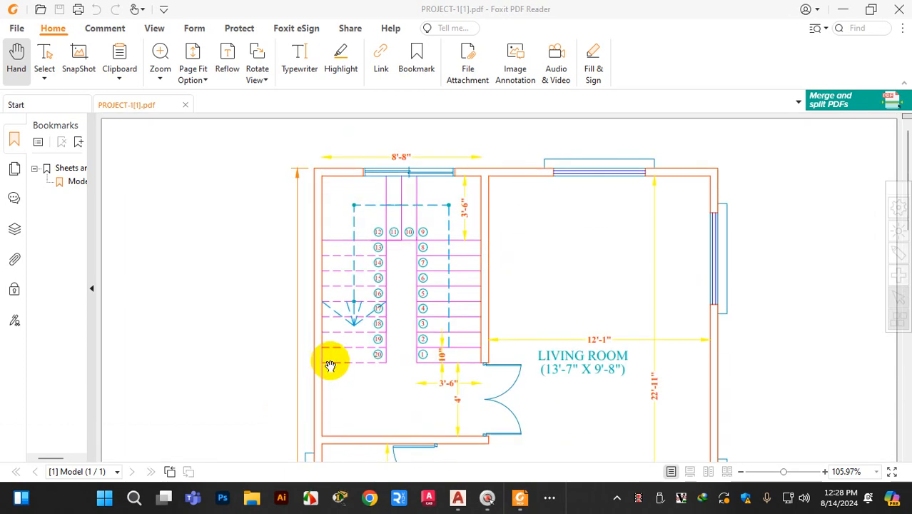
scroll(386, 300, down, 4)
scroll(499, 314, up, 3)
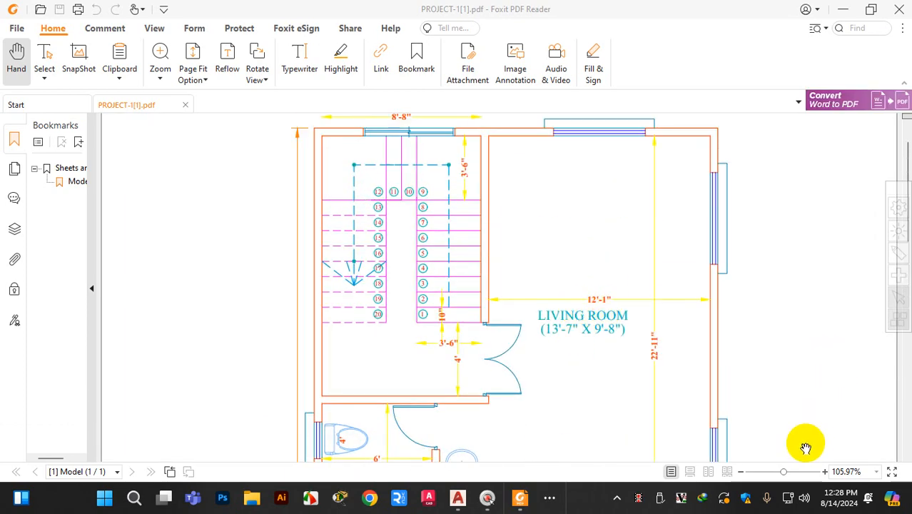
- View the whole floor plan page at 24.09% and trace the building's outer boundary with a temporary on-screen pen
drag(786, 473, 756, 475)
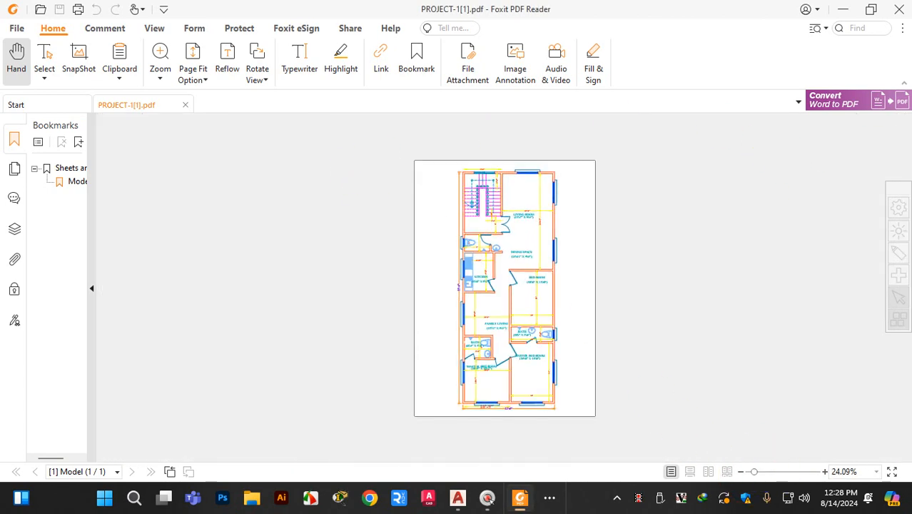
click(897, 252)
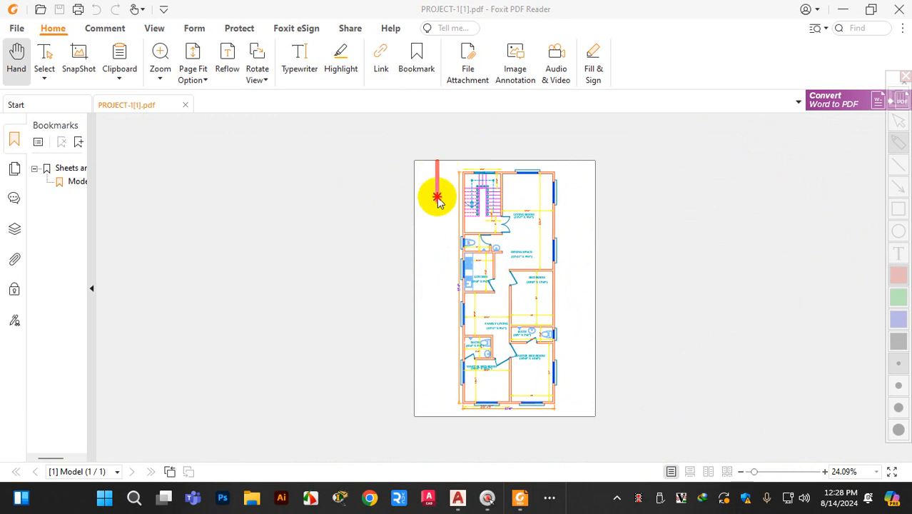
drag(438, 199, 434, 383)
mouse_move(442, 426)
mouse_down()
mouse_move(580, 420)
mouse_move(594, 327)
mouse_move(578, 177)
mouse_up()
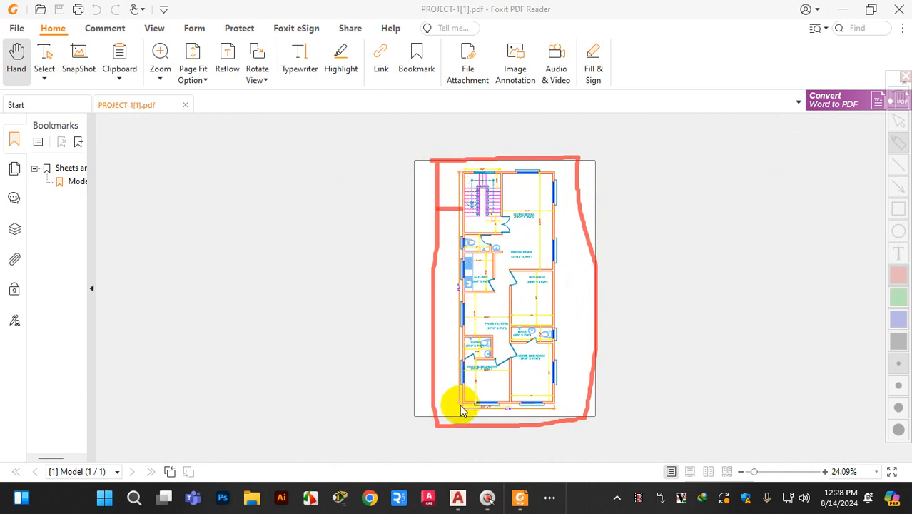
key(Escape)
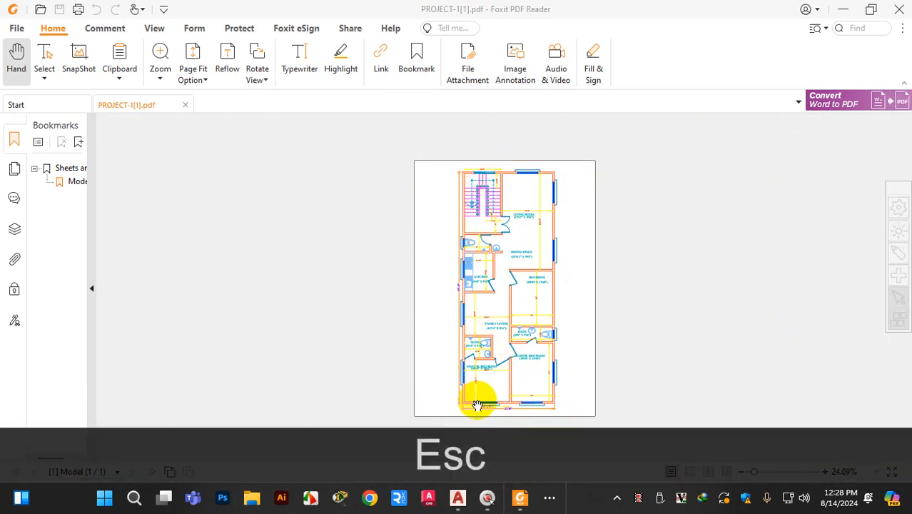
key(ctrl+1)
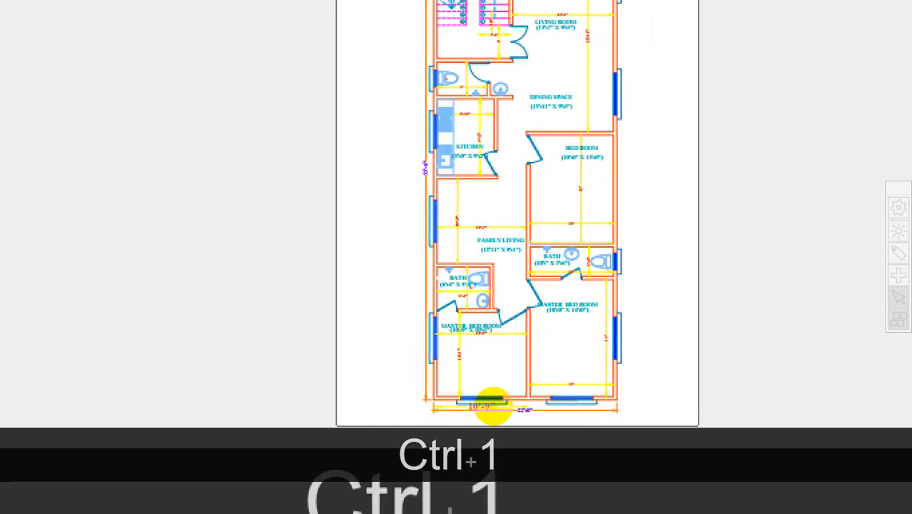
key(Escape)
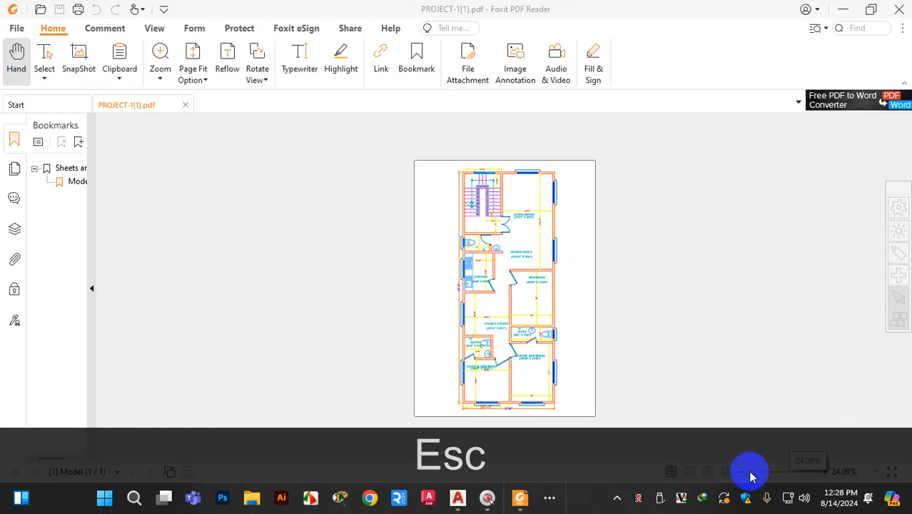
- Enlarge the floor plan to 66.74% and examine the overall width dimension below the master bedrooms
drag(754, 473, 770, 472)
scroll(515, 316, down, 3)
scroll(515, 316, down, 4)
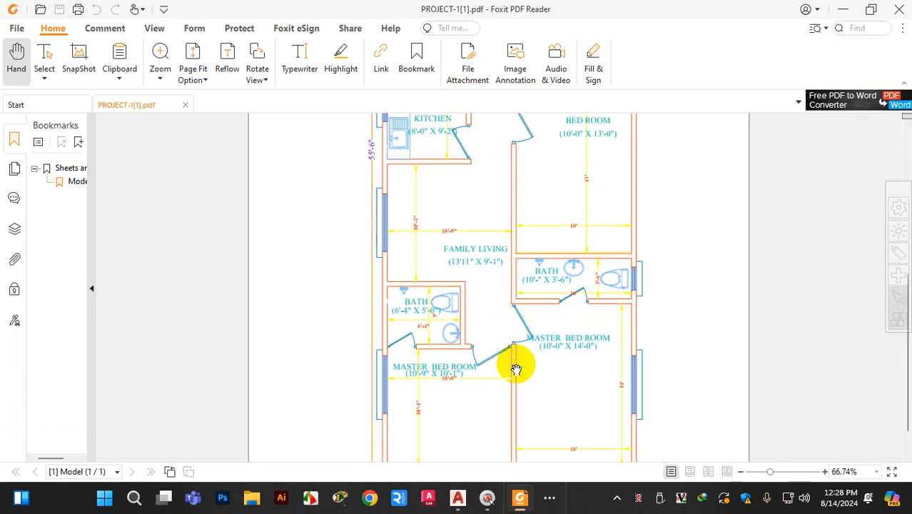
scroll(479, 348, up, 4)
scroll(477, 350, down, 4)
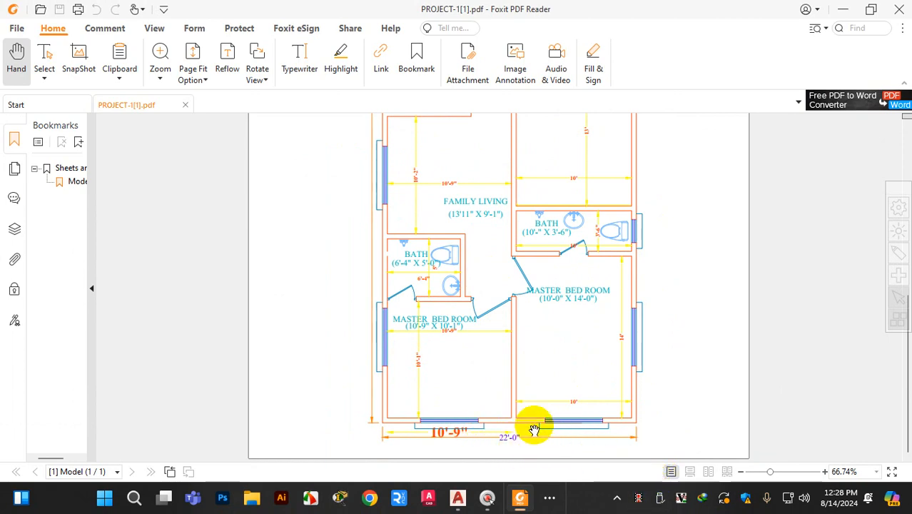
- Switch back to the c-24 drawing in AutoCAD and turn off the grid display
click(459, 500)
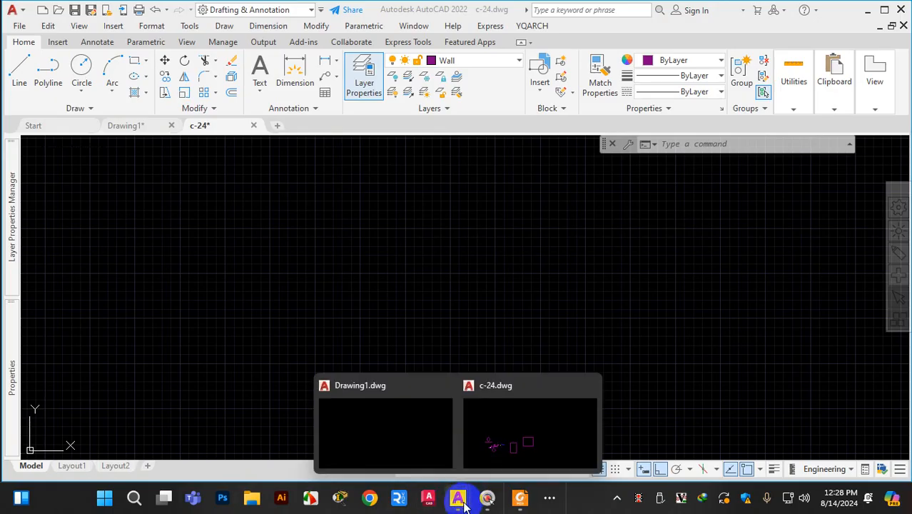
click(464, 448)
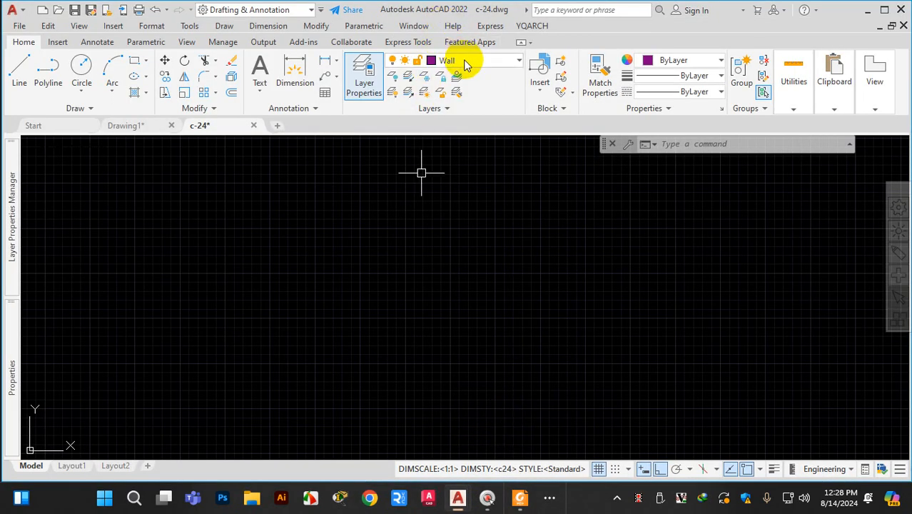
scroll(350, 326, down, 5)
scroll(457, 433, up, 5)
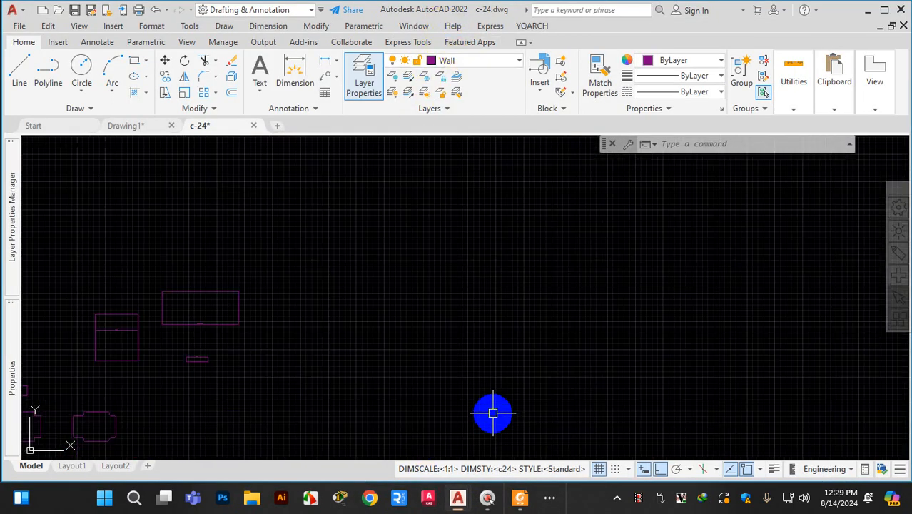
click(598, 469)
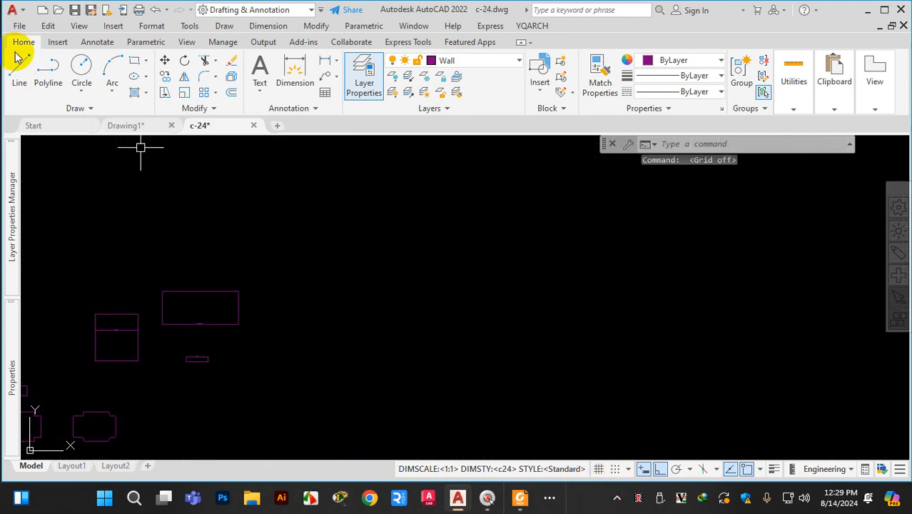
- Draw the outline's lower edge as a 22' horizontal line, continuing with a 55'6" vertical line upward from its right end
click(21, 76)
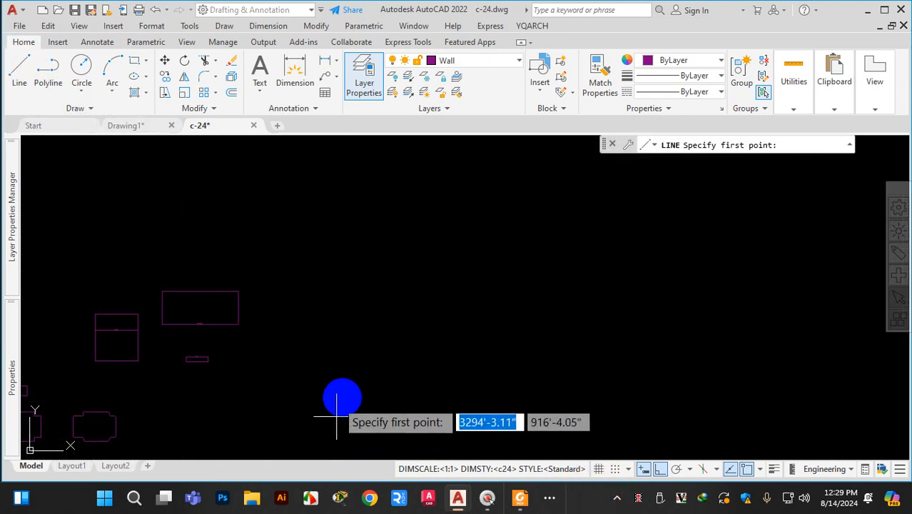
click(325, 368)
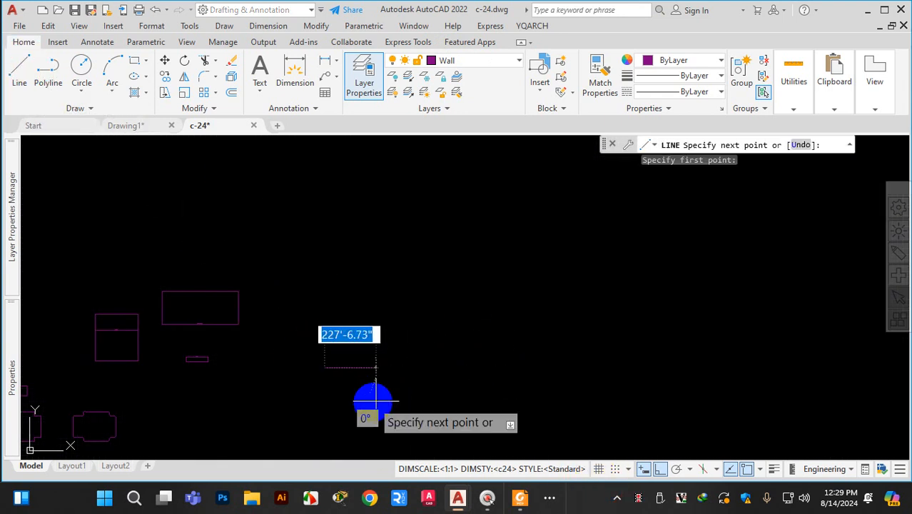
scroll(386, 392, up, 3)
text(22')
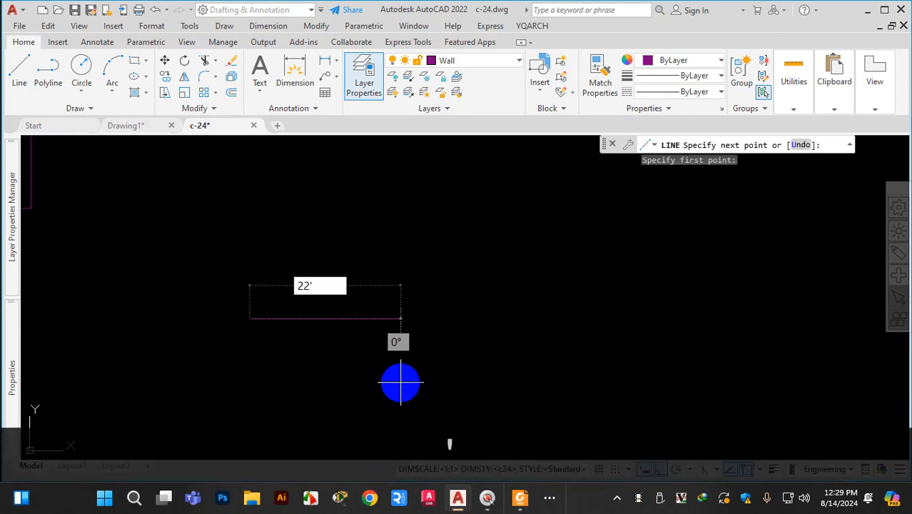
key(Return)
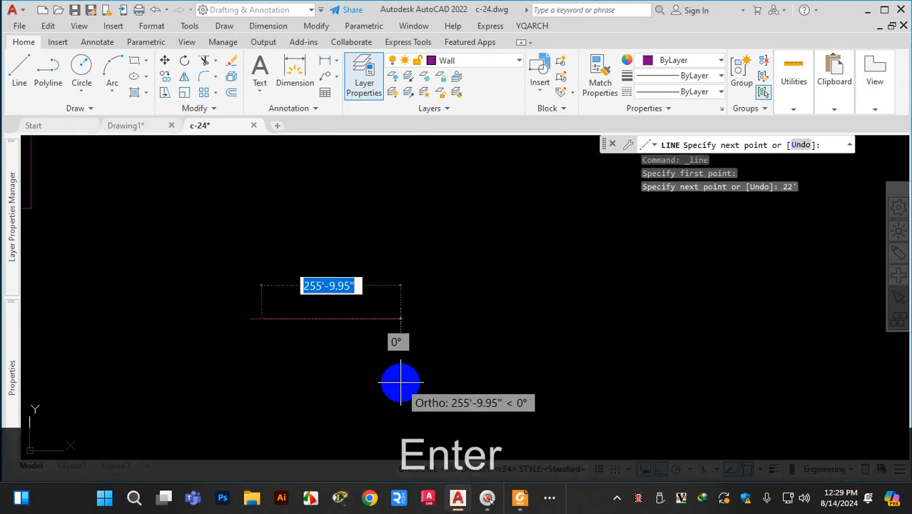
scroll(319, 287, up, 4)
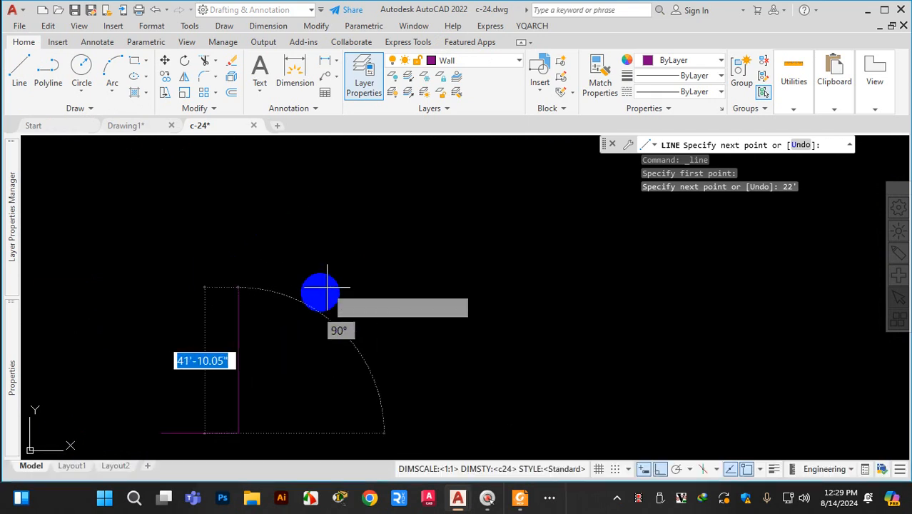
text(55'6)
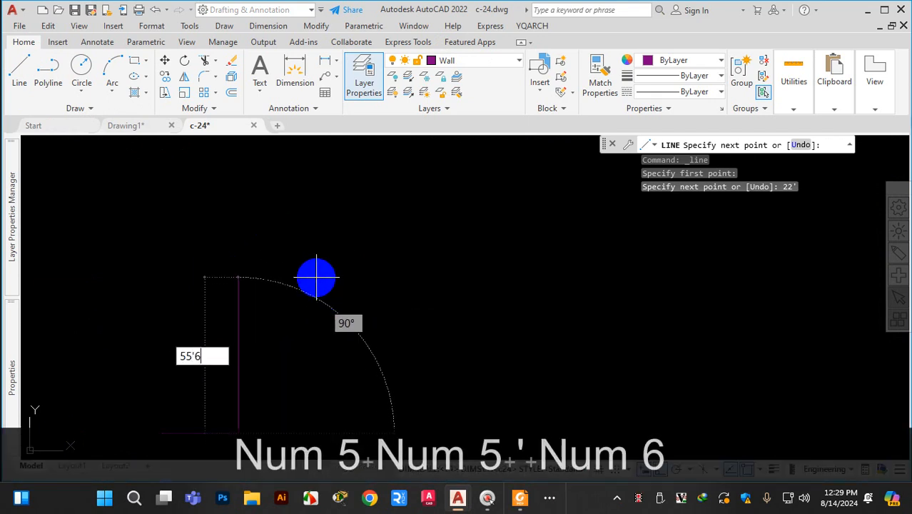
key(Return)
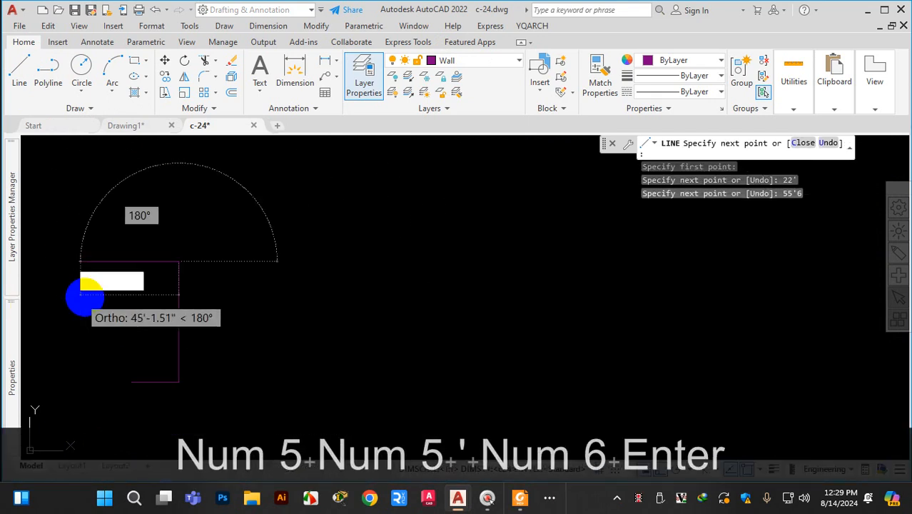
- Complete the line outline with a 22' upper edge to the left and a vertical edge down to the starting corner
scroll(87, 296, down, 4)
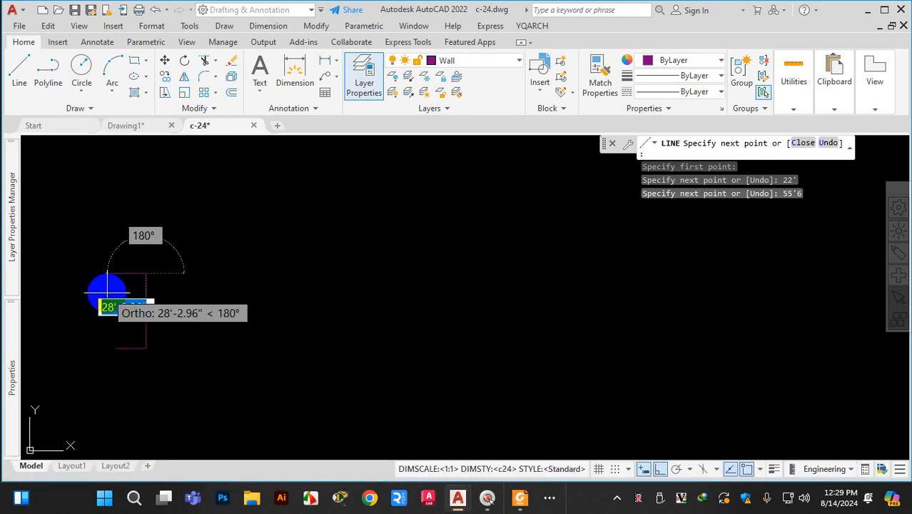
text(22')
key(Return)
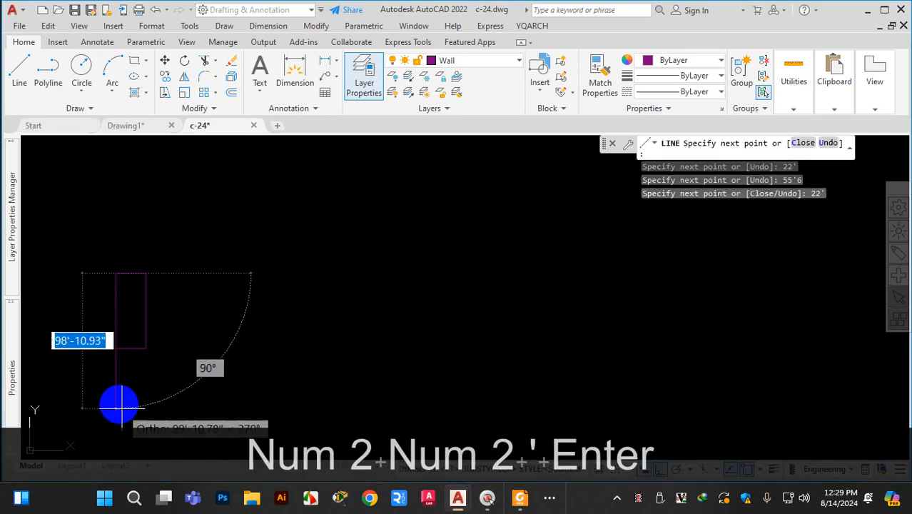
scroll(119, 404, up, 4)
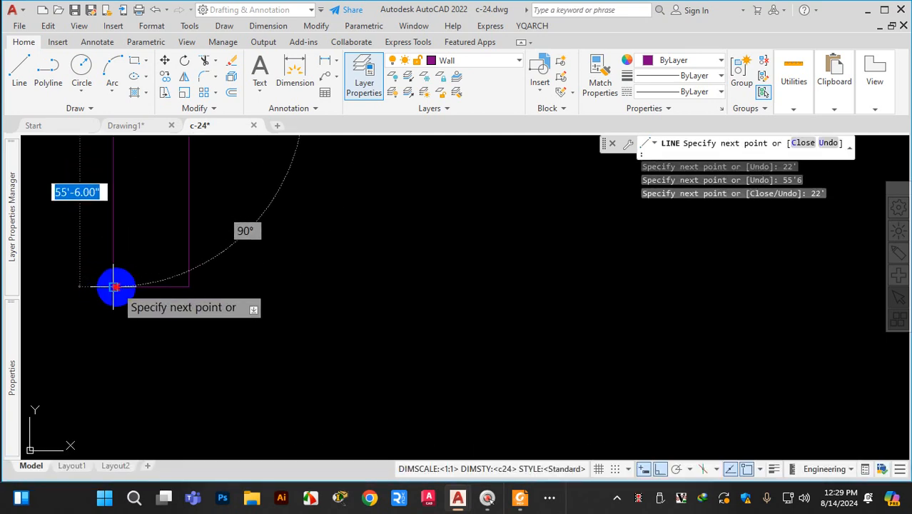
key(Escape)
scroll(131, 336, down, 5)
scroll(178, 321, up, 4)
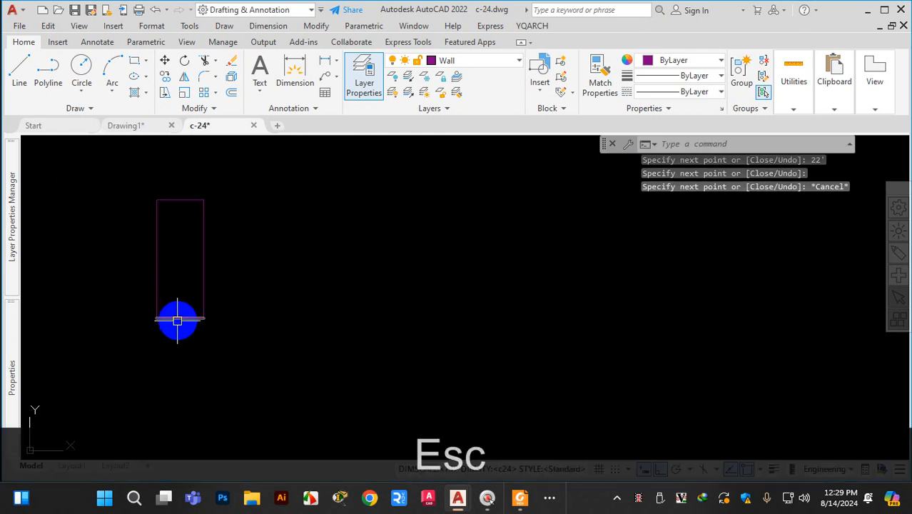
scroll(172, 330, down, 4)
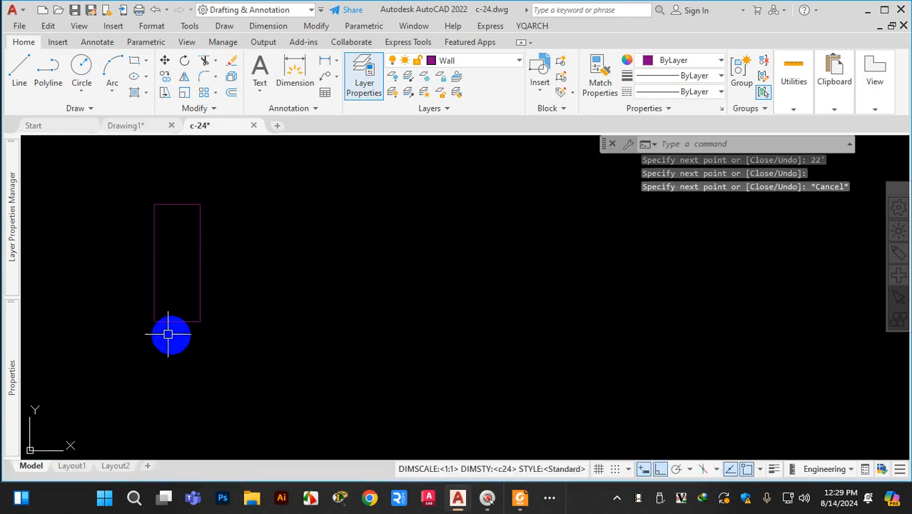
click(640, 499)
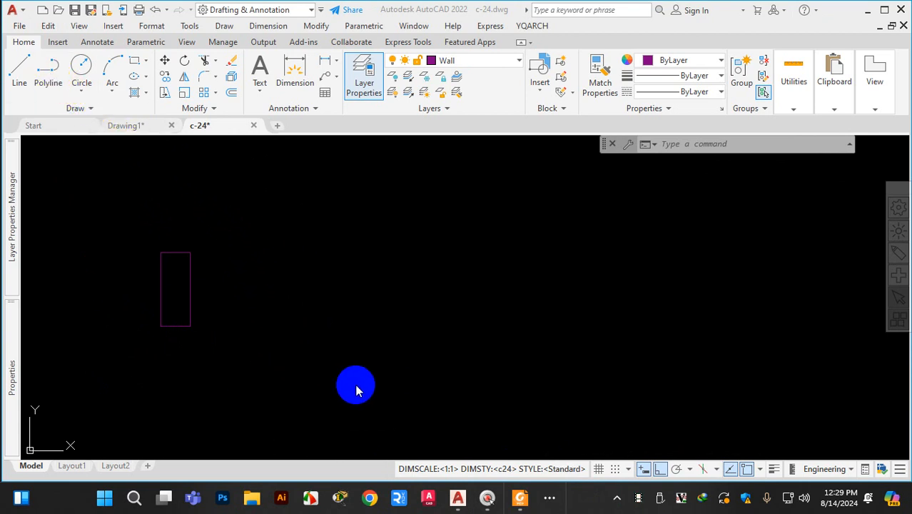
text(pl)
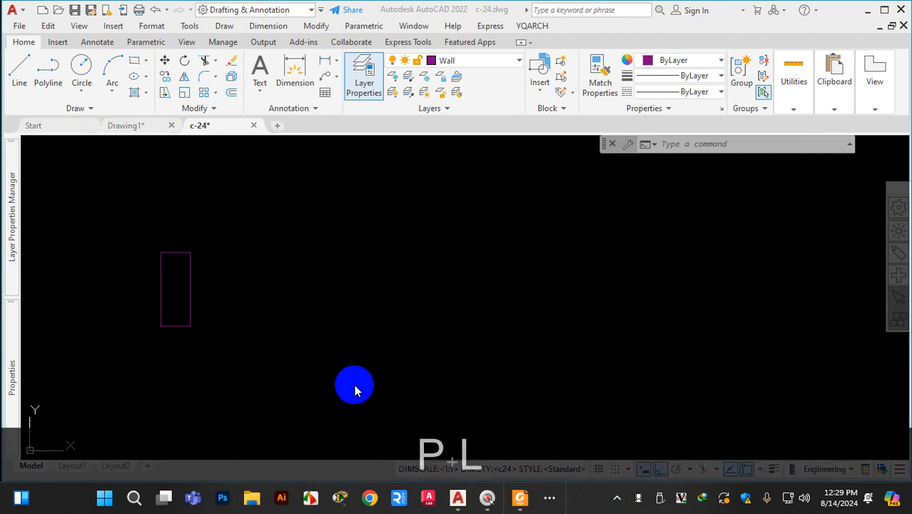
key(Return)
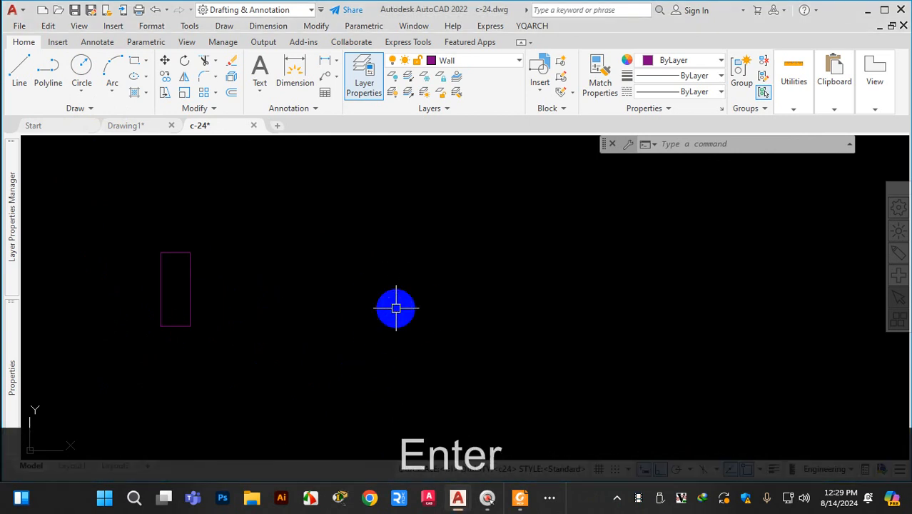
text(pl)
key(Return)
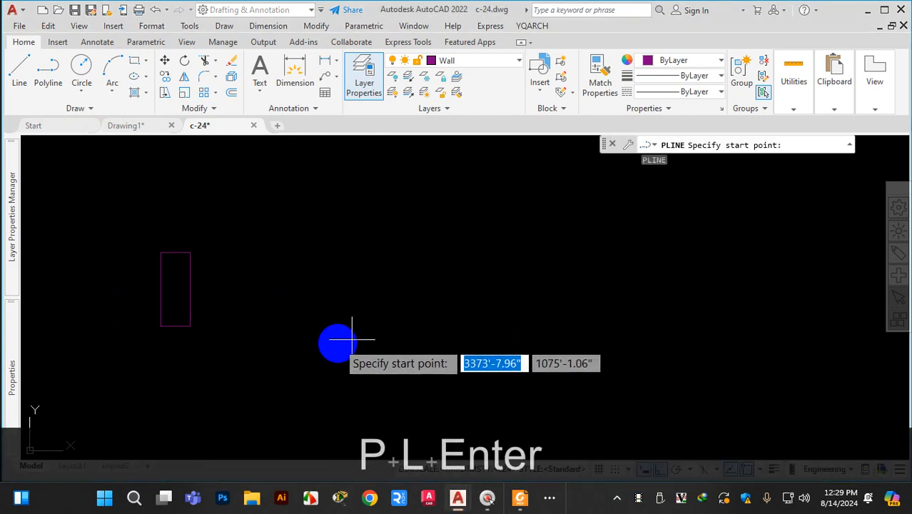
scroll(264, 300, up, 2)
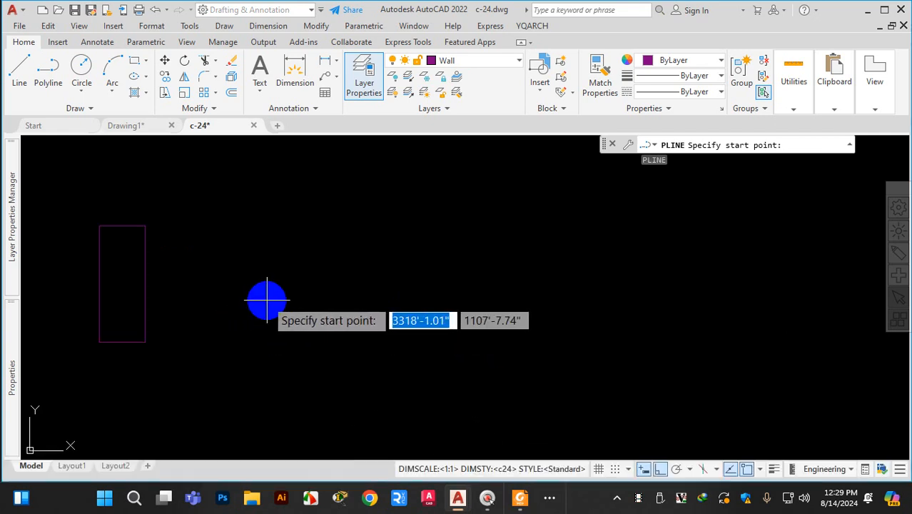
click(20, 72)
click(210, 225)
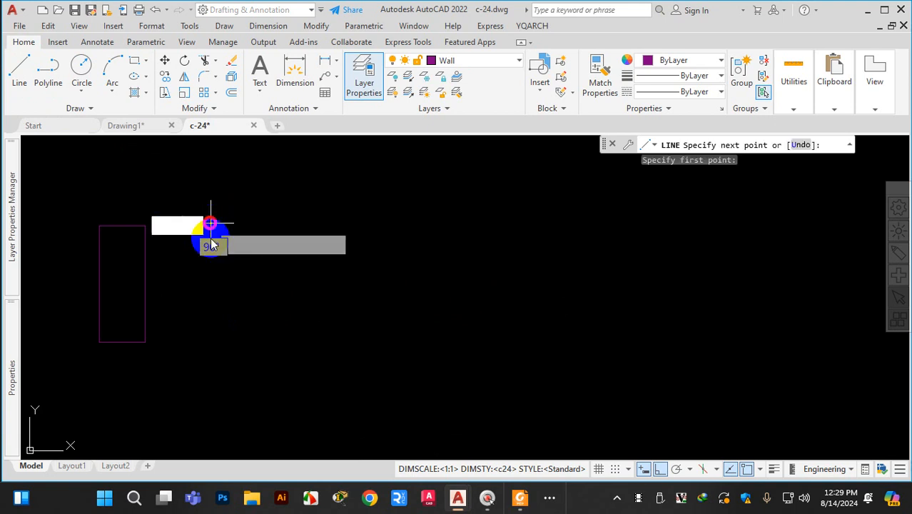
key(Escape)
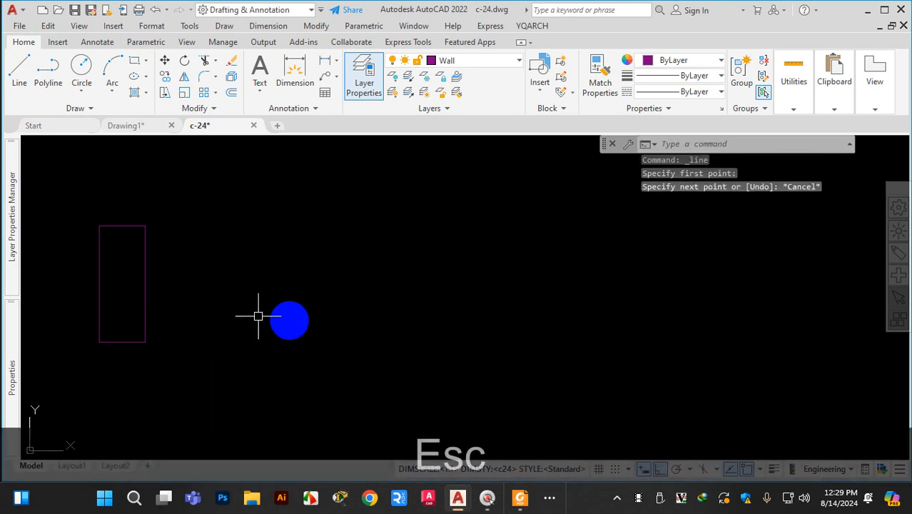
- Start a polyline outline right of the first rectangle, with a 55'6" segment downward and a 22' segment to the right
text(PL)
key(Return)
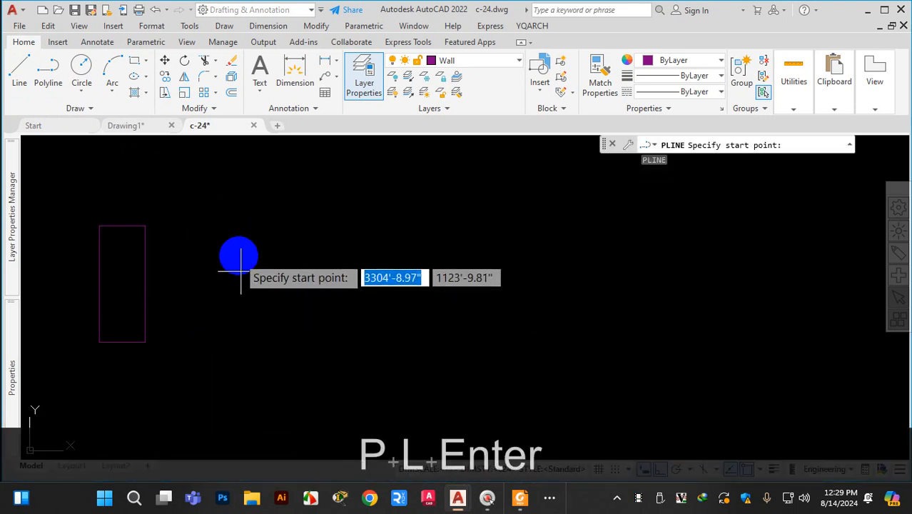
click(226, 222)
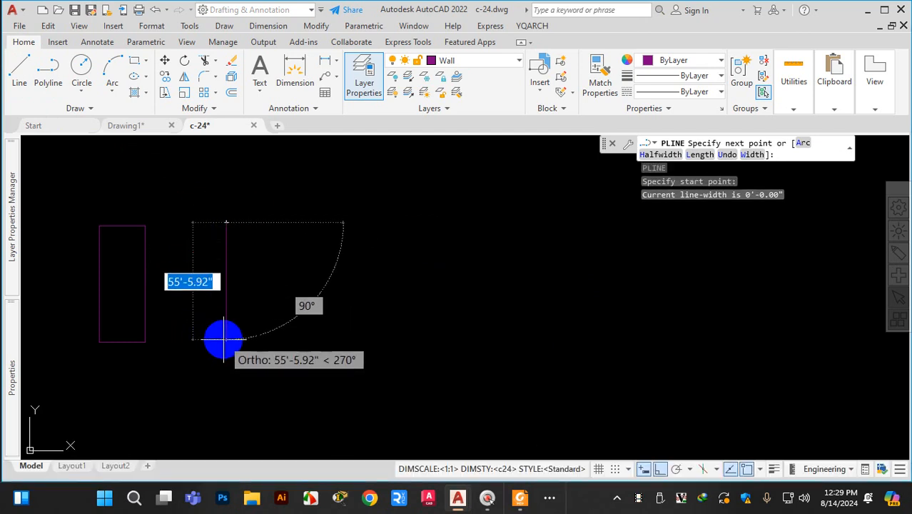
text(55')
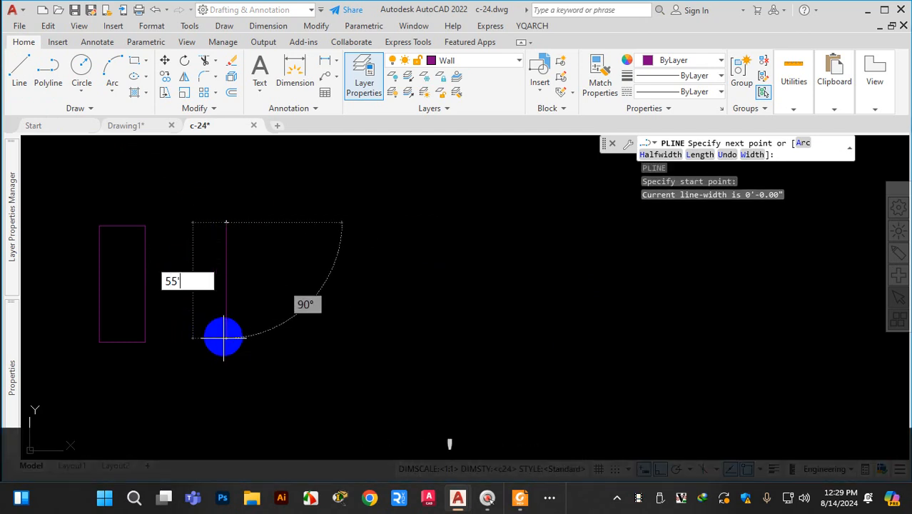
text(6)
key(Return)
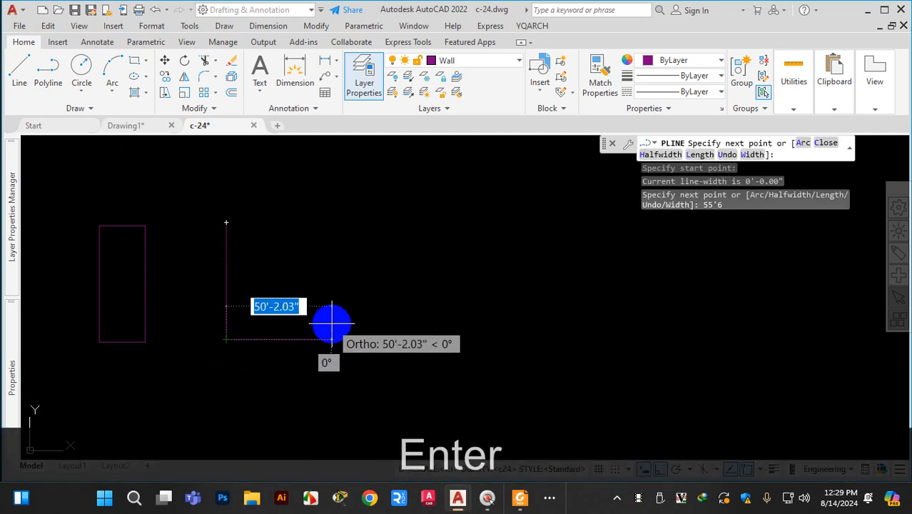
text(22')
key(Return)
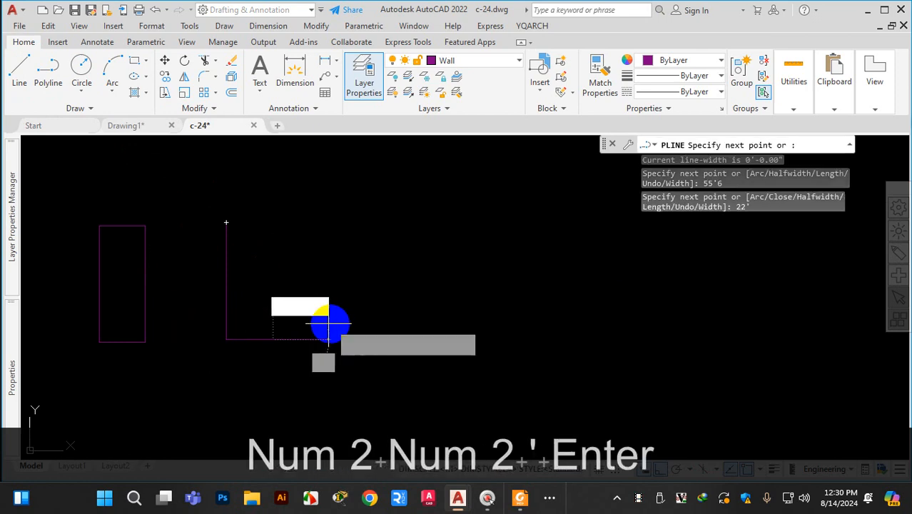
- Finish the polyline rectangle with a vertical segment up to the start point's level and a horizontal segment back to the start point
scroll(265, 214, up, 2)
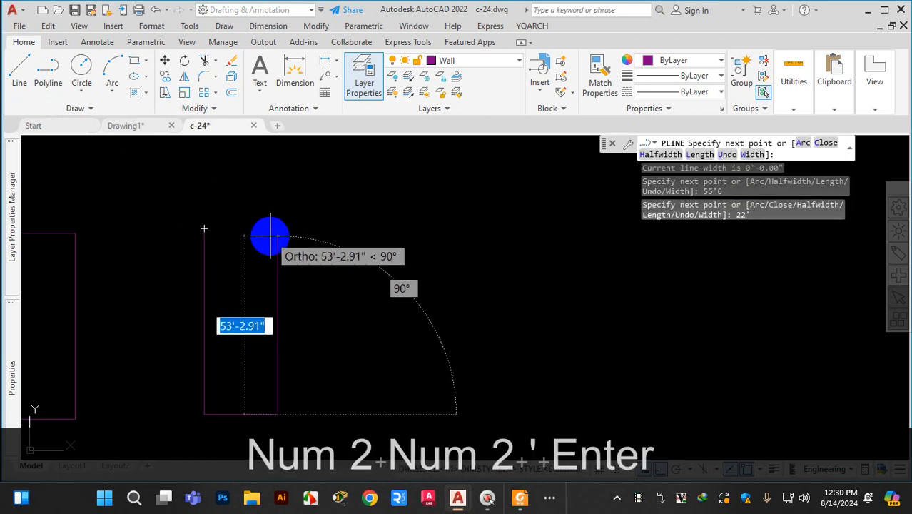
scroll(248, 255, up, 4)
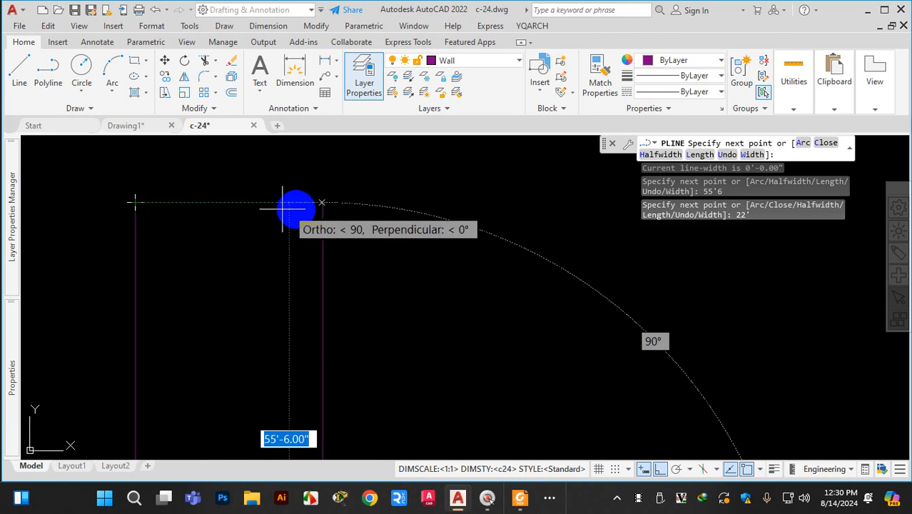
click(307, 207)
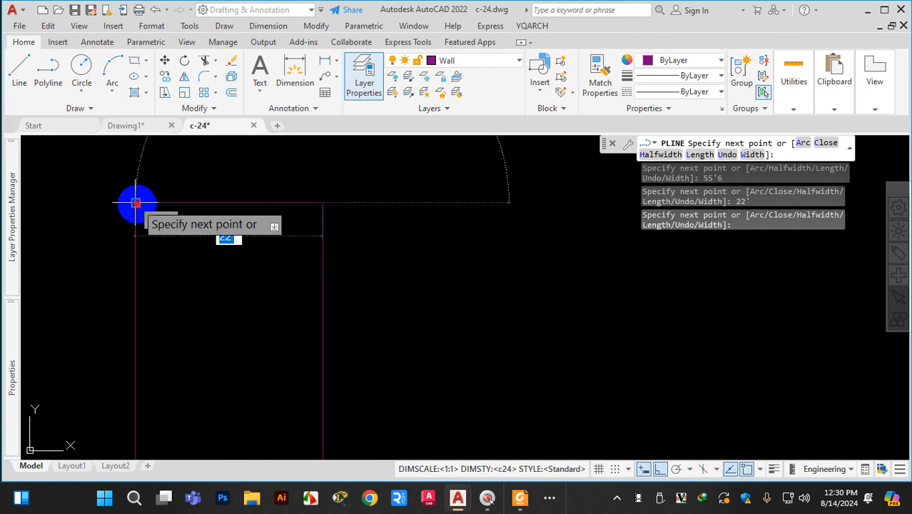
click(135, 203)
key(Escape)
scroll(272, 255, down, 4)
scroll(272, 257, down, 2)
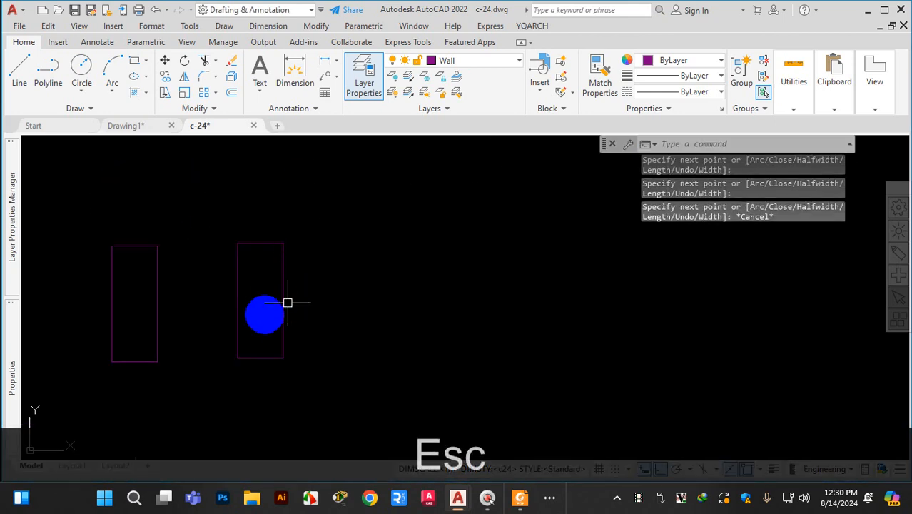
- Select the upper, left and right edges of the line-drawn rectangle to check whether they are separate objects, and clear the selection
scroll(280, 272, up, 2)
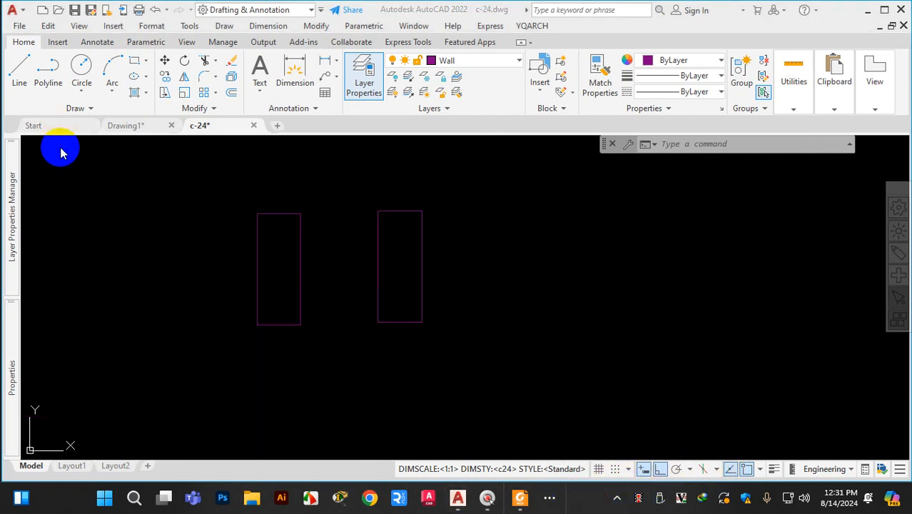
scroll(343, 271, up, 2)
click(323, 271)
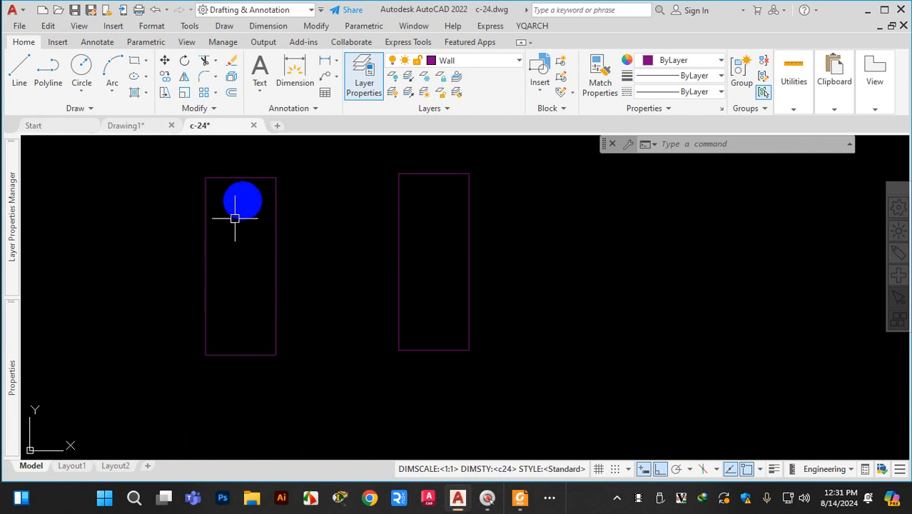
scroll(239, 177, up, 2)
click(241, 171)
click(234, 201)
click(225, 219)
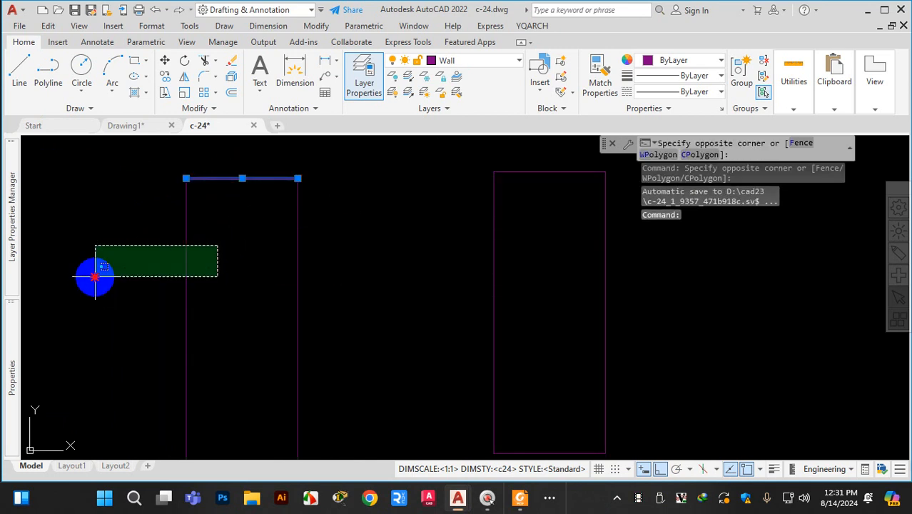
click(149, 237)
click(350, 247)
click(276, 261)
key(Escape)
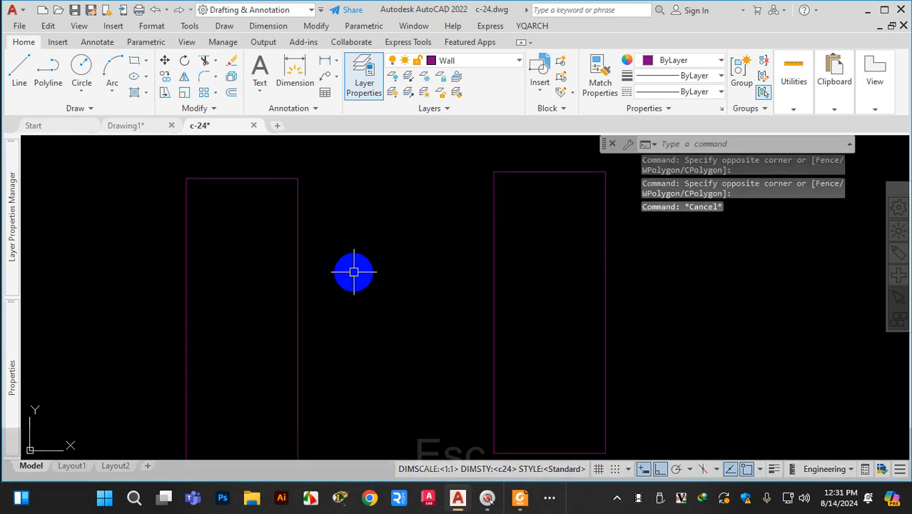
- Select the polyline rectangle with a crossing window over its left edge to check whether it is one object
scroll(417, 264, down, 2)
scroll(448, 265, up, 2)
click(432, 258)
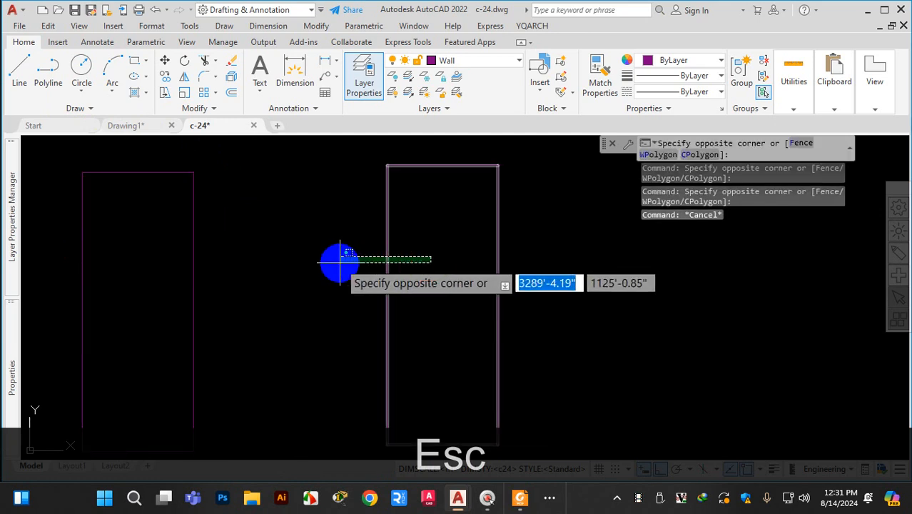
click(341, 263)
scroll(396, 262, down, 3)
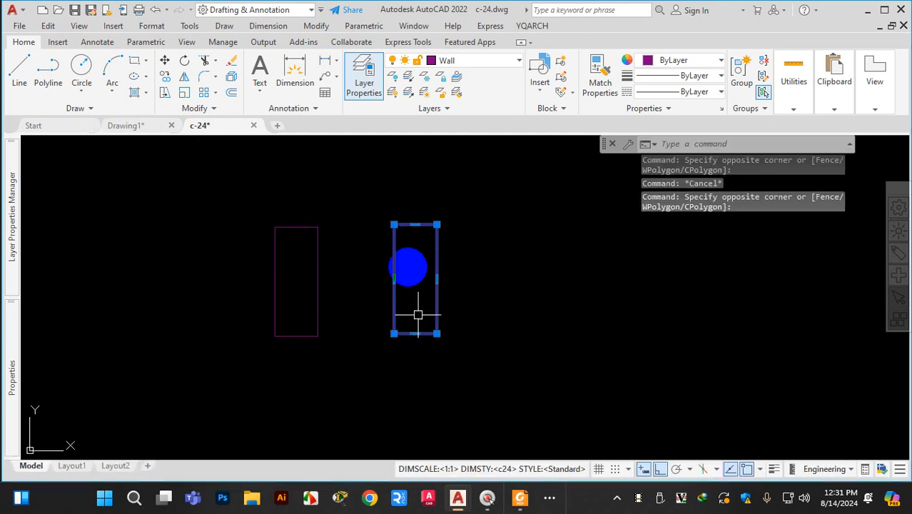
scroll(443, 241, up, 2)
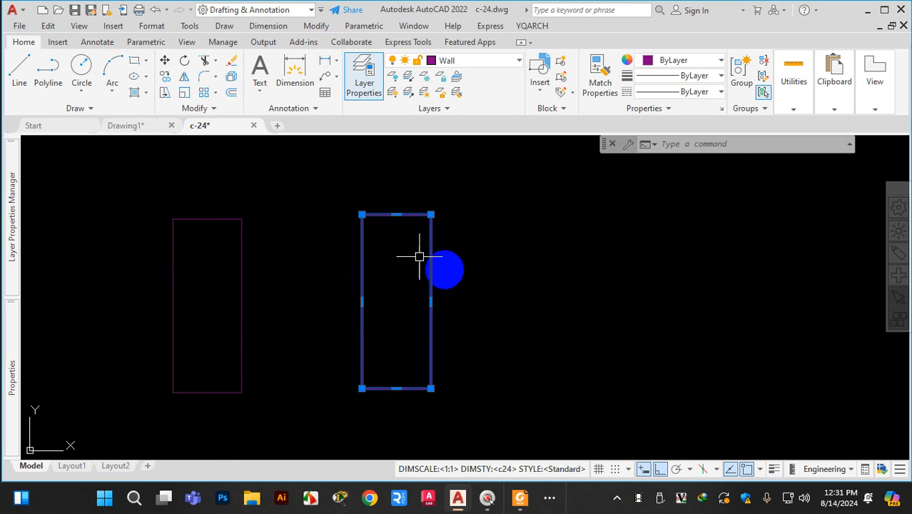
- Draw a 22' by 55'6" rectangle with the Rectangle command to the right of the polyline rectangle
click(492, 274)
key(Escape)
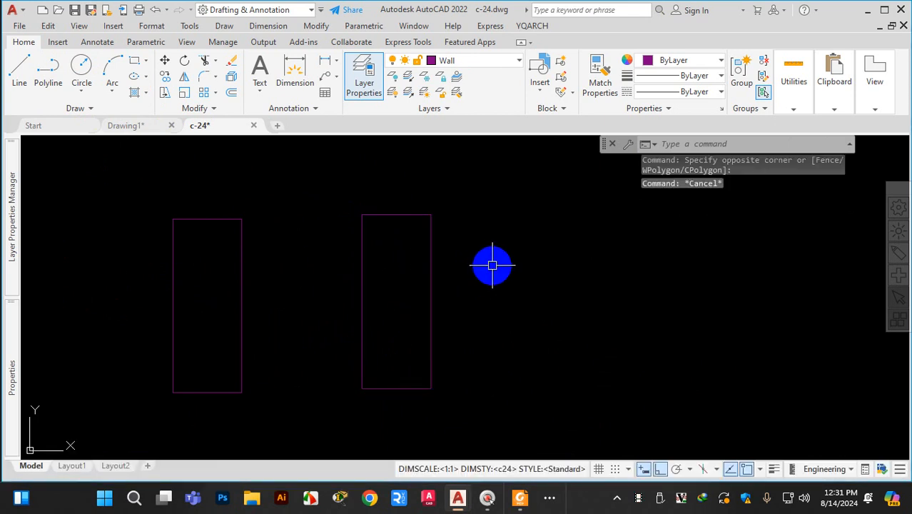
text(RE)
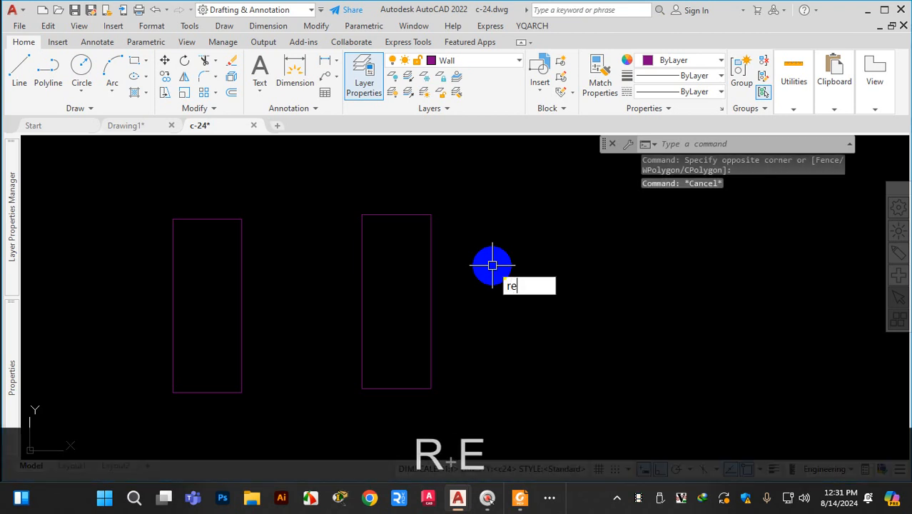
text(C)
key(space)
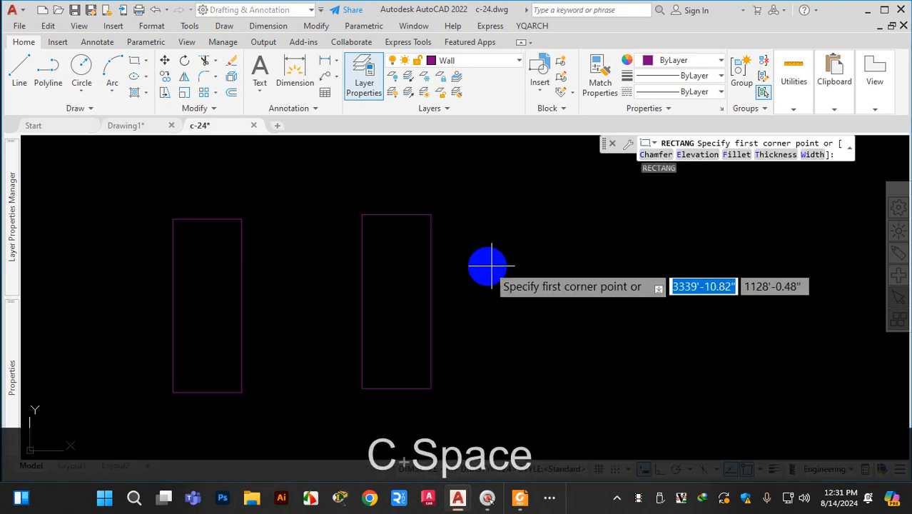
scroll(464, 262, down, 1)
scroll(476, 250, up, 1)
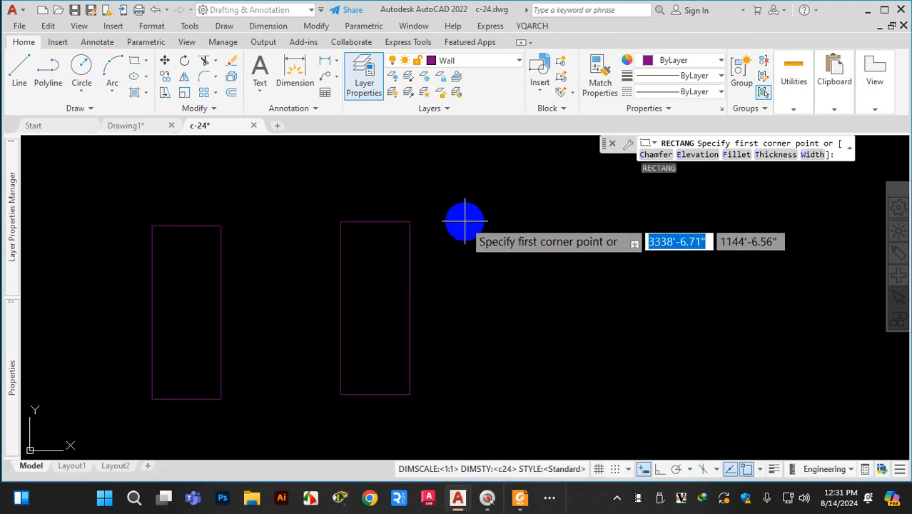
click(464, 221)
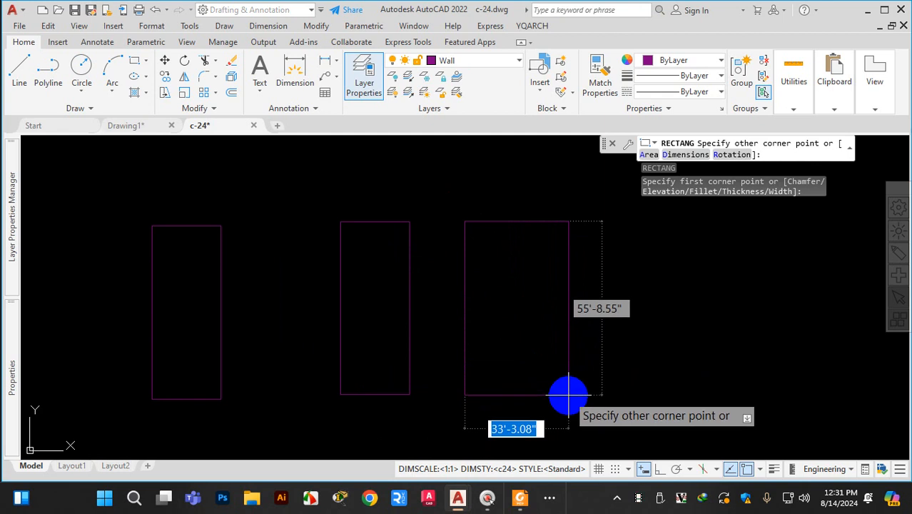
text(22)
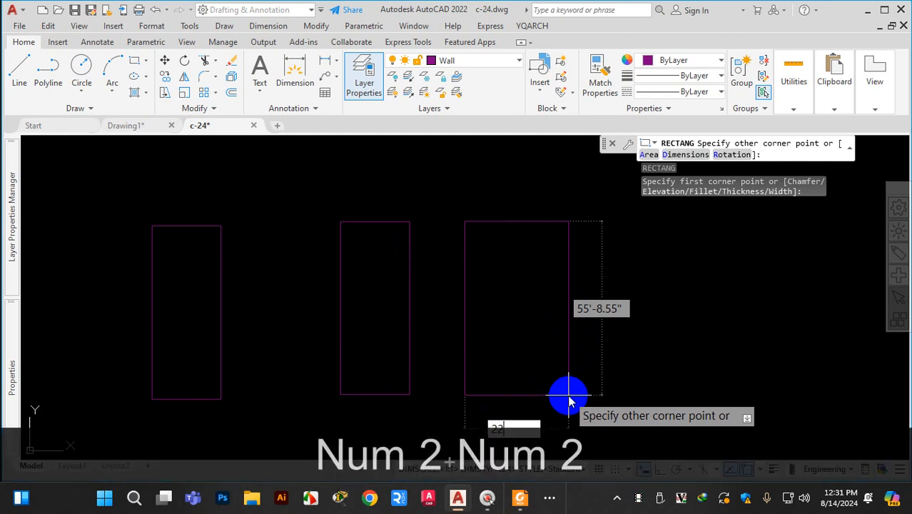
text(')
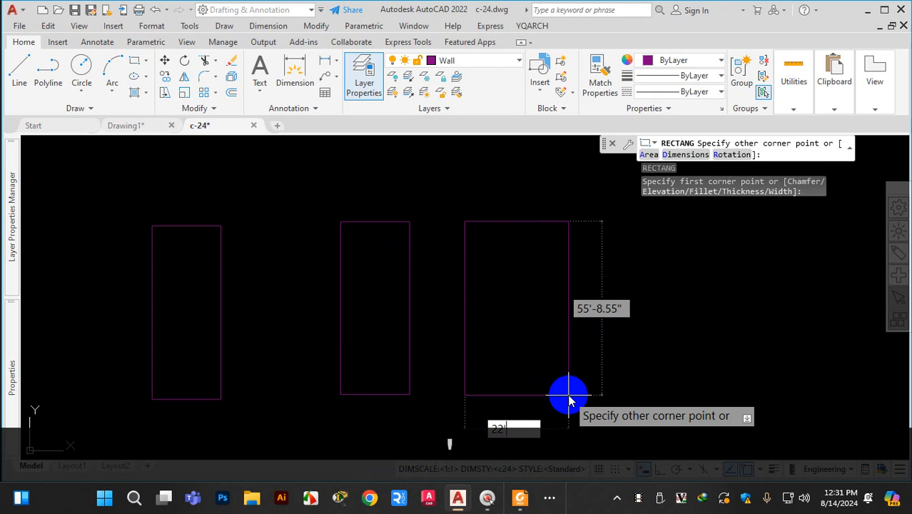
key(Tab)
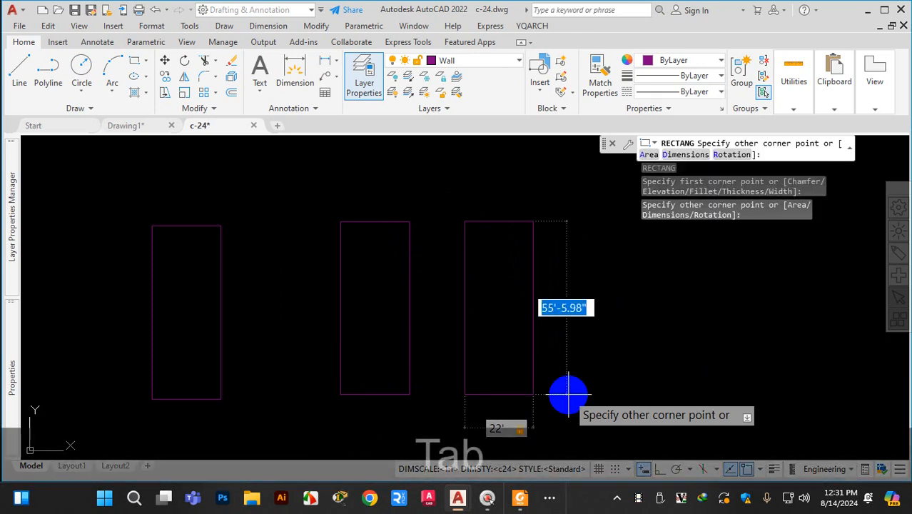
text(55)
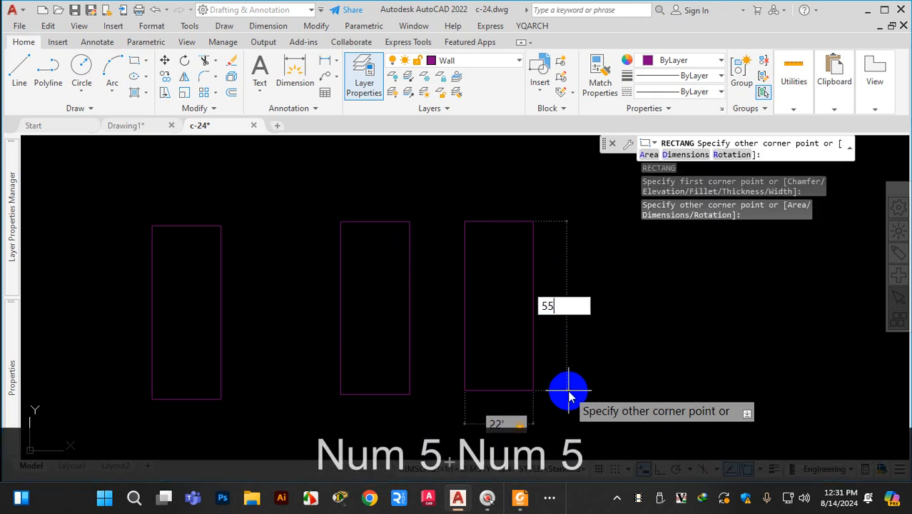
text('6)
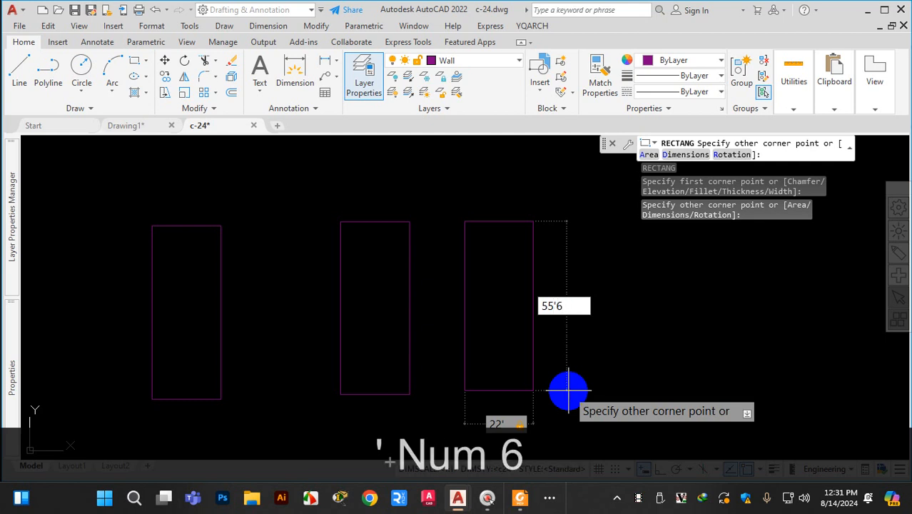
key(Return)
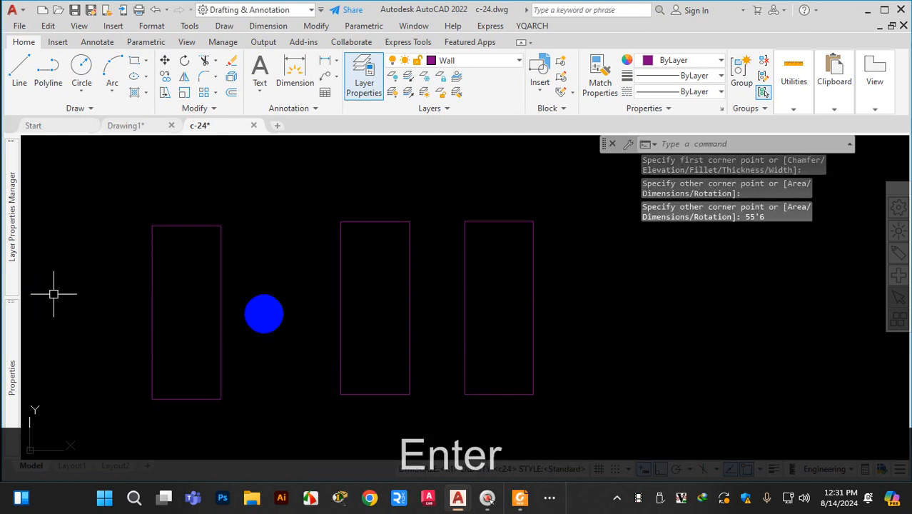
- Select the new rectangle with a crossing window over its upper edge, compare its object type with the polyline rectangle, and clear the selection
scroll(534, 218, up, 2)
click(517, 209)
click(502, 230)
scroll(499, 261, down, 4)
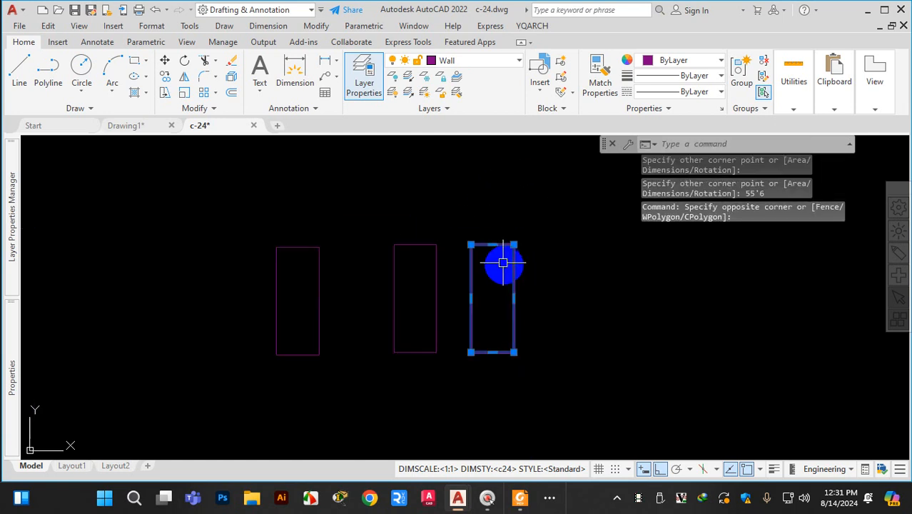
scroll(509, 263, up, 3)
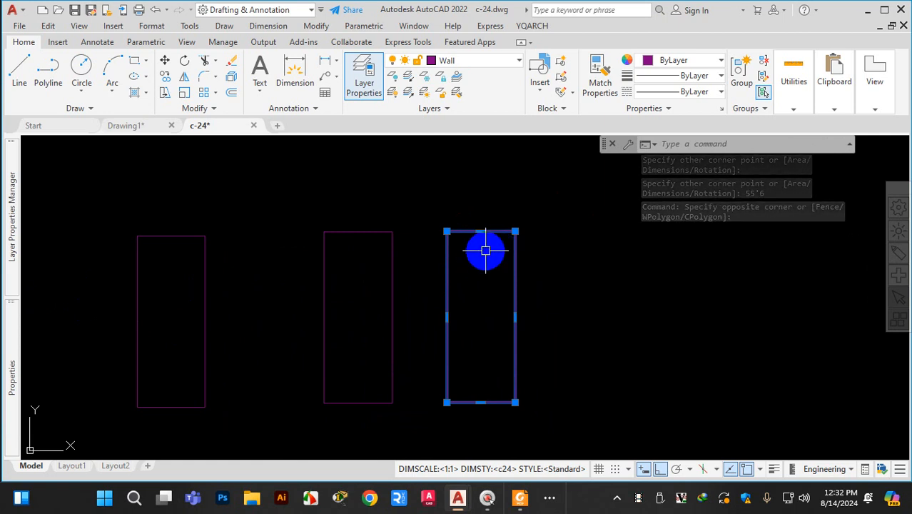
mouse_move(366, 230)
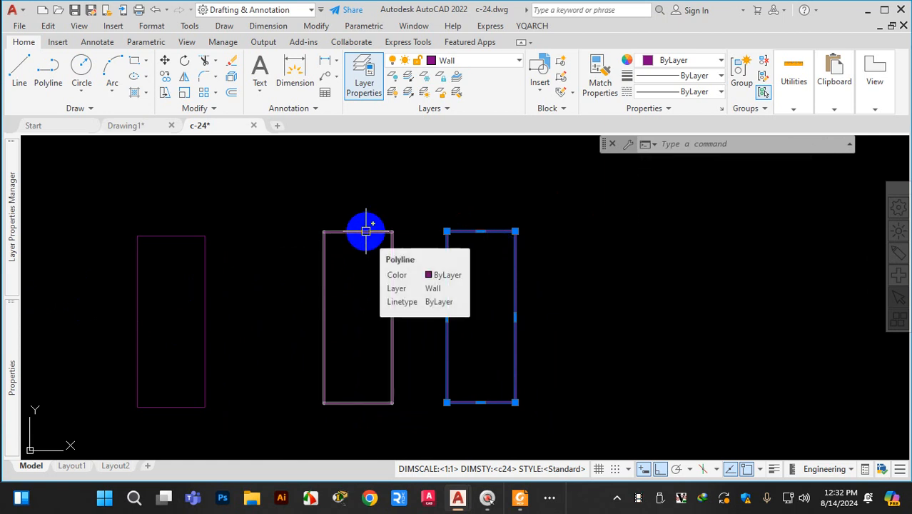
key(Escape)
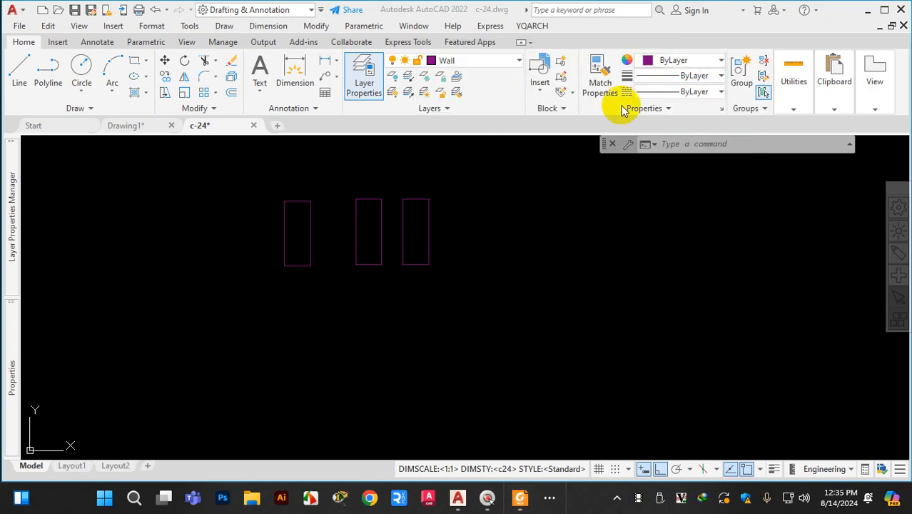
- Erase all three trial rectangles with one crossing selection
scroll(366, 309, down, 2)
scroll(365, 301, up, 4)
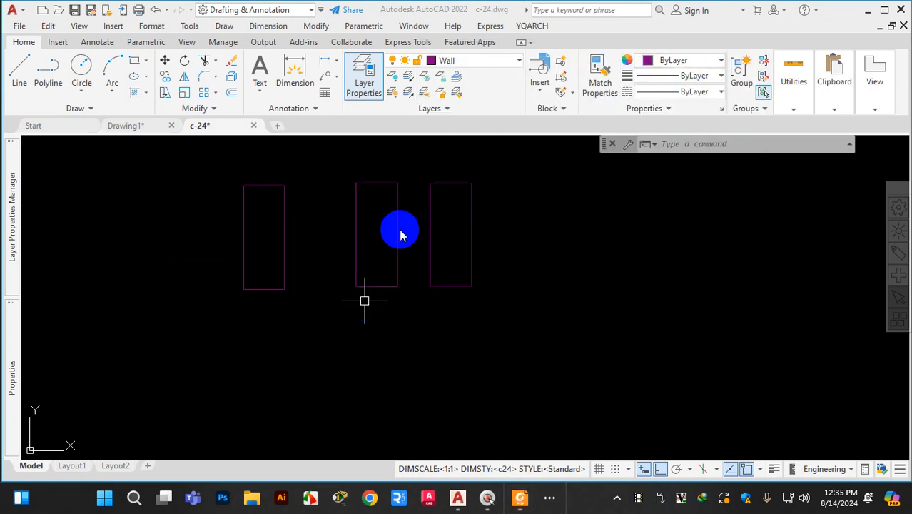
click(492, 232)
key(Escape)
scroll(483, 215, up, 2)
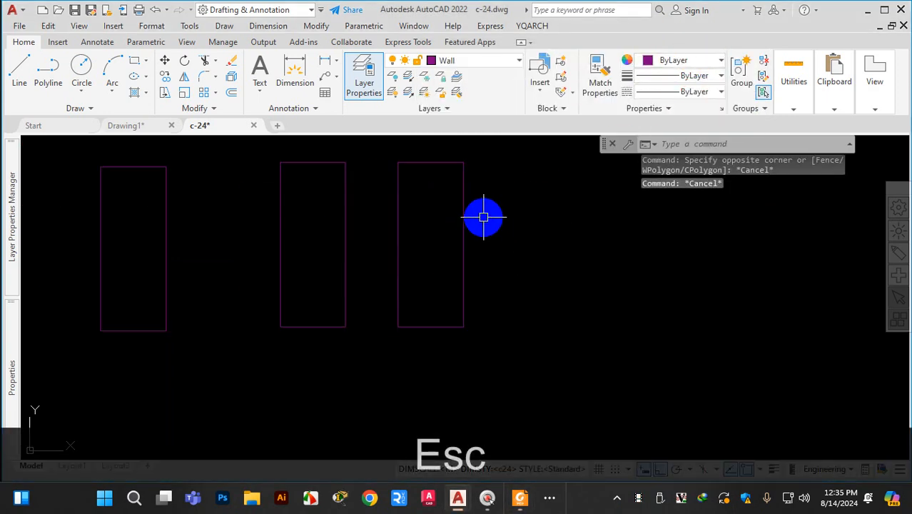
click(503, 155)
scroll(400, 296, down, 3)
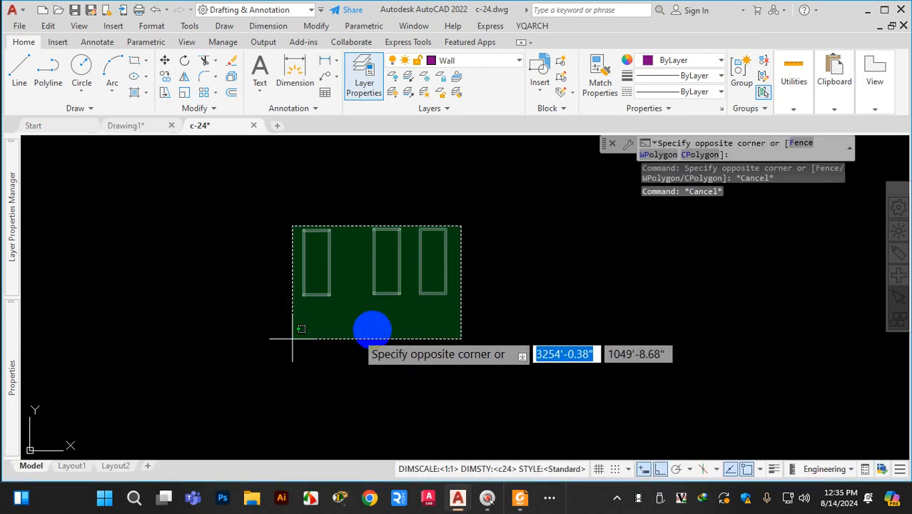
click(290, 318)
key(Delete)
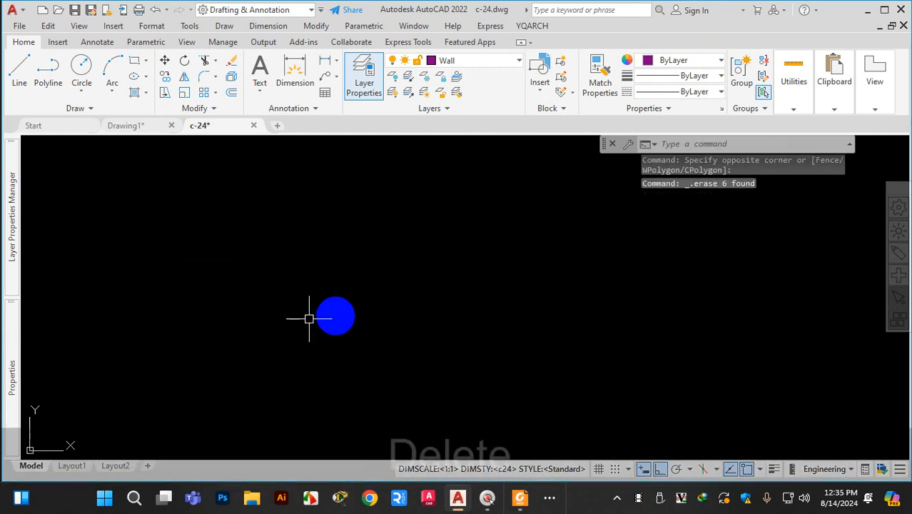
- Start a new outline with the Line command, drawing a 55'6" vertical segment downward as its left edge
text(l)
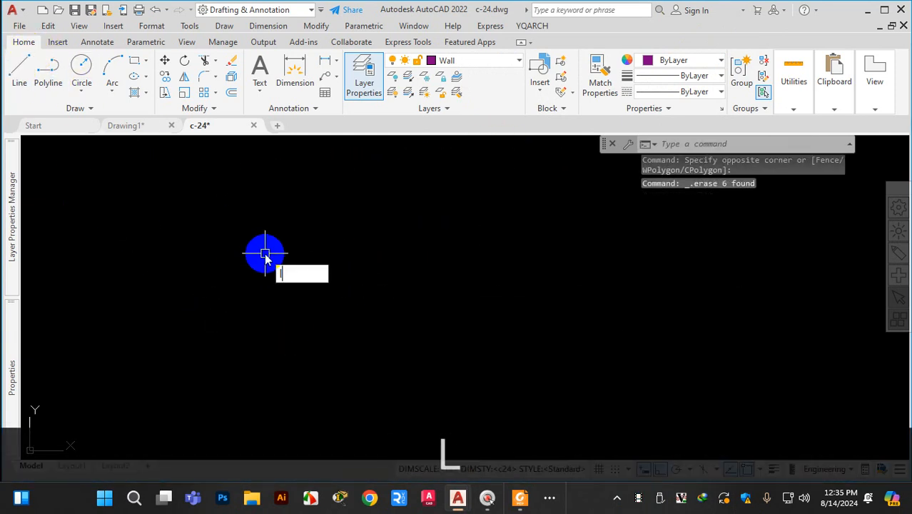
key(space)
click(245, 226)
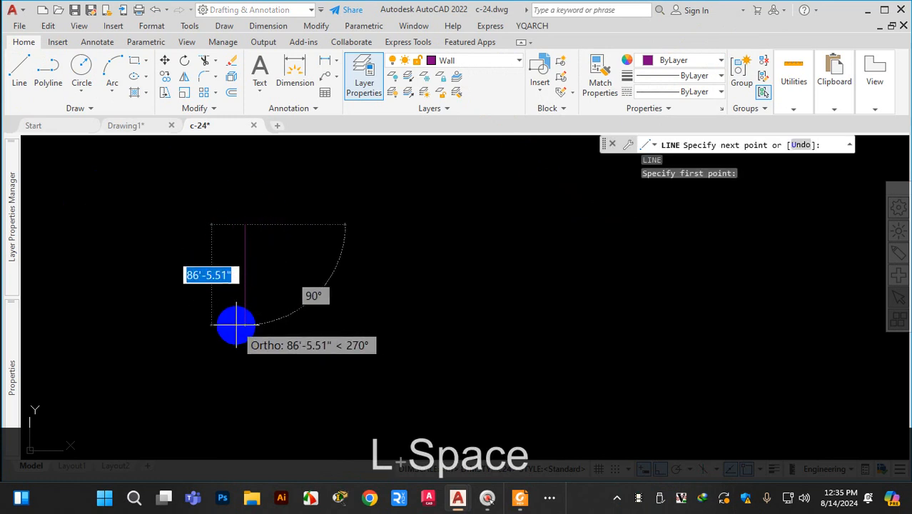
text(55)
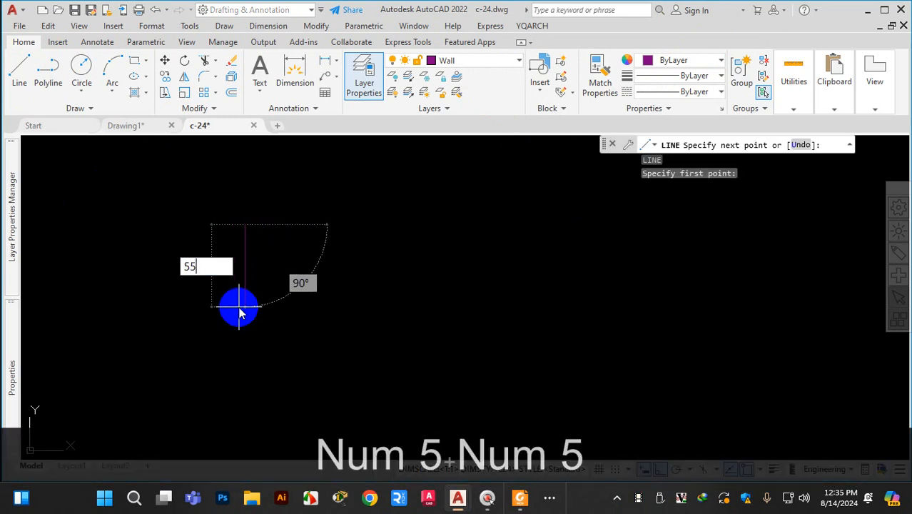
text('6+)
key(Return)
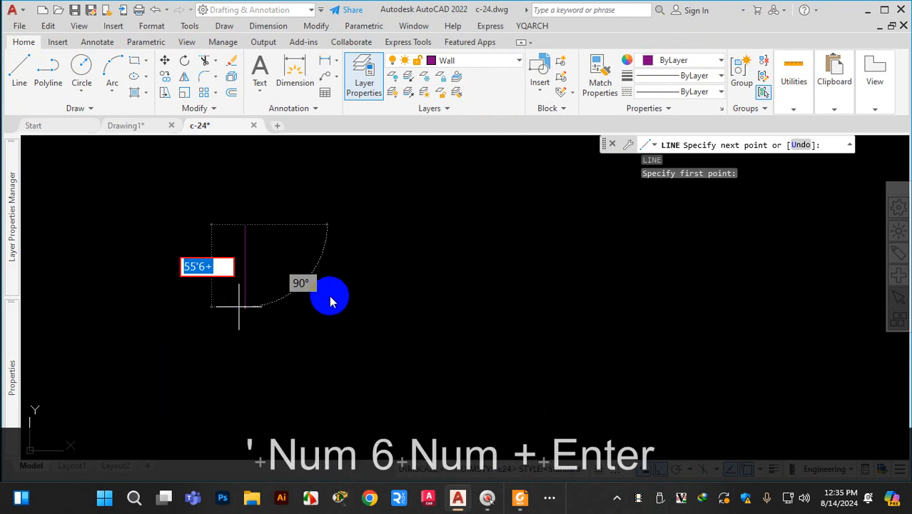
key(BackSpace)
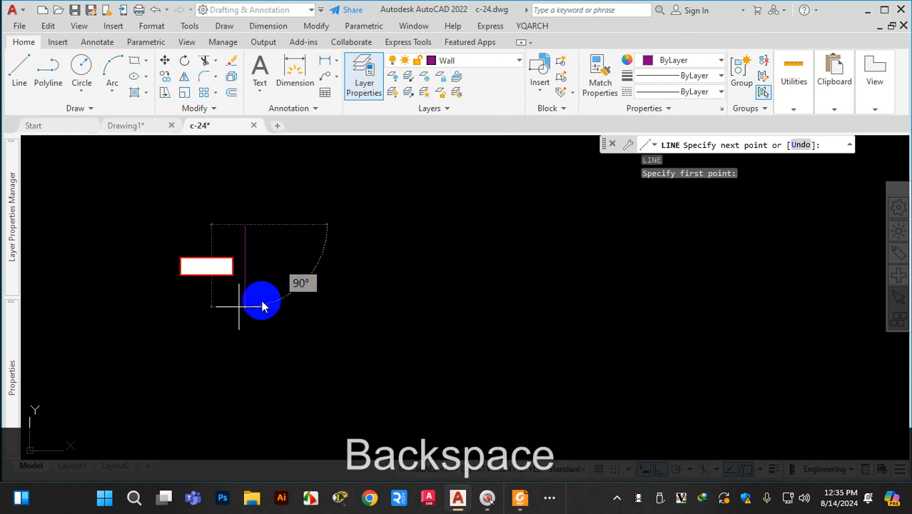
text(55)
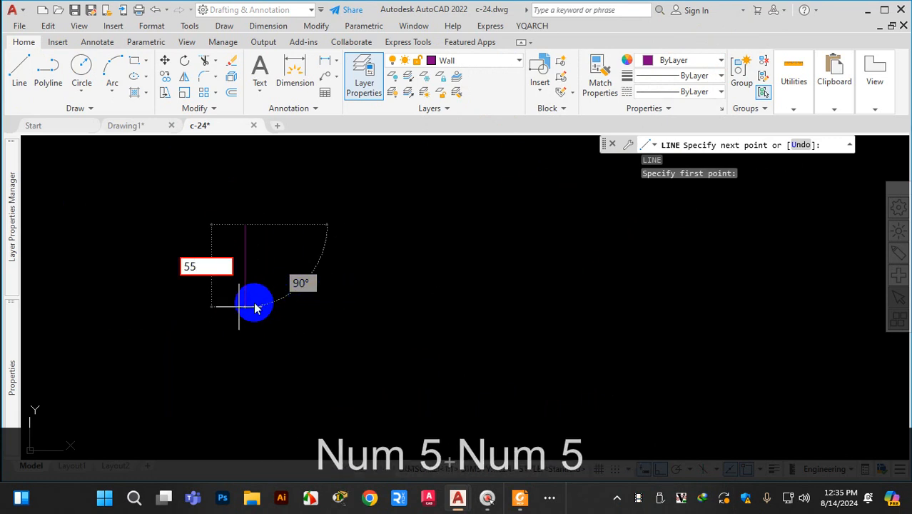
text('6)
key(Return)
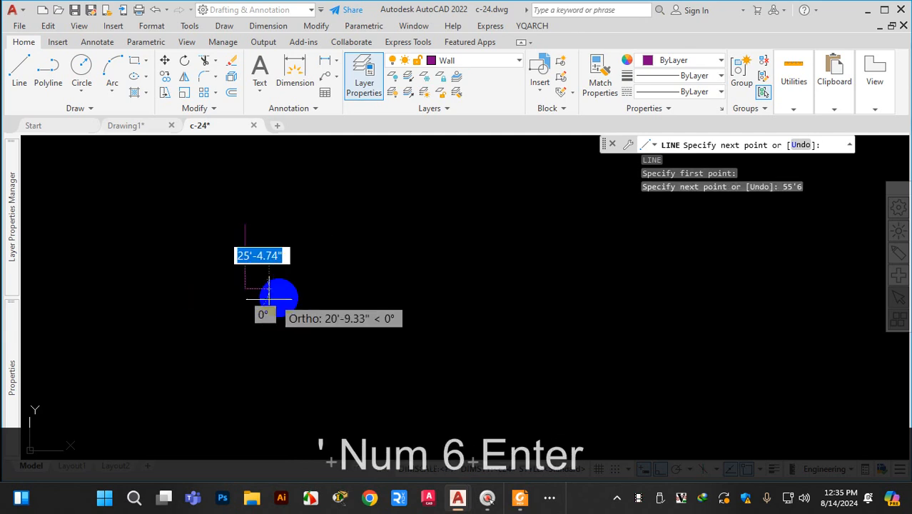
- Complete the line rectangle with a 22' lower edge to the right, a vertical right edge and an upper edge back to the start point
text(22)
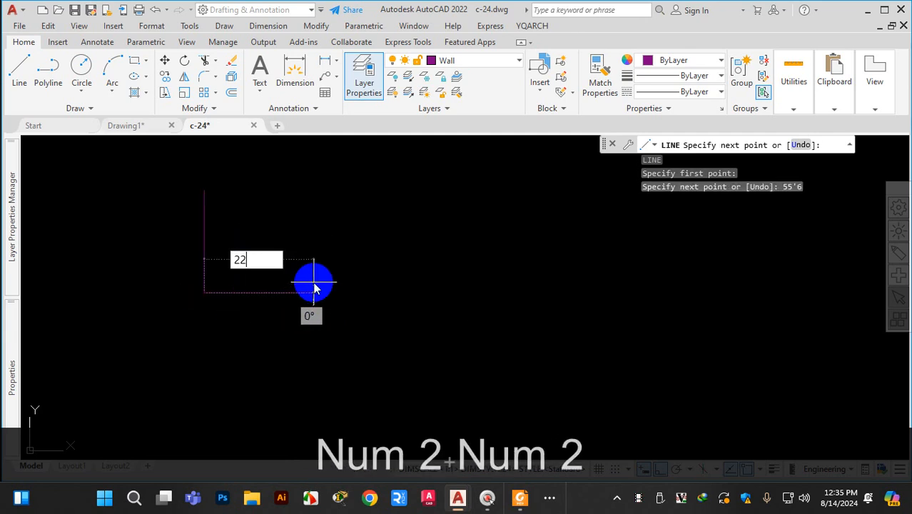
text(')
key(Return)
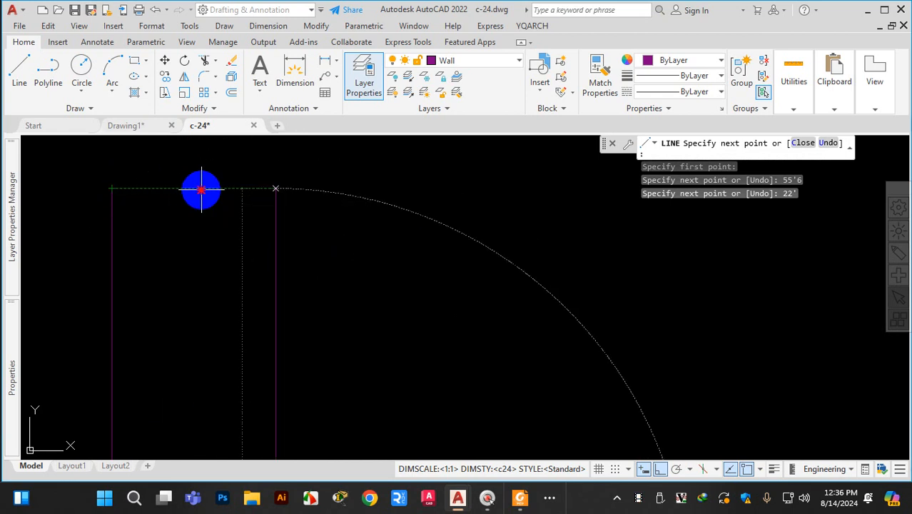
click(202, 189)
click(112, 189)
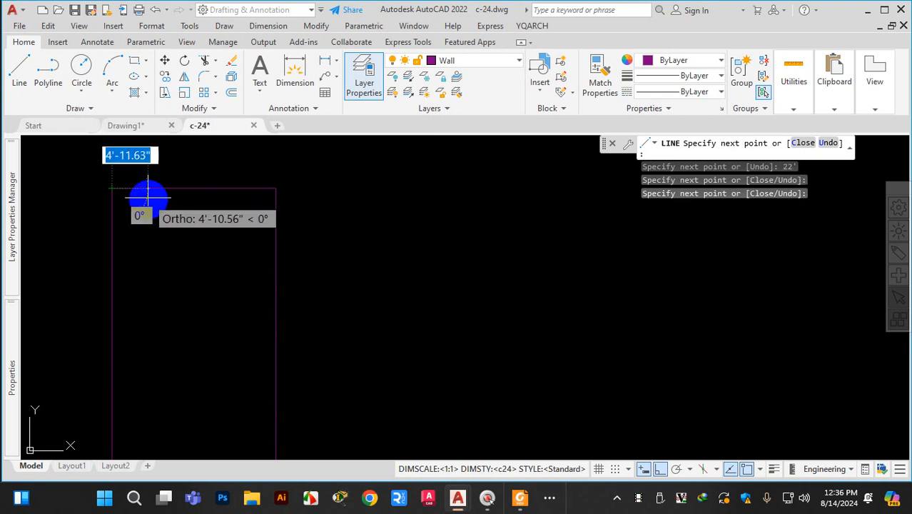
key(Escape)
scroll(271, 207, down, 5)
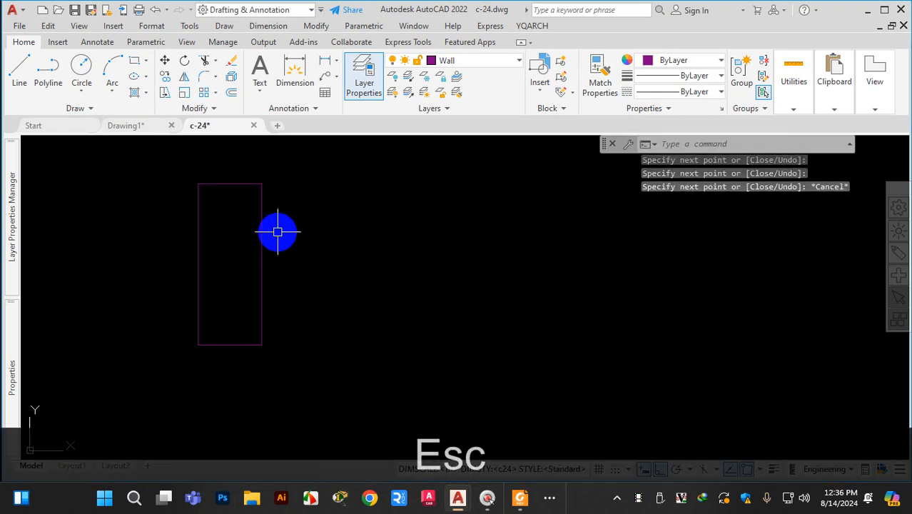
scroll(257, 236, down, 2)
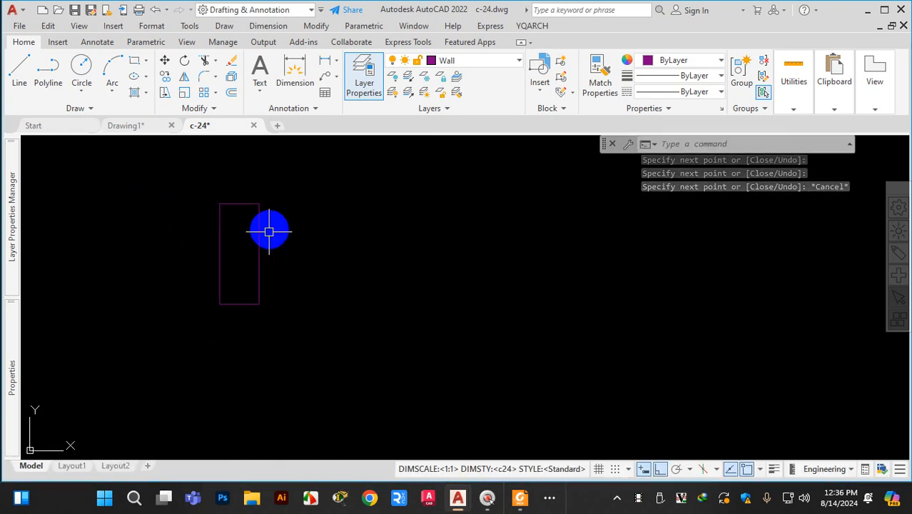
scroll(272, 231, up, 2)
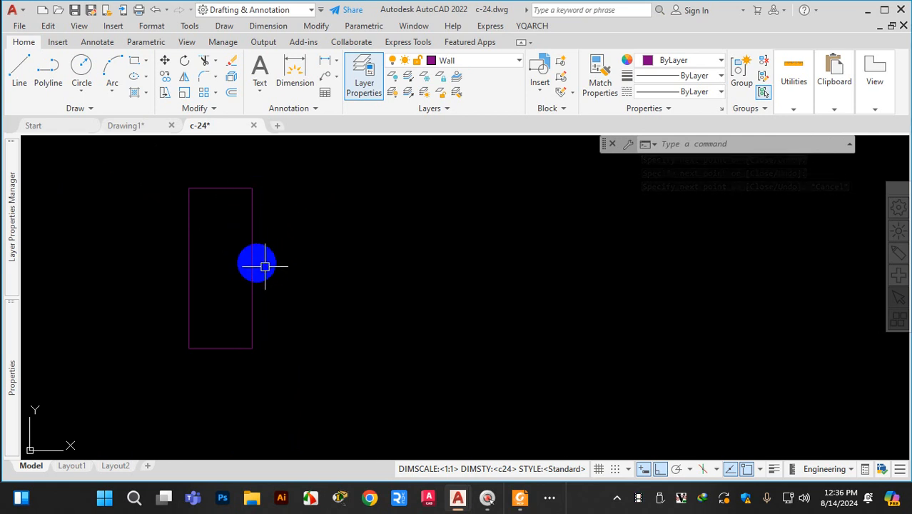
- Start a polyline outline to the right of the line rectangle with a 55'6" left edge downward and a 22' lower edge to the right
text(pl)
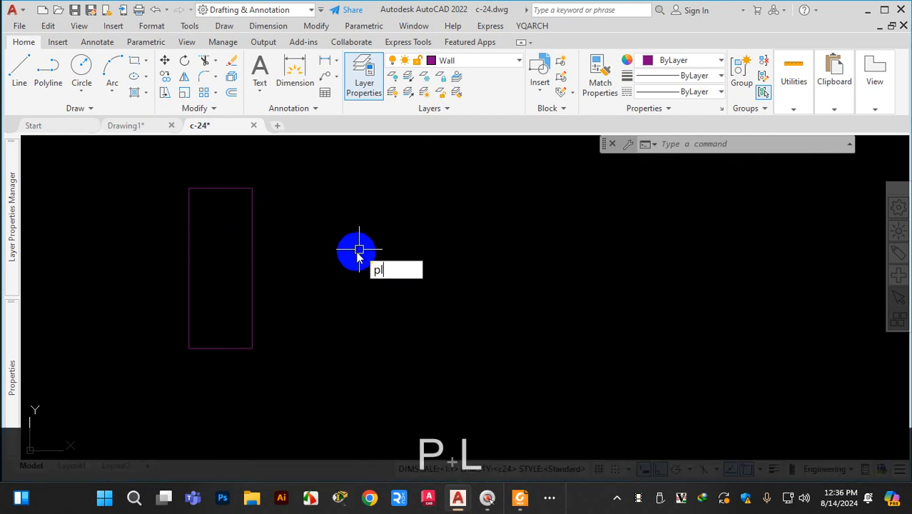
key(Return)
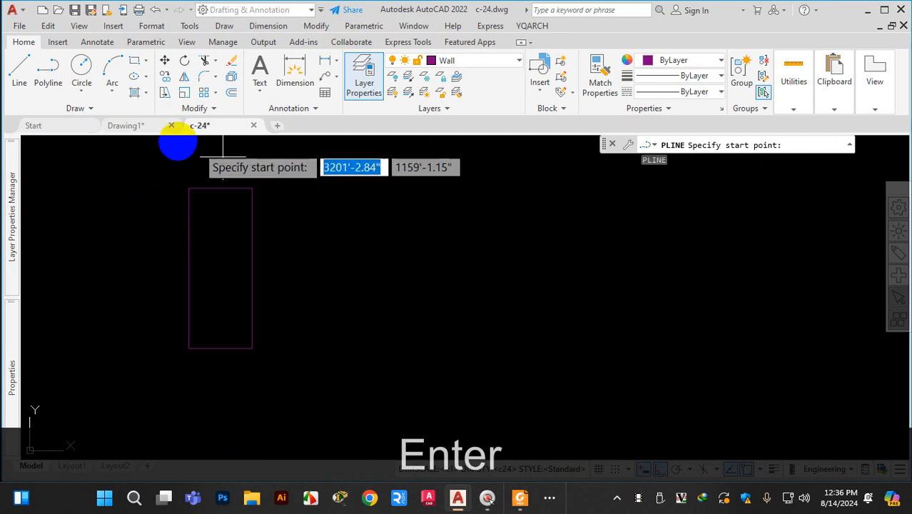
click(335, 189)
text(55)
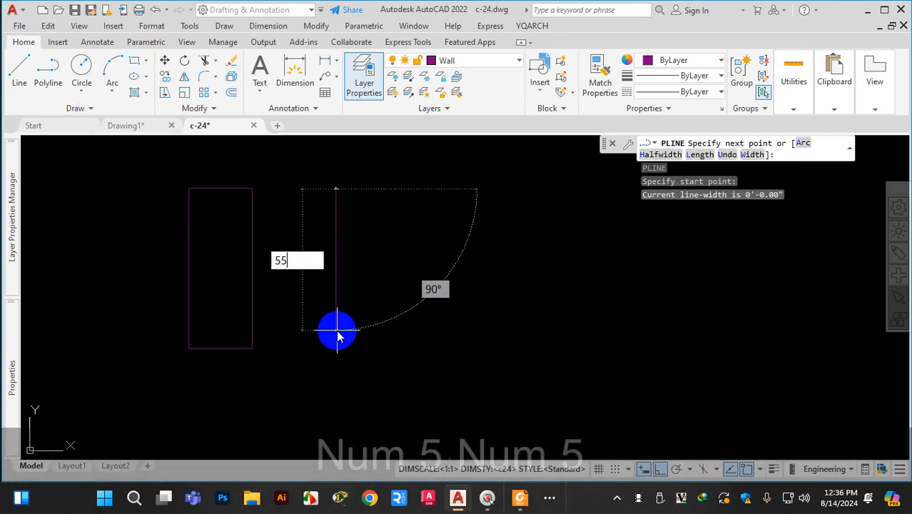
text(')
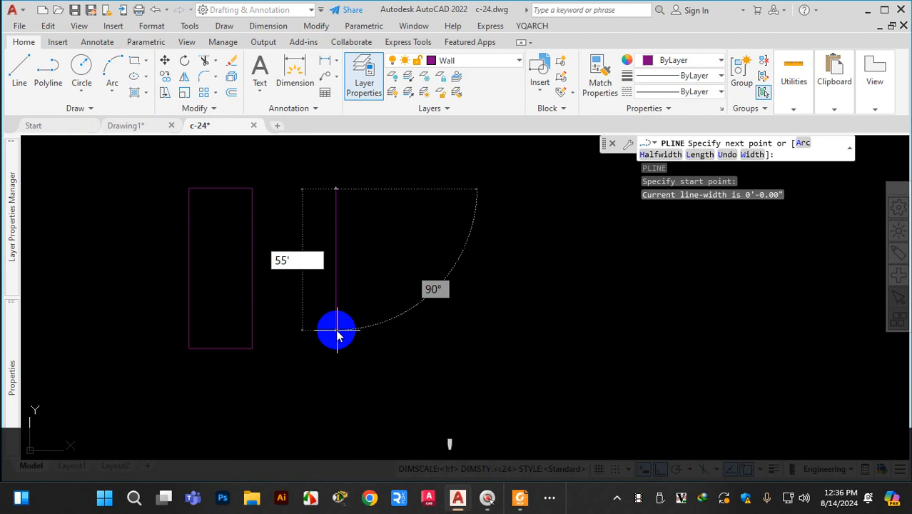
text(6)
key(Return)
text(2)
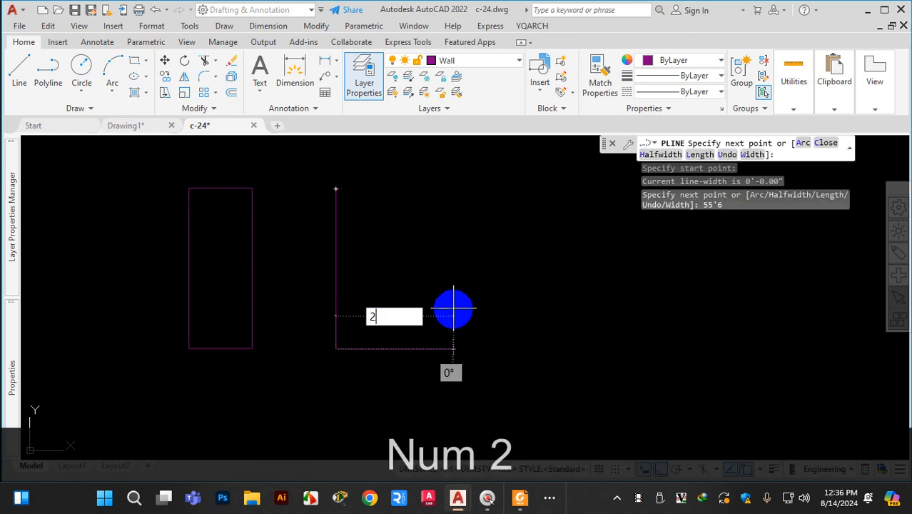
text(2')
key(Return)
- Complete the polyline rectangle with a vertical right edge level with the start point and an upper edge back to it
scroll(386, 182, up, 3)
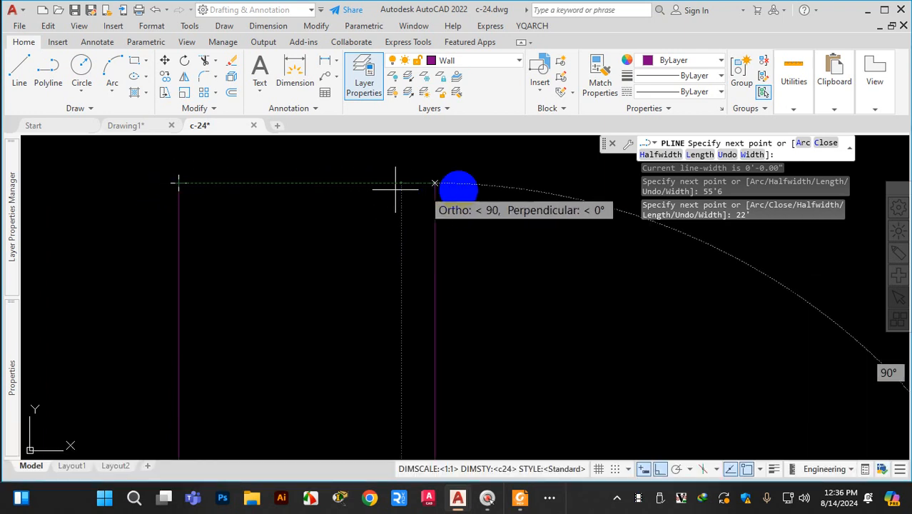
click(418, 182)
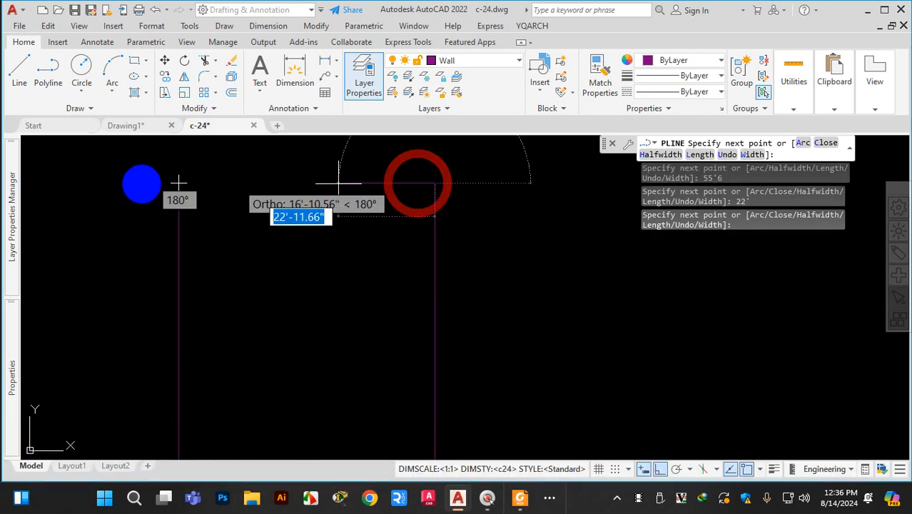
click(179, 184)
key(Escape)
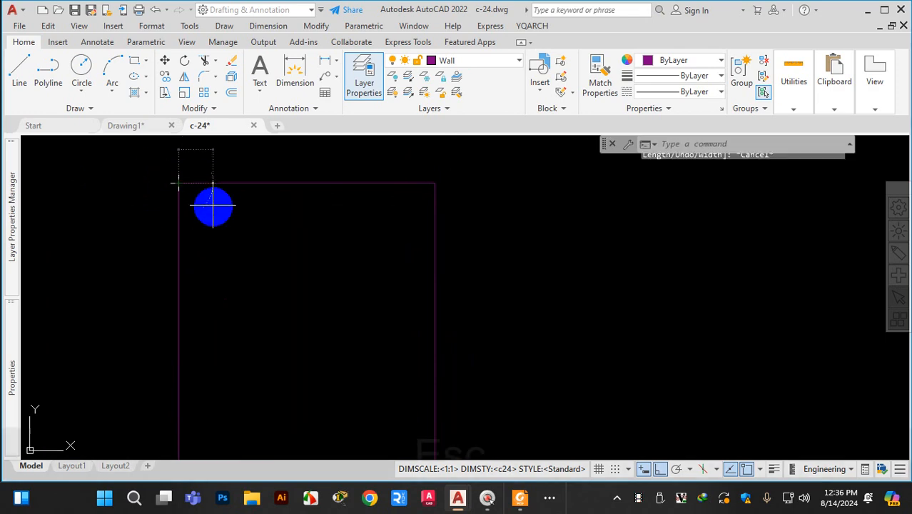
scroll(268, 233, down, 10)
scroll(297, 260, down, 3)
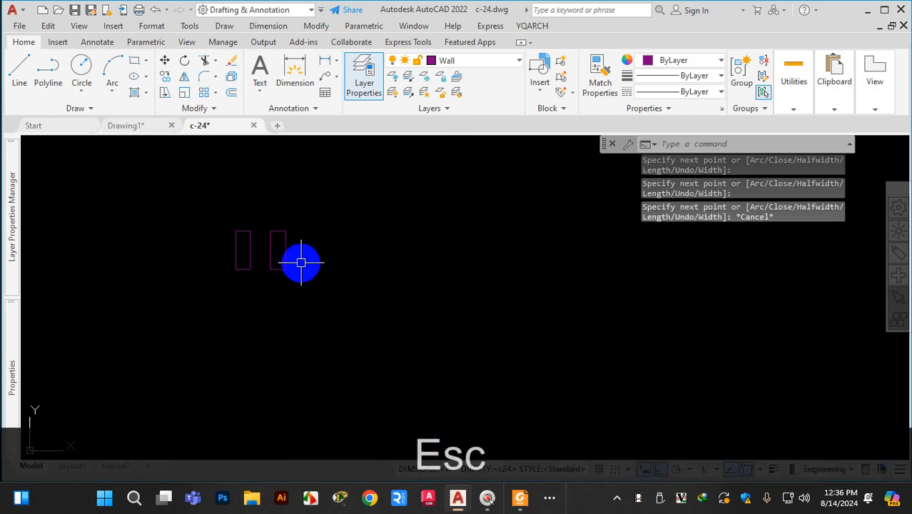
scroll(275, 243, up, 4)
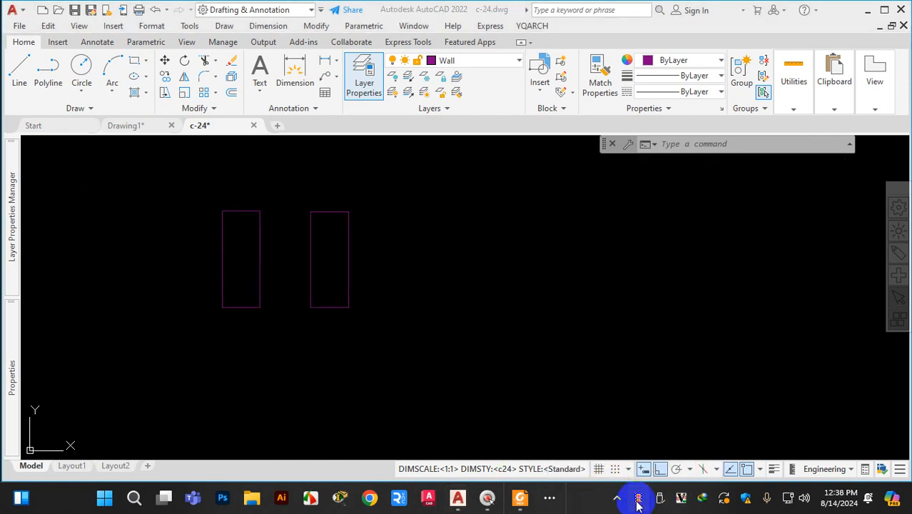
- Switch to the floor plan PDF in Foxit PDF Reader, examine the walls around the lower bedrooms and baths, and return to the AutoCAD drawing
click(519, 497)
scroll(589, 246, down, 5)
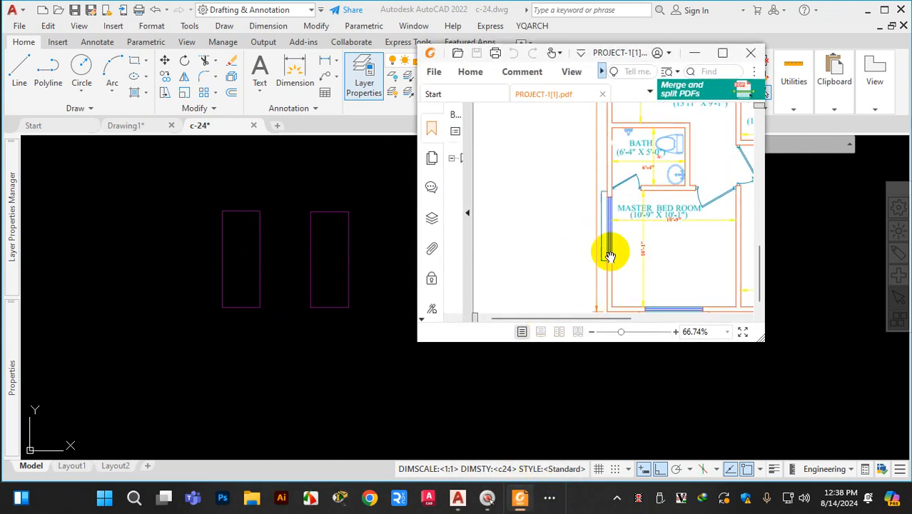
drag(600, 321, 657, 320)
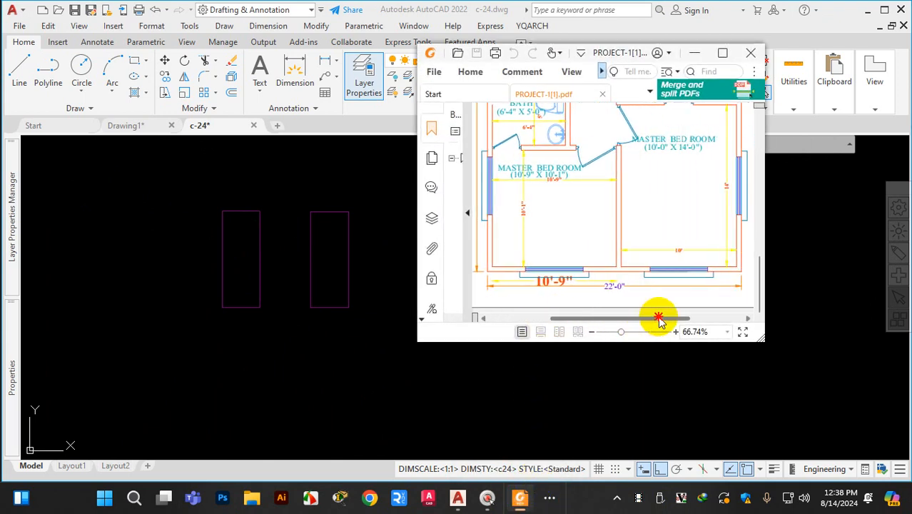
click(722, 54)
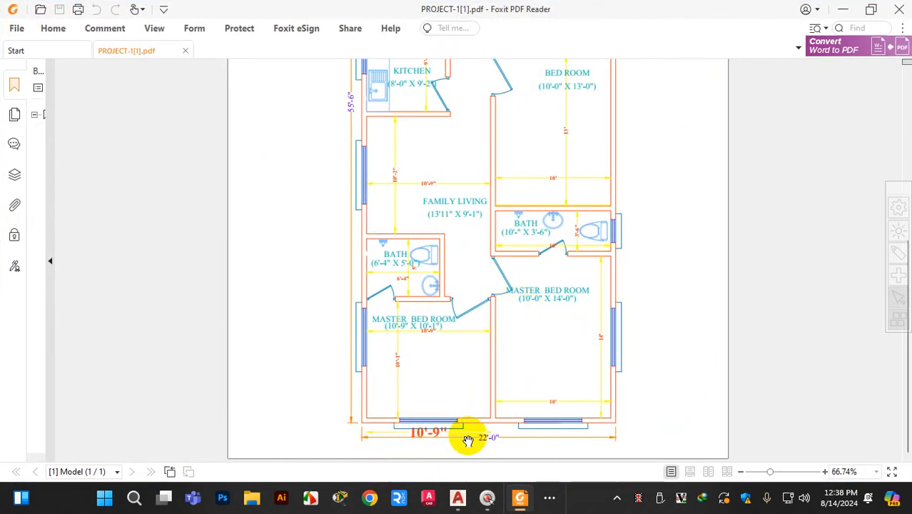
key(ctrl+1)
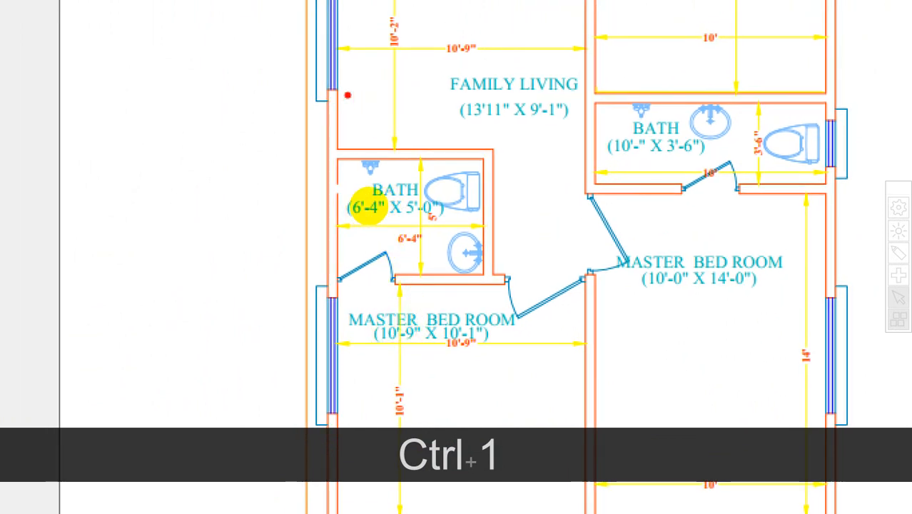
drag(351, 88, 372, 312)
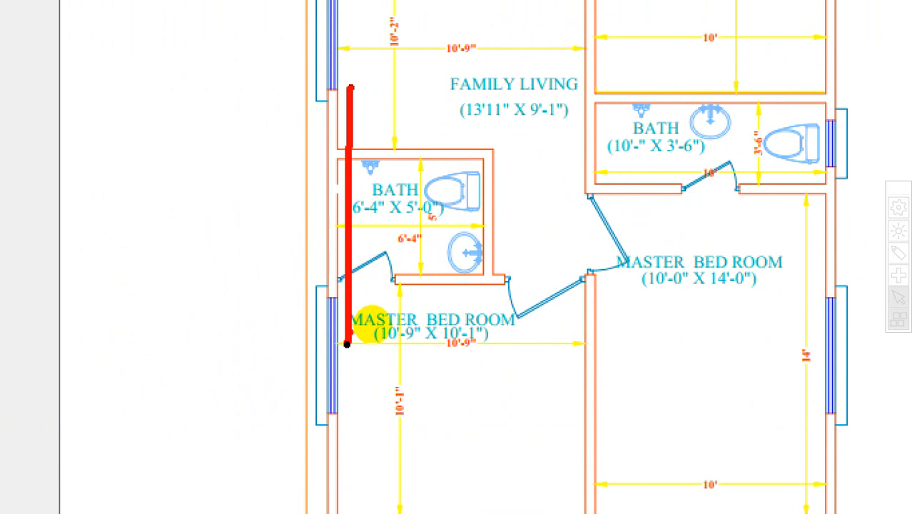
key(ctrl+1)
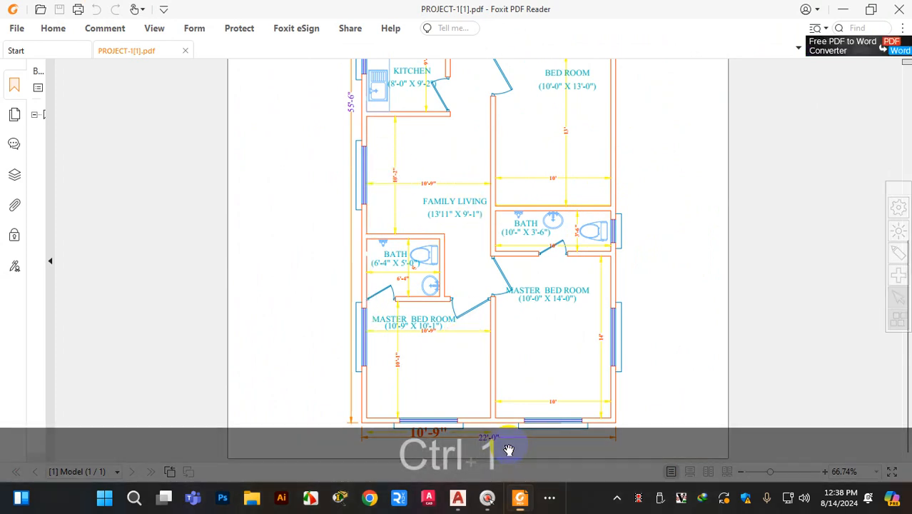
scroll(460, 408, up, 1)
scroll(433, 274, down, 1)
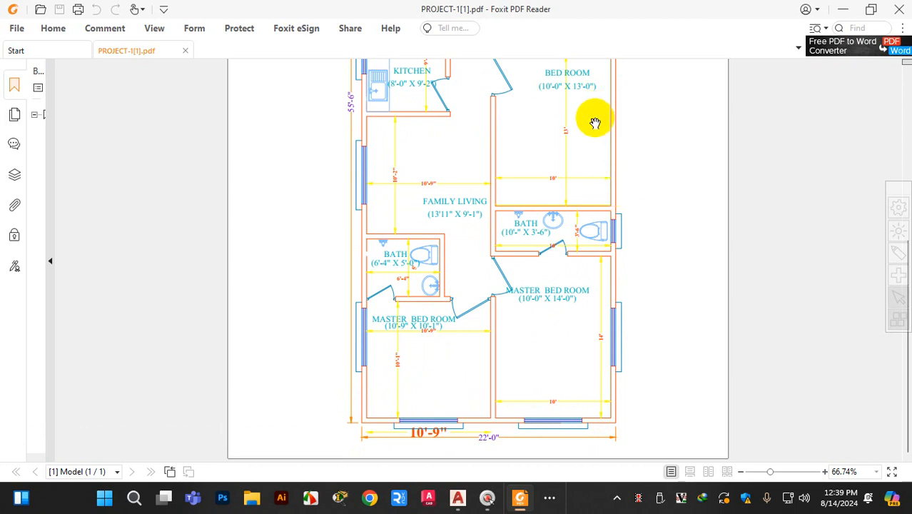
click(844, 10)
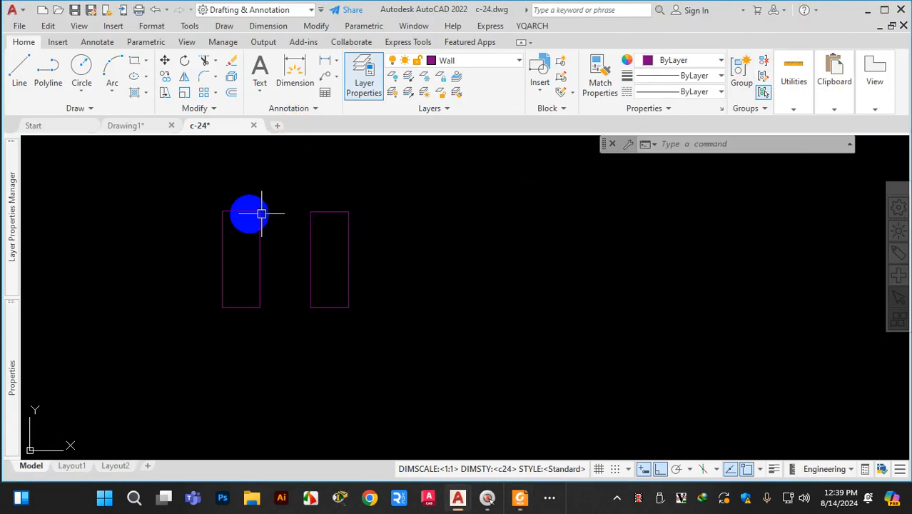
- Start the Offset command for the outer wall outlines
scroll(240, 224, up, 4)
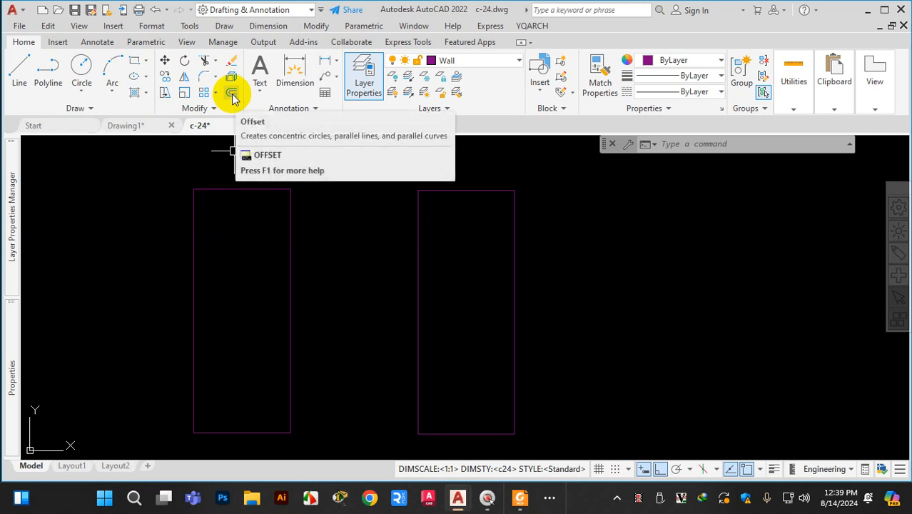
text(o)
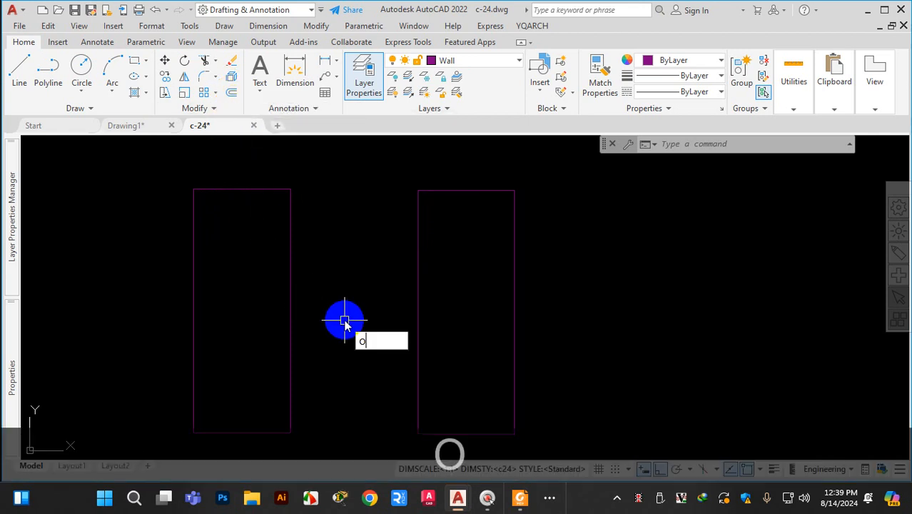
key(Return)
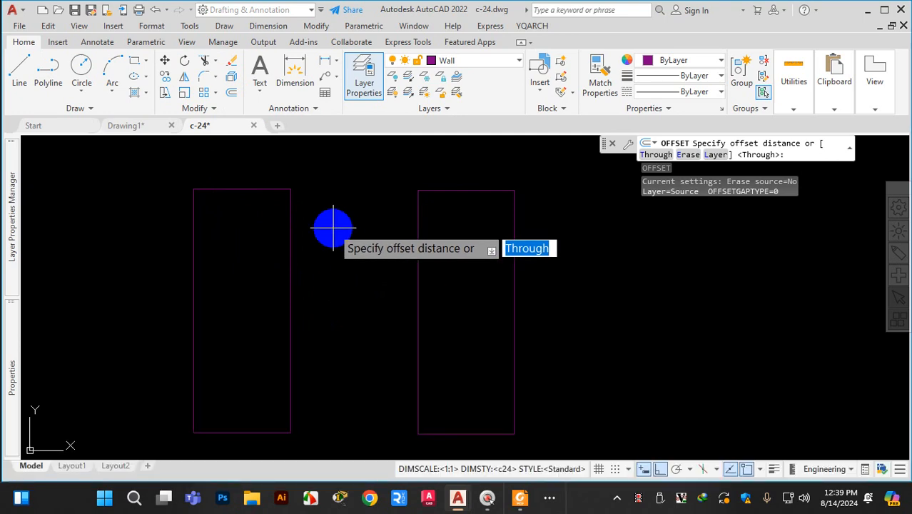
key(ctrl+1)
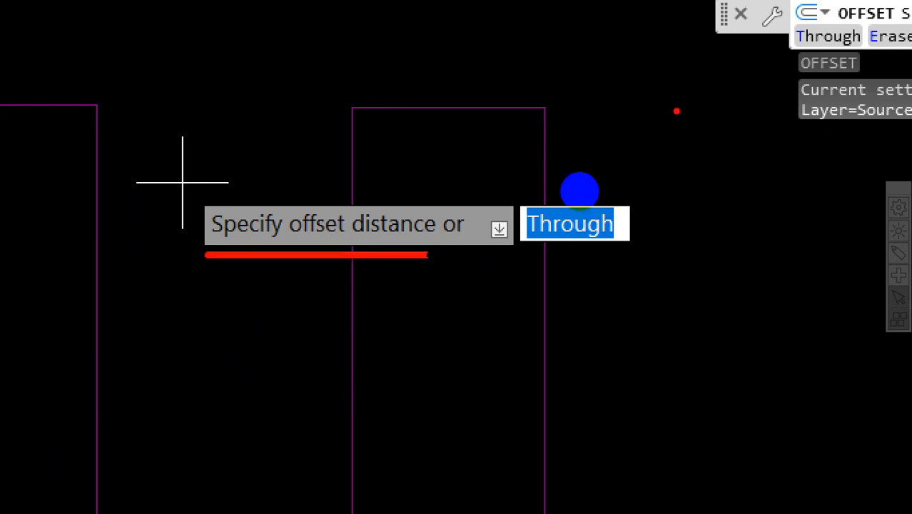
drag(688, 307, 685, 398)
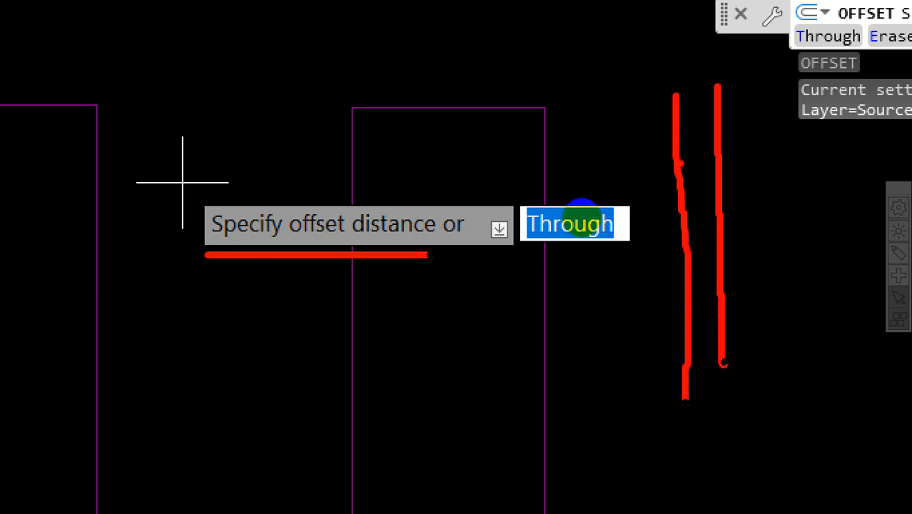
mouse_move(682, 163)
mouse_down()
mouse_move(736, 163)
mouse_move(712, 187)
mouse_up()
drag(695, 146, 667, 185)
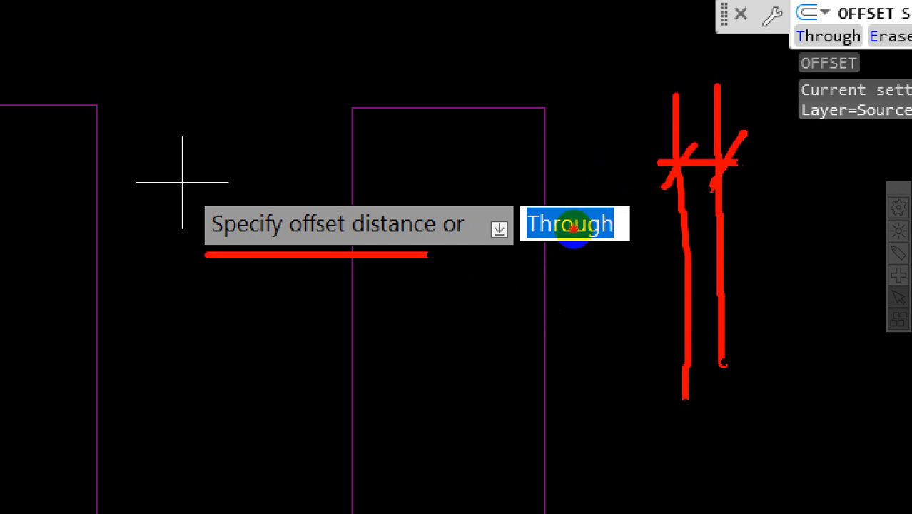
mouse_move(297, 210)
mouse_down()
mouse_move(456, 114)
mouse_move(639, 123)
mouse_up()
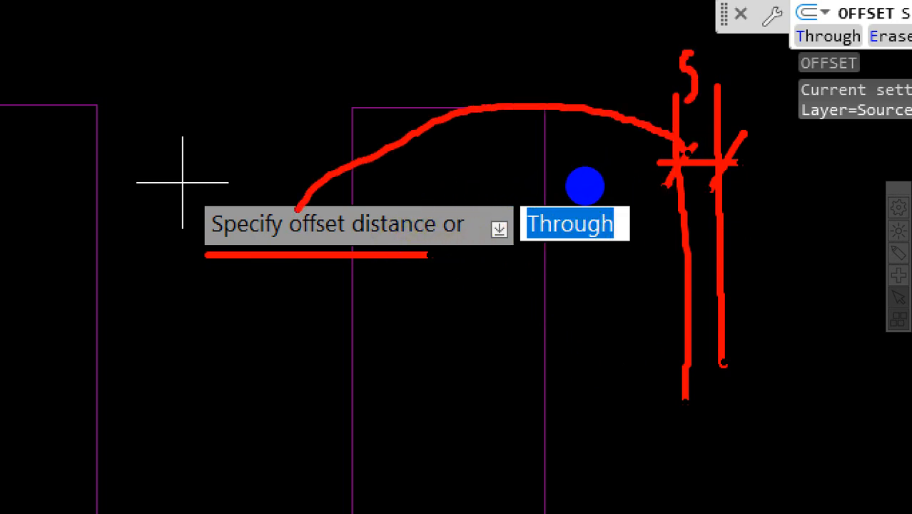
mouse_move(728, 43)
mouse_down()
mouse_move(724, 58)
mouse_move(735, 65)
mouse_up()
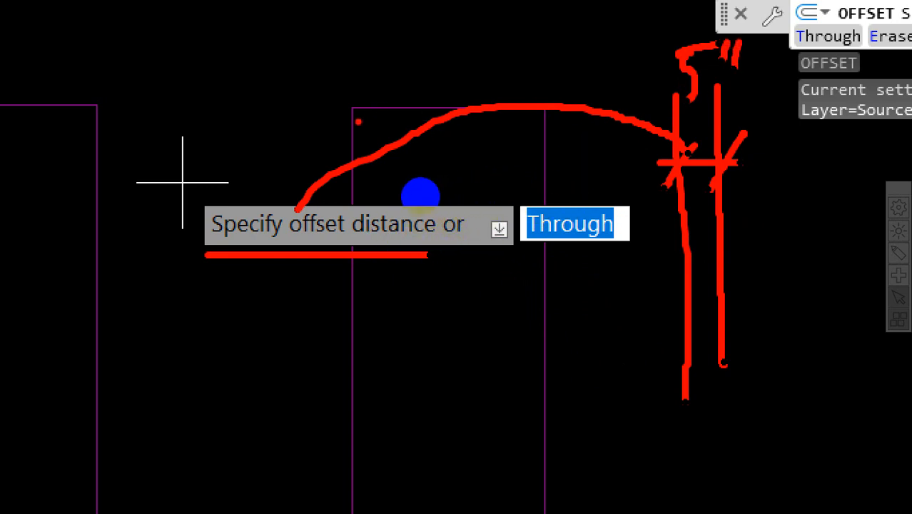
mouse_move(321, 180)
mouse_down()
mouse_move(127, 267)
mouse_move(401, 330)
mouse_move(509, 207)
mouse_up()
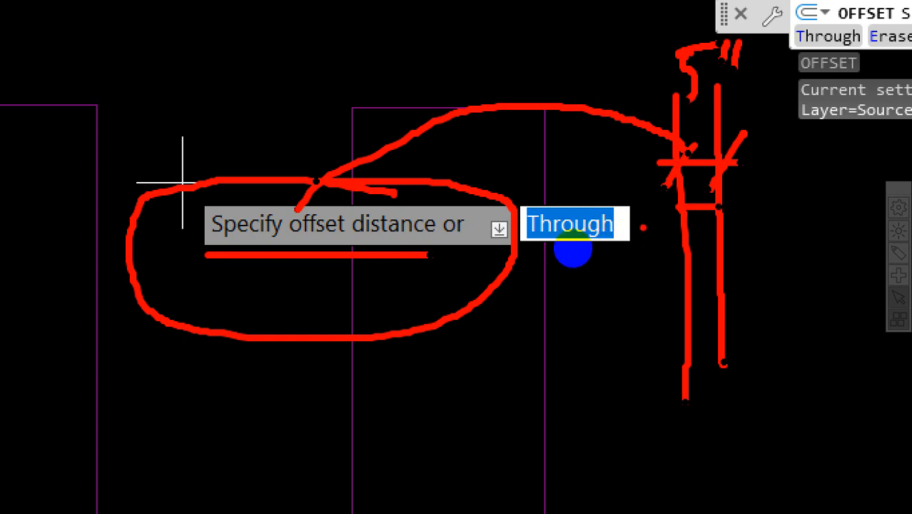
drag(361, 244, 515, 217)
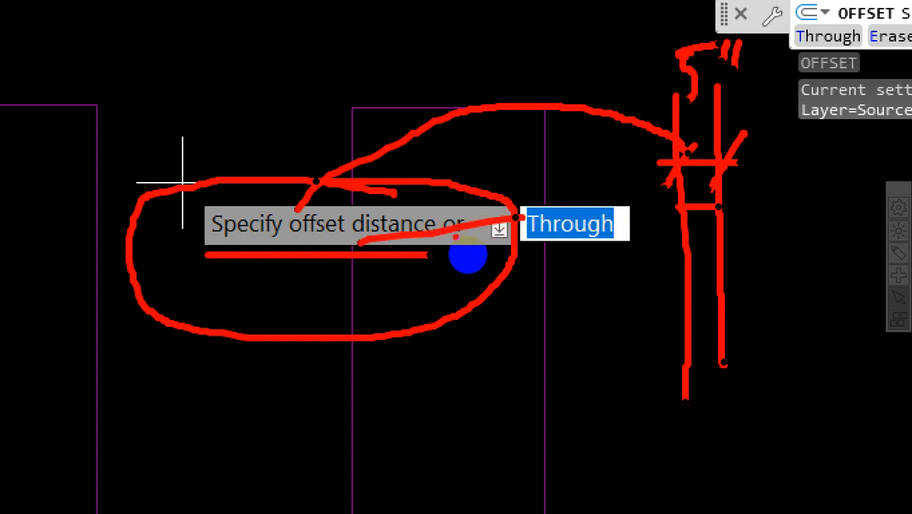
key(Escape)
- Set the offset distance for the wall thickness to 5 inches
text(5)
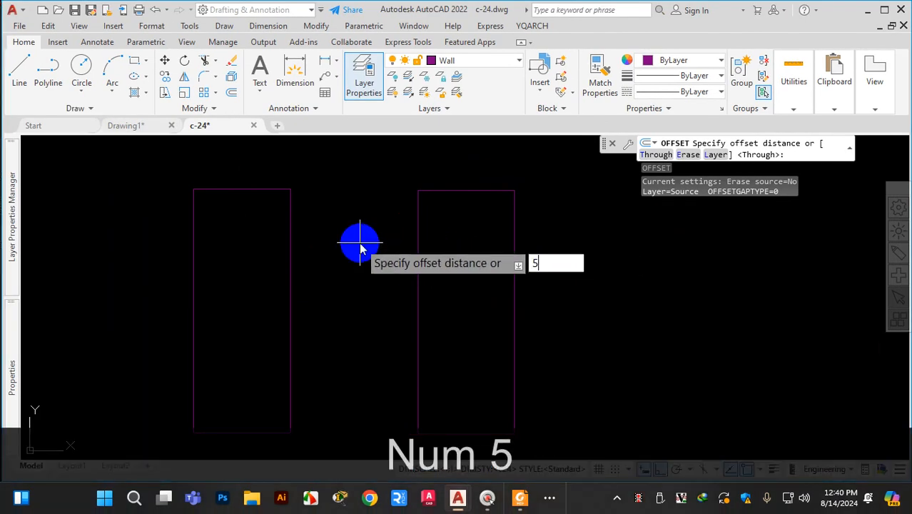
key(Return)
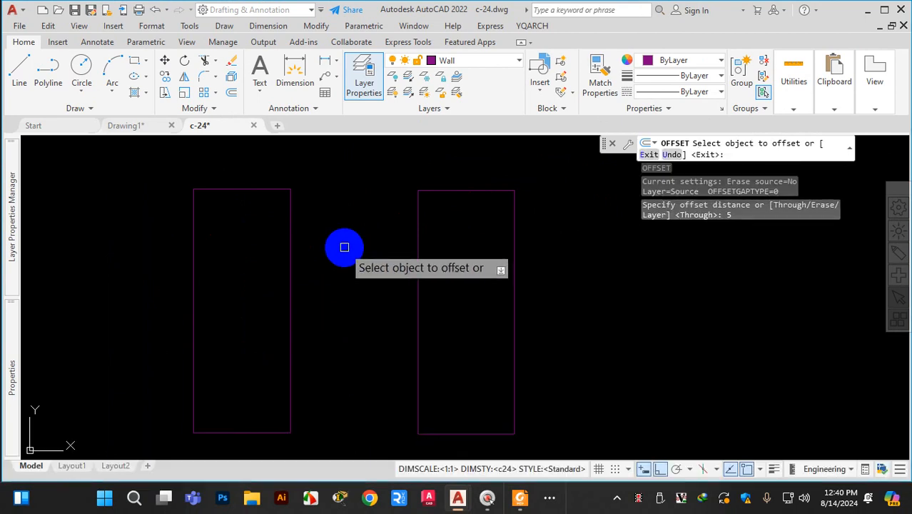
key(ctrl+1)
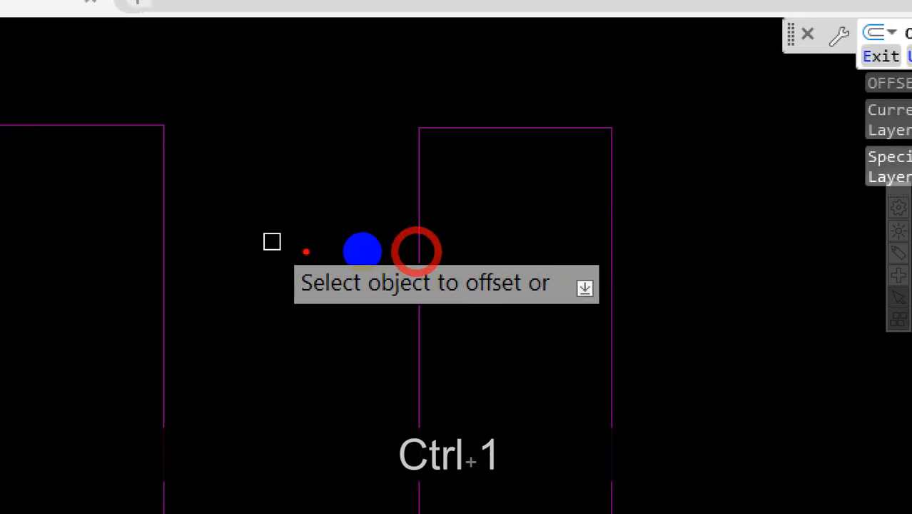
drag(486, 230, 346, 241)
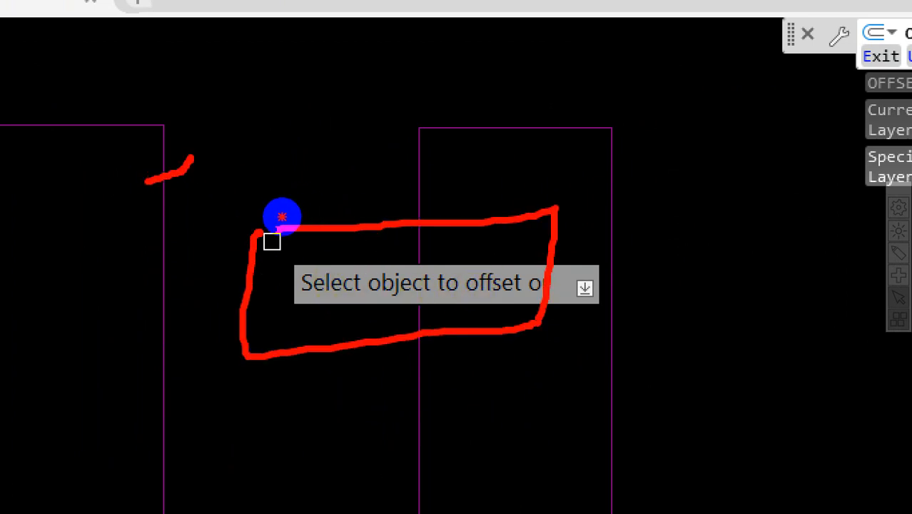
key(Escape)
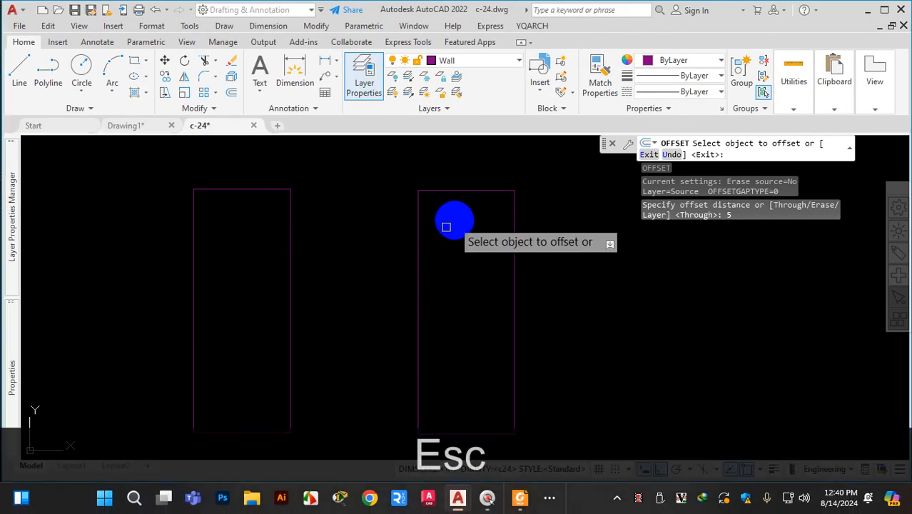
scroll(435, 246, down, 3)
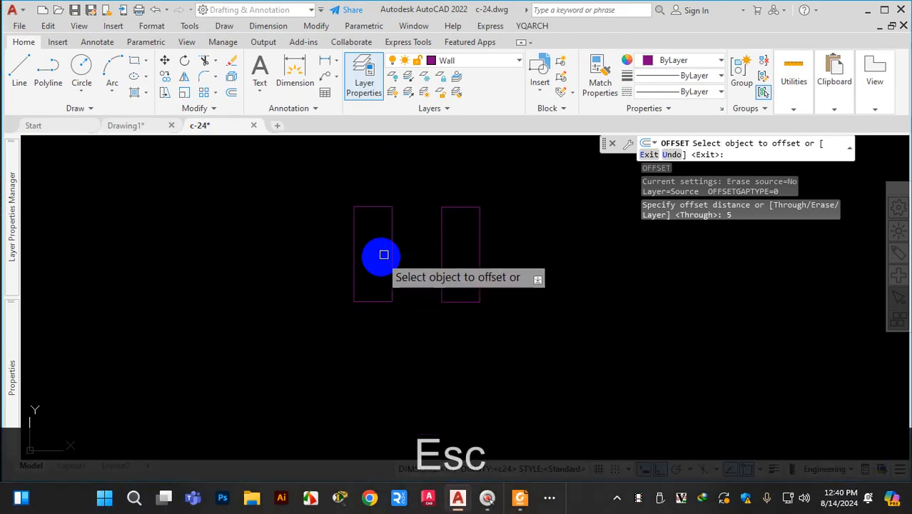
scroll(382, 258, down, 3)
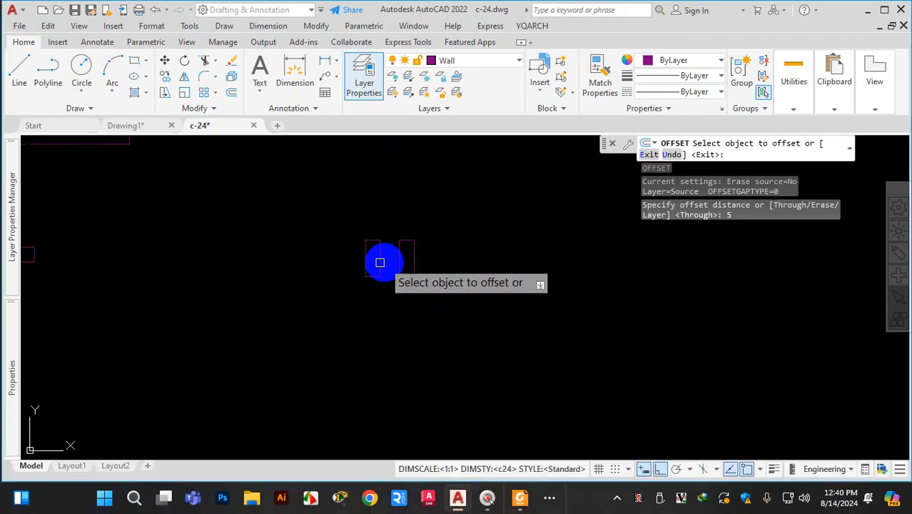
scroll(374, 264, up, 10)
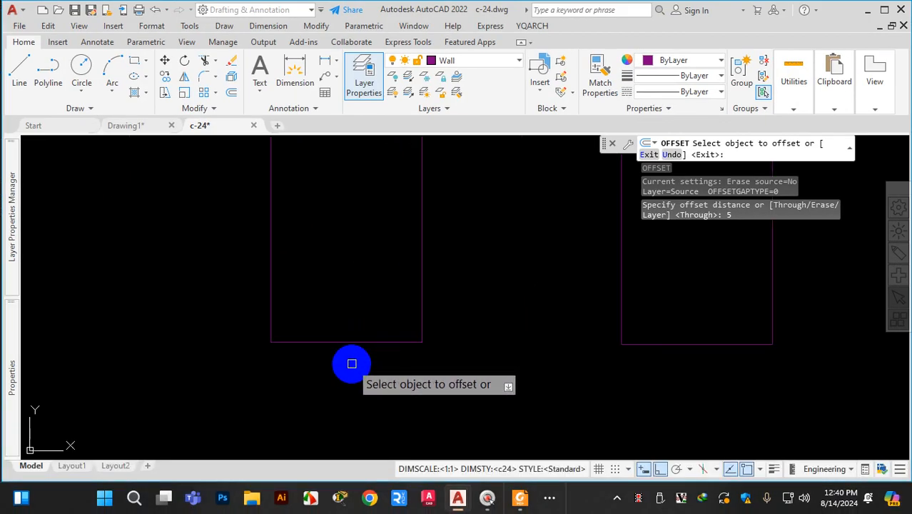
scroll(338, 326, up, 2)
scroll(367, 335, down, 8)
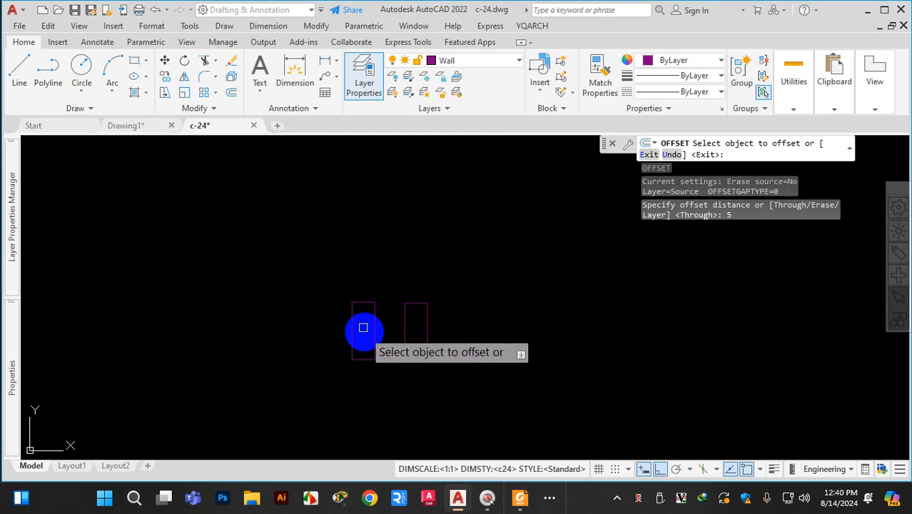
scroll(365, 369, up, 2)
scroll(364, 367, up, 6)
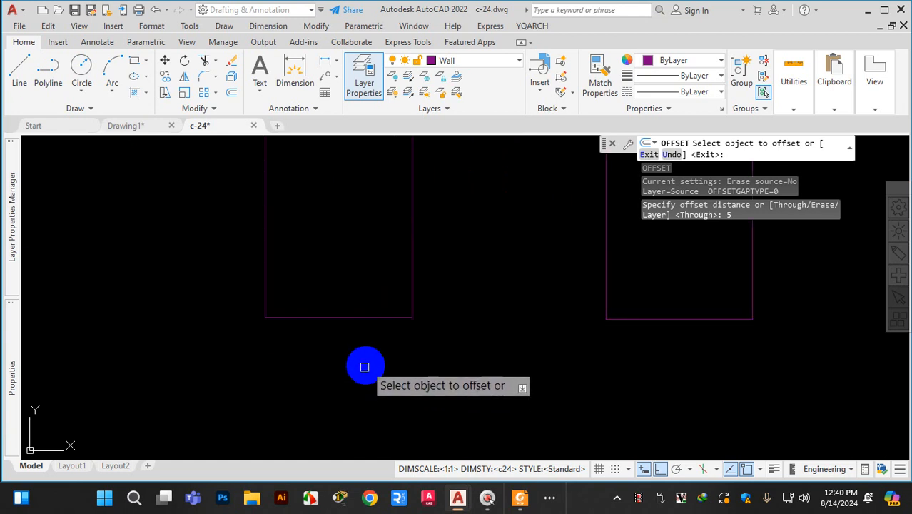
scroll(362, 335, down, 6)
scroll(359, 327, up, 4)
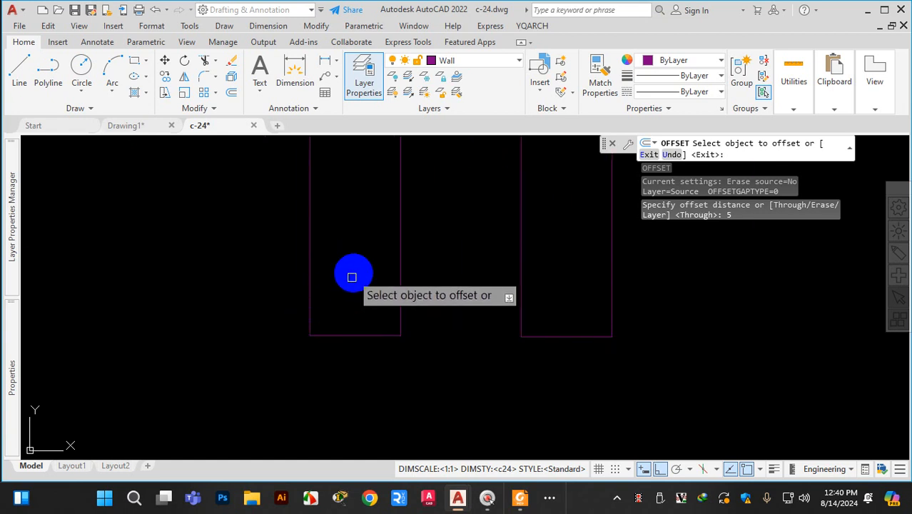
scroll(362, 332, up, 3)
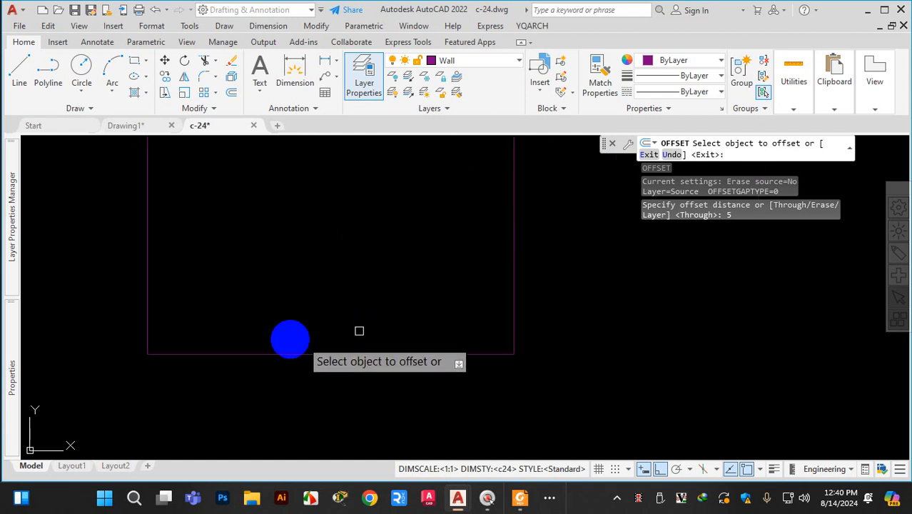
scroll(238, 320, down, 5)
scroll(290, 212, up, 5)
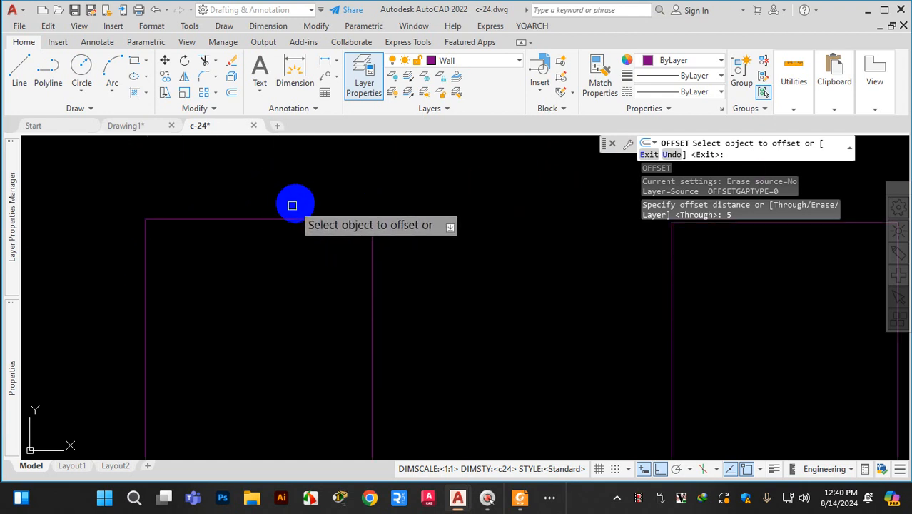
- Offset the lower edge line of the left rectangular outline 5 inches toward the inside
scroll(294, 203, down, 5)
scroll(283, 350, up, 5)
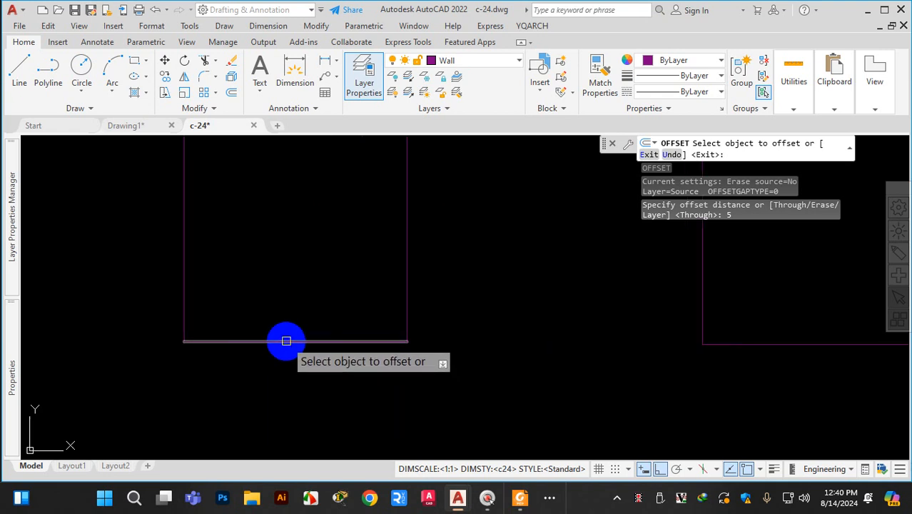
click(286, 341)
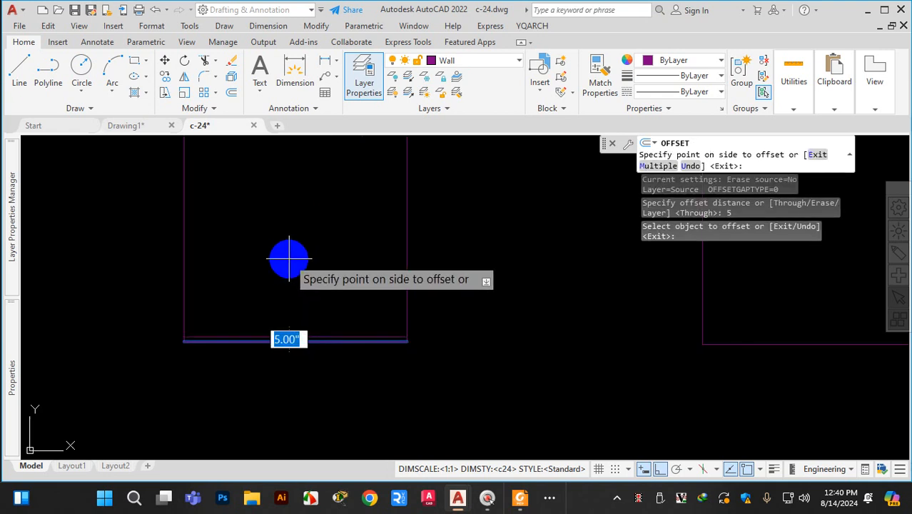
key(ctrl+1)
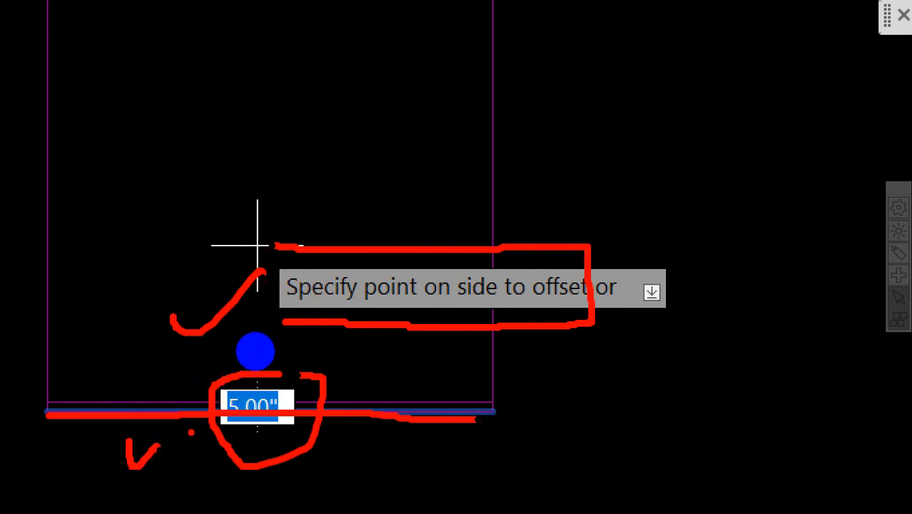
key(Escape)
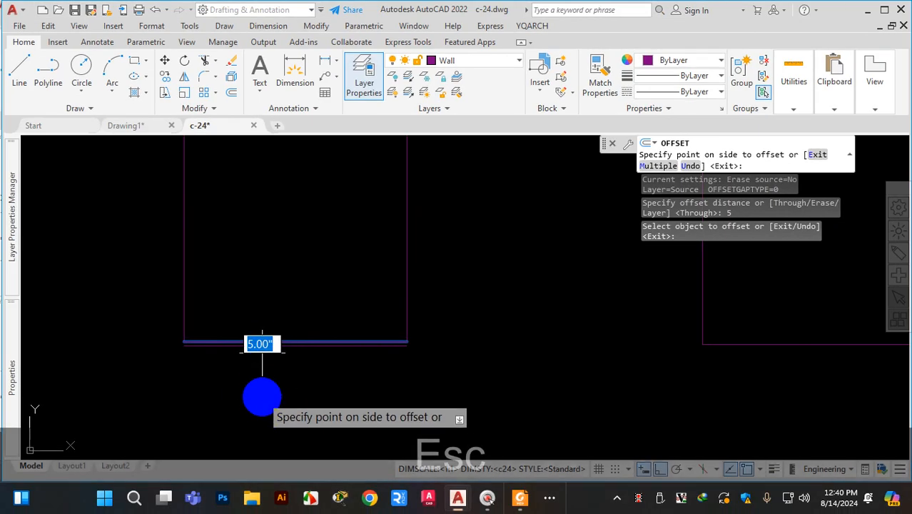
scroll(235, 371, up, 3)
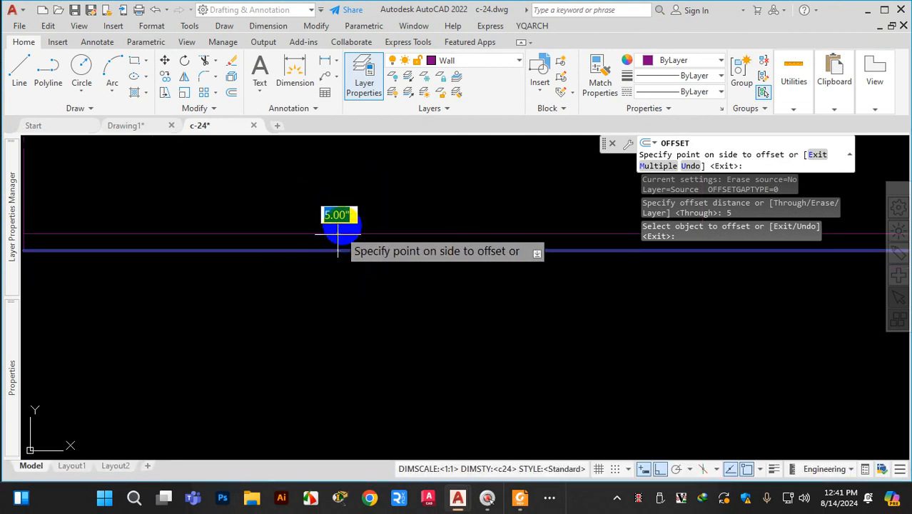
scroll(275, 305, down, 3)
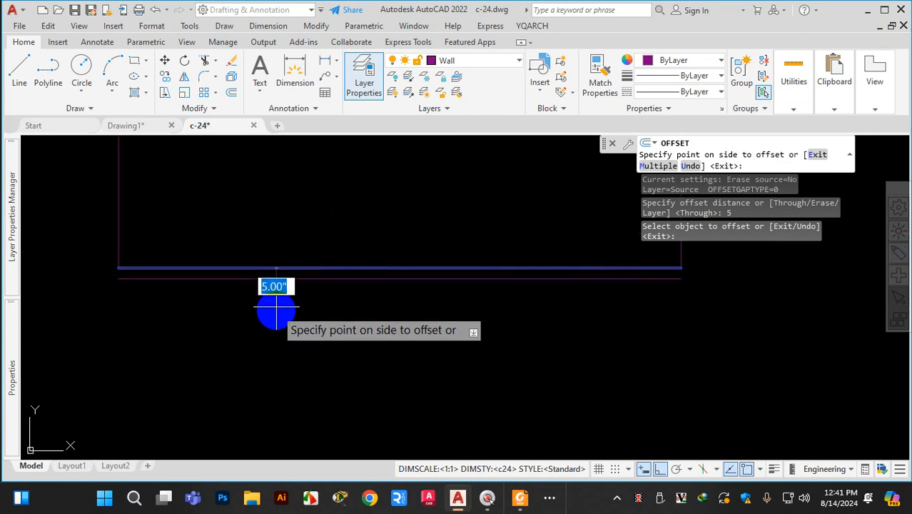
scroll(295, 314, up, 2)
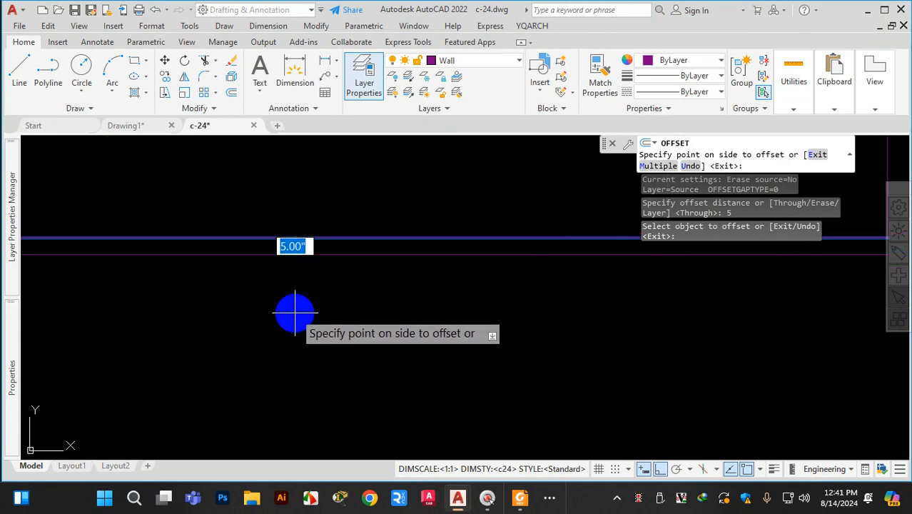
scroll(303, 318, down, 2)
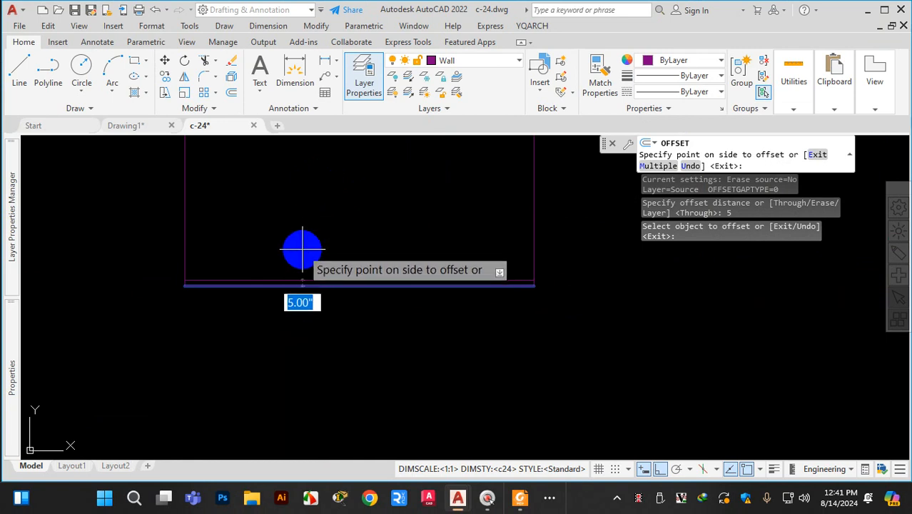
scroll(302, 249, up, 3)
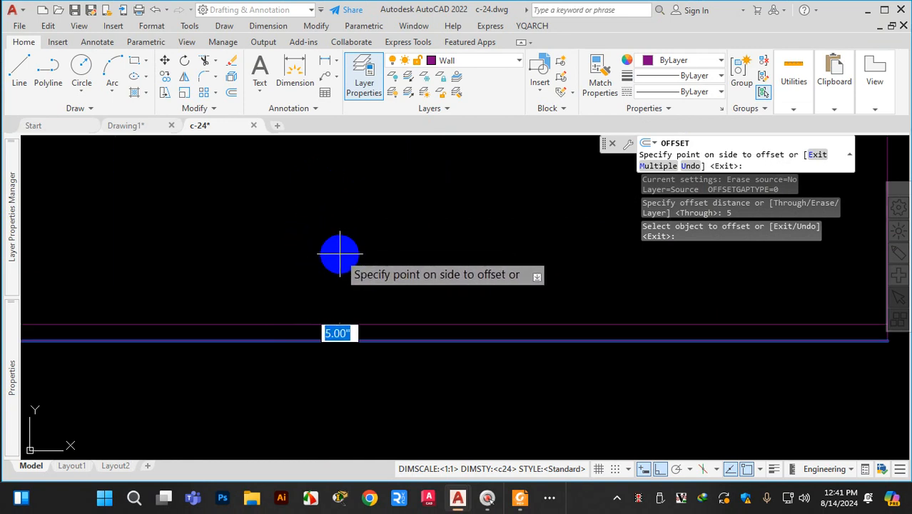
click(339, 253)
scroll(343, 282, down, 3)
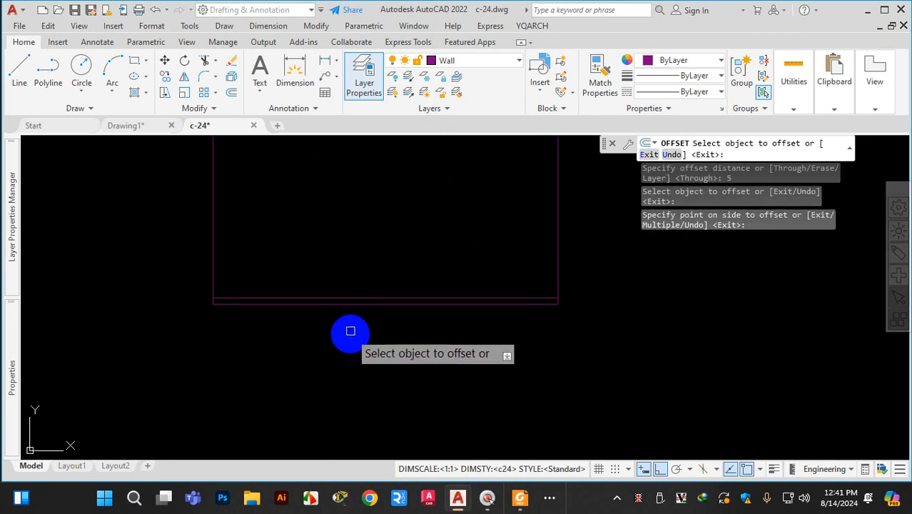
- Offset the left edge line of the same outline 5 inches toward the inside
scroll(314, 350, down, 2)
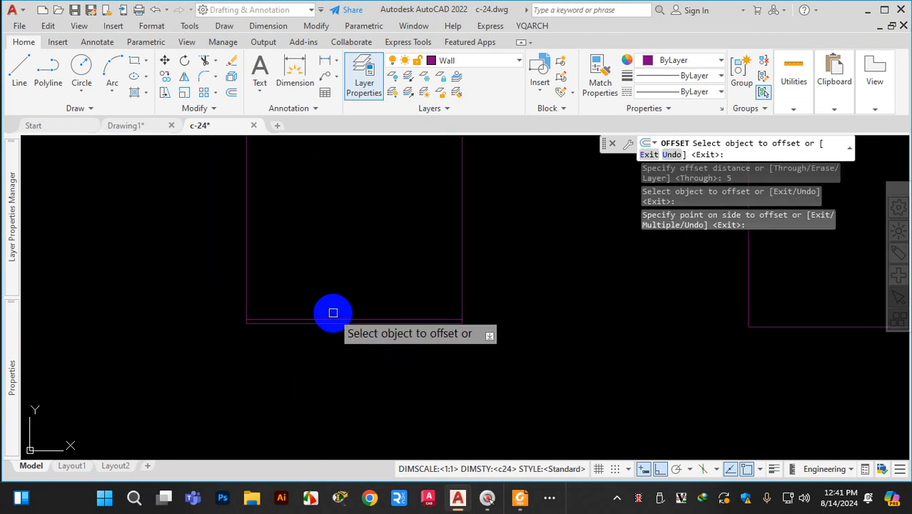
scroll(328, 318, up, 4)
scroll(306, 332, down, 4)
scroll(318, 325, up, 4)
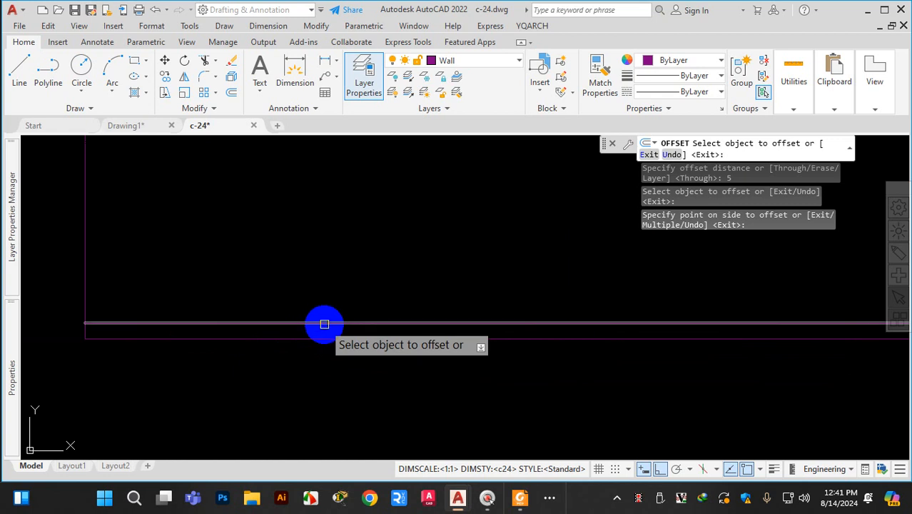
scroll(299, 342, down, 4)
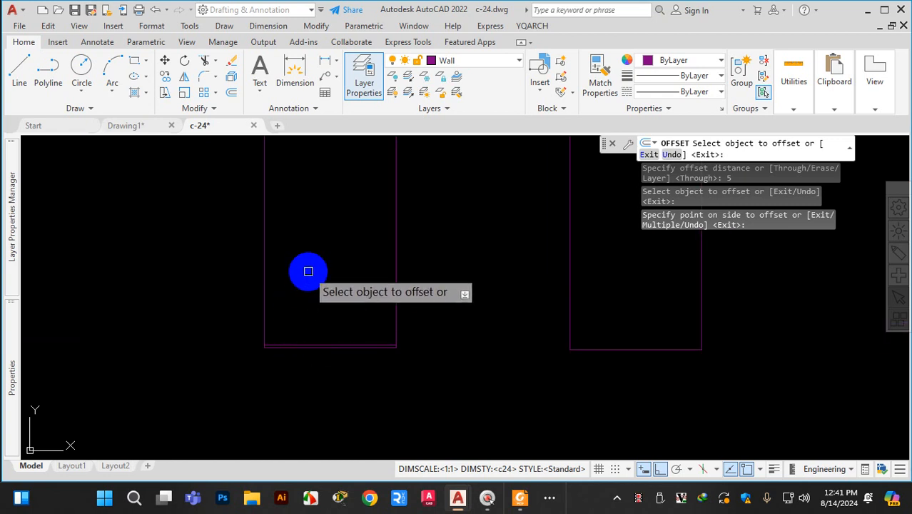
scroll(282, 275, down, 2)
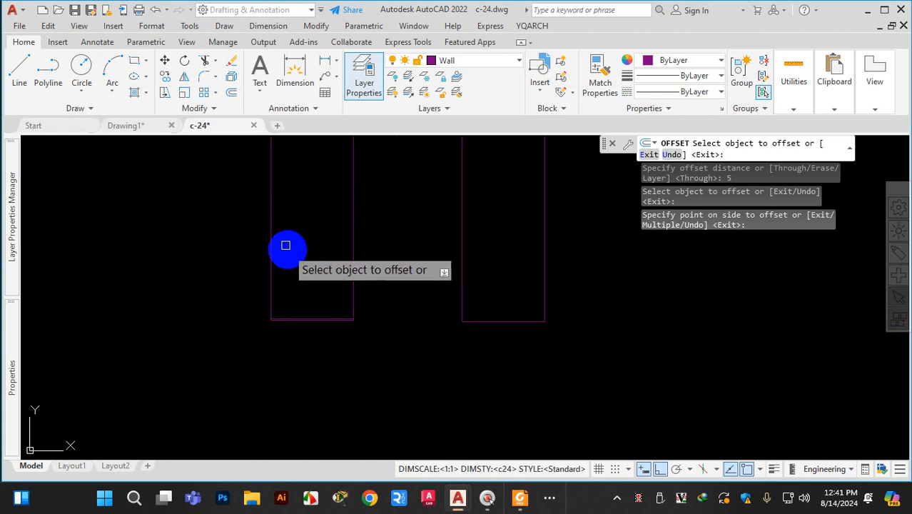
scroll(293, 221, down, 2)
scroll(293, 199, up, 4)
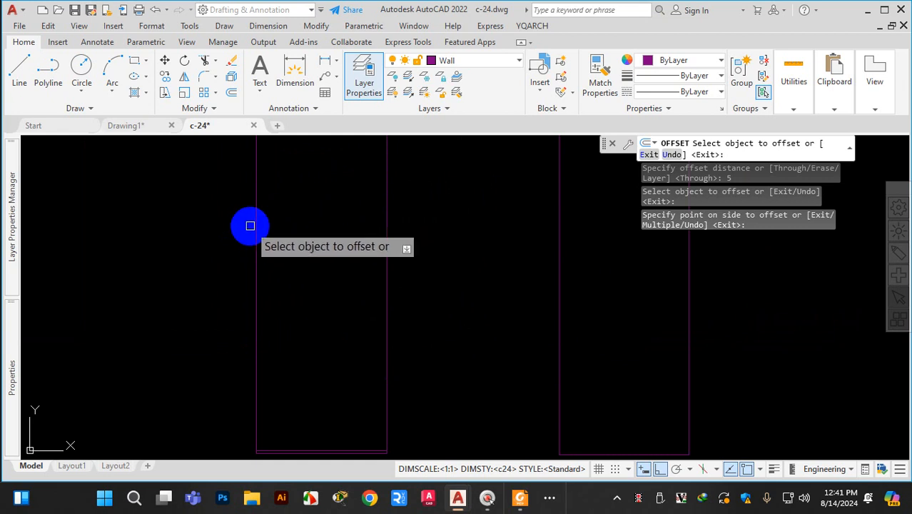
click(255, 221)
scroll(296, 218, up, 2)
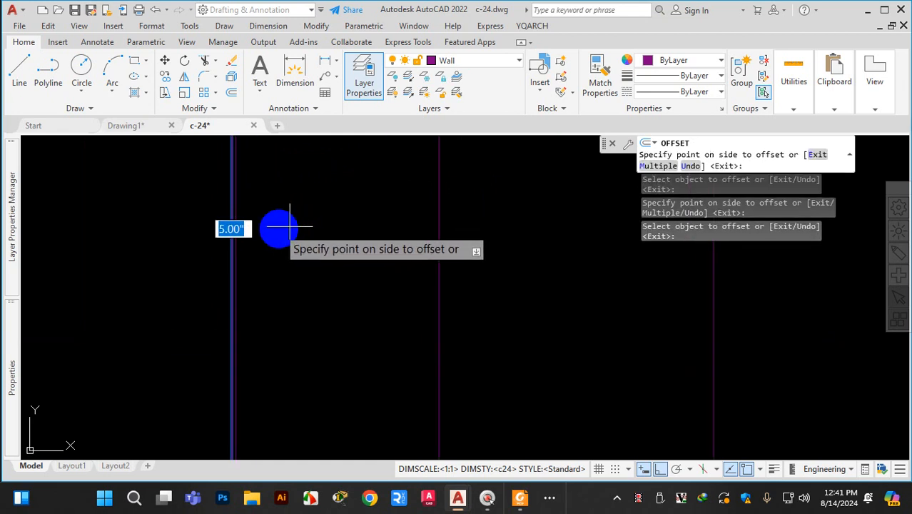
scroll(300, 230, up, 4)
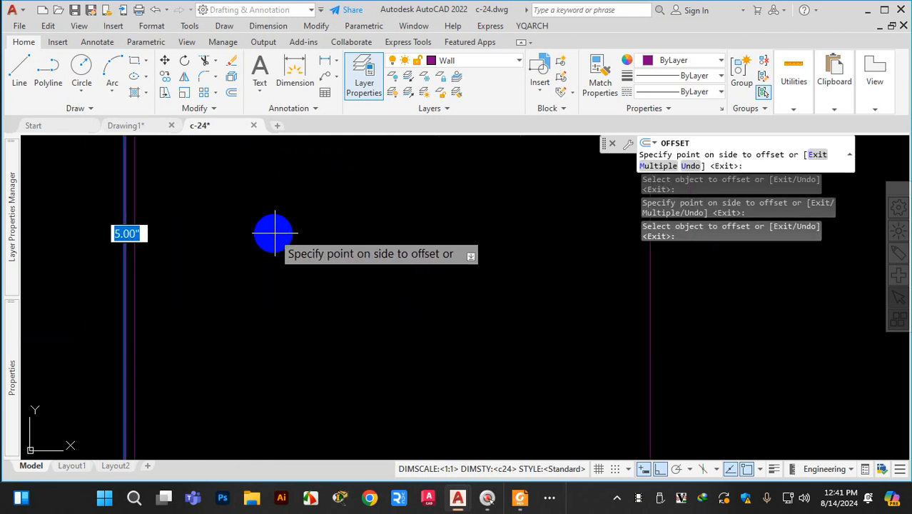
click(223, 242)
- Offset the upper edge line of the left outline 5 inches downward into the rectangle
scroll(260, 226, down, 3)
scroll(253, 187, up, 5)
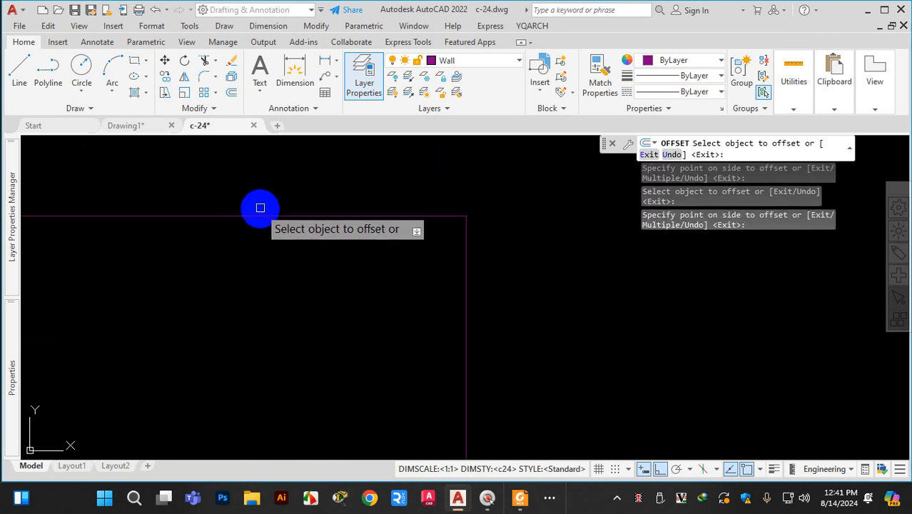
click(255, 215)
scroll(261, 228, down, 4)
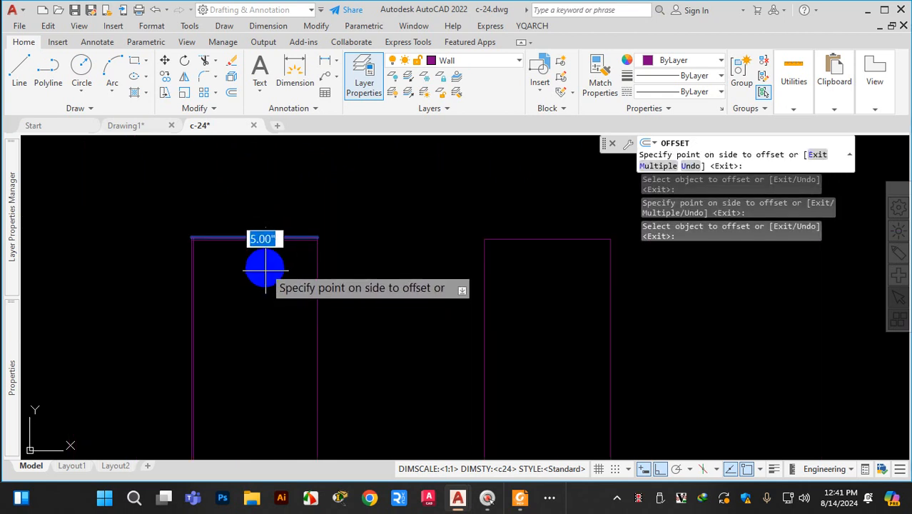
scroll(265, 270, up, 4)
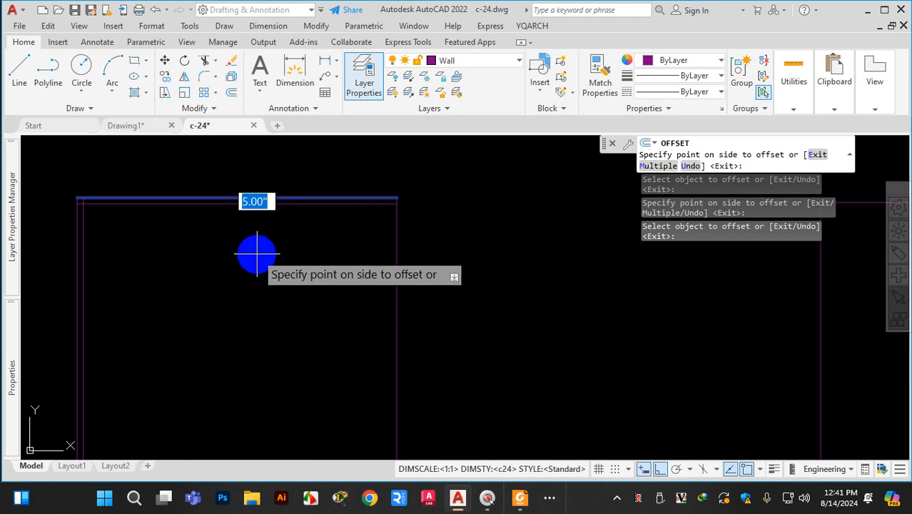
click(256, 254)
- Offset the right edge line of the left outline 5 inches toward the inside
click(397, 233)
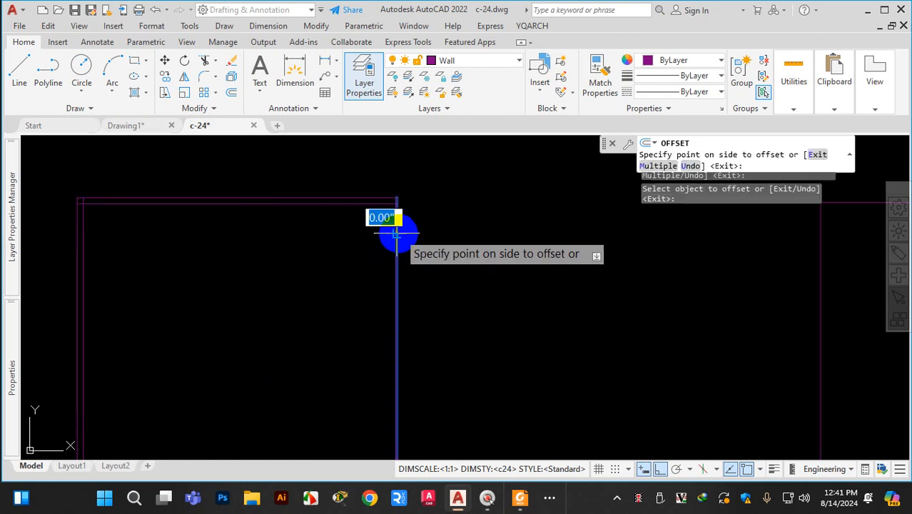
click(296, 253)
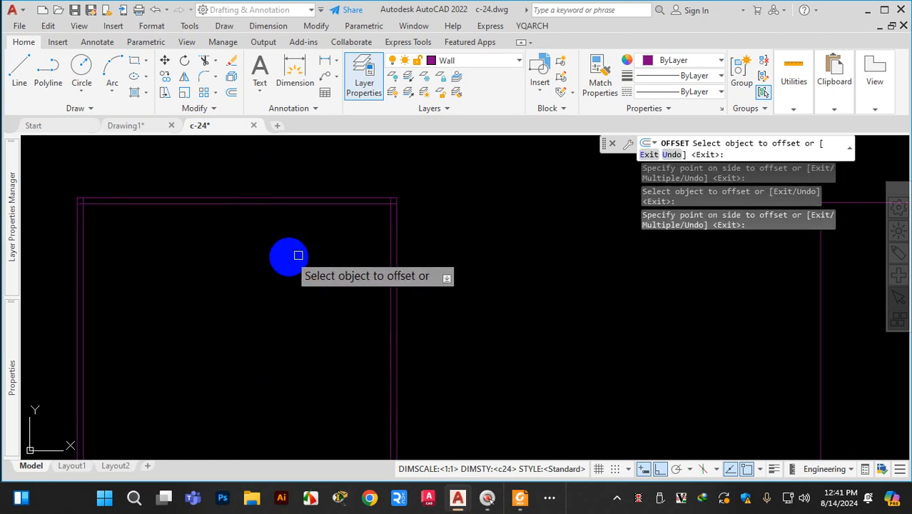
scroll(296, 256, down, 5)
scroll(303, 262, up, 2)
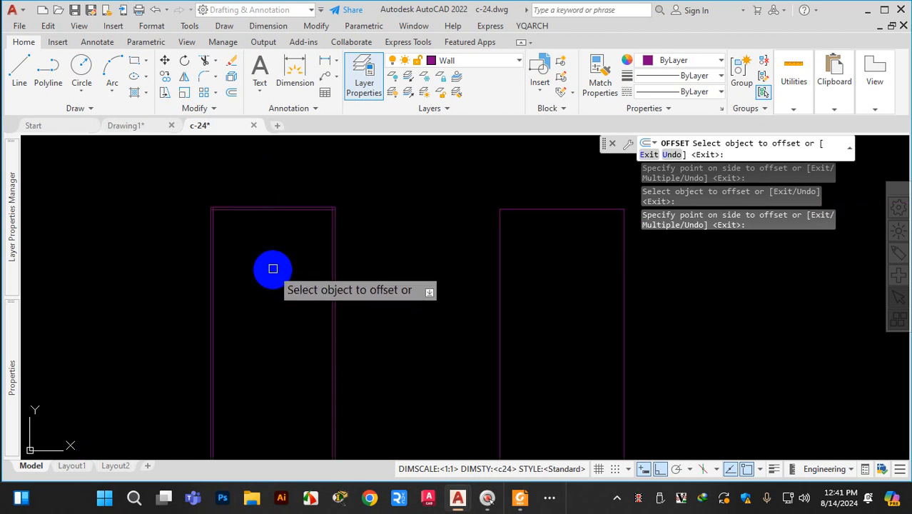
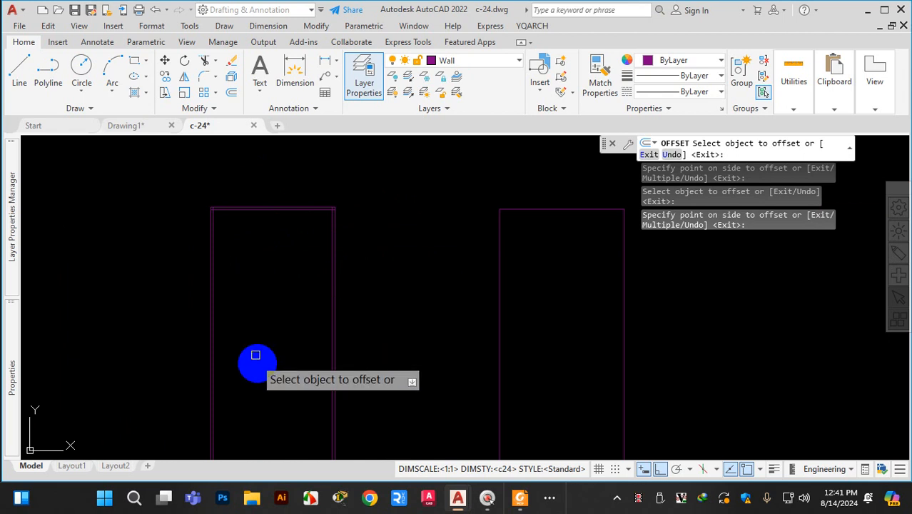
click(633, 502)
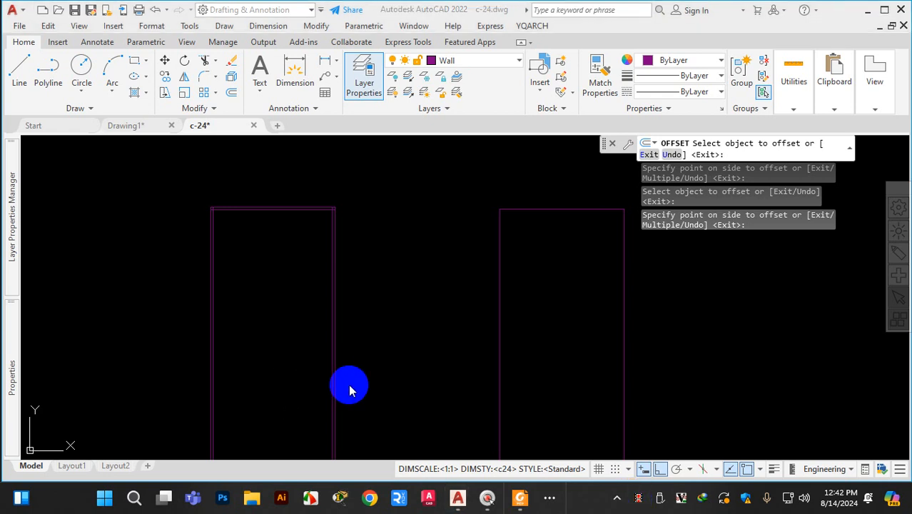
click(394, 312)
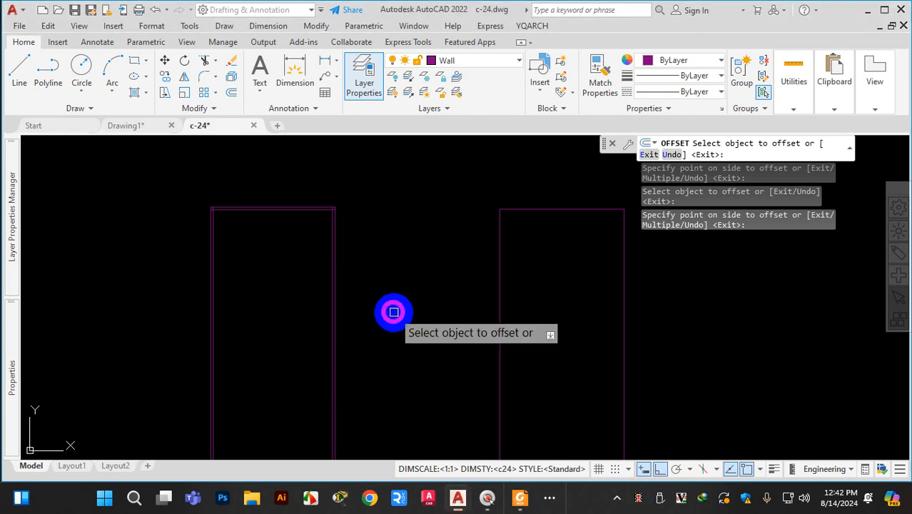
key(Escape)
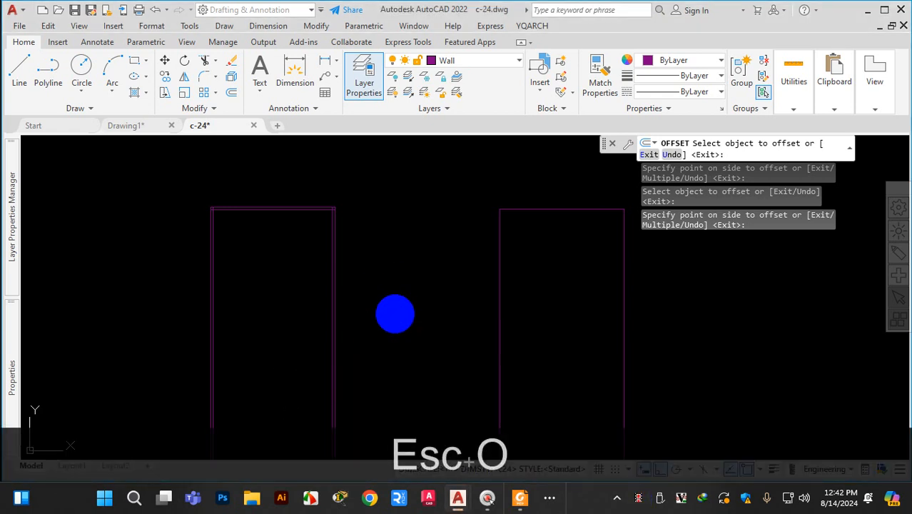
click(372, 229)
key(Escape)
text(o)
key(space)
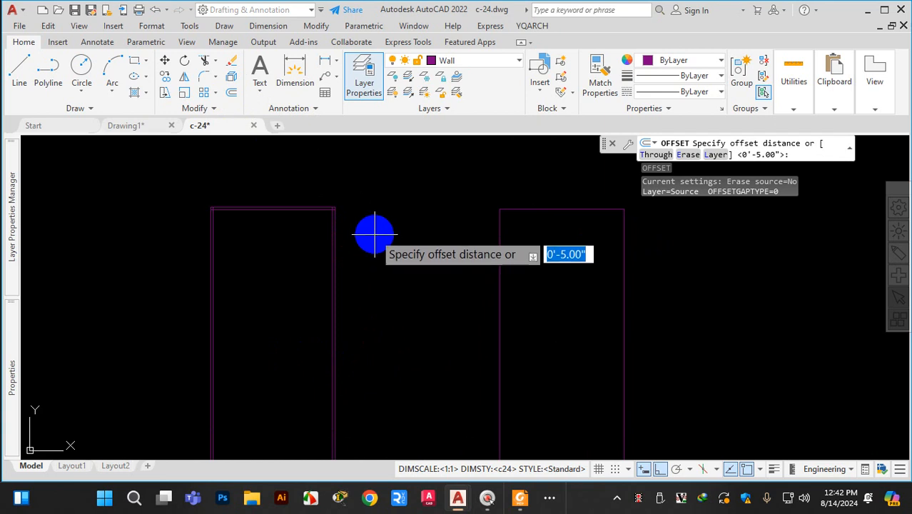
key(space)
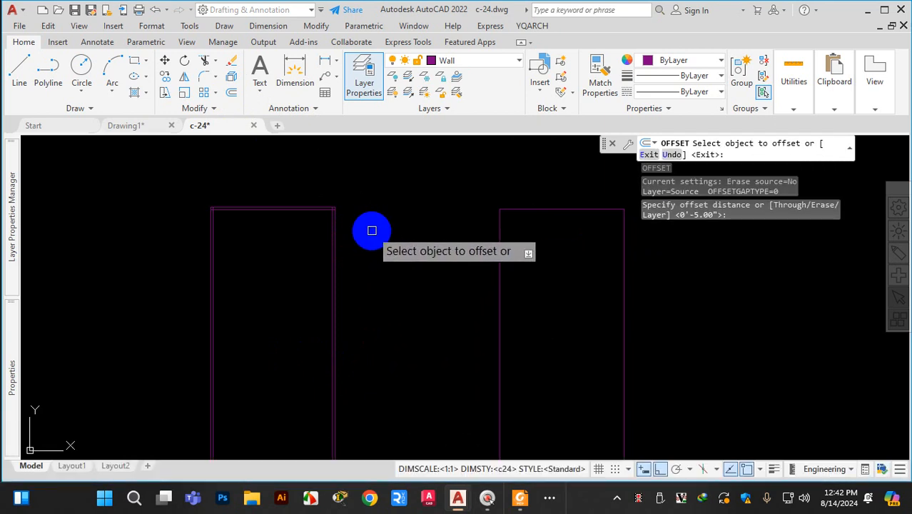
click(548, 210)
scroll(532, 242, down, 3)
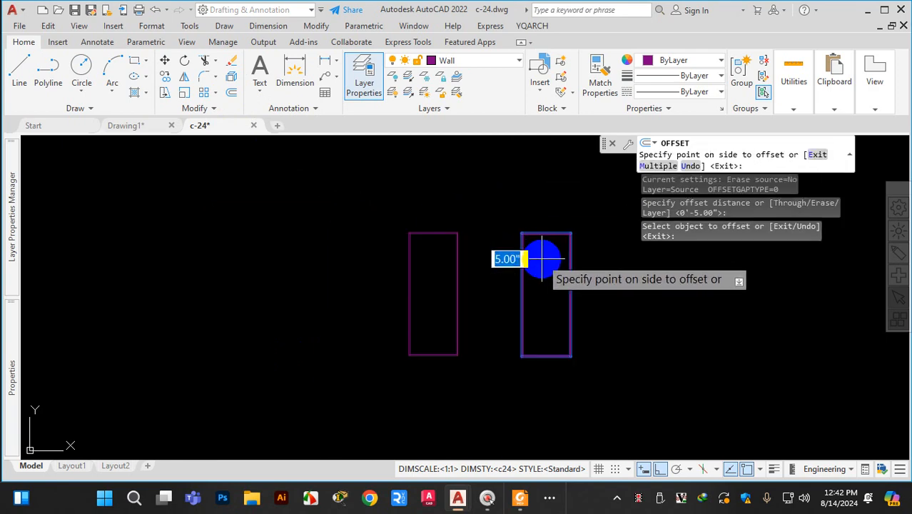
scroll(543, 257, up, 2)
key(Escape)
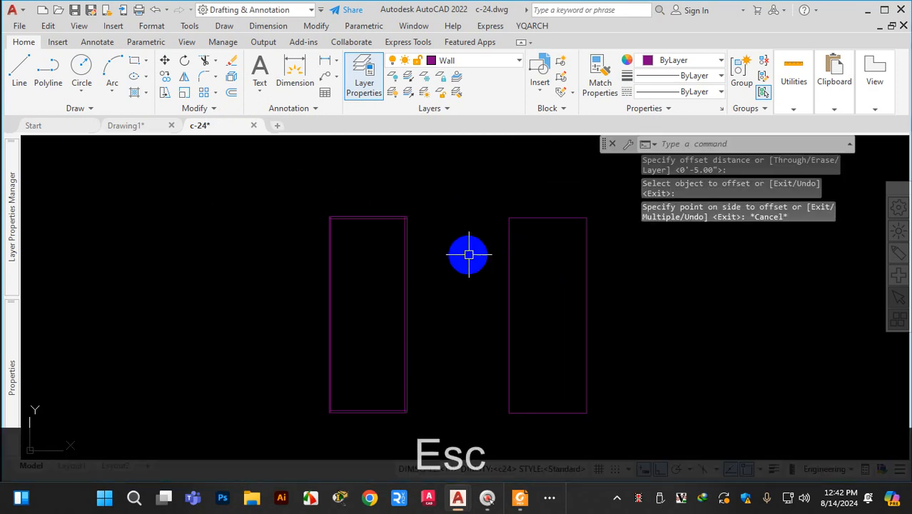
- Offset the right-hand rectangular polyline outline 5 inches toward the inside
scroll(468, 253, down, 4)
scroll(510, 249, up, 6)
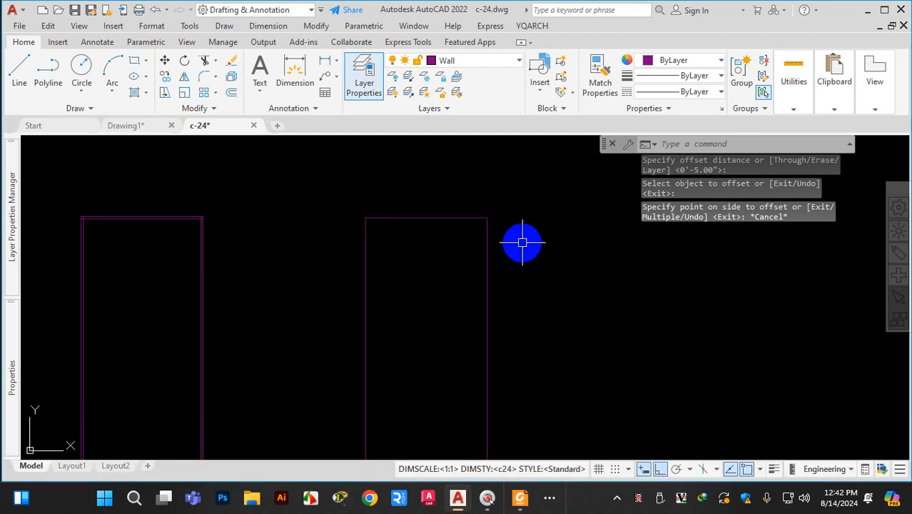
scroll(236, 228, down, 4)
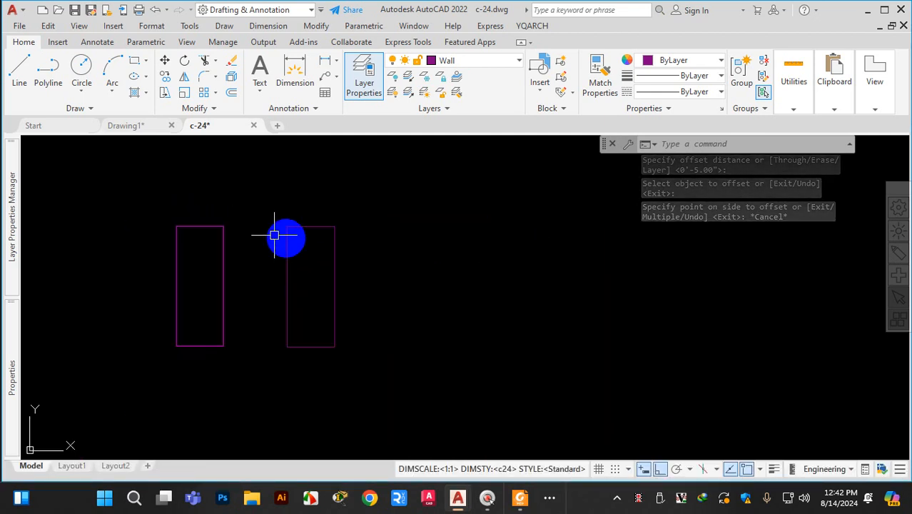
scroll(318, 239, up, 4)
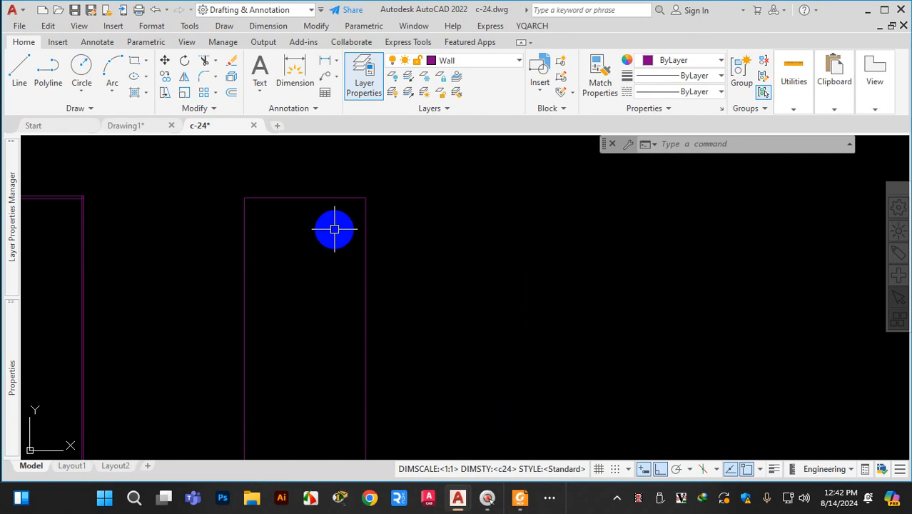
text(O)
key(Return)
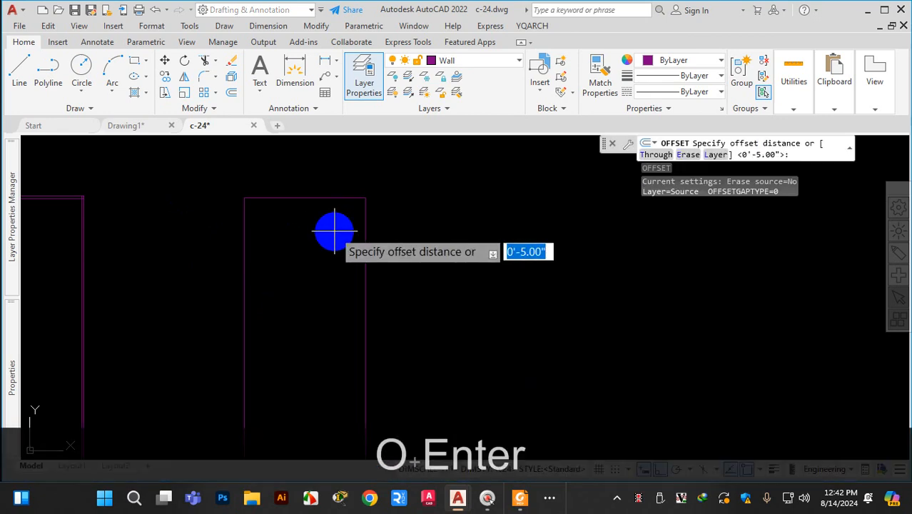
scroll(270, 253, up, 2)
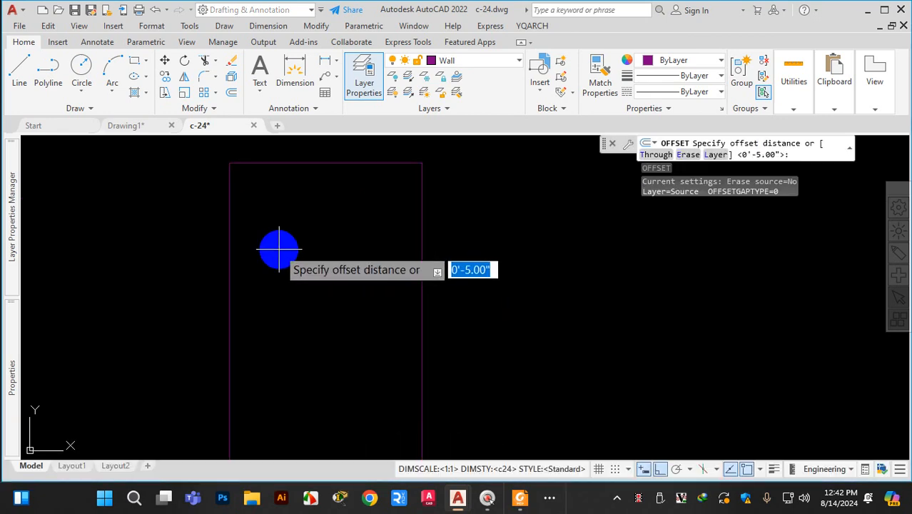
key(ctrl+1)
mouse_move(493, 230)
mouse_down()
mouse_move(464, 250)
mouse_move(522, 265)
mouse_up()
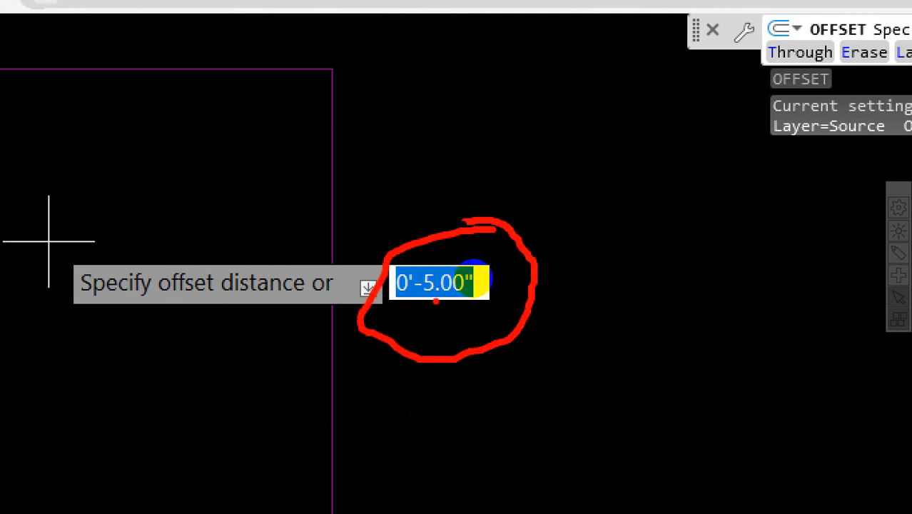
key(Escape)
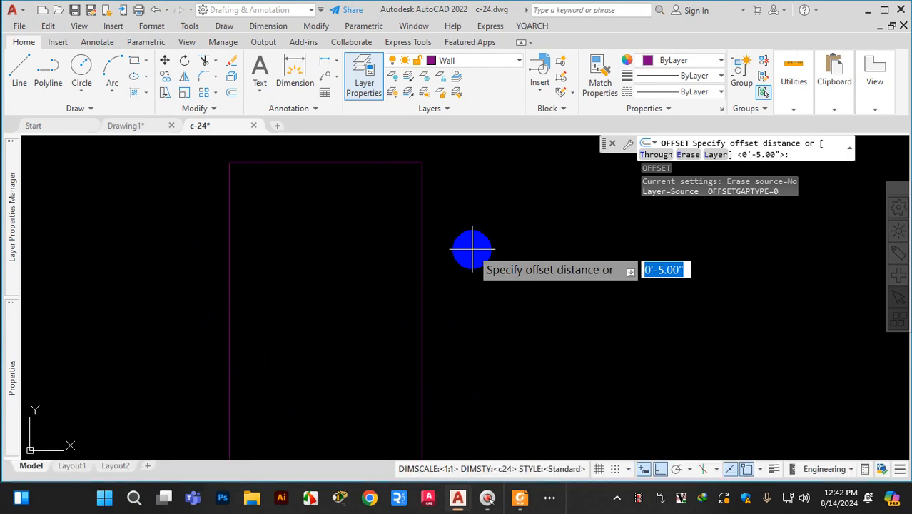
key(space)
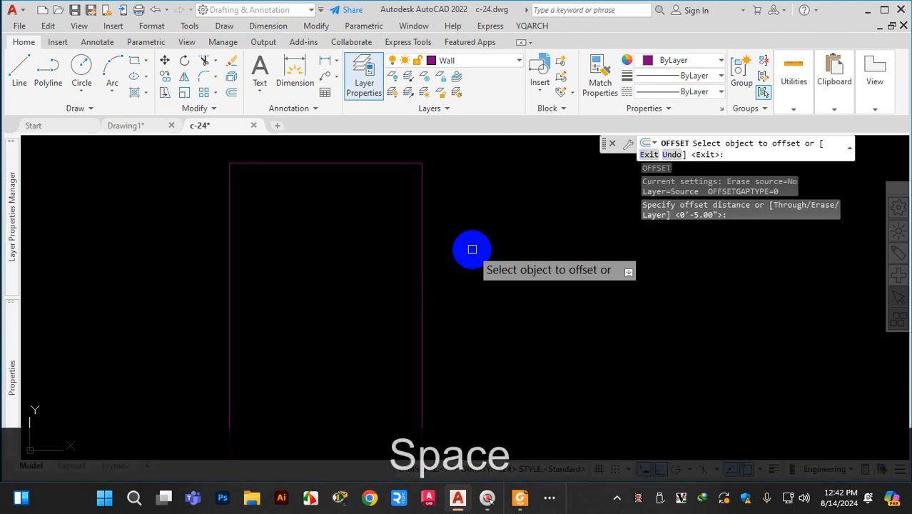
scroll(468, 248, down, 5)
scroll(457, 271, up, 2)
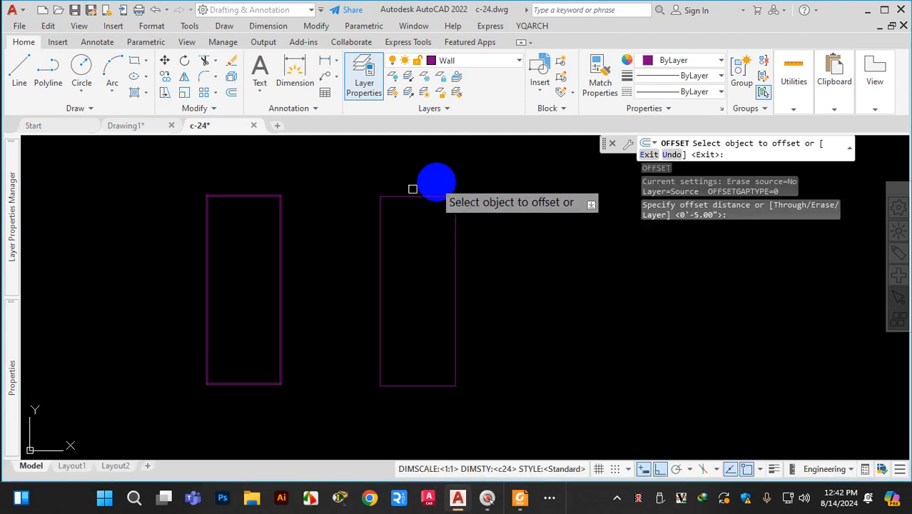
scroll(427, 200, up, 2)
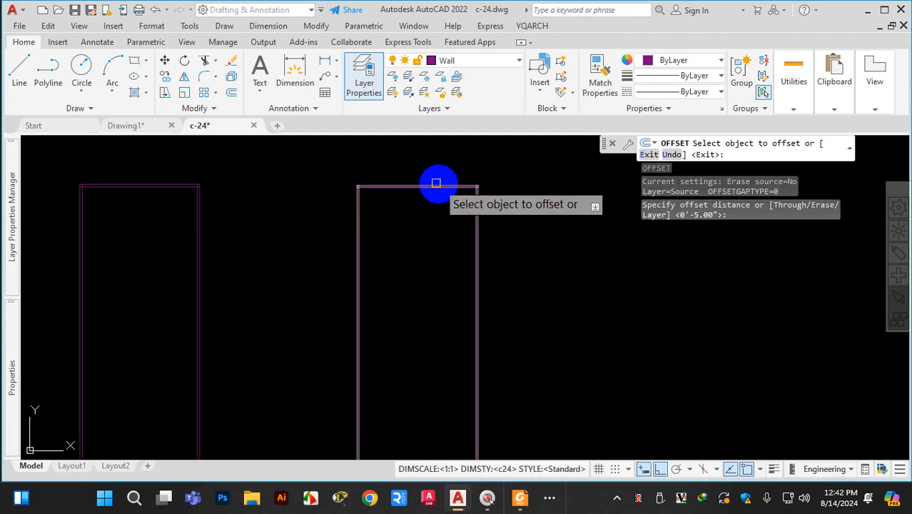
click(441, 187)
scroll(418, 197, up, 2)
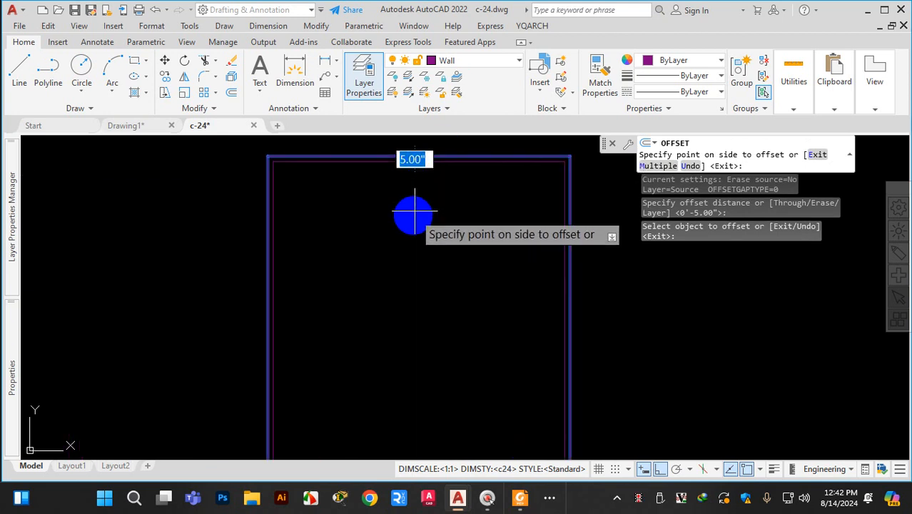
click(406, 230)
- Compare the corners of the line-built outline and the polyline outline after their 5-inch offsets
scroll(368, 222, down, 5)
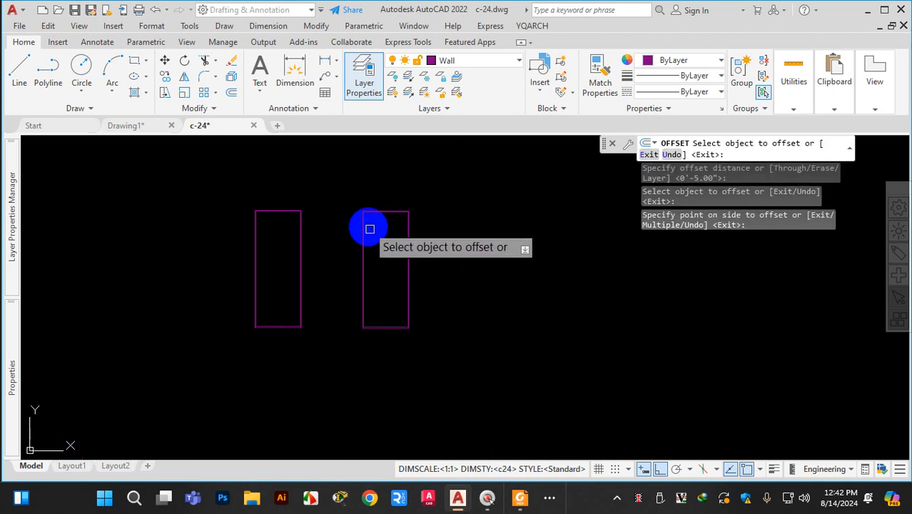
scroll(342, 178, up, 5)
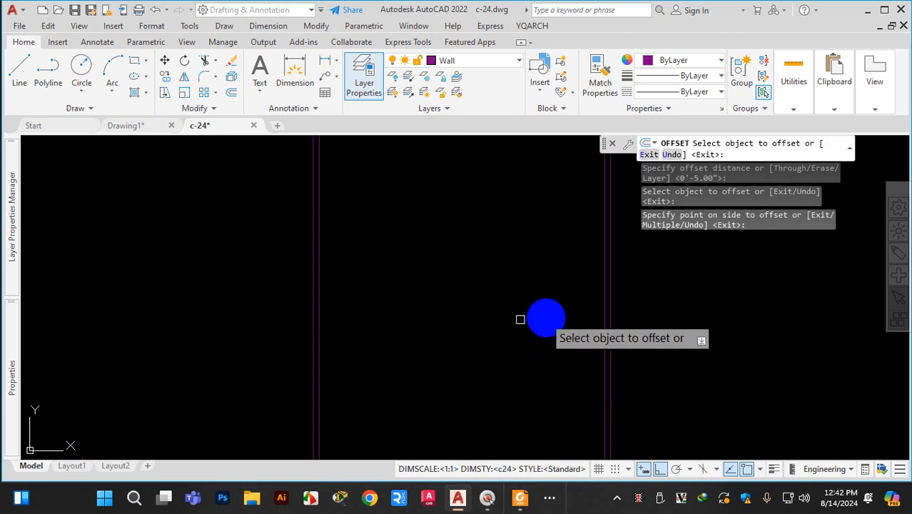
scroll(536, 321, down, 5)
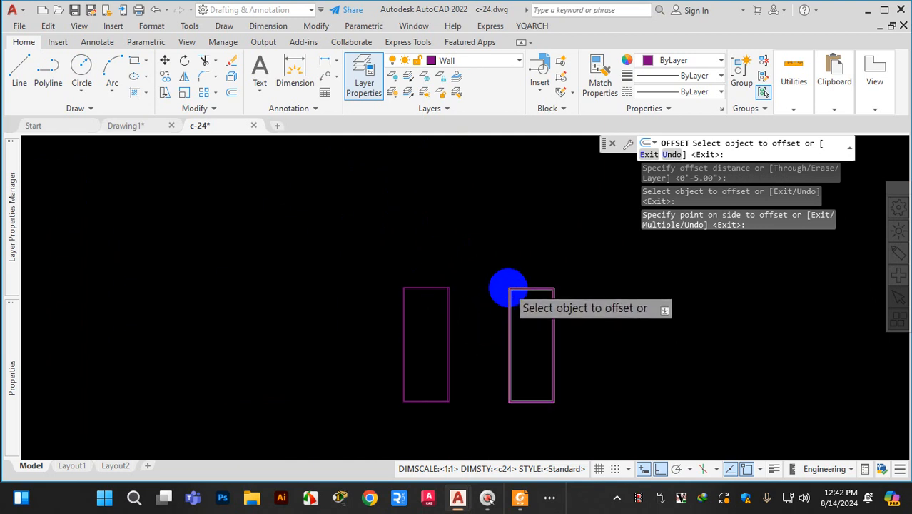
scroll(509, 288, up, 5)
scroll(509, 288, up, 4)
scroll(541, 291, down, 6)
scroll(296, 292, up, 9)
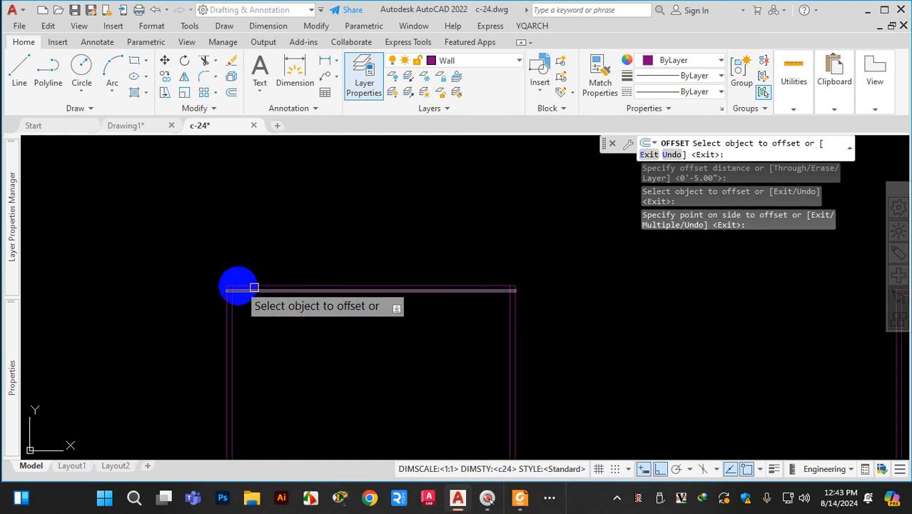
scroll(224, 286, up, 5)
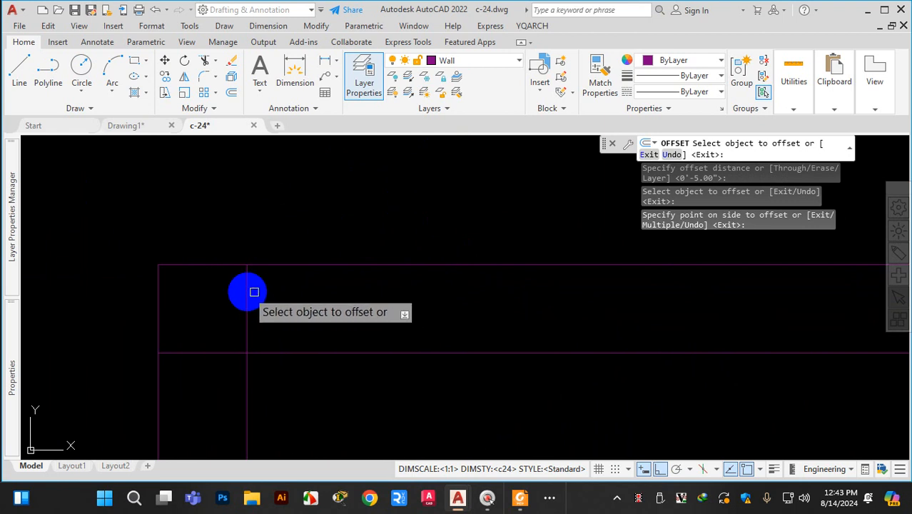
scroll(255, 291, down, 5)
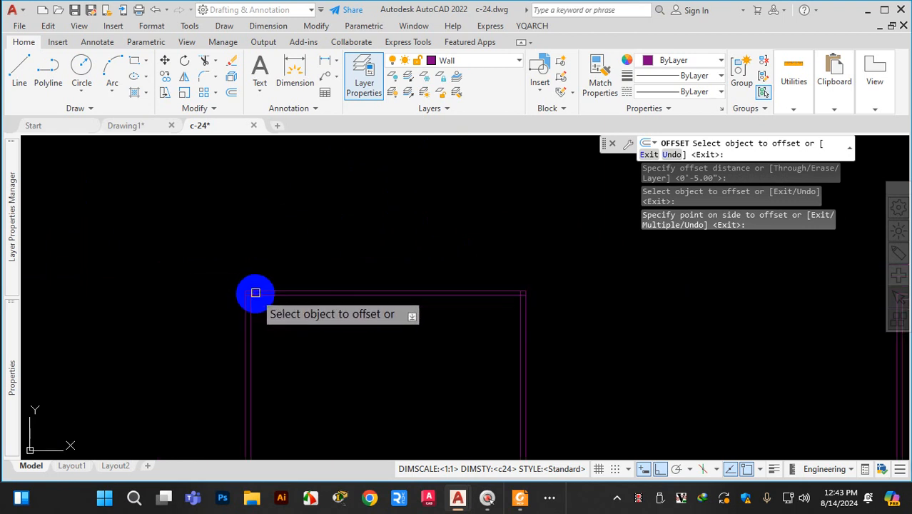
scroll(298, 291, down, 5)
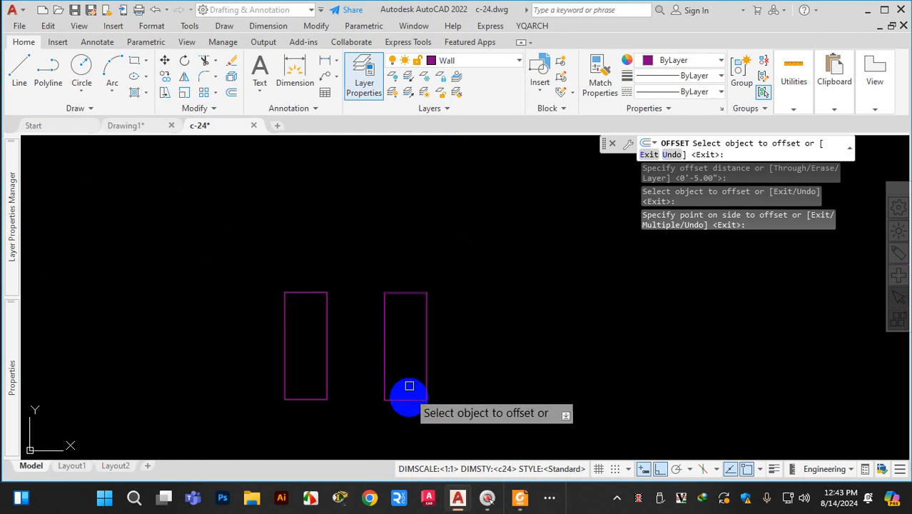
- Review the floor plan in Foxit PDF Reader at 86.28% zoom, and return to AutoCAD to end the Offset command
click(520, 497)
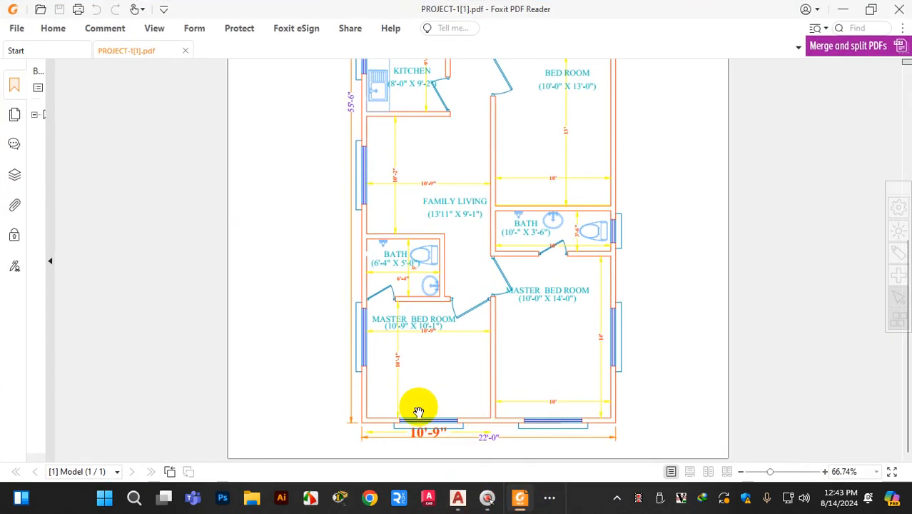
scroll(366, 423, up, 2)
scroll(392, 402, down, 2)
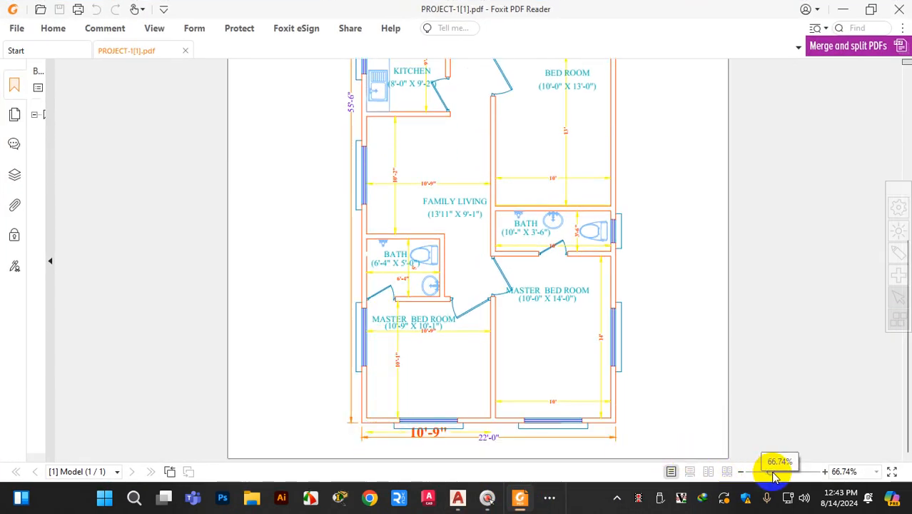
drag(775, 476, 776, 473)
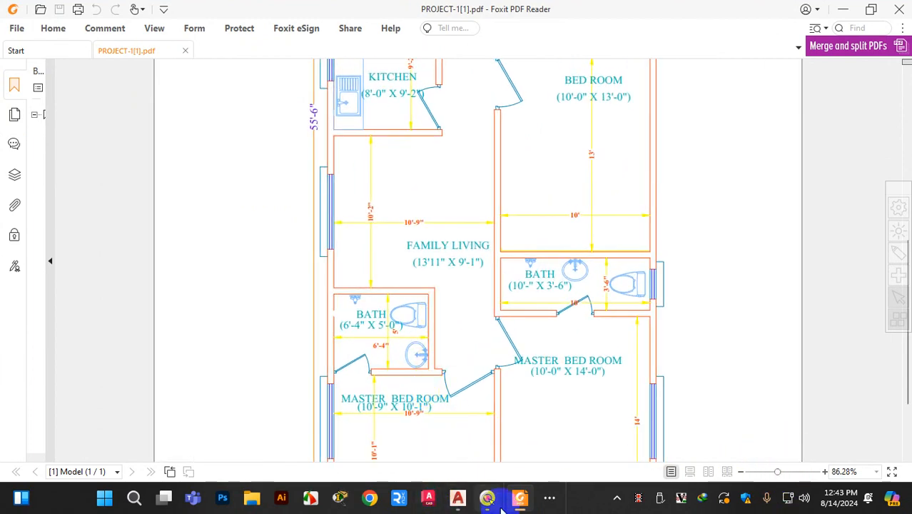
mouse_move(457, 497)
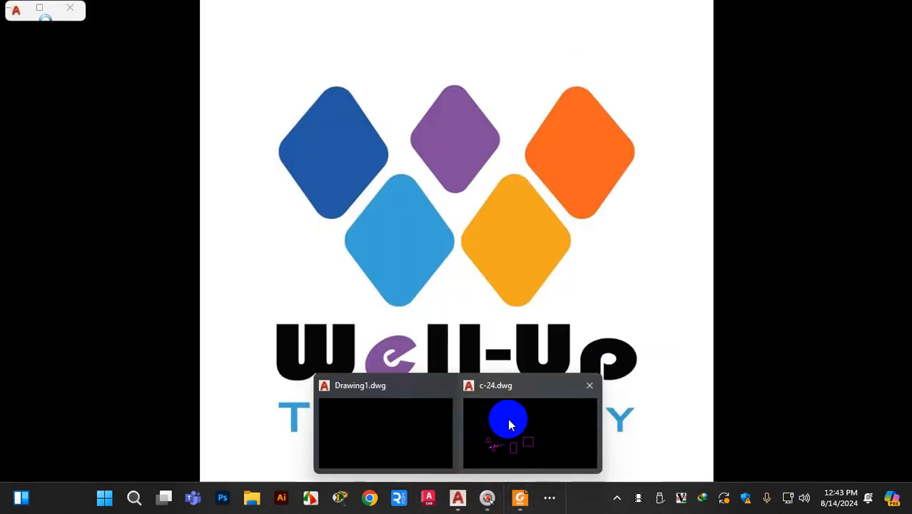
click(504, 417)
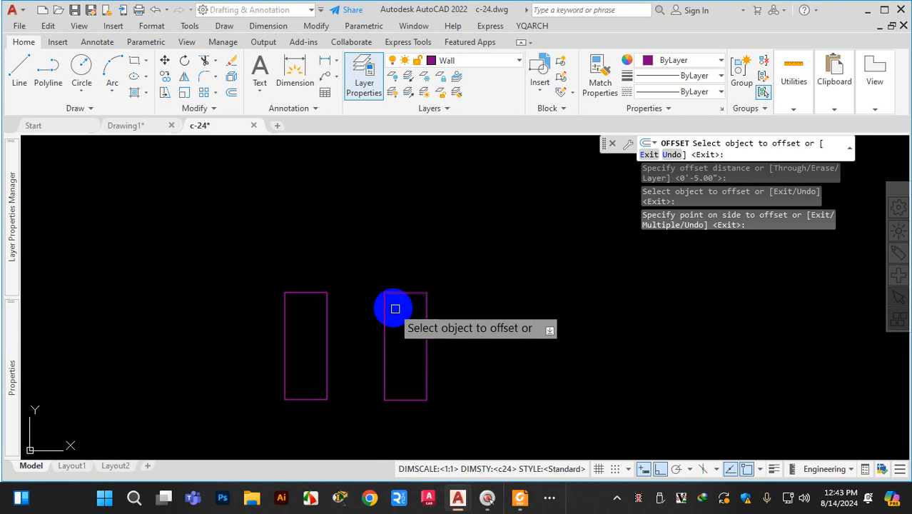
scroll(395, 309, up, 10)
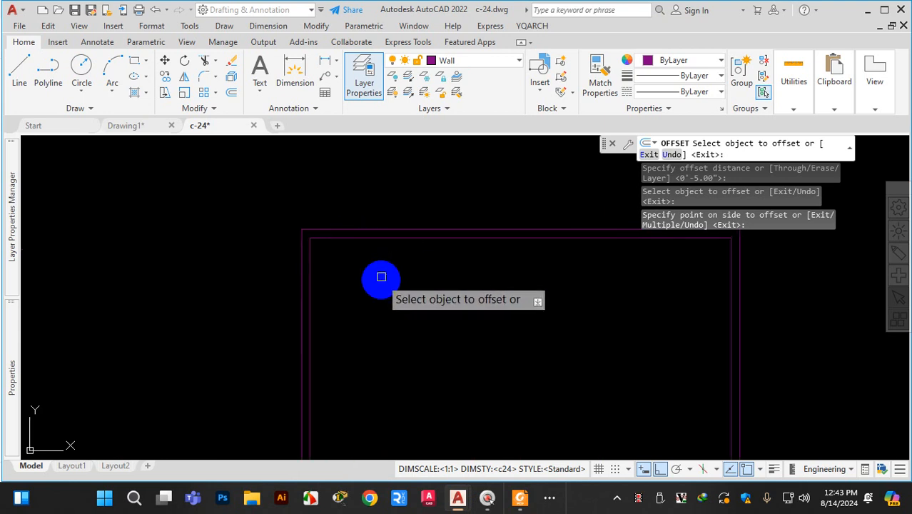
key(Escape)
scroll(400, 279, down, 10)
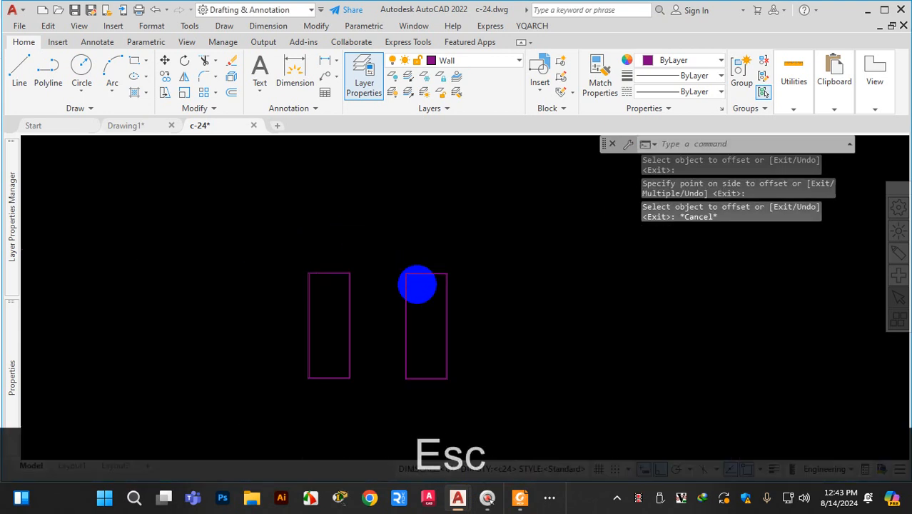
scroll(422, 355, up, 2)
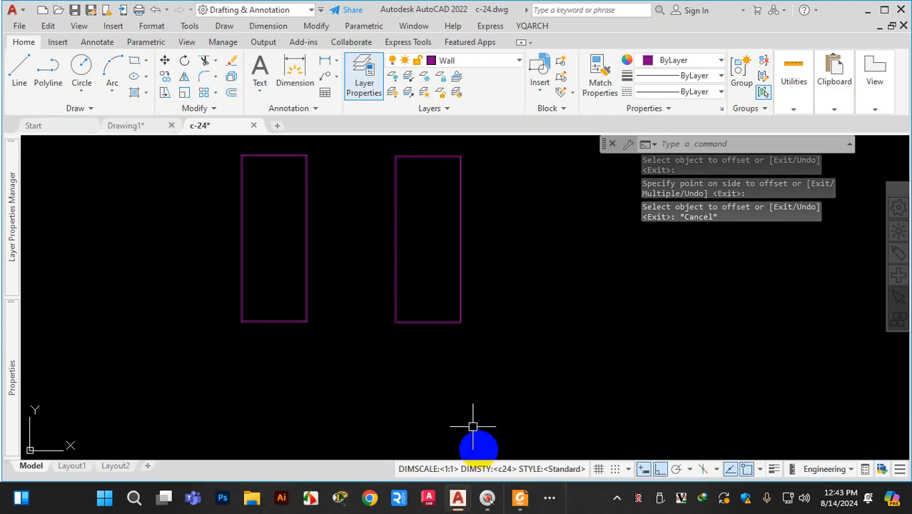
- Switch to the PDF plan in Foxit PDF Reader and examine the walls and width of the 10'-9" X 10'-1" master bedroom with screen markup
click(519, 497)
scroll(559, 296, down, 1)
scroll(559, 296, down, 3)
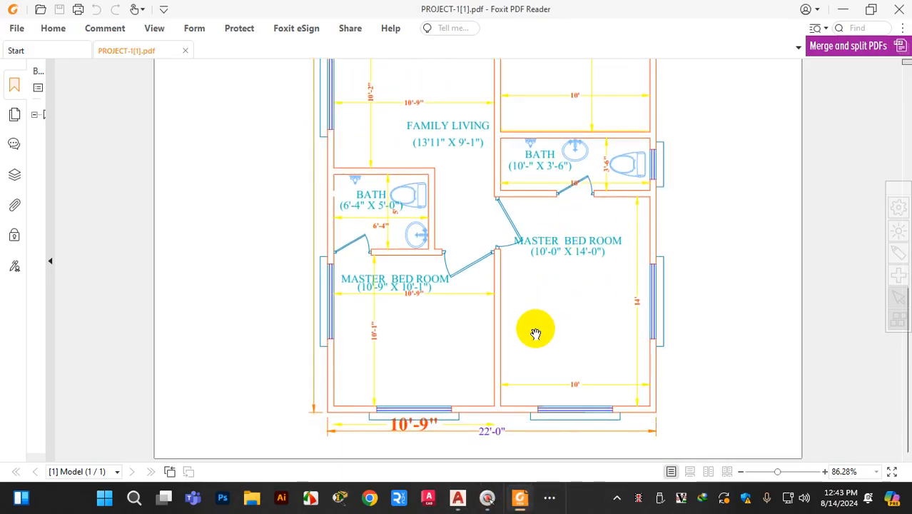
key(ctrl+1)
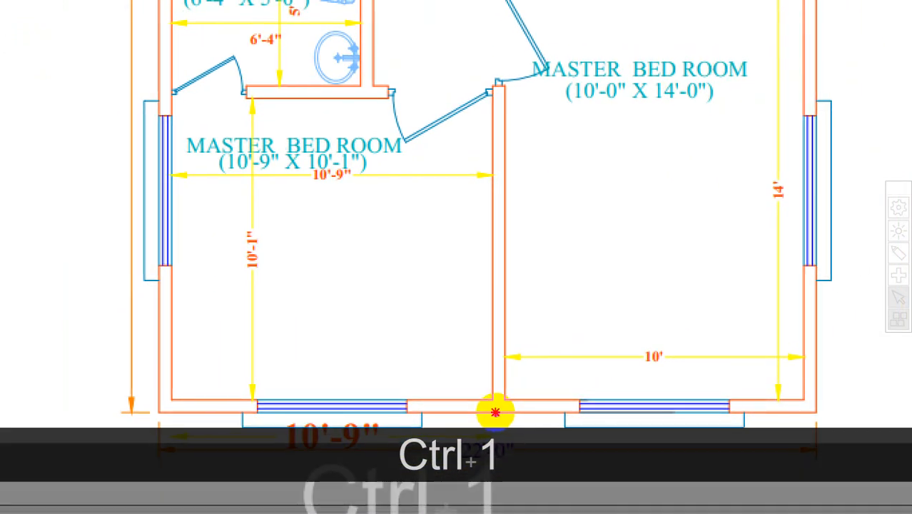
drag(455, 398, 451, 73)
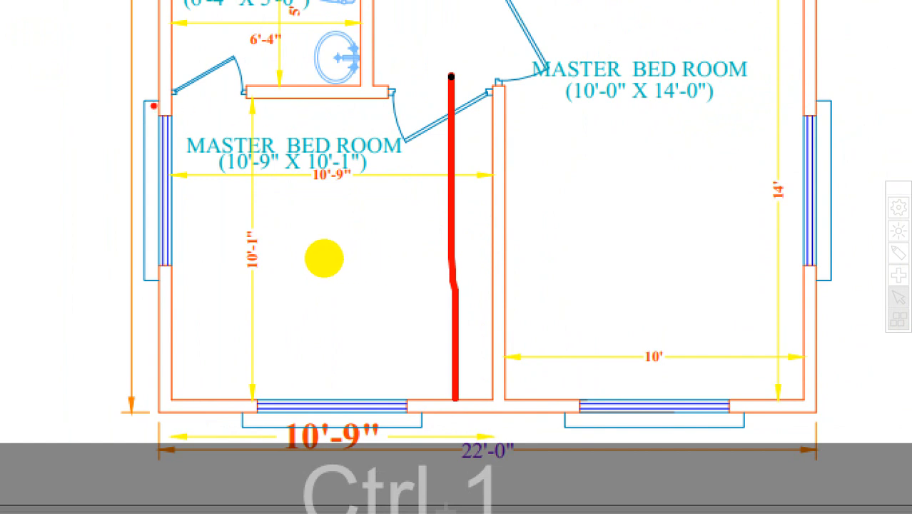
drag(171, 97, 467, 108)
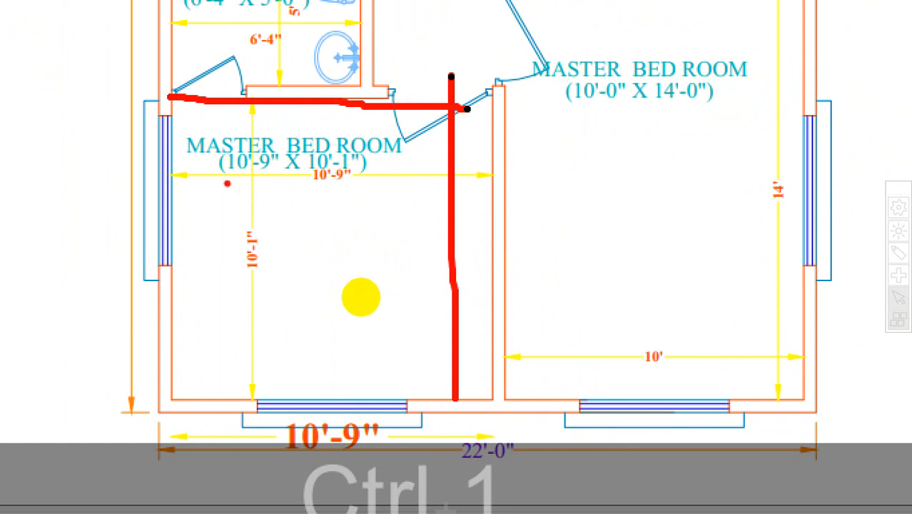
drag(315, 170, 417, 169)
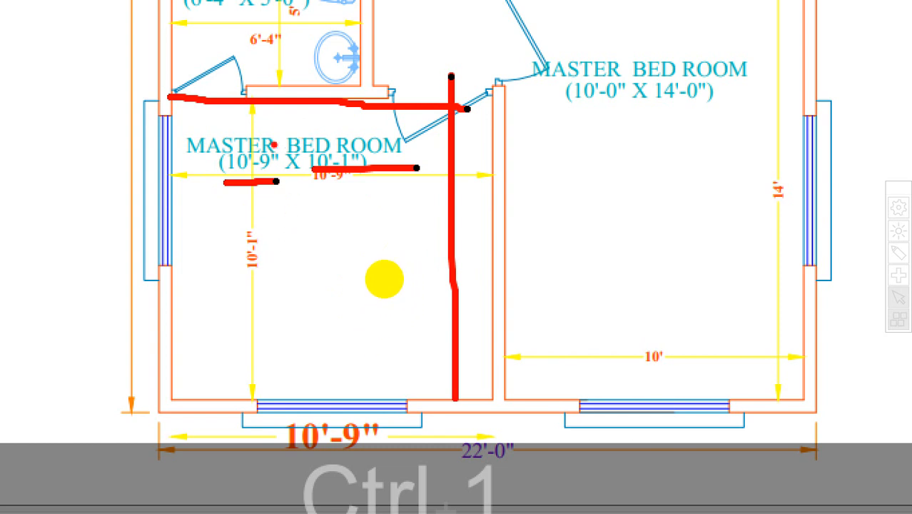
drag(229, 176, 358, 175)
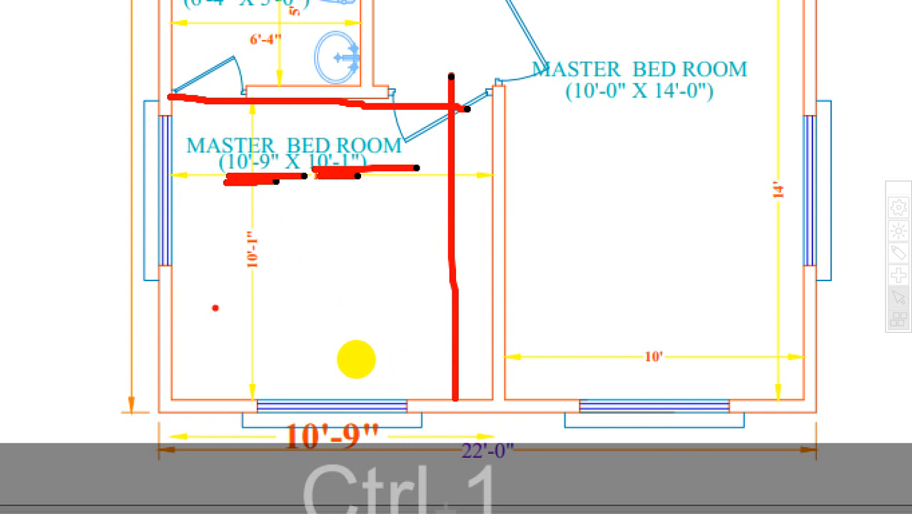
drag(244, 303, 416, 307)
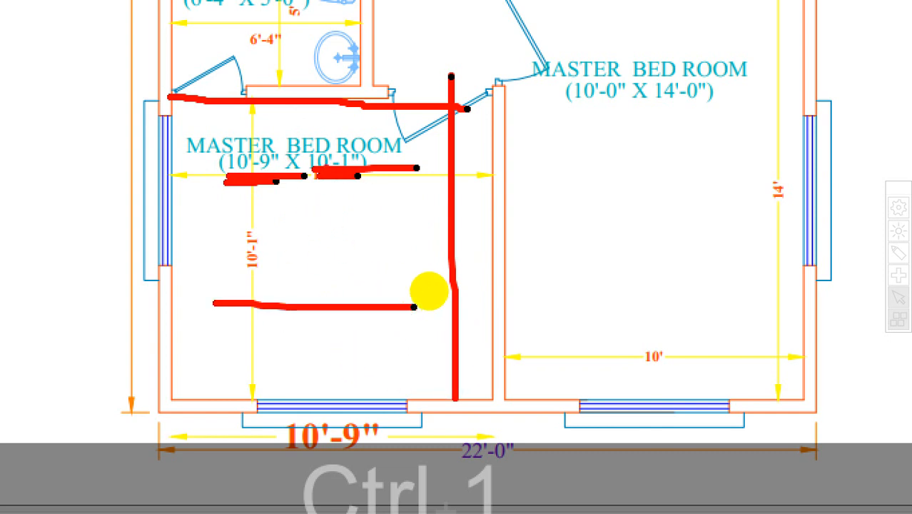
- Mark up the 10'-0" X 14'-0" master bedroom with freehand strokes while examining its size label and extents, and leave the markup view
drag(567, 173, 568, 260)
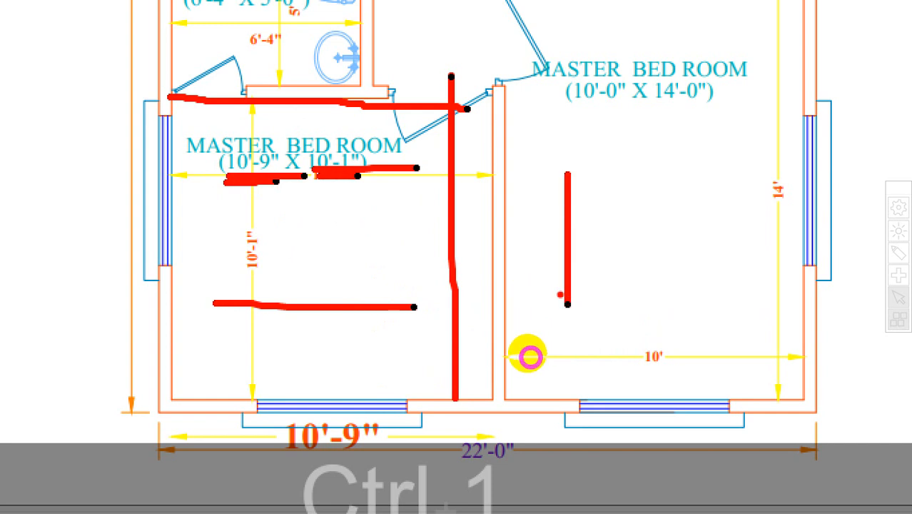
mouse_move(587, 307)
mouse_down()
mouse_move(582, 278)
mouse_move(698, 287)
mouse_move(726, 233)
mouse_move(717, 160)
mouse_up()
drag(143, 140, 465, 139)
drag(535, 258, 529, 357)
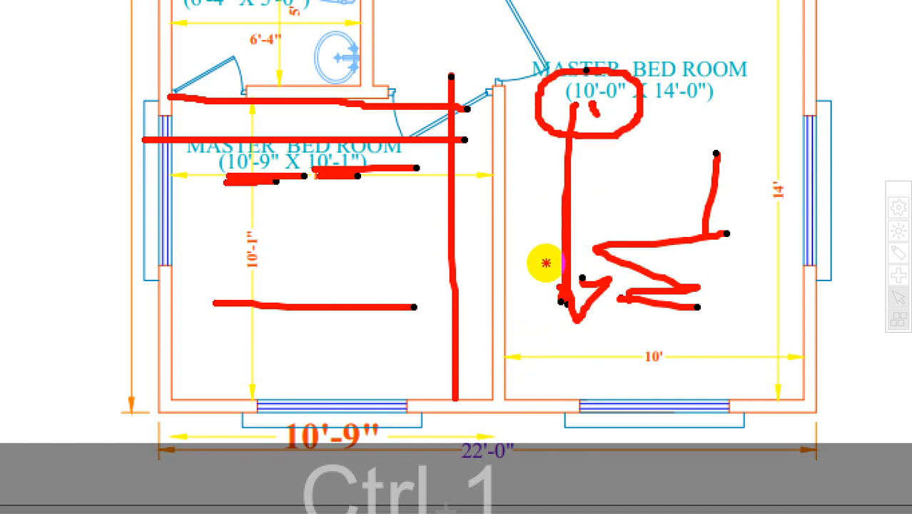
drag(546, 263, 558, 253)
drag(525, 284, 525, 360)
mouse_move(501, 317)
mouse_down()
mouse_move(610, 317)
mouse_move(568, 304)
mouse_up()
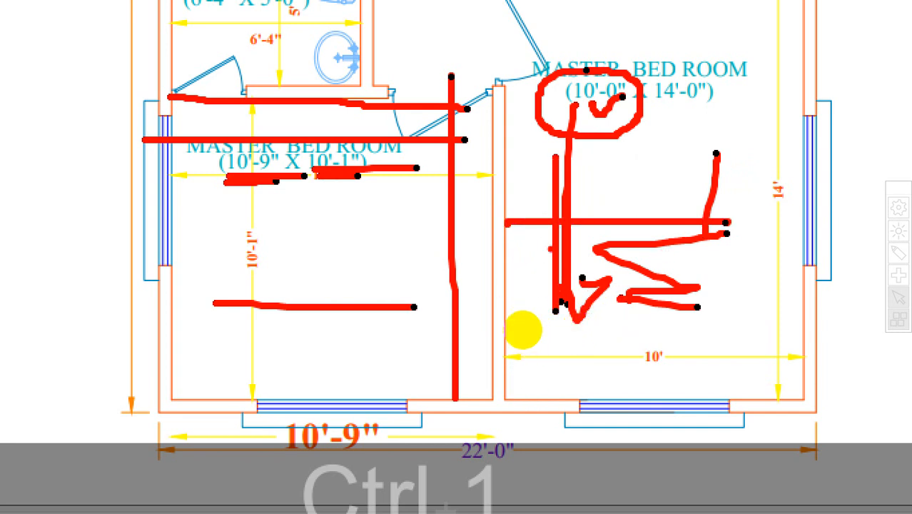
key(Escape)
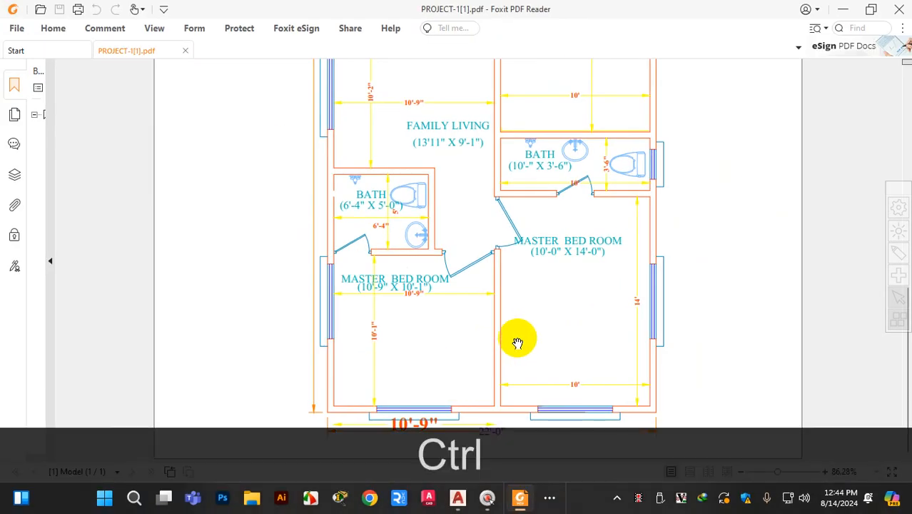
- Magnify the 10'-9" X 10'-1" master bedroom and trace its horizontal and vertical dimensions with freehand markup, and leave the markup view
key(ctrl+1)
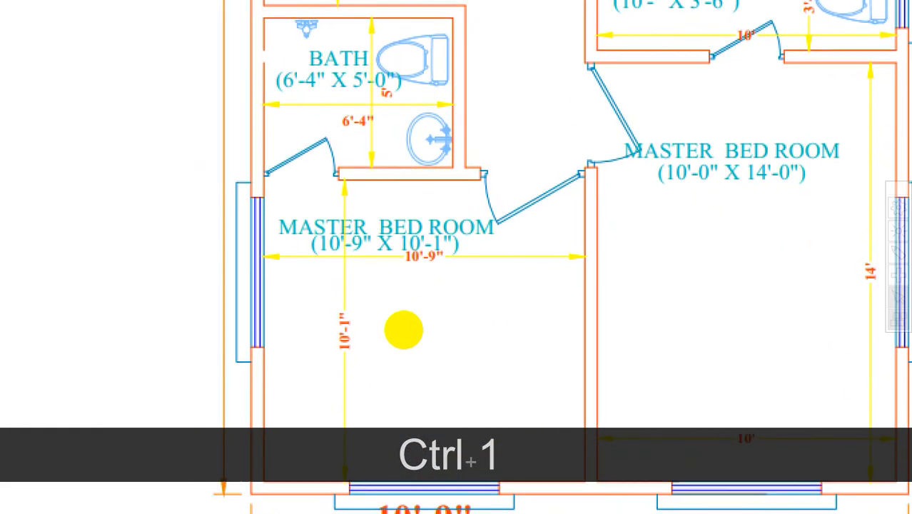
click(407, 335)
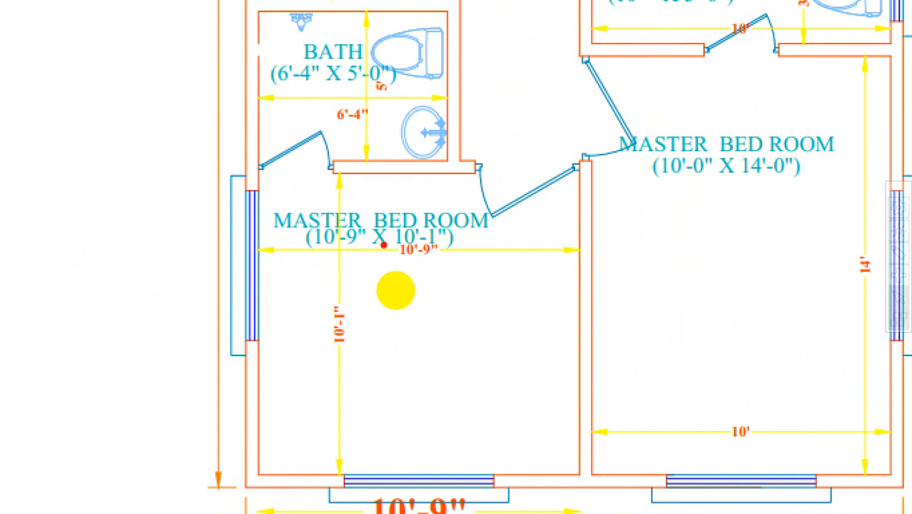
drag(311, 225, 444, 234)
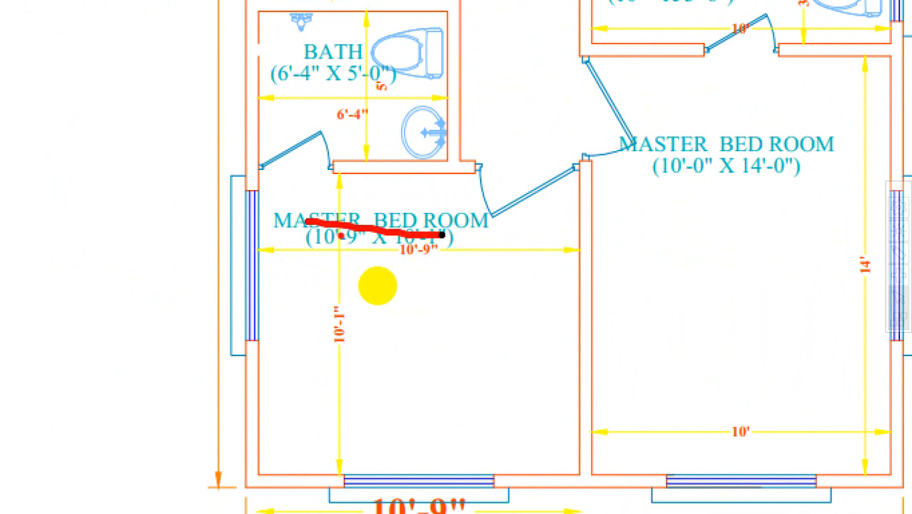
drag(307, 221, 443, 219)
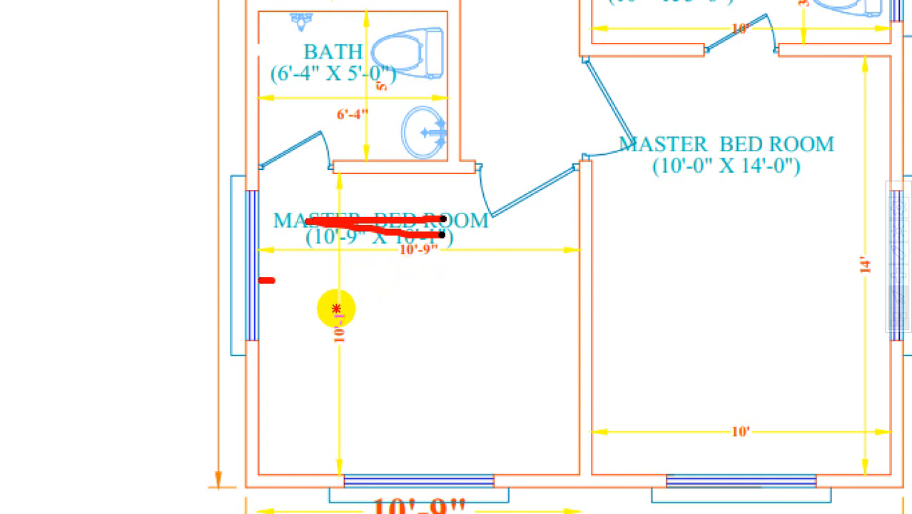
drag(336, 309, 497, 309)
mouse_move(370, 275)
mouse_down()
mouse_move(348, 293)
mouse_move(387, 284)
mouse_move(374, 272)
mouse_up()
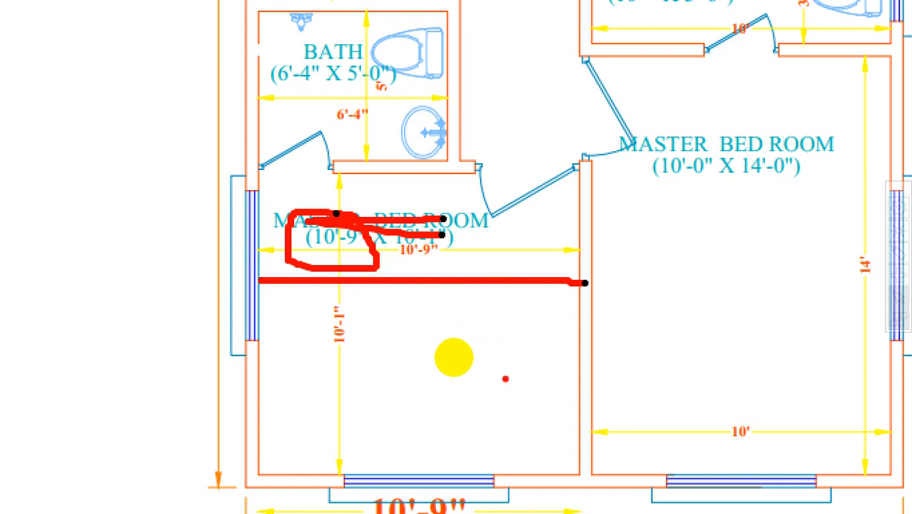
mouse_move(410, 333)
mouse_down()
mouse_move(414, 367)
mouse_move(419, 306)
mouse_move(414, 373)
mouse_move(417, 262)
mouse_up()
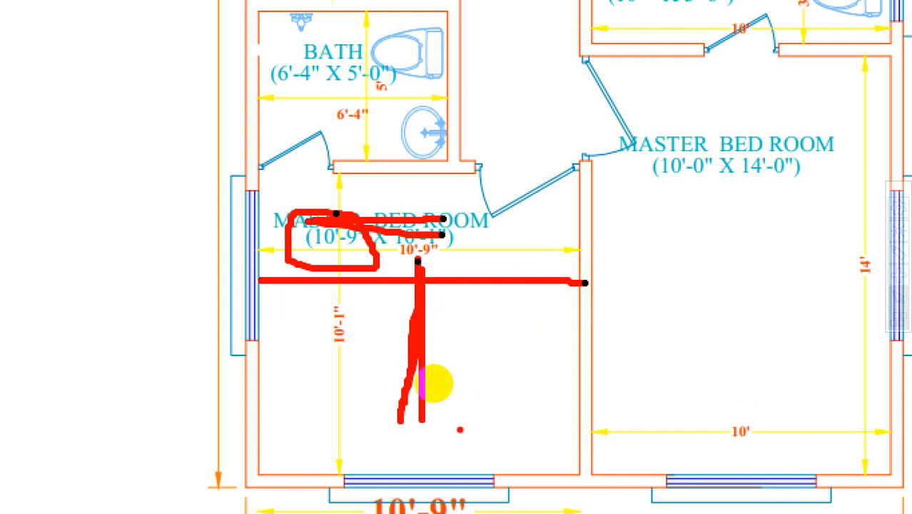
drag(458, 415, 533, 417)
drag(473, 258, 545, 275)
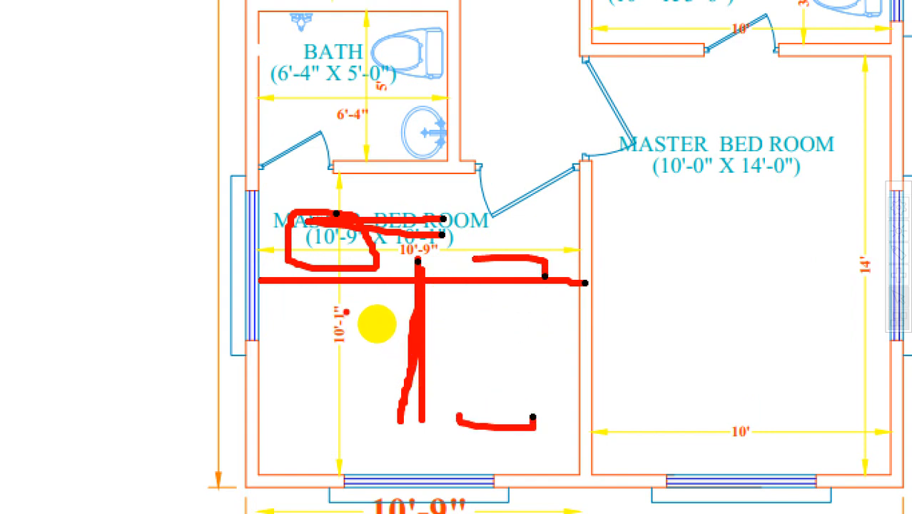
mouse_move(355, 291)
mouse_down()
mouse_move(307, 326)
mouse_move(372, 306)
mouse_move(363, 295)
mouse_up()
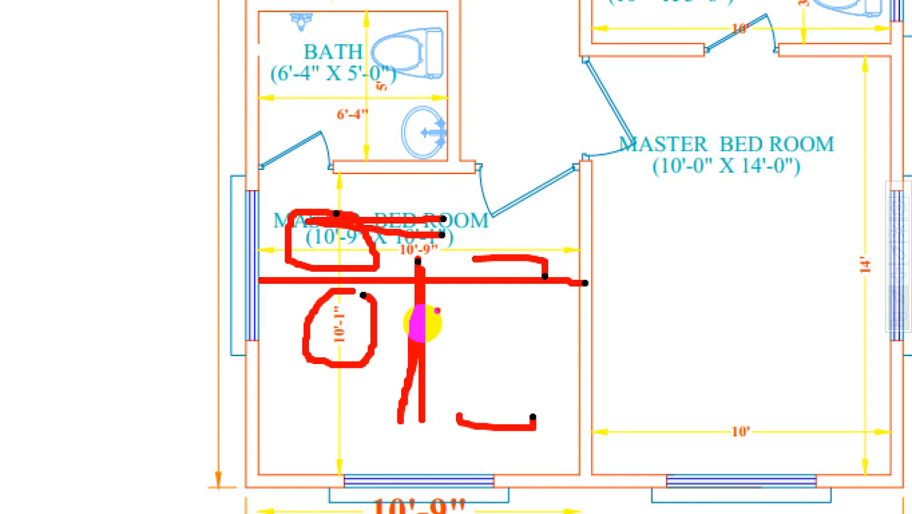
key(Escape)
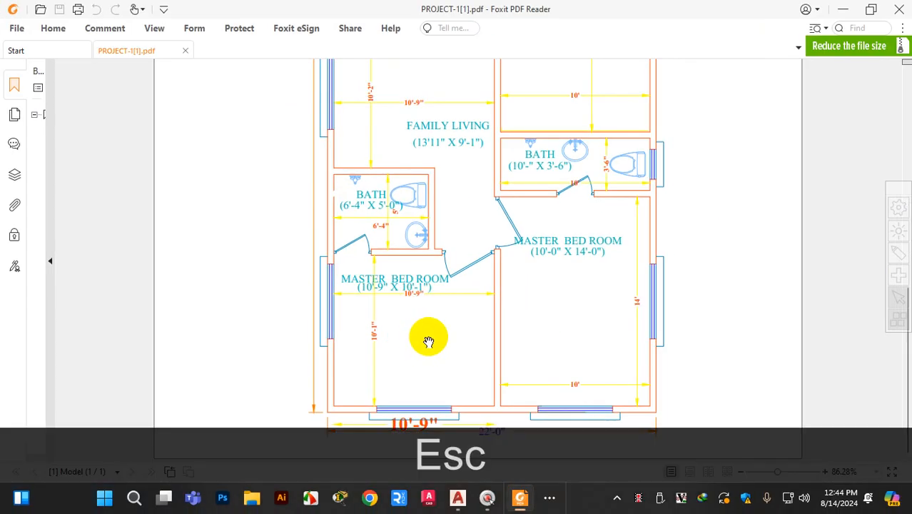
- Return to c-24.dwg in AutoCAD, create a blank drawing, and open the recent drawing whose preview shows the balcony text
mouse_move(455, 504)
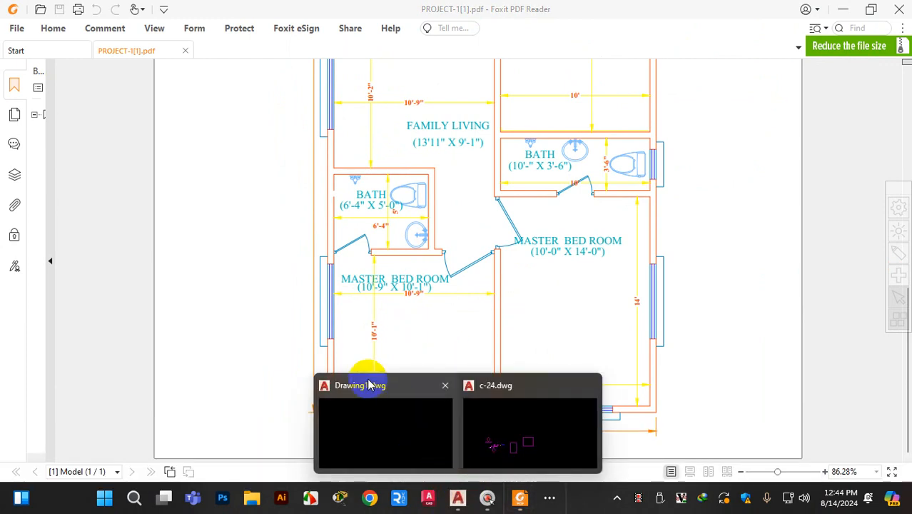
click(532, 425)
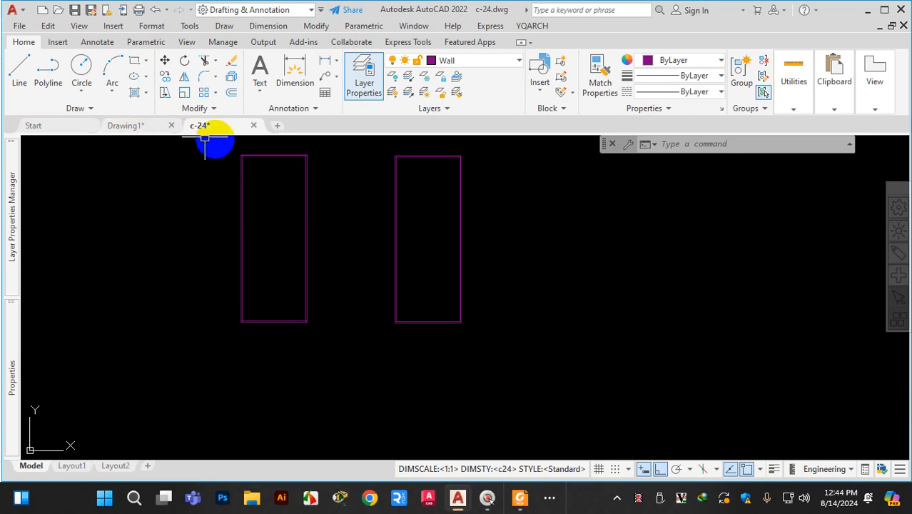
click(278, 126)
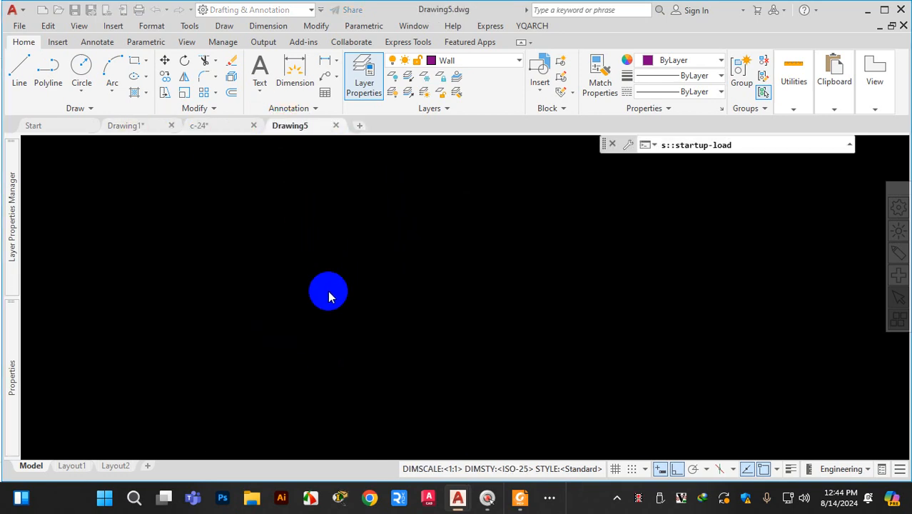
click(50, 127)
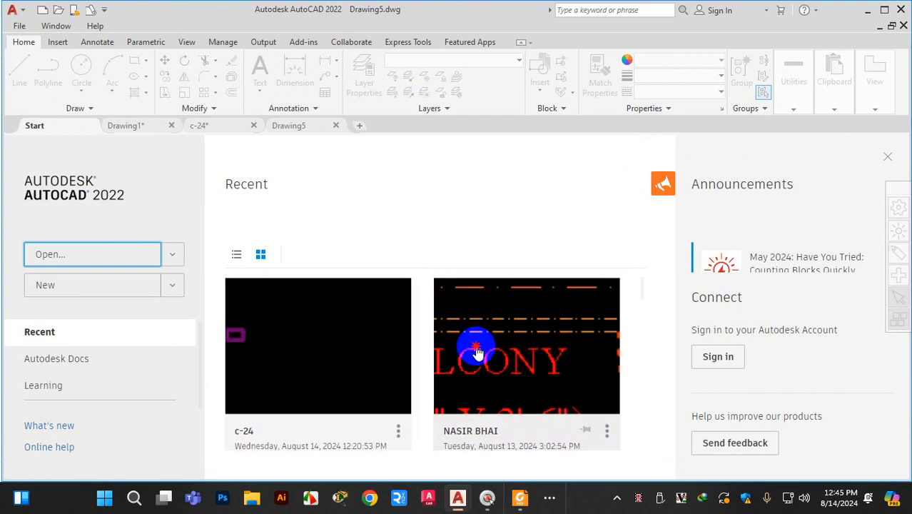
click(478, 351)
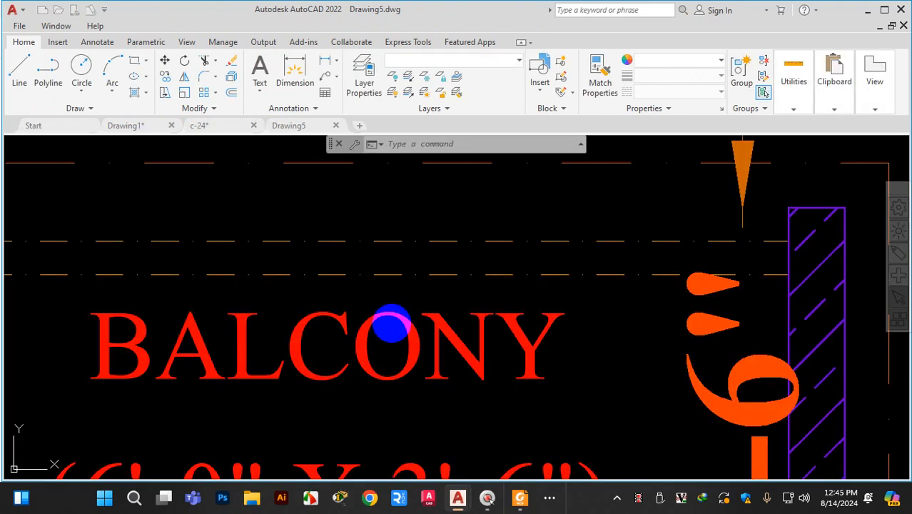
- Turn off the furniture layers in the plan with the two master bedrooms using the Layer Off command
scroll(391, 325, down, 10)
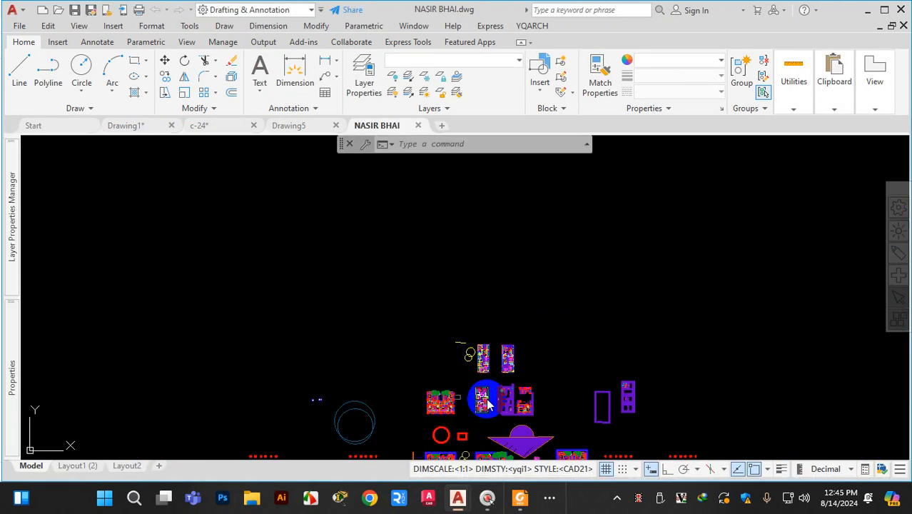
scroll(487, 404, up, 10)
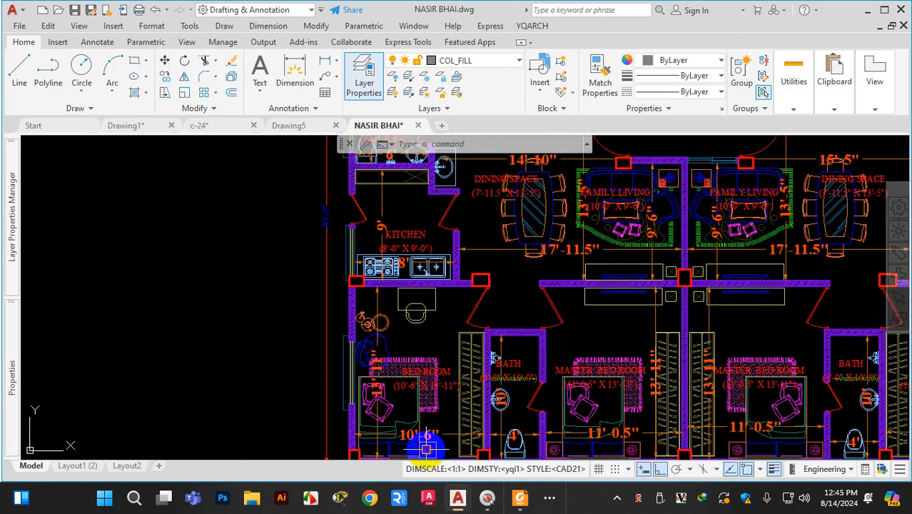
scroll(426, 449, down, 5)
scroll(530, 295, up, 6)
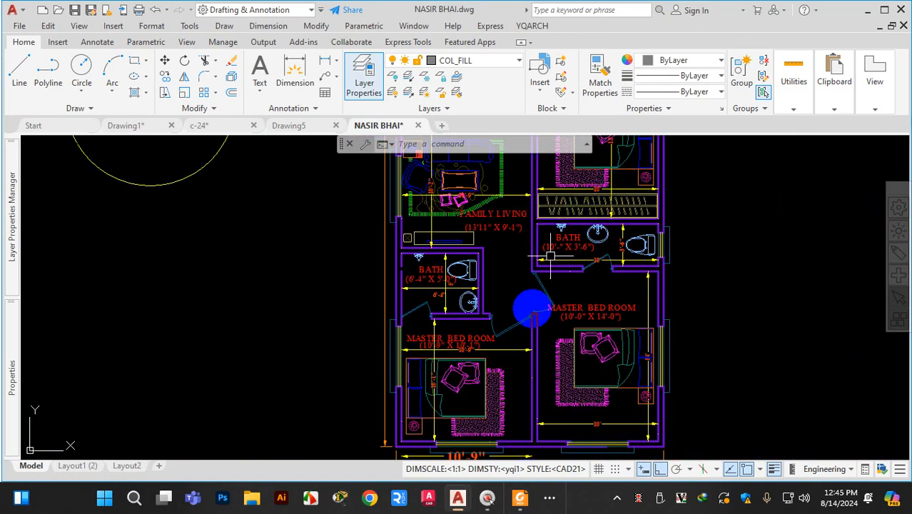
scroll(512, 343, up, 4)
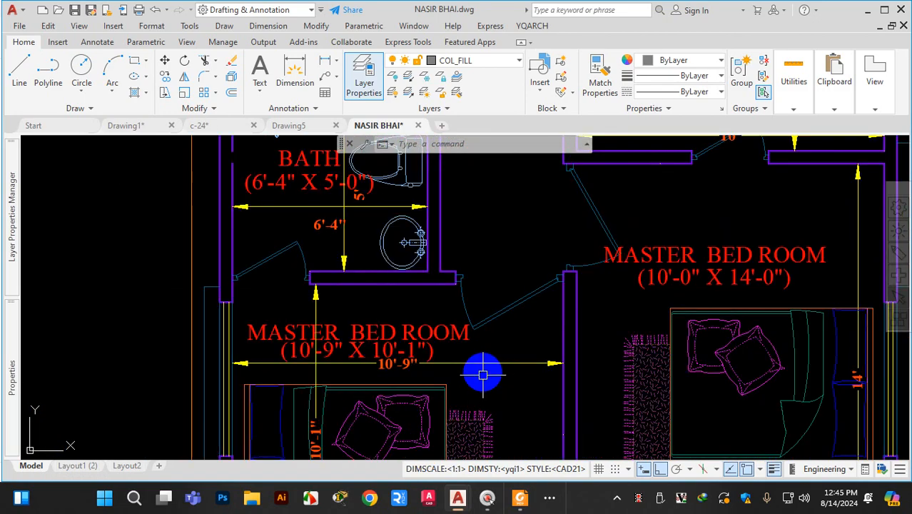
click(398, 85)
scroll(445, 329, down, 2)
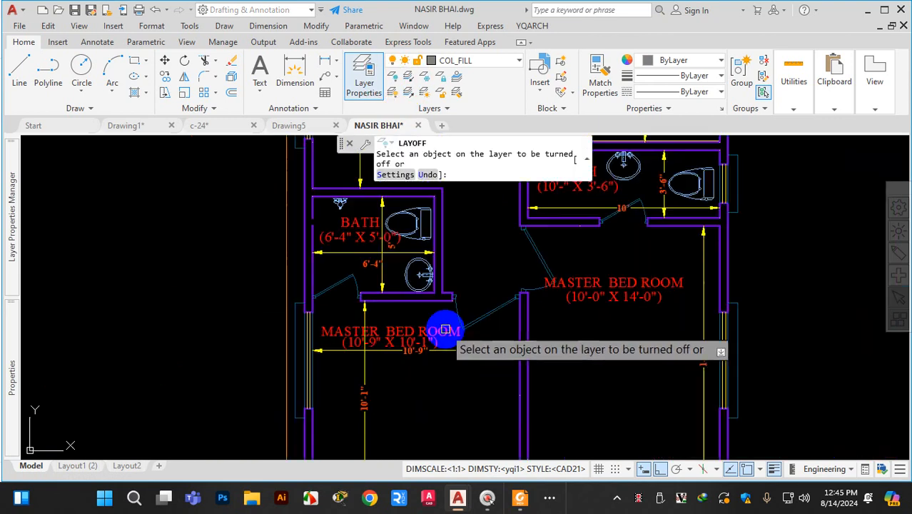
scroll(446, 360, down, 1)
scroll(441, 308, up, 3)
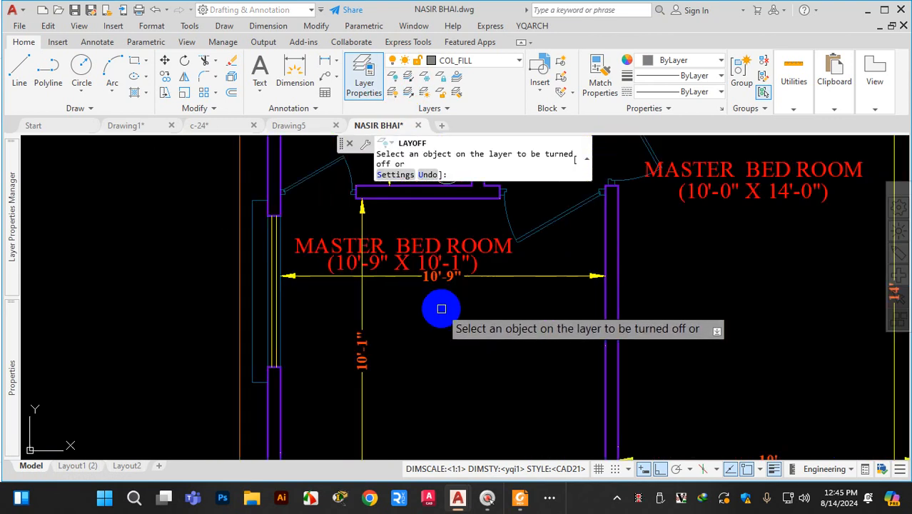
click(441, 308)
key(Escape)
- Copy the 10'-9" X 10'-1" master bedroom label about 6' straight down within the same room
scroll(437, 237, up, 4)
click(429, 232)
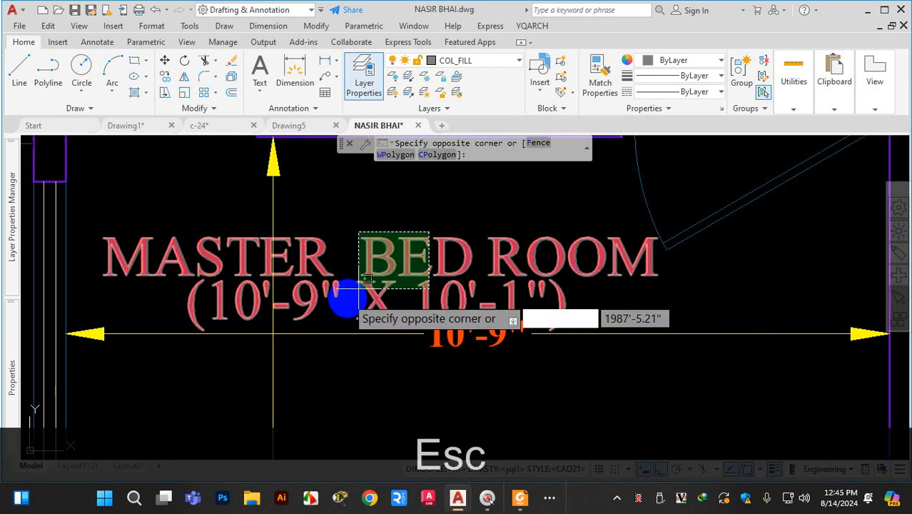
click(366, 299)
text(co)
key(Return)
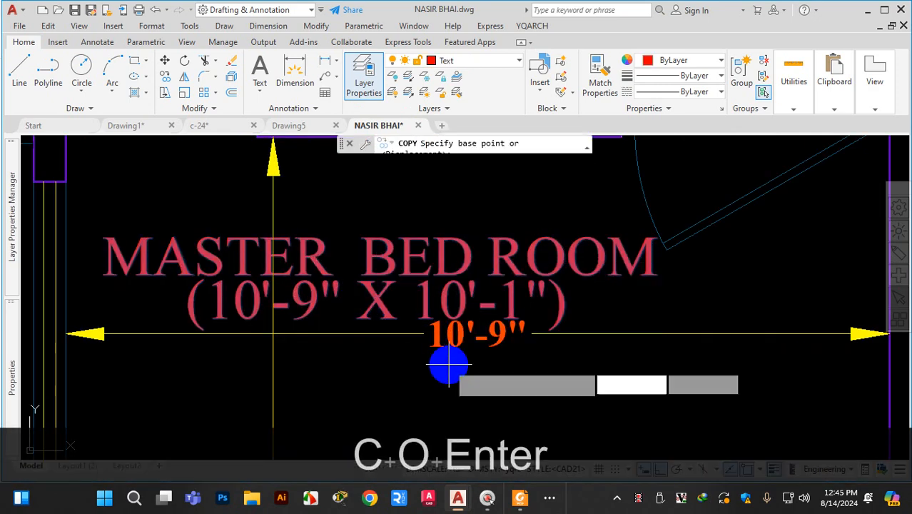
click(453, 262)
scroll(464, 314, down, 5)
scroll(474, 314, up, 3)
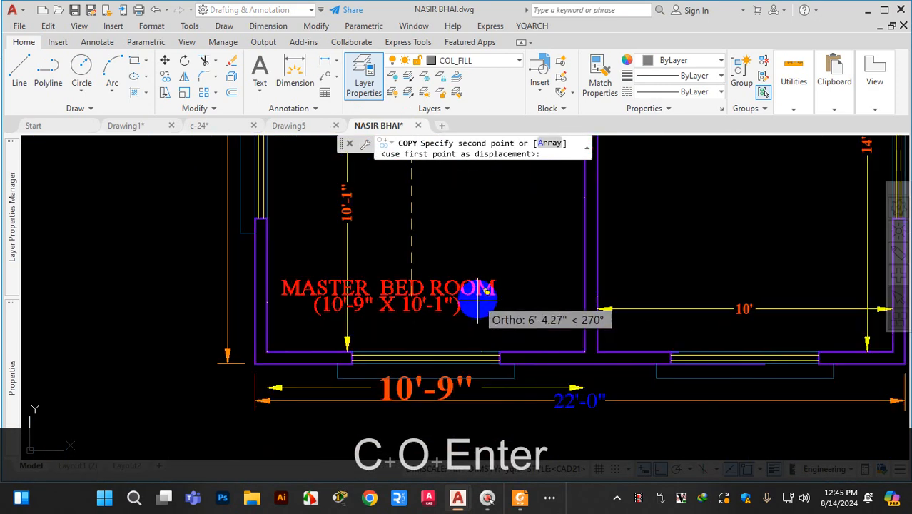
click(483, 286)
key(Escape)
- Rotate the copied two-line MASTER BED ROOM (10'-9" X 10'-1") label 90° so it reads vertically inside the same bedroom
click(514, 247)
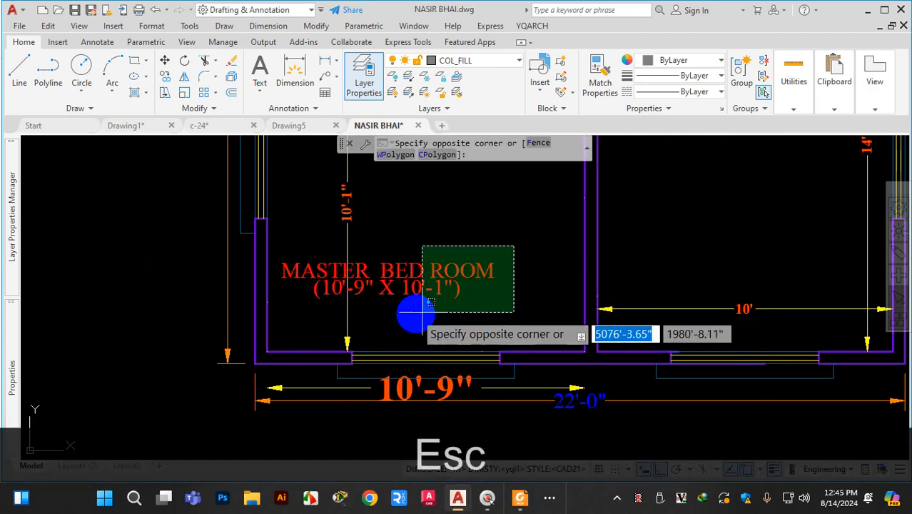
click(427, 311)
text(r)
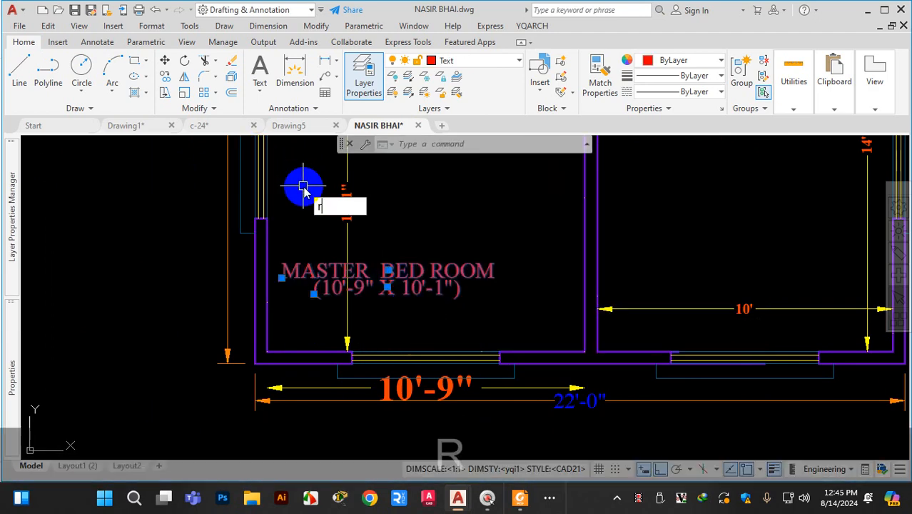
text(o)
key(Return)
click(364, 212)
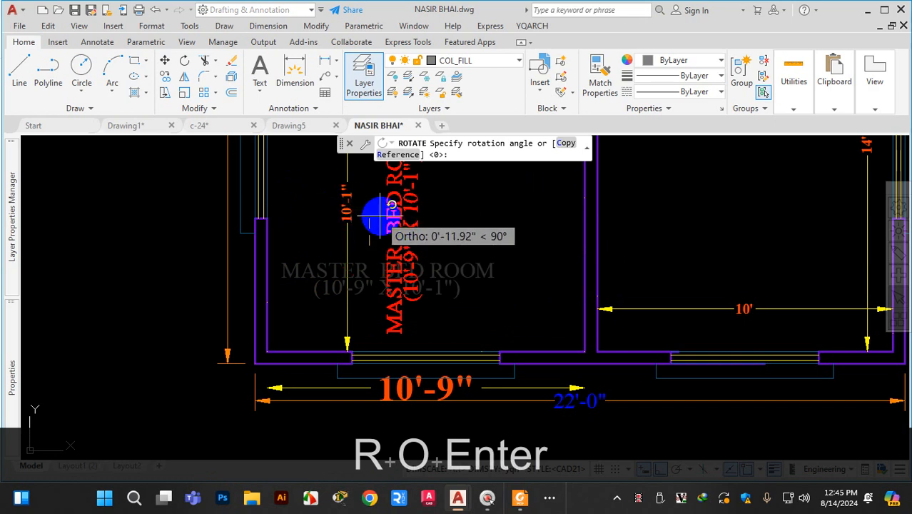
scroll(407, 217, down, 4)
key(Escape)
- Move the vertical MASTER BED ROOM text horizontally to the far side of its (10'-9" X 10'-1") size line
scroll(442, 250, up, 2)
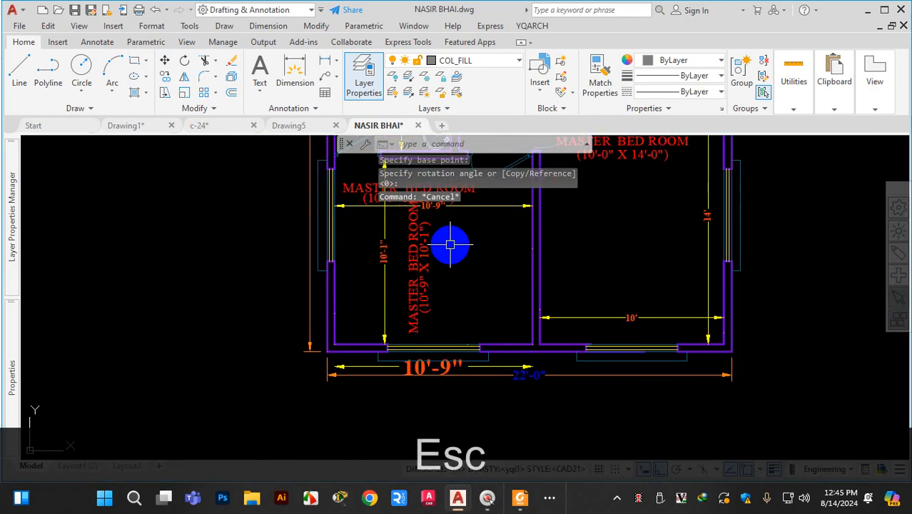
click(458, 270)
click(403, 266)
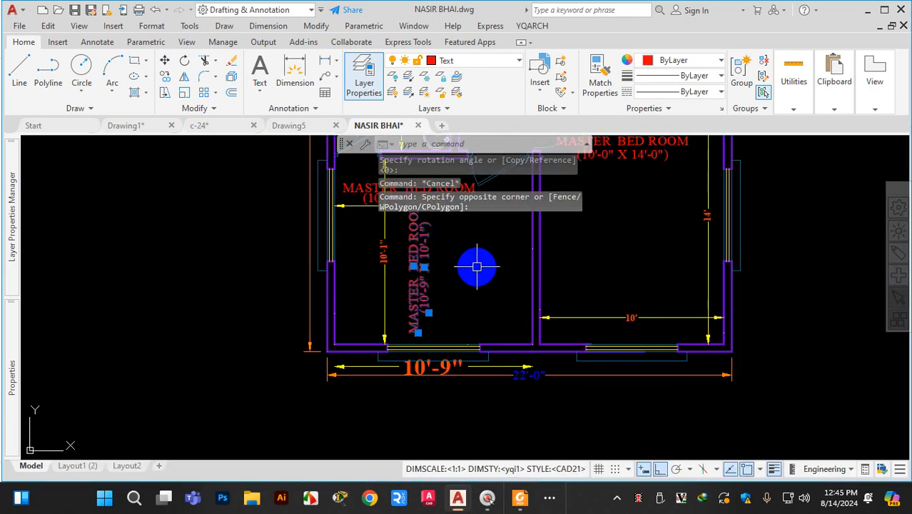
click(419, 264)
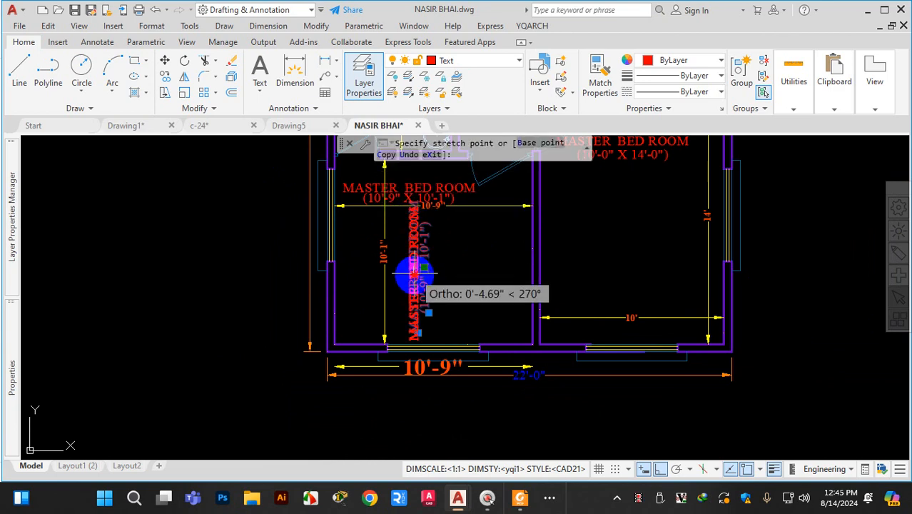
click(472, 271)
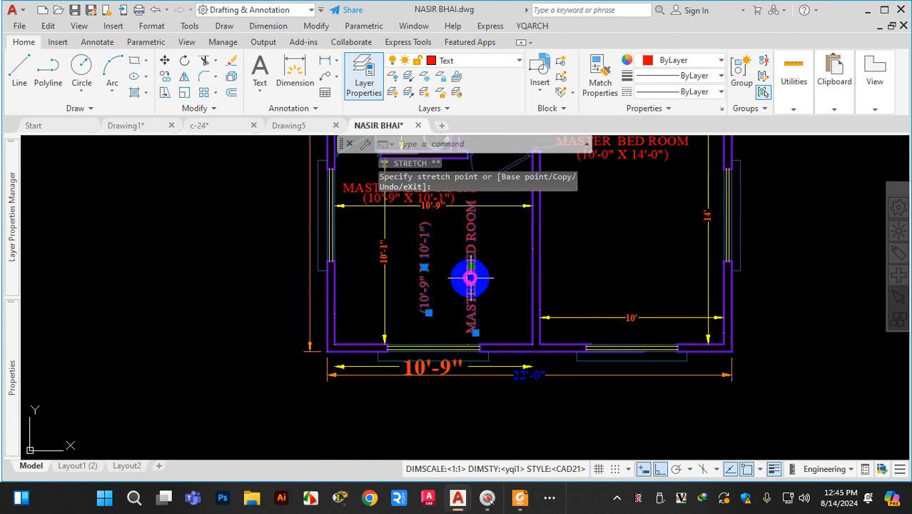
key(Escape)
scroll(477, 268, up, 5)
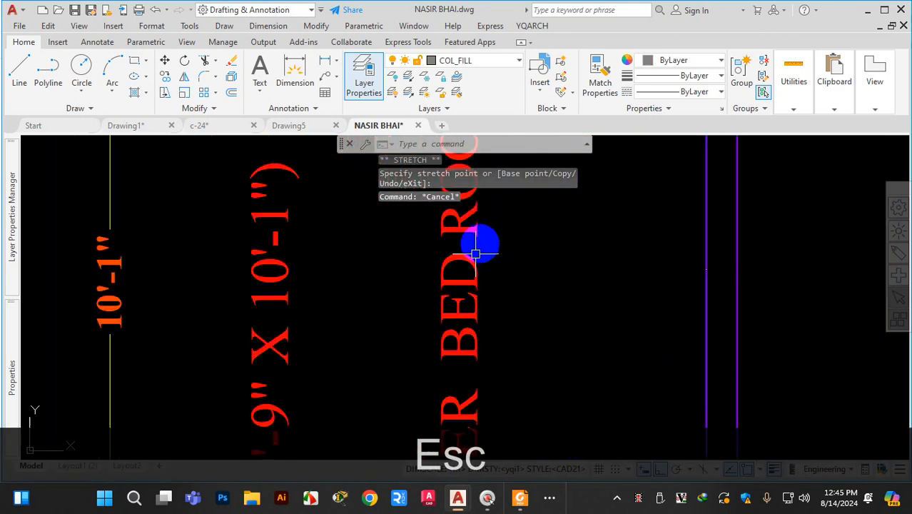
- Move the vertical (10'-9" X 10'-1") text horizontally so it sits between the vertical room name and the partition wall
scroll(475, 266, down, 5)
click(438, 286)
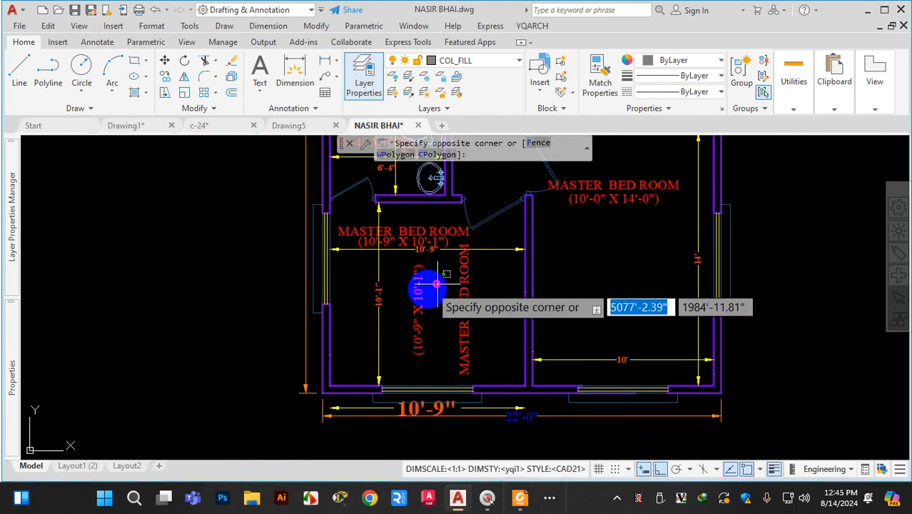
click(398, 306)
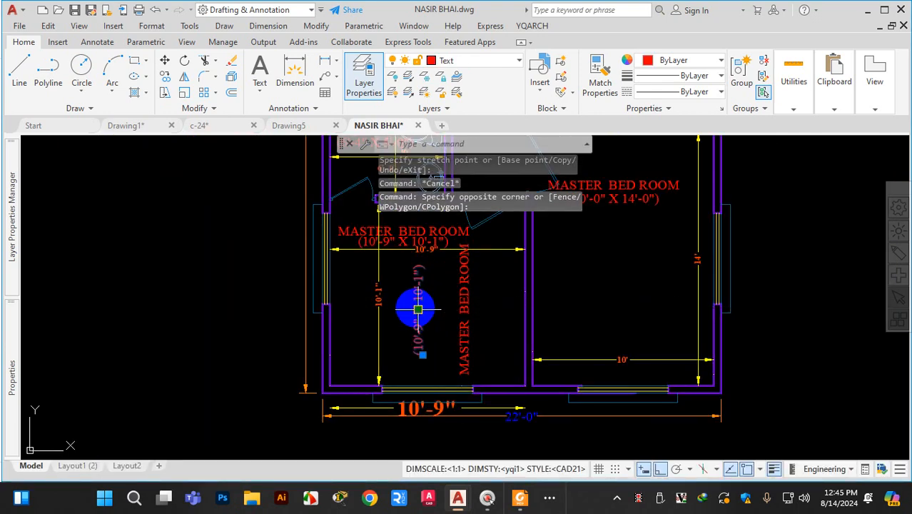
click(419, 309)
click(483, 309)
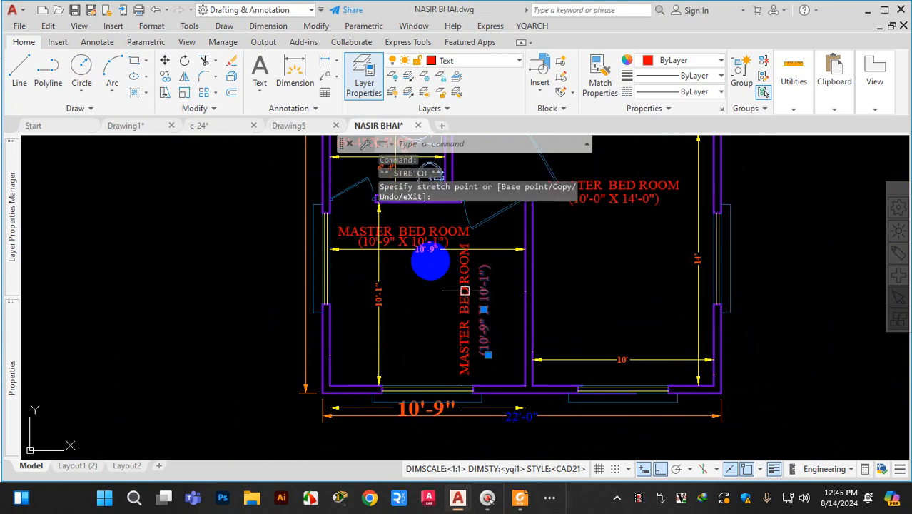
- Examine how the horizontal and vertical bedroom labels relate to the room's width and height dimensions
scroll(465, 291, up, 4)
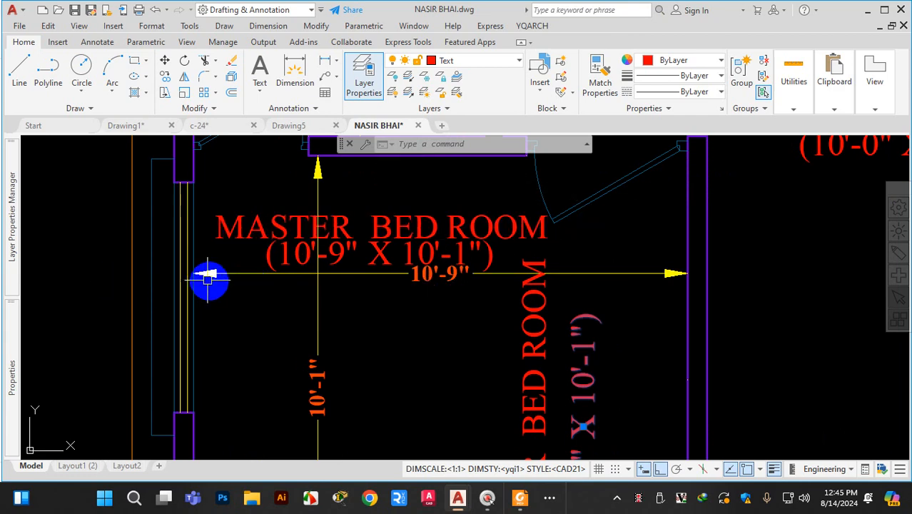
scroll(208, 278, up, 2)
scroll(176, 292, down, 2)
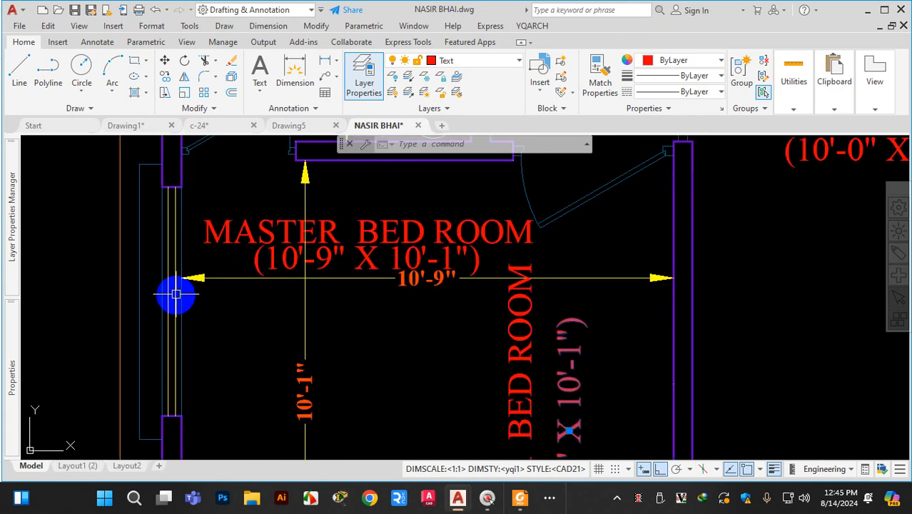
scroll(176, 293, down, 2)
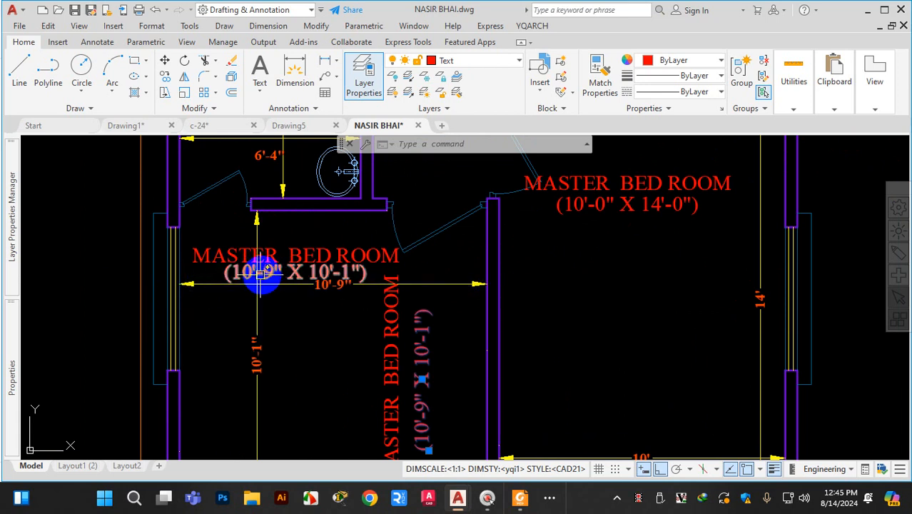
scroll(350, 289, up, 3)
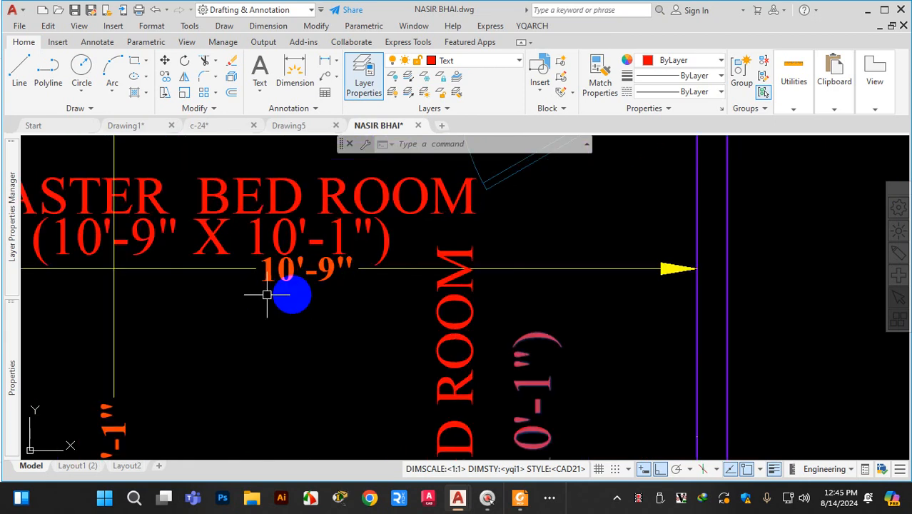
scroll(334, 293, down, 5)
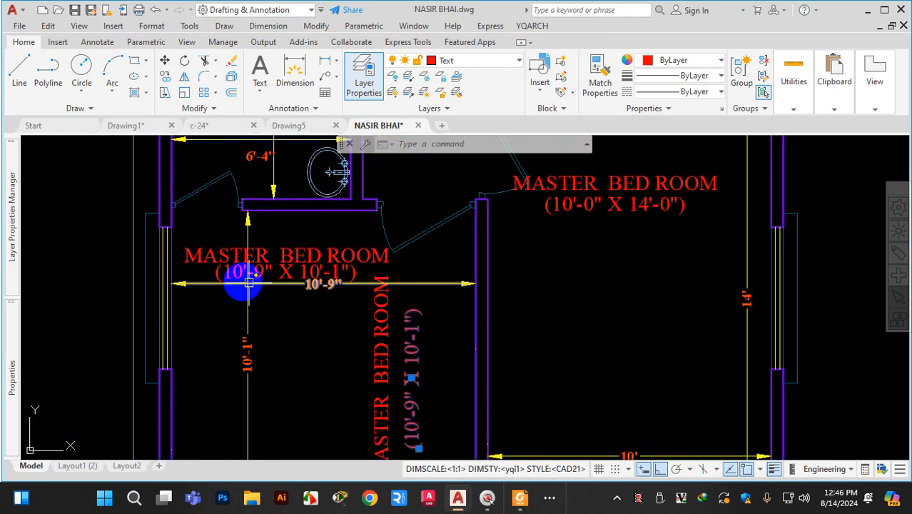
scroll(375, 273, up, 3)
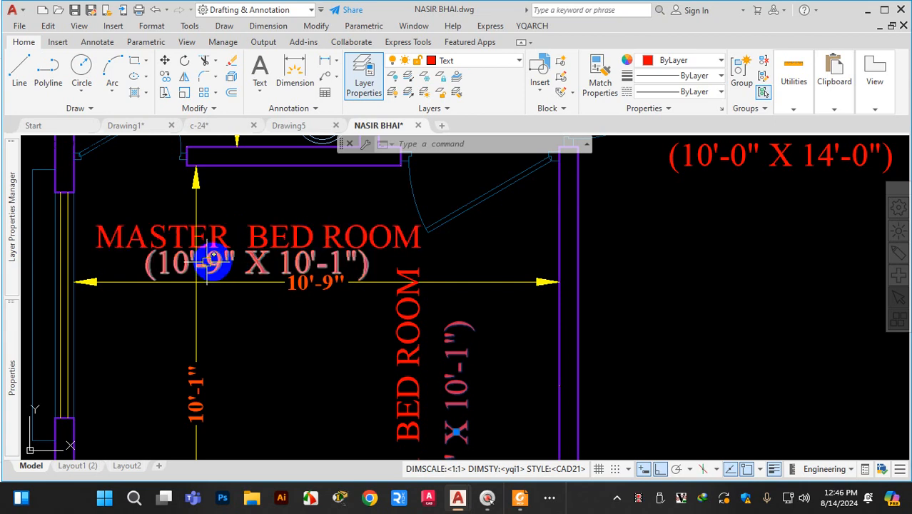
scroll(180, 259, down, 5)
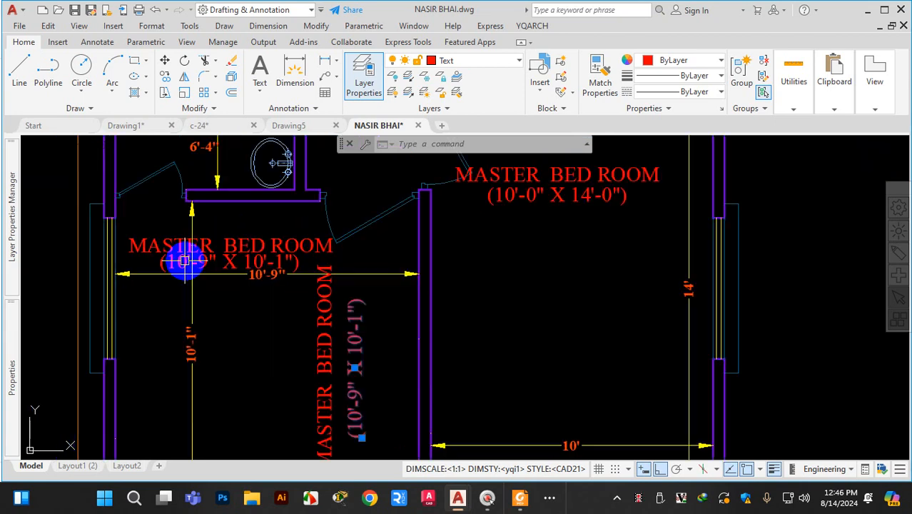
scroll(277, 308, up, 4)
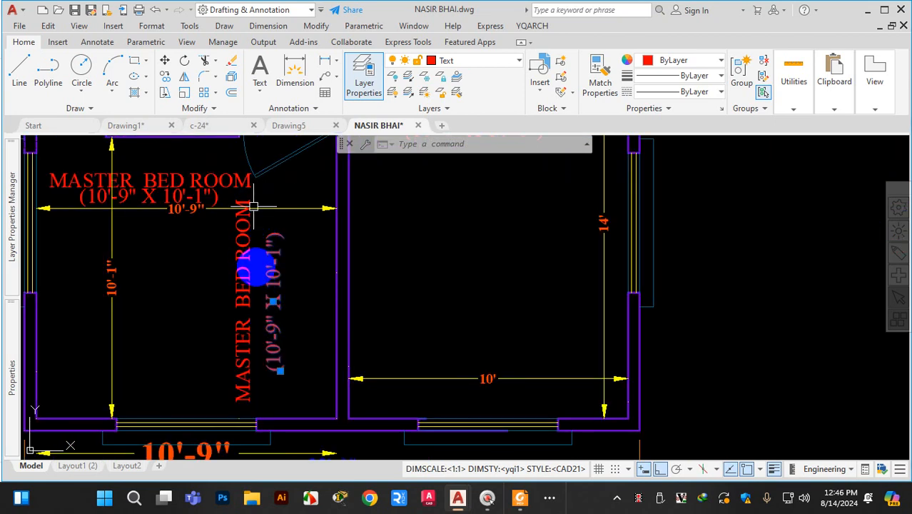
- Try to change the vertical size text to (10'-1" X 10'-9")
click(300, 345)
key(Escape)
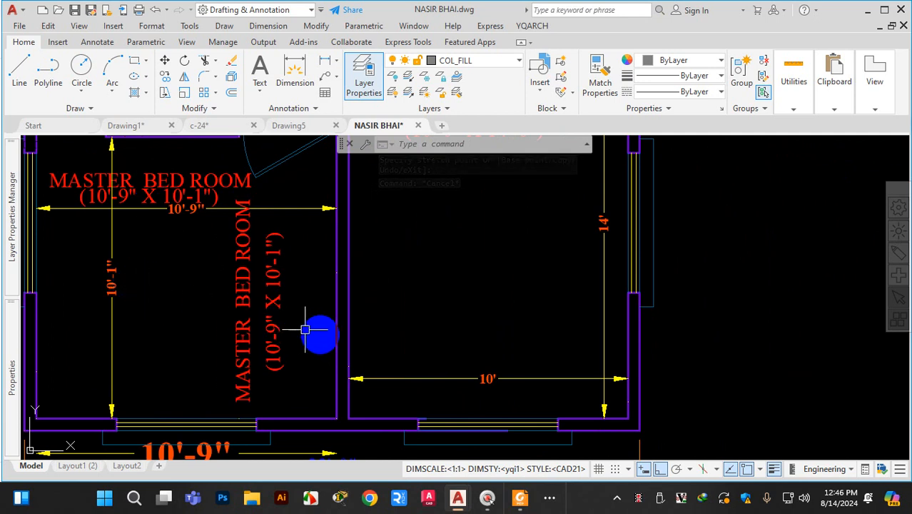
double_click(283, 330)
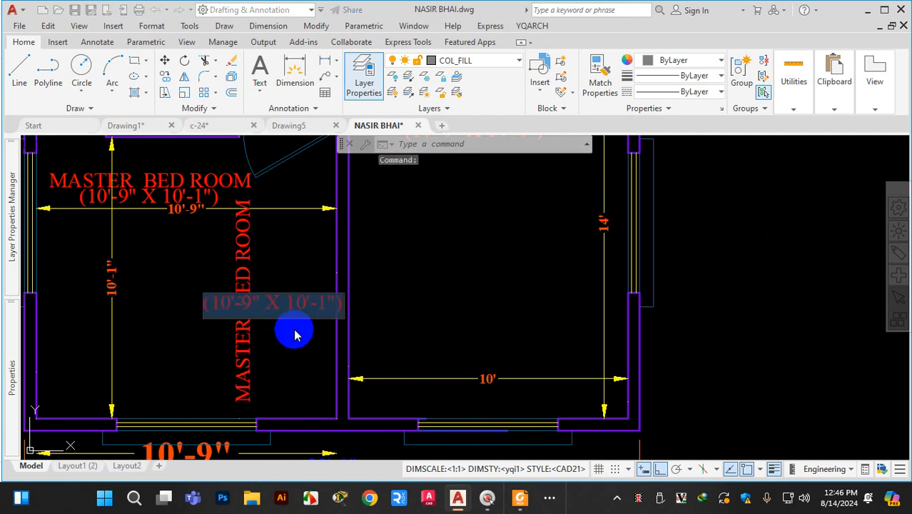
key(BackSpace)
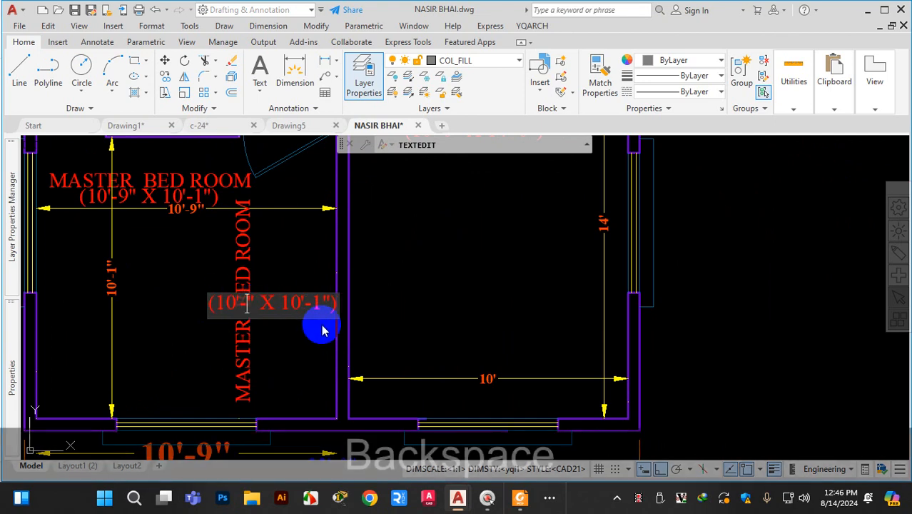
text(1)
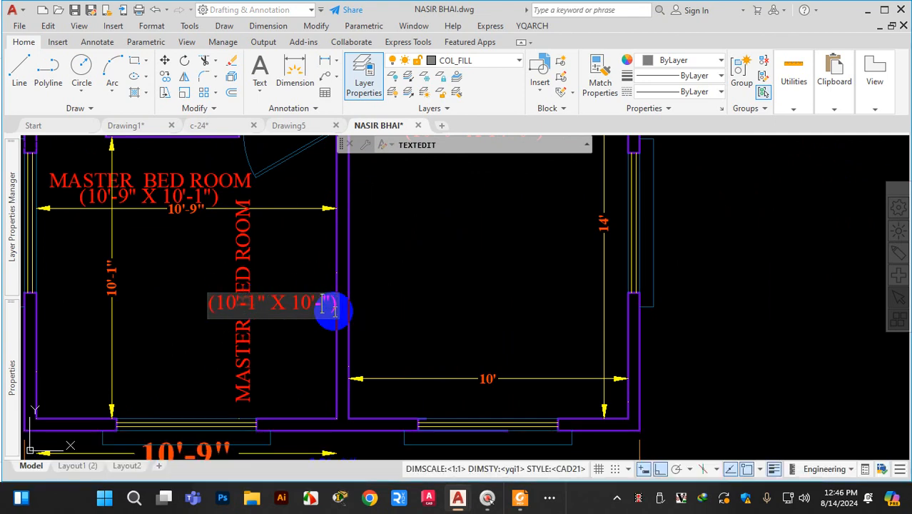
key(BackSpace)
text(9)
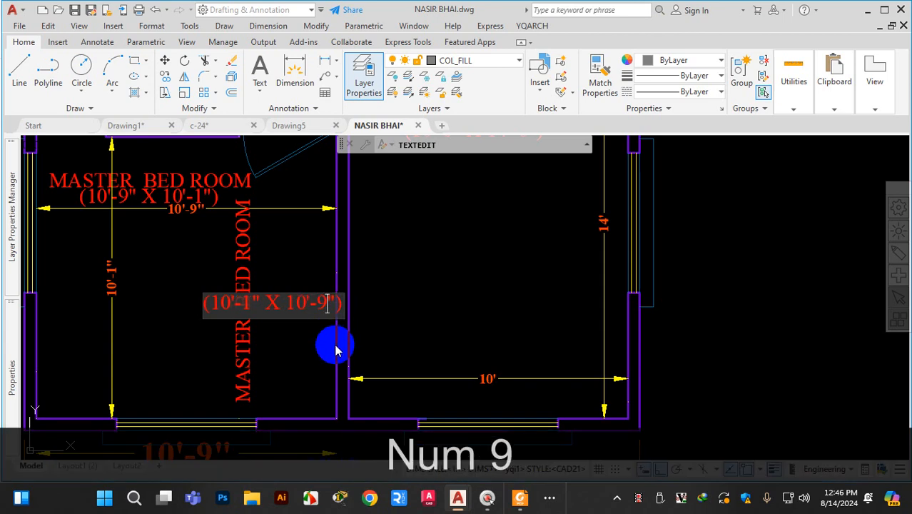
key(Escape)
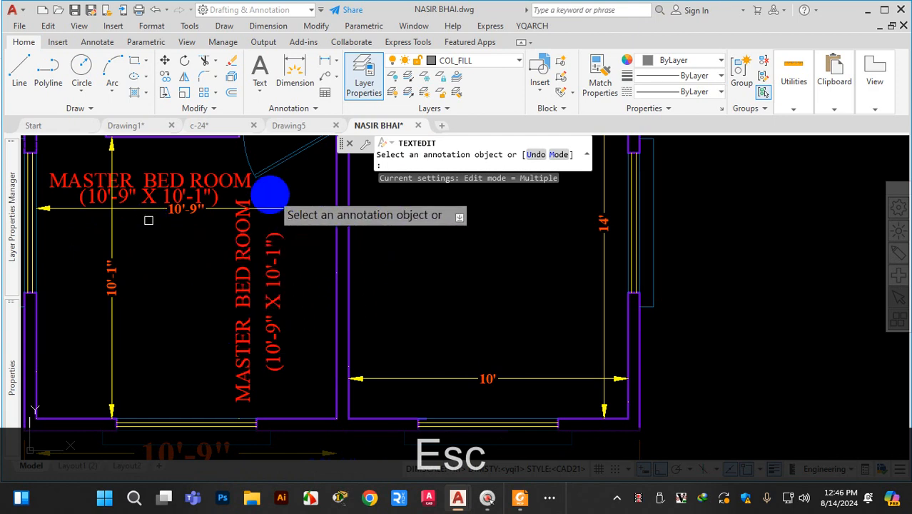
key(Escape)
- Return to c-24.dwg, switch to the PDF plan in Foxit PDF Reader, and magnify the 10'-9" X 10'-1" master bedroom
scroll(207, 243, down, 4)
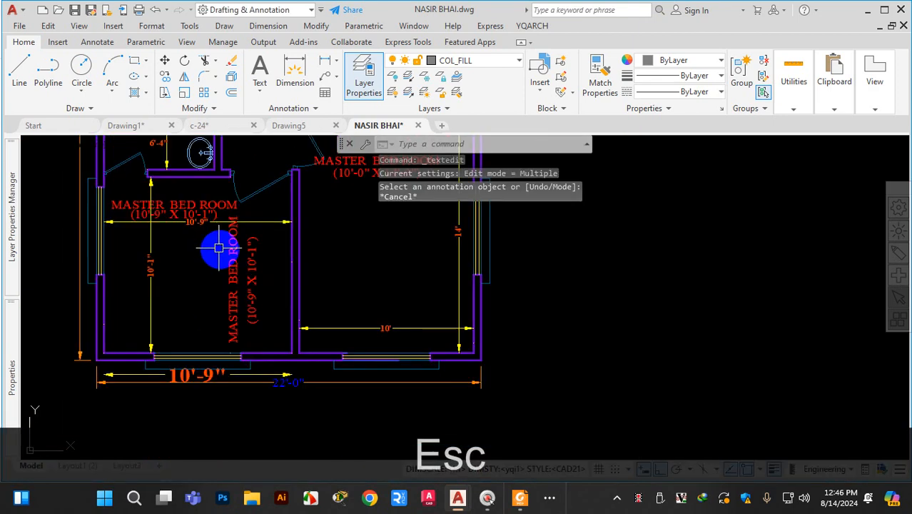
scroll(107, 243, up, 4)
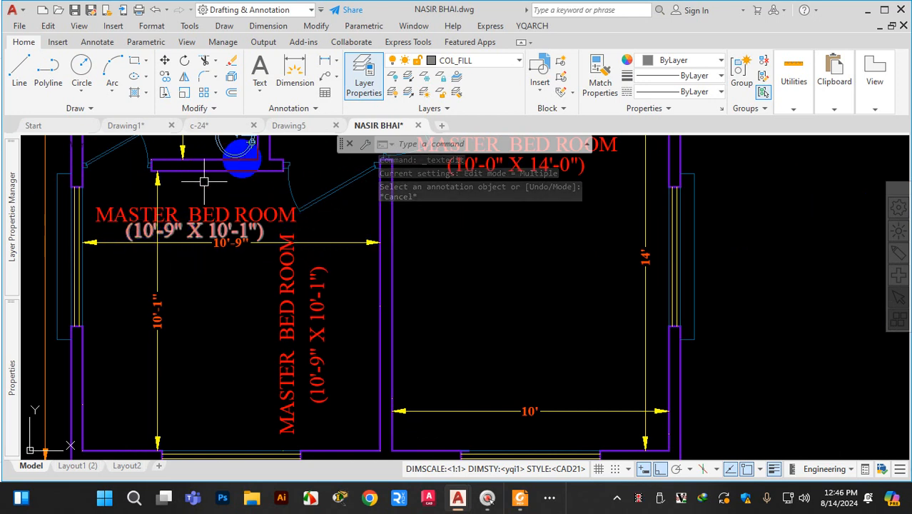
click(204, 126)
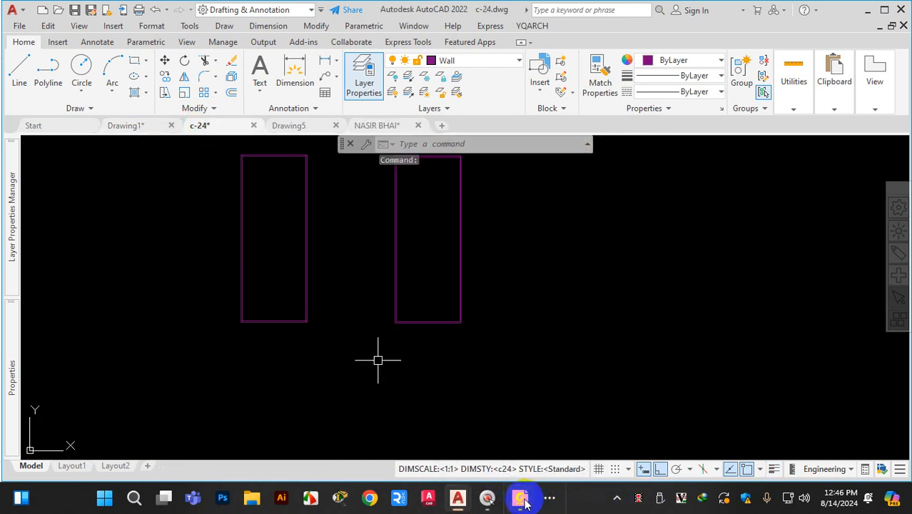
click(522, 499)
key(ctrl+1)
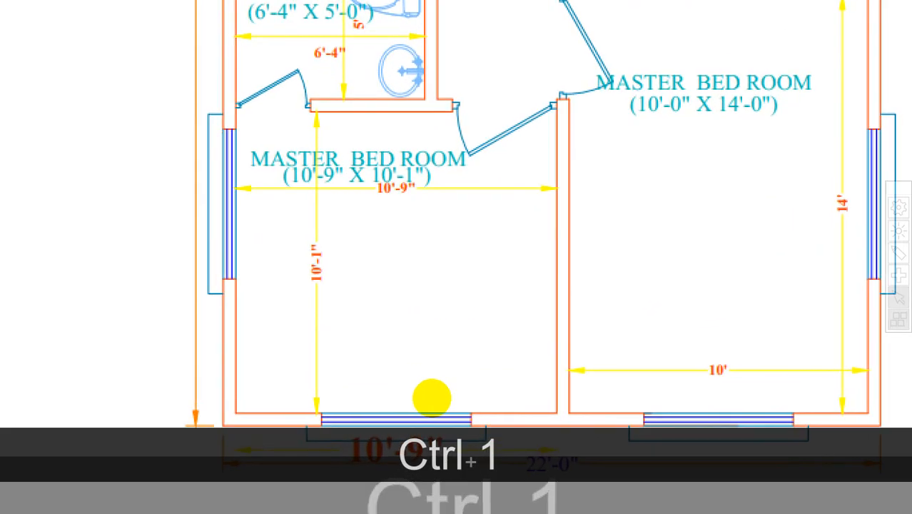
- Trace the bedroom's vertical span and upper wall line across both bedrooms with freehand markup, circle the 10'-1" dimension, and leave the markup view
drag(503, 391, 463, 61)
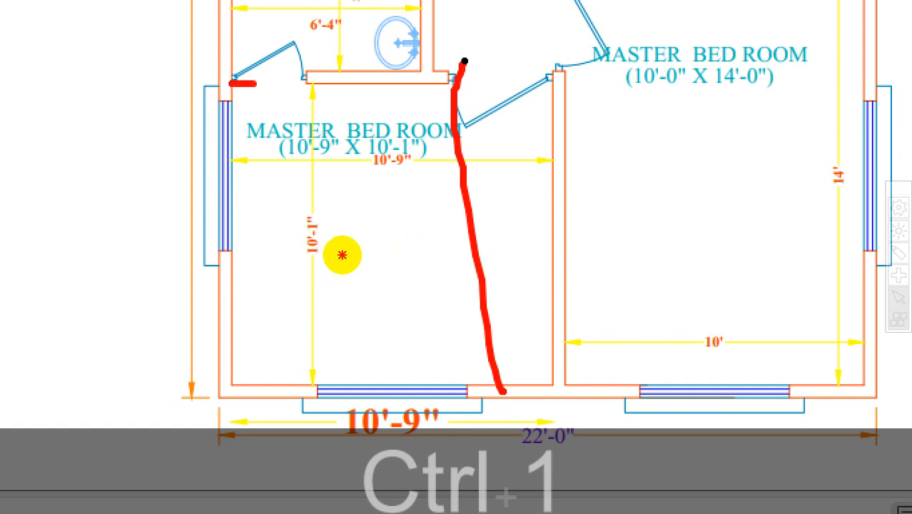
drag(256, 83, 612, 87)
mouse_move(312, 187)
mouse_down()
mouse_move(254, 264)
mouse_move(316, 221)
mouse_up()
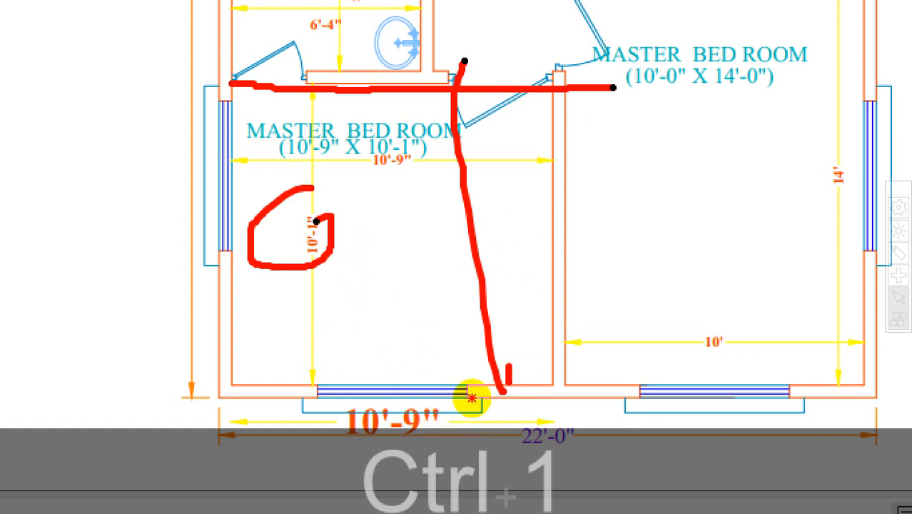
drag(508, 365, 499, 129)
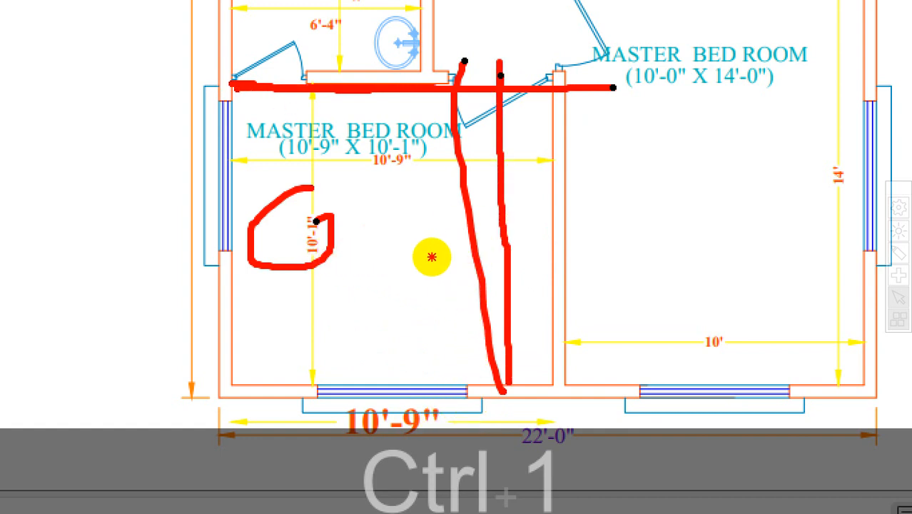
drag(539, 256, 625, 256)
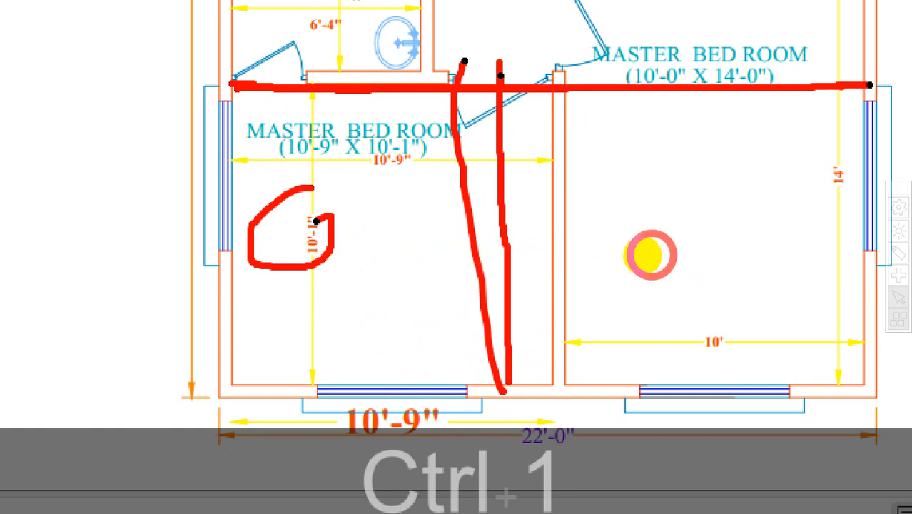
key(Escape)
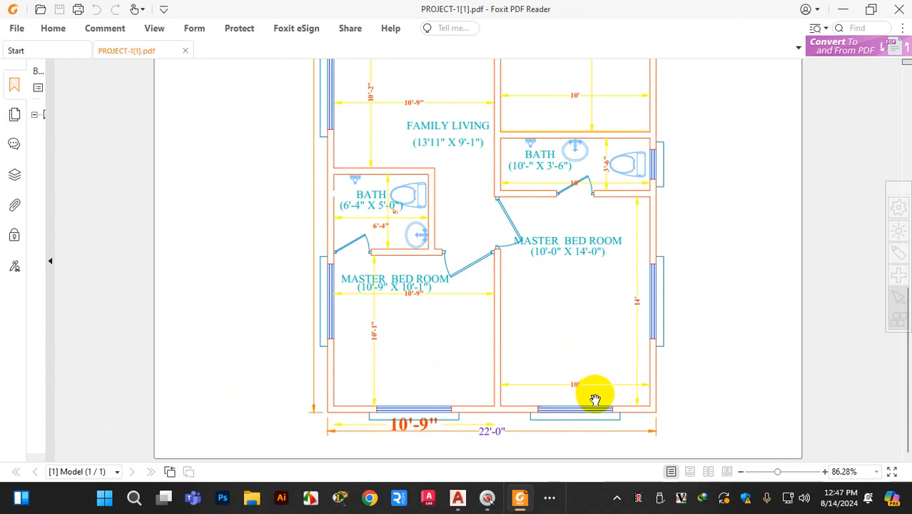
- Mark up the 10'-0" X 14'-0" master bedroom's width and dividing wall, circle its 10' dimension, leave the markup view, and review the adjoining rooms
key(ctrl+1)
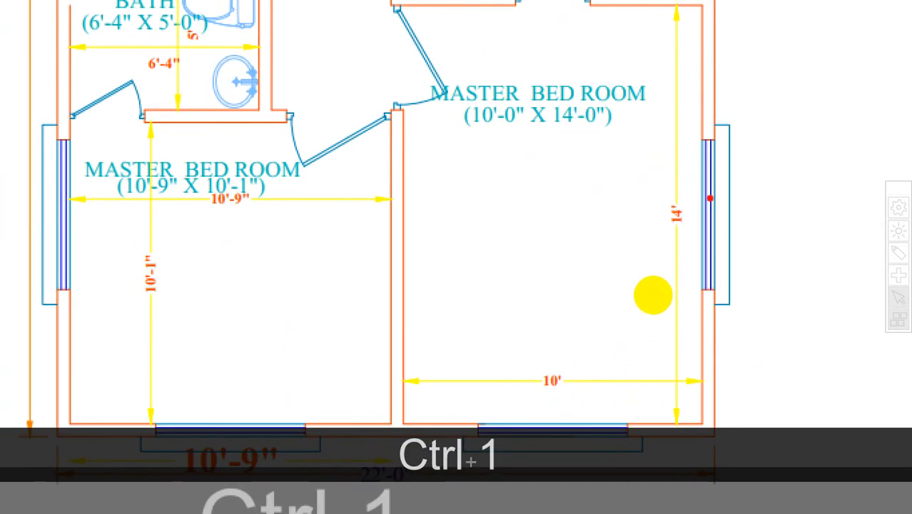
drag(645, 254, 497, 255)
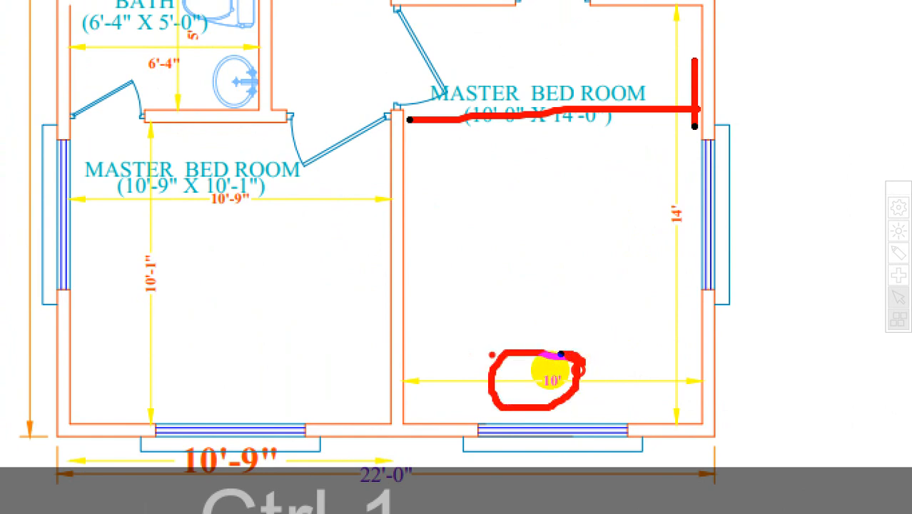
mouse_move(407, 426)
mouse_down()
mouse_move(423, 159)
mouse_move(448, 2)
mouse_up()
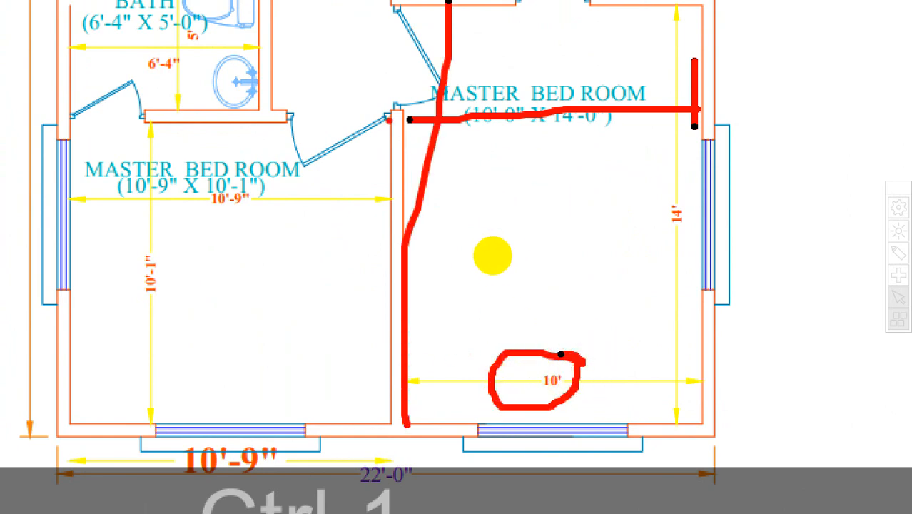
key(Escape)
scroll(550, 322, up, 5)
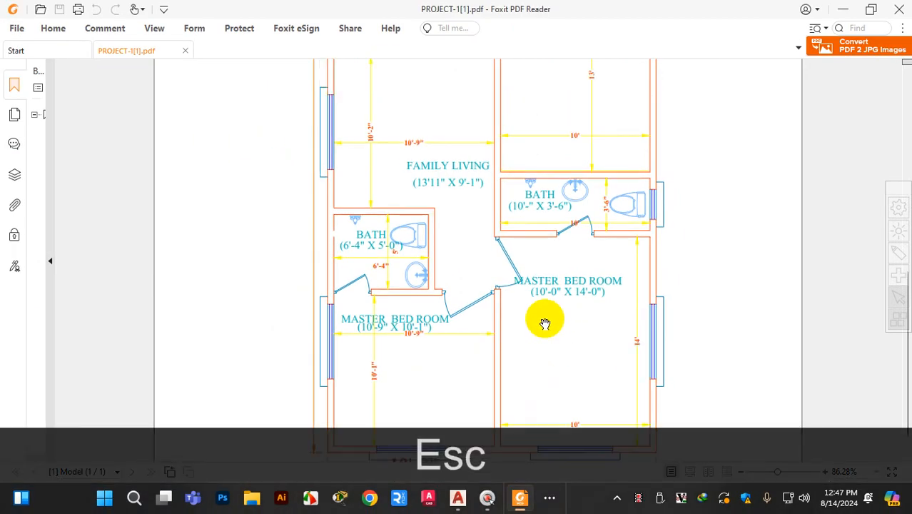
scroll(545, 324, up, 1)
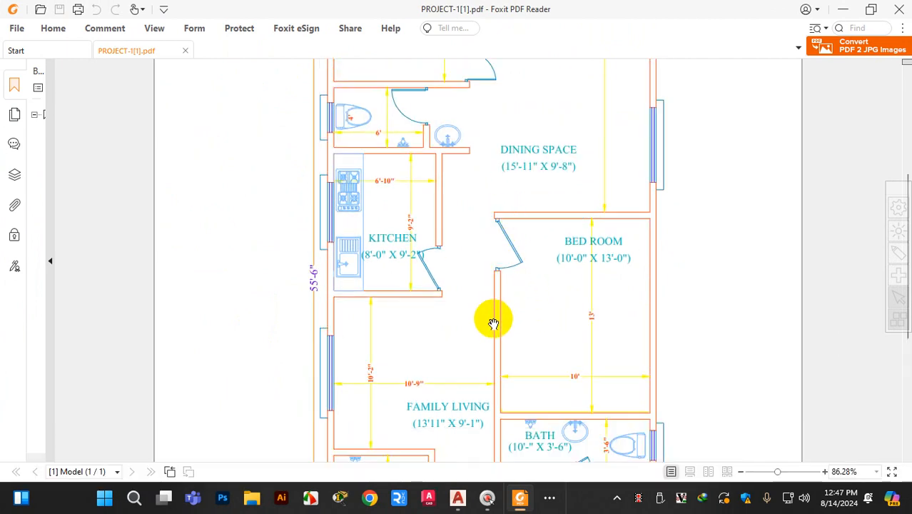
scroll(503, 277, down, 3)
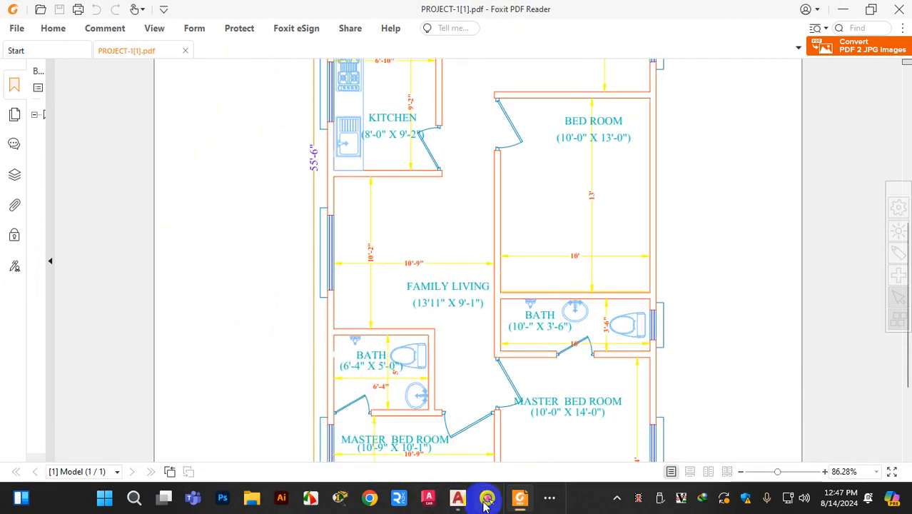
- Switch to AutoCAD, return to c-24.dwg, and examine the lower walls of the two house outlines
mouse_move(464, 504)
click(671, 432)
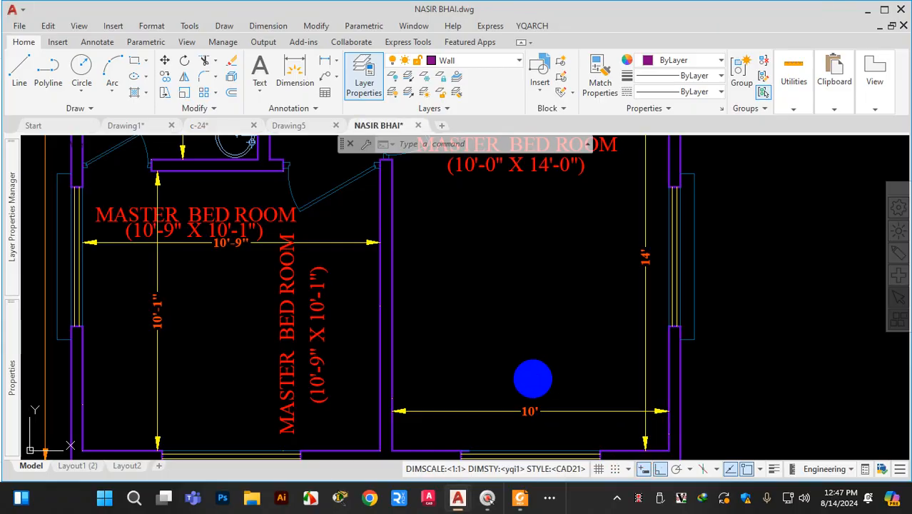
click(211, 129)
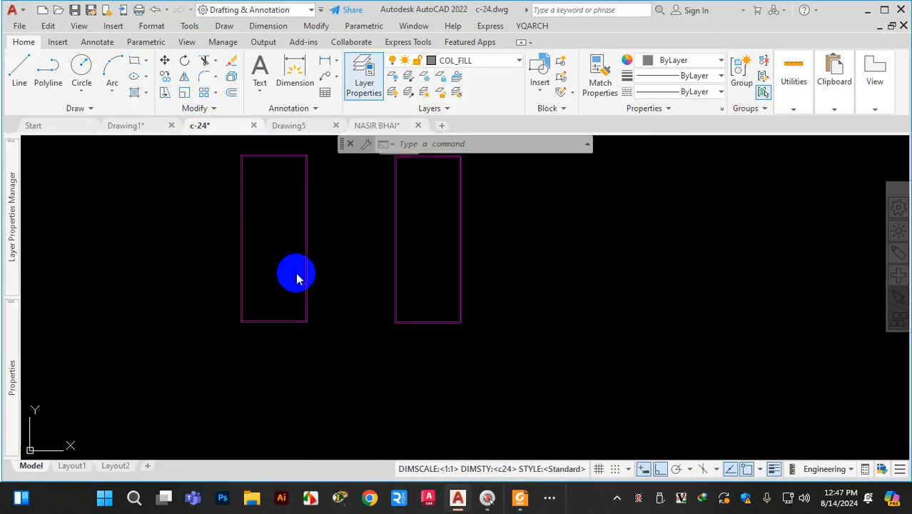
scroll(296, 289, down, 3)
scroll(372, 286, up, 5)
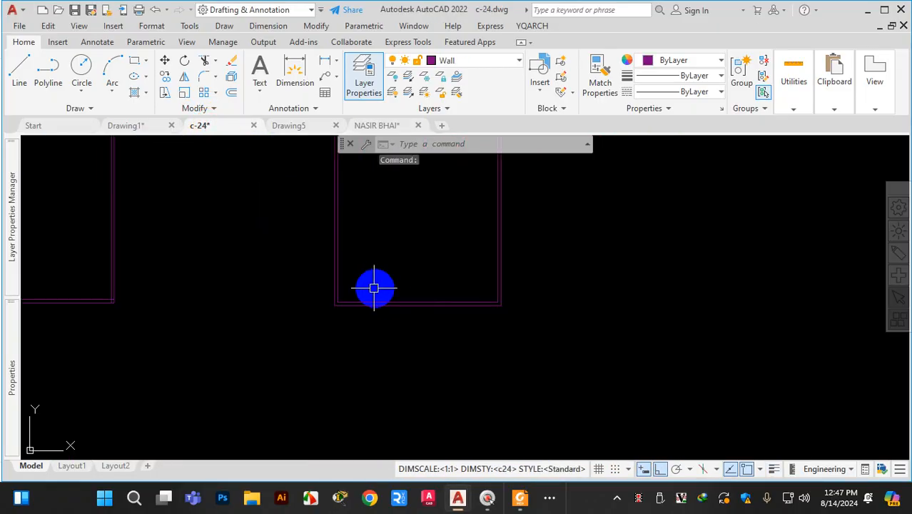
scroll(374, 288, down, 5)
scroll(395, 312, up, 2)
scroll(389, 291, up, 2)
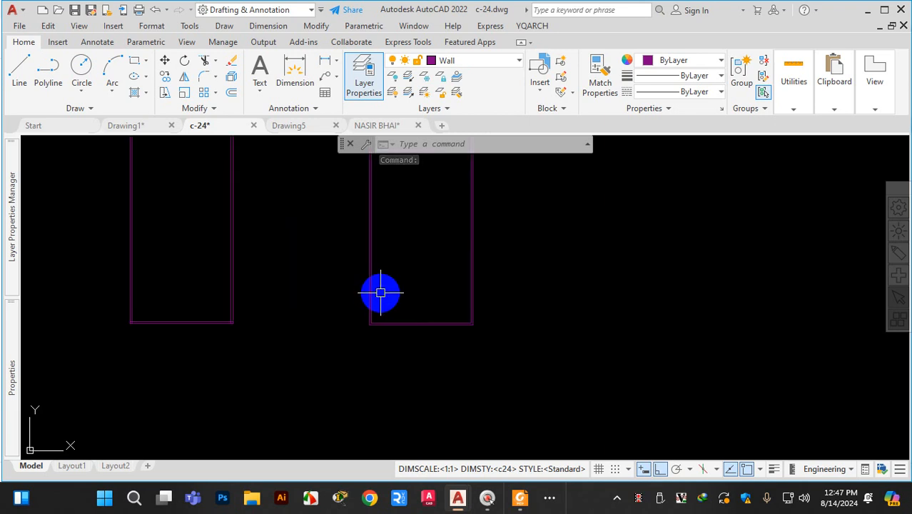
scroll(253, 312, down, 2)
scroll(303, 289, up, 3)
scroll(383, 396, down, 1)
scroll(383, 396, down, 2)
scroll(316, 401, up, 2)
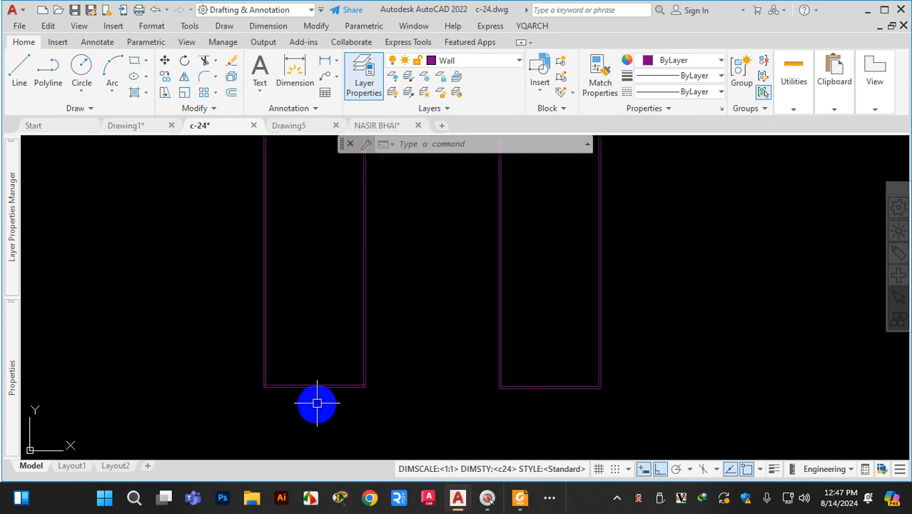
scroll(316, 400, up, 7)
scroll(445, 347, down, 7)
scroll(448, 343, up, 4)
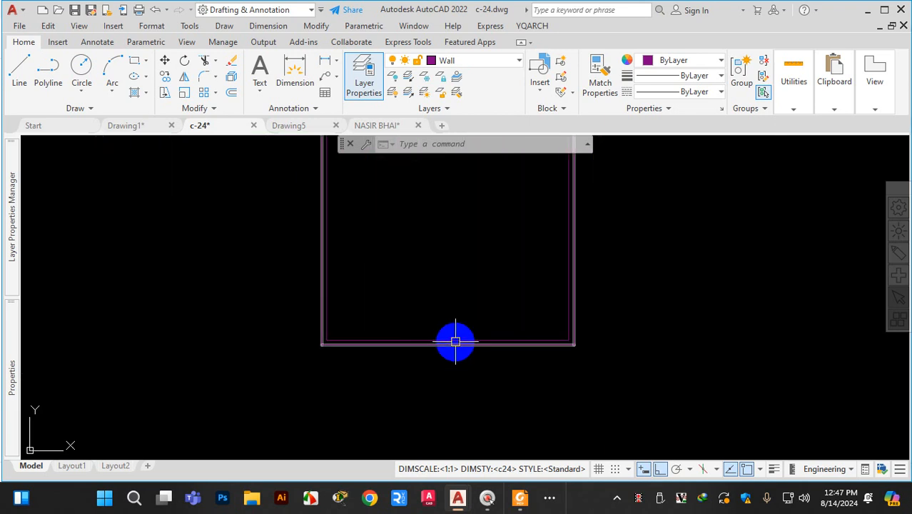
scroll(401, 356, down, 9)
scroll(383, 340, up, 10)
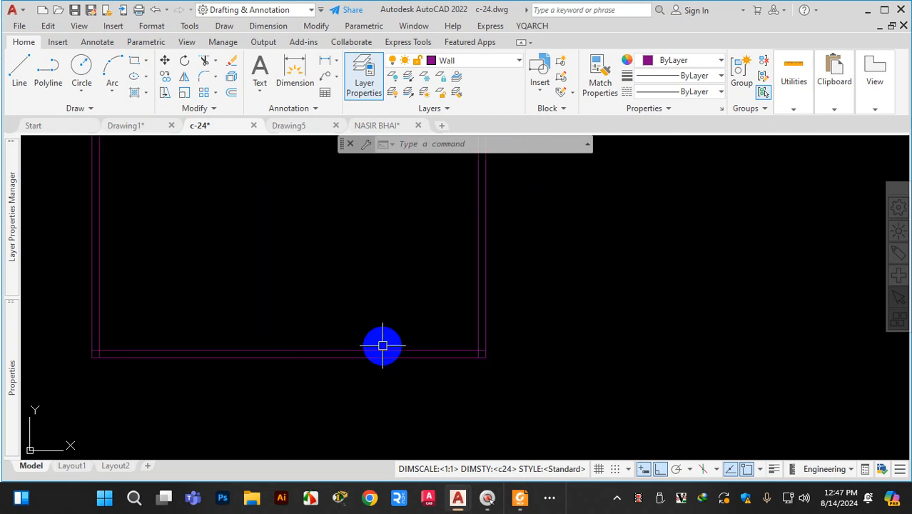
- Offset the inner bottom wall line of the left house outline 10'-1" upward
text(o)
key(Return)
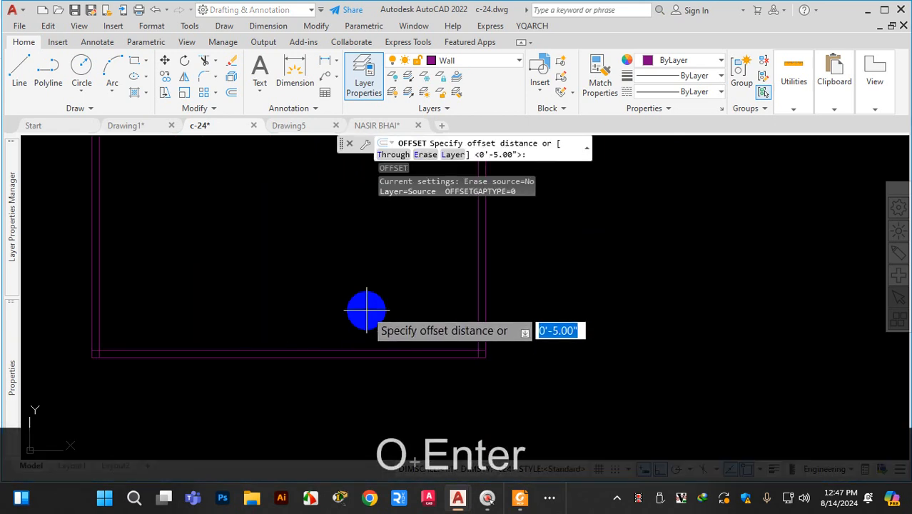
scroll(300, 314, down, 2)
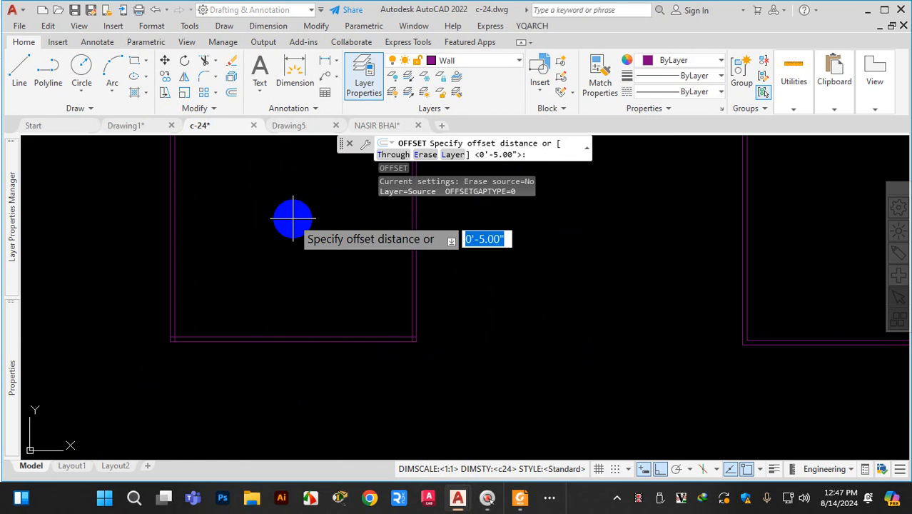
scroll(300, 254, down, 2)
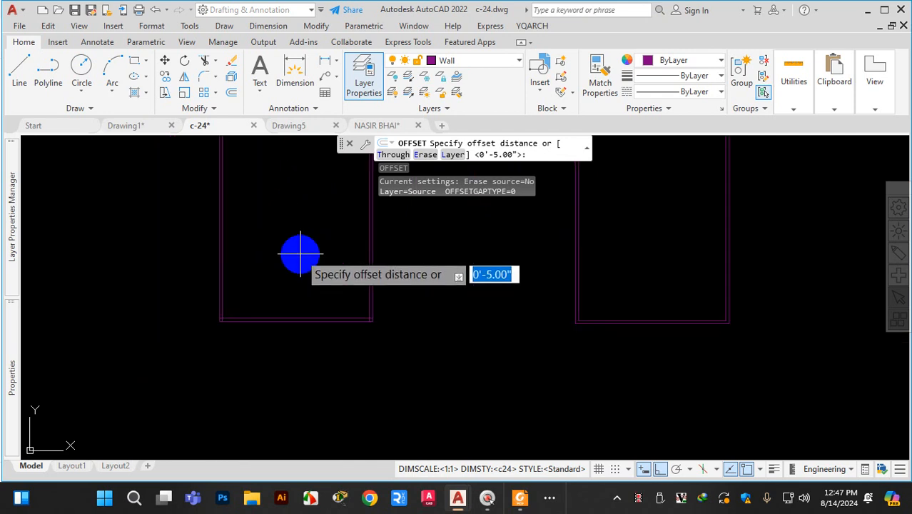
text(10)
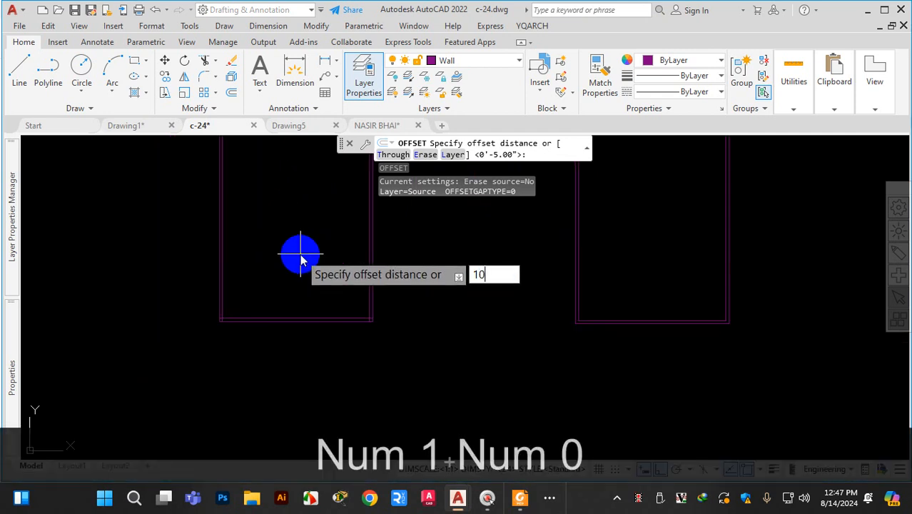
text('1)
key(Return)
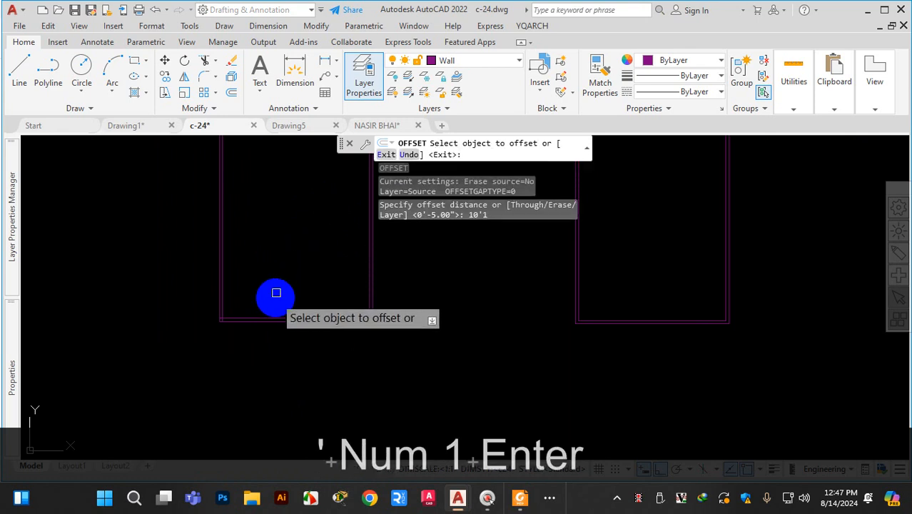
scroll(279, 300, up, 3)
click(277, 358)
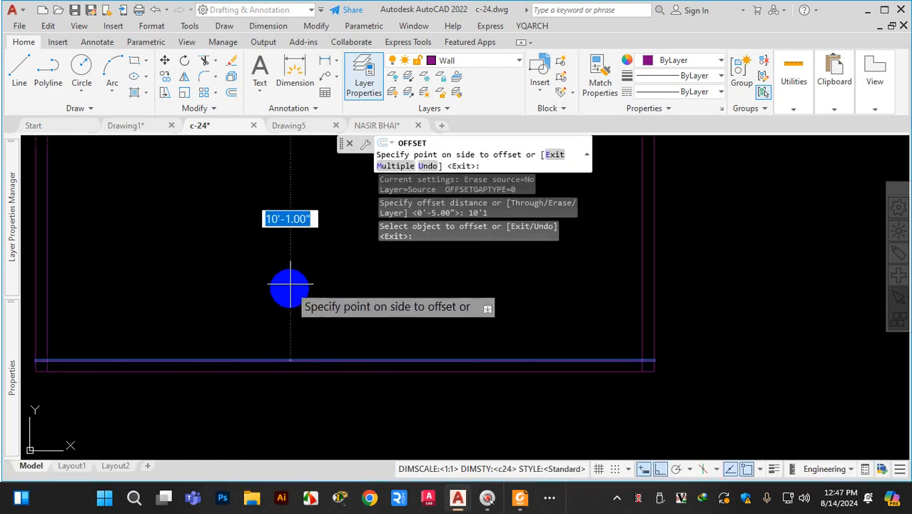
scroll(275, 240, down, 3)
click(279, 256)
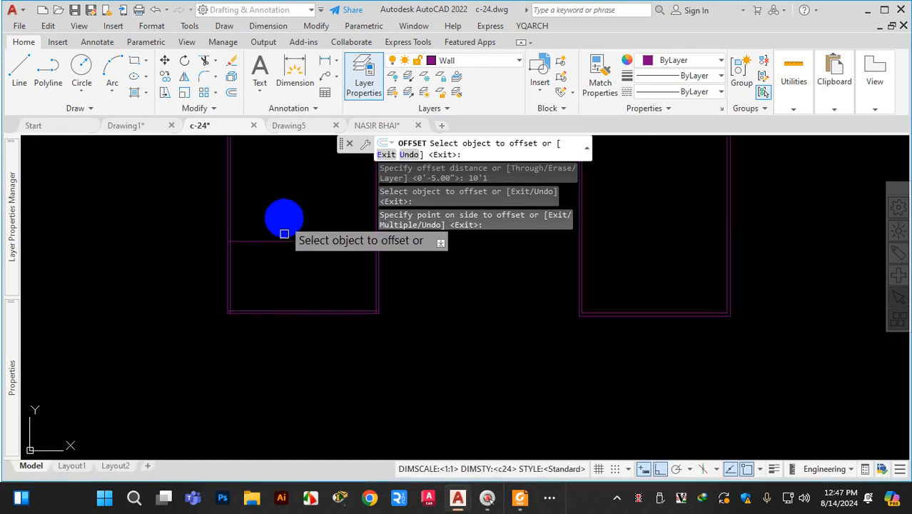
- Offset the bedroom's upper boundary line 5" upward to form the horizontal partition wall
scroll(283, 255, up, 3)
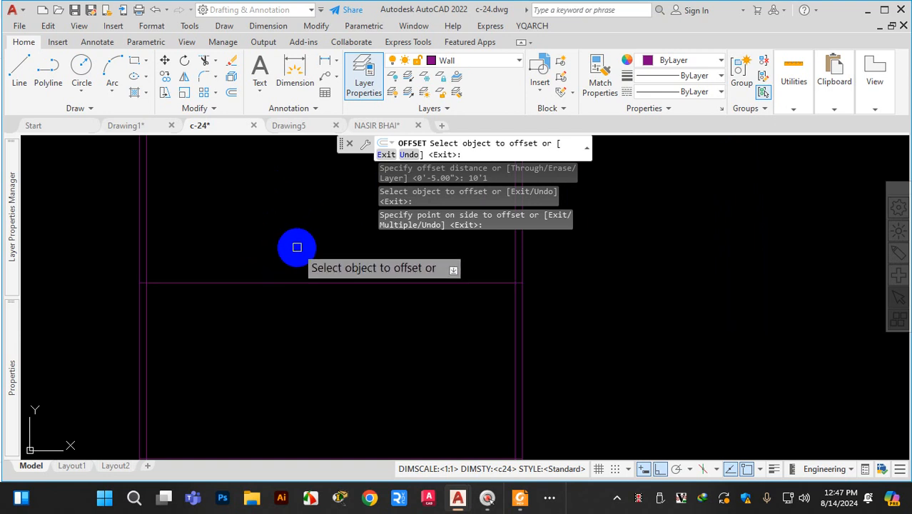
scroll(289, 268, up, 2)
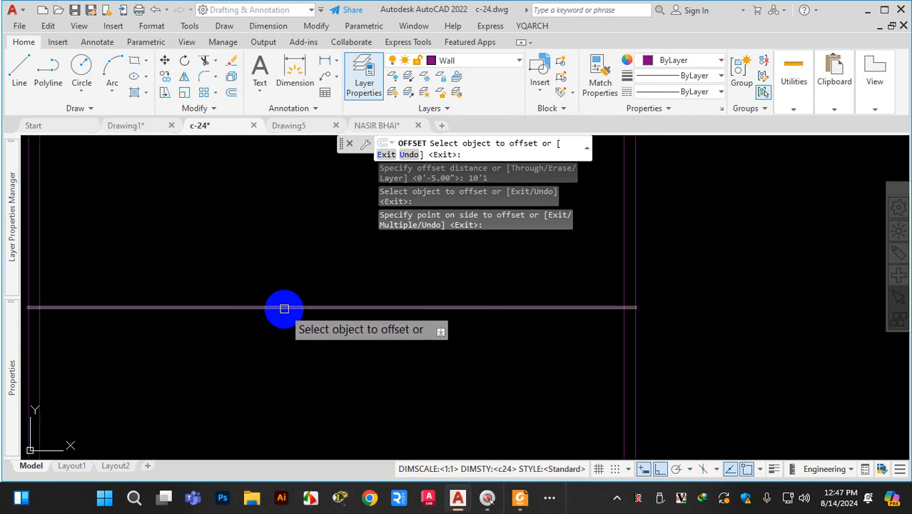
click(285, 307)
scroll(282, 265, down, 2)
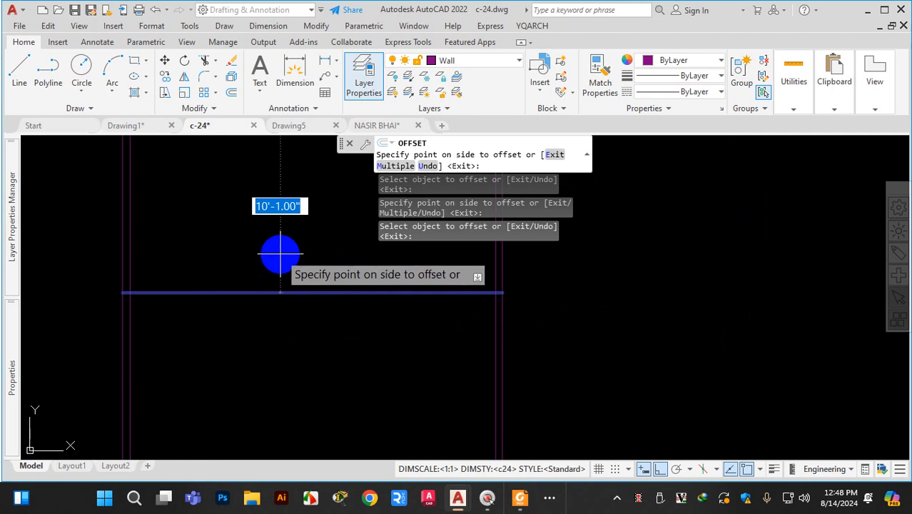
text(5)
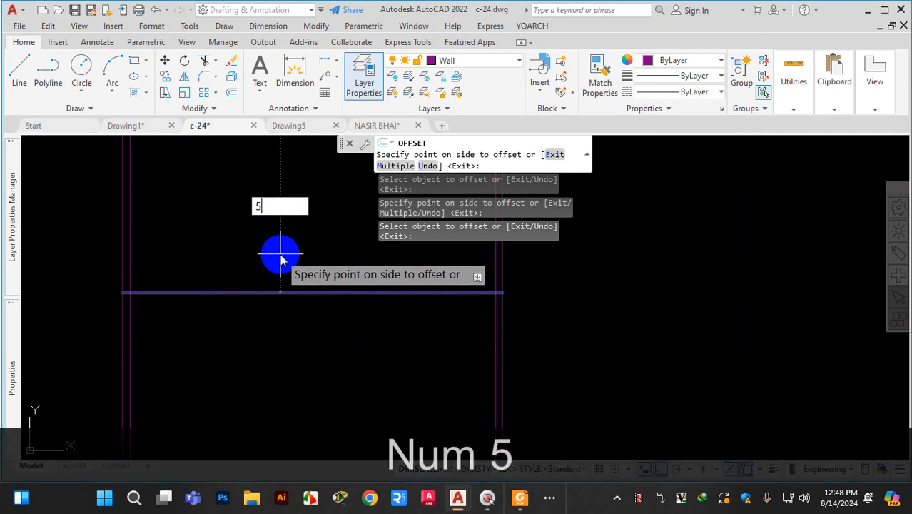
key(Return)
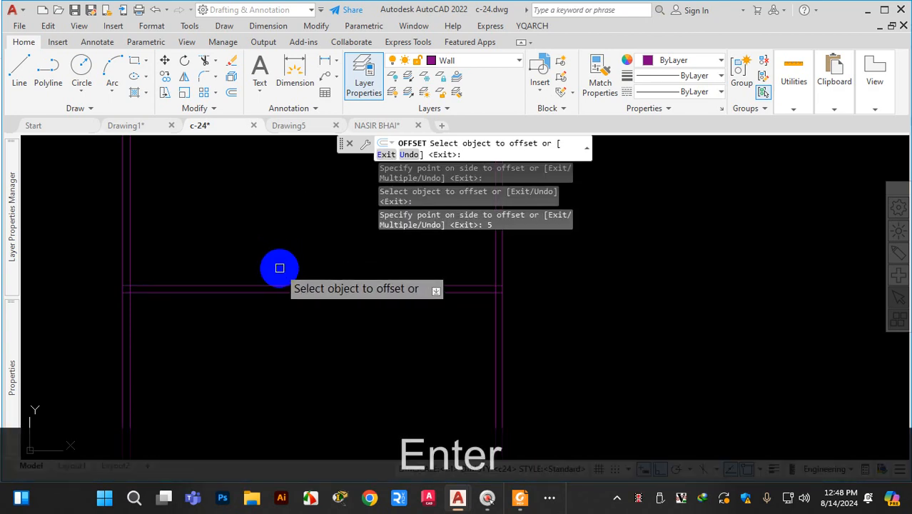
- Offset the inner line of the left house outline's right wall 10' inward to set the right bedroom's width
scroll(279, 268, down, 5)
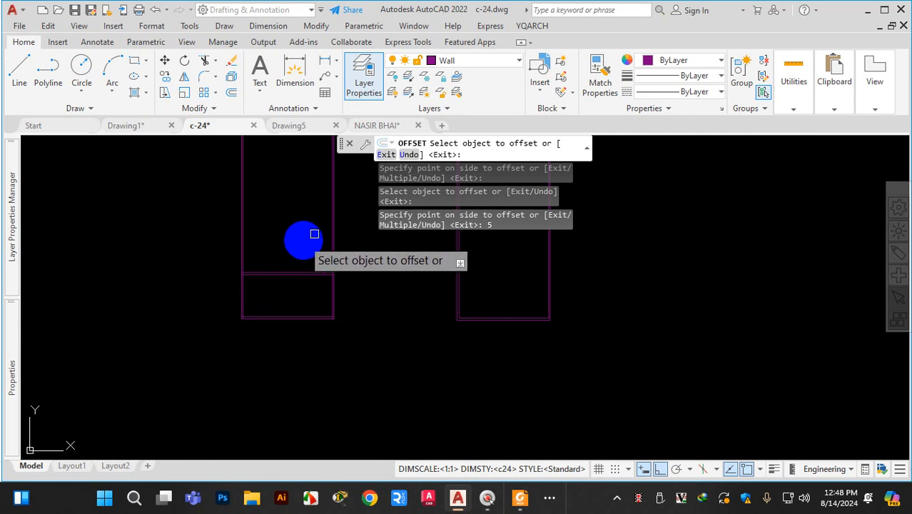
scroll(300, 278, down, 5)
scroll(302, 277, up, 5)
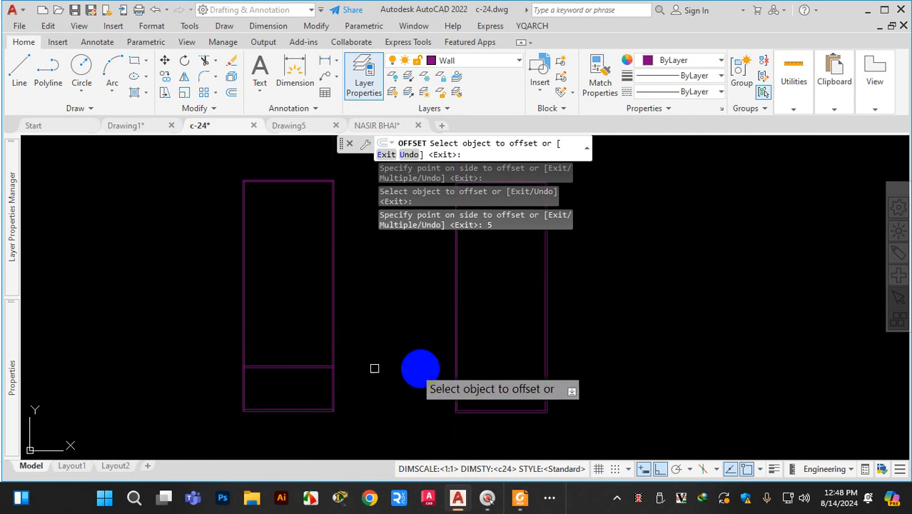
scroll(330, 314, up, 3)
scroll(349, 278, up, 4)
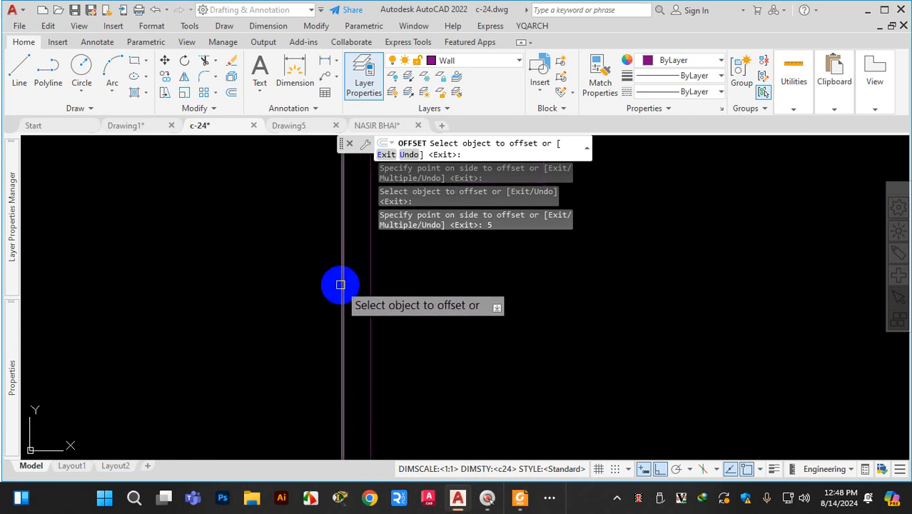
click(340, 285)
scroll(264, 278, down, 4)
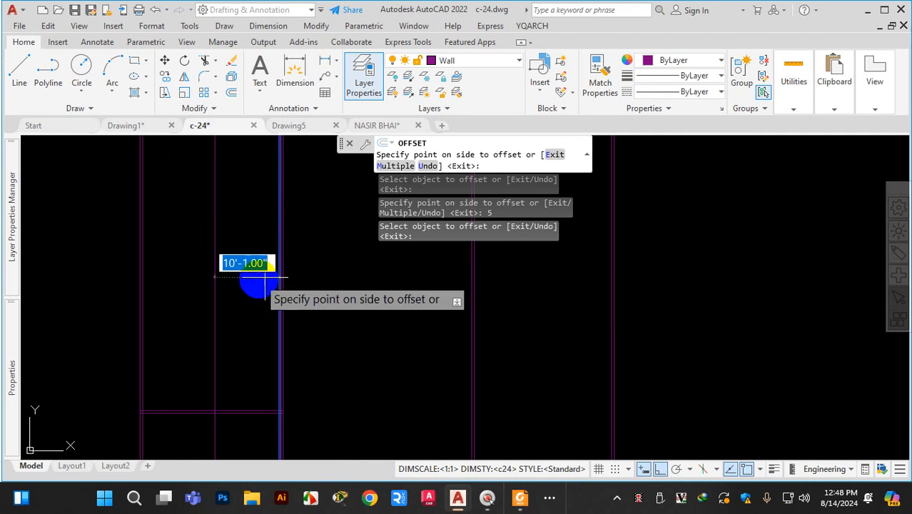
scroll(258, 278, up, 2)
scroll(240, 271, down, 2)
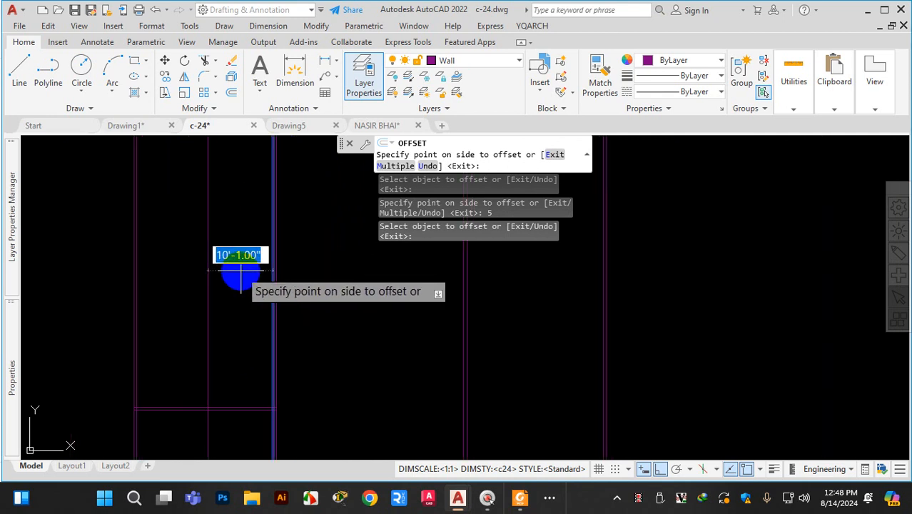
text(10)
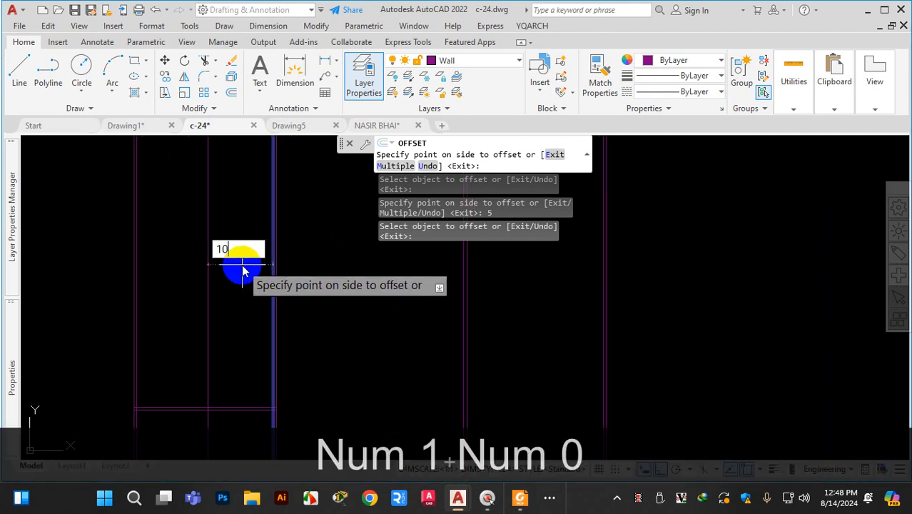
text(')
key(Return)
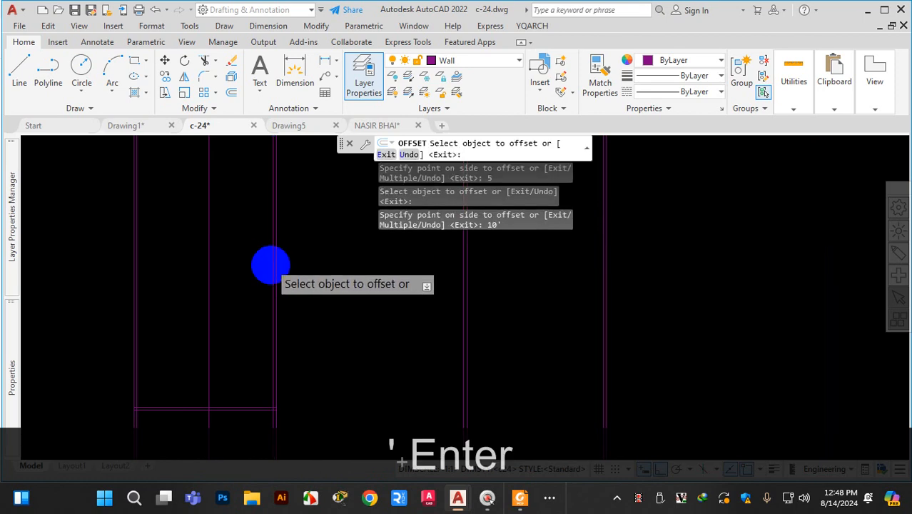
- Check the wall between the two master bedrooms in the Foxit PDF plan and return to c-24.dwg in AutoCAD
scroll(260, 260, down, 4)
scroll(230, 303, up, 4)
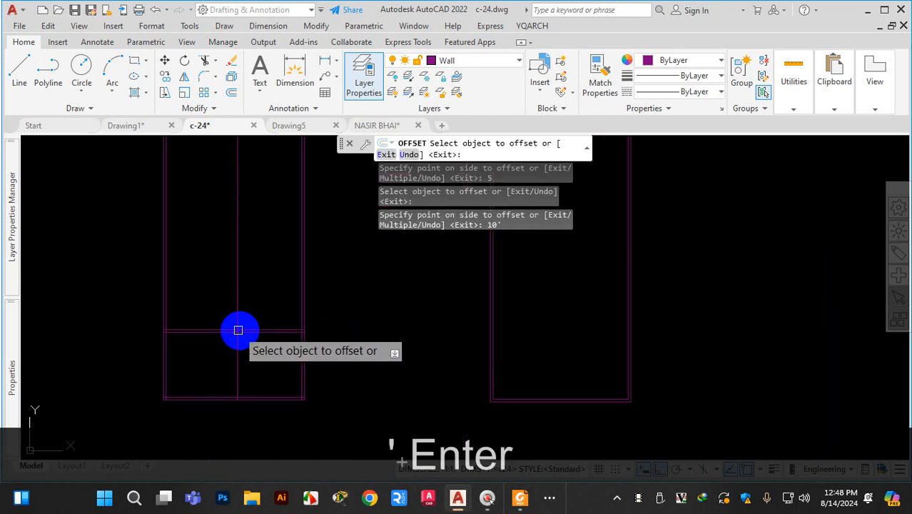
click(520, 503)
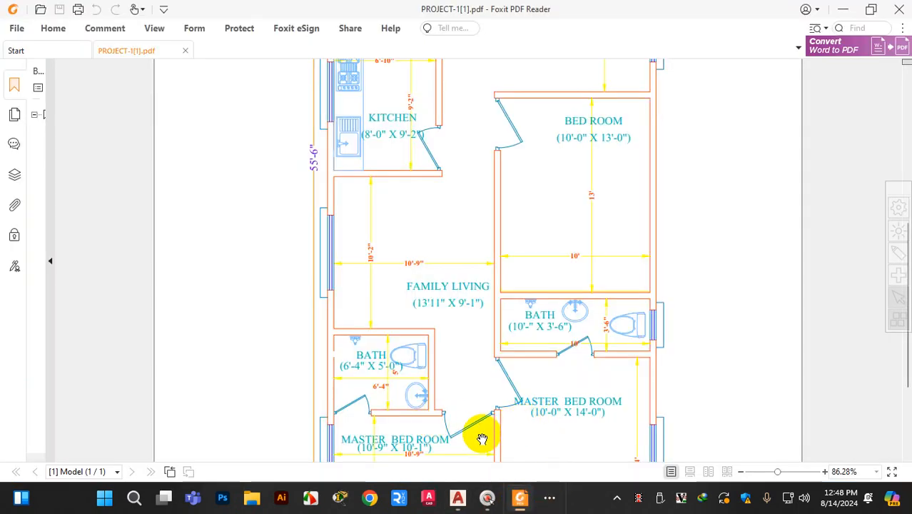
mouse_move(459, 504)
click(407, 427)
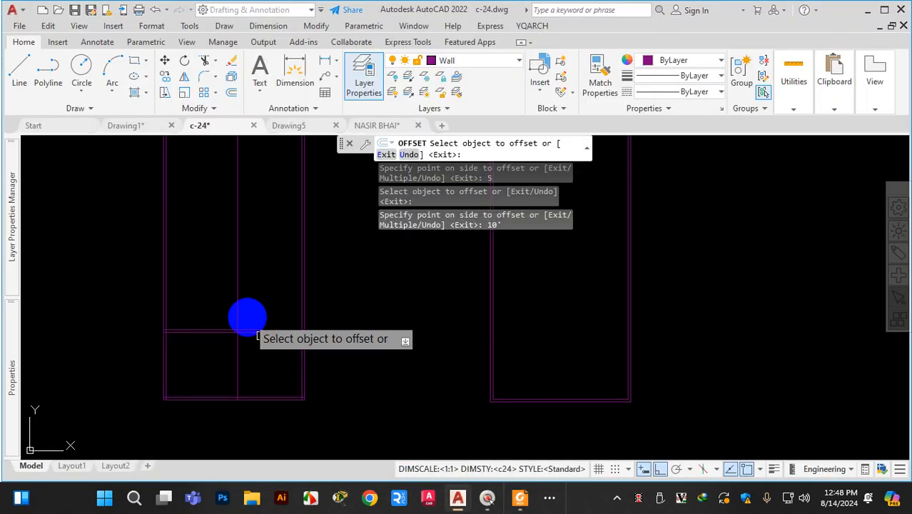
- Offset the right bedroom's left boundary line 5" to the left to form the vertical wall between the two master bedrooms
click(239, 265)
scroll(265, 271, up, 2)
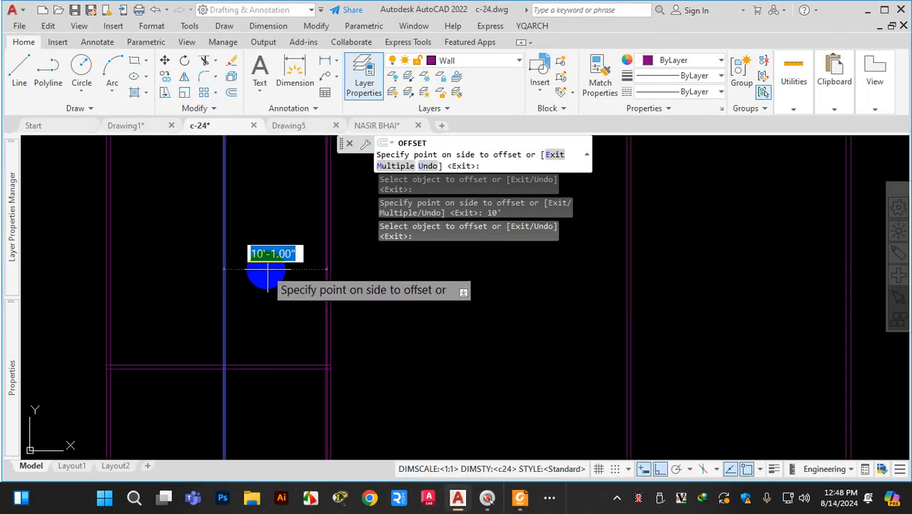
scroll(205, 279, down, 1)
scroll(128, 279, up, 2)
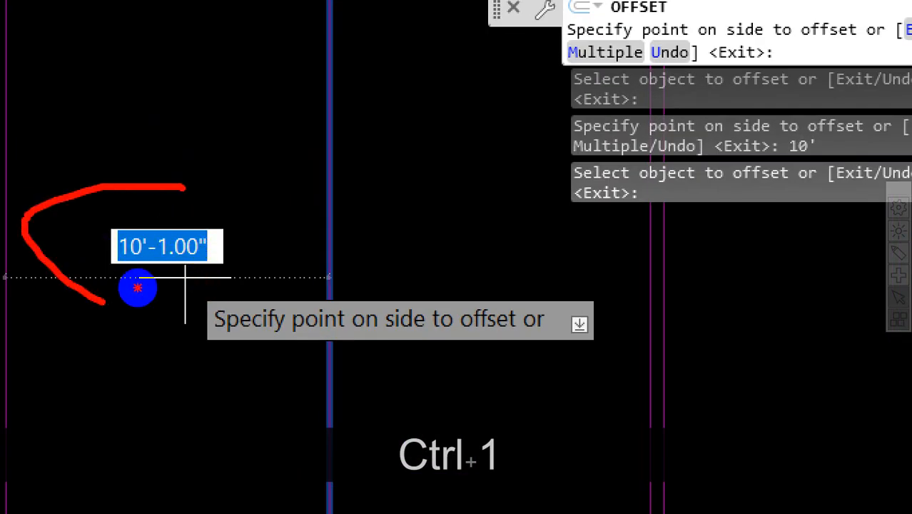
drag(153, 242, 216, 255)
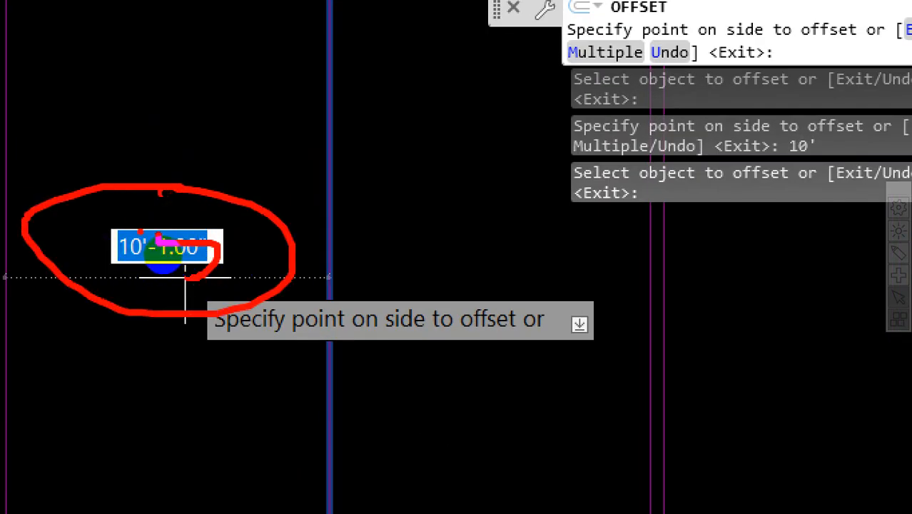
drag(141, 230, 267, 190)
key(Escape)
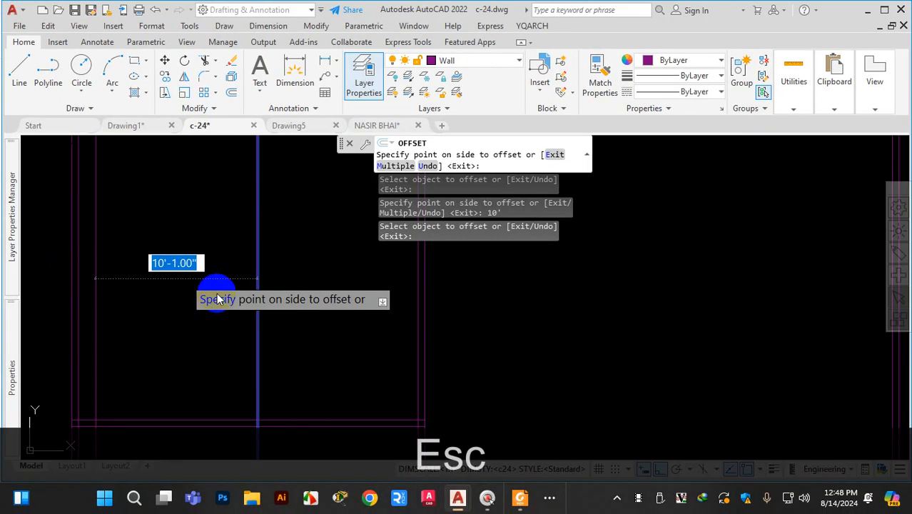
text(5)
key(Return)
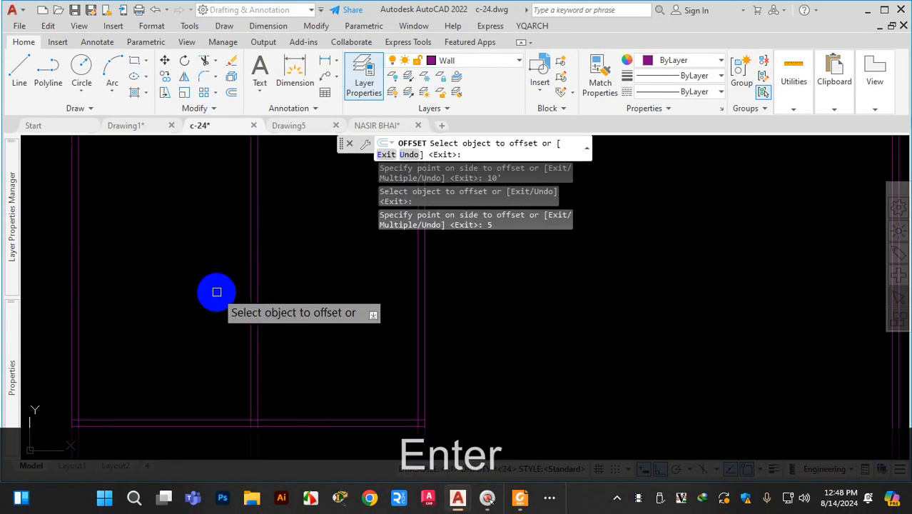
- Check the walls around the master bedrooms and the left bath in the Foxit PDF plan, and return to c-24.dwg in AutoCAD
scroll(239, 367, down, 5)
scroll(223, 338, up, 4)
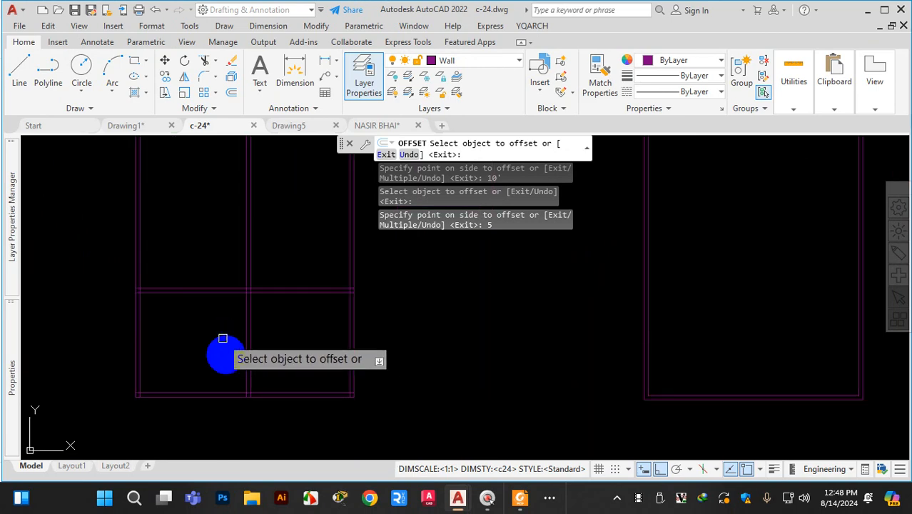
scroll(267, 314, down, 4)
mouse_move(519, 500)
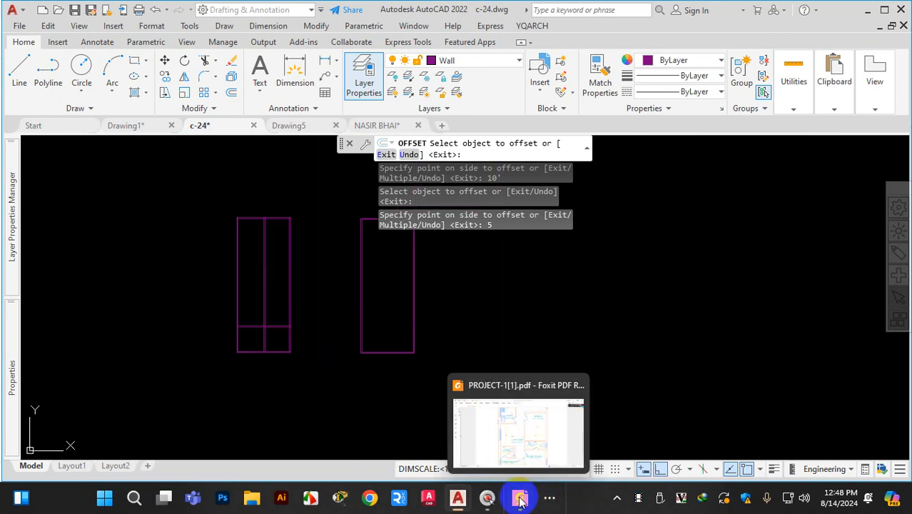
click(528, 457)
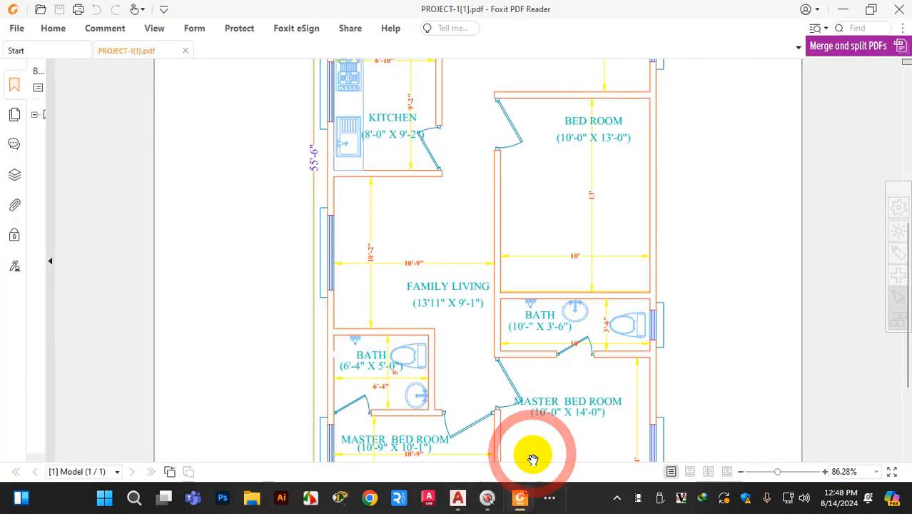
scroll(532, 371, down, 2)
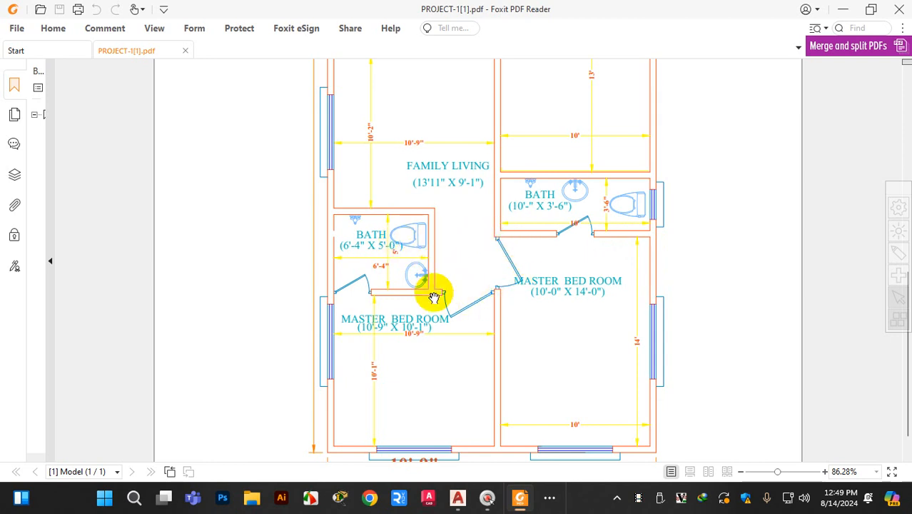
mouse_move(458, 500)
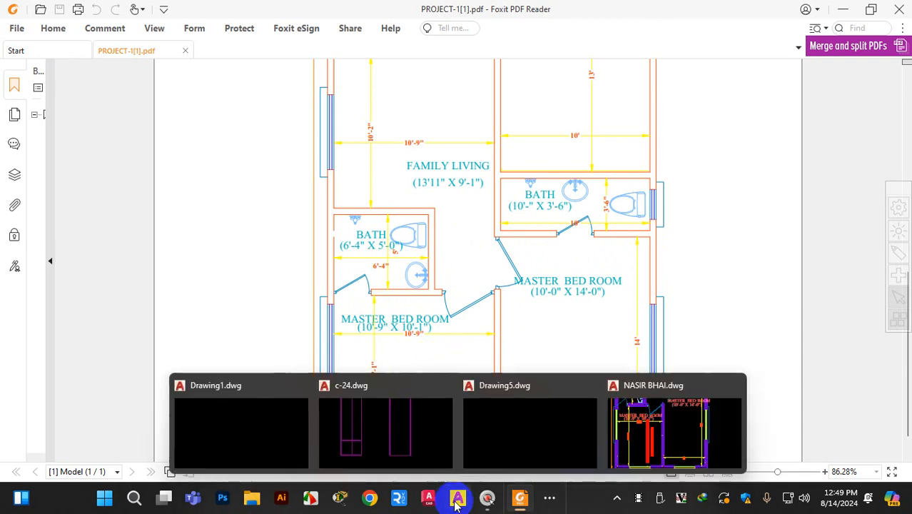
click(427, 437)
key(Escape)
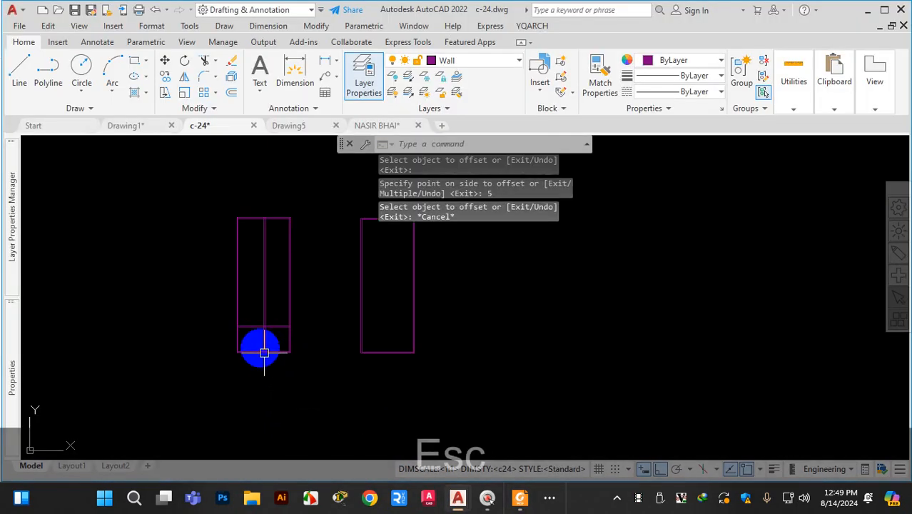
- Check in the Foxit PDF plan whether the left master bedroom's upper wall continues across the right master bedroom, and return to c-24.dwg in AutoCAD
scroll(259, 335, up, 4)
scroll(289, 355, down, 2)
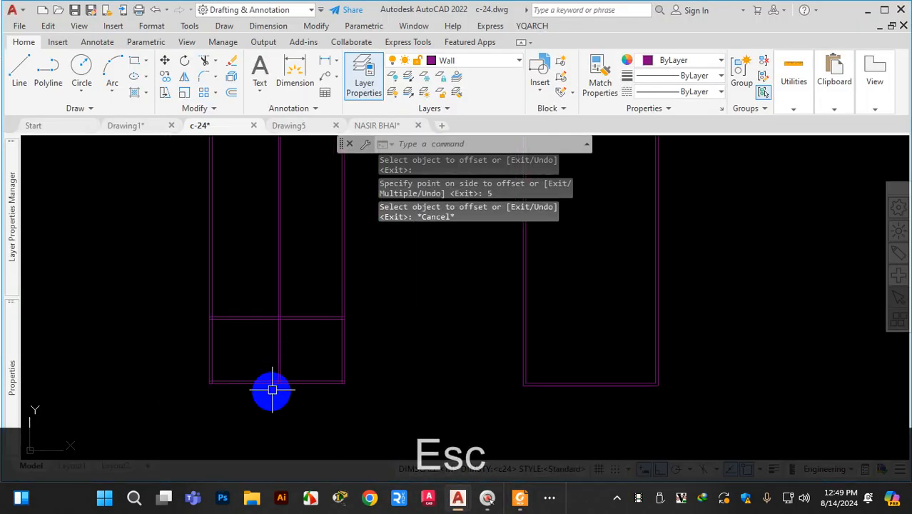
scroll(258, 361, up, 1)
scroll(363, 301, up, 2)
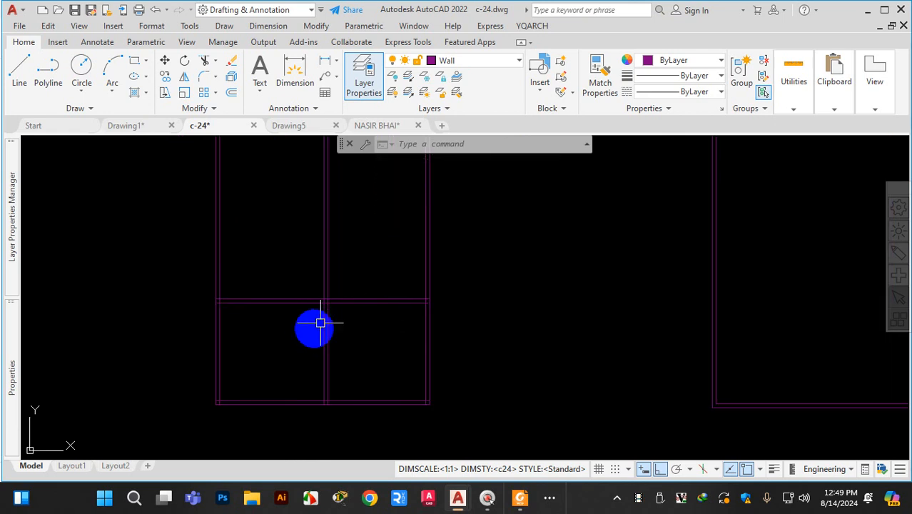
scroll(311, 317, up, 2)
click(534, 502)
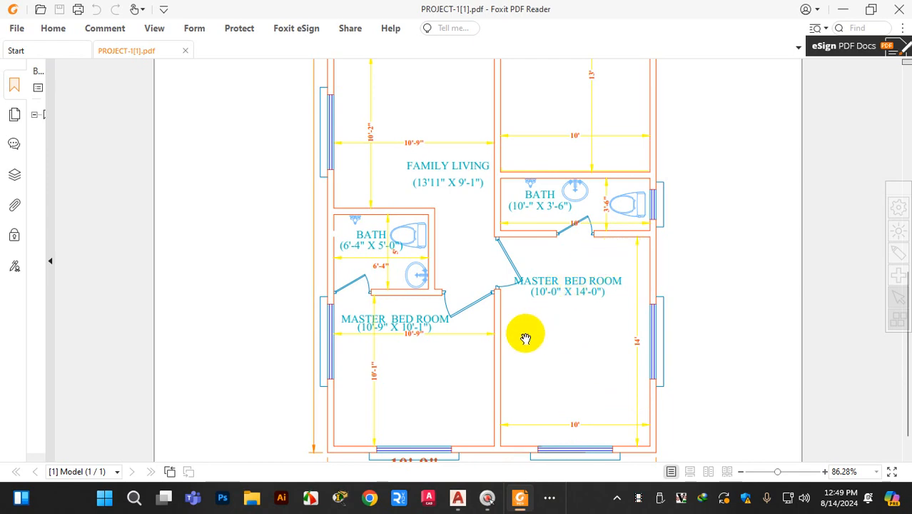
key(ctrl+1)
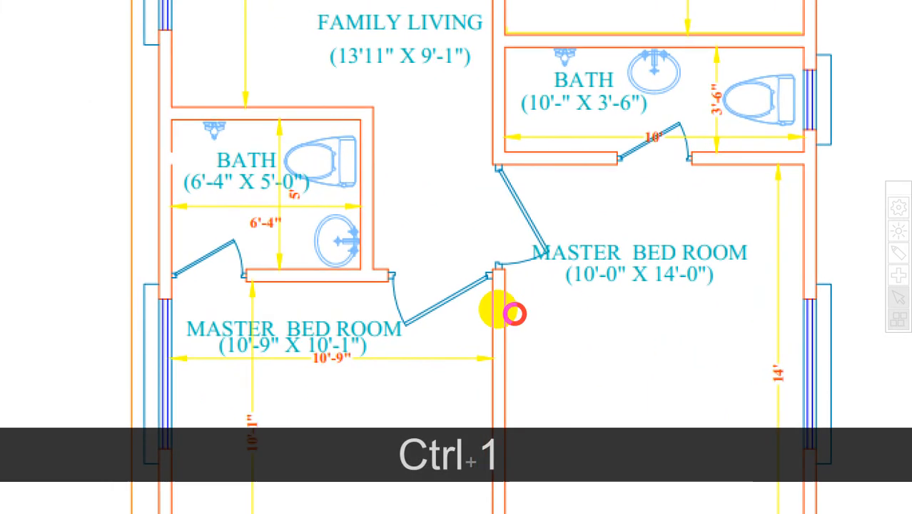
click(473, 303)
mouse_move(408, 287)
shift+mouse_down()
mouse_move(840, 285)
mouse_move(572, 270)
shift+mouse_up()
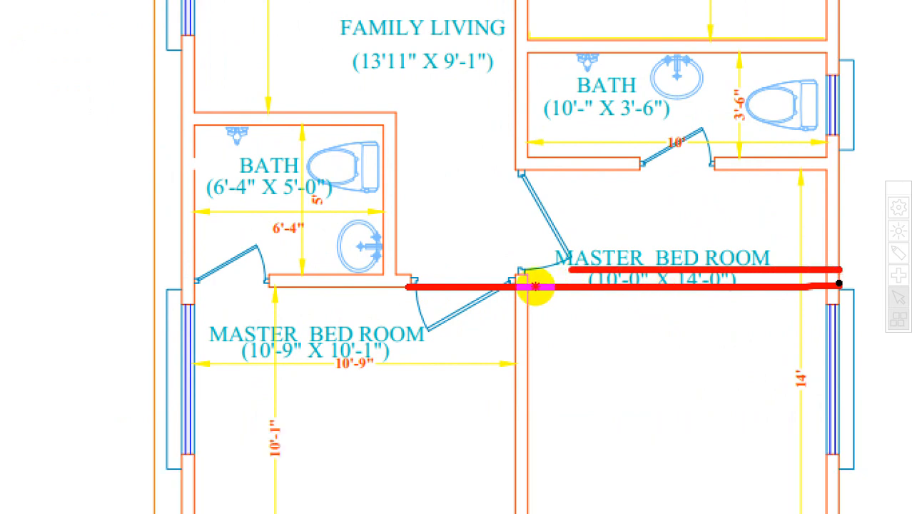
drag(686, 237, 602, 334)
drag(604, 228, 692, 328)
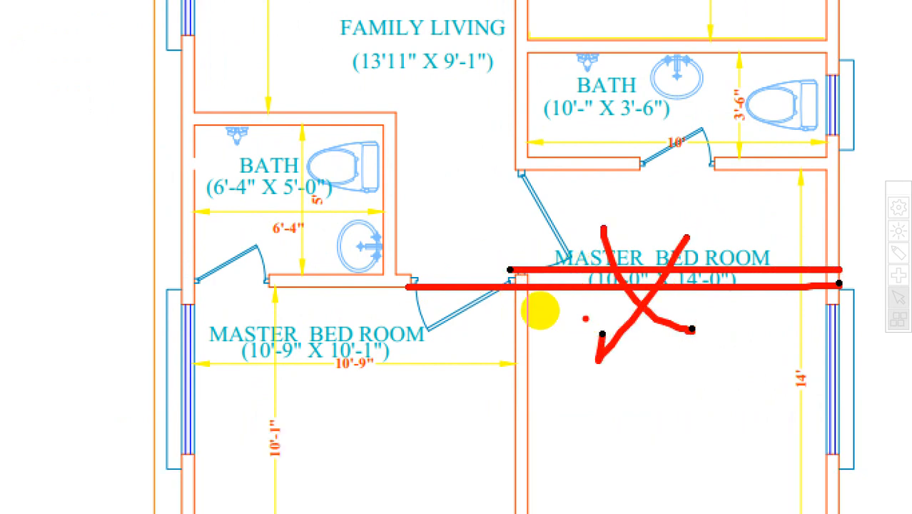
key(Escape)
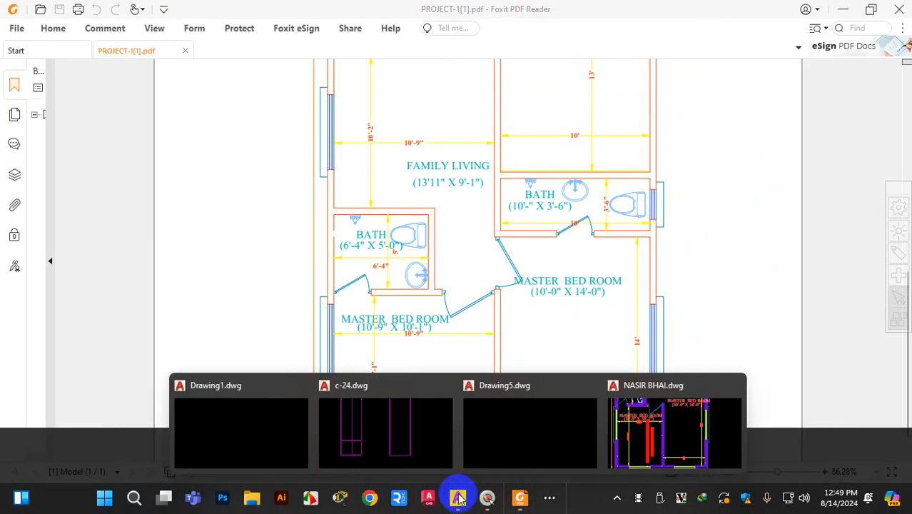
click(403, 446)
key(Escape)
- Trim both lines of the horizontal partition wall where they cross the right master bedroom
key(Escape)
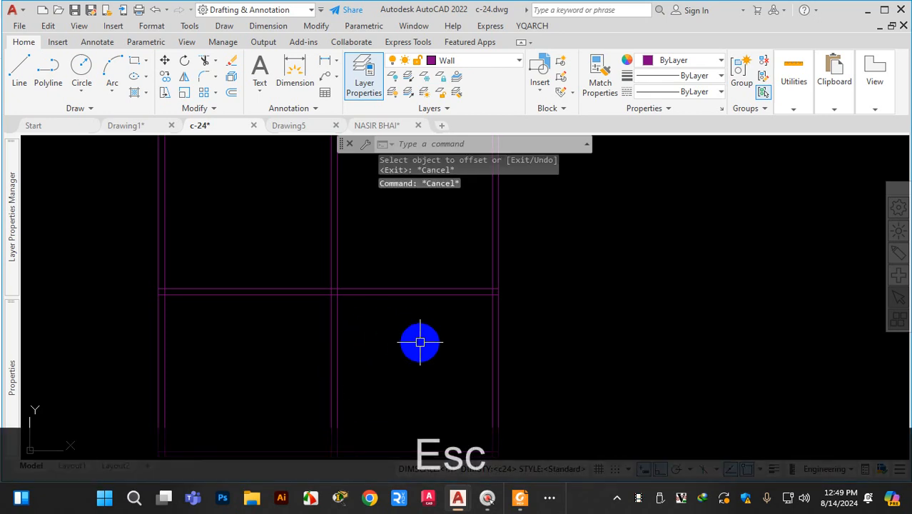
text(tr)
key(space)
mouse_move(418, 265)
mouse_down()
mouse_move(383, 347)
mouse_move(389, 342)
mouse_up()
key(Escape)
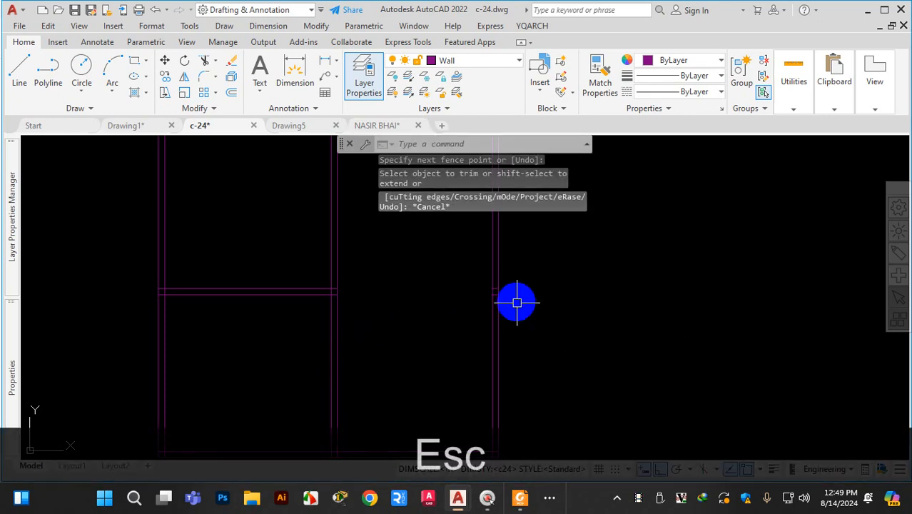
- Delete the two leftover partition line segments inside the left house outline's right outer wall
scroll(495, 274, down, 3)
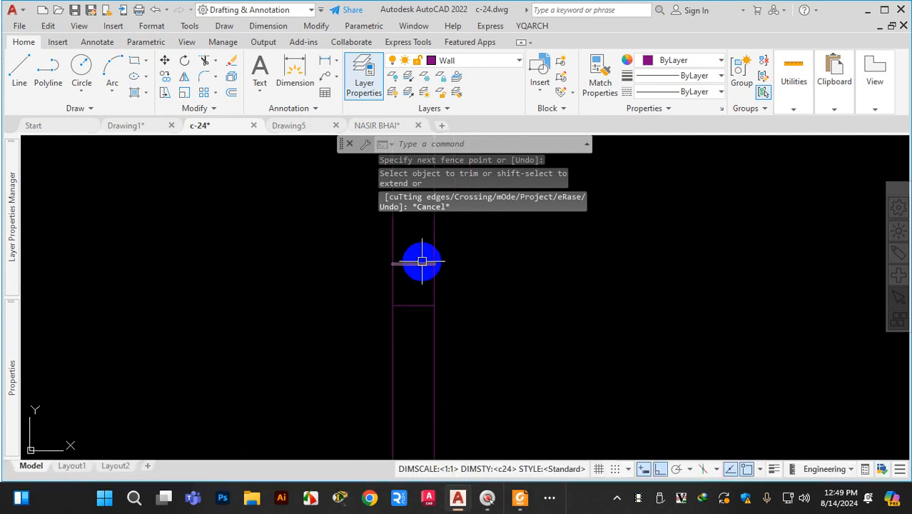
click(369, 241)
click(505, 346)
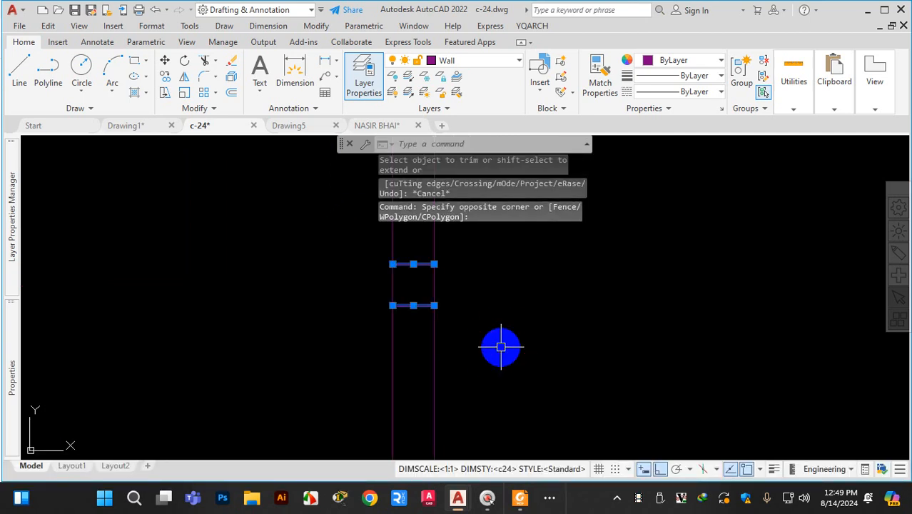
key(Delete)
- Examine the right house outline and select its inner wall line to check whether it is one joined polyline
scroll(357, 318, up, 3)
scroll(371, 320, down, 4)
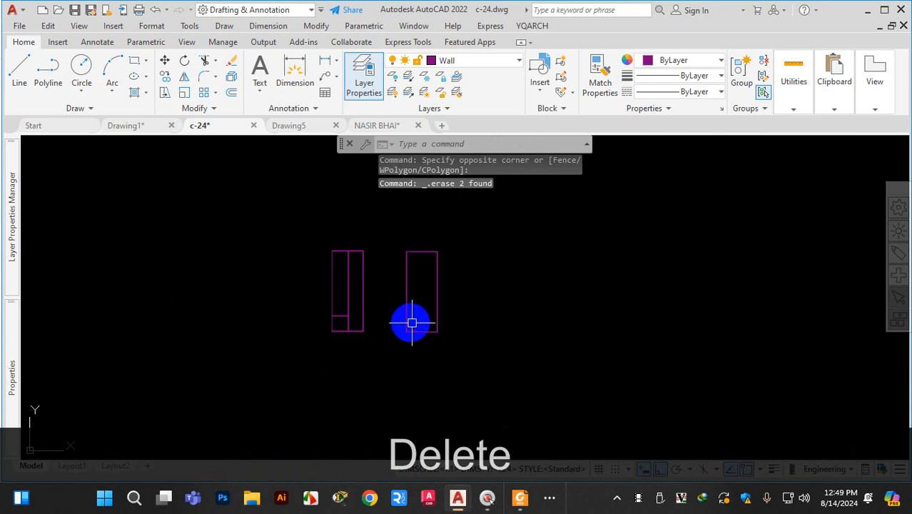
scroll(410, 323, up, 2)
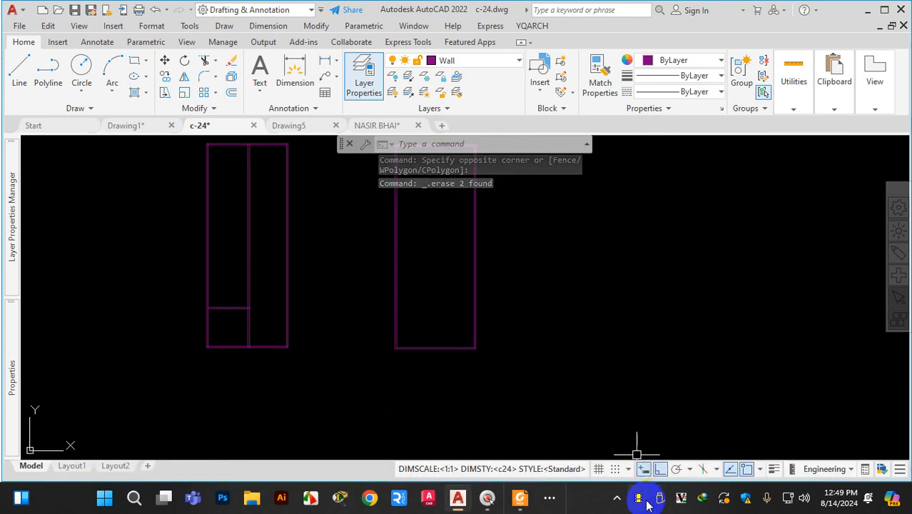
scroll(469, 318, up, 2)
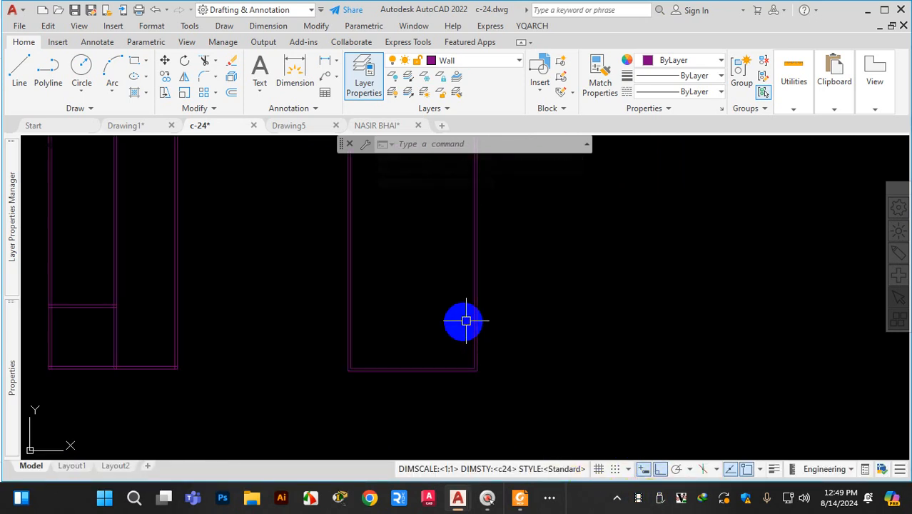
scroll(387, 264, down, 3)
scroll(363, 311, up, 4)
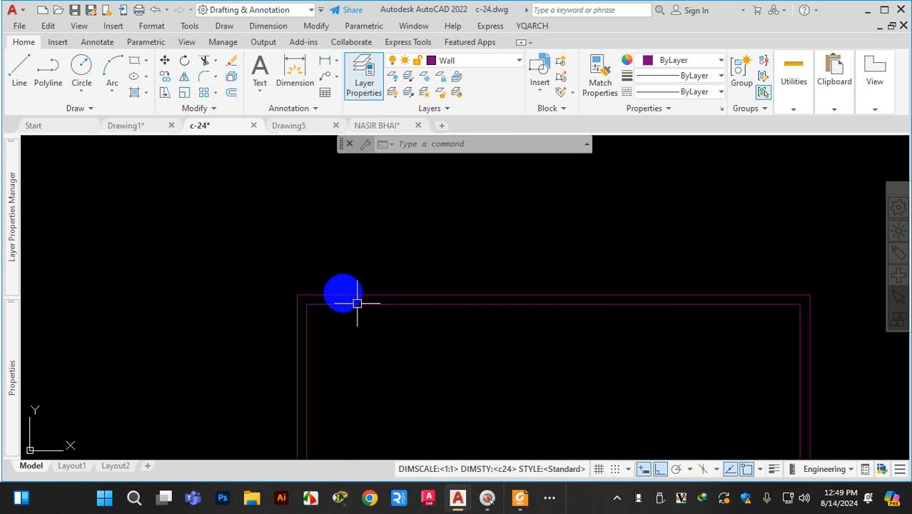
scroll(359, 283, down, 3)
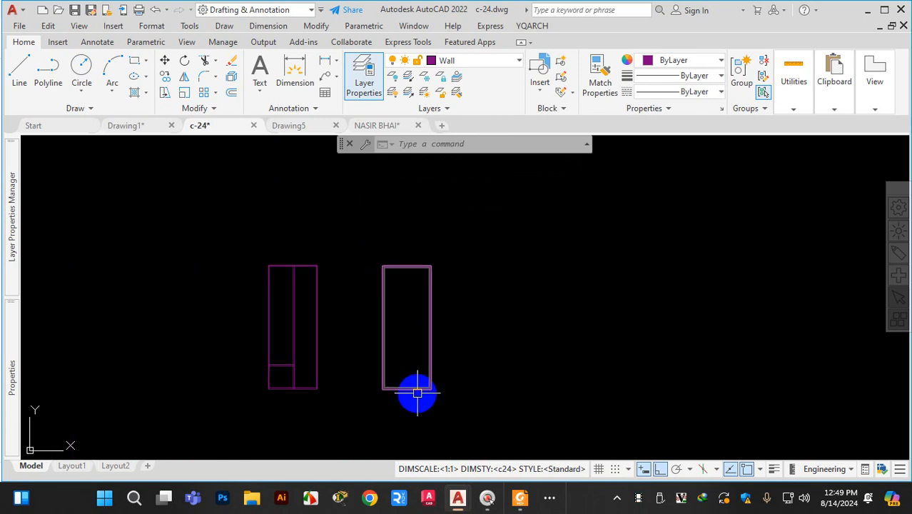
scroll(378, 392, up, 5)
key(ctrl+1)
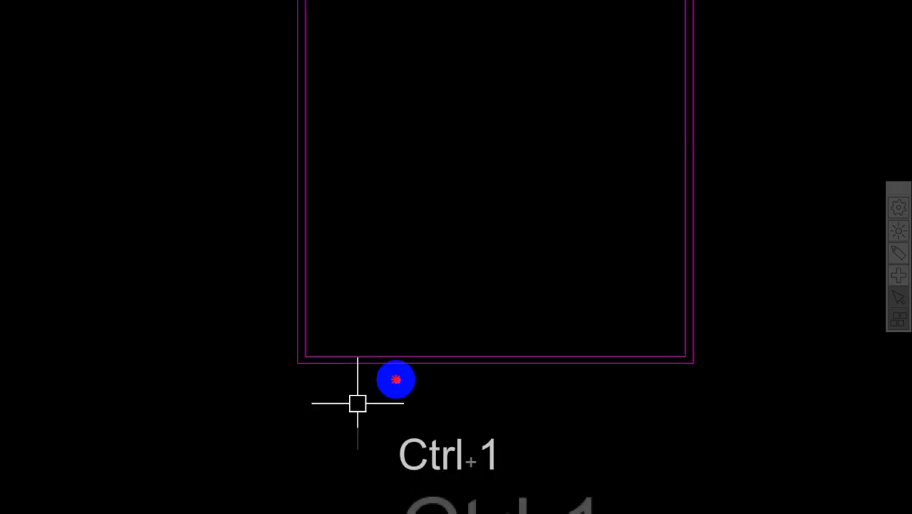
drag(305, 140, 680, 135)
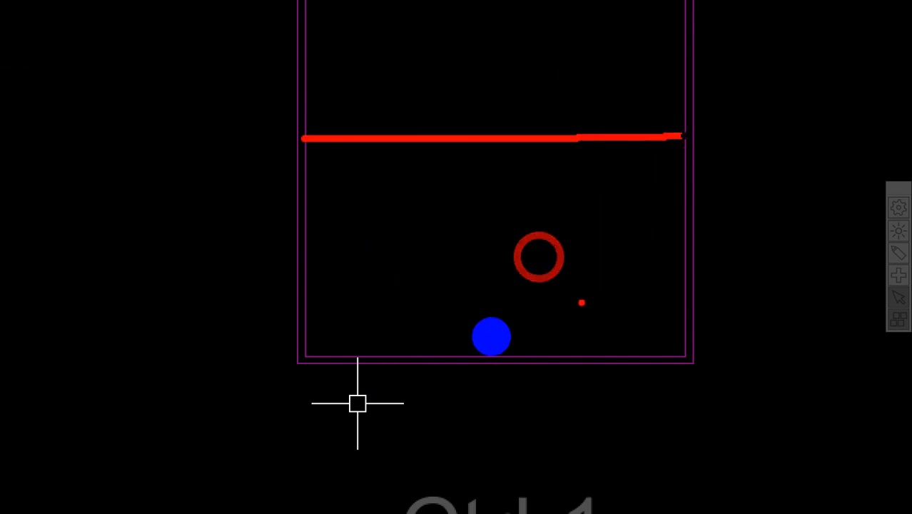
key(Escape)
scroll(365, 312, up, 2)
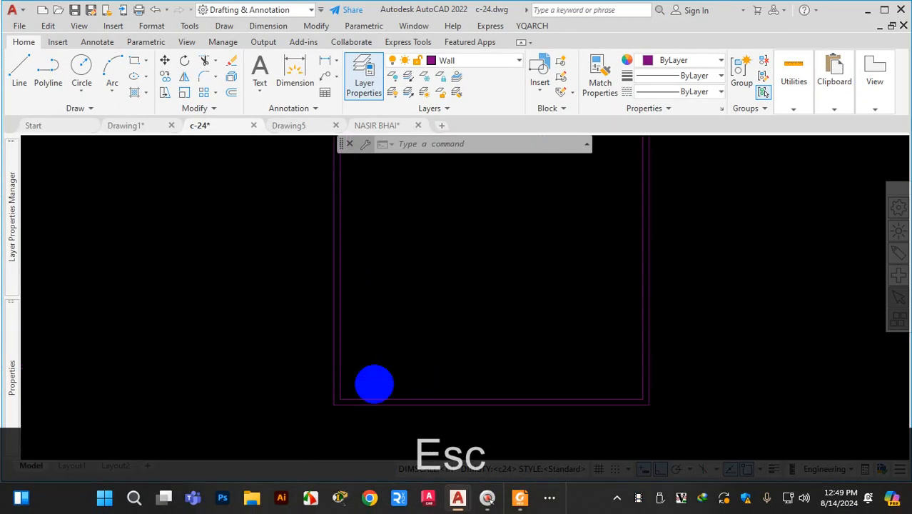
key(Escape)
scroll(359, 405, up, 2)
click(361, 411)
click(340, 423)
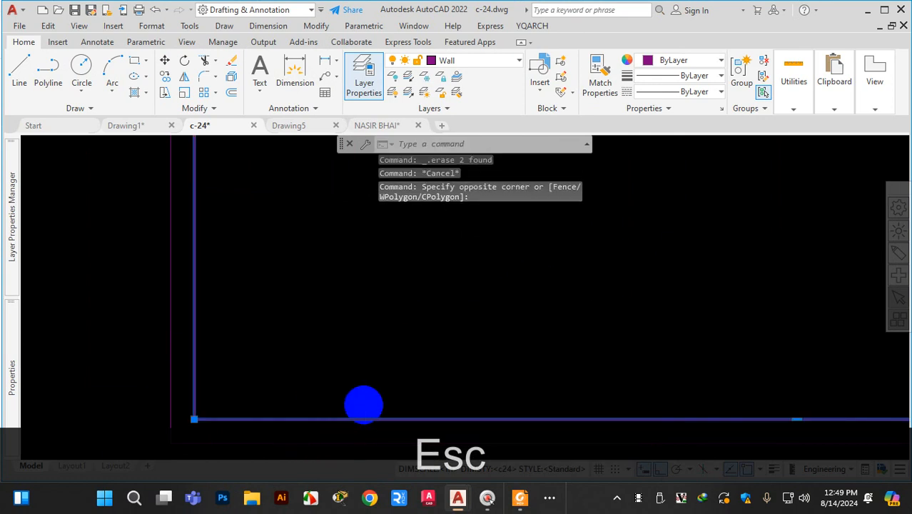
scroll(363, 402, down, 5)
key(Escape)
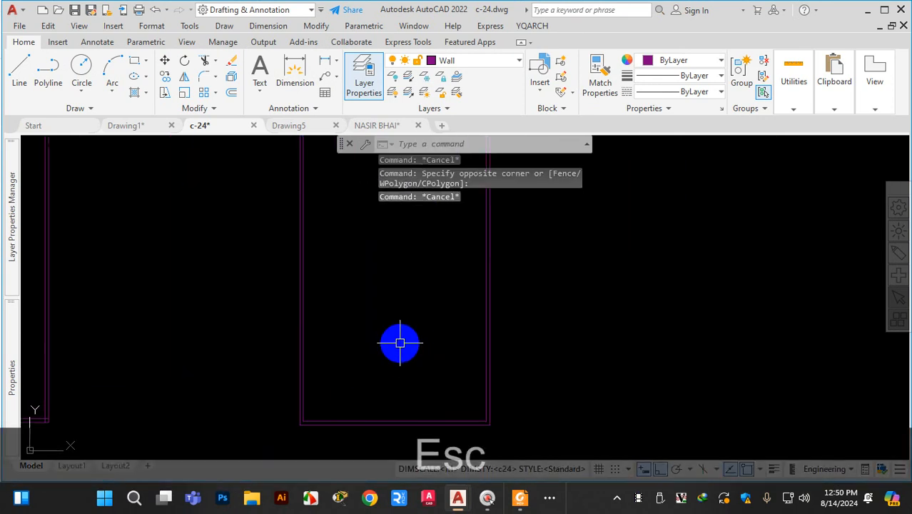
- Try to offset the right house outline's inner wall polyline 10'1" inward
text(O)
key(Return)
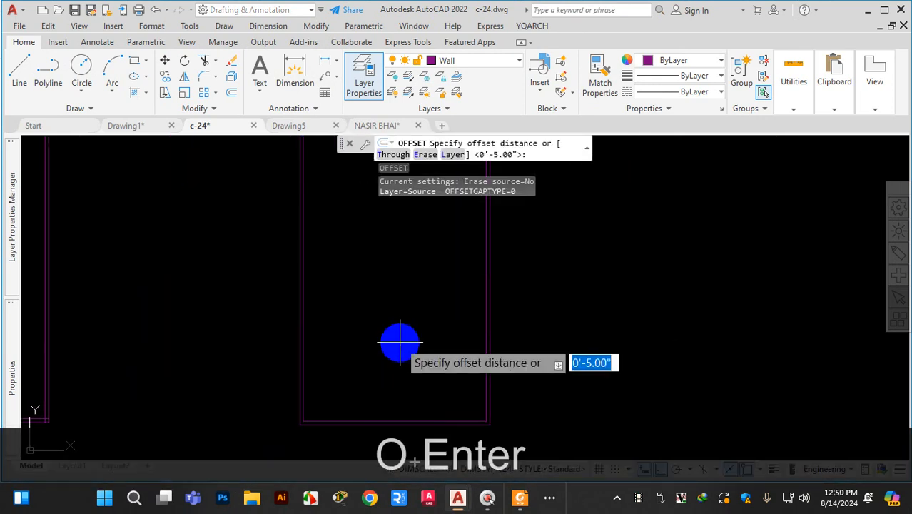
text(10'1)
key(Return)
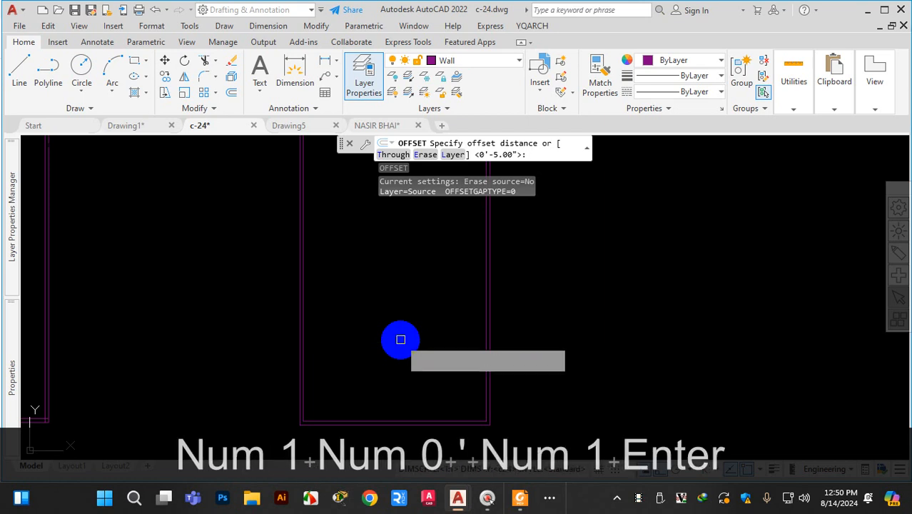
scroll(391, 419, up, 4)
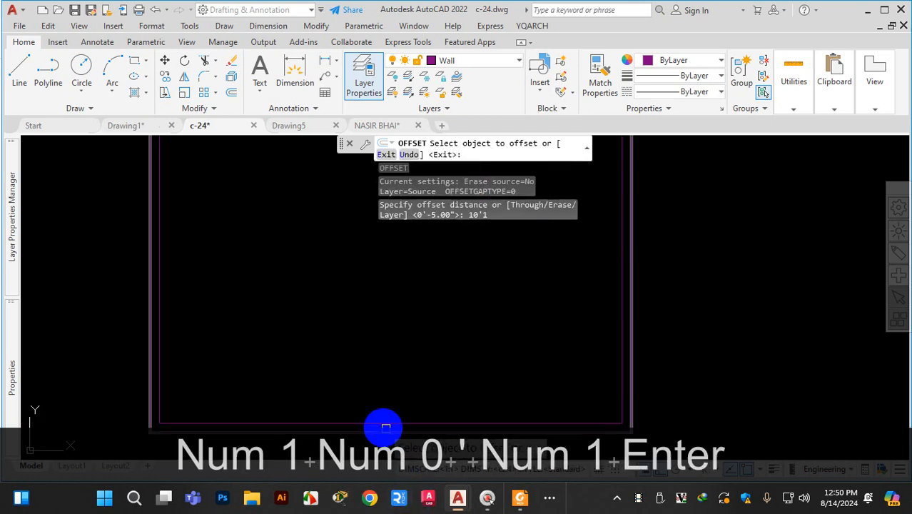
click(382, 423)
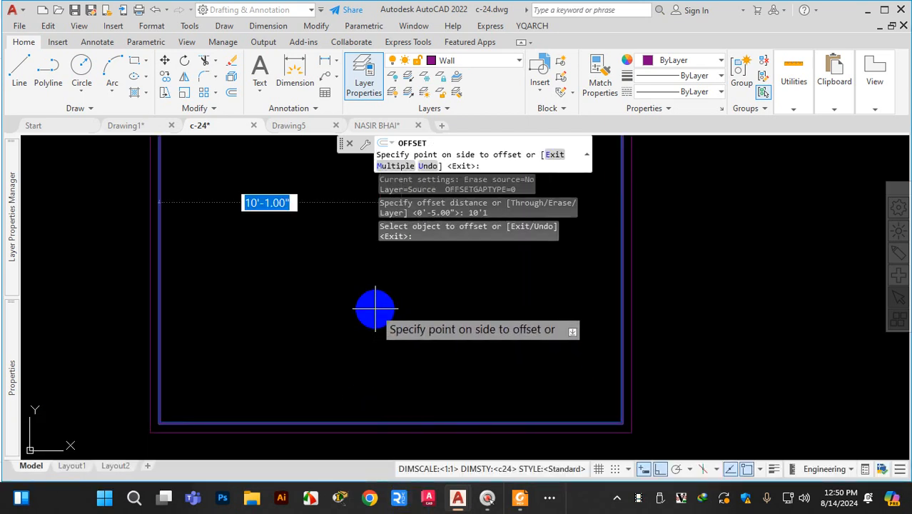
click(374, 308)
scroll(379, 321, down, 4)
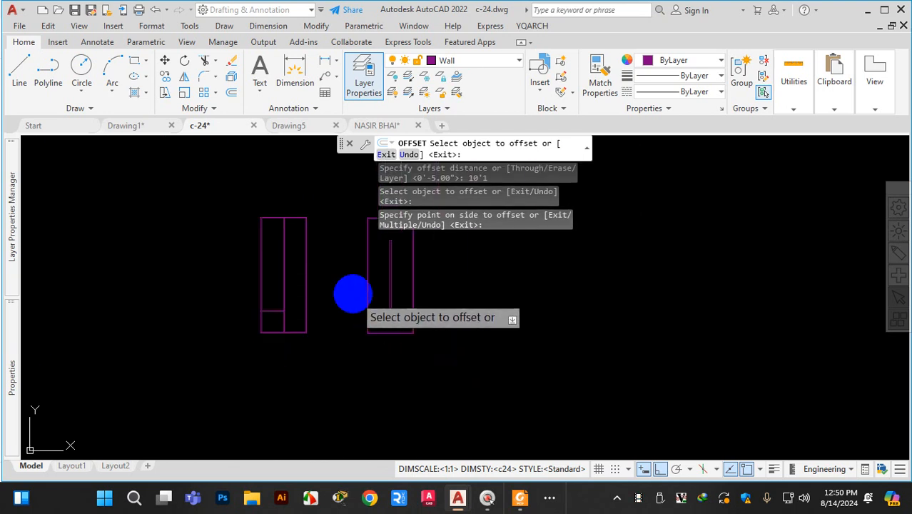
scroll(403, 248, up, 3)
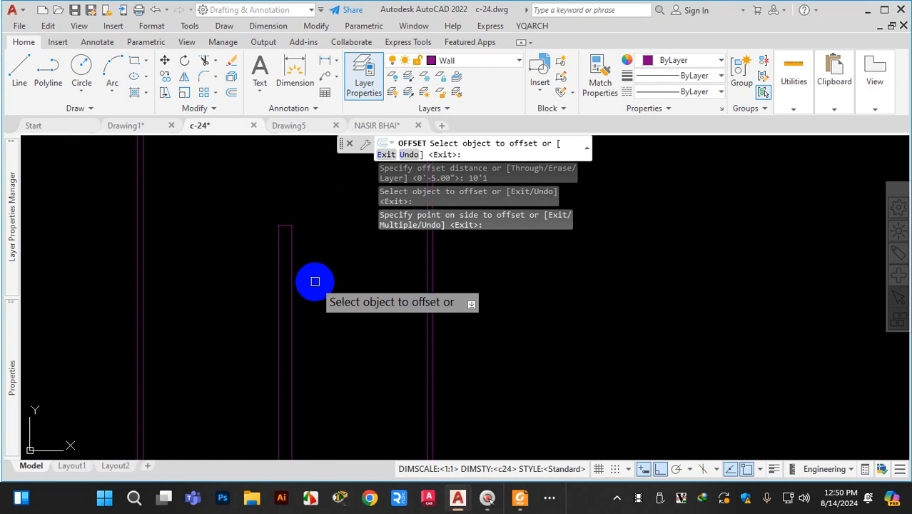
key(Escape)
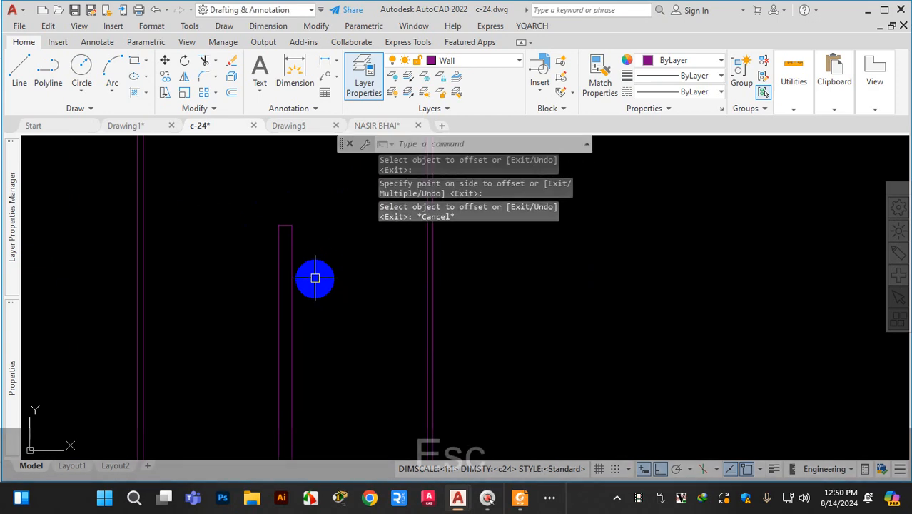
- Delete the narrow closed rectangle produced by the offset inside the right house outline
click(322, 216)
click(248, 285)
key(Delete)
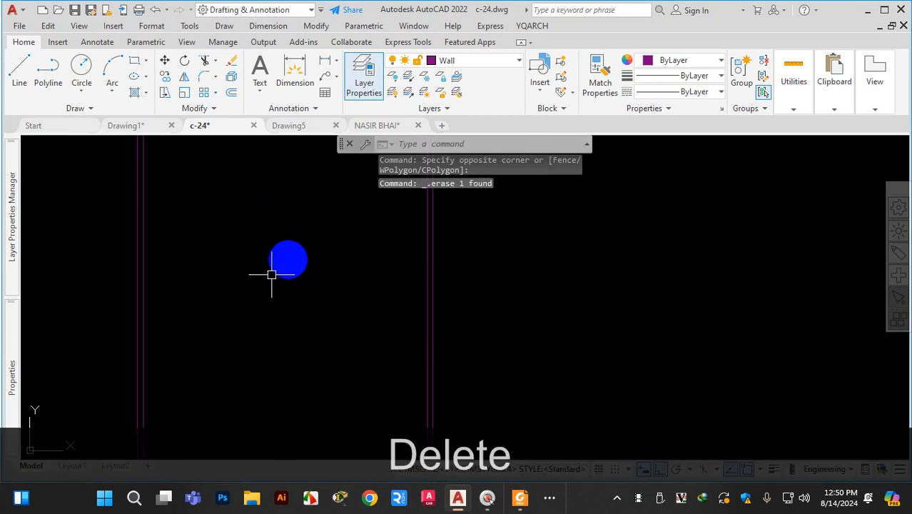
- Explode the right house outline's inner wall polyline into separate lines
scroll(289, 300, down, 3)
scroll(283, 361, up, 5)
scroll(270, 368, down, 5)
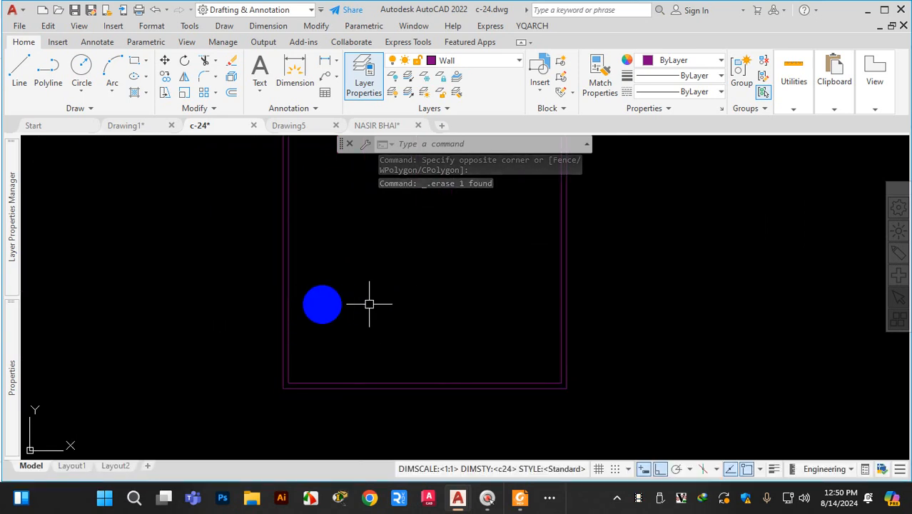
scroll(348, 304, up, 3)
scroll(328, 305, down, 5)
scroll(360, 353, up, 4)
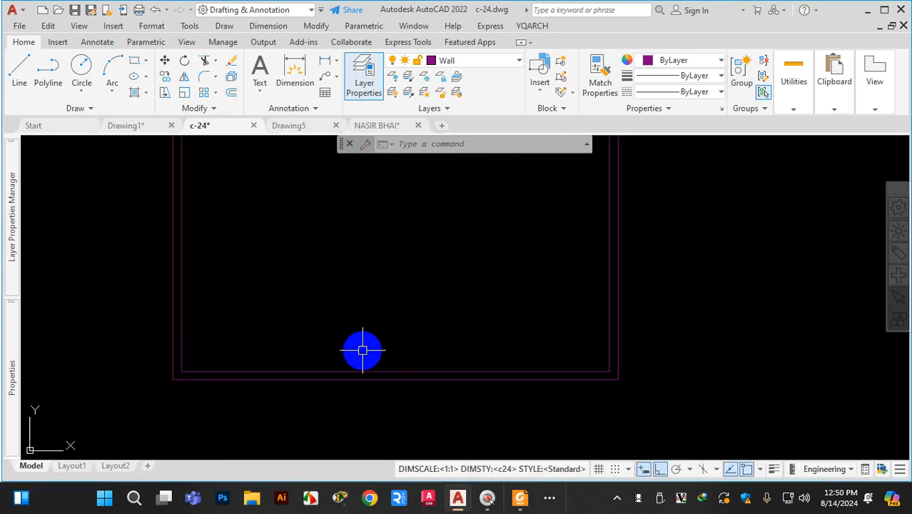
scroll(363, 352, up, 4)
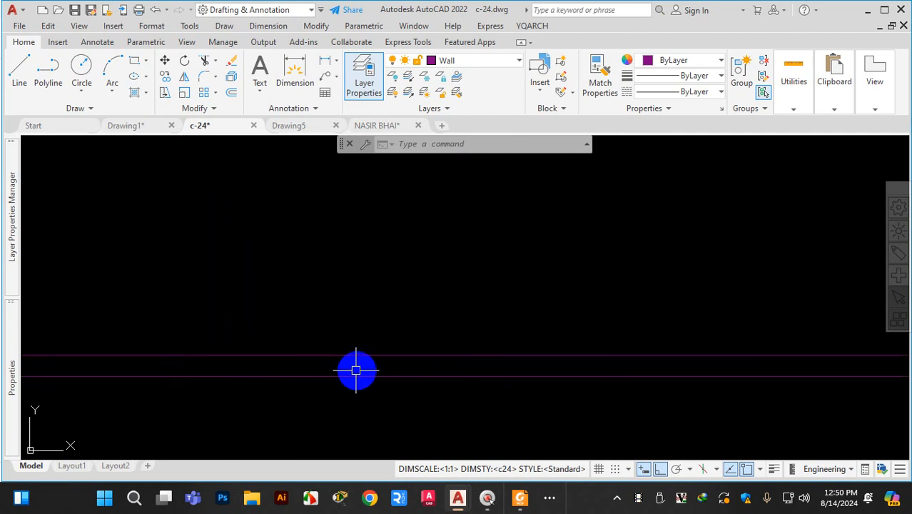
click(341, 356)
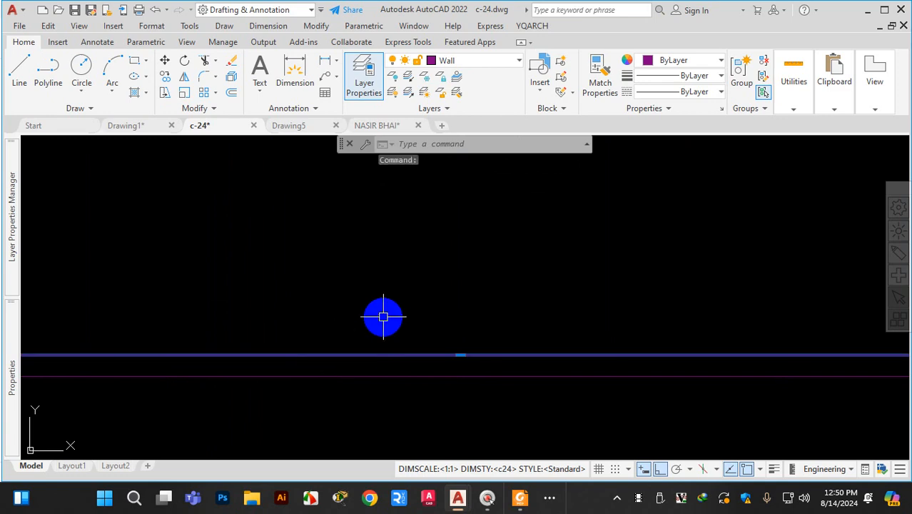
text(x)
key(space)
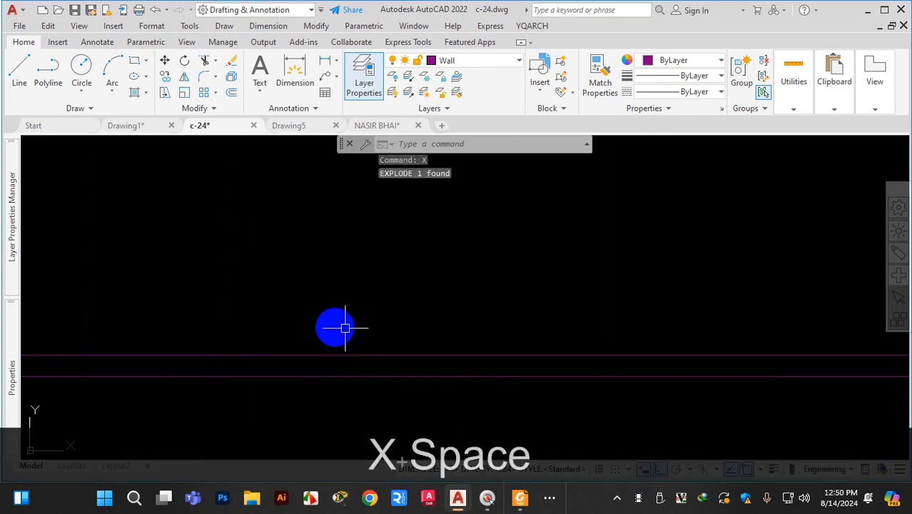
- Try Explode on the right house outline's lower inner wall line and select it to check that it is separate
scroll(344, 328, down, 5)
text(x)
key(space)
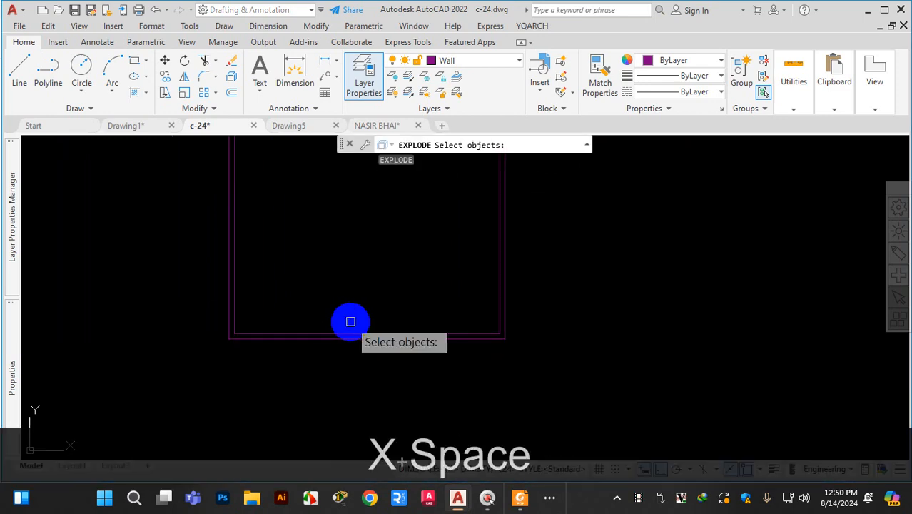
click(352, 334)
key(space)
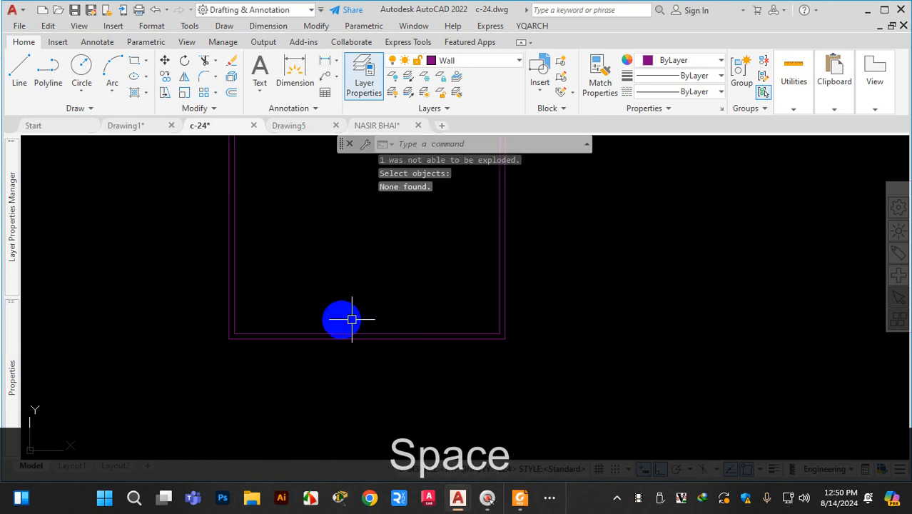
scroll(326, 339, up, 3)
scroll(326, 340, up, 3)
click(356, 308)
click(325, 326)
scroll(435, 324, down, 7)
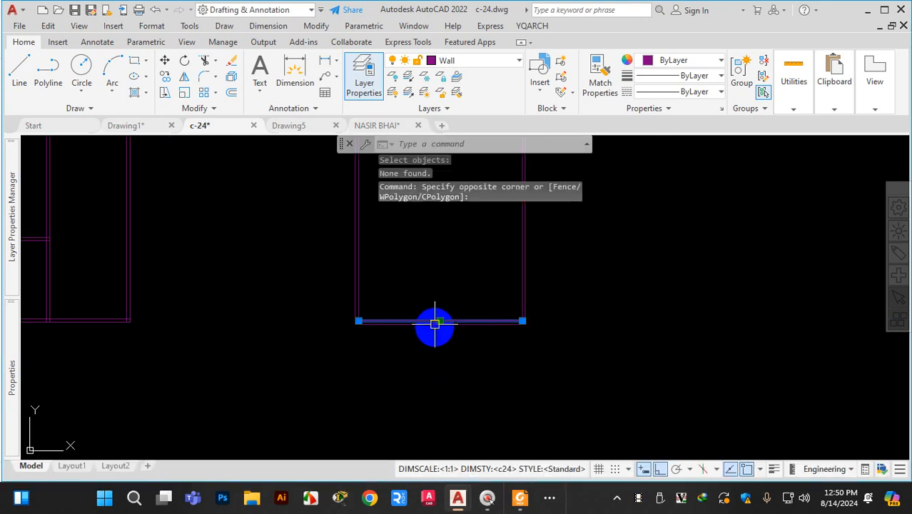
key(Escape)
- Offset the right house outline's lower inner wall line 10'1" upward into the house
scroll(428, 326, up, 3)
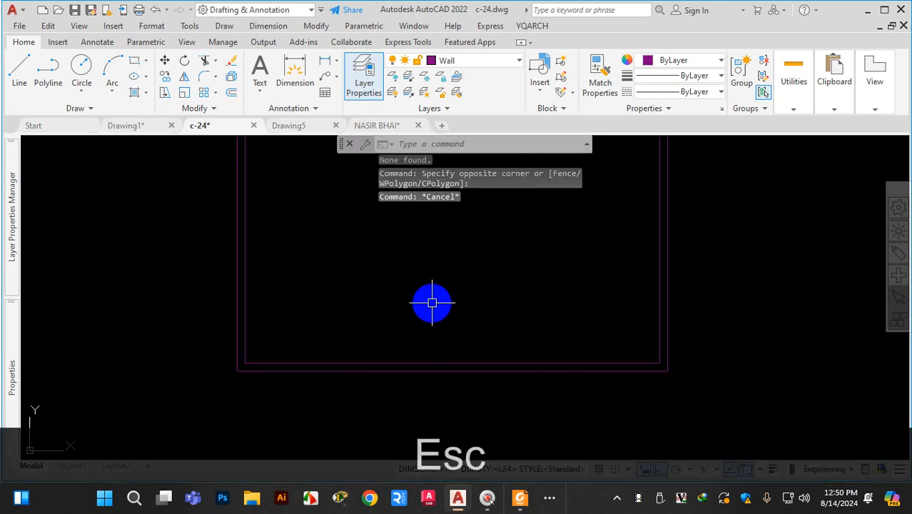
key(Return)
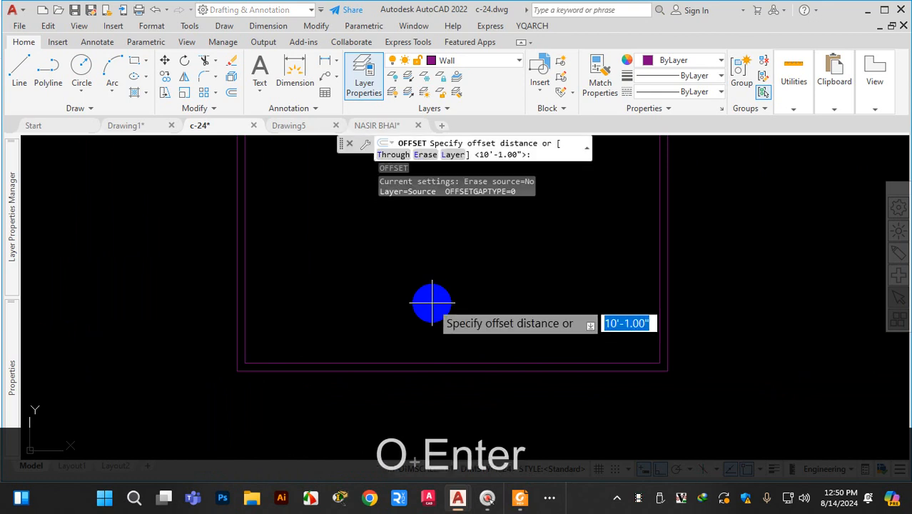
key(Return)
click(413, 362)
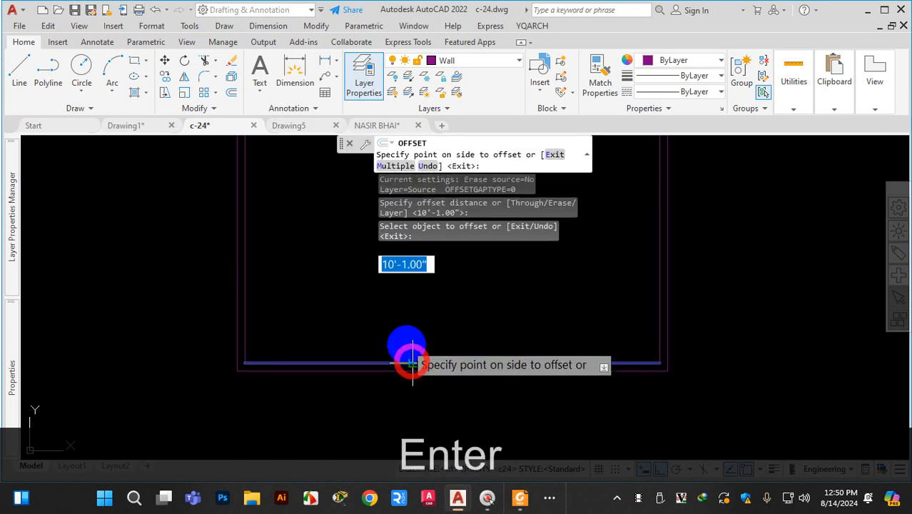
click(406, 300)
scroll(430, 316, down, 5)
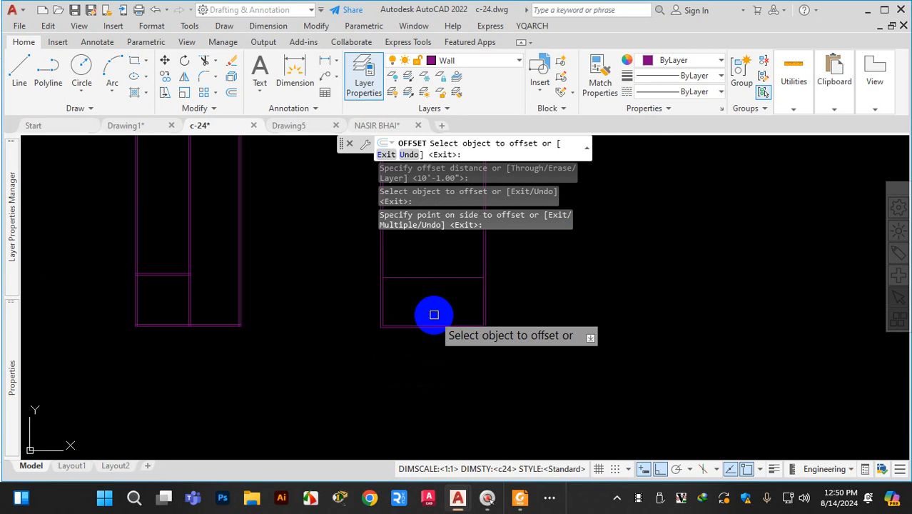
key(Escape)
- Delete the full-width horizontal offset line inside the right house outline
scroll(434, 311, up, 3)
click(438, 309)
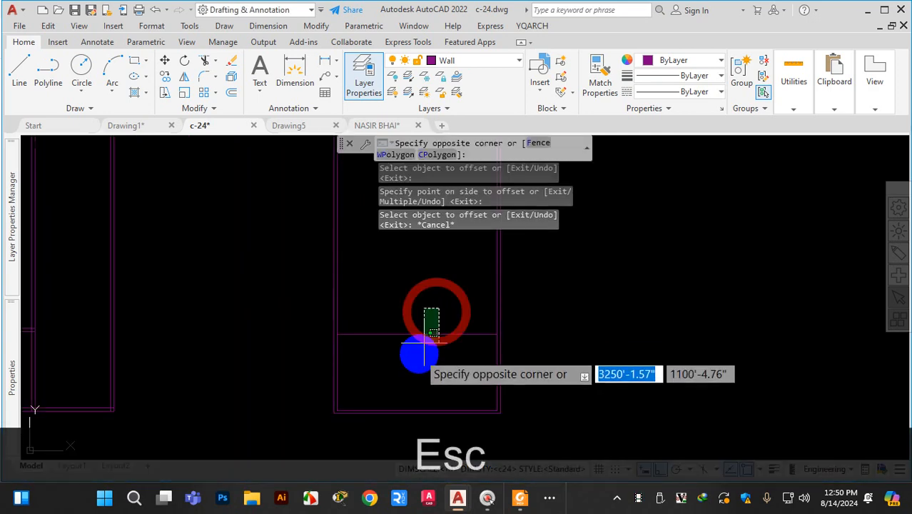
click(423, 354)
key(Delete)
- Offset the inner line of the right house outline's right outer wall 10' into the house
scroll(429, 355, up, 5)
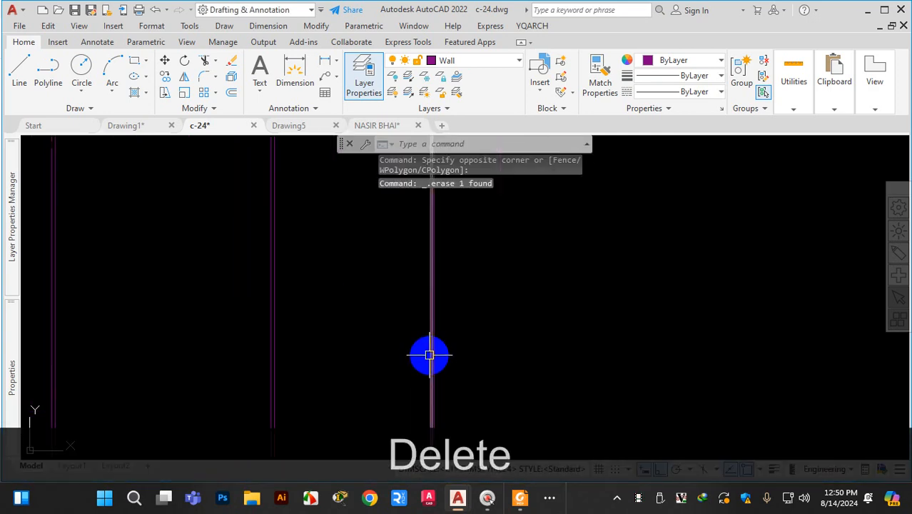
text(o)
key(Return)
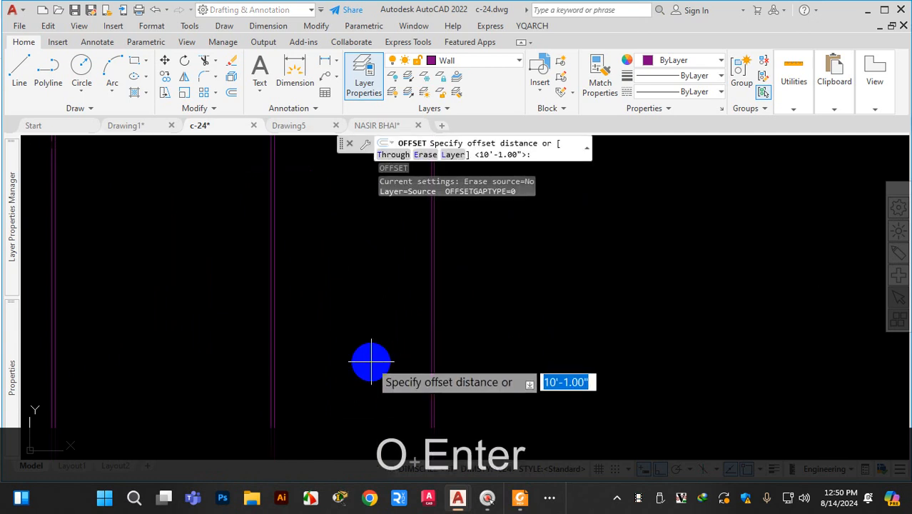
text(10')
key(Return)
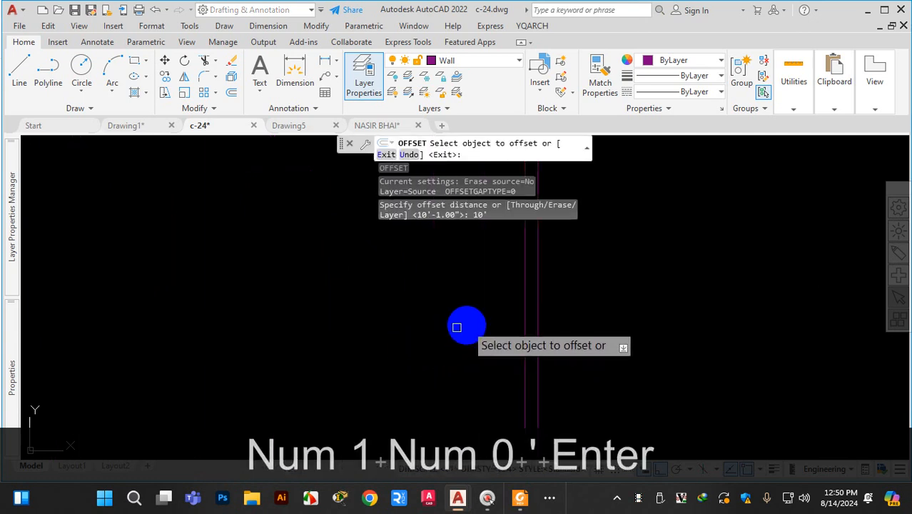
click(526, 310)
click(402, 327)
scroll(417, 318, down, 10)
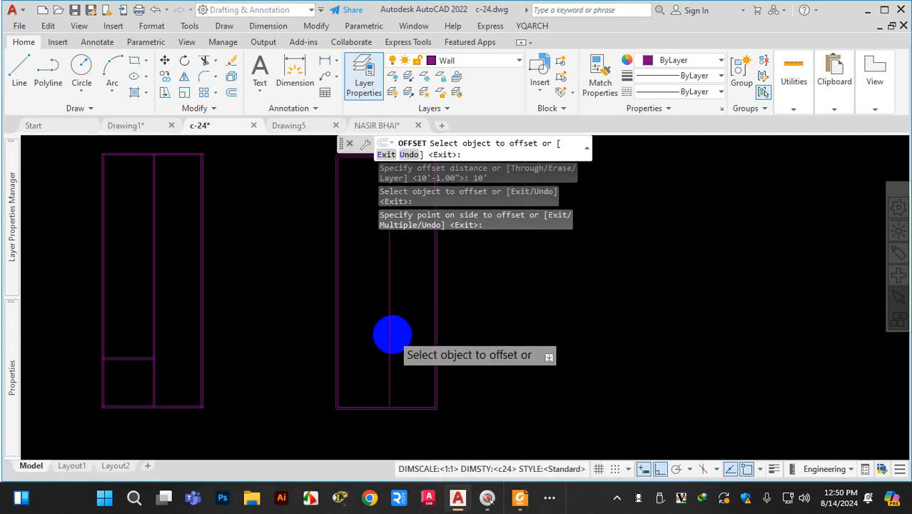
- Offset the new vertical partition line 5" toward the house's left side to form the wall thickness
scroll(393, 334, up, 5)
click(386, 335)
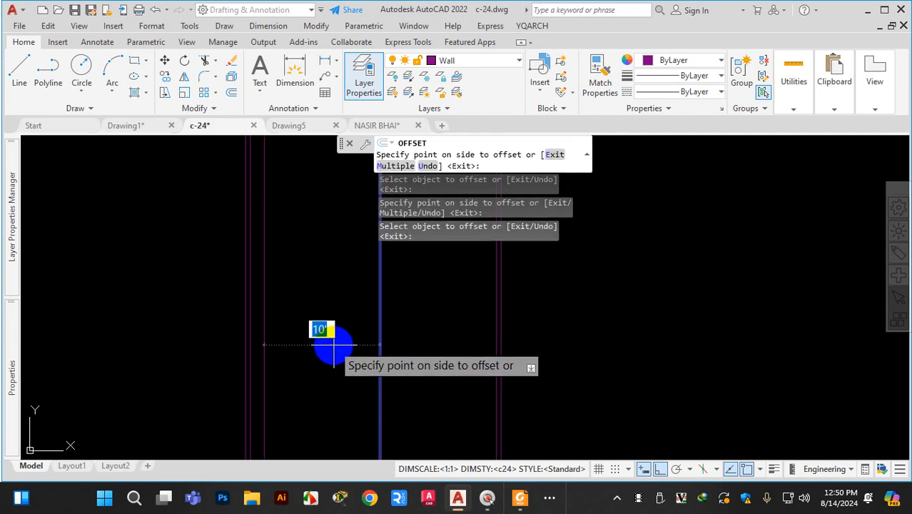
text(5)
key(Return)
scroll(377, 320, down, 3)
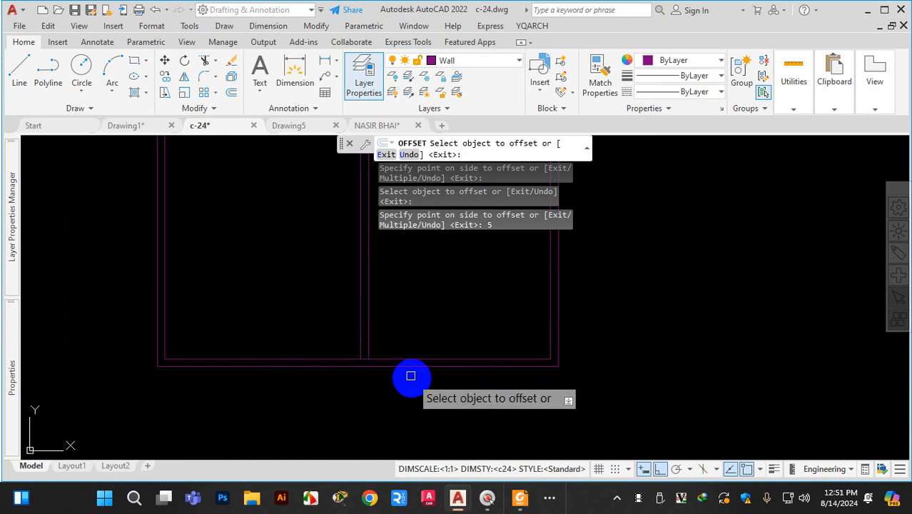
key(Escape)
- Trim the lower inner wall line between the two vertical partition lines to open the wall junction
scroll(357, 360, up, 5)
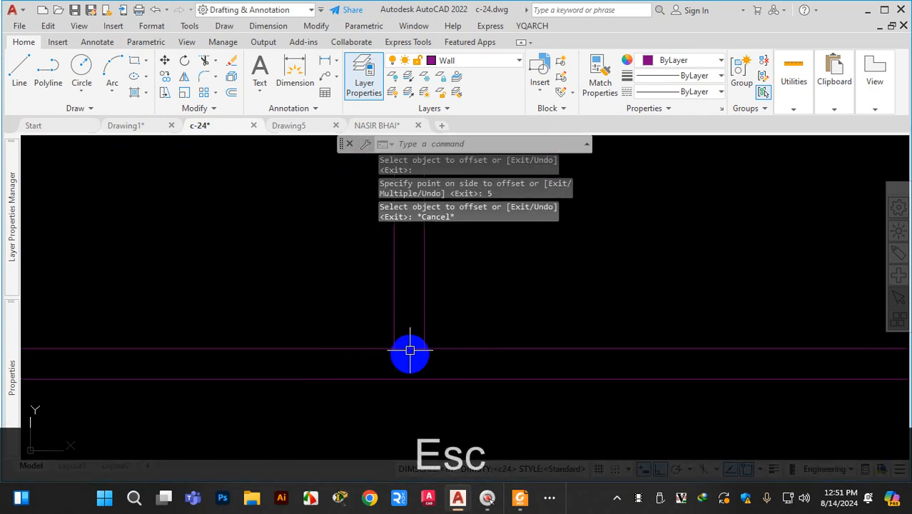
scroll(411, 347, up, 4)
text(tr)
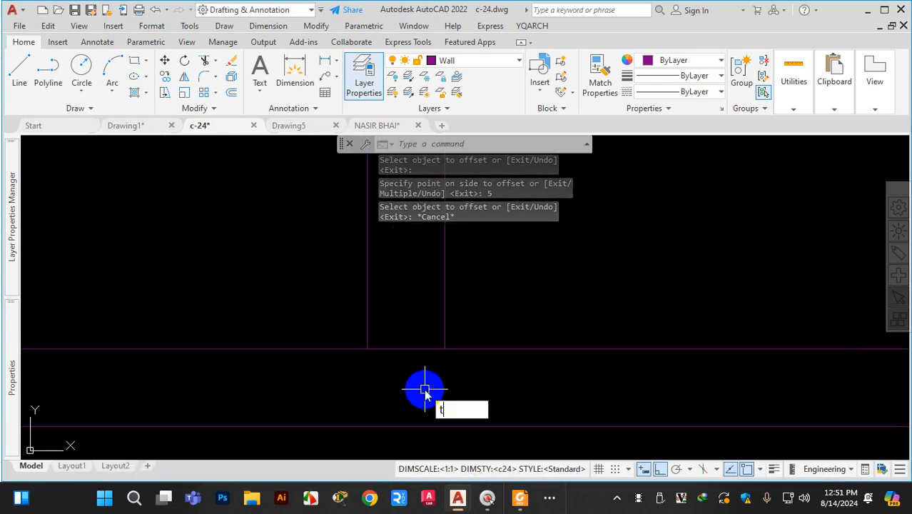
key(space)
drag(424, 322, 407, 376)
key(Escape)
scroll(417, 373, down, 3)
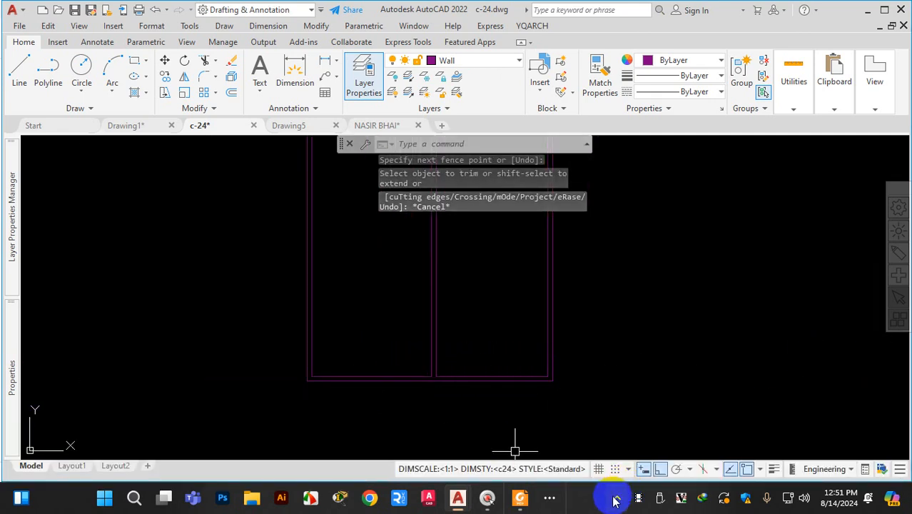
- Check the left master bedroom's dimensions in the Foxit PDF plan and return to c-24.dwg in AutoCAD
click(529, 497)
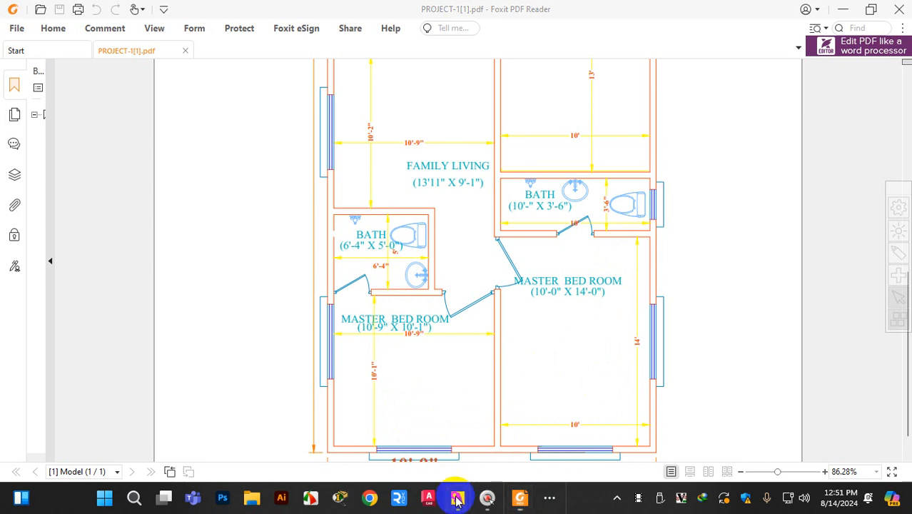
mouse_move(459, 500)
click(412, 417)
- Offset the lower inner wall line of the right house's left master bedroom 10'1" upward
scroll(394, 381, up, 2)
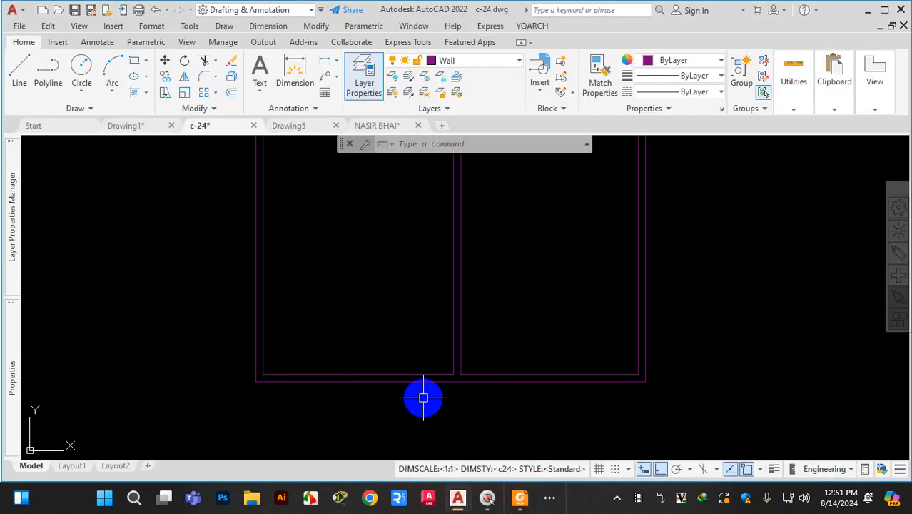
text(O)
key(Return)
text(10)
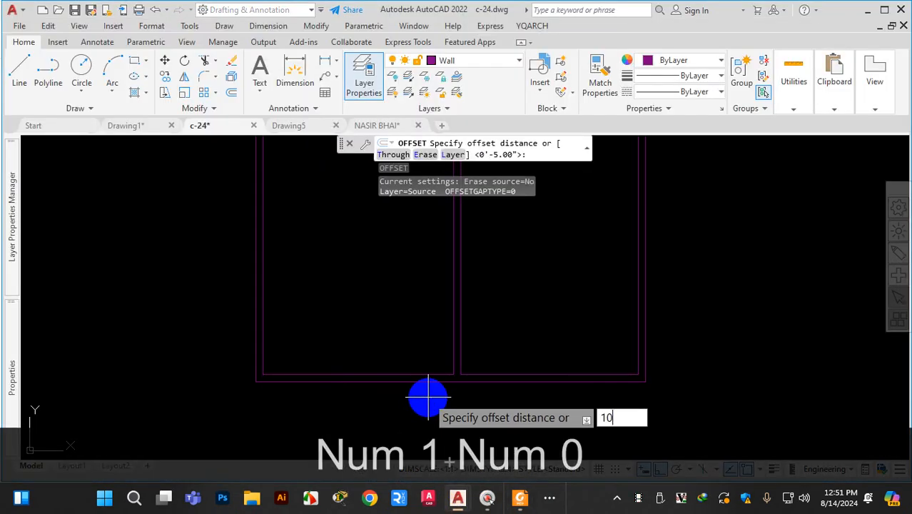
text('1)
key(Return)
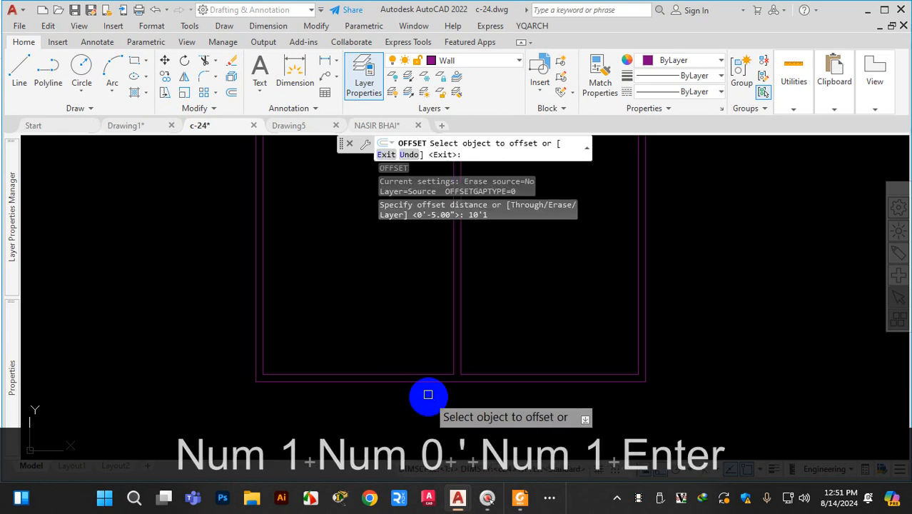
click(426, 377)
click(392, 330)
scroll(389, 332, down, 4)
scroll(370, 253, up, 4)
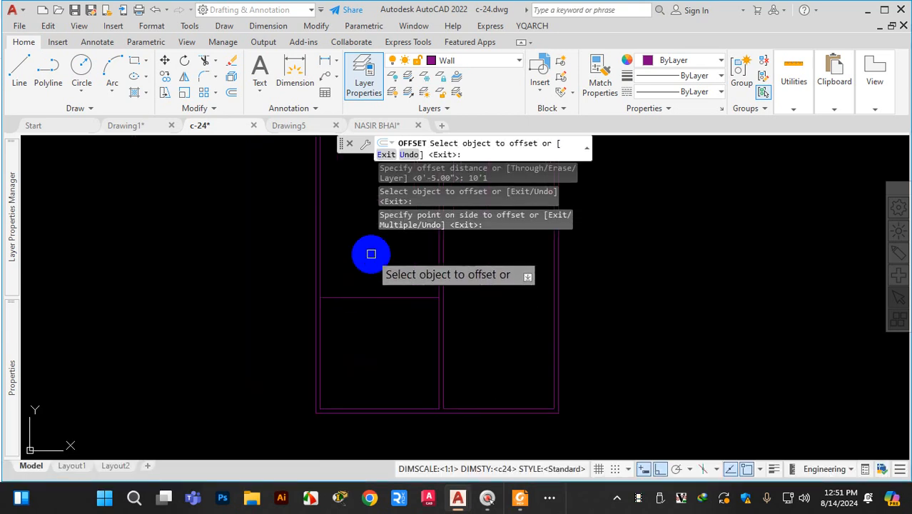
- Offset the upper boundary line of the right house's left master bedroom 5" upward to form the wall thickness
click(392, 322)
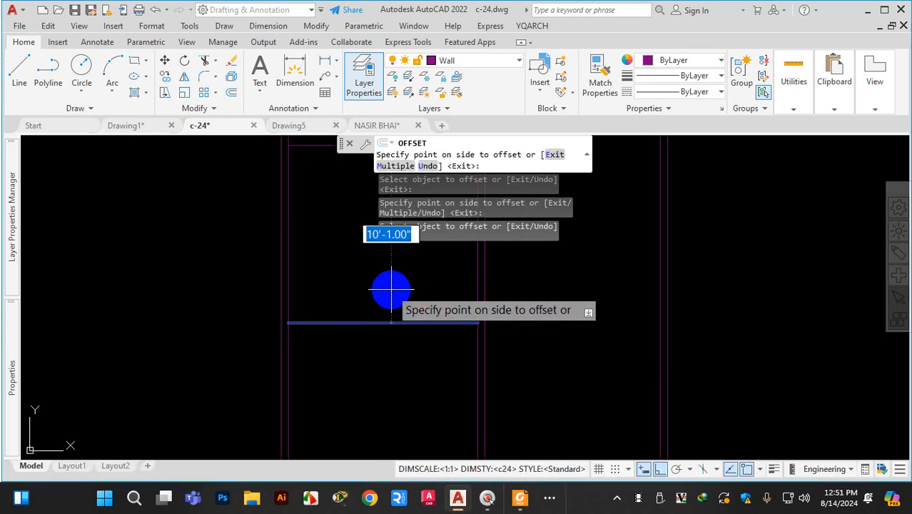
text(5)
key(Return)
scroll(492, 339, down, 4)
scroll(452, 336, up, 4)
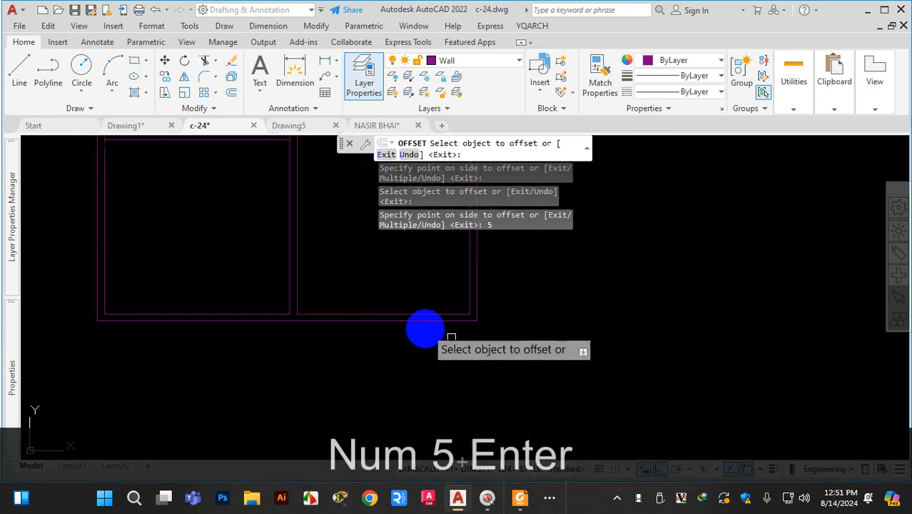
- Offset the lower inner wall line of the right house's right master bedroom 14' upward
scroll(413, 307, up, 3)
click(413, 315)
scroll(413, 286, down, 4)
scroll(410, 271, up, 2)
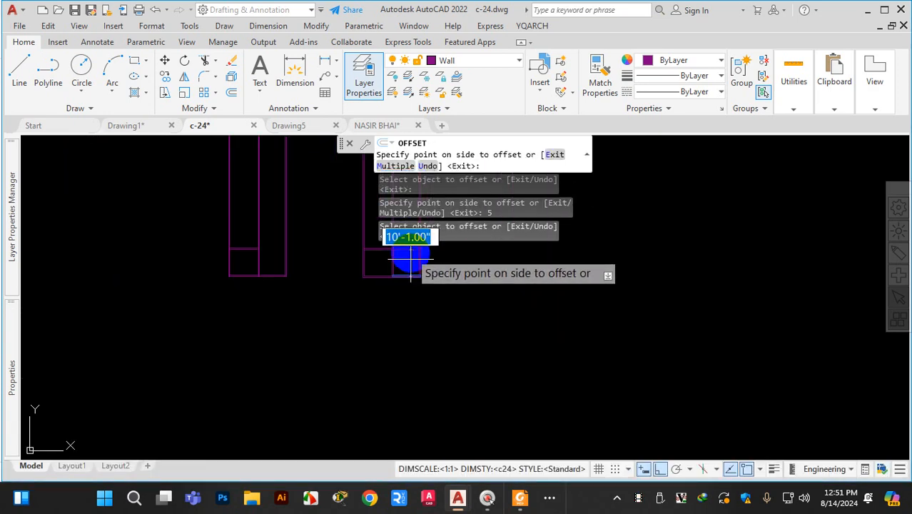
scroll(410, 259, up, 4)
text(14')
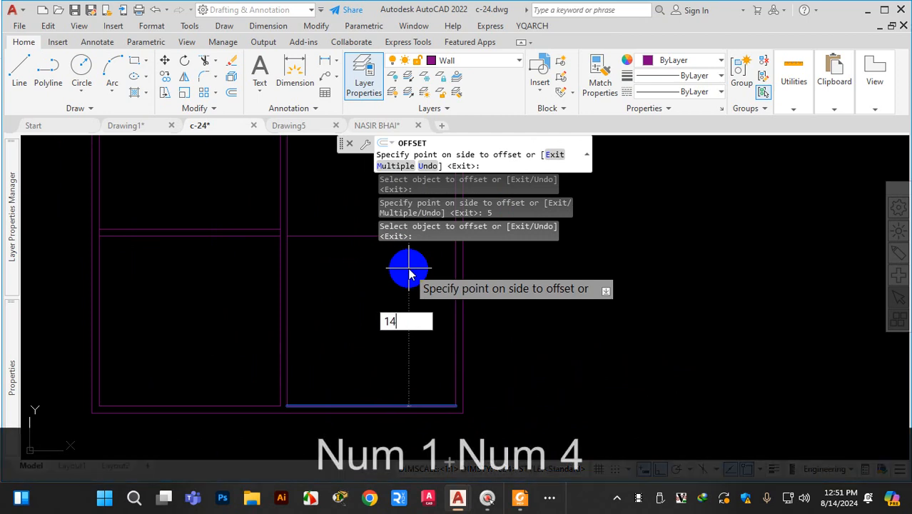
key(Return)
scroll(411, 279, down, 3)
scroll(403, 268, up, 2)
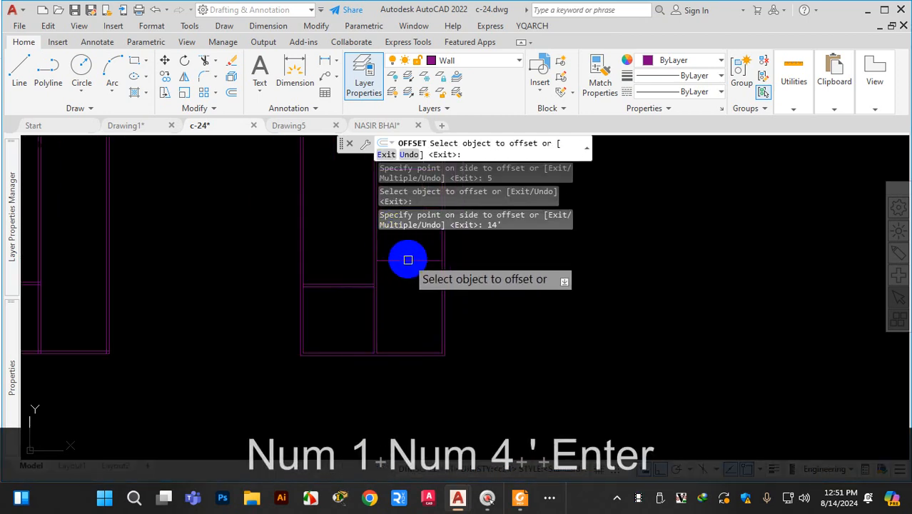
- Offset the right master bedroom's new upper boundary line 5" upward to form the wall thickness
click(408, 260)
scroll(411, 259, up, 3)
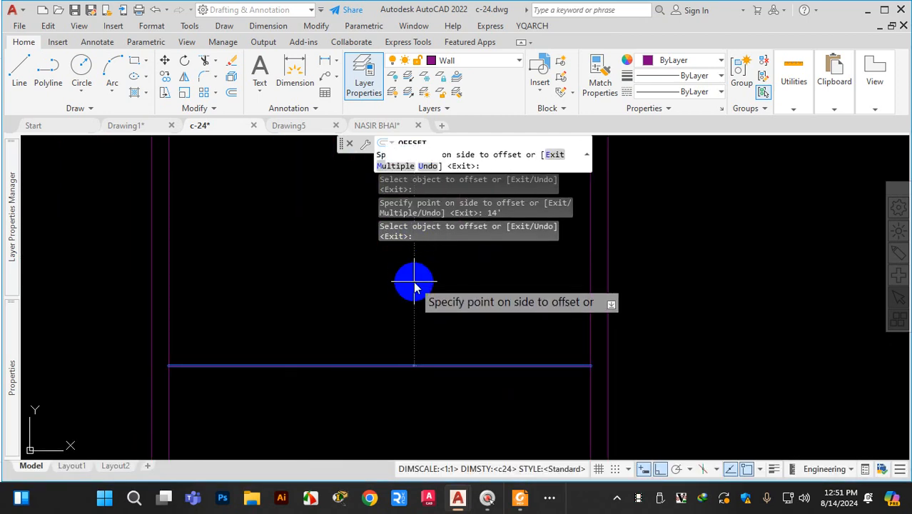
text(5)
key(Return)
scroll(413, 279, down, 3)
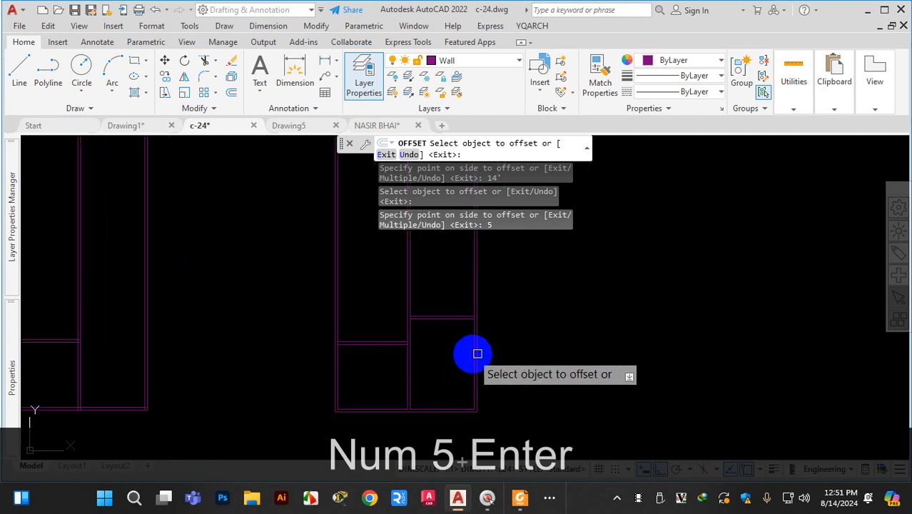
- Check the dimensions of both baths above the master bedrooms in the Foxit PDF plan and return to c-24.dwg in AutoCAD
mouse_move(521, 500)
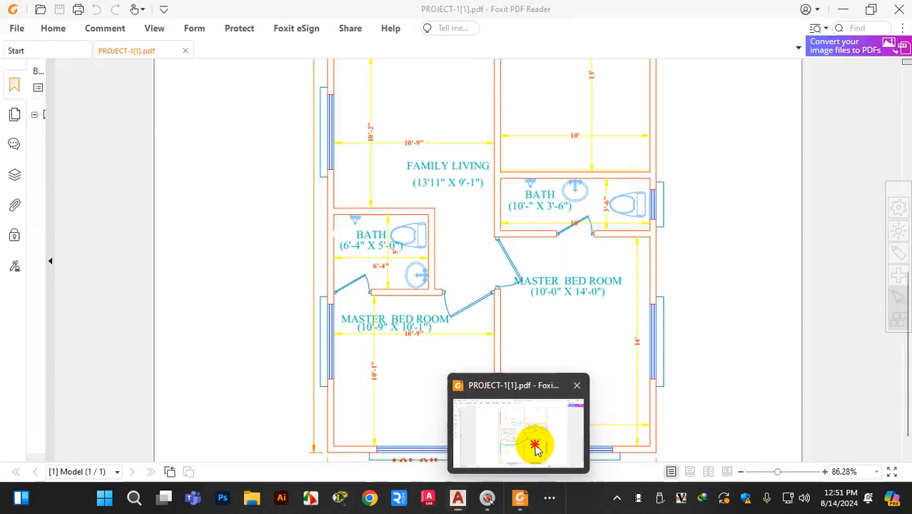
click(533, 389)
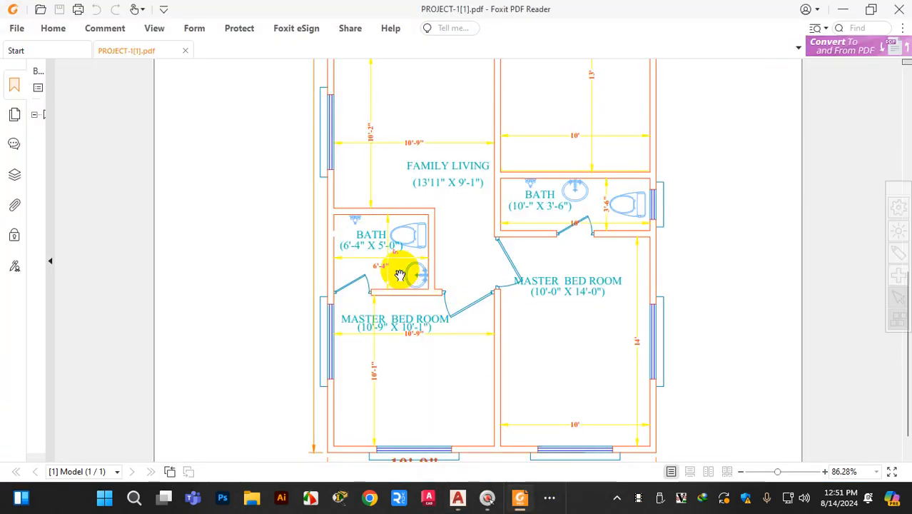
key(ctrl+1)
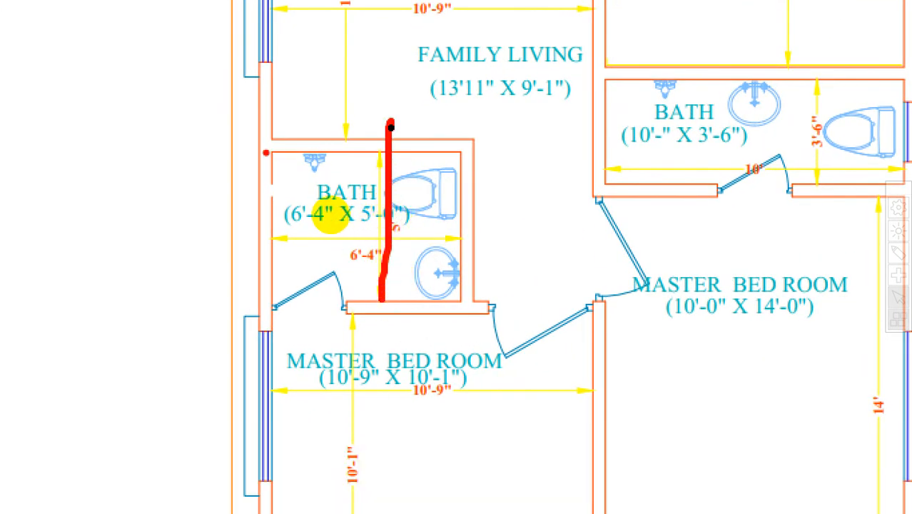
drag(519, 155, 552, 155)
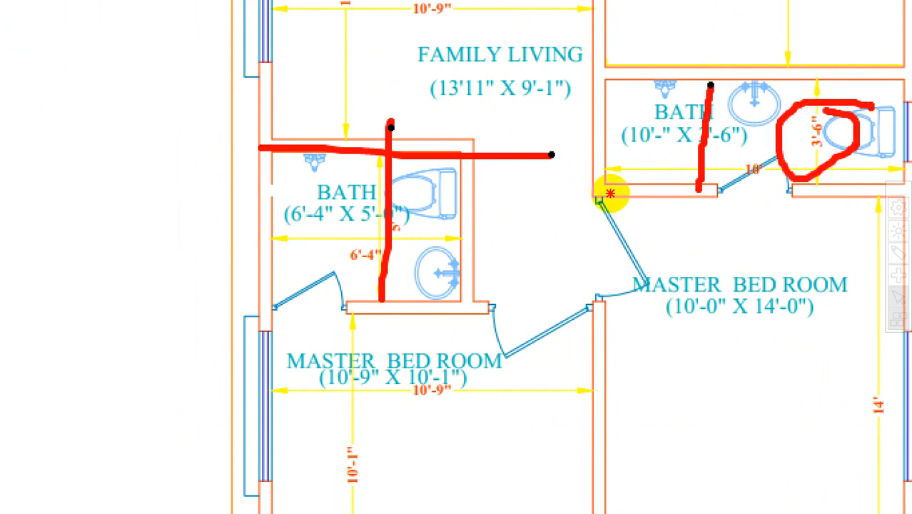
key(Escape)
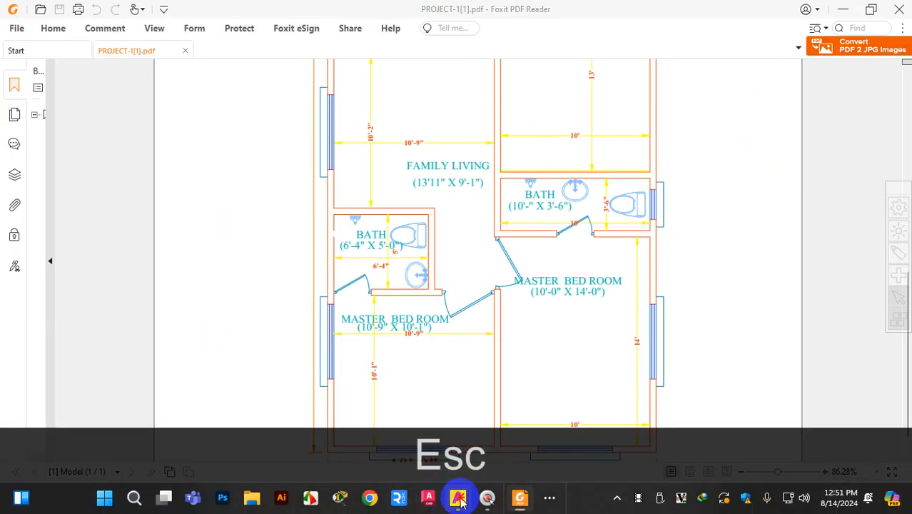
click(460, 498)
click(450, 444)
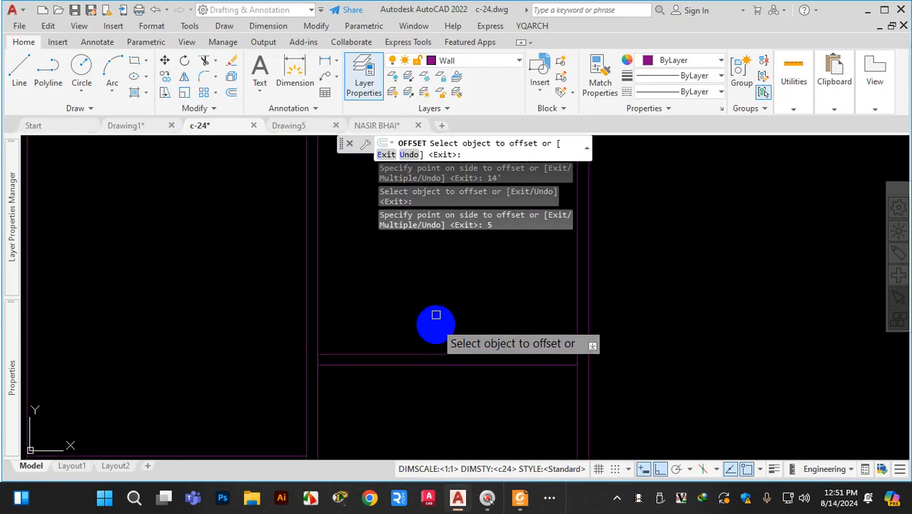
- Offset the upper line of the wall above the right master bedroom 3'6" upward for the right bath
click(441, 352)
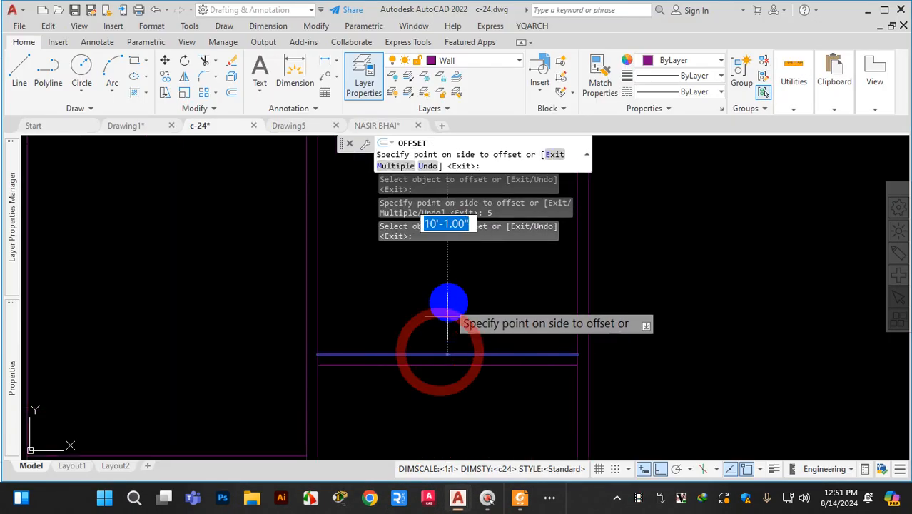
text(3)
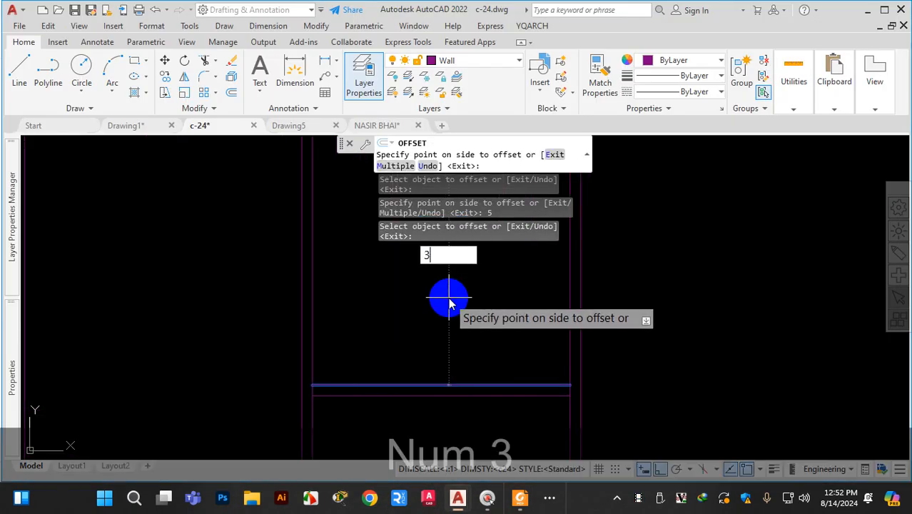
text('6)
key(Return)
scroll(460, 335, up, 3)
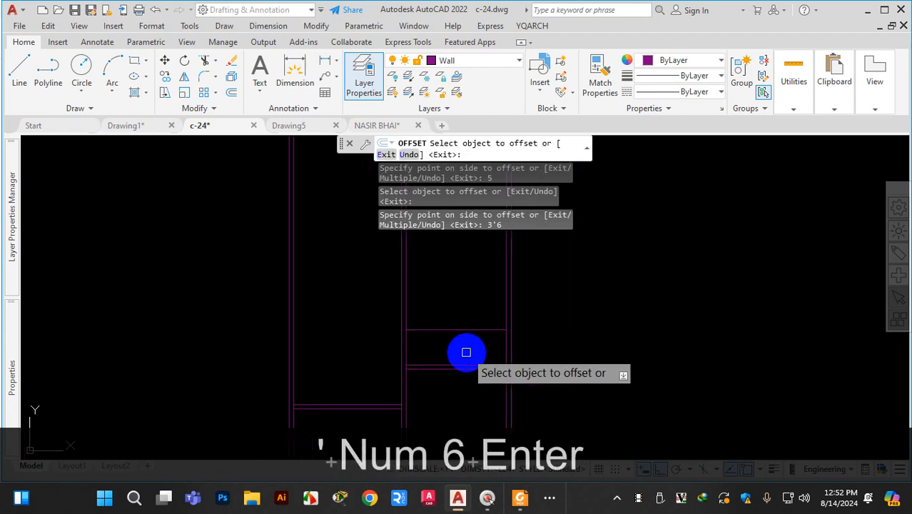
- Offset the right bath's new upper boundary line 5" upward to form the wall thickness
click(473, 333)
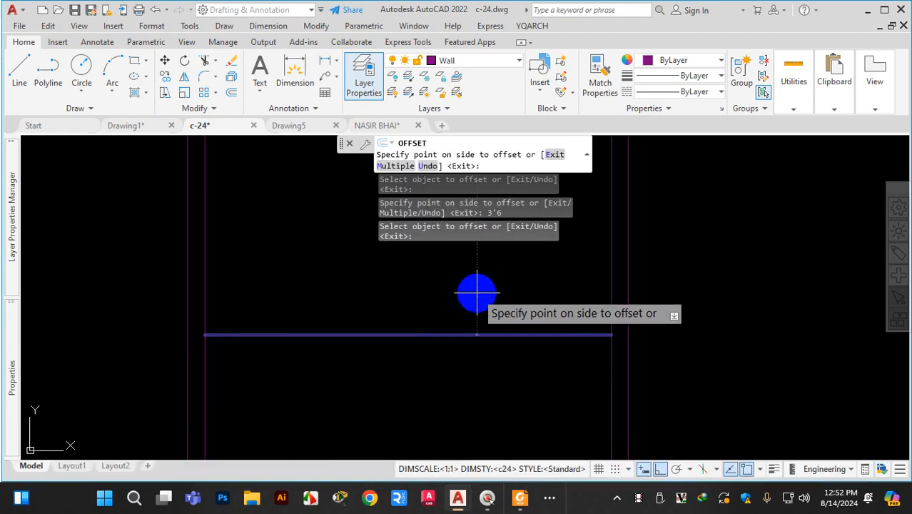
text(5)
key(Return)
scroll(503, 331, down, 3)
scroll(421, 275, up, 5)
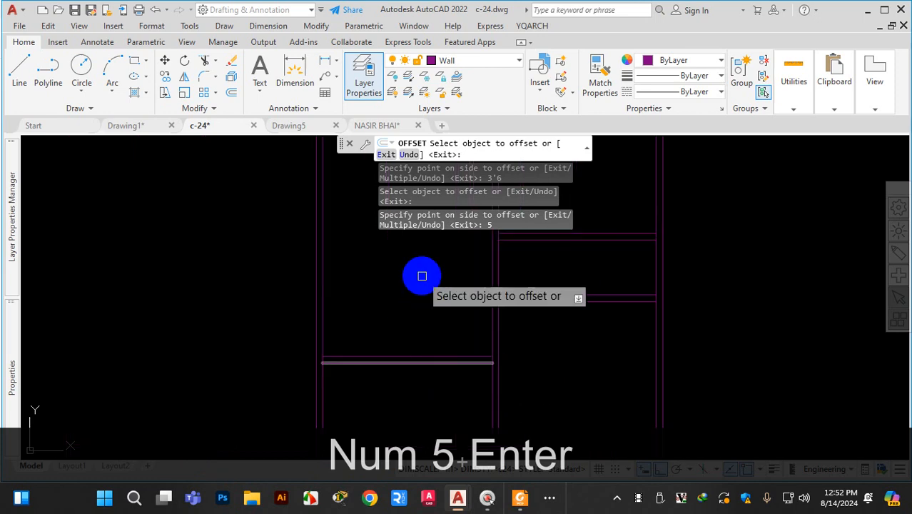
- Recheck the left bath in the Foxit PDF plan, then in AutoCAD offset the left master bedroom wall's upper line 6'4" upward
click(426, 372)
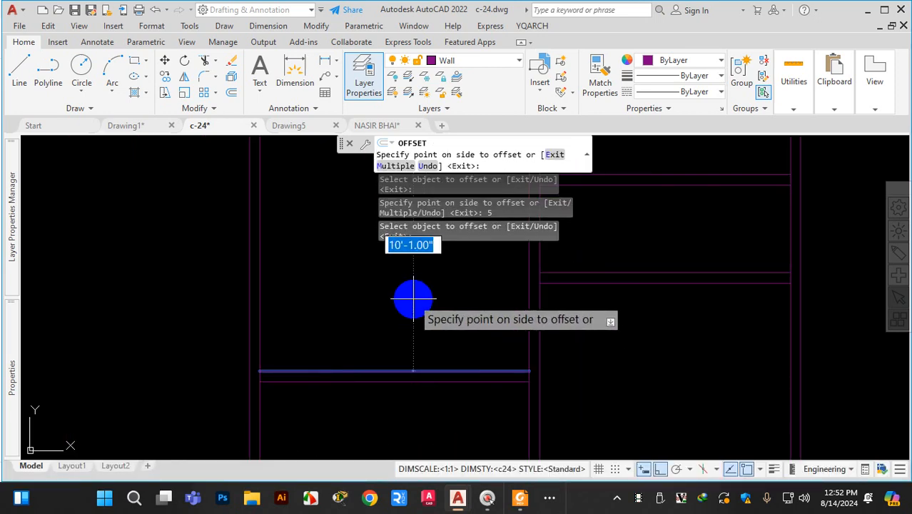
text(6)
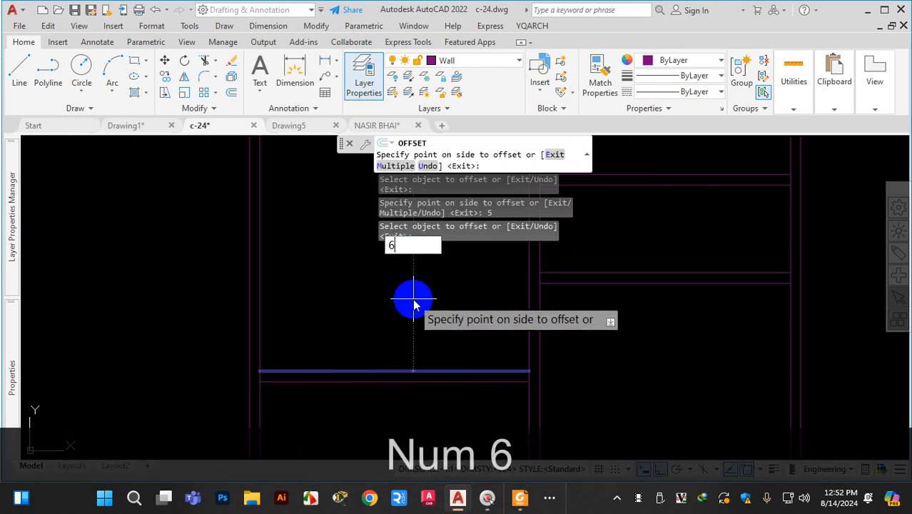
mouse_move(519, 497)
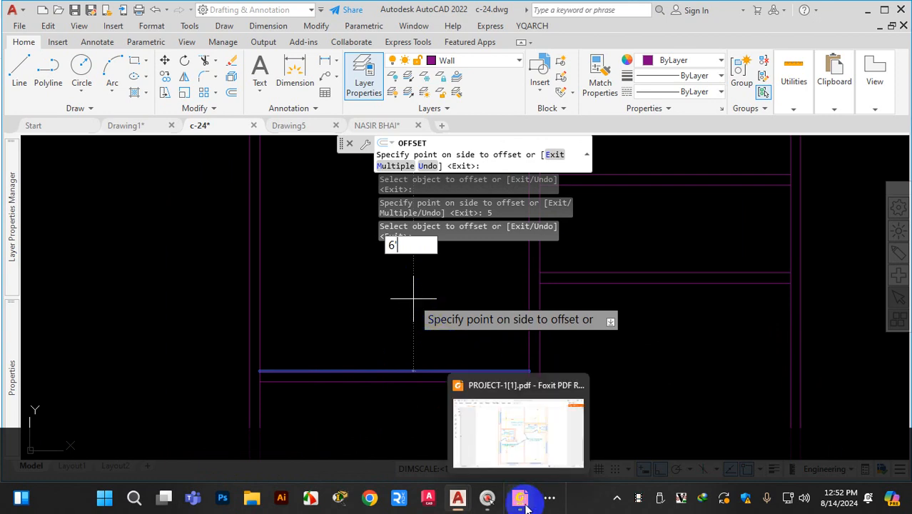
click(519, 444)
mouse_move(458, 498)
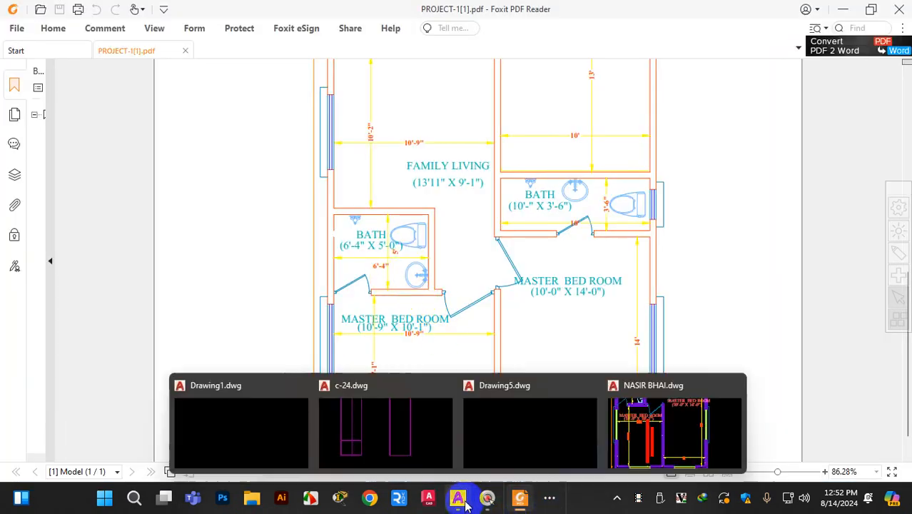
click(459, 444)
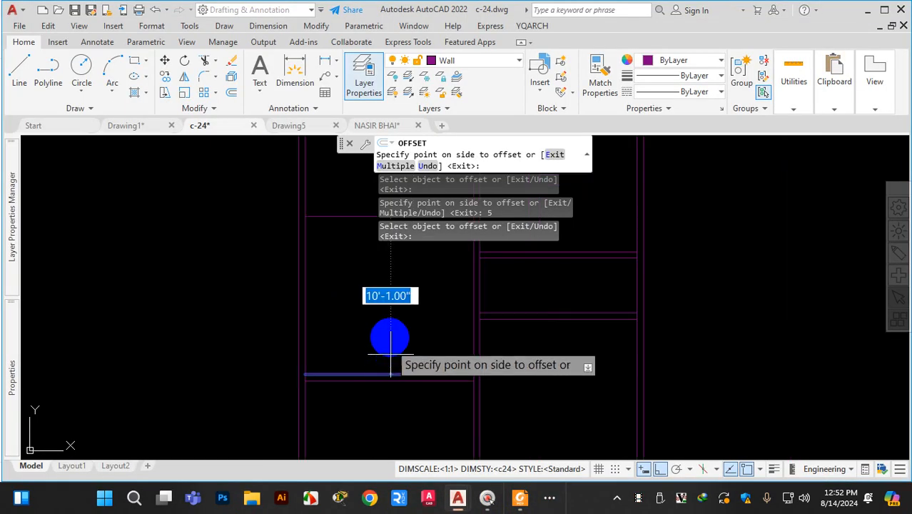
text(6')
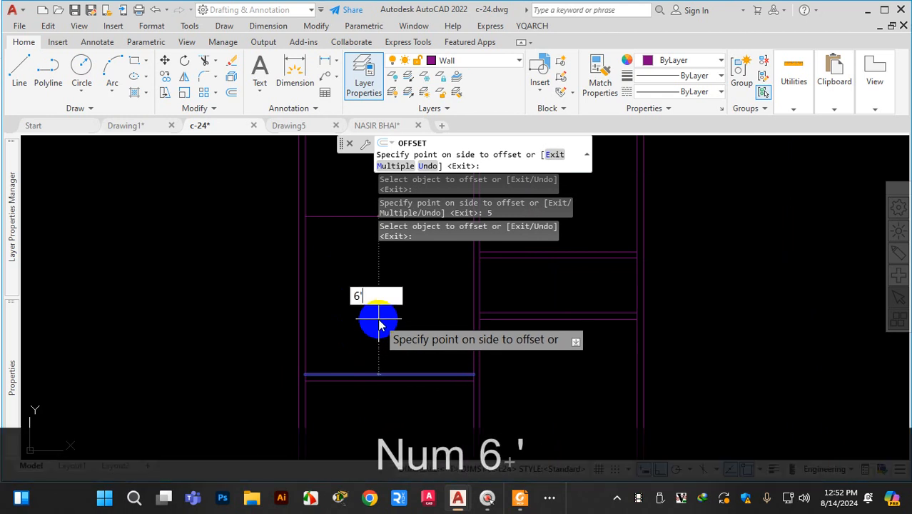
text(4)
key(Return)
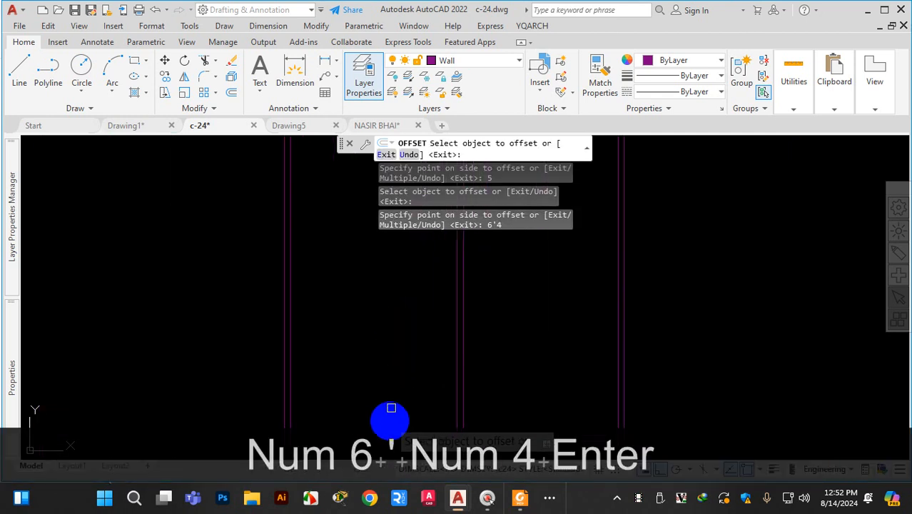
- Offset the left bath's new upper boundary line 5" upward to form the wall thickness
click(392, 394)
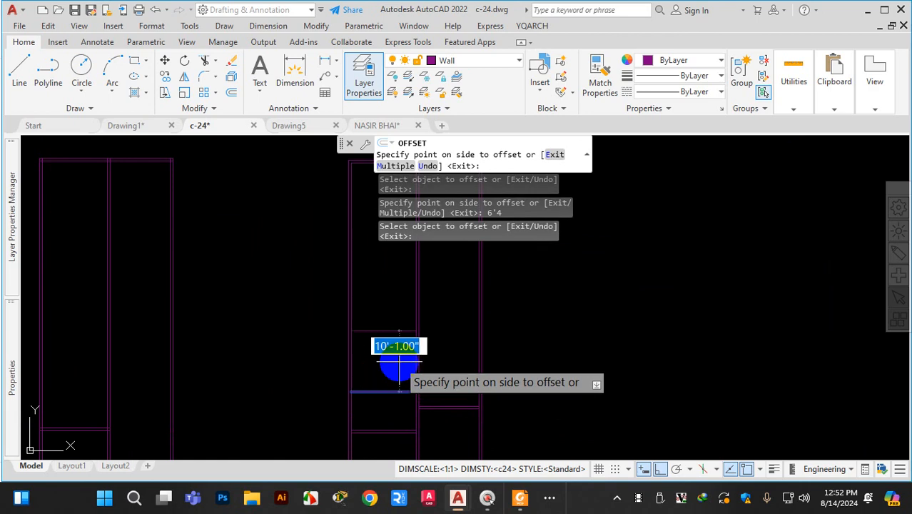
text(5)
key(Return)
scroll(397, 360, down, 3)
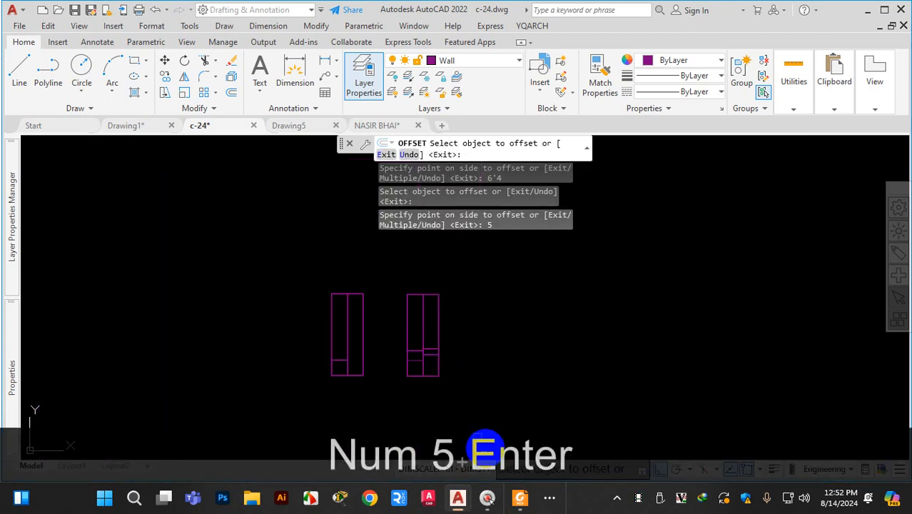
- Check the dimensions of the bedroom above the right bath in the Foxit PDF plan and return to c-24.dwg in AutoCAD
mouse_move(523, 507)
click(532, 448)
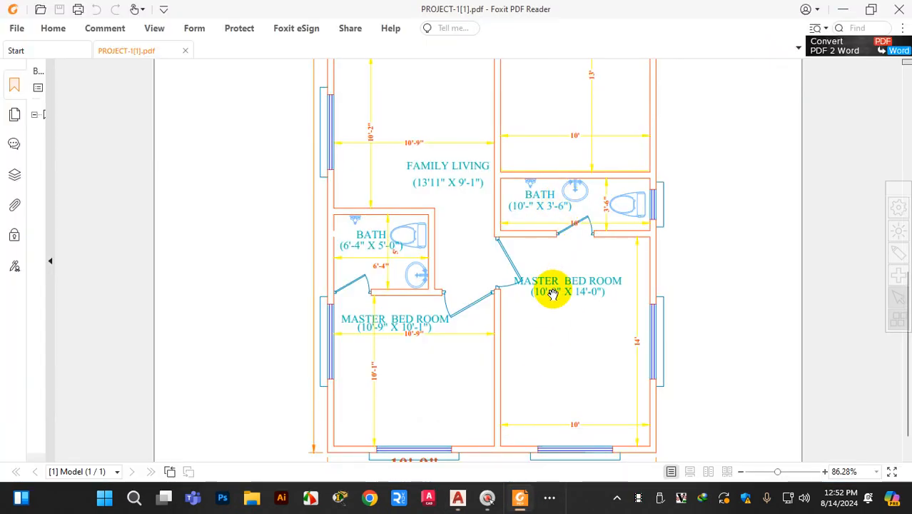
scroll(581, 135, down, 1)
scroll(576, 238, up, 5)
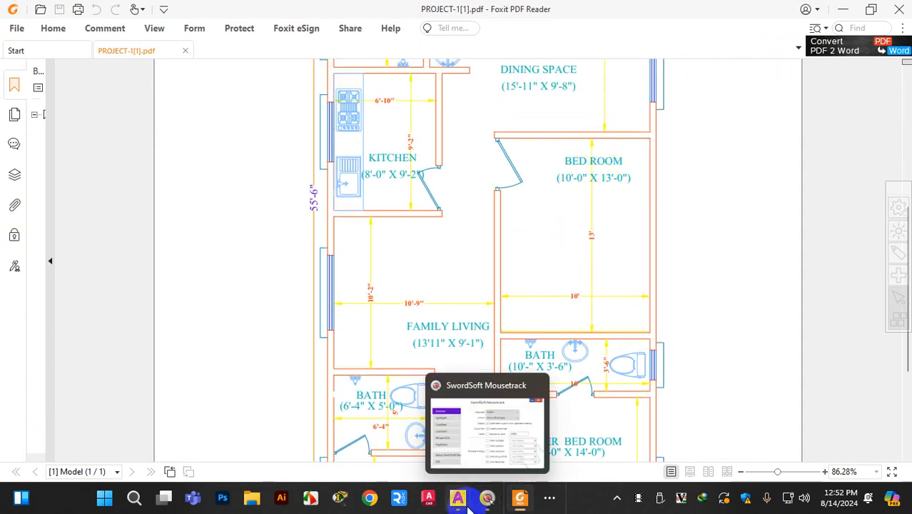
mouse_move(464, 489)
click(420, 448)
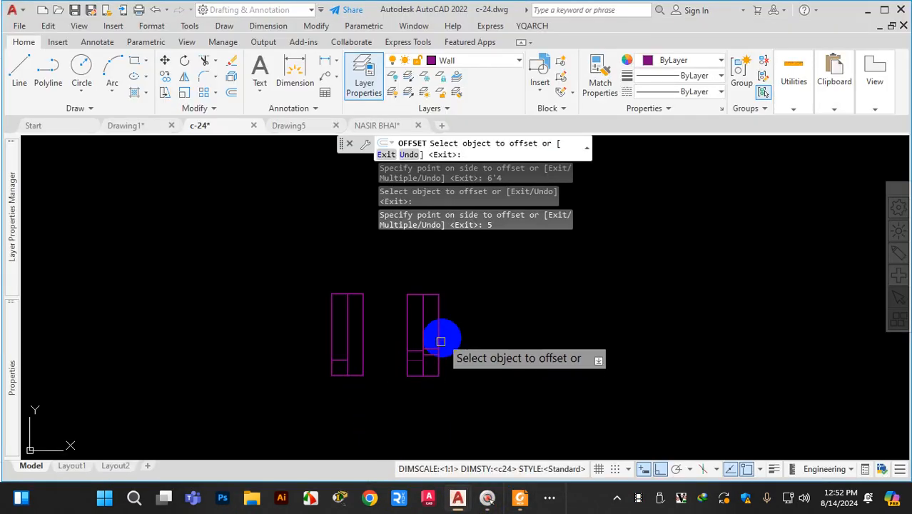
- Offset the upper line of the wall above the right bath 13' upward for the bedroom
scroll(418, 349, up, 4)
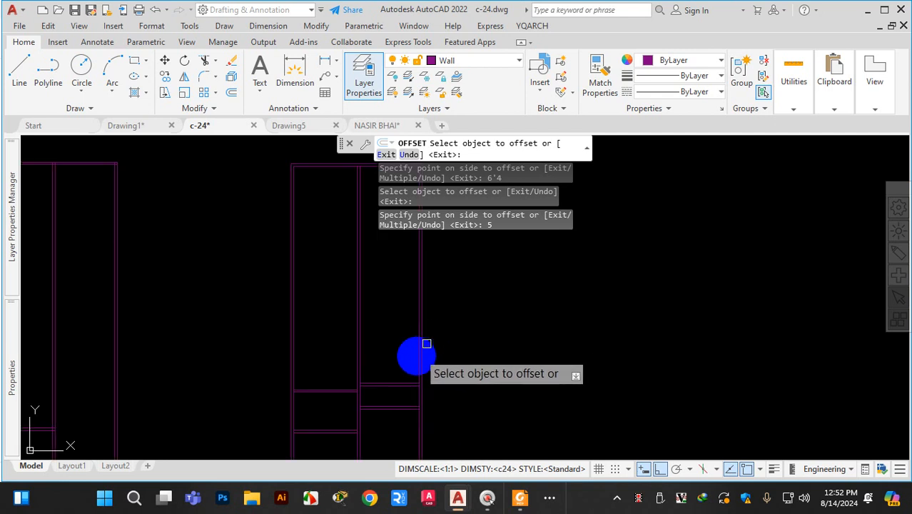
click(389, 412)
scroll(382, 341, down, 5)
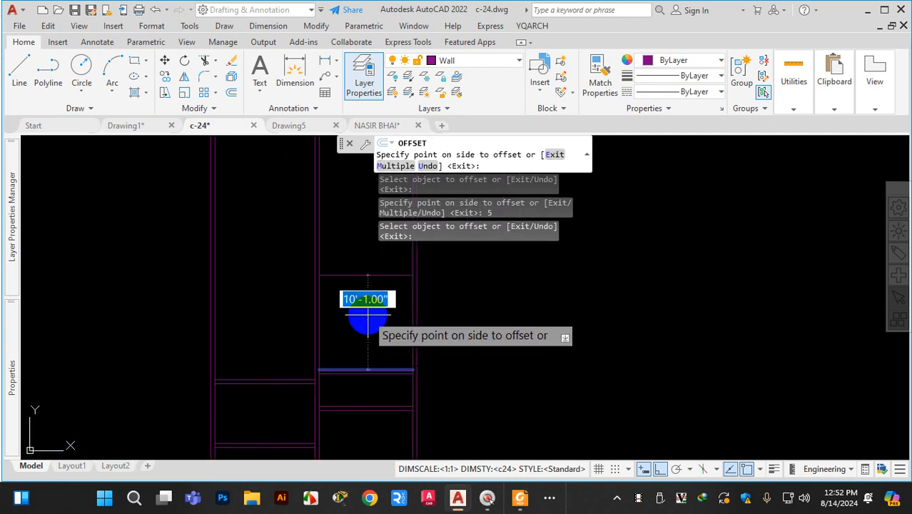
text(13')
key(Return)
scroll(369, 286, down, 2)
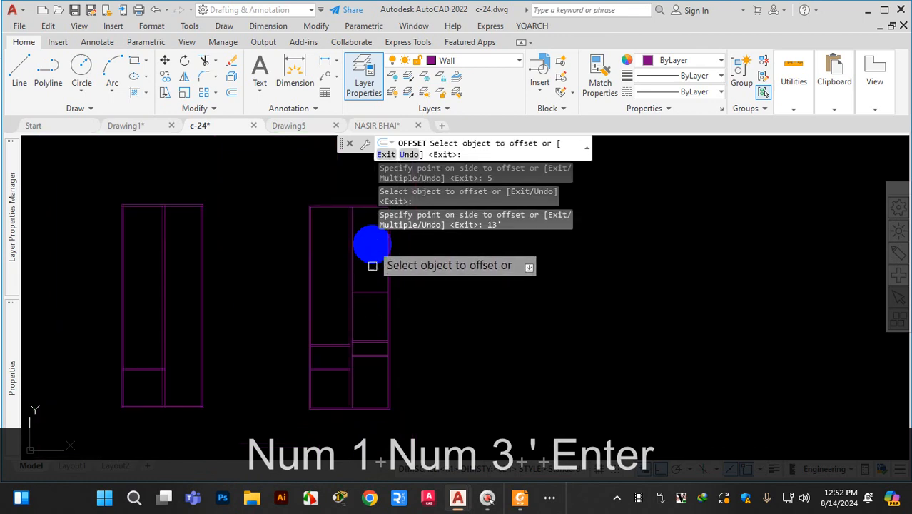
- Offset the new upper boundary line of the 13' bedroom 5" upward to form the wall thickness
scroll(372, 265, up, 5)
click(376, 354)
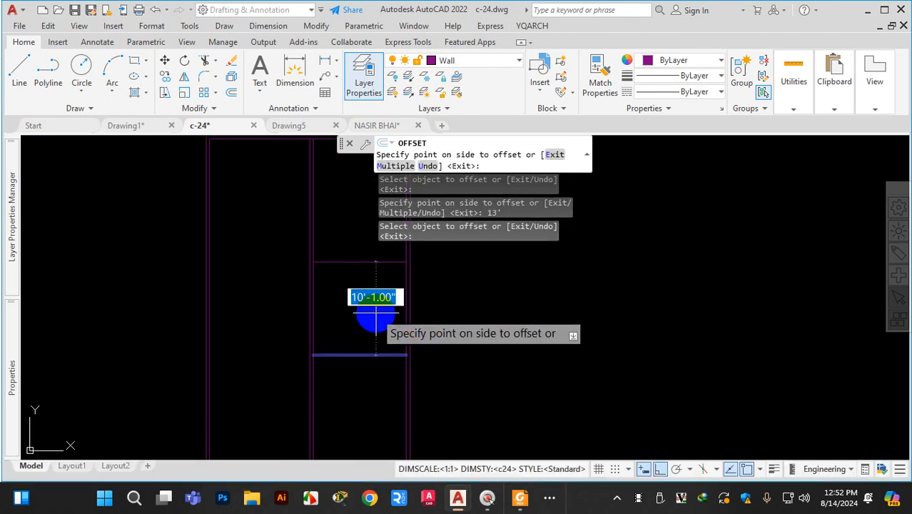
text(5)
key(Return)
scroll(378, 315, down, 4)
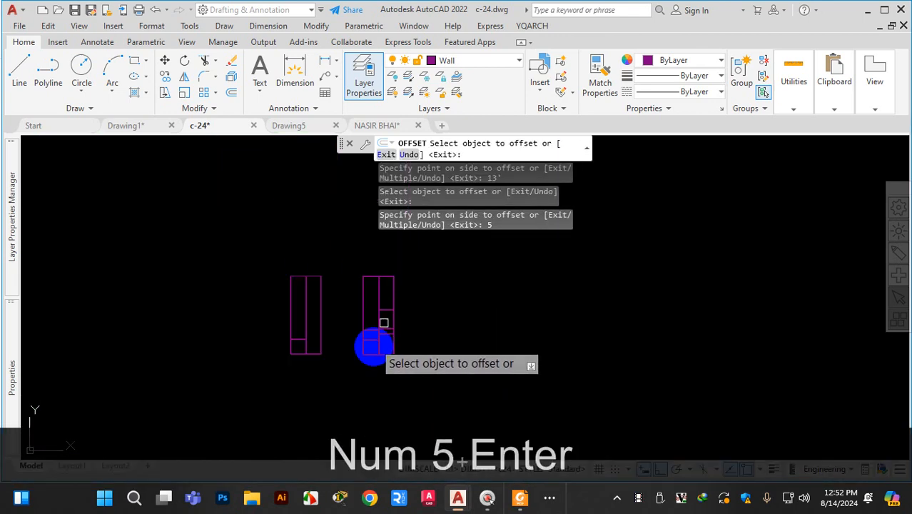
- Check the family living room in the Foxit PDF plan, and in AutoCAD's c-24.dwg offset the left bath's upper wall line 10'2" upward
scroll(370, 340, up, 3)
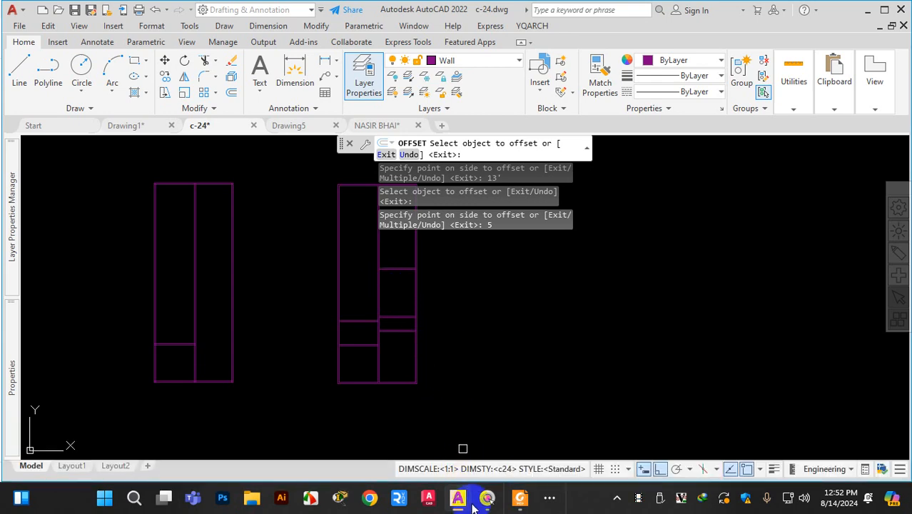
click(520, 498)
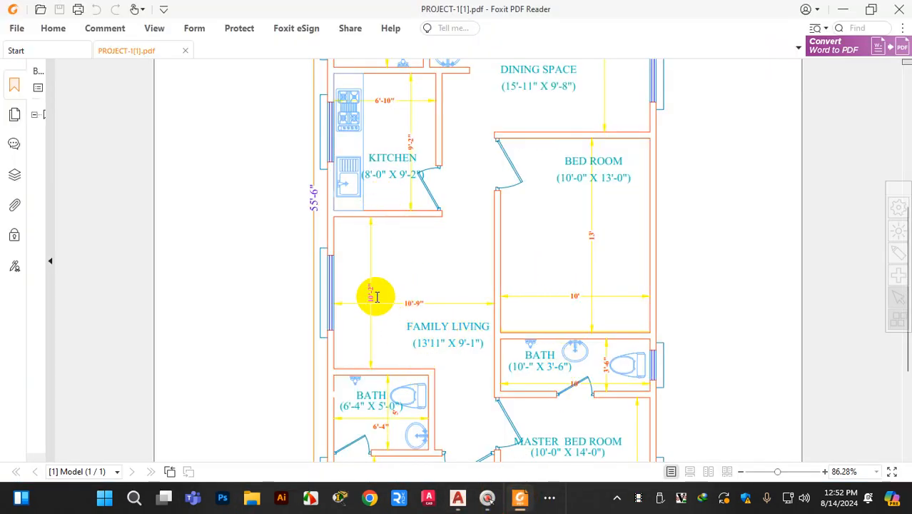
mouse_move(459, 500)
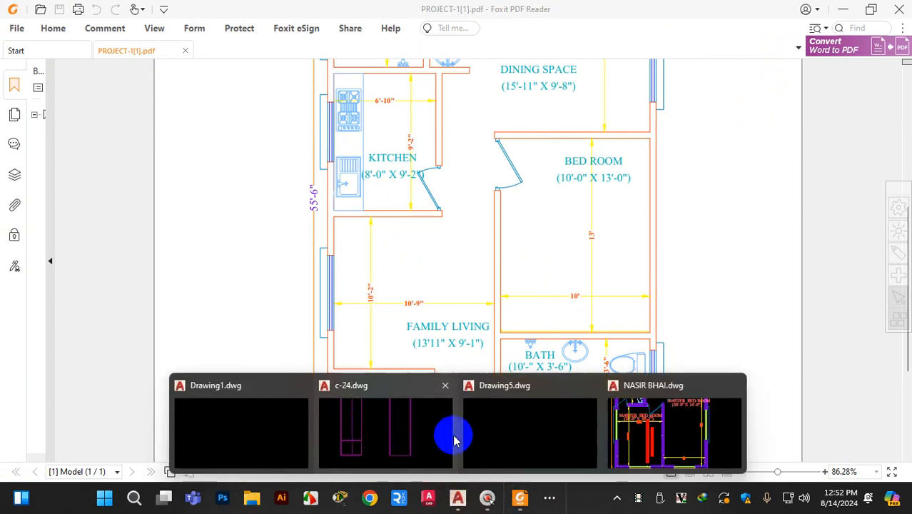
click(404, 436)
scroll(342, 332, up, 3)
scroll(411, 399, down, 2)
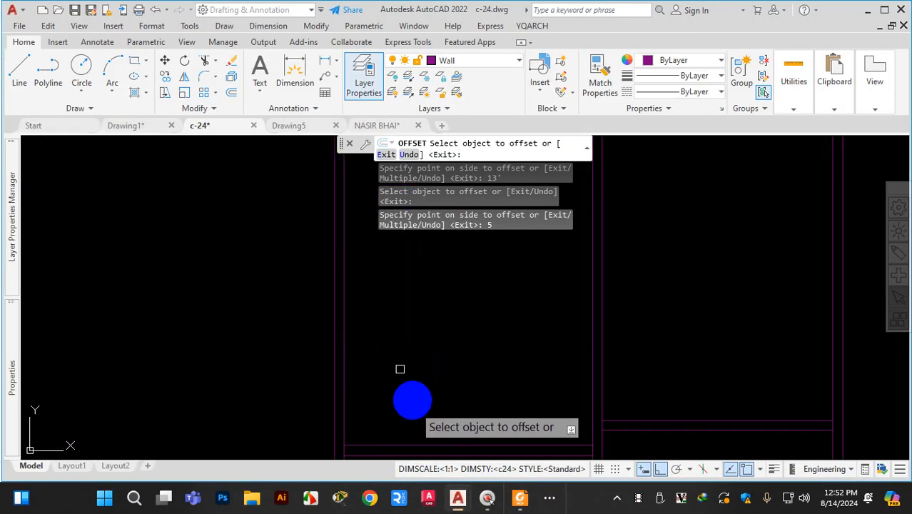
scroll(397, 358, up, 3)
click(397, 345)
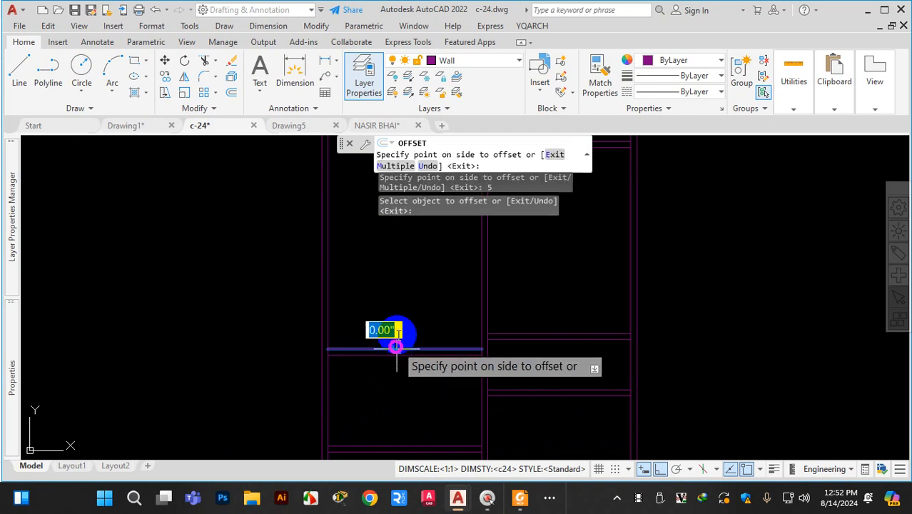
text(1)
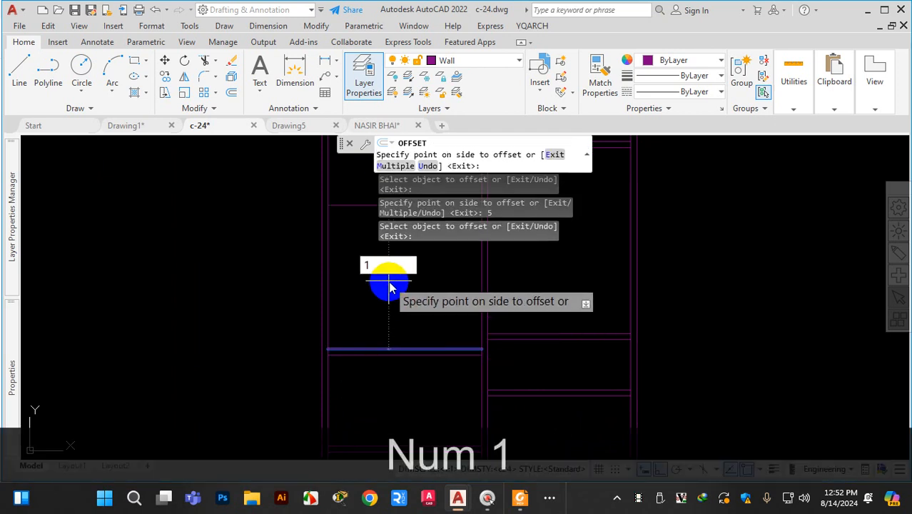
text(0'2)
key(Return)
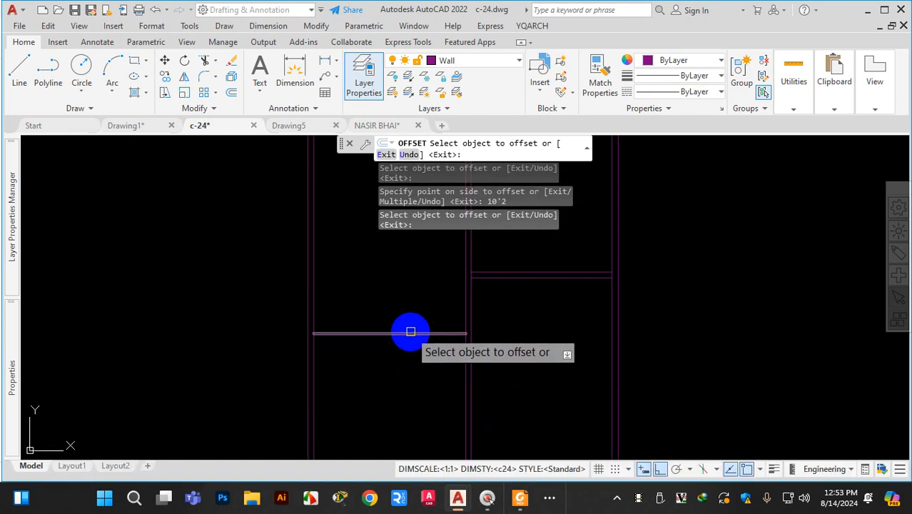
- Offset the family living room's new upper boundary line 5" upward to form the wall thickness
click(409, 329)
text(5)
key(Return)
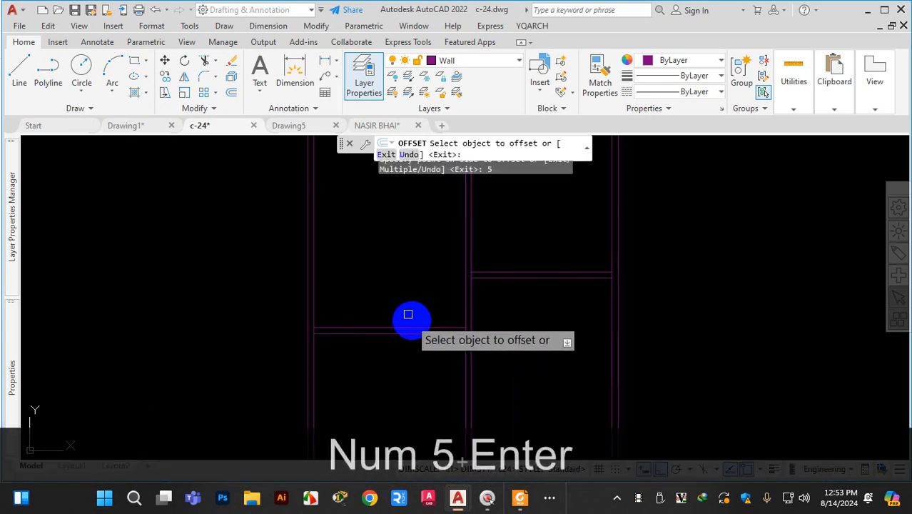
- Check the kitchen in the Foxit PDF plan, and in c-24.dwg offset the upper line of the family living room's wall 9'2" upward
scroll(428, 314, down, 5)
click(523, 496)
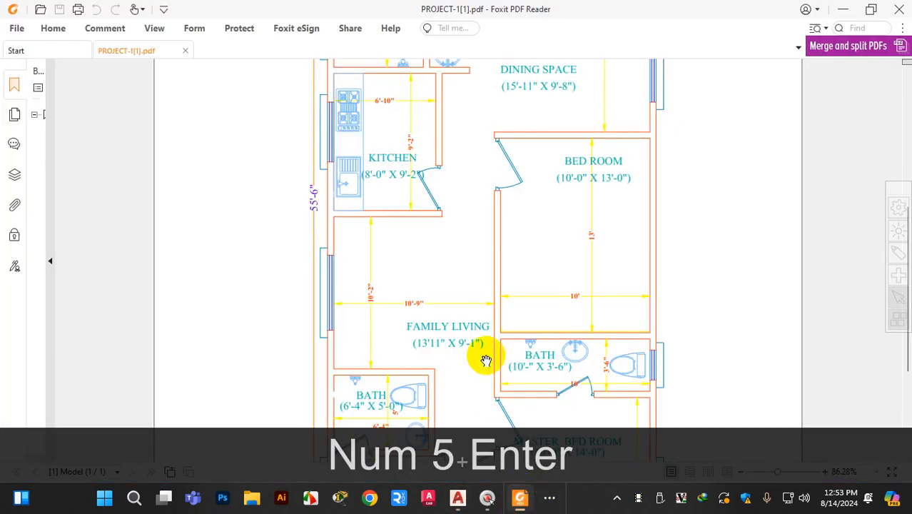
scroll(403, 128, up, 2)
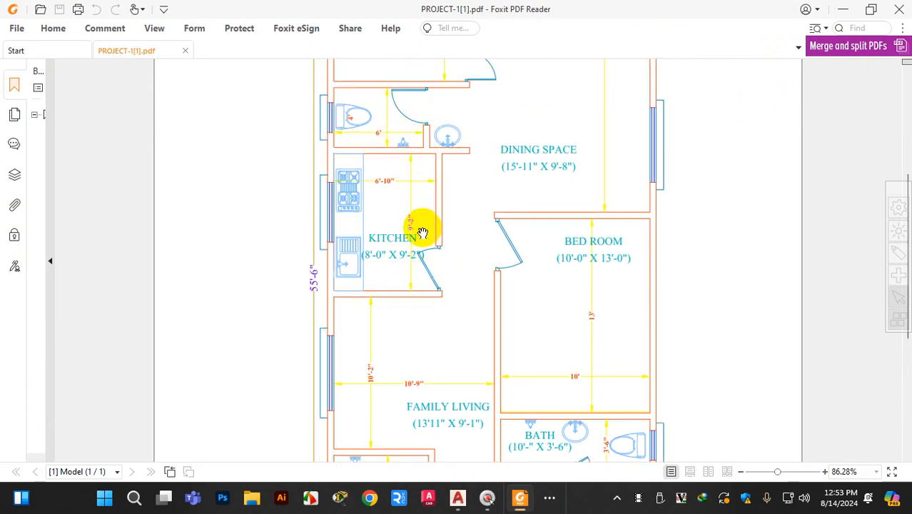
mouse_move(469, 505)
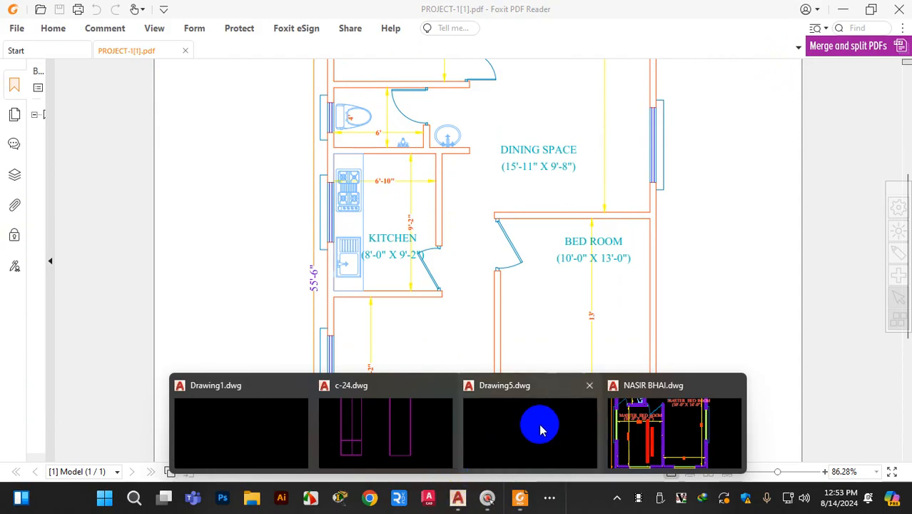
click(420, 421)
scroll(460, 303, up, 6)
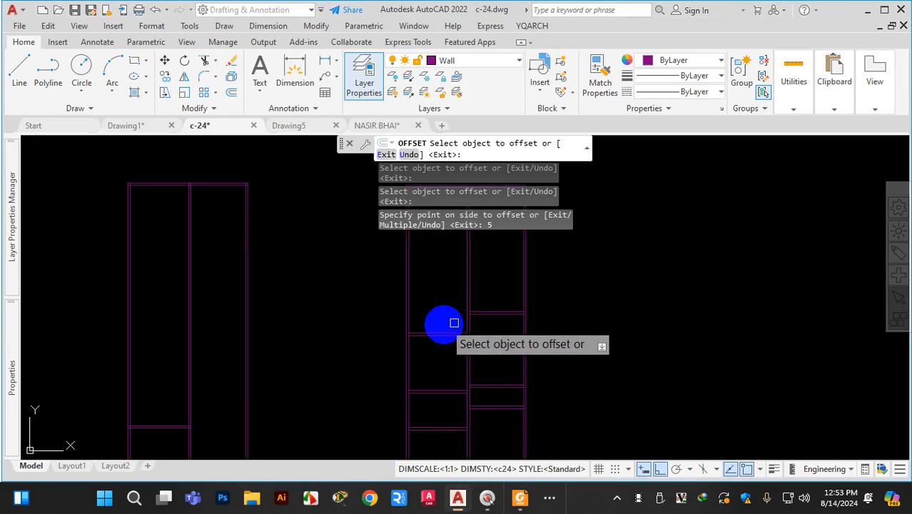
click(436, 356)
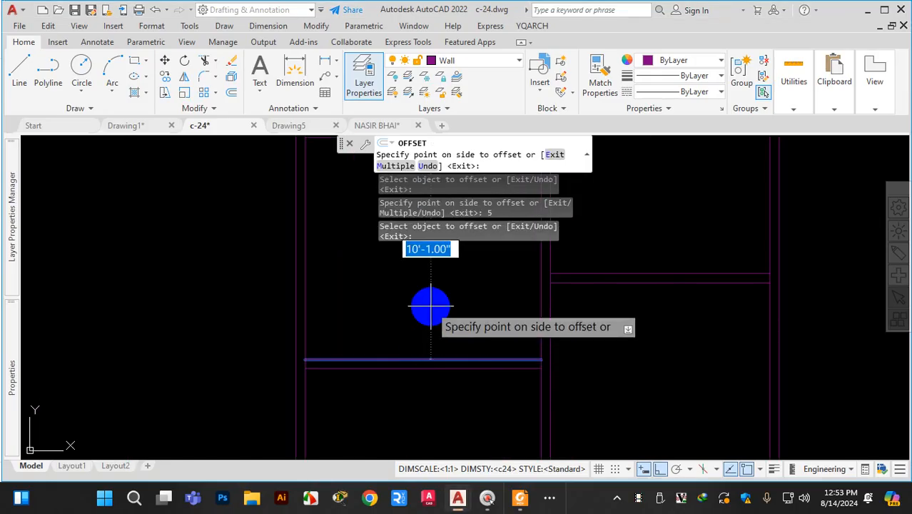
text(9)
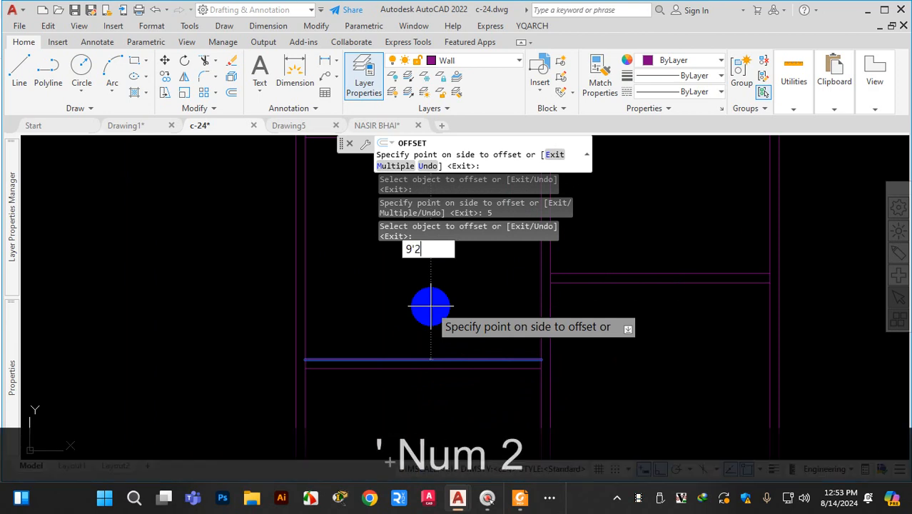
text('2)
key(Return)
- Offset the kitchen's new upper boundary line 5" upward to form the wall thickness
scroll(437, 349, down, 4)
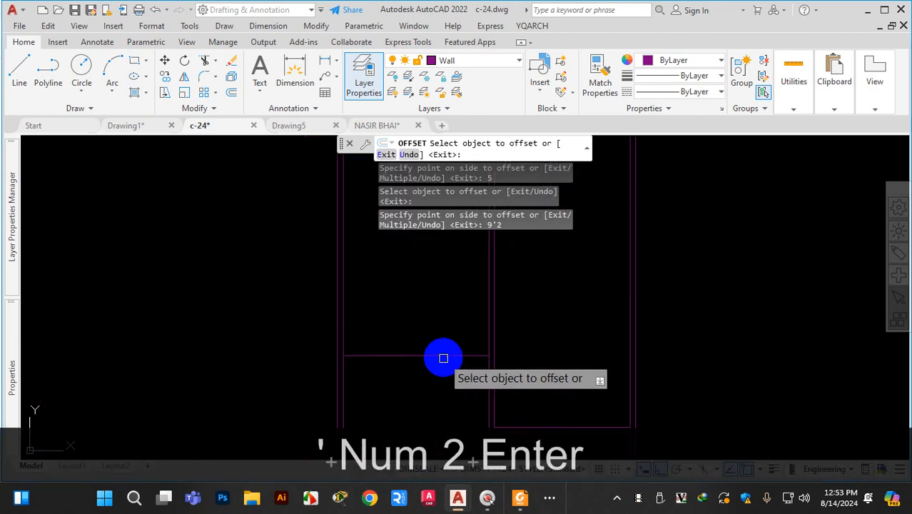
click(444, 356)
text(5)
key(Return)
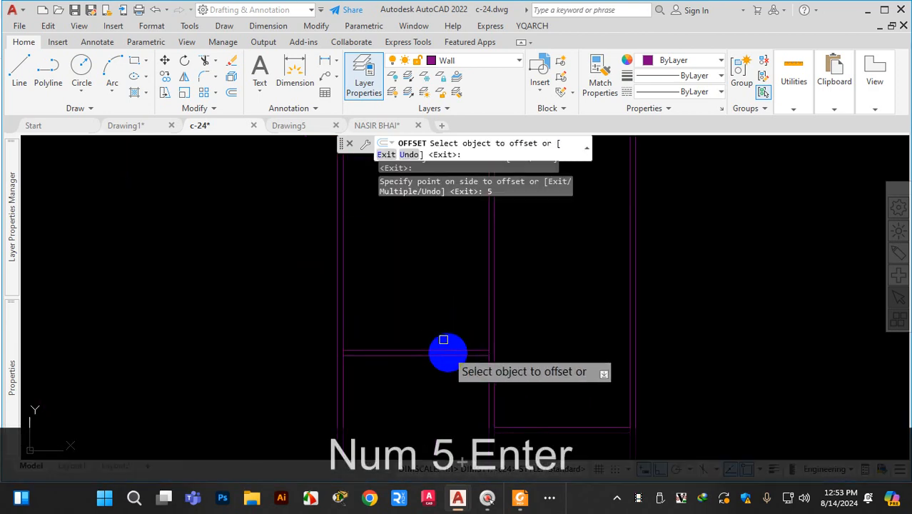
- Check the toilet above the kitchen in the Foxit PDF plan, and in c-24.dwg offset the kitchen wall's upper line 4' upward
scroll(444, 340, down, 5)
mouse_move(520, 497)
click(521, 438)
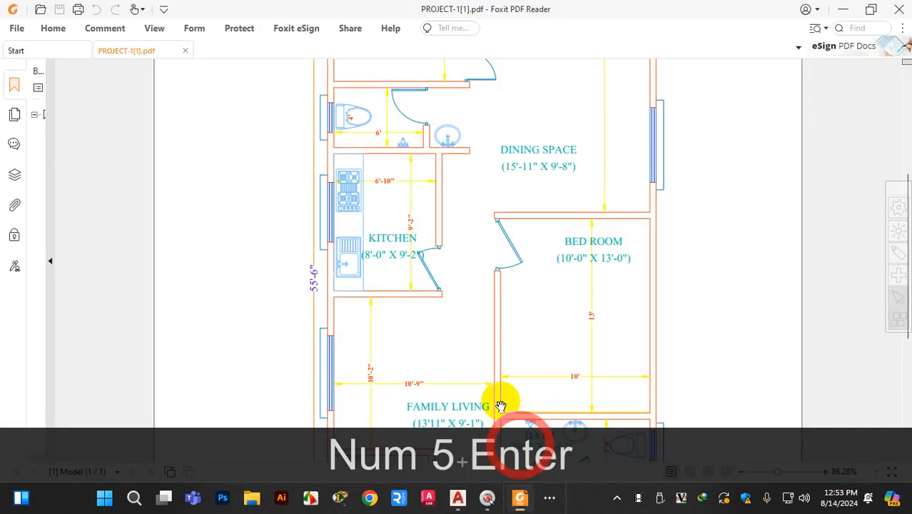
scroll(415, 144, up, 4)
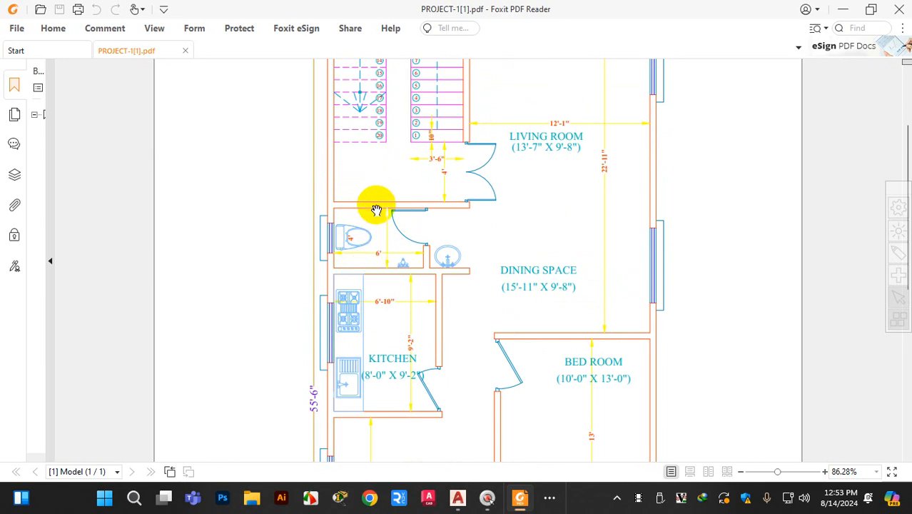
mouse_move(457, 496)
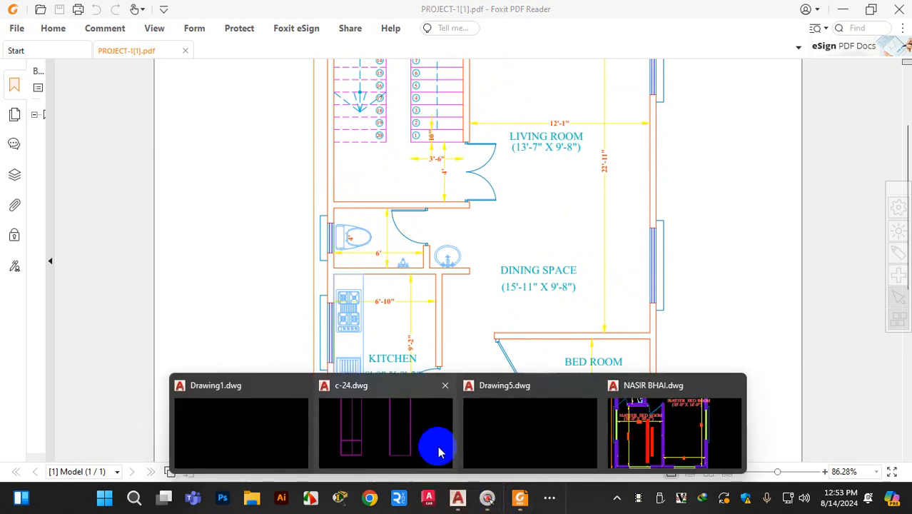
click(386, 436)
scroll(460, 292, up, 5)
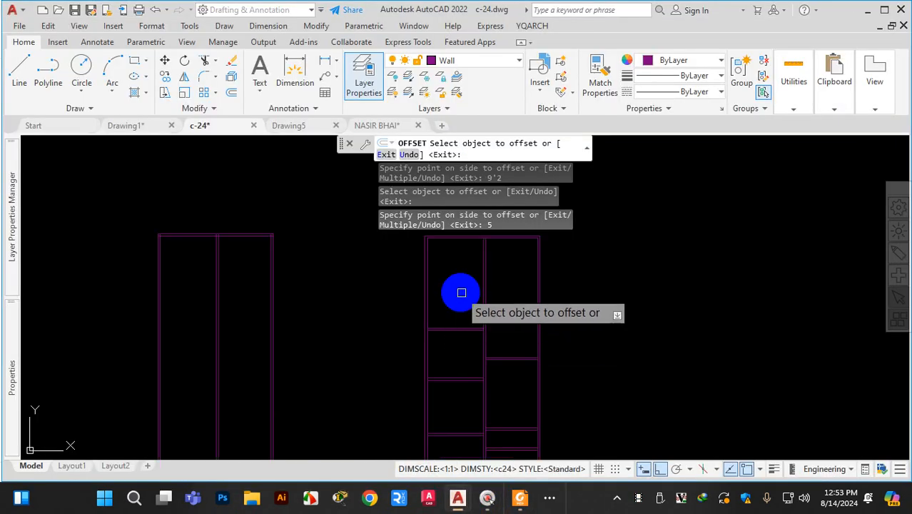
click(443, 402)
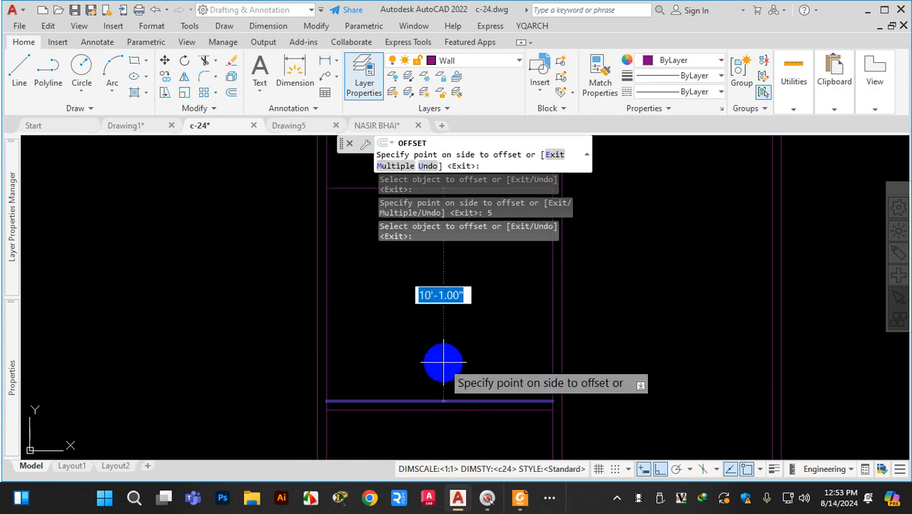
text(4)
key(Return)
- Offset the toilet's new upper boundary line 5" upward to form the wall between toilet and staircase
scroll(444, 364, down, 2)
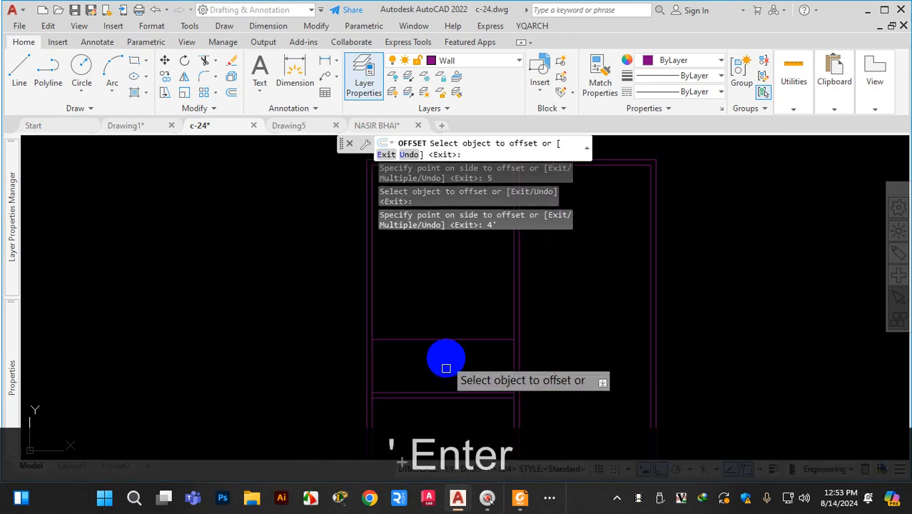
click(449, 338)
text(5)
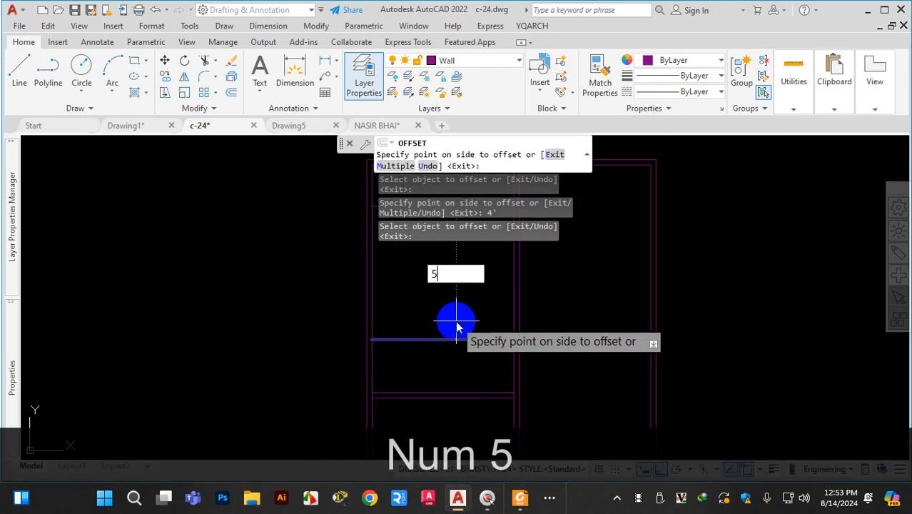
key(Return)
- Compare the living, dining and bedroom walls in the Foxit PDF plan with c-24.dwg in AutoCAD, ending the Offset command
scroll(537, 269, down, 5)
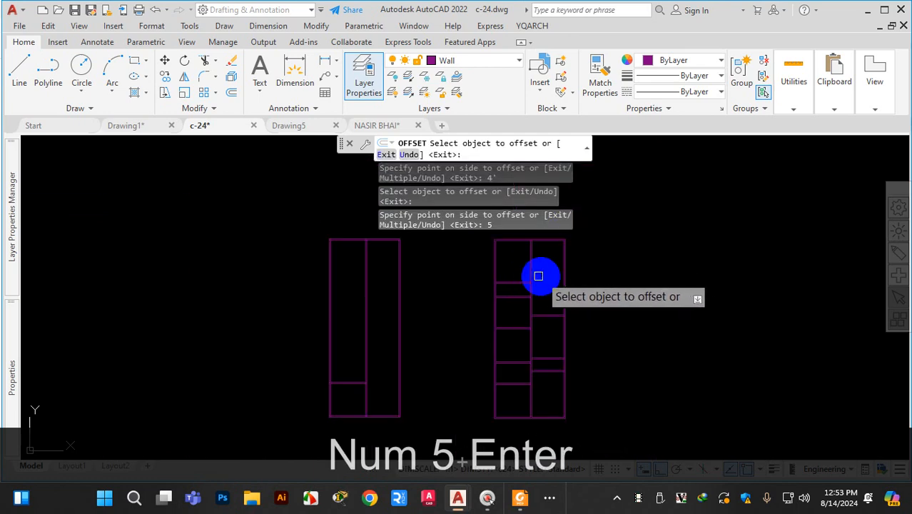
scroll(536, 249, up, 2)
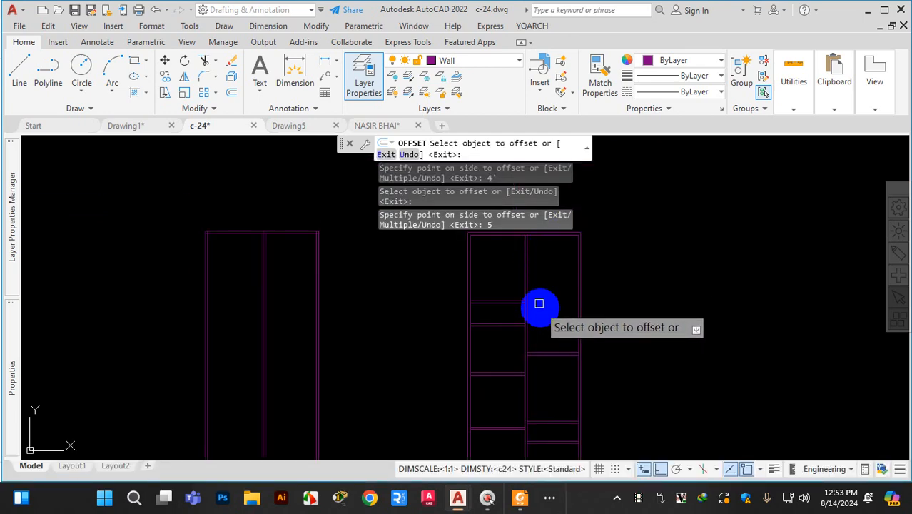
click(520, 497)
scroll(543, 321, down, 1)
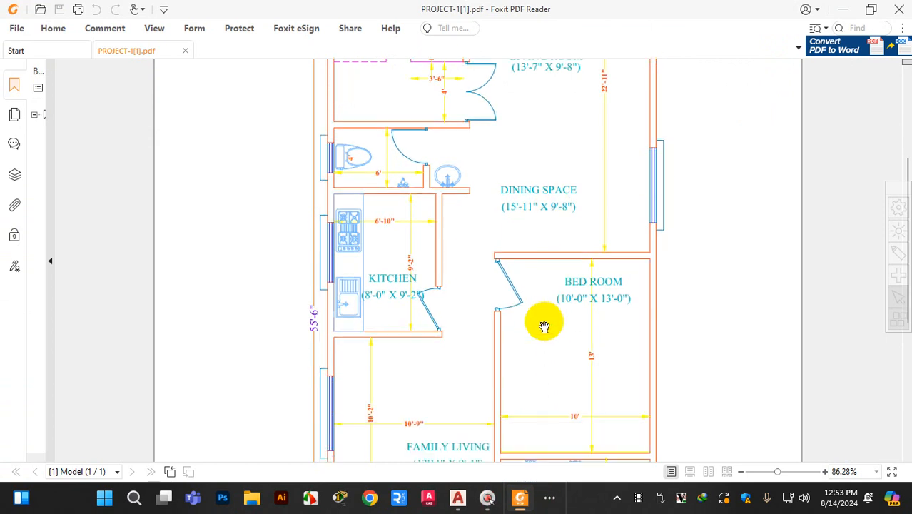
scroll(547, 314, up, 2)
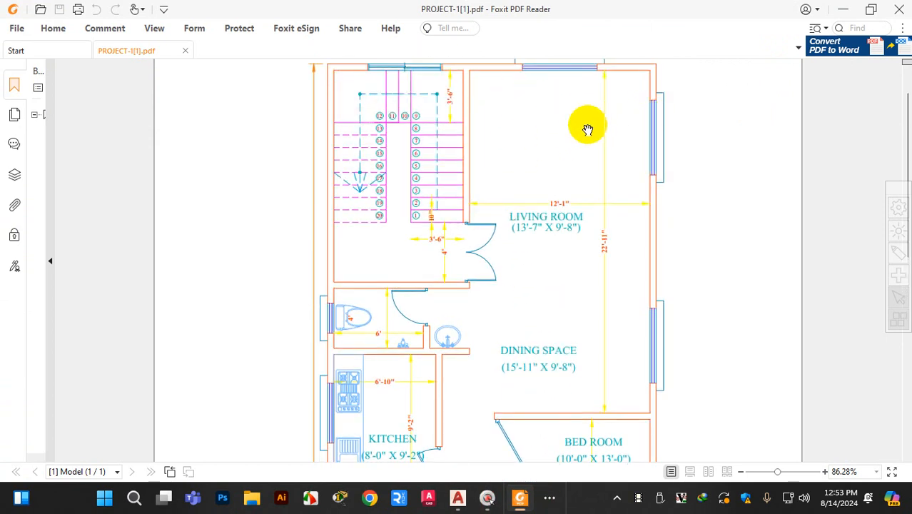
scroll(553, 150, down, 5)
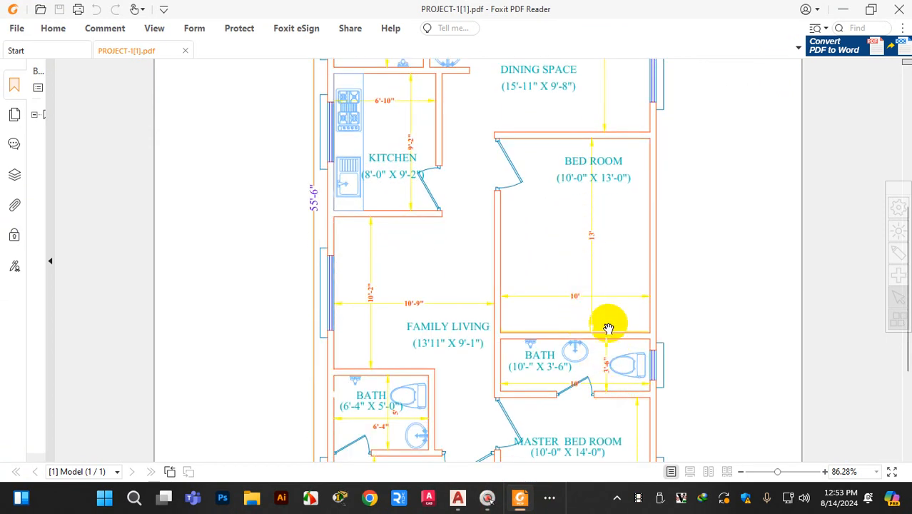
scroll(556, 220, up, 4)
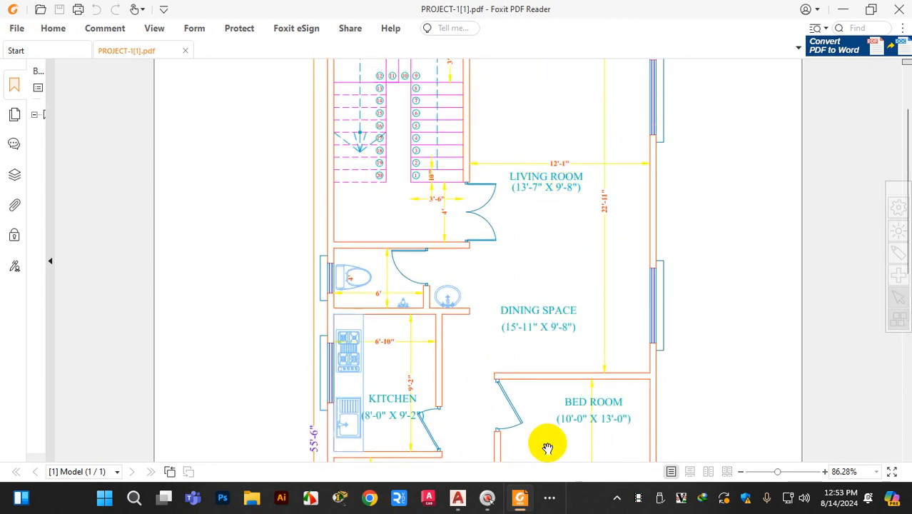
mouse_move(460, 505)
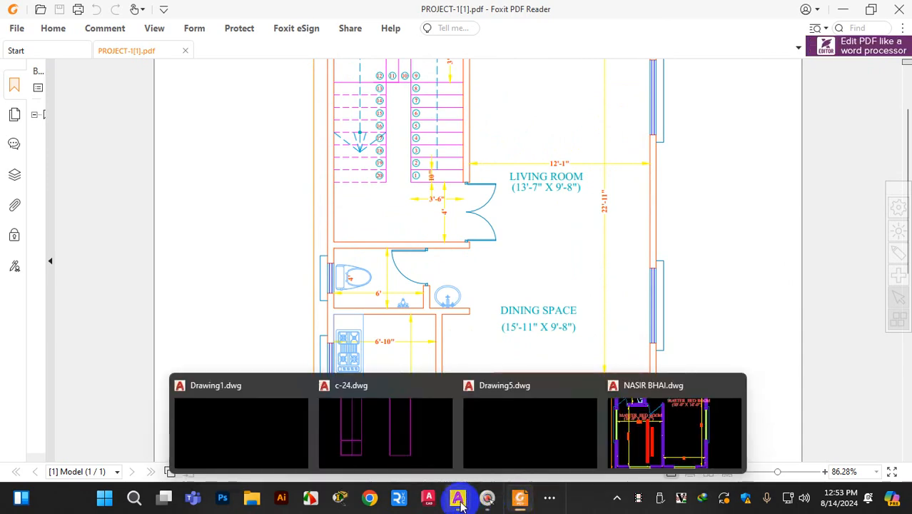
click(410, 443)
key(Escape)
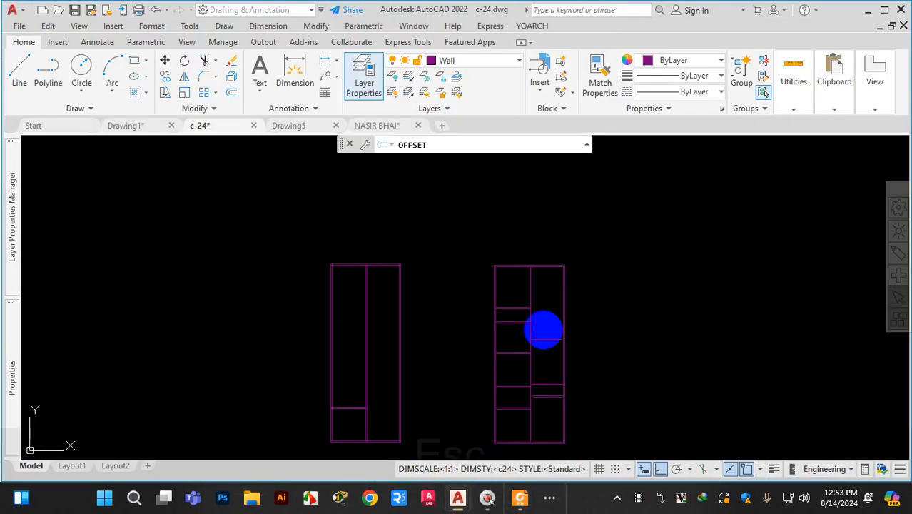
scroll(545, 328, up, 4)
scroll(538, 375, down, 3)
scroll(537, 370, up, 3)
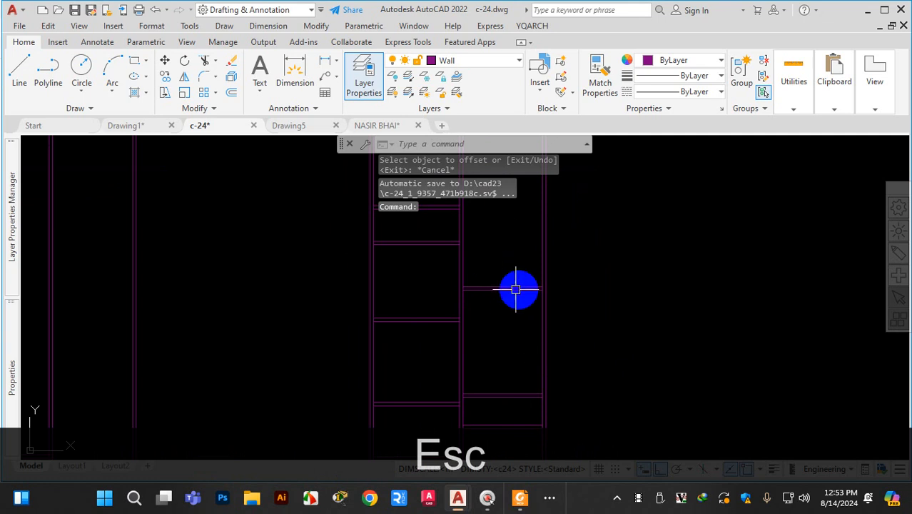
scroll(463, 279, up, 2)
scroll(483, 249, down, 3)
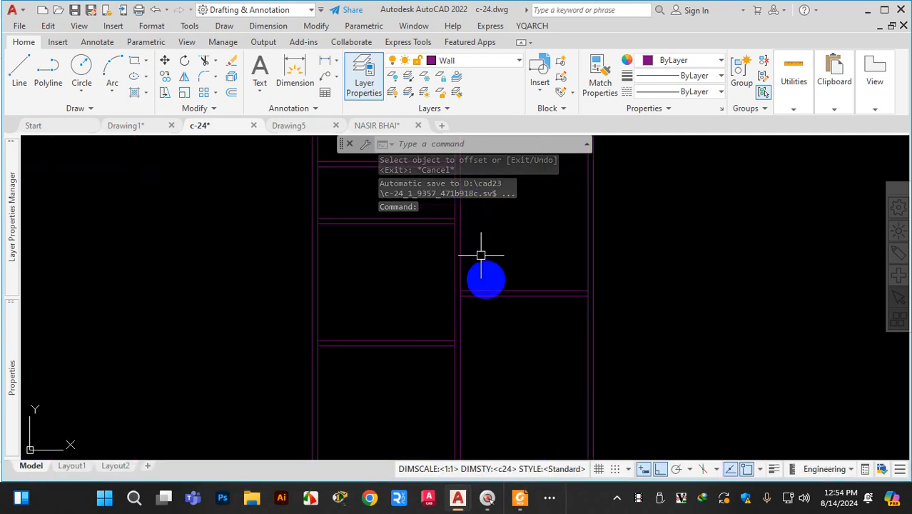
- In the Foxit PDF plan, mark in red the bedroom's upper wall and the central wall line extending up through the dining space
click(521, 499)
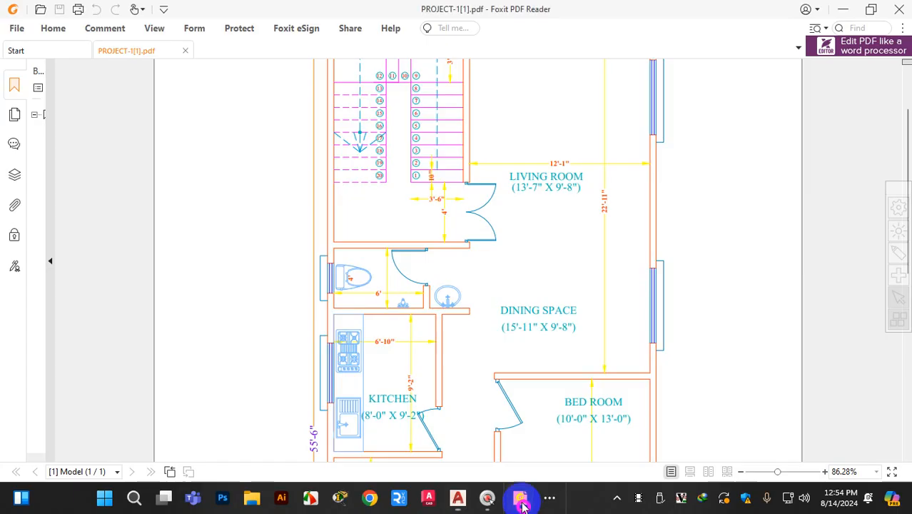
key(ctrl+1)
click(556, 390)
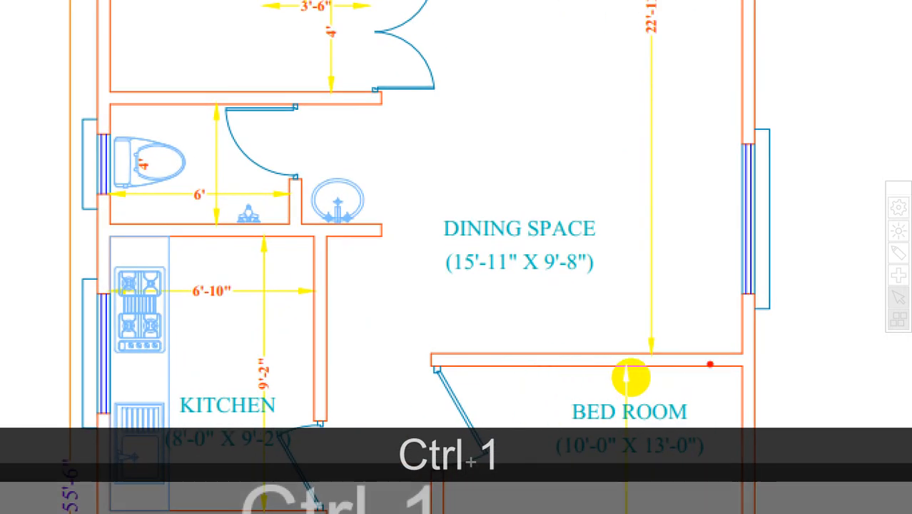
drag(657, 375, 532, 372)
drag(431, 348, 426, 2)
key(ctrl+1)
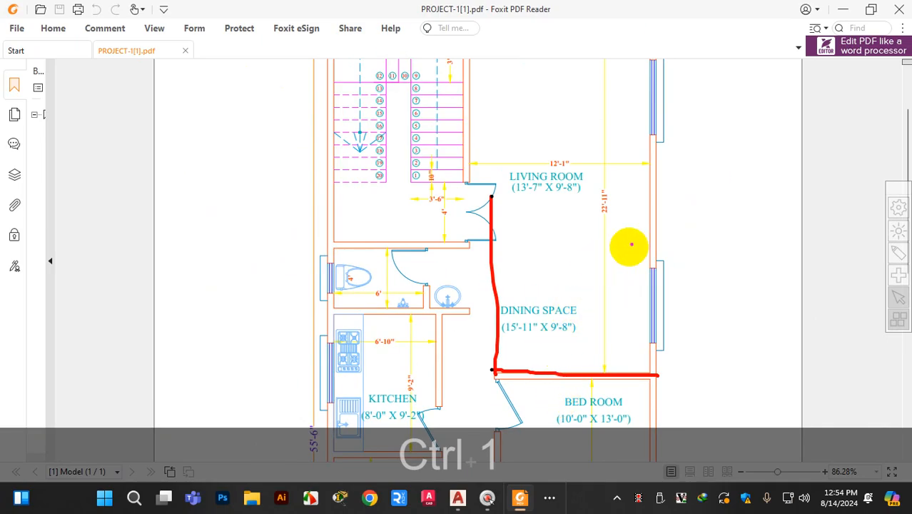
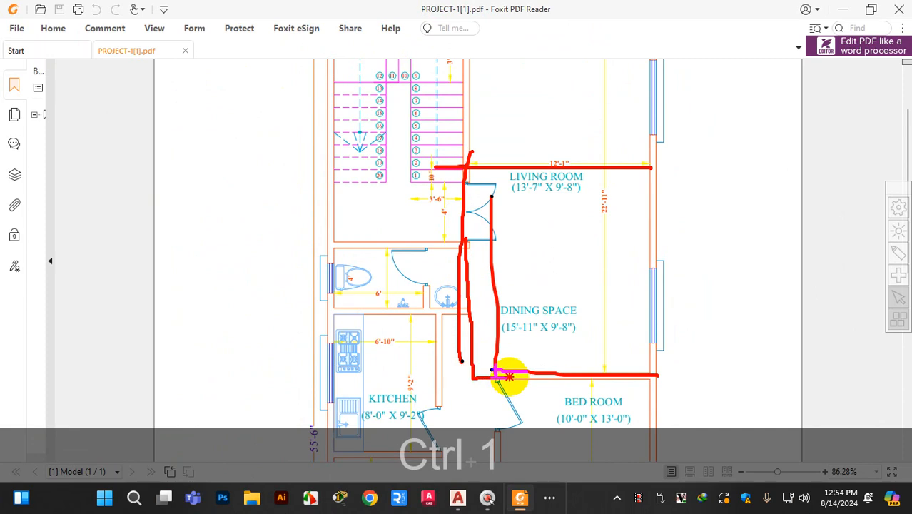
- Clear the red marks from the Foxit PDF plan, then switch to AutoCAD and examine the central wall above the bedroom in c-24.dwg
key(Escape)
scroll(475, 295, down, 4)
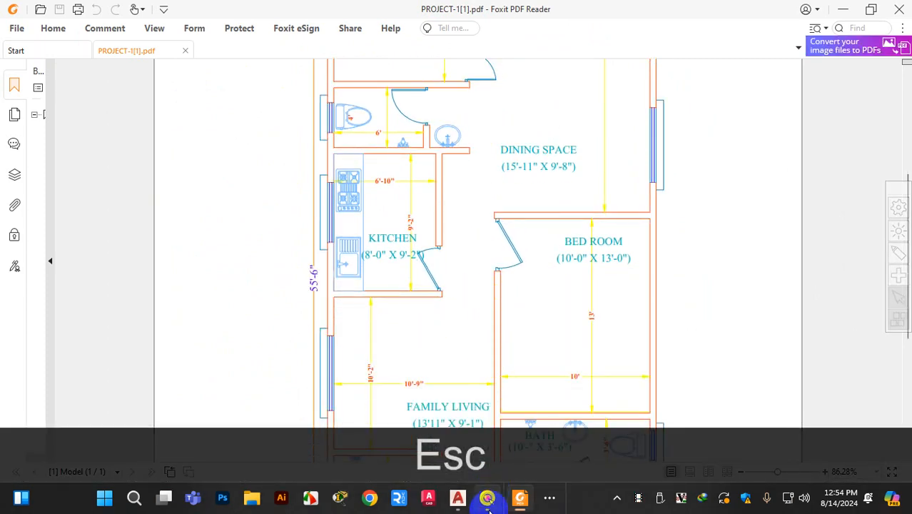
mouse_move(464, 498)
click(408, 439)
scroll(496, 280, down, 2)
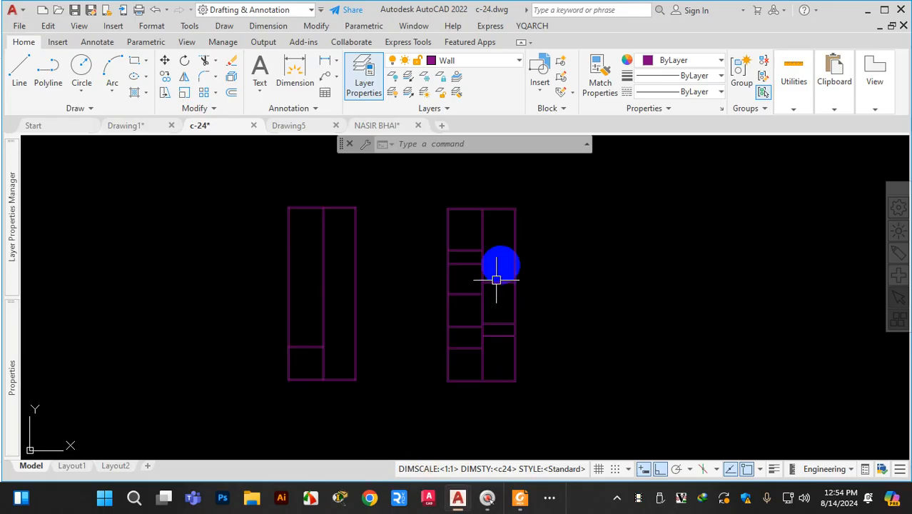
scroll(509, 221, up, 4)
scroll(437, 408, up, 4)
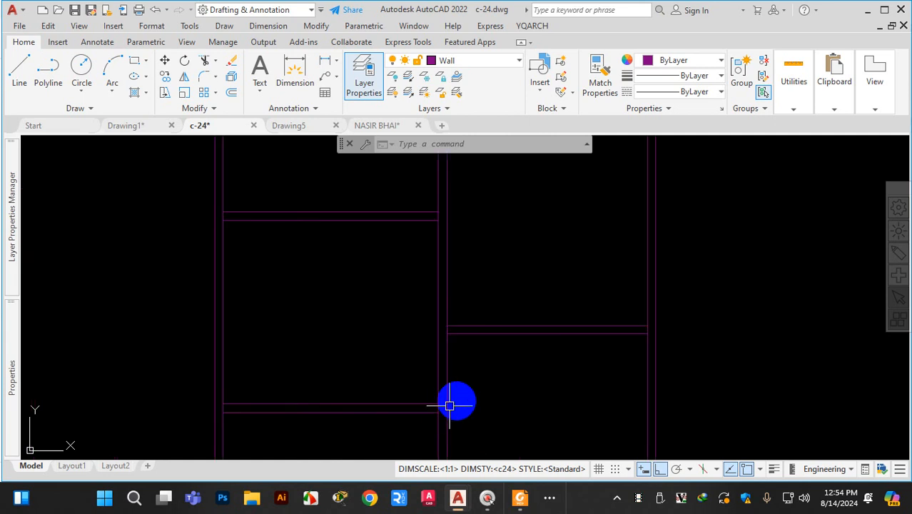
scroll(455, 403, down, 4)
scroll(465, 392, up, 2)
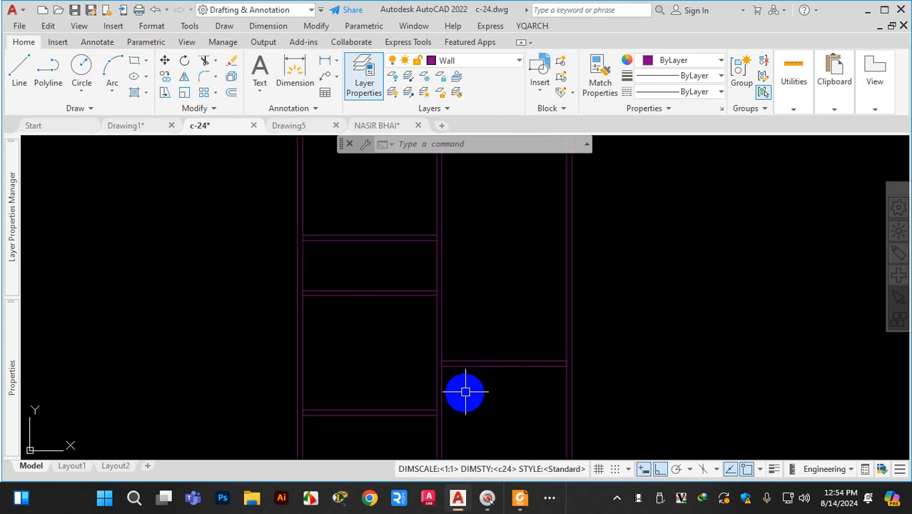
mouse_move(519, 497)
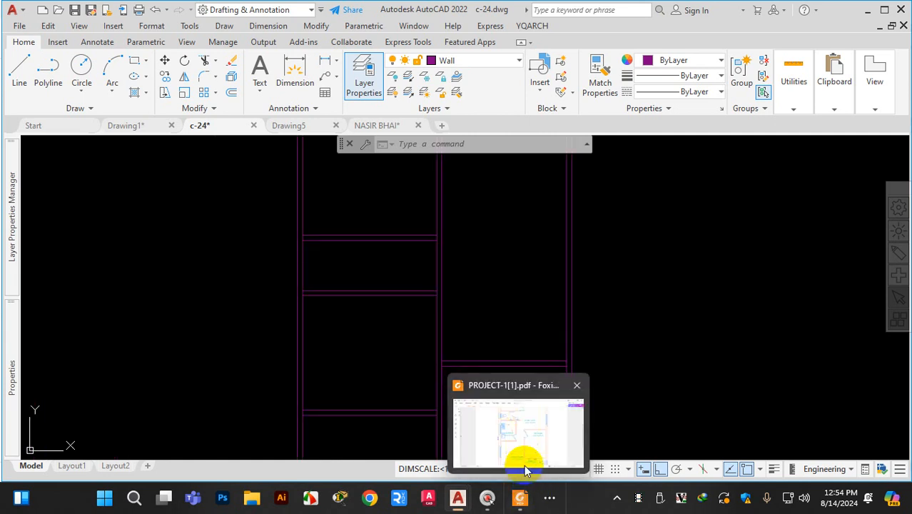
click(477, 308)
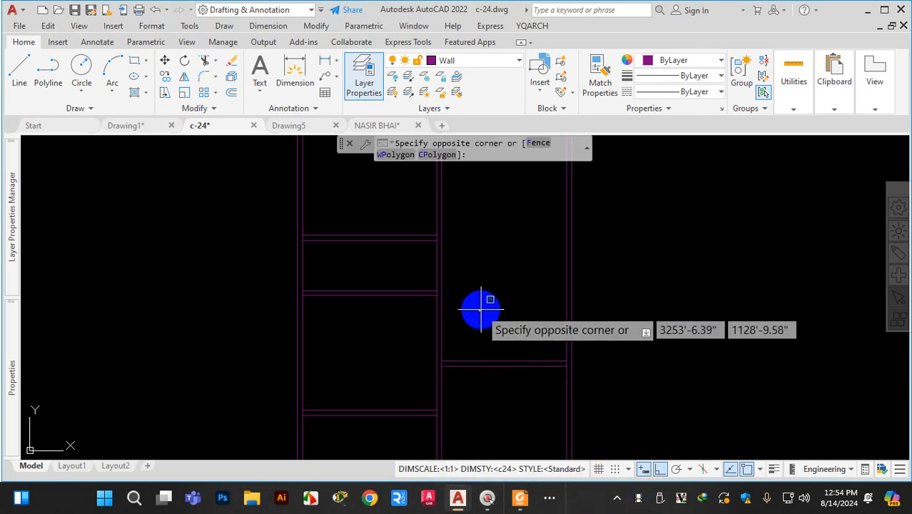
key(Escape)
scroll(444, 390, down, 2)
scroll(471, 382, up, 2)
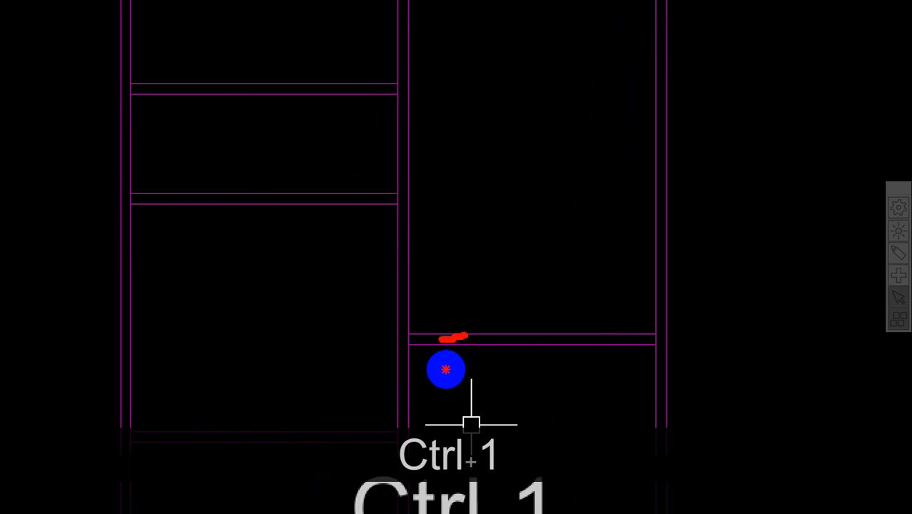
- Mark in red the junction of the bedroom's upper wall with the central wall and the central wall portion above it, then clear the marks
click(419, 369)
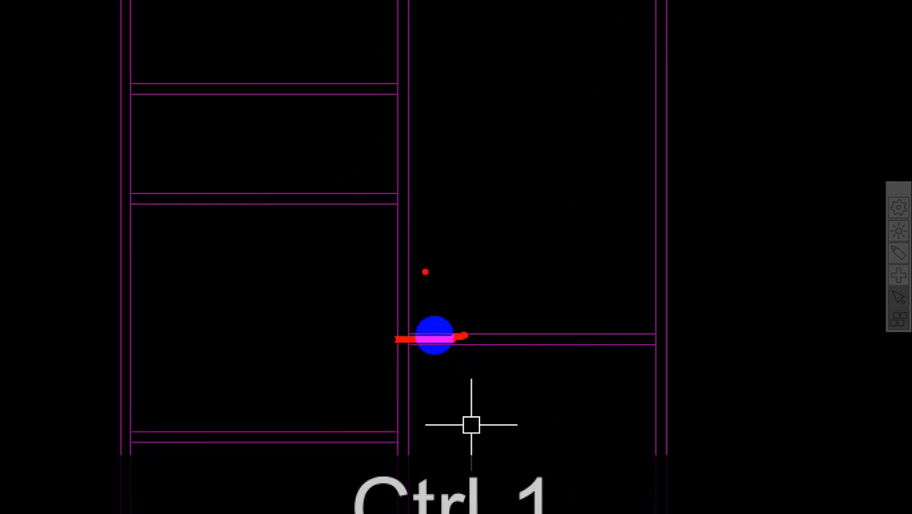
drag(398, 222, 389, 355)
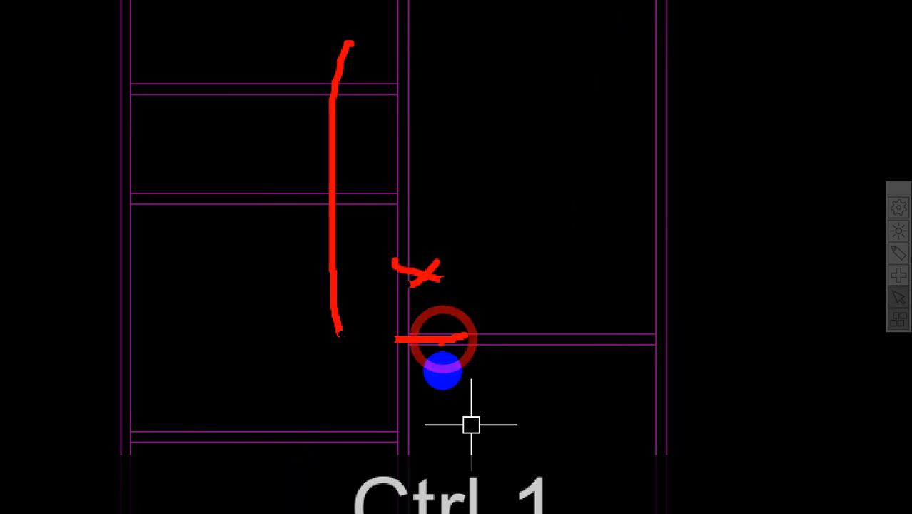
key(Escape)
- Try trimming the central wall's right line above the bedroom's upper wall
scroll(429, 365, up, 3)
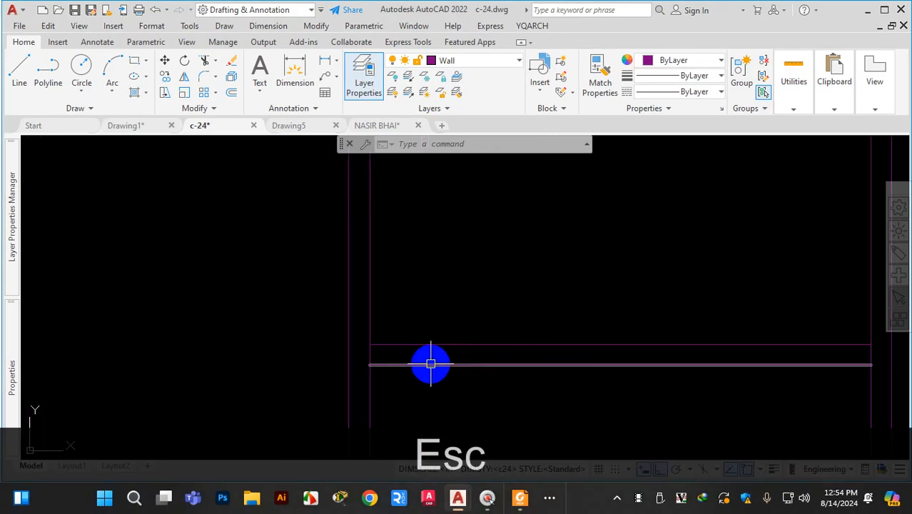
text(tr)
key(space)
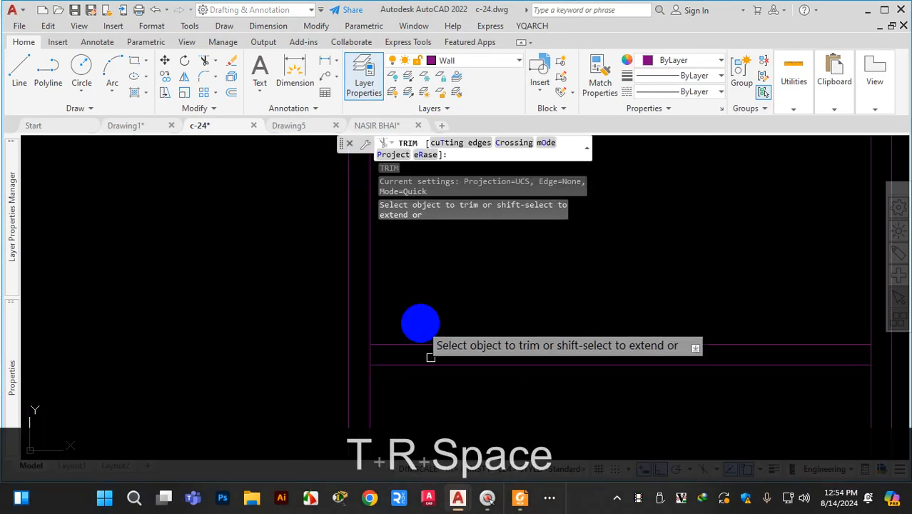
scroll(427, 318, down, 2)
scroll(427, 307, down, 3)
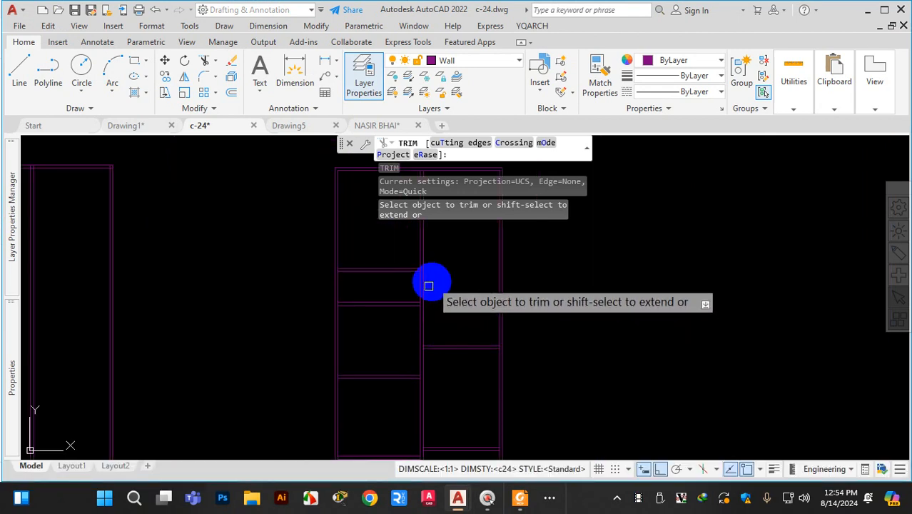
click(421, 301)
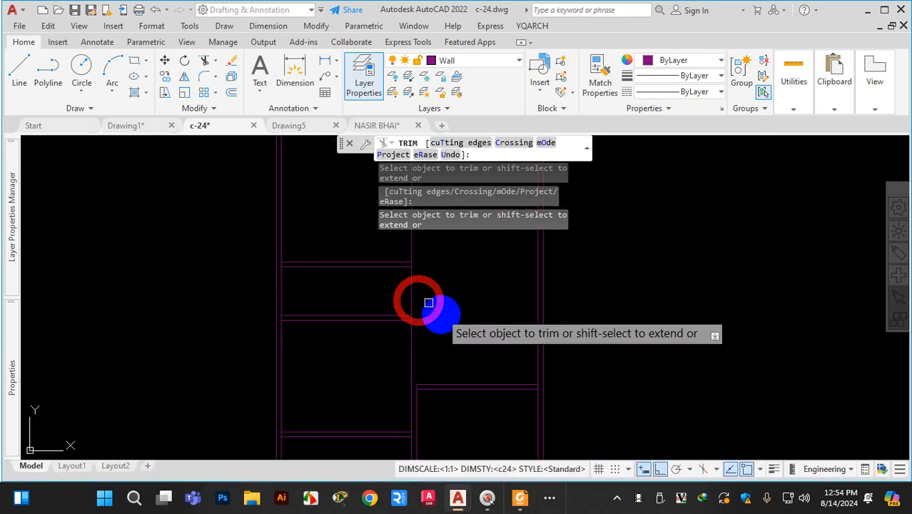
- Try extending the top line of the bedroom's upper wall to the central wall's left line
scroll(412, 367, up, 2)
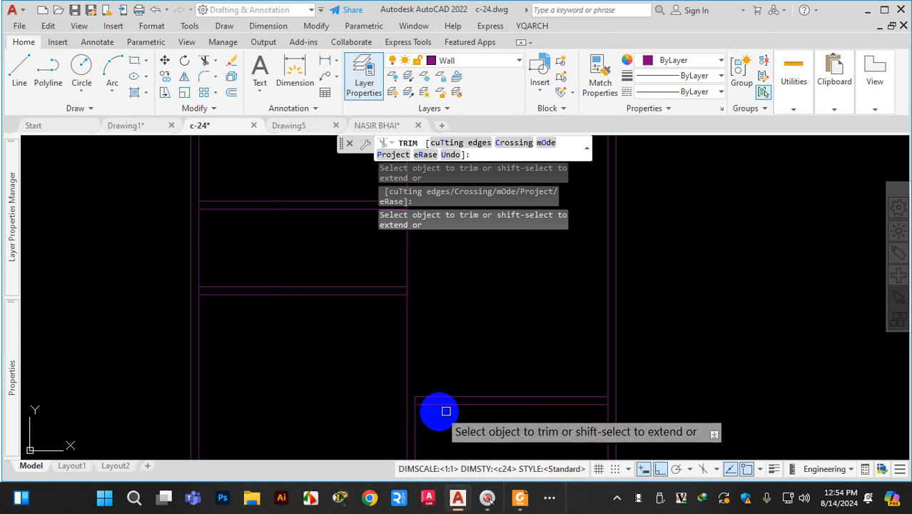
scroll(431, 400, up, 3)
scroll(361, 375, up, 3)
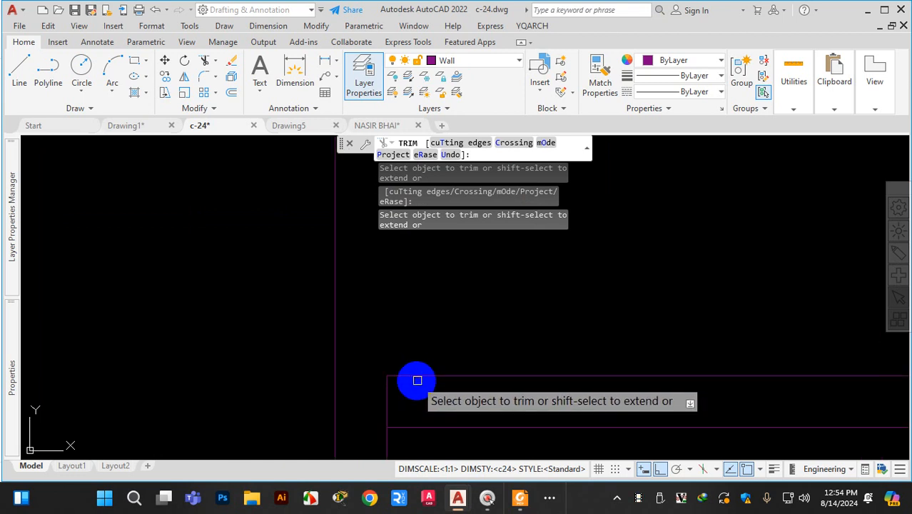
key(shift)
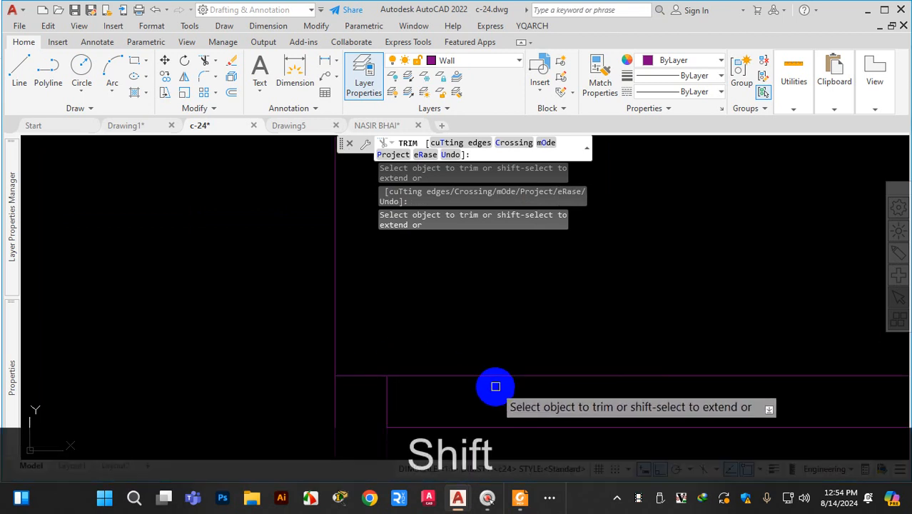
scroll(389, 376, down, 5)
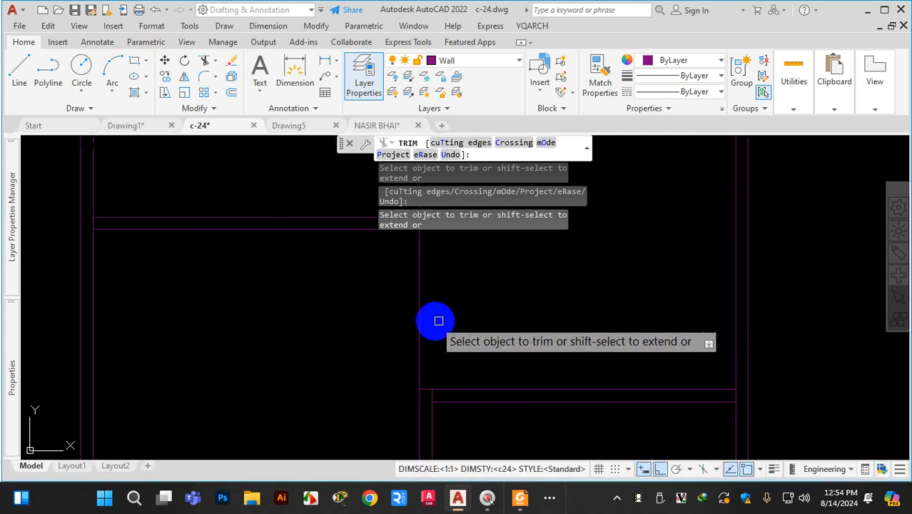
- Try trimming the central wall's left line above the bedroom, using the top line of the bedroom's upper wall as the cutting edge
click(470, 147)
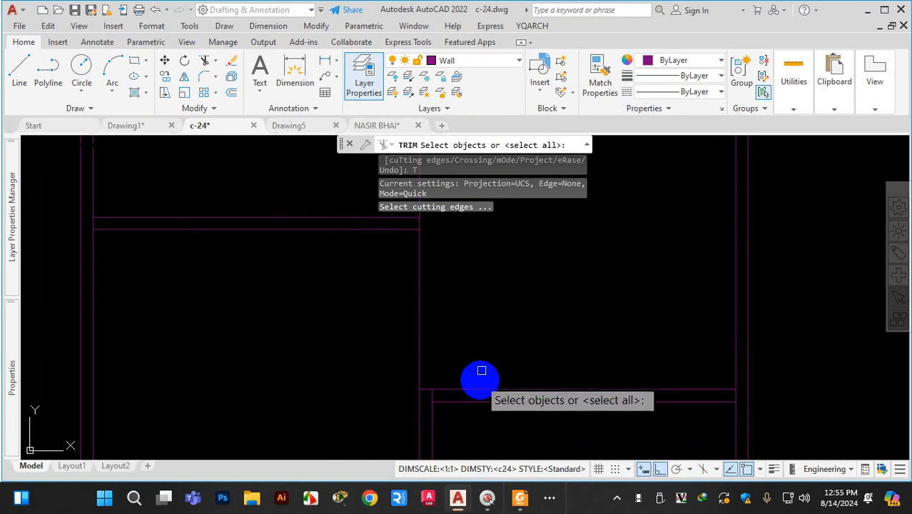
scroll(476, 382, up, 3)
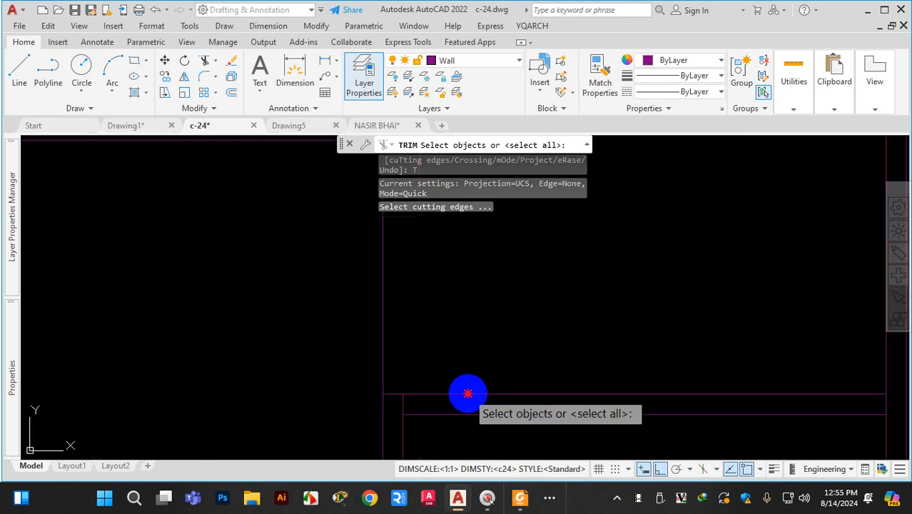
click(468, 393)
key(space)
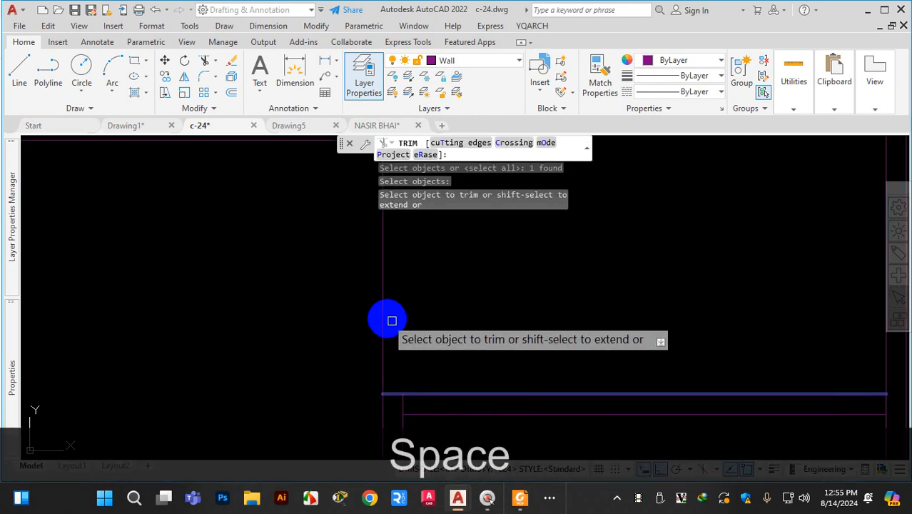
click(382, 316)
scroll(445, 347, down, 7)
scroll(446, 293, up, 2)
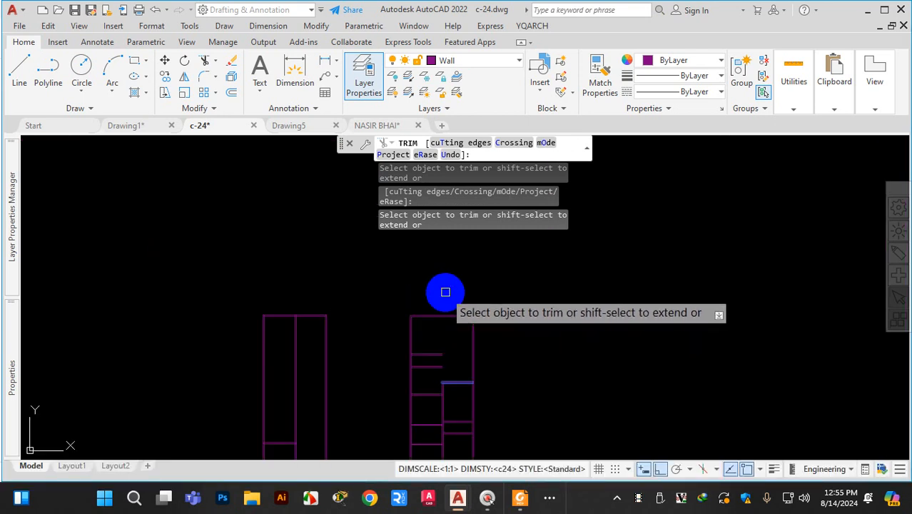
scroll(444, 405, up, 1)
scroll(445, 408, up, 2)
scroll(430, 325, down, 2)
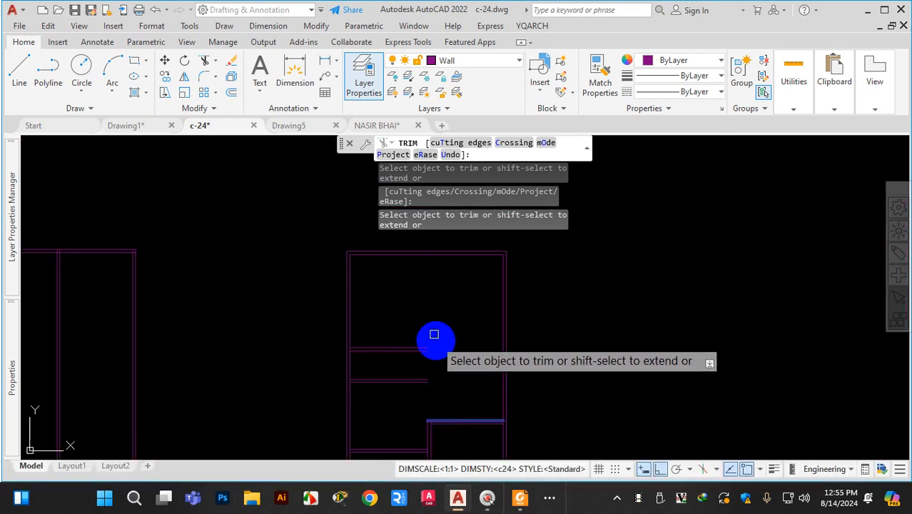
- Cancel the Trim command and undo the trims and extension around the central wall and the bedroom's upper wall
key(ctrl+z)
key(Escape)
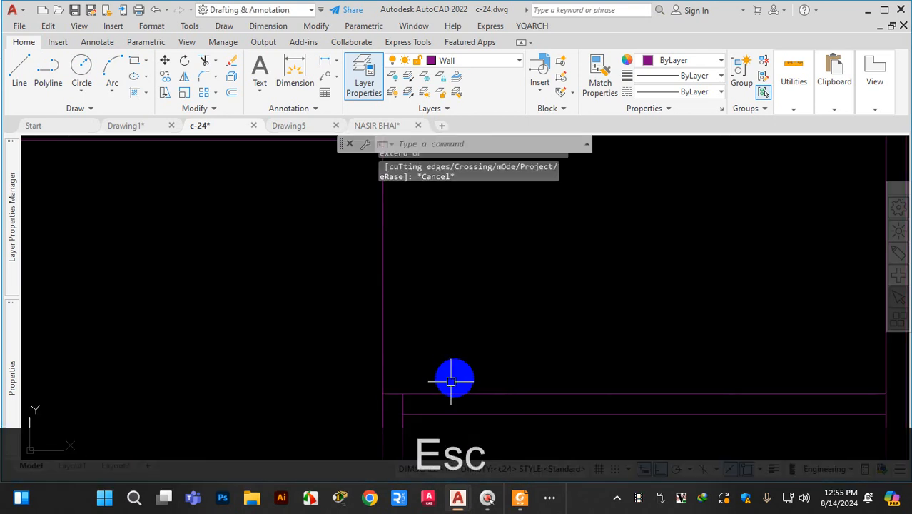
scroll(485, 354, down, 2)
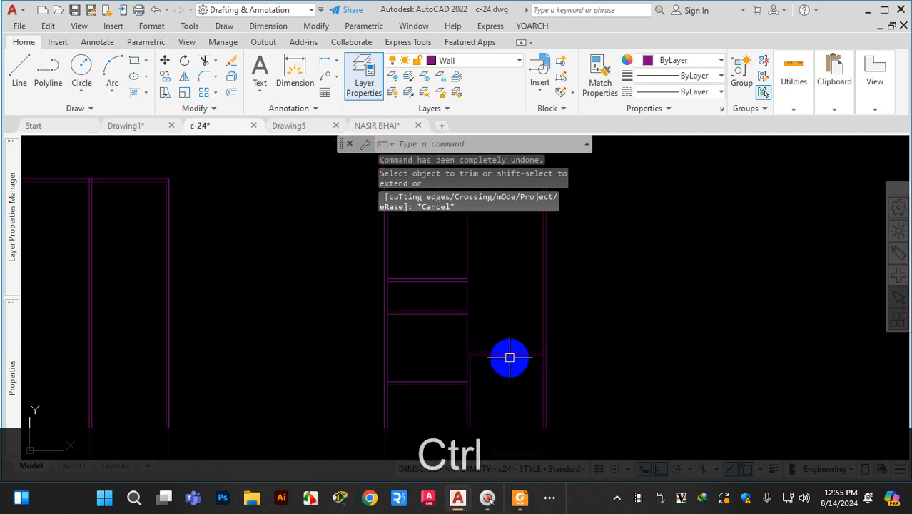
key(ctrl+z)
key(ctrl+z)
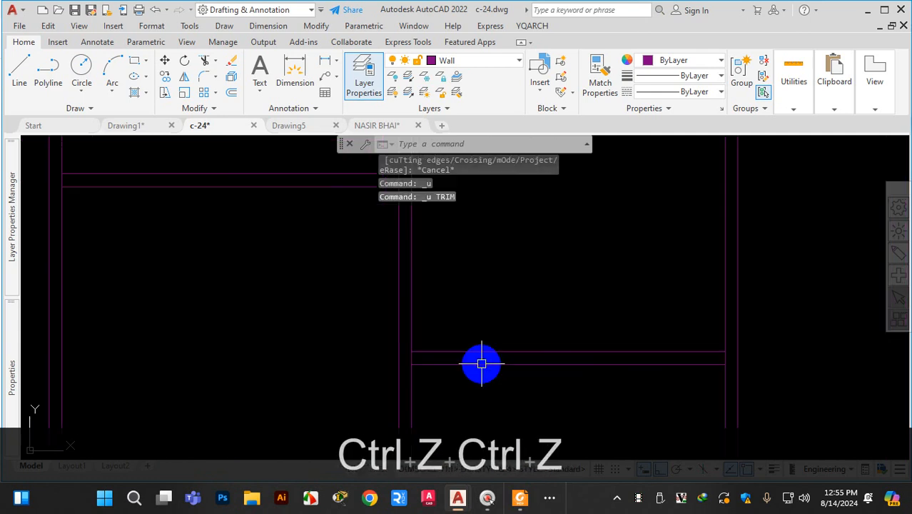
- Mark in red the central wall to remove above the bedroom's upper wall and the open living and dining area, then clear the marks
scroll(488, 379, up, 2)
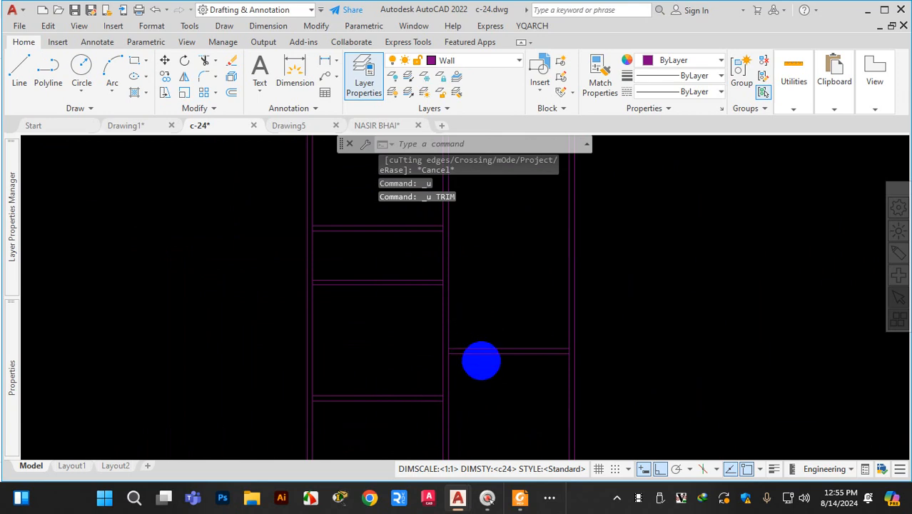
scroll(481, 361, down, 1)
scroll(467, 310, up, 1)
scroll(468, 314, down, 2)
scroll(479, 336, up, 1)
key(ctrl+1)
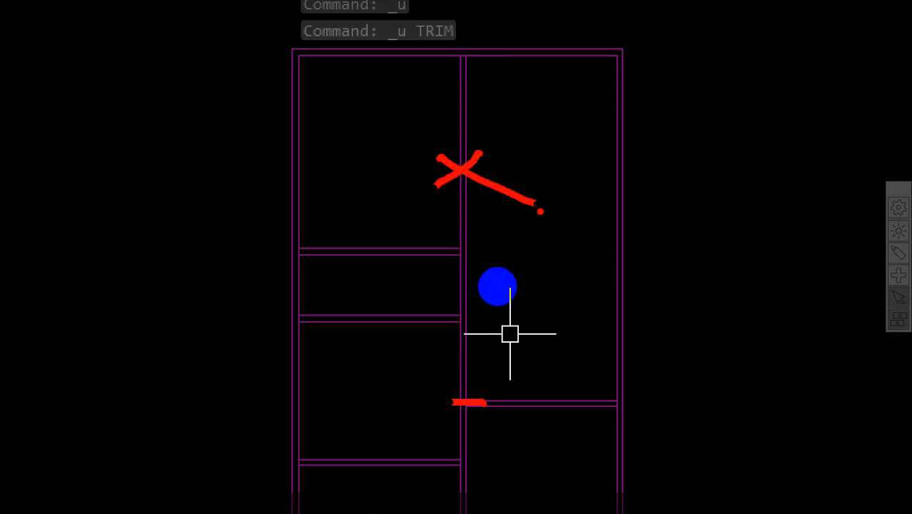
drag(618, 126, 414, 120)
drag(415, 60, 416, 205)
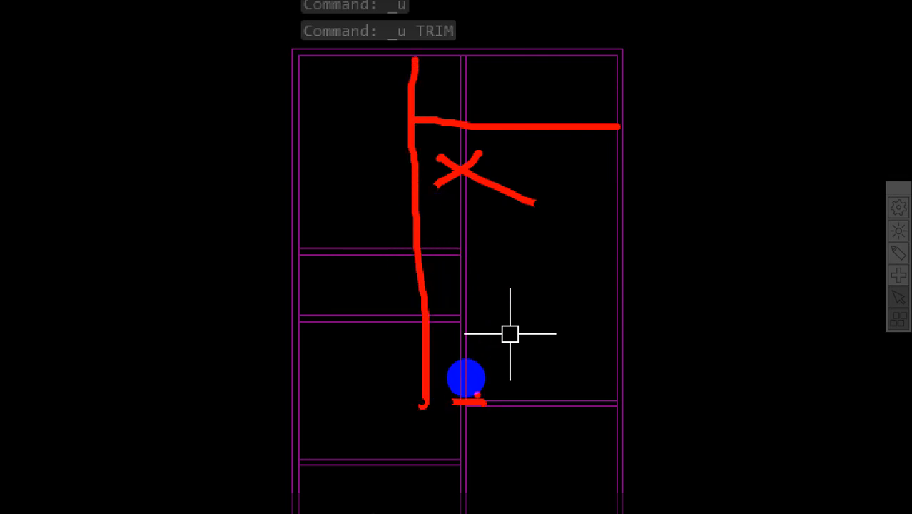
key(ctrl+1)
key(Escape)
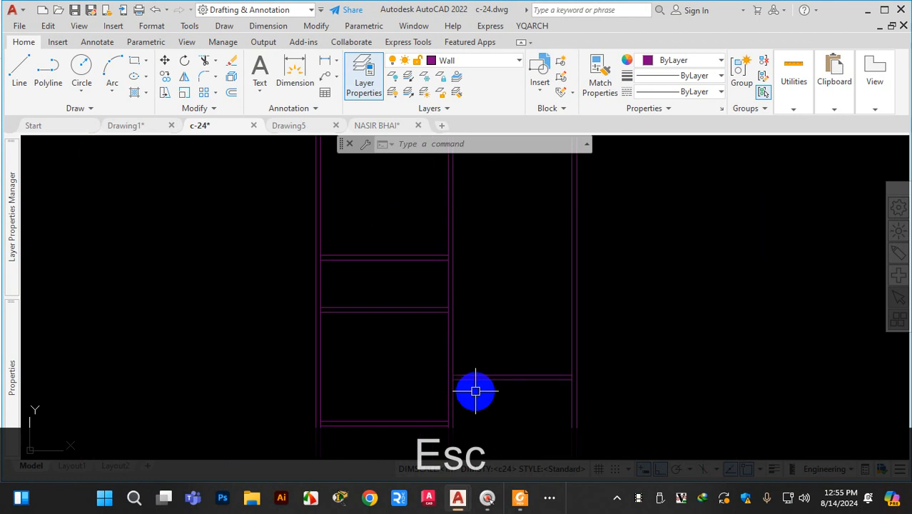
- Trim the central wall's right line above the top line of the bedroom's upper wall
text(tr)
key(space)
scroll(471, 389, up, 3)
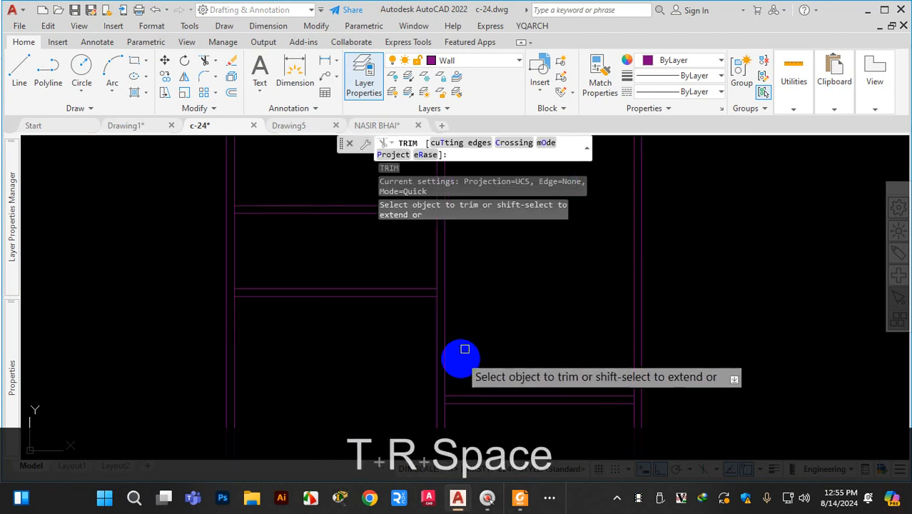
scroll(457, 389, up, 5)
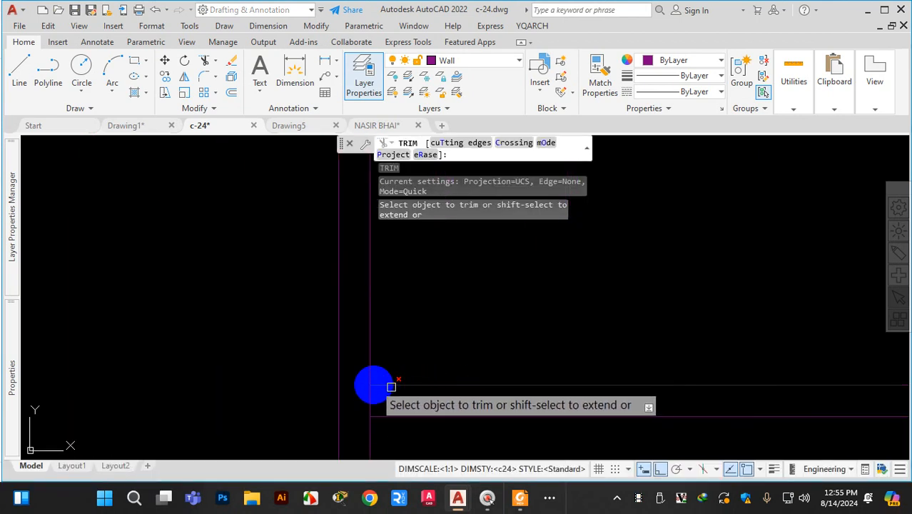
click(370, 351)
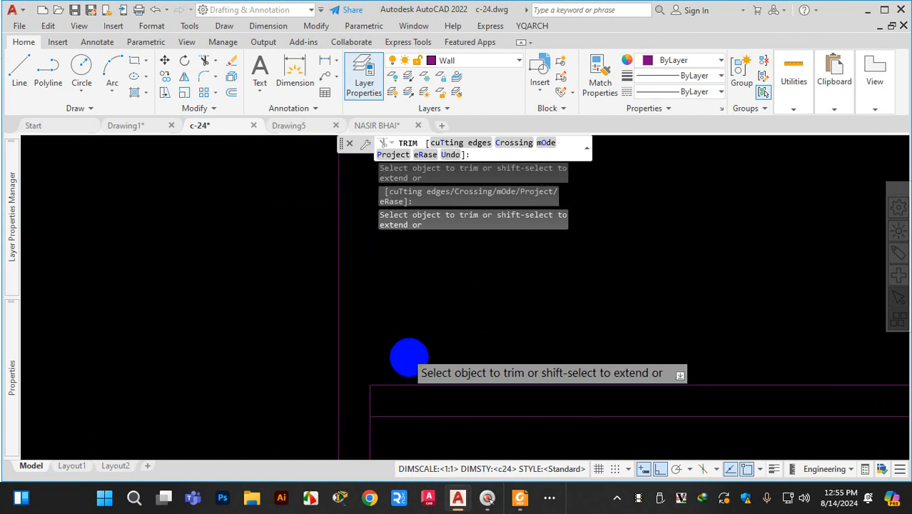
- Try trimming the central wall's left line piece by piece along the top-left room and the narrow room below it
scroll(413, 347, down, 5)
scroll(425, 342, up, 2)
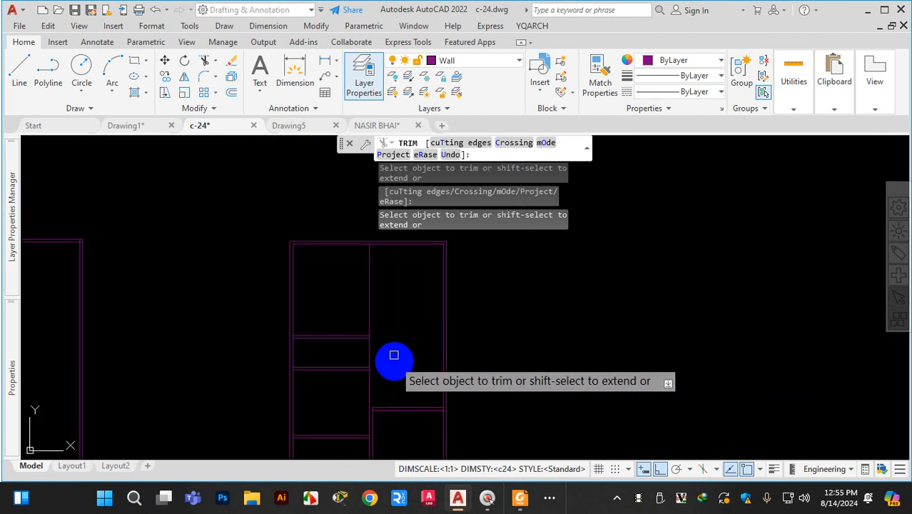
scroll(389, 361, up, 2)
click(355, 277)
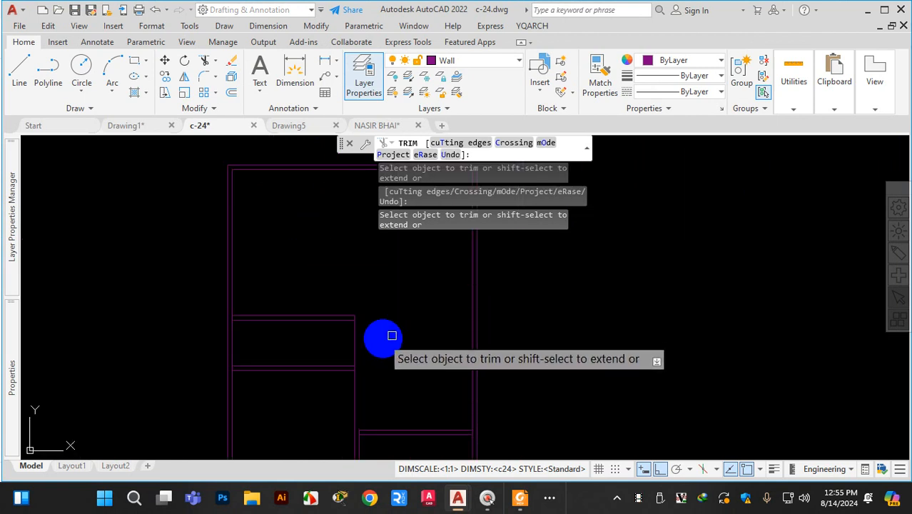
click(353, 334)
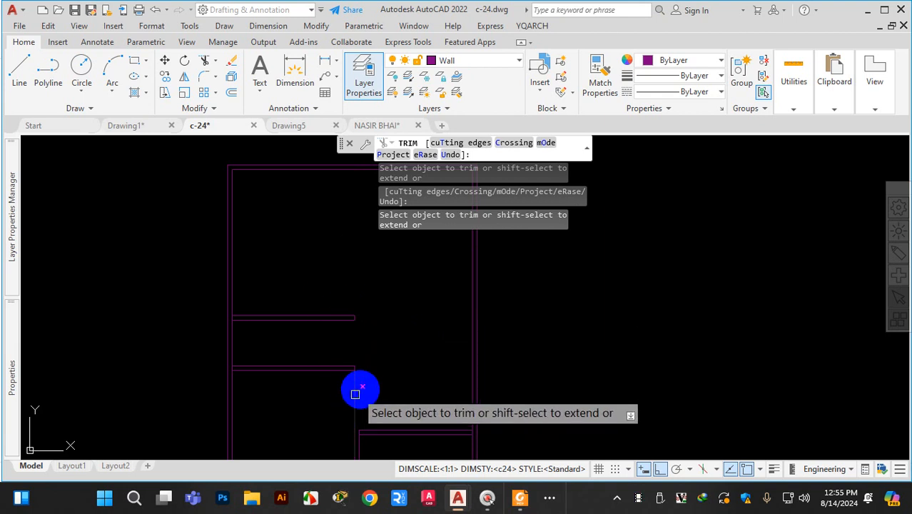
- Extend the top line of the bedroom's upper wall to the central wall's left line and trim that left line above it
scroll(364, 389, down, 3)
scroll(365, 366, up, 5)
scroll(355, 367, down, 3)
scroll(356, 419, up, 8)
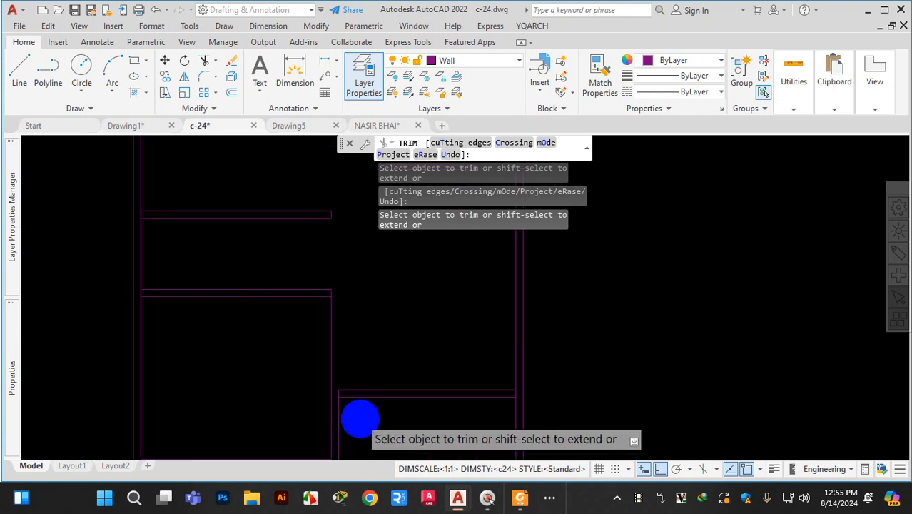
scroll(365, 327, down, 8)
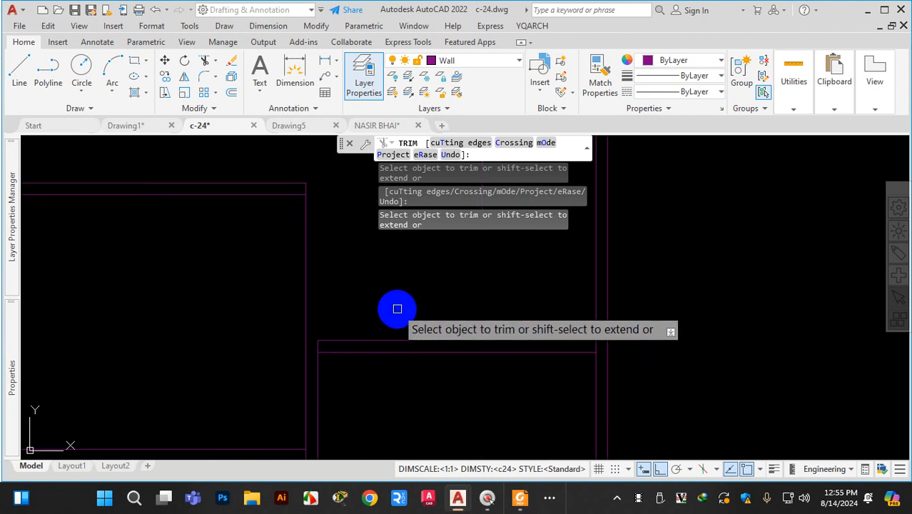
scroll(396, 314, up, 4)
key(shift)
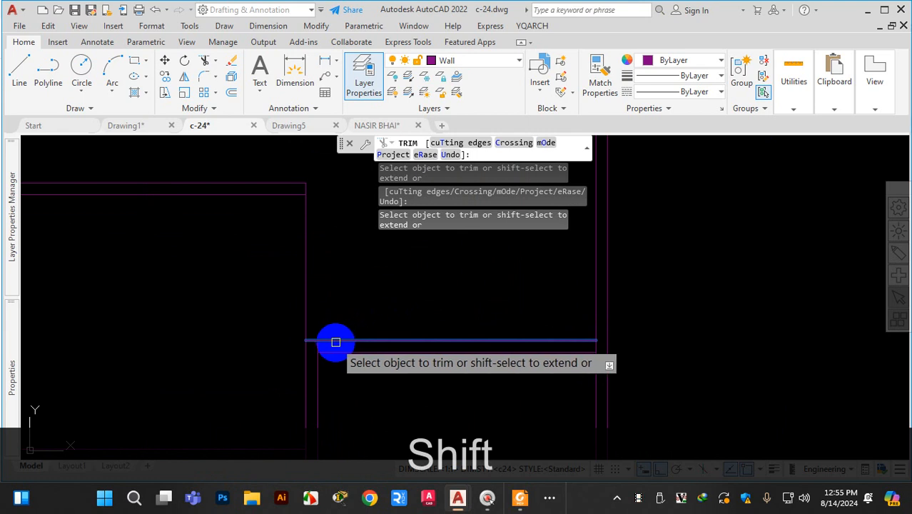
shift+click(336, 342)
click(306, 274)
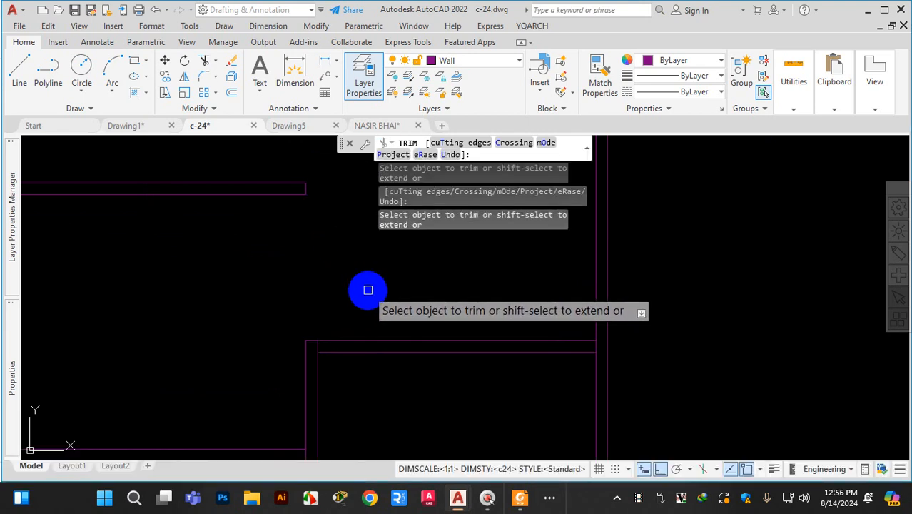
- Cancel the Trim command and undo its trims and extension around the central wall
key(Escape)
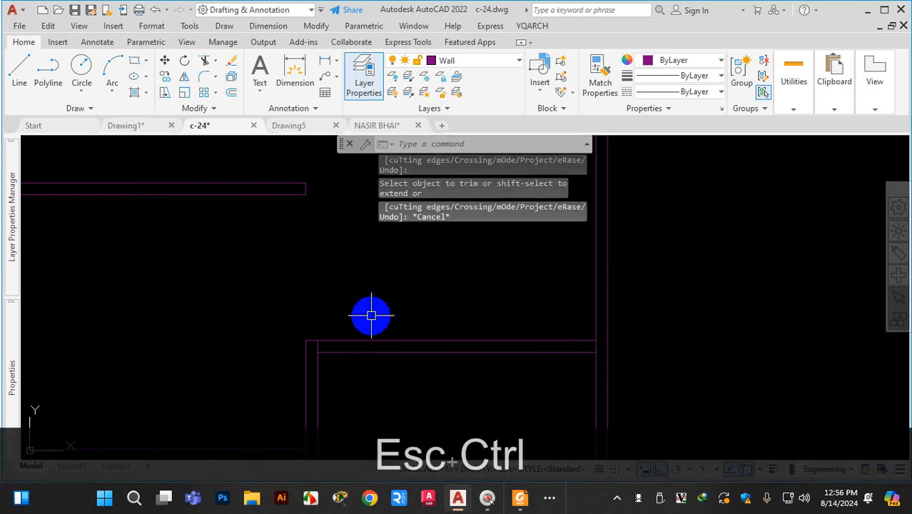
key(ctrl+z)
scroll(377, 373, down, 2)
scroll(422, 388, up, 6)
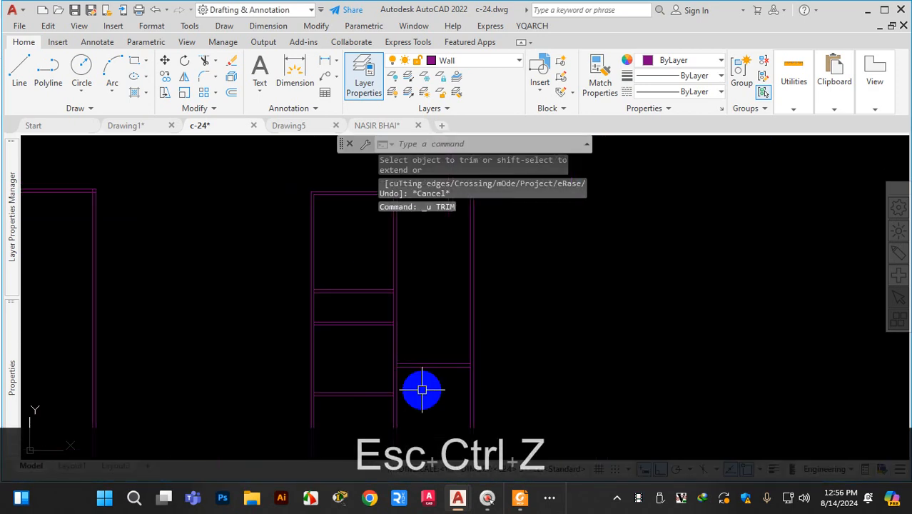
- Within the Trim command, extend the top line of the bedroom's upper wall to the central wall's left line
text(tr)
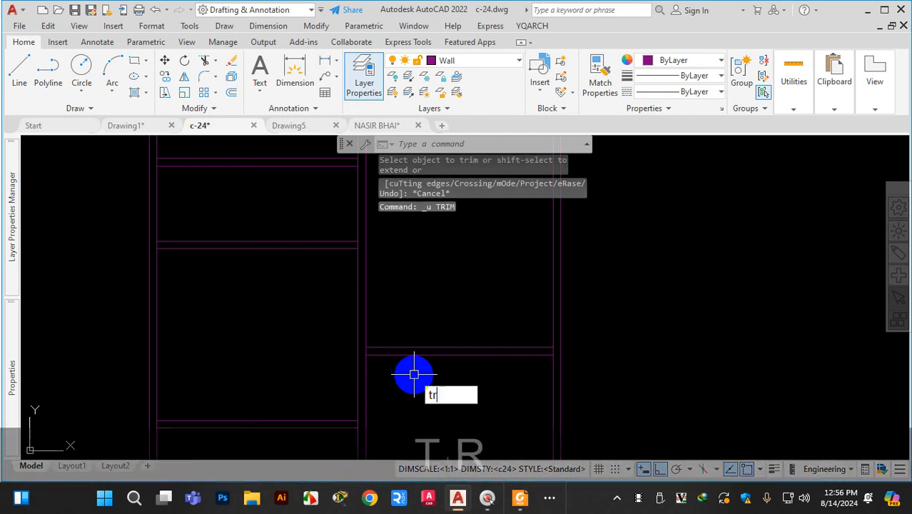
key(space)
scroll(392, 368, up, 2)
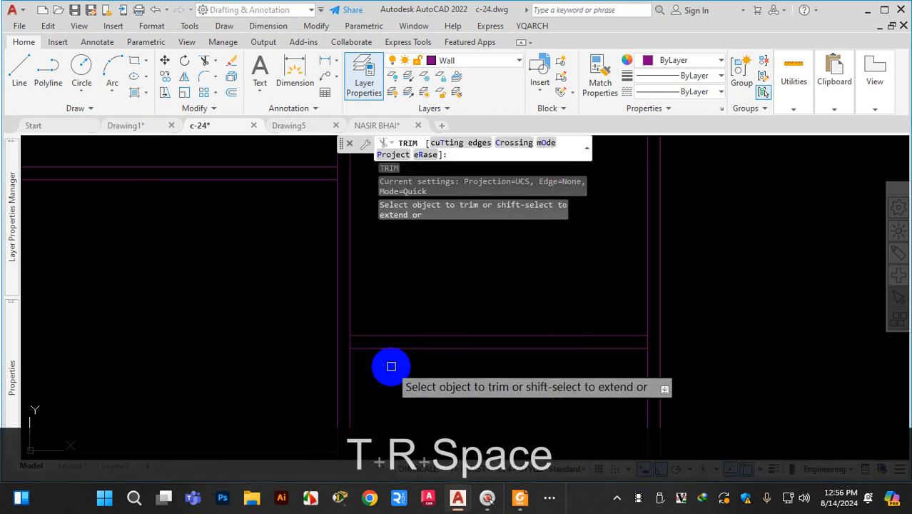
shift+click(374, 334)
scroll(407, 381, down, 4)
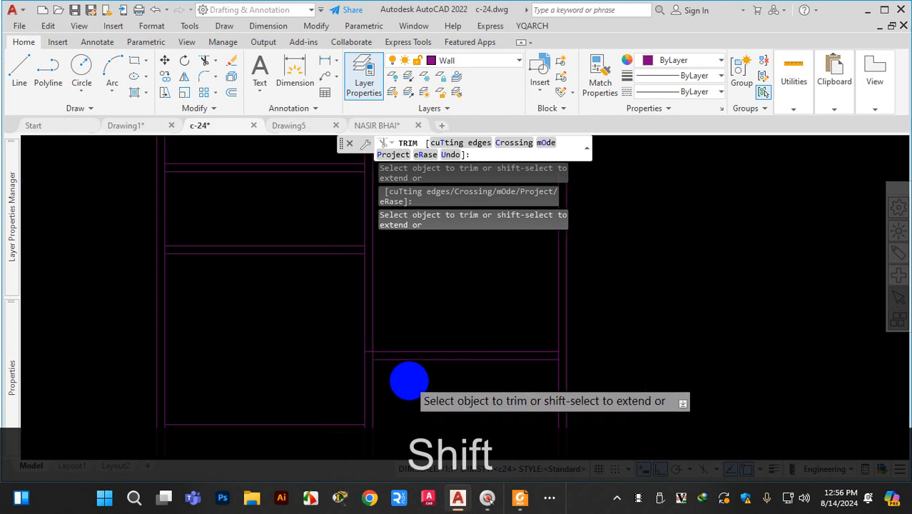
- Trim both lines of the central wall above the bedroom, using the top line of the bedroom's upper wall as the cutting edge
click(455, 154)
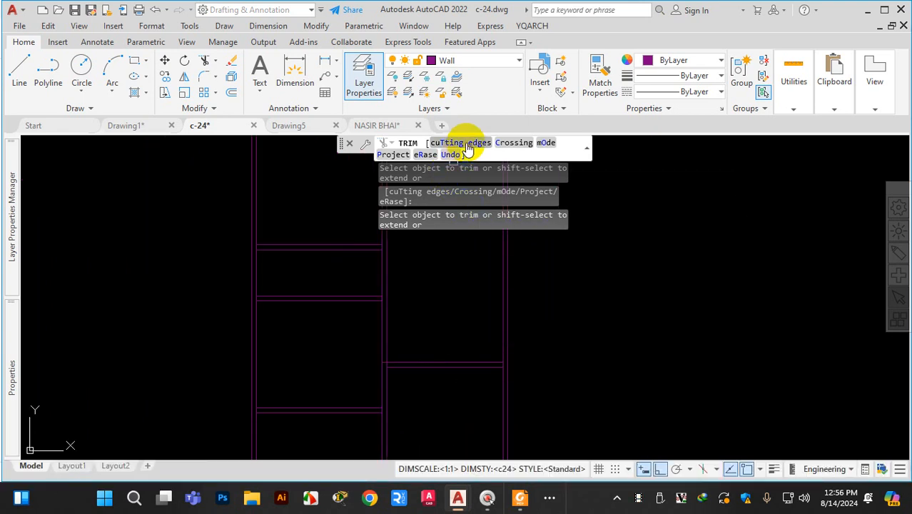
scroll(377, 375, up, 3)
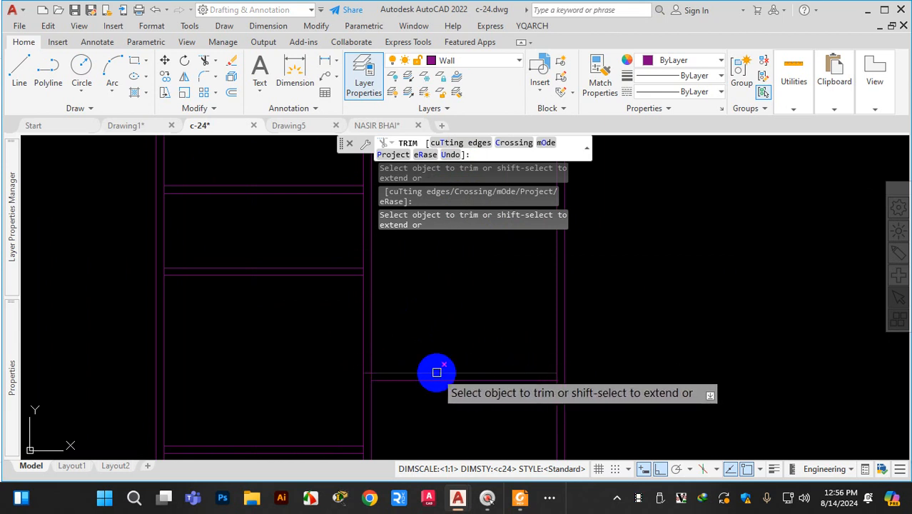
scroll(364, 286, down, 5)
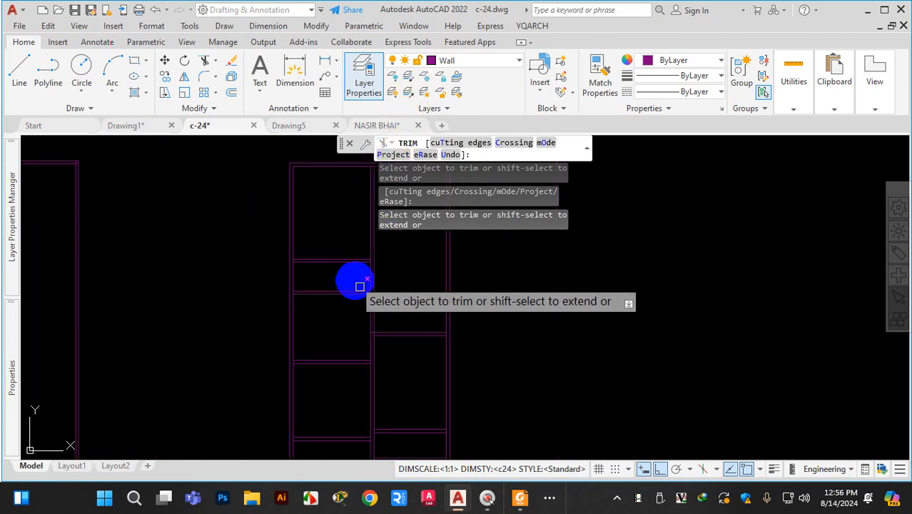
scroll(372, 268, up, 2)
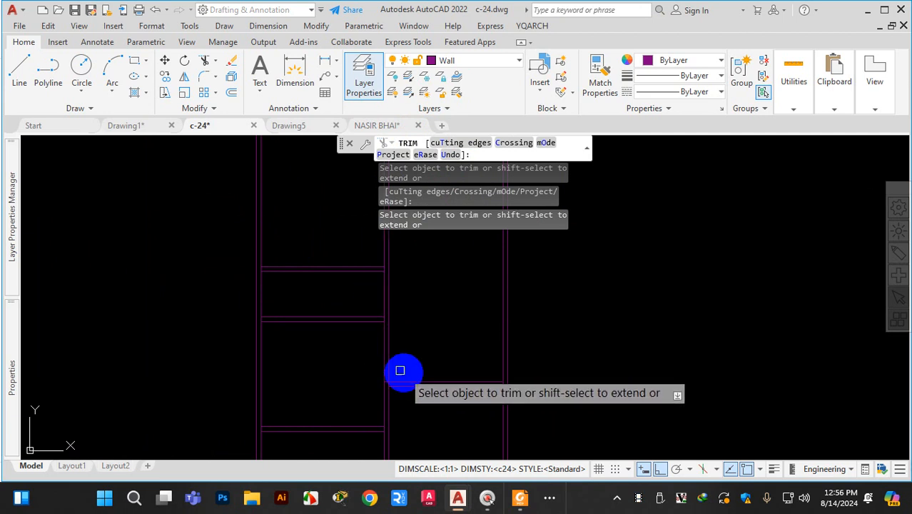
click(472, 143)
scroll(401, 404, up, 5)
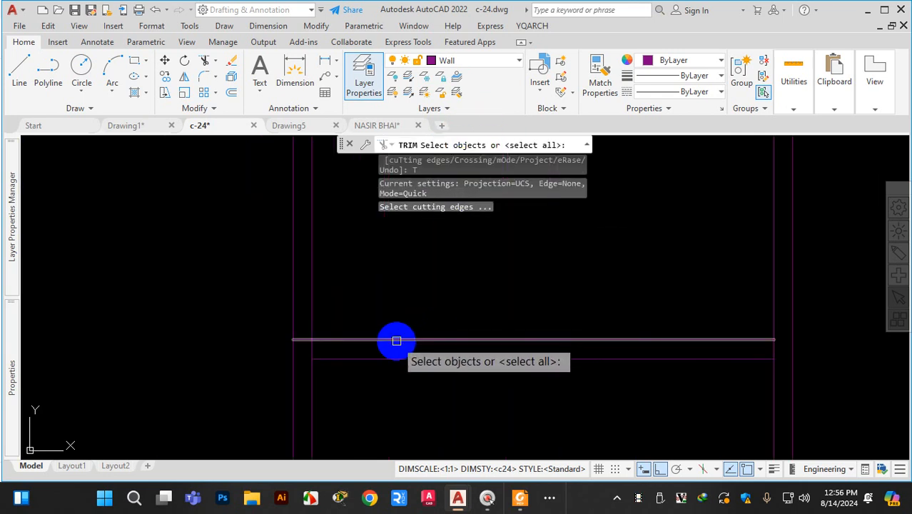
click(397, 341)
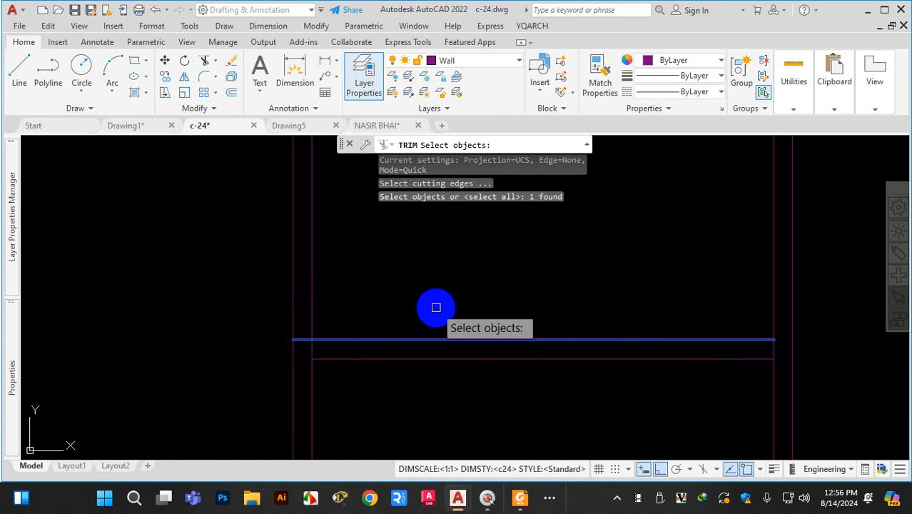
key(space)
scroll(417, 306, down, 4)
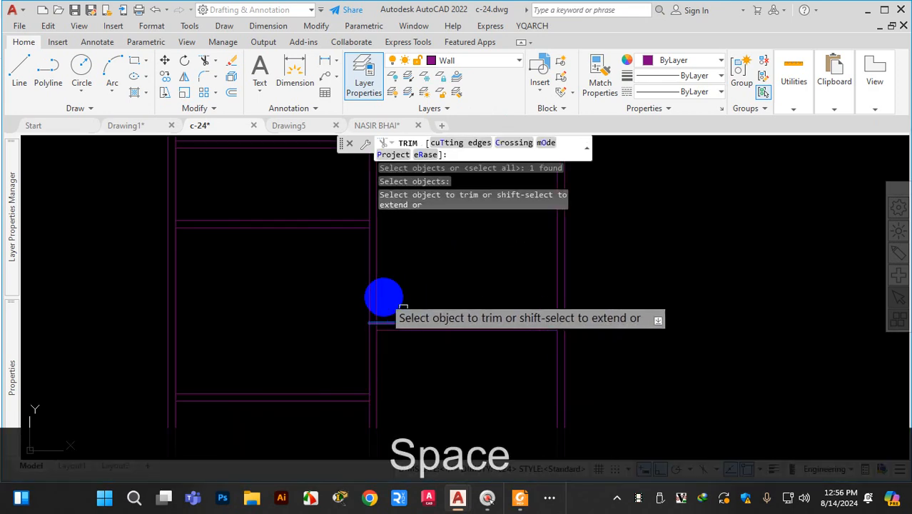
click(390, 279)
click(331, 289)
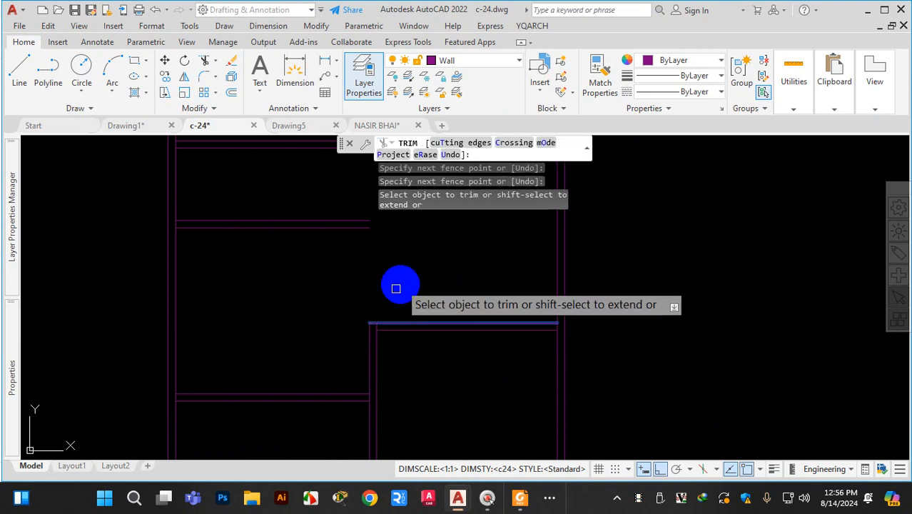
scroll(400, 287, down, 6)
scroll(396, 214, up, 3)
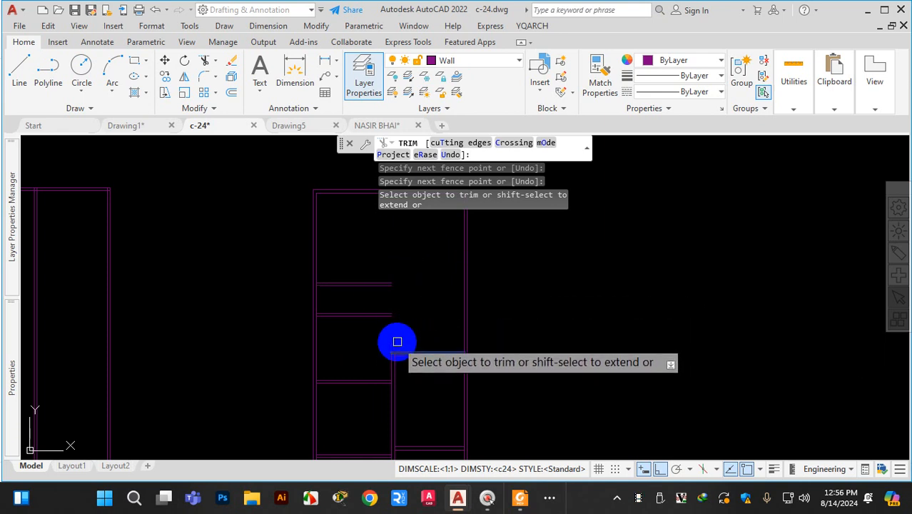
scroll(389, 307, up, 5)
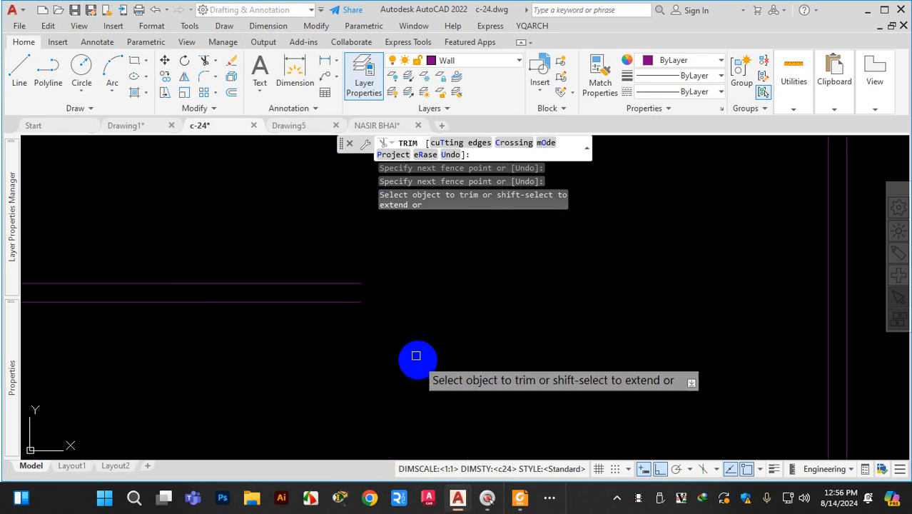
scroll(421, 349, down, 4)
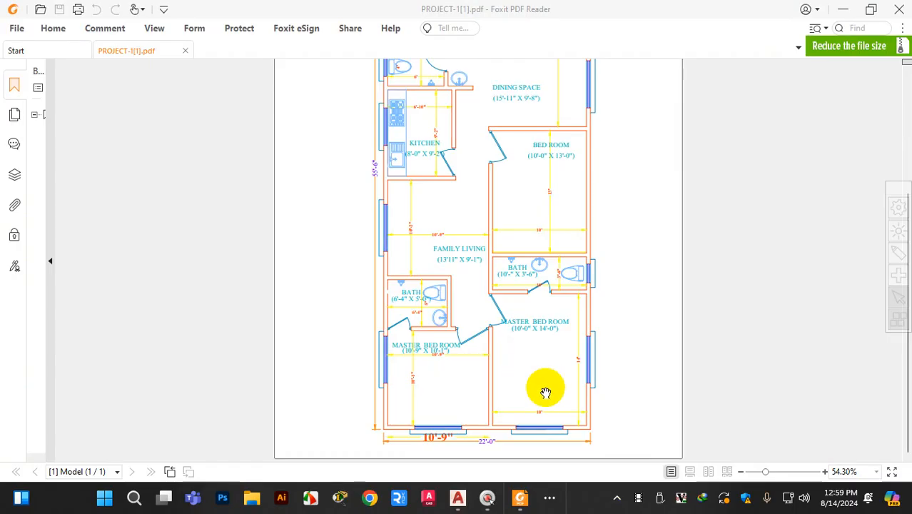
- On the PDF plan, mark in red the 10'-0" x 14'-0" master bedroom's bottom and top wall lines, then clear the marks
key(ctrl+1)
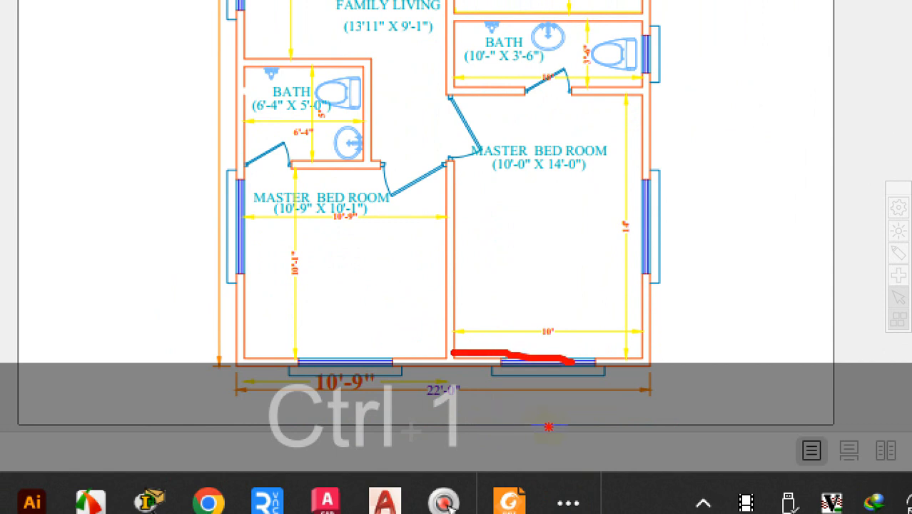
click(581, 426)
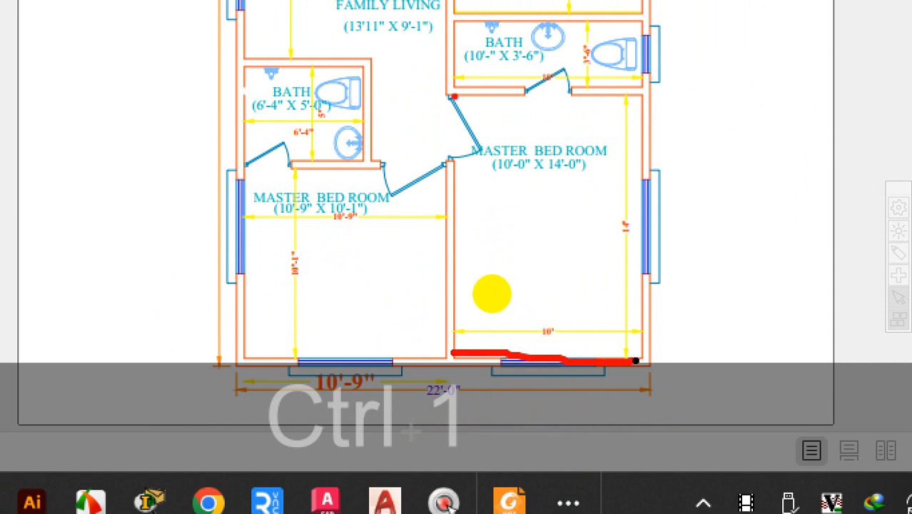
drag(491, 293, 576, 288)
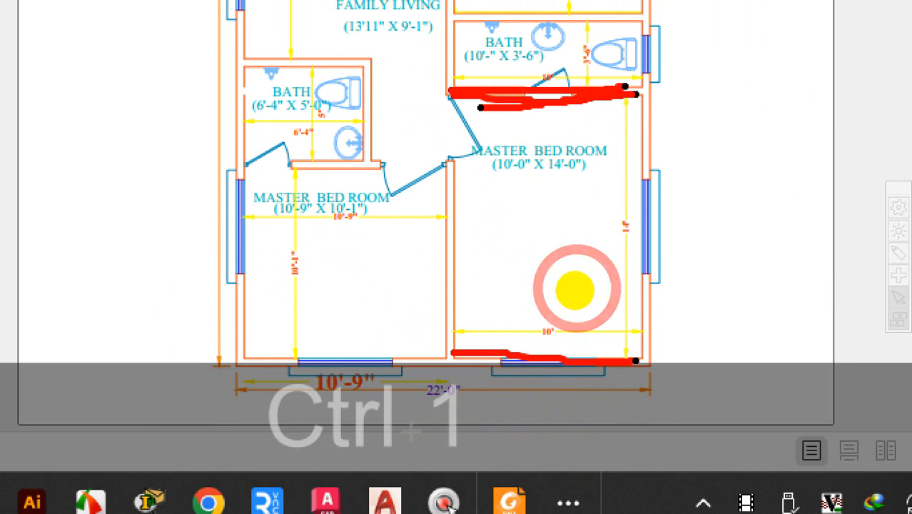
key(Escape)
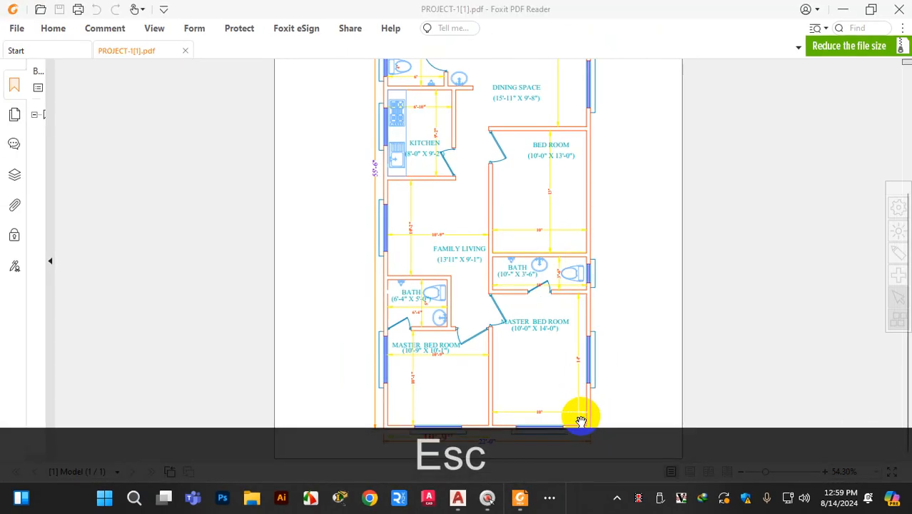
- Mark in red both lines of the wall between the 3'-6" bath and the master bedroom below it, then clear the marks
key(ctrl+1)
click(562, 387)
drag(484, 291, 582, 296)
drag(497, 288, 579, 285)
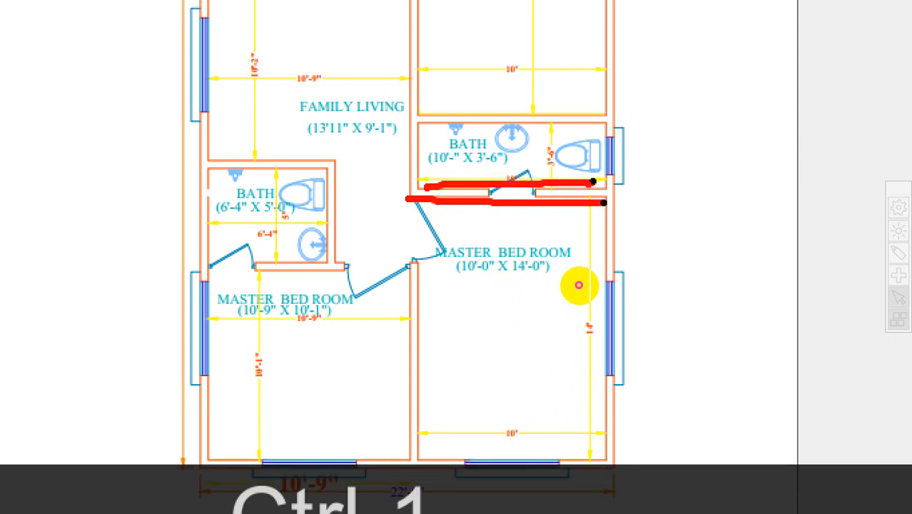
key(Escape)
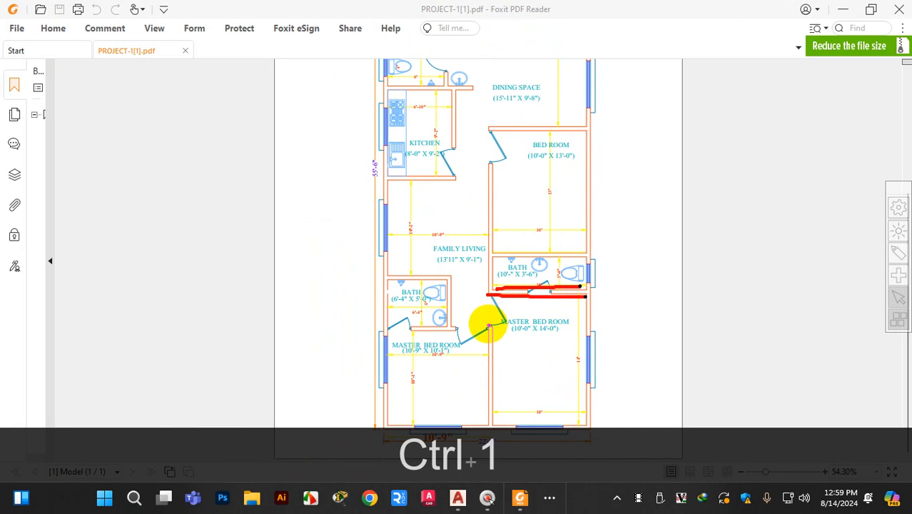
key(Escape)
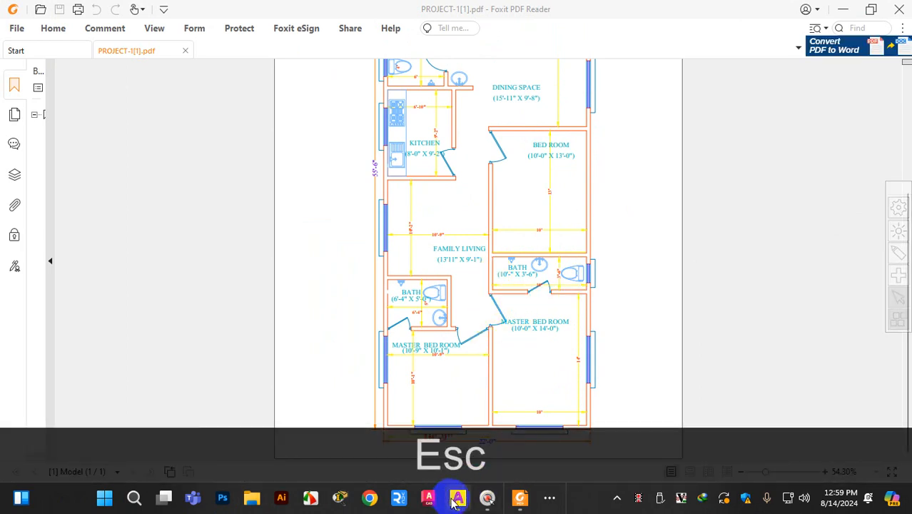
- Switch back to AutoCAD and examine where the central wall meets the bottom outer wall in both copies of the plan
mouse_move(458, 498)
click(408, 452)
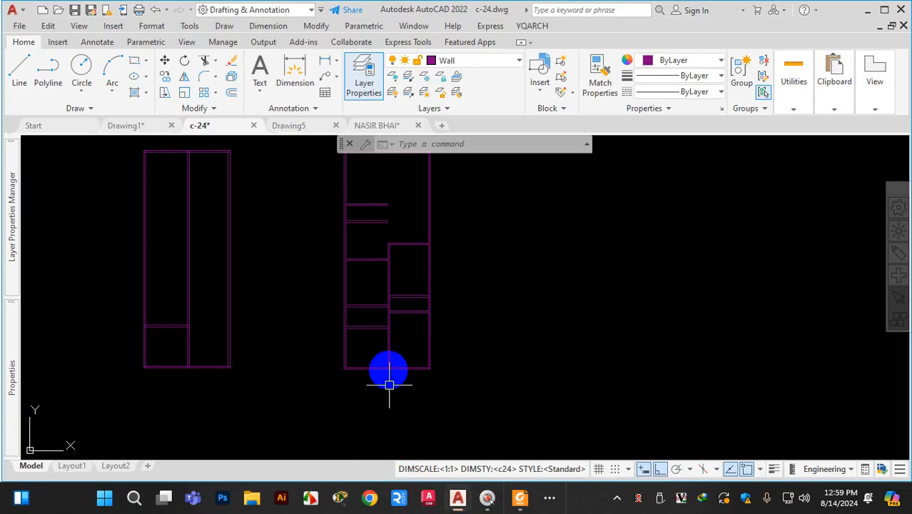
scroll(400, 320, up, 6)
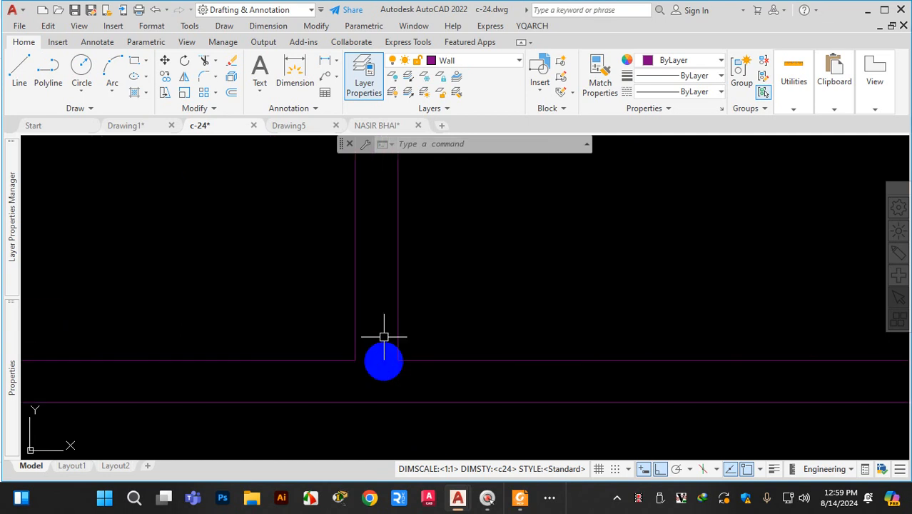
scroll(394, 366, down, 5)
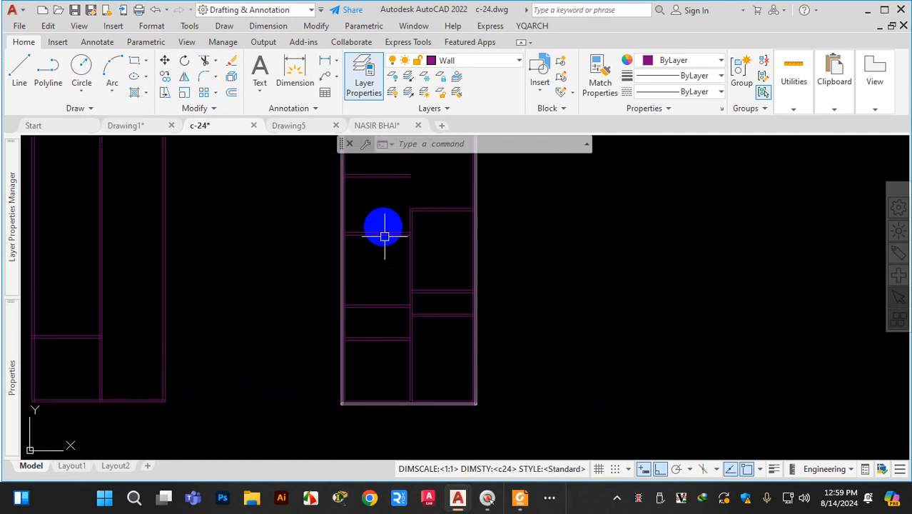
scroll(415, 326, down, 4)
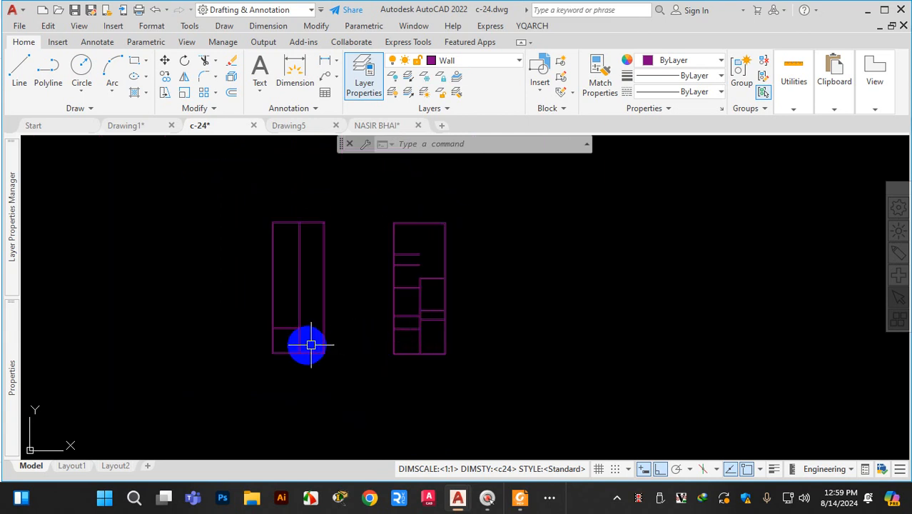
scroll(294, 357, up, 4)
scroll(296, 343, up, 2)
scroll(310, 321, down, 2)
scroll(318, 286, up, 3)
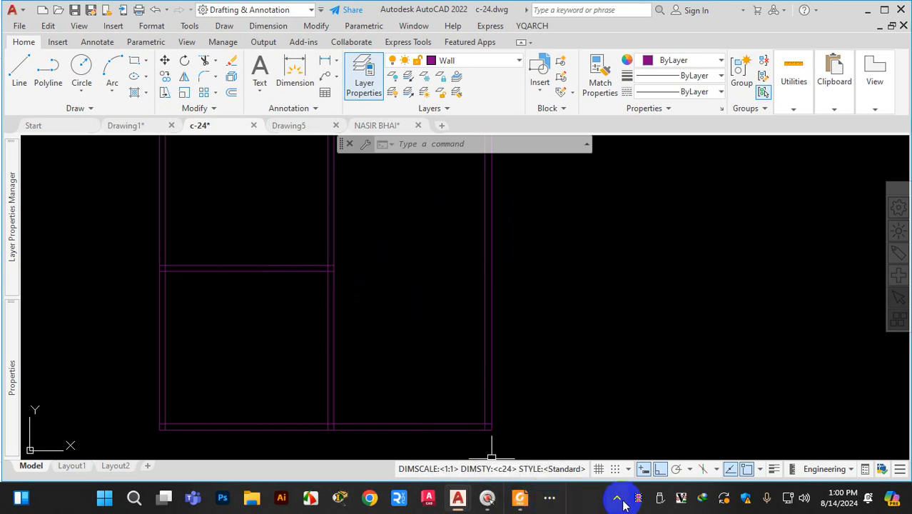
- On the PDF plan, mark in red the 10' width of the 10'-0" x 14'-0" master bedroom from its right wall, then clear the marks
key(Escape)
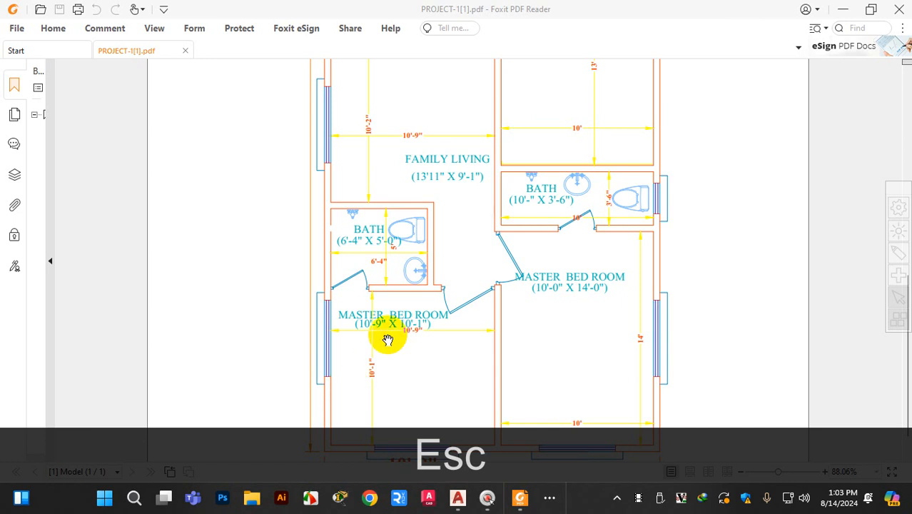
scroll(404, 311, down, 1)
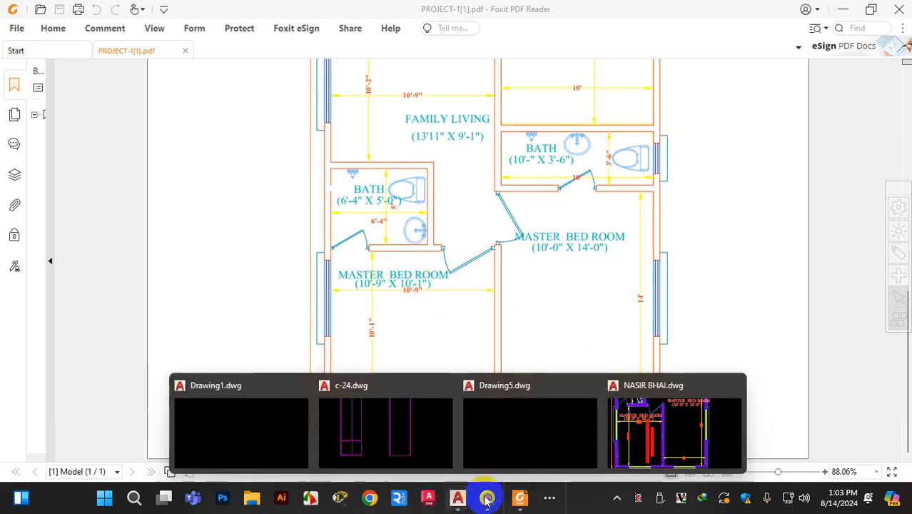
scroll(647, 379, up, 1)
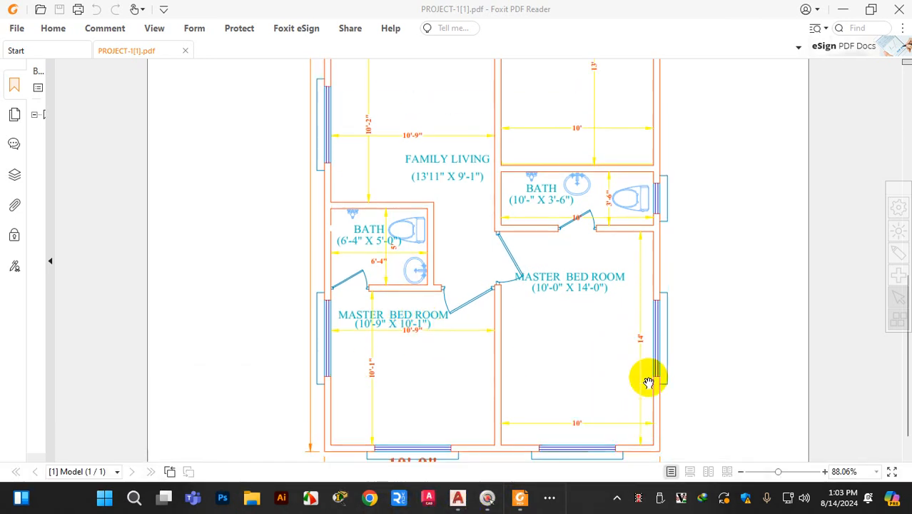
scroll(633, 379, down, 1)
key(ctrl+1)
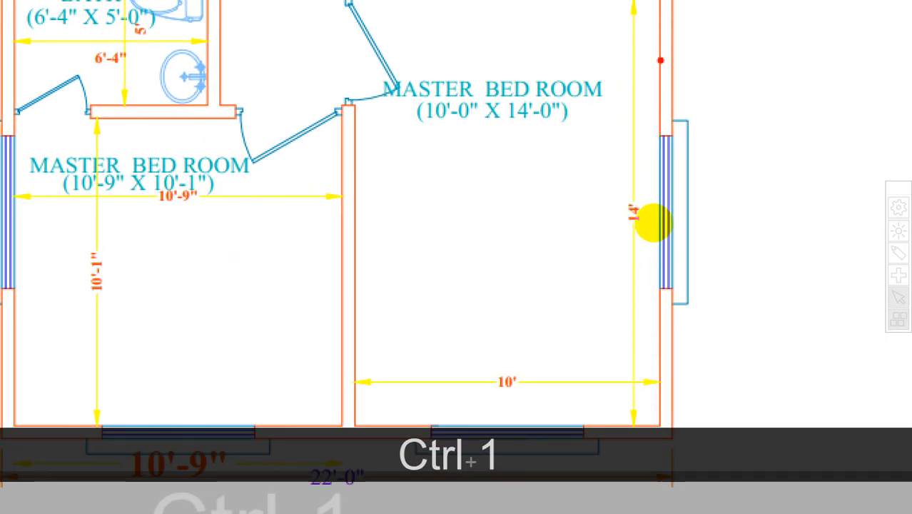
drag(654, 221, 654, 275)
drag(655, 253, 475, 254)
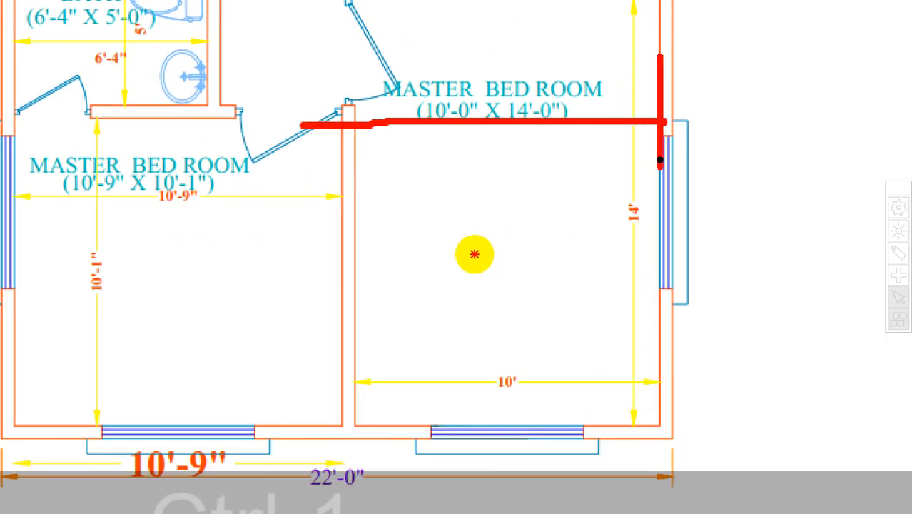
mouse_move(588, 350)
mouse_down()
mouse_move(552, 413)
mouse_move(583, 362)
mouse_up()
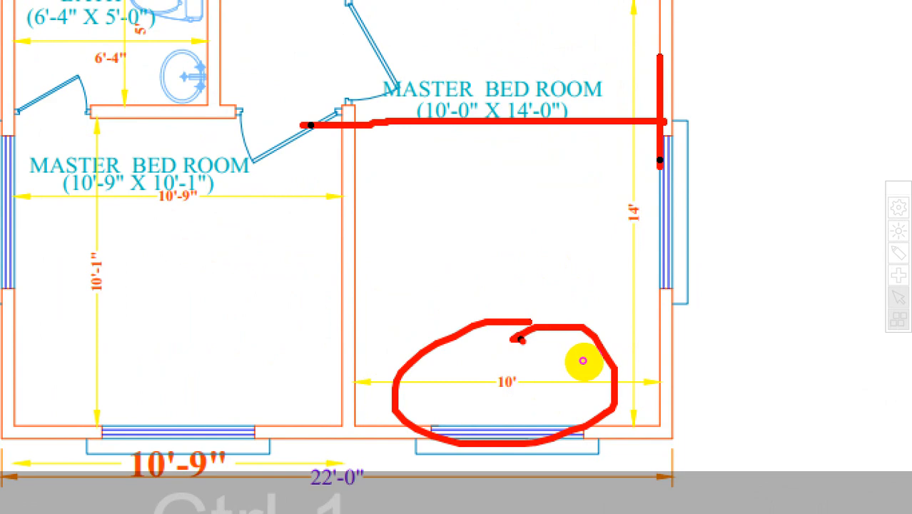
key(Escape)
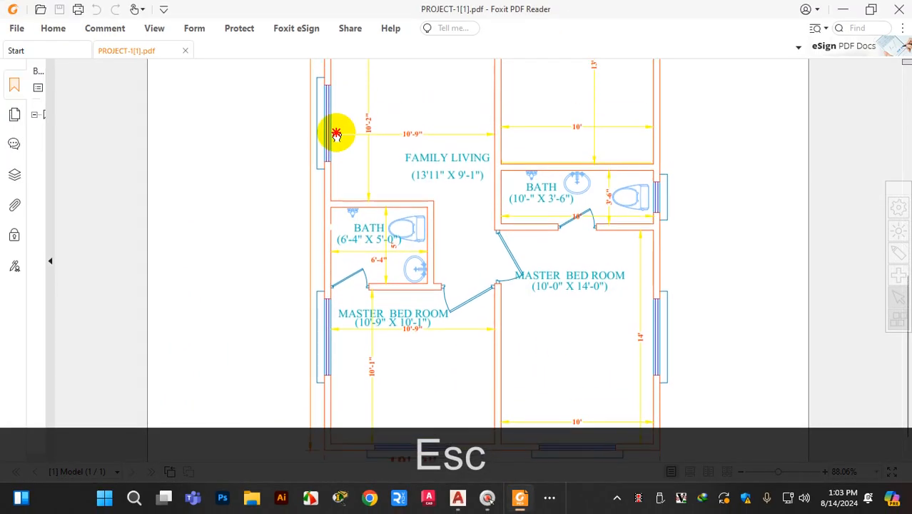
- Mark in red the family living area's two side wall lines and circle its 10'-9" dimension, then clear the marks
key(ctrl+1)
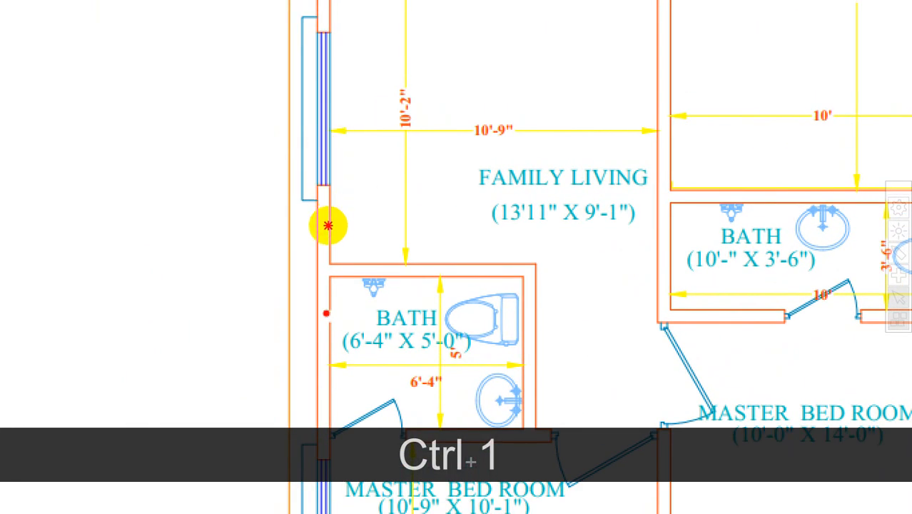
drag(324, 139, 341, 433)
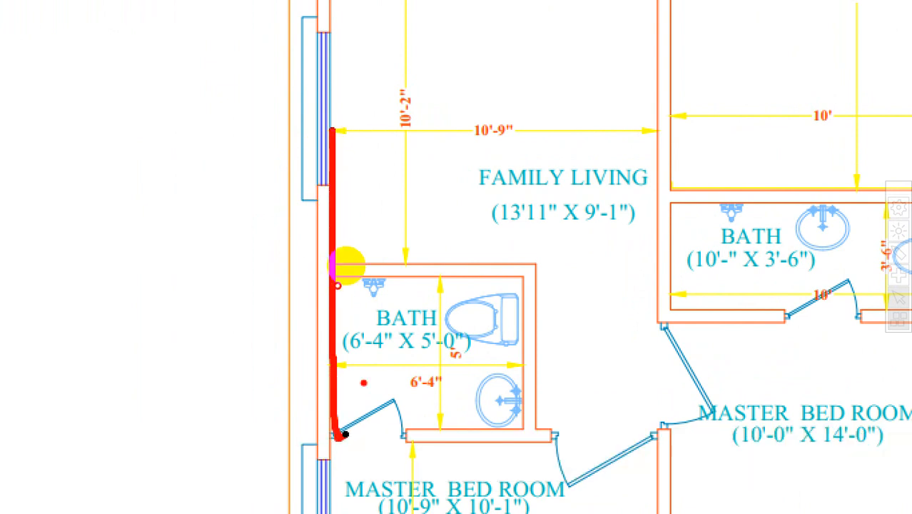
drag(654, 44, 648, 290)
mouse_move(499, 86)
mouse_down()
mouse_move(536, 84)
mouse_move(424, 118)
mouse_up()
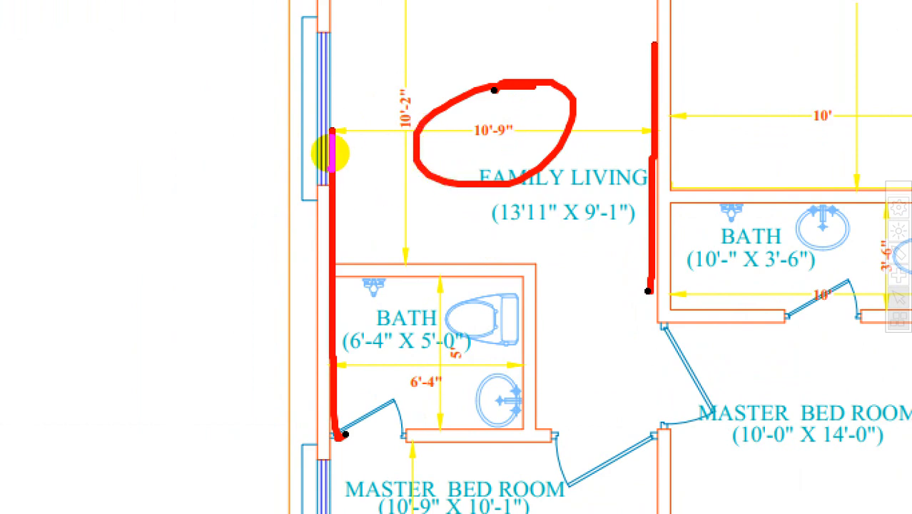
key(Escape)
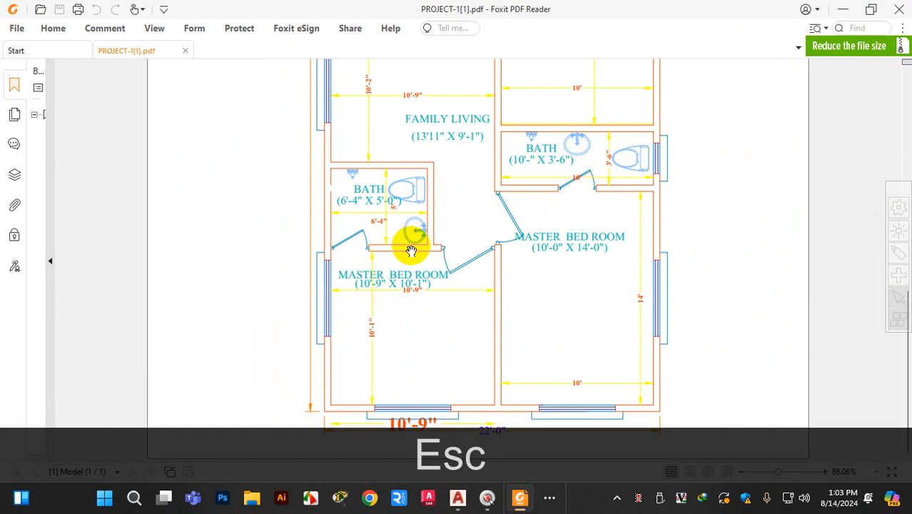
- Mark in red the 5' depth of the 6'-4" x 5'-0" bath between its bottom and top walls, then clear the marks
key(ctrl+1)
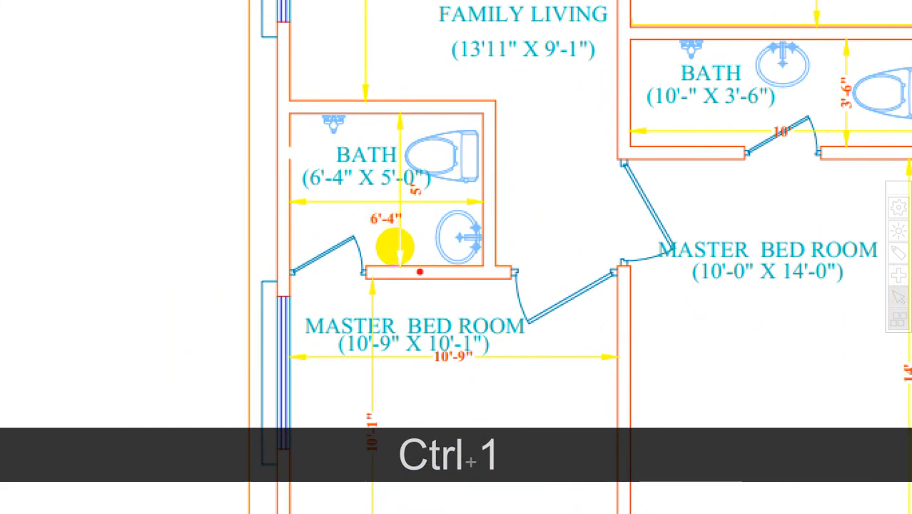
drag(397, 224, 397, 169)
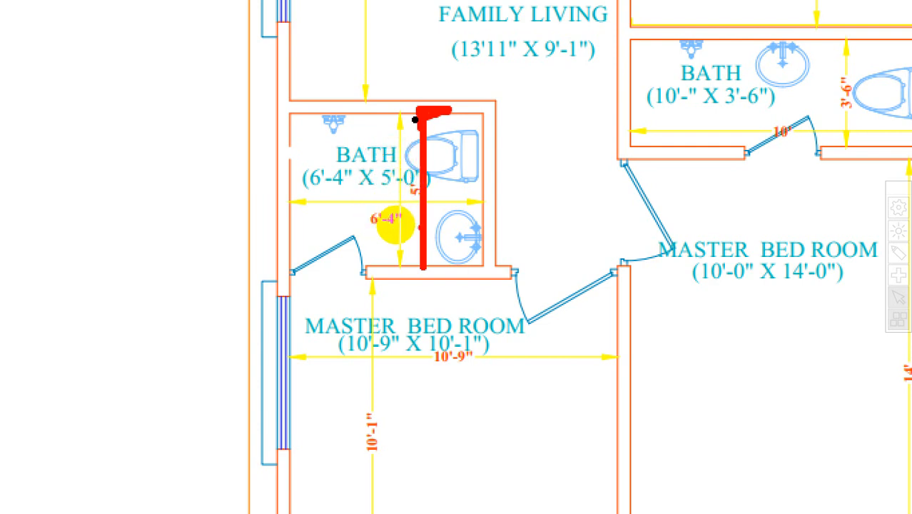
mouse_move(396, 224)
mouse_down()
mouse_move(402, 171)
mouse_move(367, 198)
mouse_move(440, 144)
mouse_up()
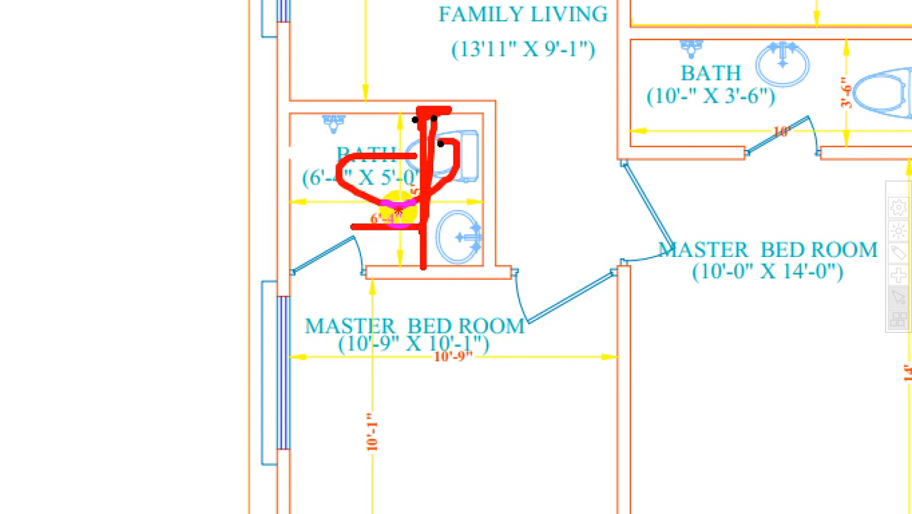
drag(398, 211, 351, 208)
key(Escape)
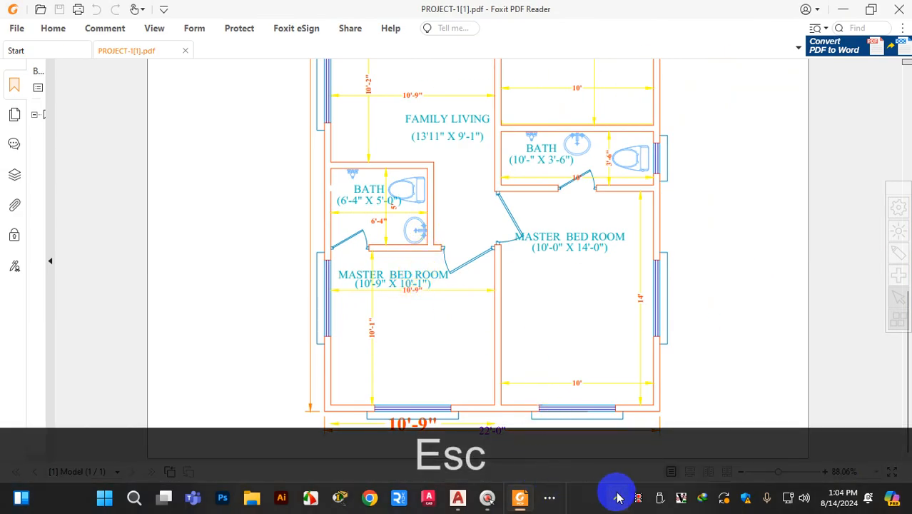
- Mark the bottom outer wall and the 10'-9" x 10'-1" bedroom's upper wall lines across the plan, cross out their extension into the other bedroom, then clear the marks
key(ctrl+1)
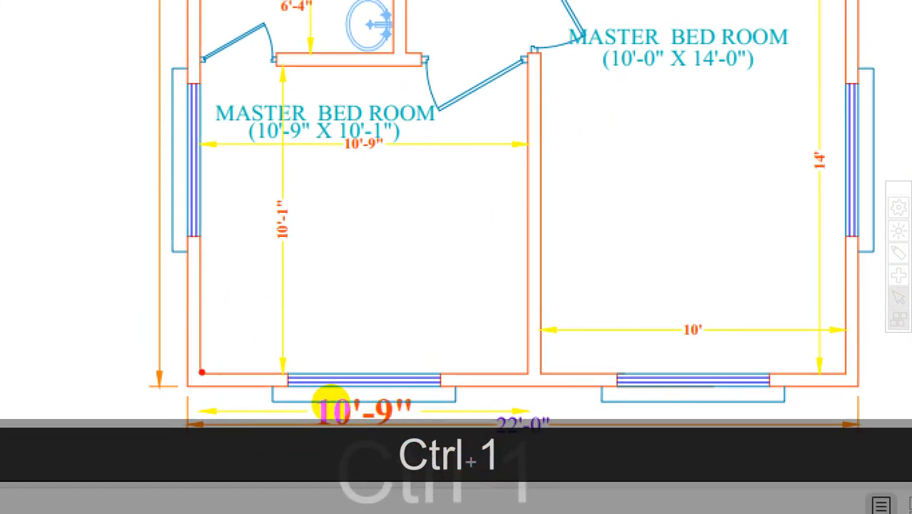
drag(202, 372, 832, 379)
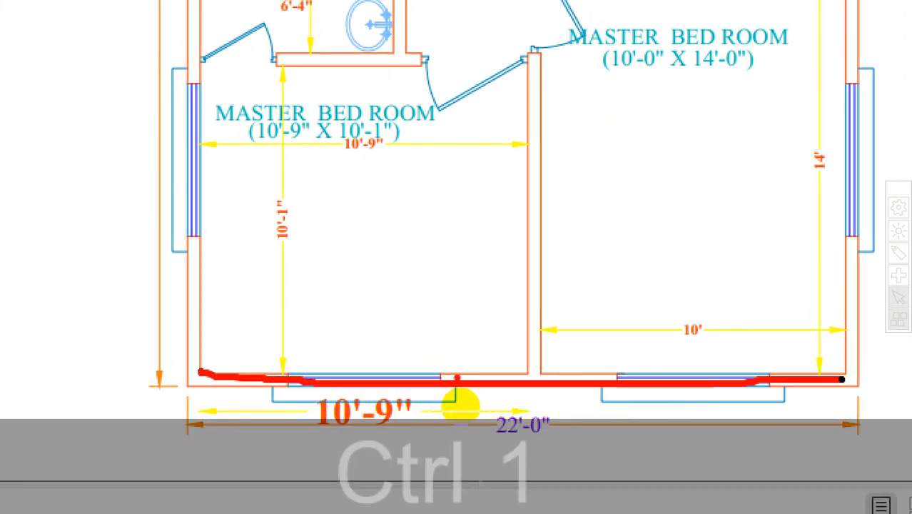
drag(449, 372, 434, 243)
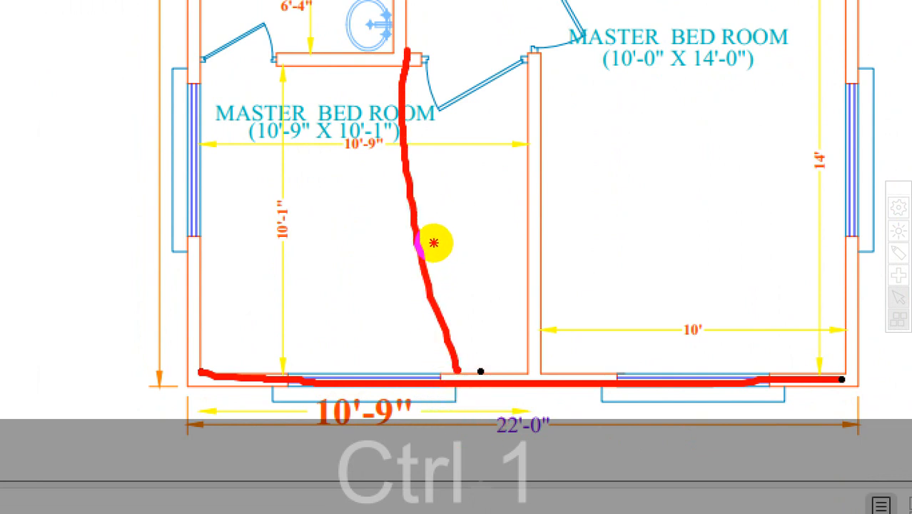
drag(194, 68, 865, 100)
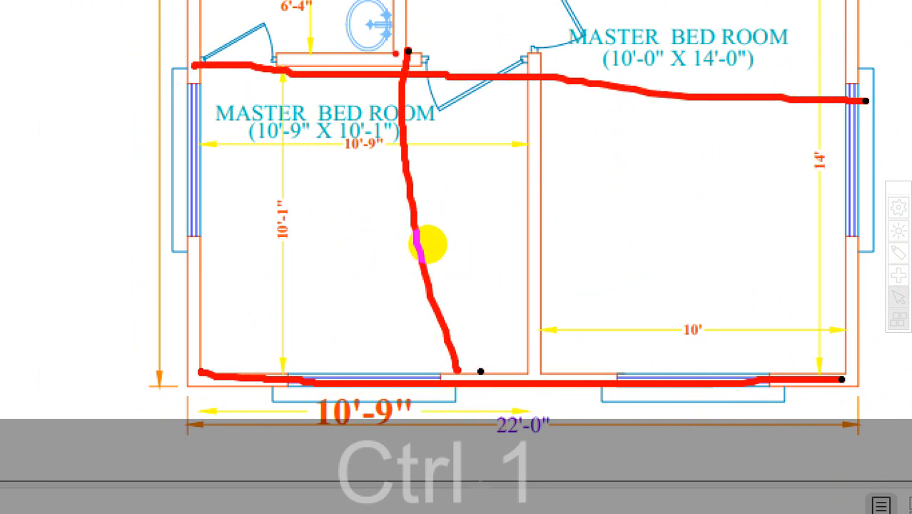
drag(394, 52, 875, 39)
drag(775, 19, 653, 105)
mouse_move(672, 11)
mouse_down()
mouse_move(745, 53)
mouse_move(896, 104)
mouse_up()
key(Escape)
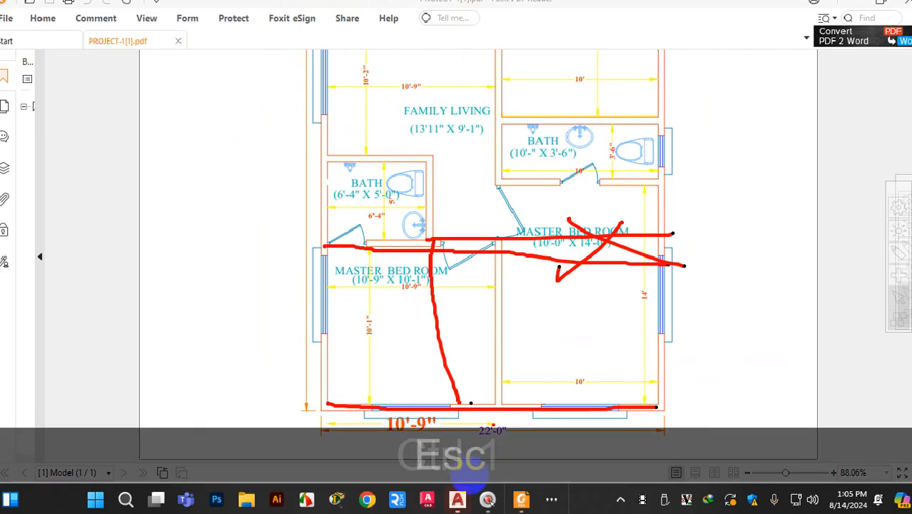
- Mark in red where the central wall meets the bottom outer wall and draw an upward line in each bedroom, then clear the marks
key(ctrl+1)
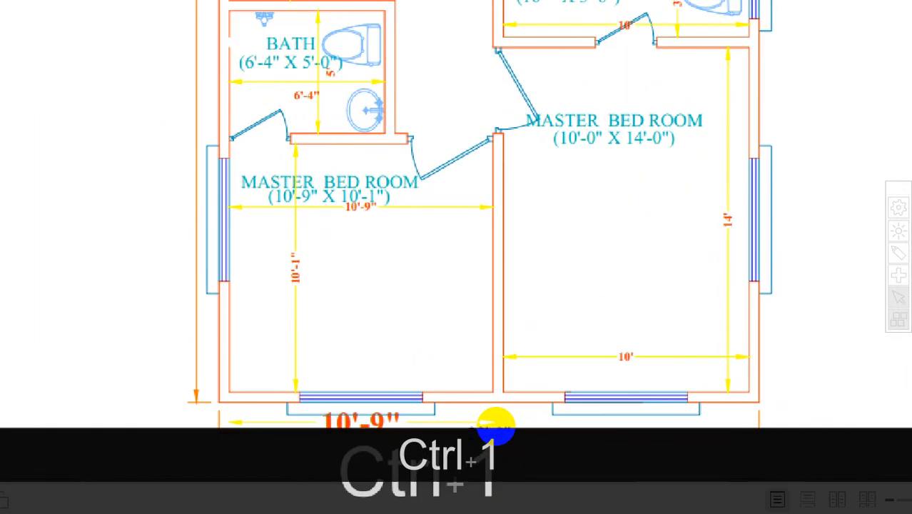
drag(506, 379, 493, 403)
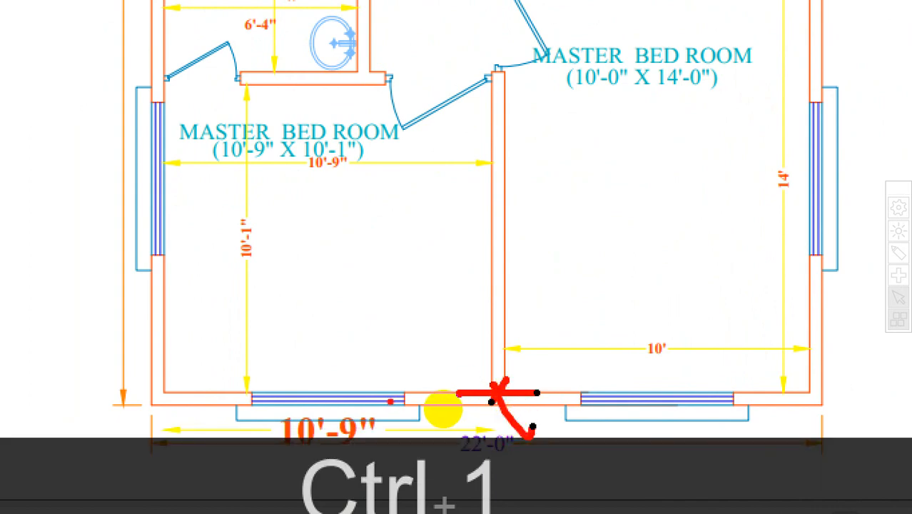
drag(392, 395, 387, 179)
drag(607, 382, 597, 143)
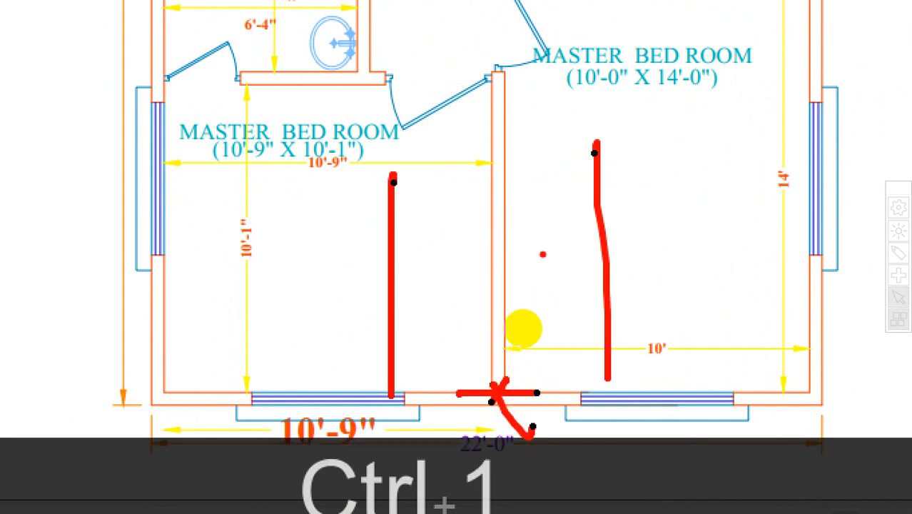
key(Escape)
- Switch back to c-24.dwg in AutoCAD and erase both lines of the bedroom's upper wall in the left copy of the plan
mouse_move(456, 499)
click(372, 440)
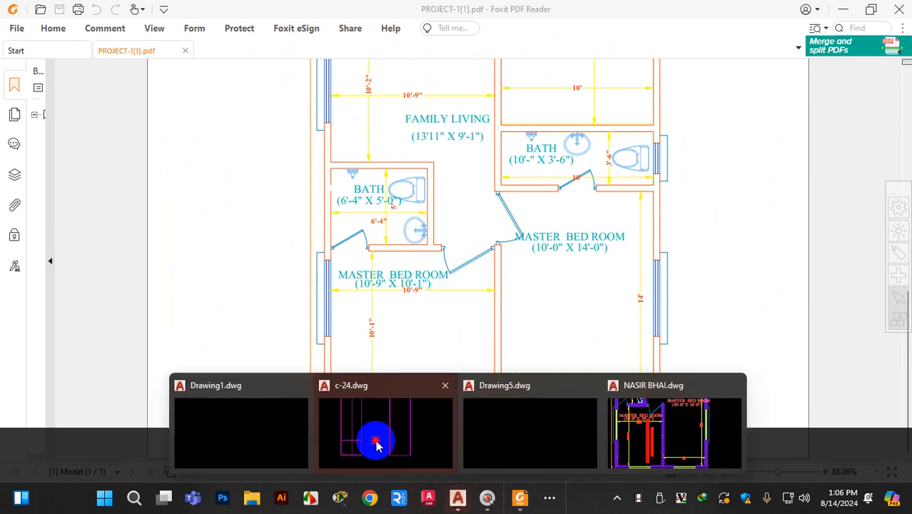
scroll(315, 244, down, 3)
scroll(326, 285, up, 4)
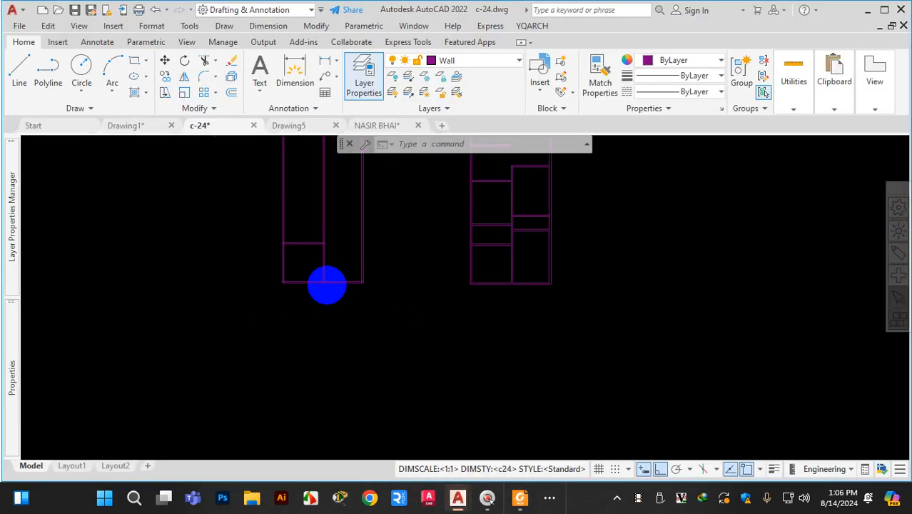
scroll(342, 263, up, 2)
scroll(336, 296, down, 3)
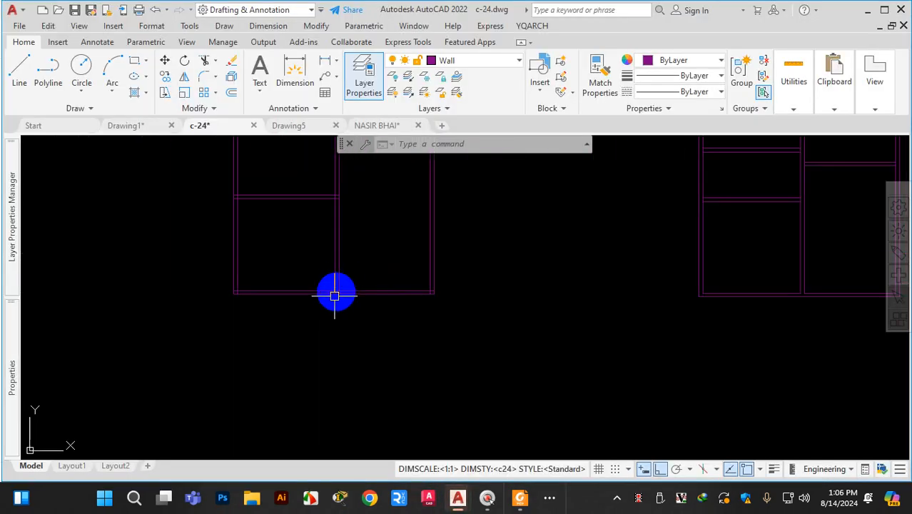
scroll(307, 178, up, 3)
click(310, 185)
click(261, 289)
key(Delete)
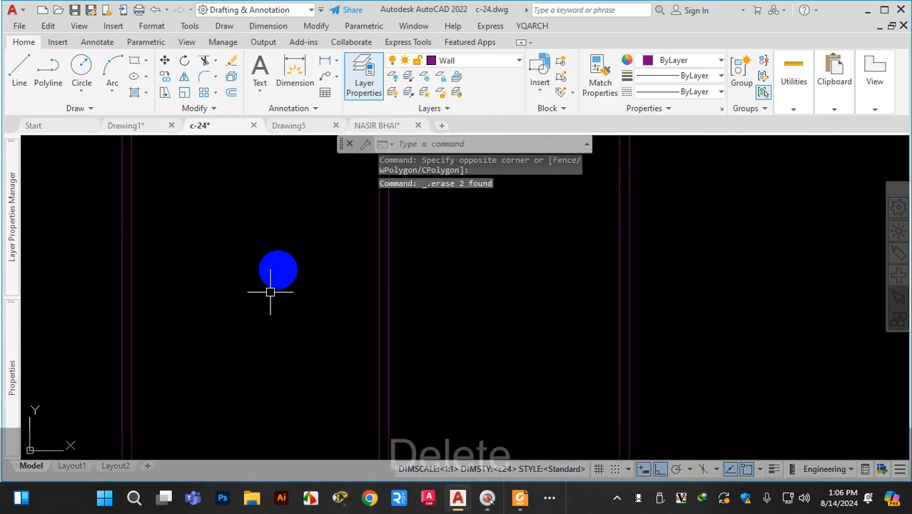
- Trim the inner line of the bottom outer wall between the two lines of the central wall
scroll(352, 251, down, 2)
scroll(352, 252, up, 5)
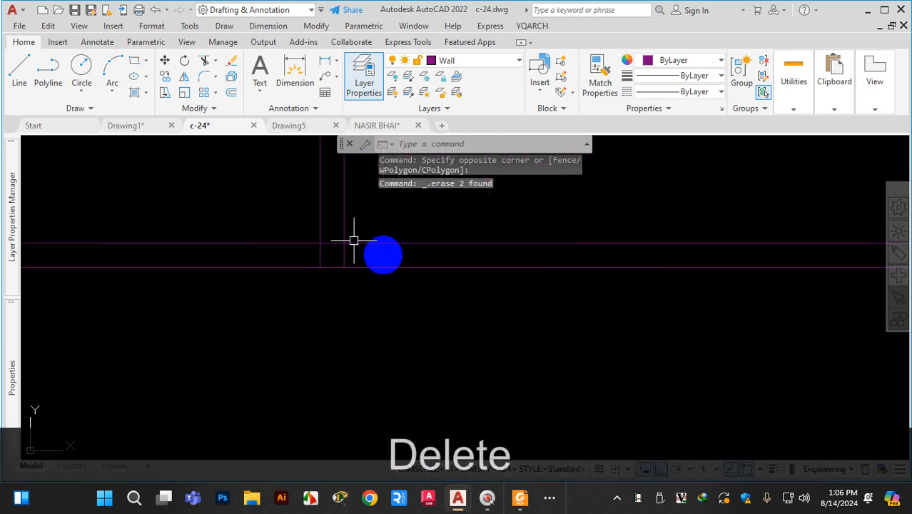
middle_drag(343, 250, 385, 324)
text(tr)
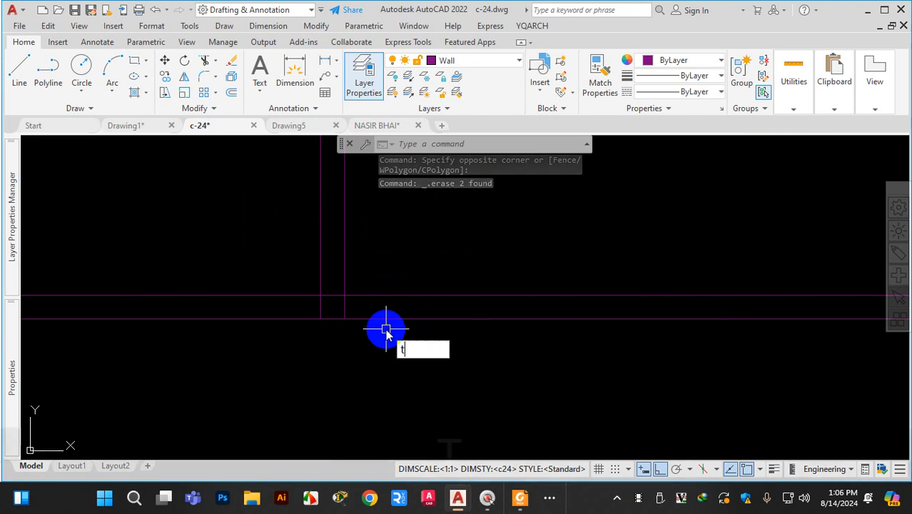
key(space)
scroll(332, 294, up, 2)
click(332, 297)
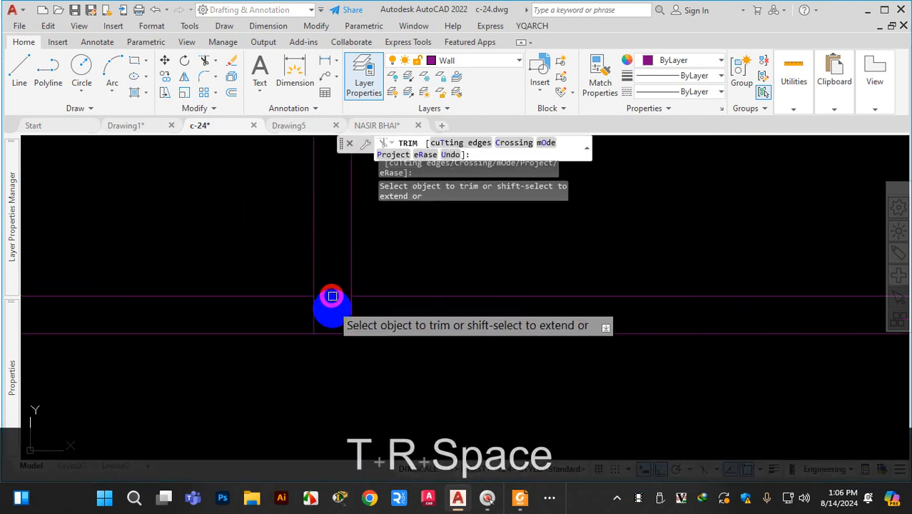
key(space)
key(space)
- Offset the left bedroom's inner bottom wall line 10'1" upward in the left copy of the plan
scroll(404, 328, down, 6)
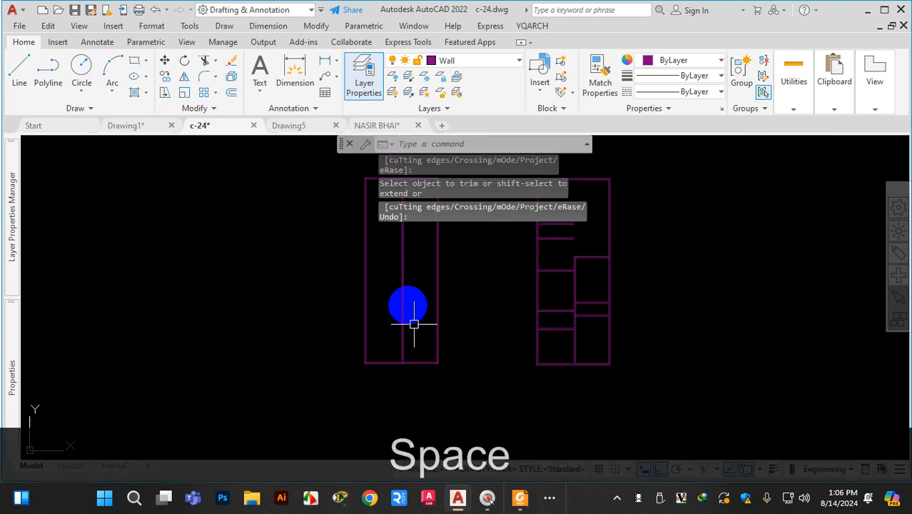
scroll(387, 360, up, 4)
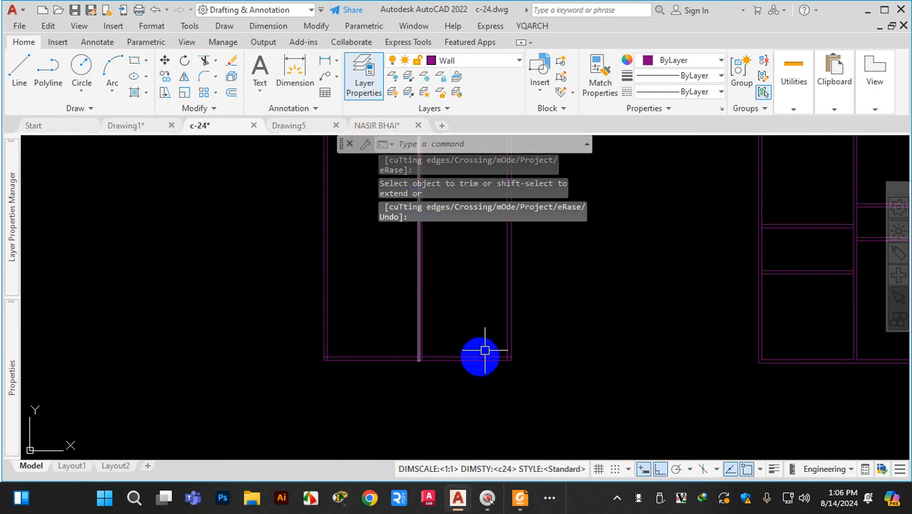
scroll(439, 314, down, 4)
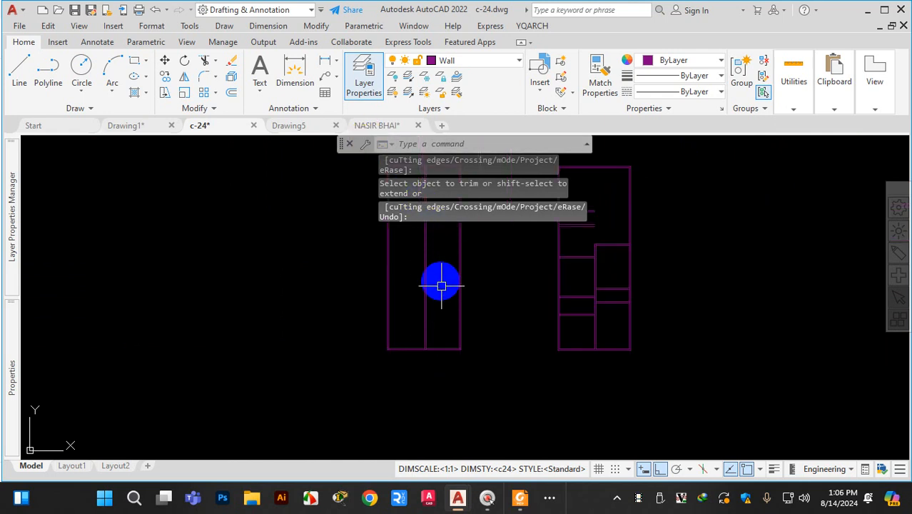
scroll(434, 336, up, 2)
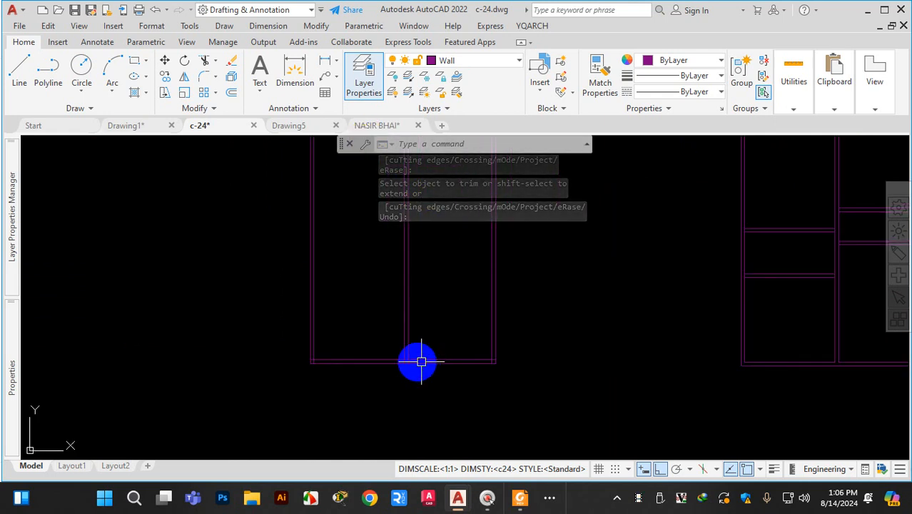
scroll(402, 365, up, 3)
scroll(401, 370, down, 2)
text(o)
key(Return)
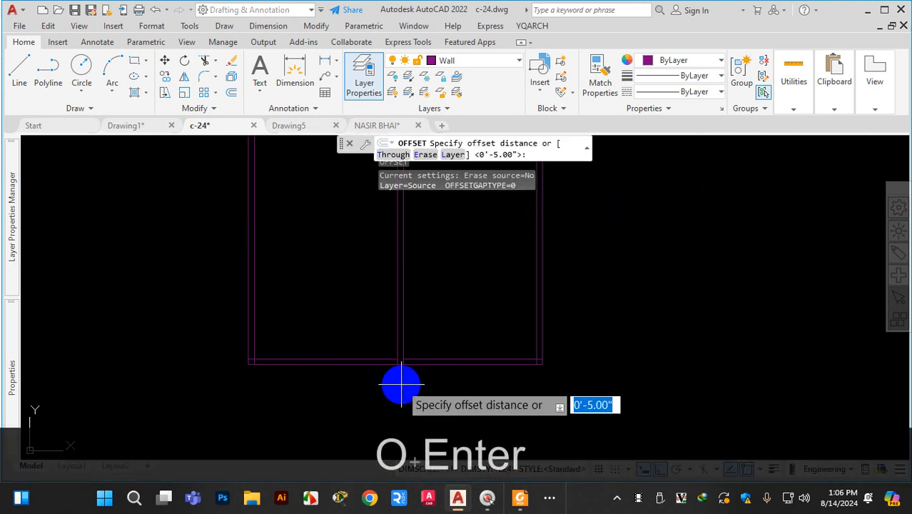
text(10')
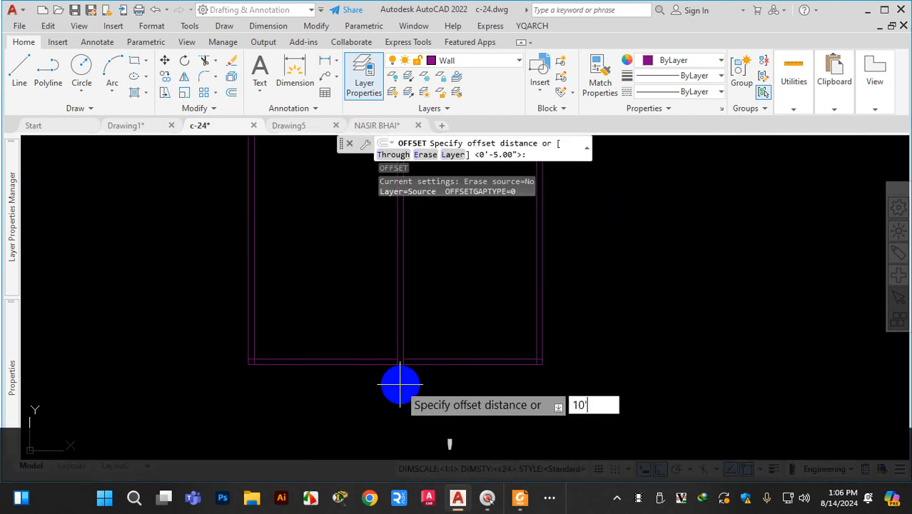
text(1)
key(Return)
scroll(338, 357, up, 2)
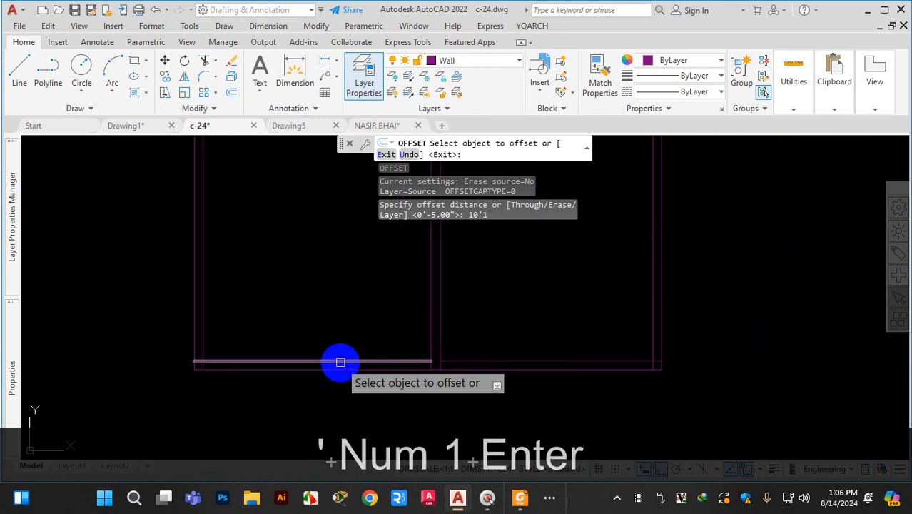
click(340, 361)
click(340, 289)
scroll(319, 248, down, 2)
- Offset the left bedroom's new upper line another 5" upward to give the wall its thickness
scroll(319, 254, up, 2)
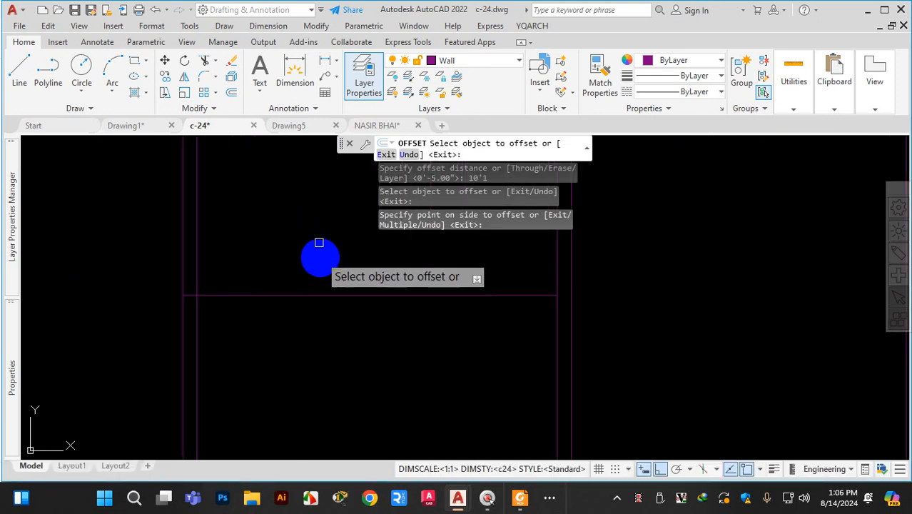
click(320, 295)
text(5)
key(Return)
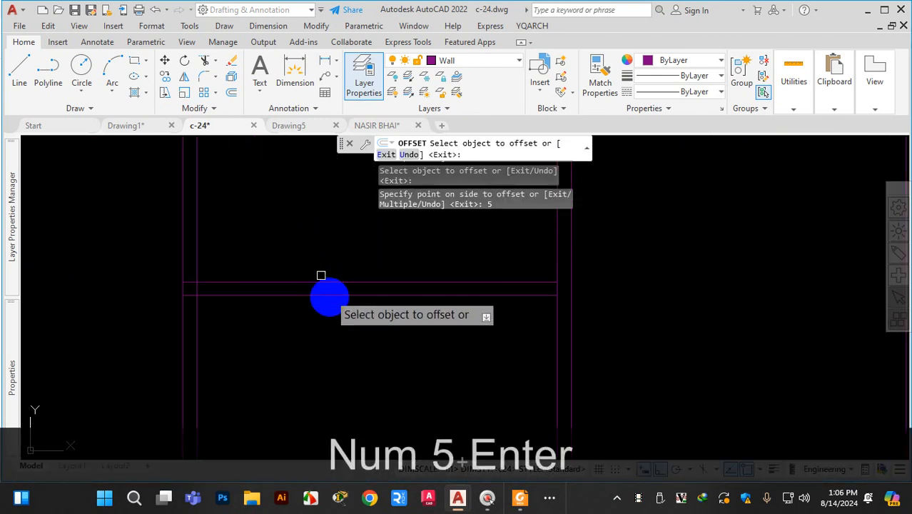
scroll(450, 292, down, 3)
scroll(444, 310, up, 3)
click(405, 350)
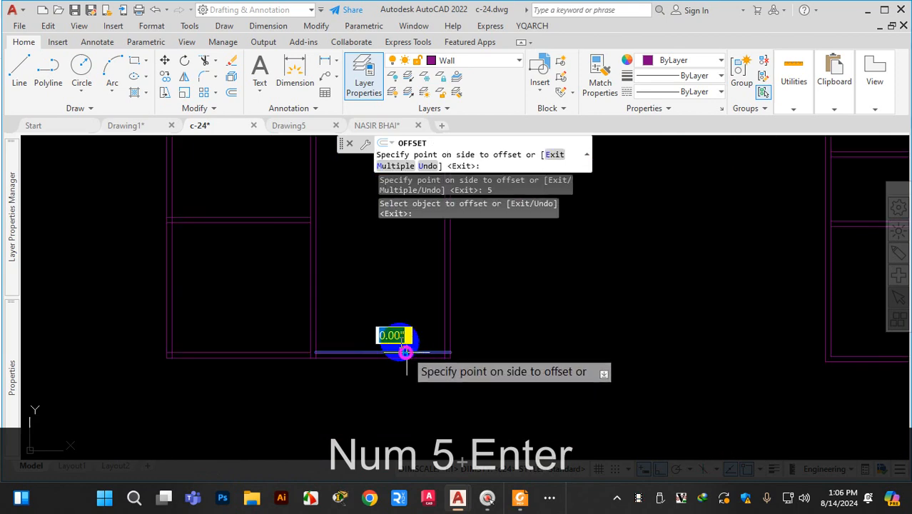
scroll(382, 274, down, 4)
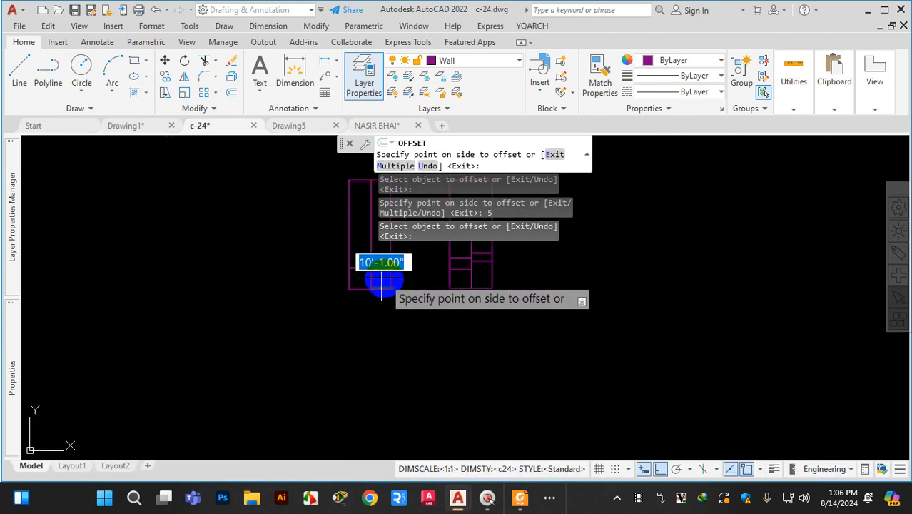
key(Escape)
scroll(494, 276, up, 4)
scroll(371, 326, down, 4)
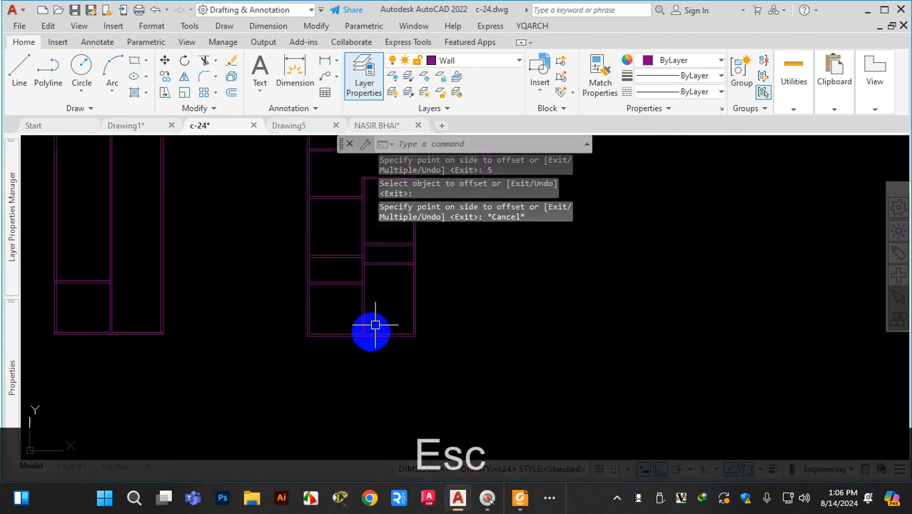
scroll(357, 402, up, 6)
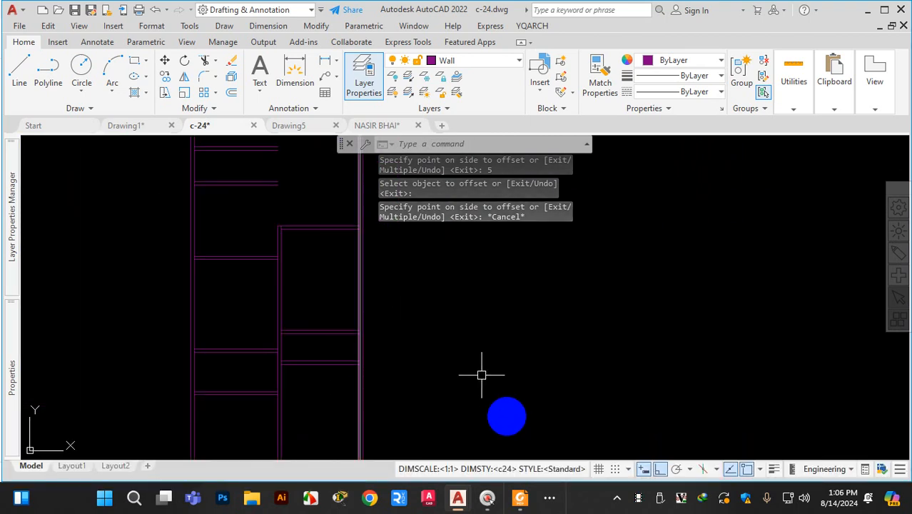
- Switch from the PDF plan back to the c-24.dwg drawing in AutoCAD 2022
click(428, 498)
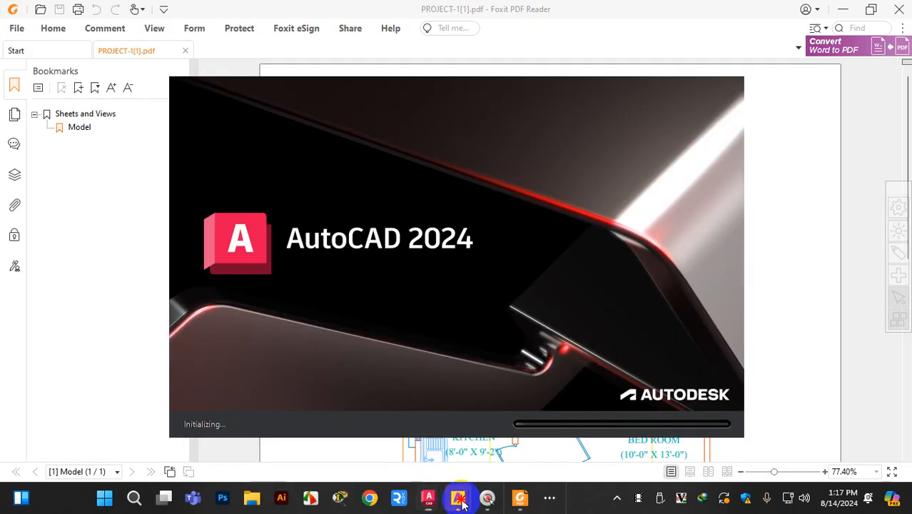
mouse_move(457, 497)
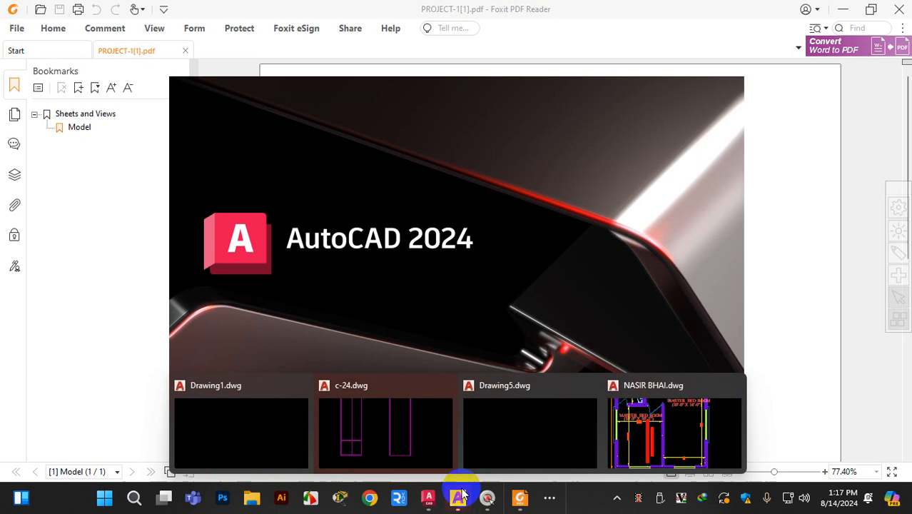
click(411, 426)
key(Escape)
- Erase both lines of the bottom-right bedroom's upper wall in the right copy of the plan
scroll(336, 300, down, 4)
scroll(309, 351, up, 2)
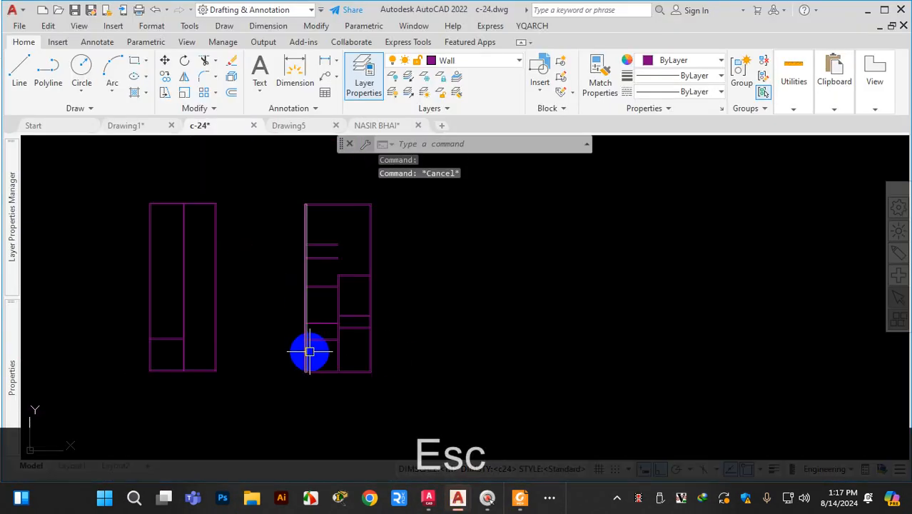
scroll(310, 351, up, 2)
scroll(352, 341, up, 2)
scroll(321, 332, down, 3)
scroll(384, 299, up, 2)
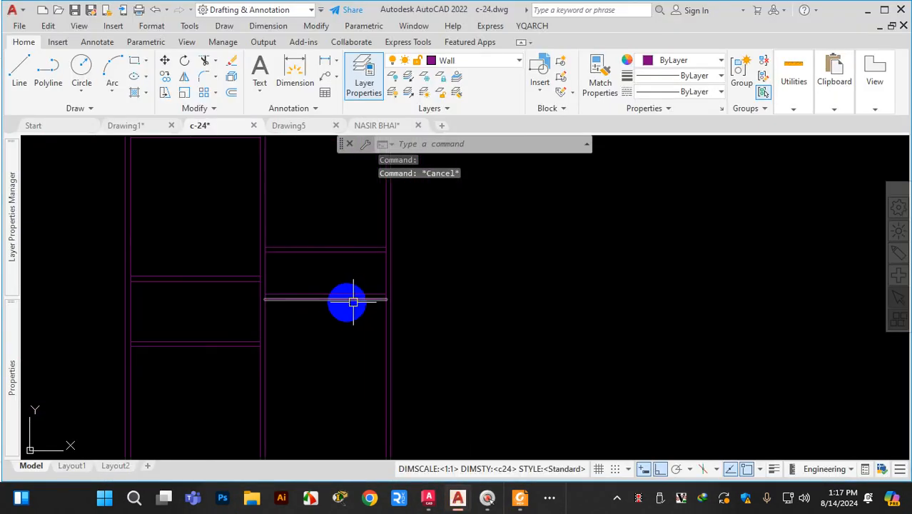
click(352, 284)
click(328, 320)
key(Delete)
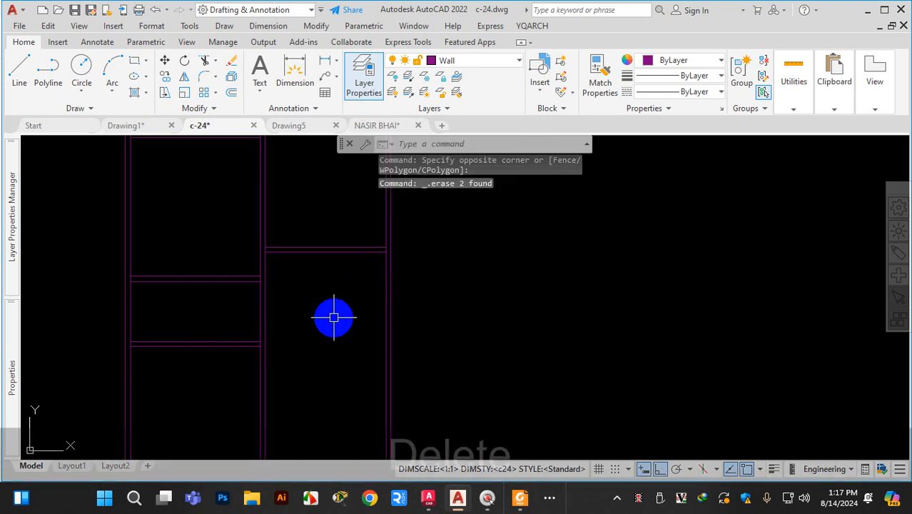
- Offset the inner bottom wall line of the bottom-right bedroom 14' upward in the right copy of the plan
scroll(335, 329, down, 3)
scroll(335, 329, up, 5)
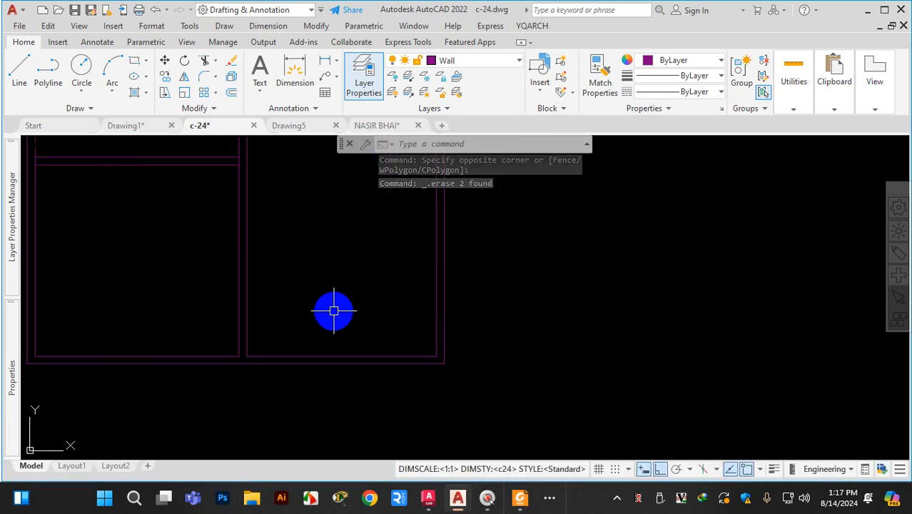
text(O)
key(Return)
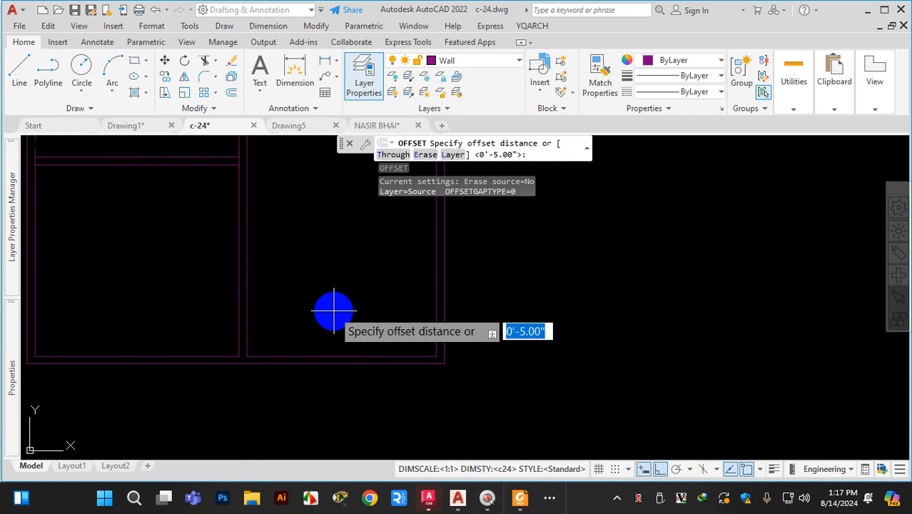
text(14')
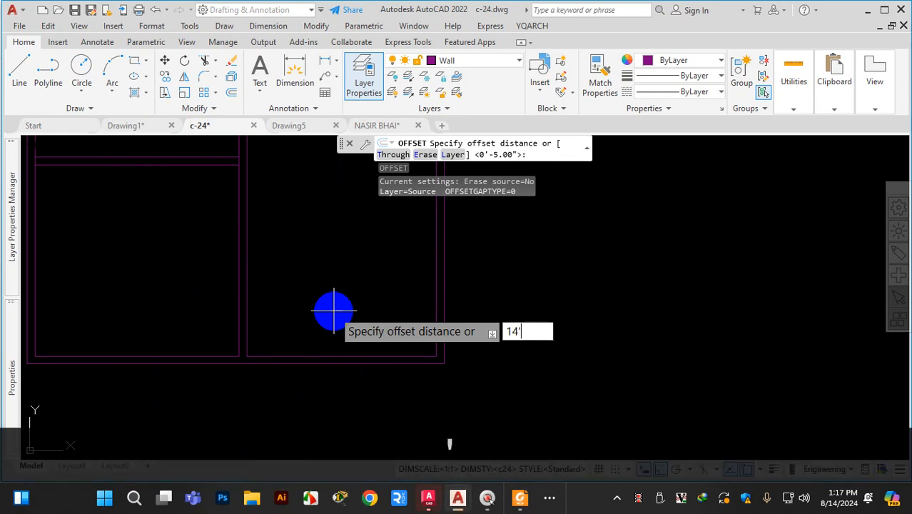
key(Return)
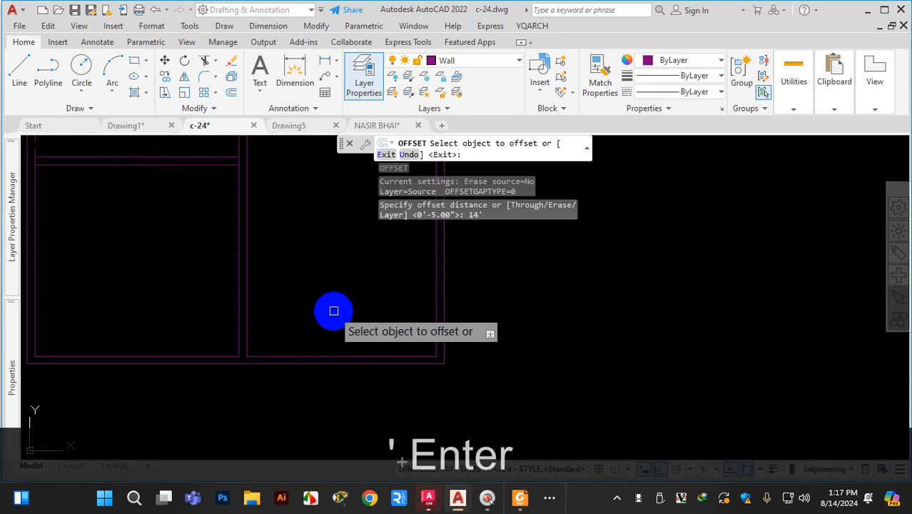
click(318, 354)
scroll(310, 267, down, 4)
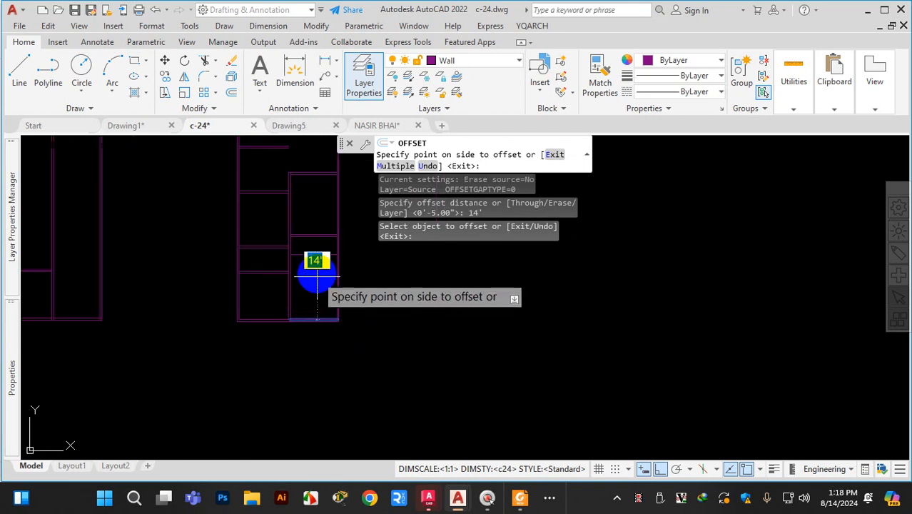
click(319, 274)
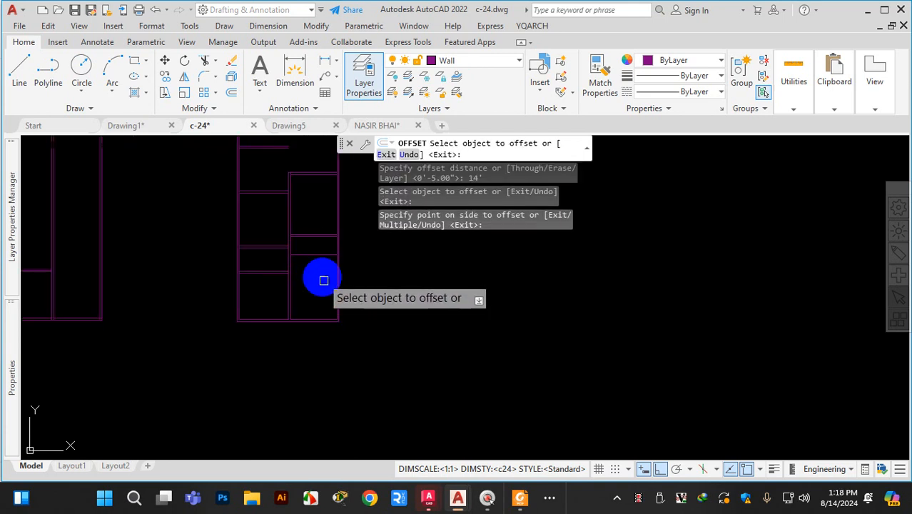
- Offset the bottom-right bedroom's new upper line 5" upward to complete that wall
scroll(318, 259, up, 5)
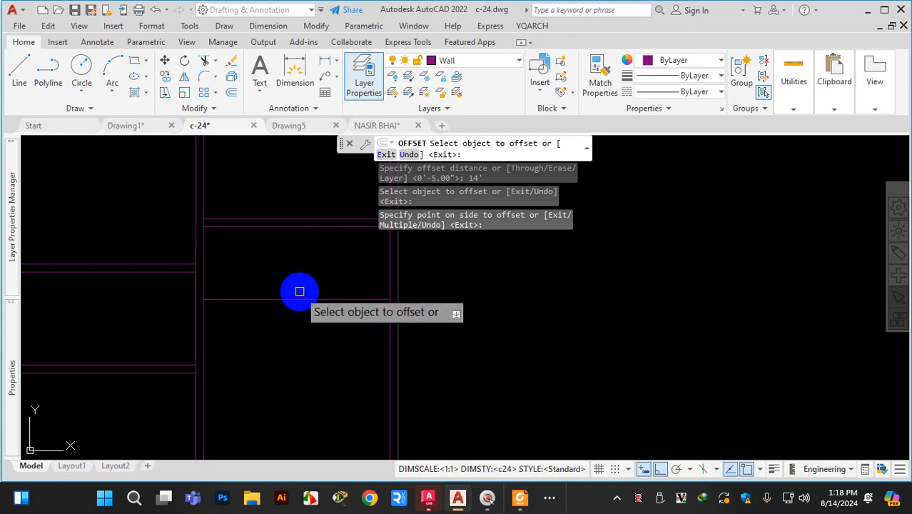
scroll(299, 291, up, 2)
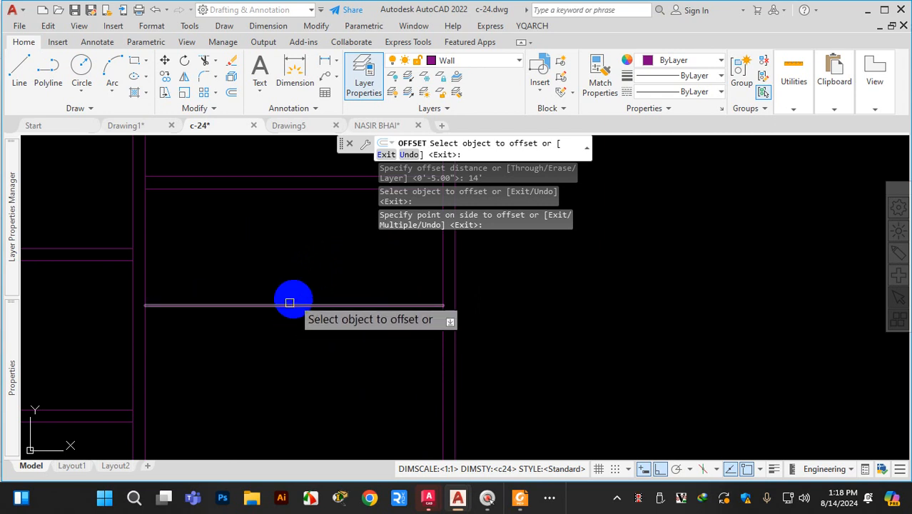
click(288, 305)
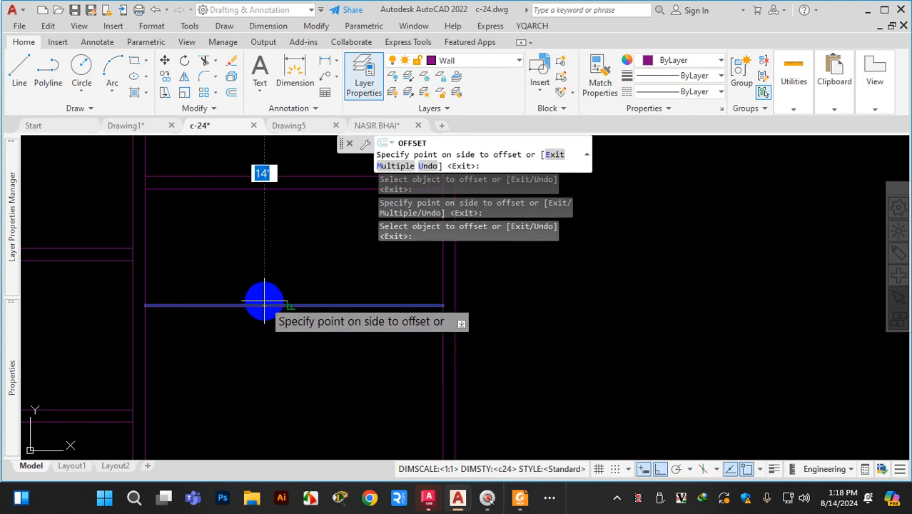
scroll(268, 307, down, 4)
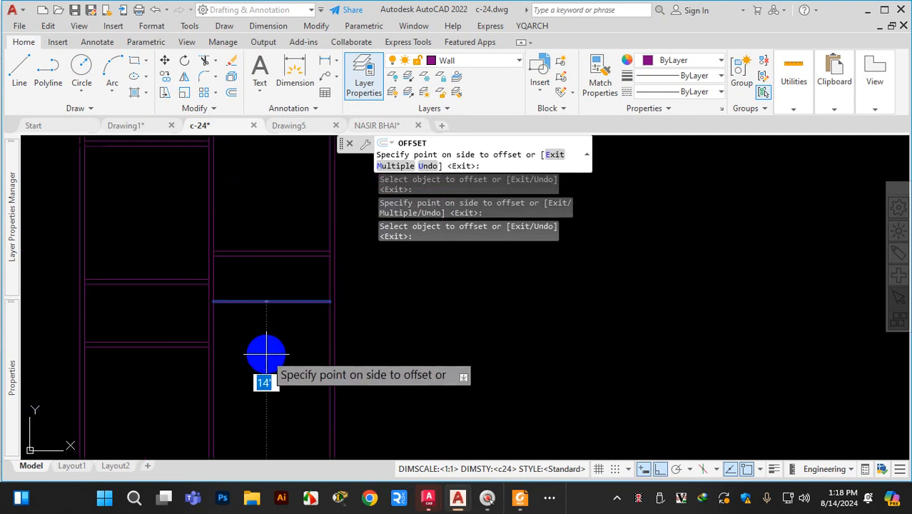
scroll(257, 280, up, 4)
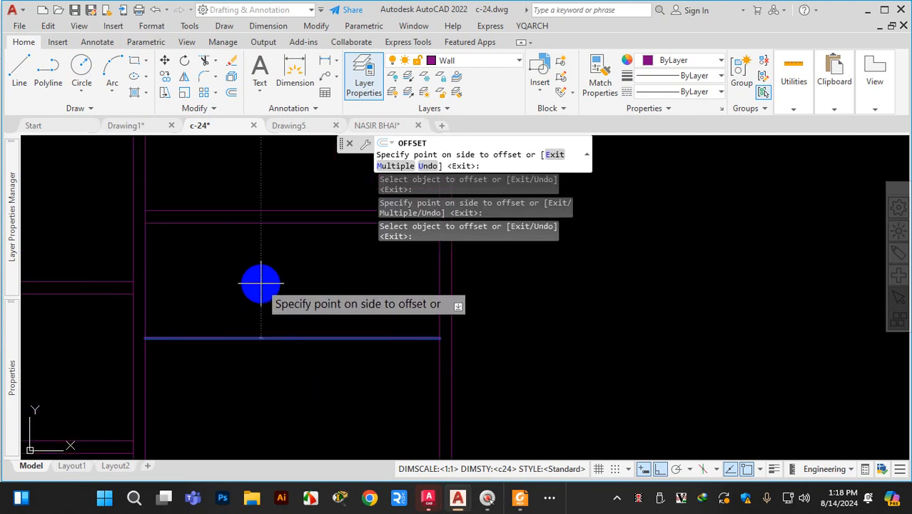
scroll(259, 286, down, 4)
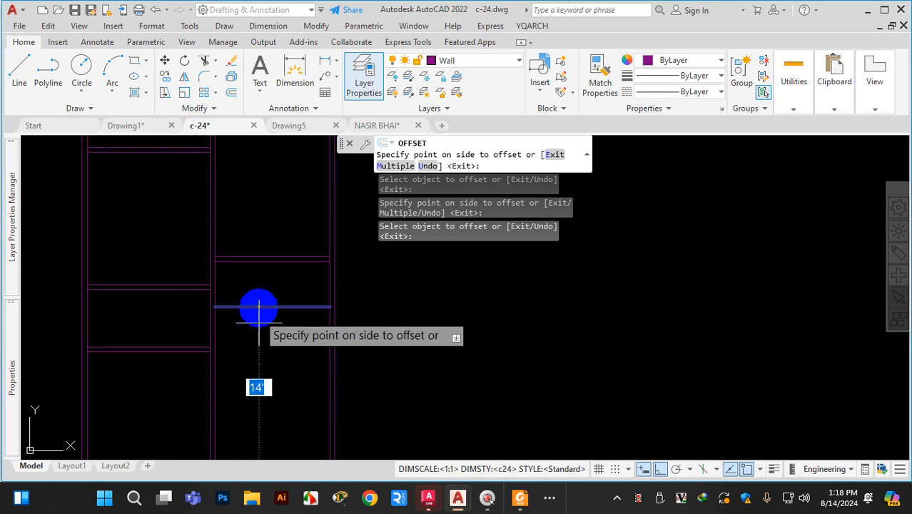
scroll(261, 288, up, 2)
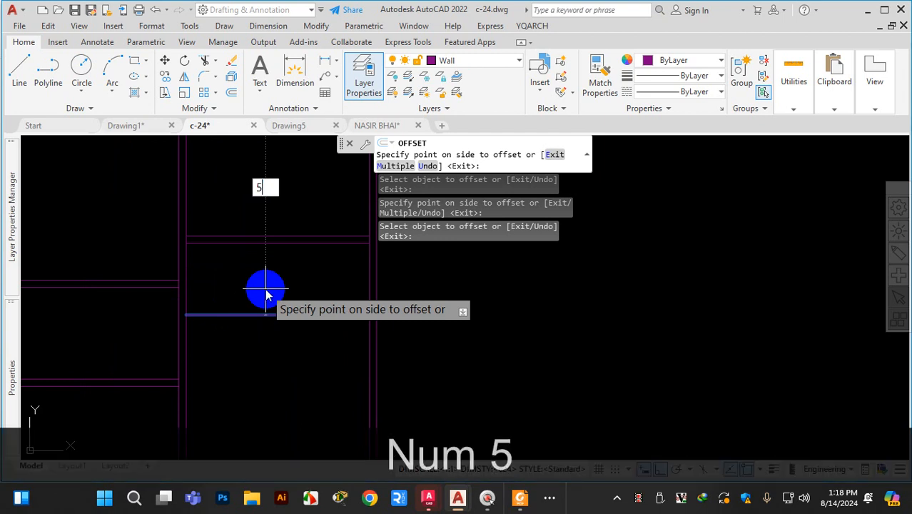
key(Return)
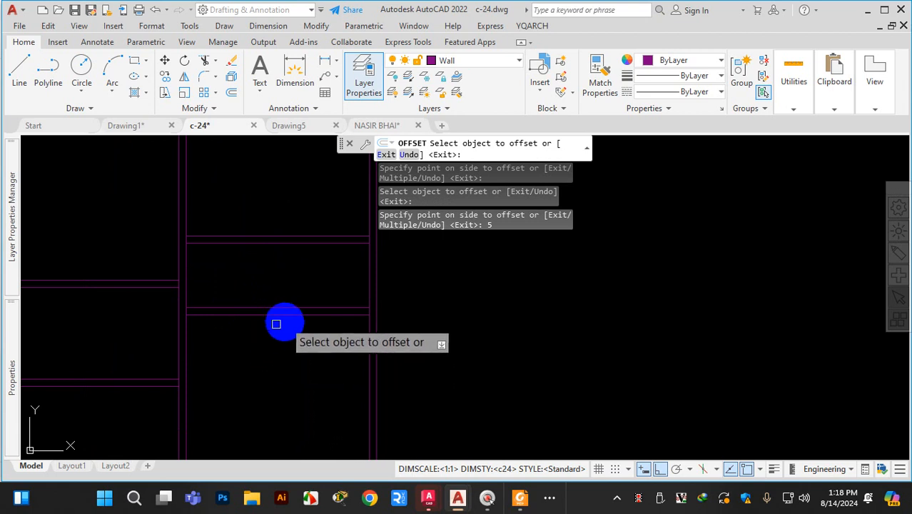
- Look over the right copy of the plan and switch to PROJECT-1[1].pdf in Foxit PDF Reader for comparison
scroll(321, 297, down, 5)
scroll(308, 237, up, 2)
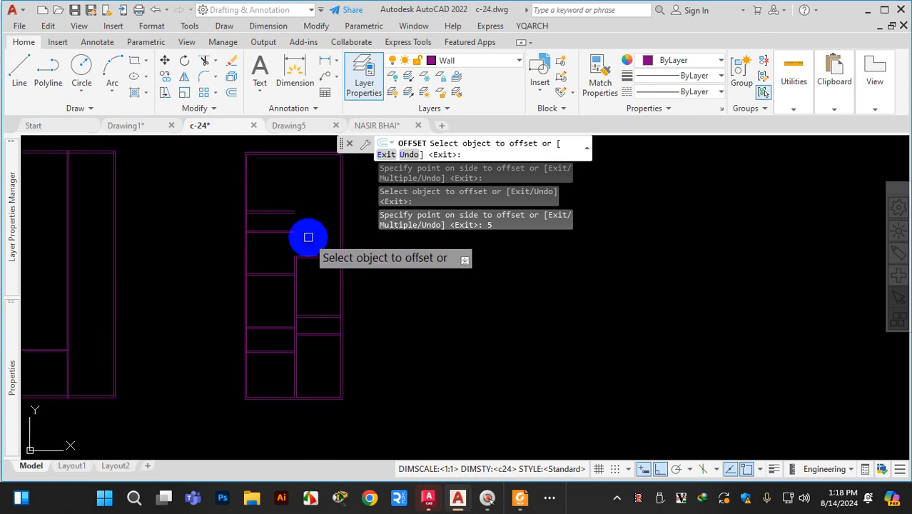
scroll(310, 242, down, 2)
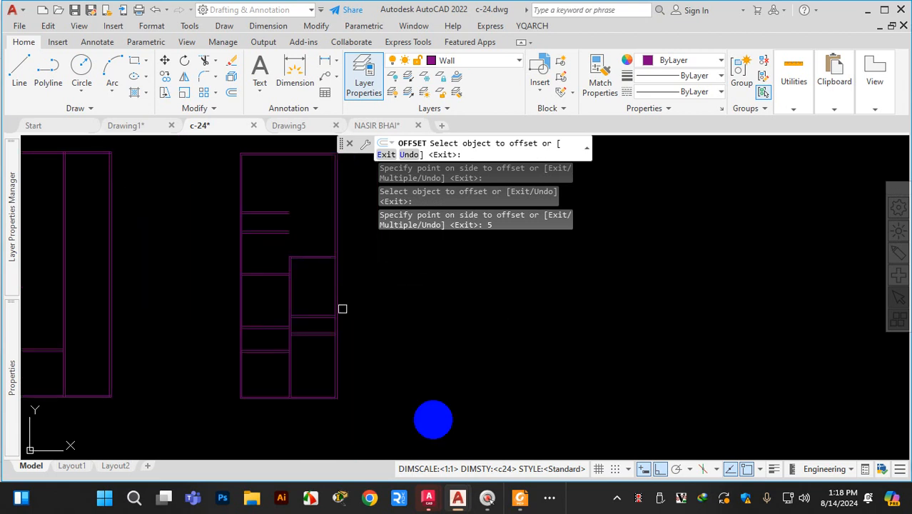
click(521, 500)
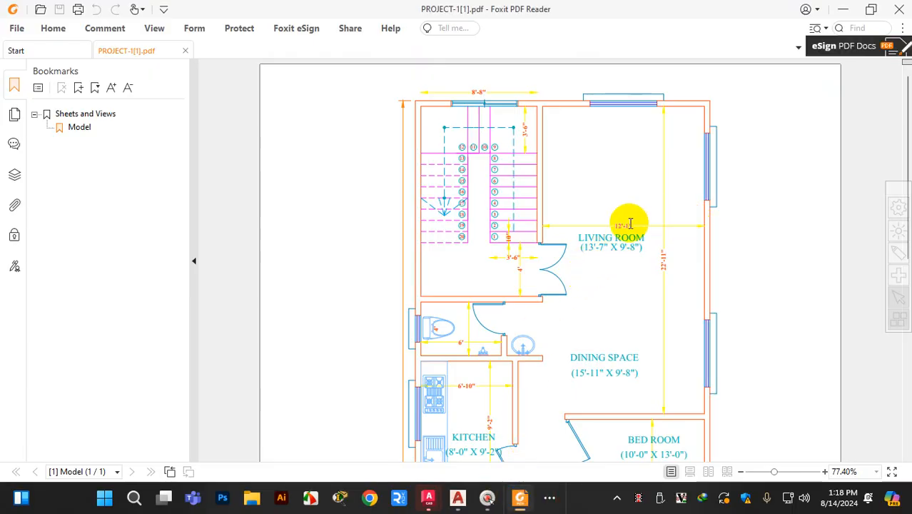
- Switch back to c-24.dwg in AutoCAD, look over the wall junctions in the right copy of the plan, and end the offset
mouse_move(460, 496)
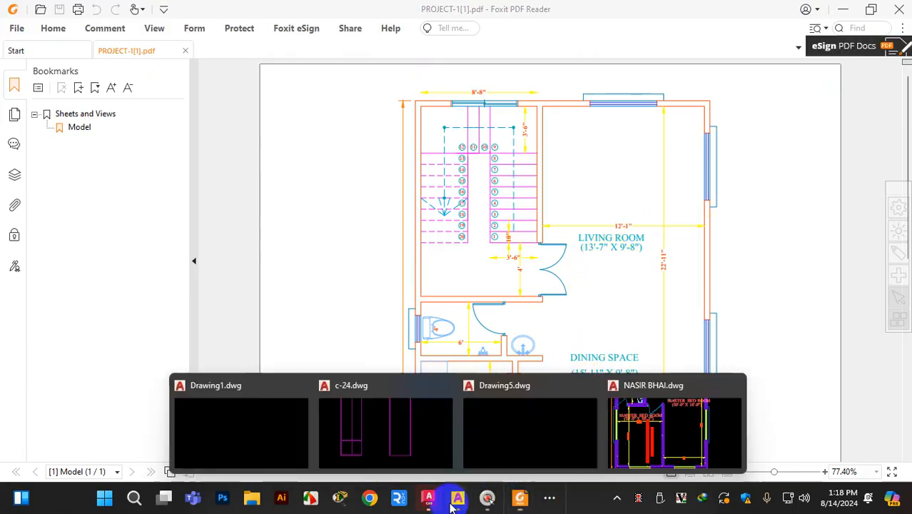
click(403, 432)
scroll(346, 271, down, 5)
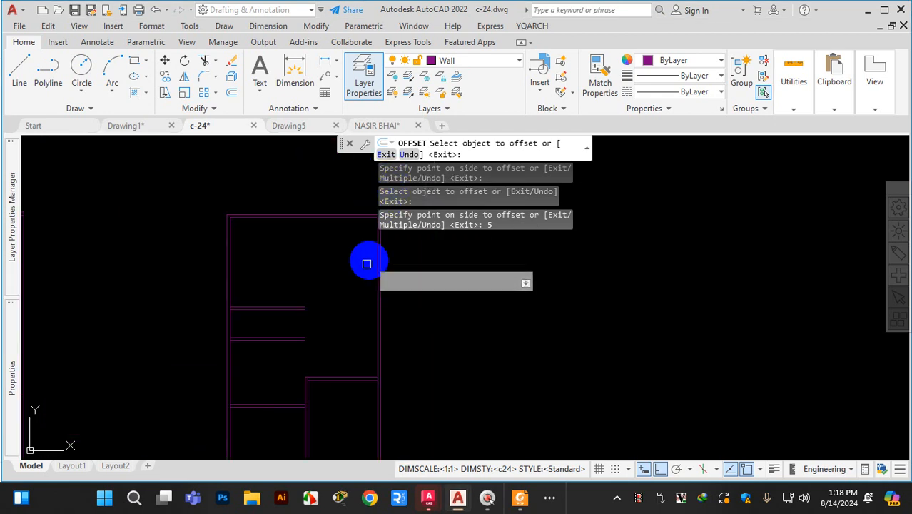
scroll(371, 261, up, 5)
scroll(364, 254, down, 4)
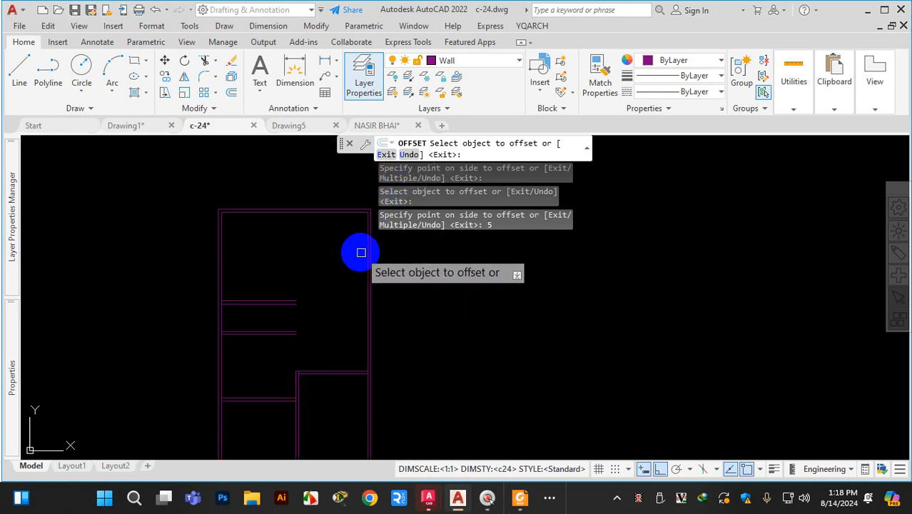
scroll(370, 314, up, 4)
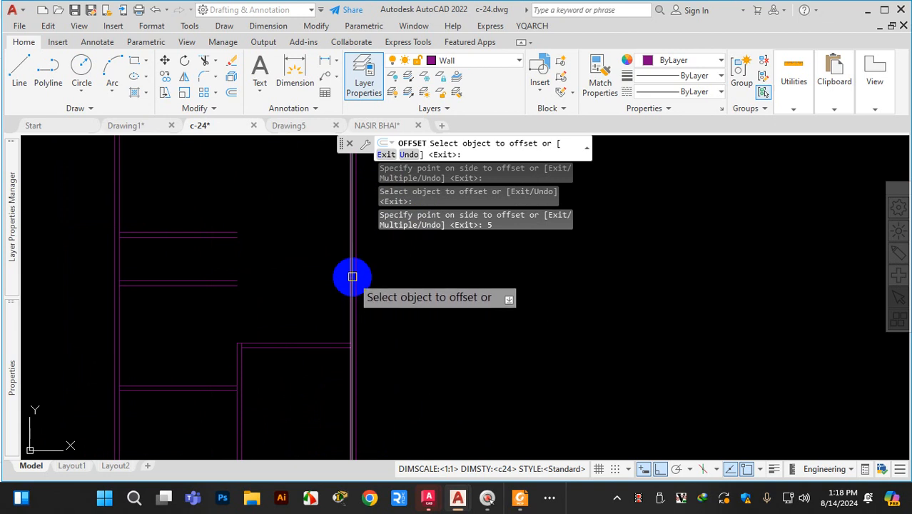
scroll(289, 281, down, 4)
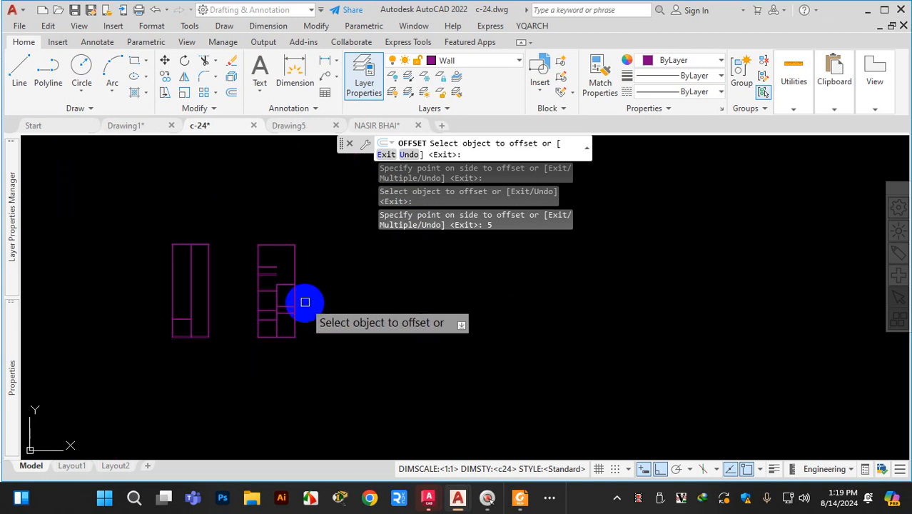
scroll(298, 295, up, 2)
scroll(303, 298, up, 2)
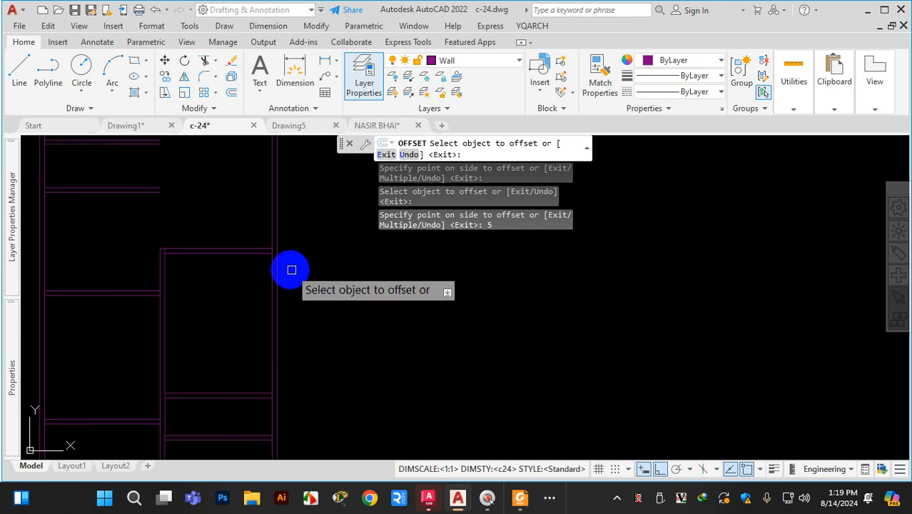
scroll(257, 215, down, 2)
scroll(267, 216, up, 2)
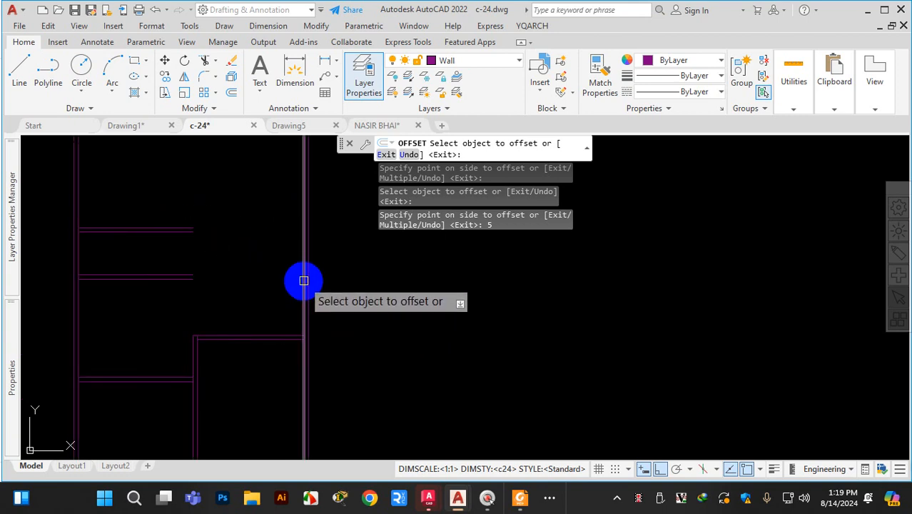
key(Escape)
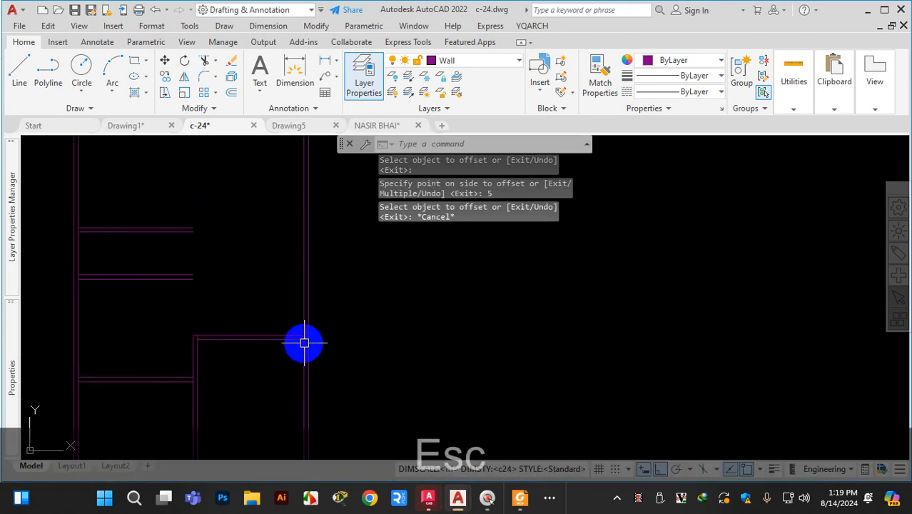
- Trim the inner right exterior wall line where the upper bedroom's top wall meets it in the right copy
scroll(304, 329, up, 3)
text(tr)
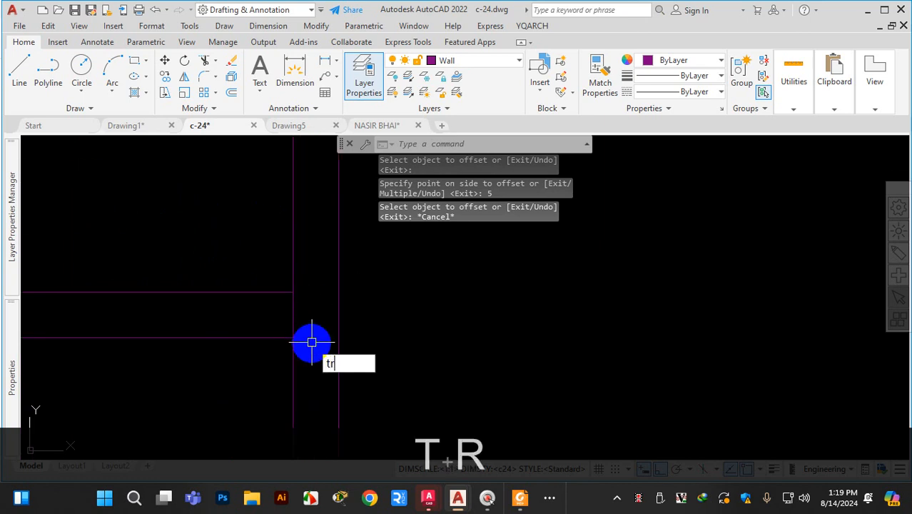
key(space)
mouse_move(311, 322)
mouse_down()
mouse_move(257, 320)
mouse_move(312, 319)
mouse_up()
scroll(313, 320, down, 5)
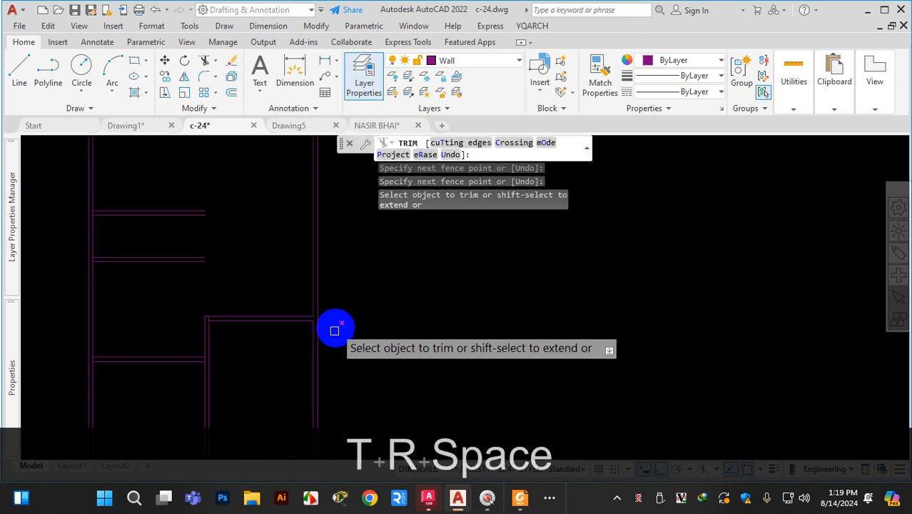
- Trim the inner left exterior wall line at its junctions with the two lowest left-side partition walls
scroll(296, 373, up, 1)
scroll(288, 380, up, 4)
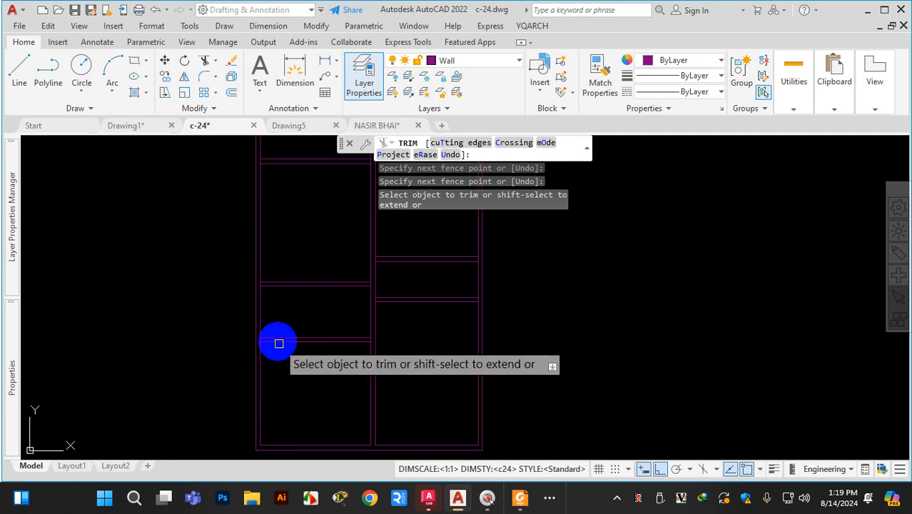
scroll(251, 261, up, 4)
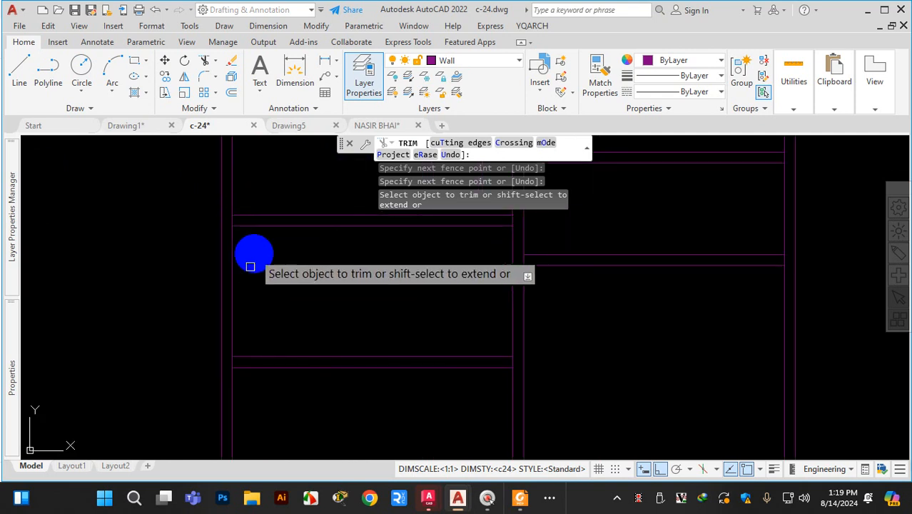
click(222, 212)
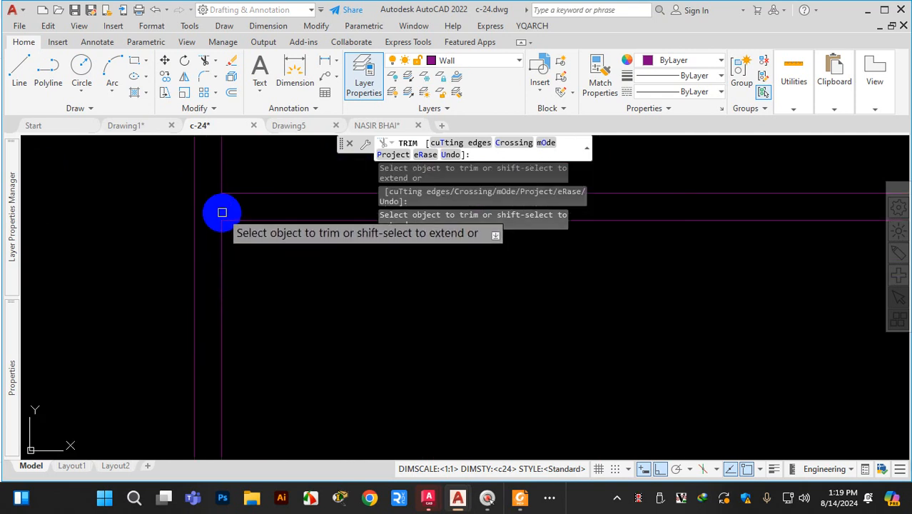
scroll(255, 255, down, 3)
scroll(252, 293, up, 3)
scroll(251, 295, up, 2)
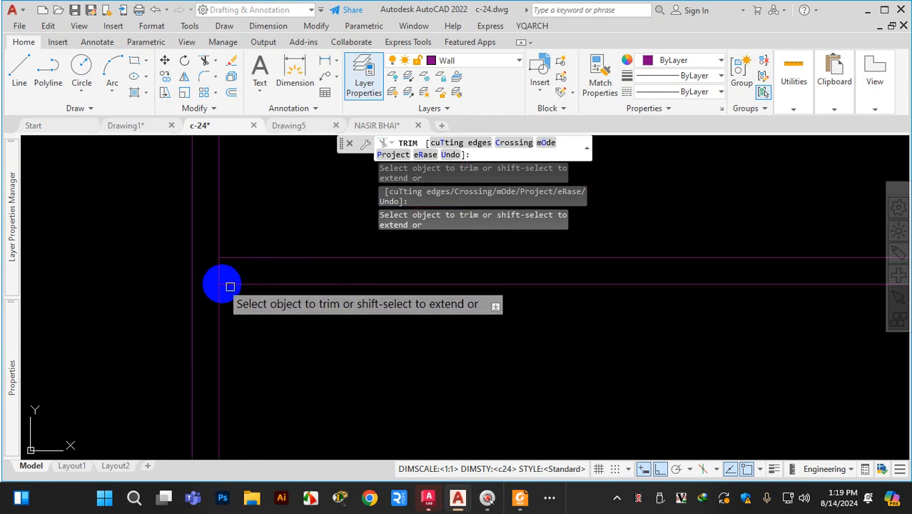
click(218, 273)
scroll(272, 368, down, 2)
scroll(265, 366, down, 3)
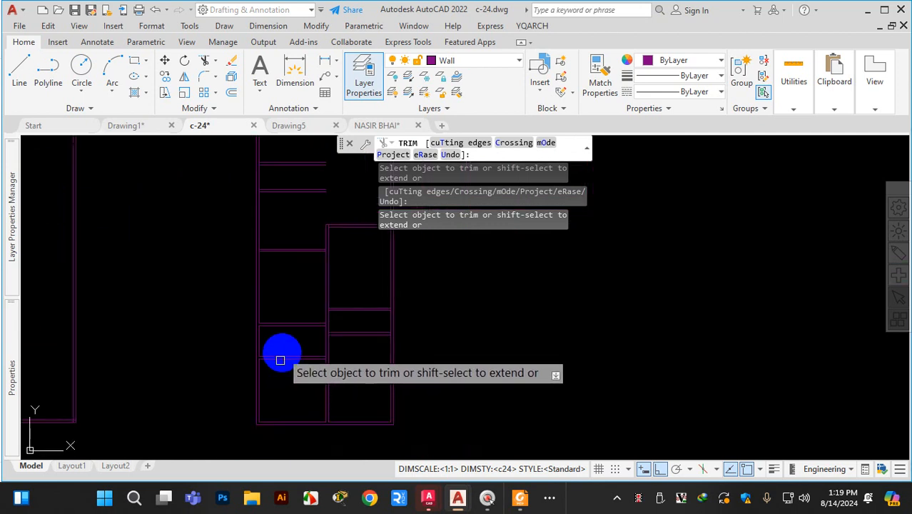
- Trim the inner left exterior wall line at the three remaining upper partition wall junctions, and end trimming
scroll(261, 190, up, 4)
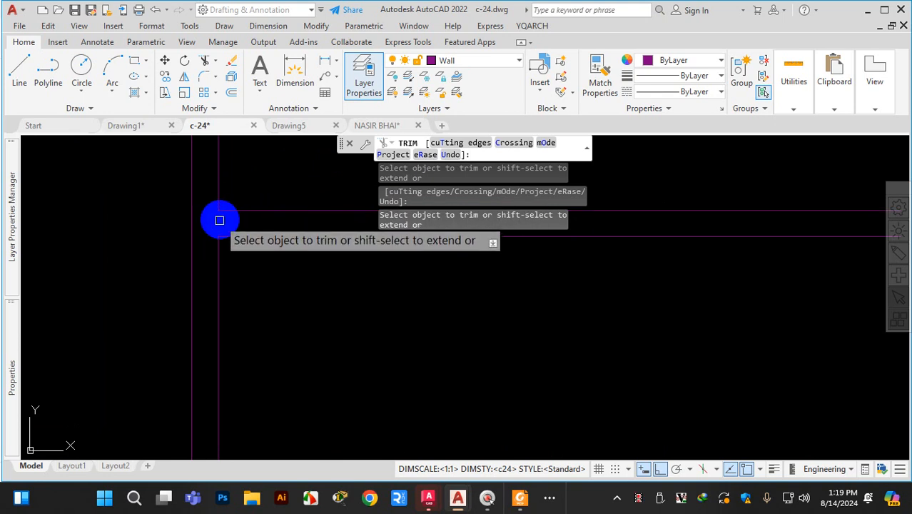
scroll(230, 340, down, 3)
scroll(220, 315, up, 4)
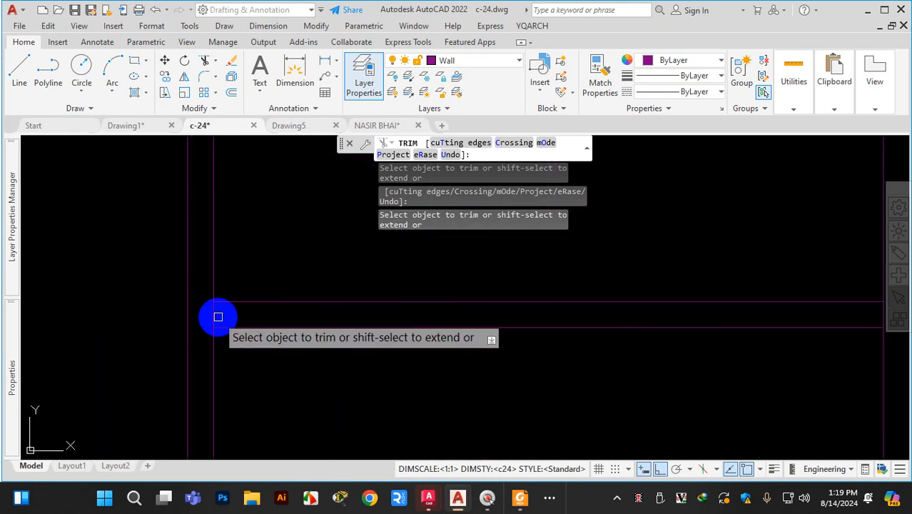
scroll(278, 389, down, 3)
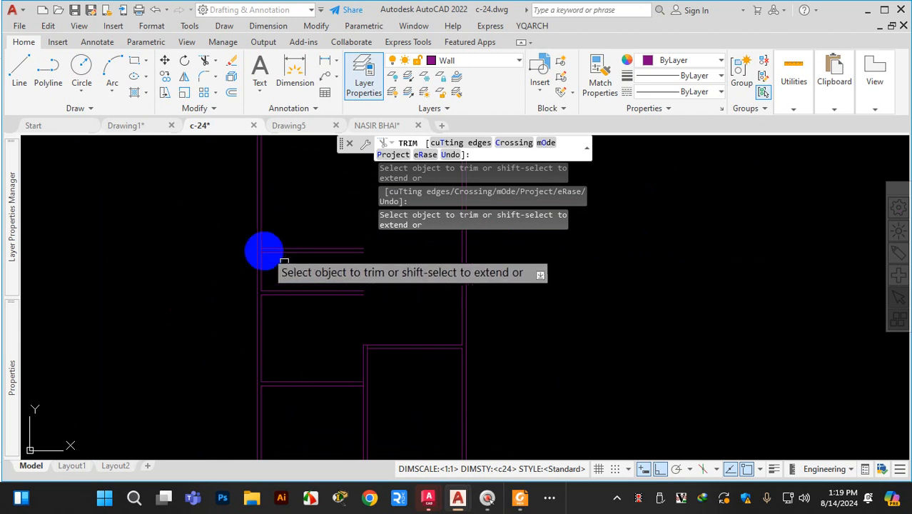
scroll(255, 250, up, 2)
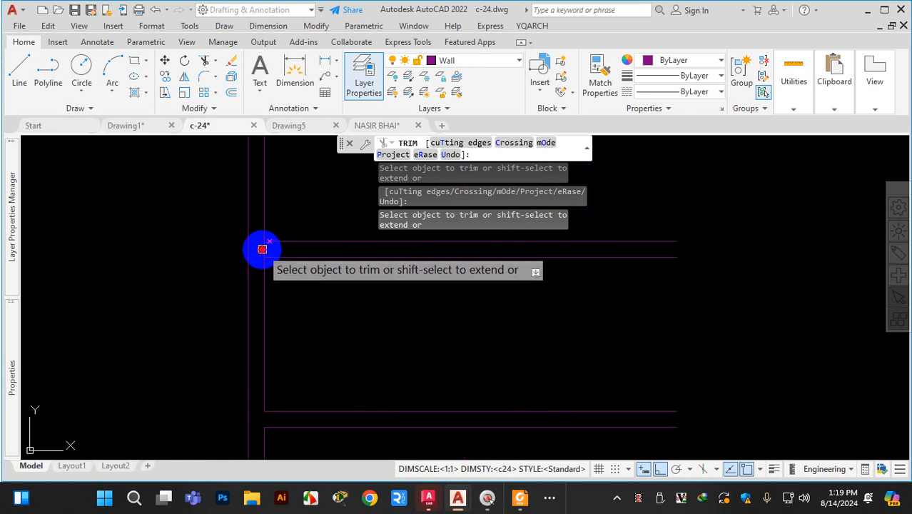
click(263, 249)
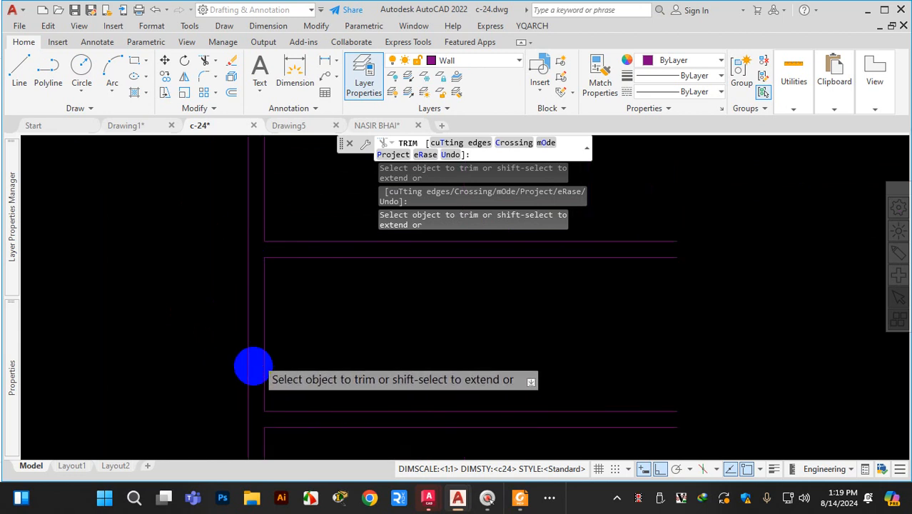
scroll(264, 364, down, 3)
scroll(292, 368, up, 4)
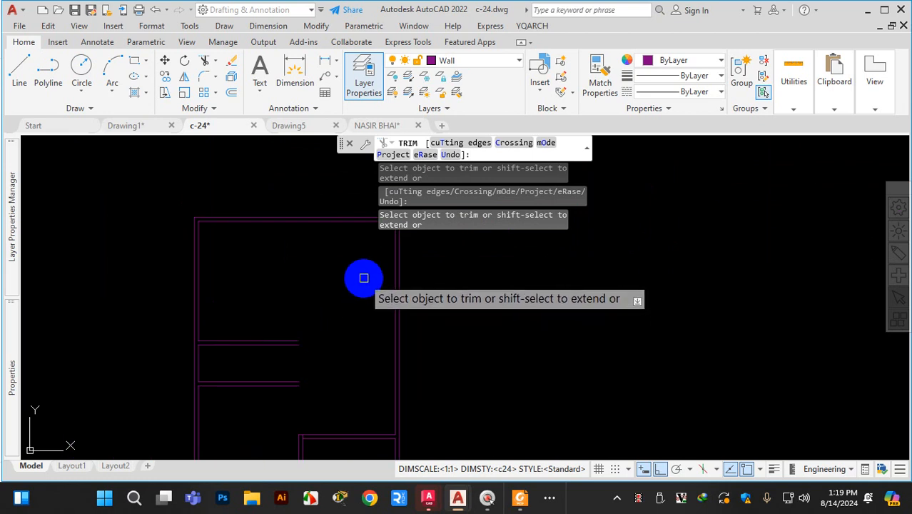
key(Escape)
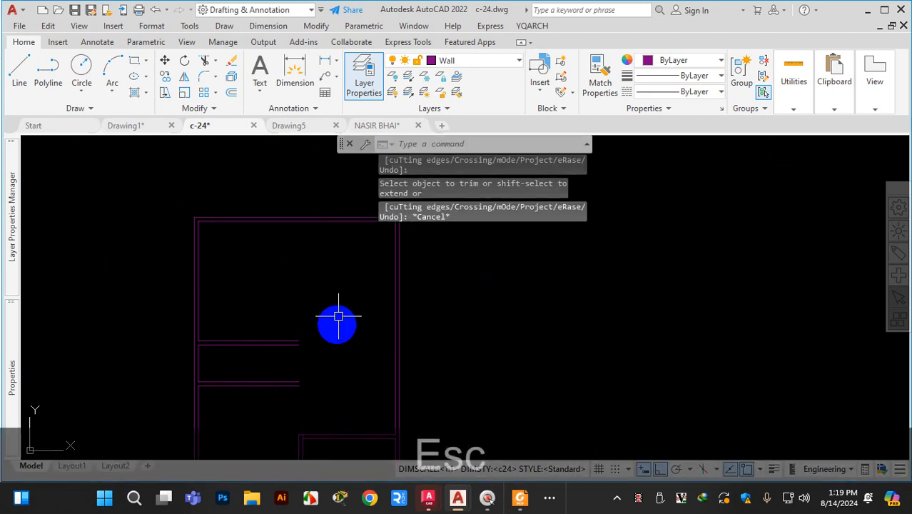
- Check the living room width in the PDF plan and offset the inner right exterior wall line 12'1" to the left
scroll(340, 350, down, 3)
scroll(367, 348, up, 5)
text(o)
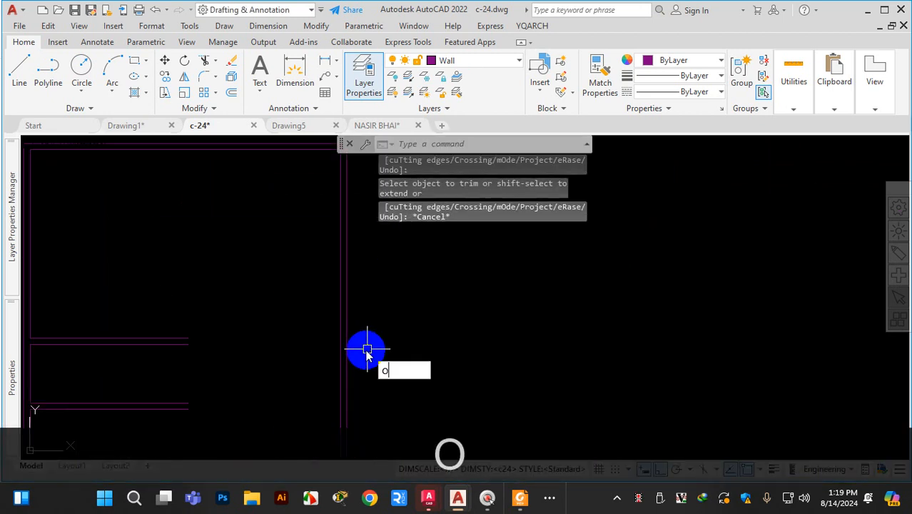
key(Return)
click(529, 498)
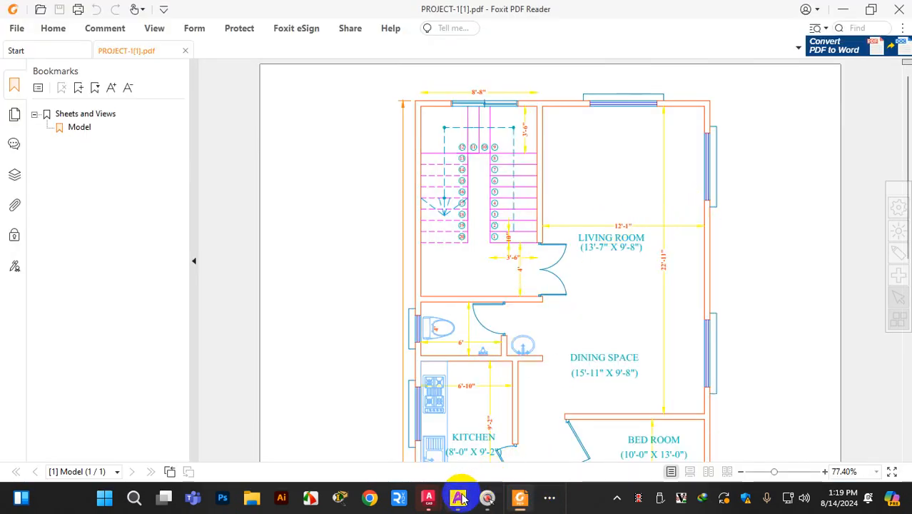
mouse_move(429, 498)
click(413, 421)
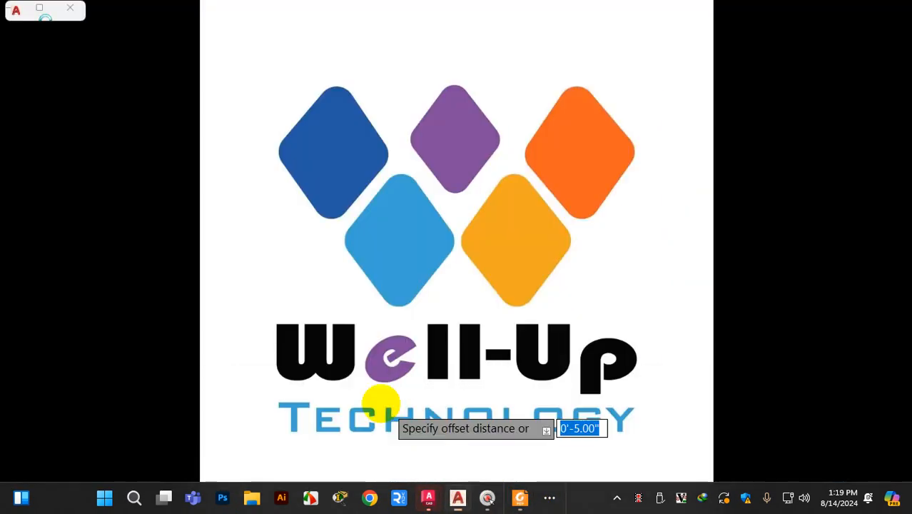
text(12)
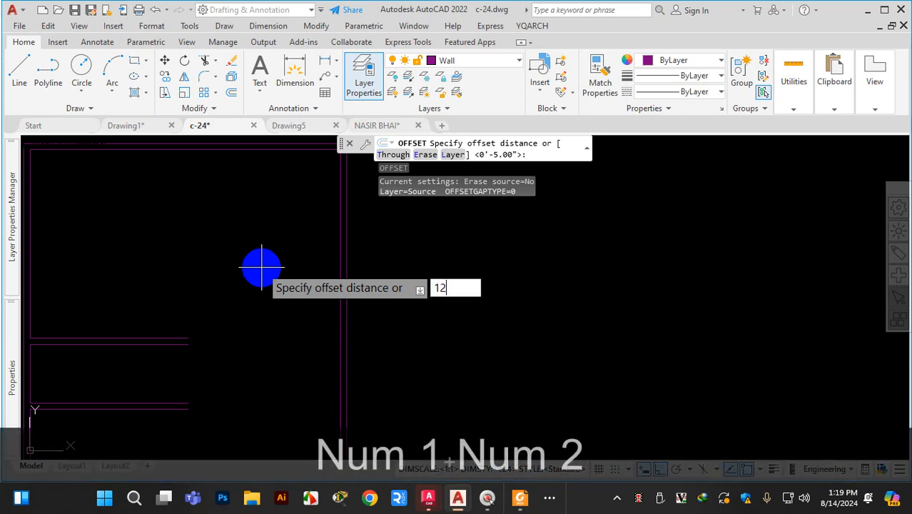
text('1)
key(Return)
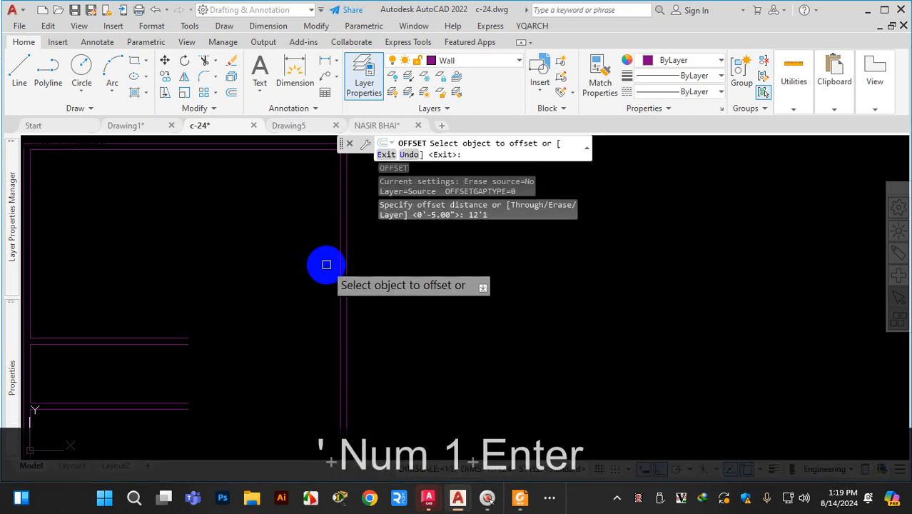
click(342, 250)
click(214, 255)
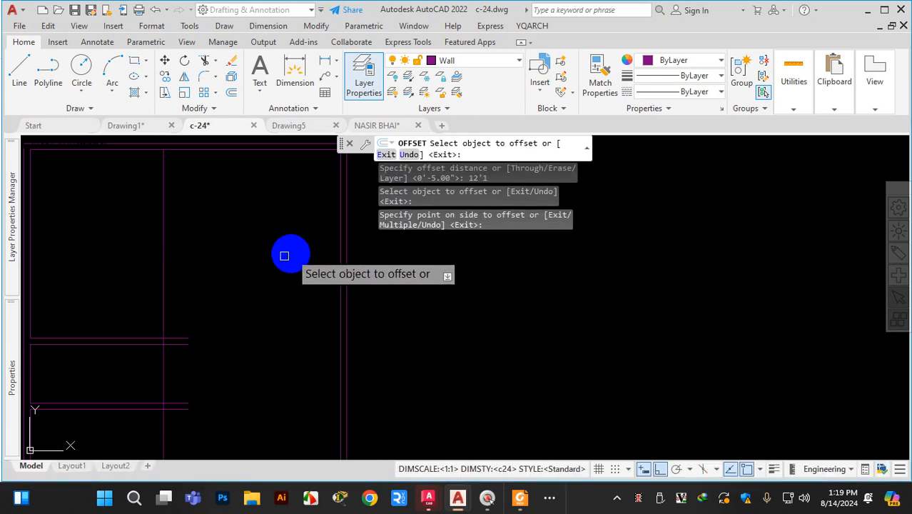
- Offset the living room's new left wall line 5" to the left to form the wall's thickness
scroll(275, 315, down, 3)
scroll(263, 306, up, 3)
scroll(273, 250, up, 3)
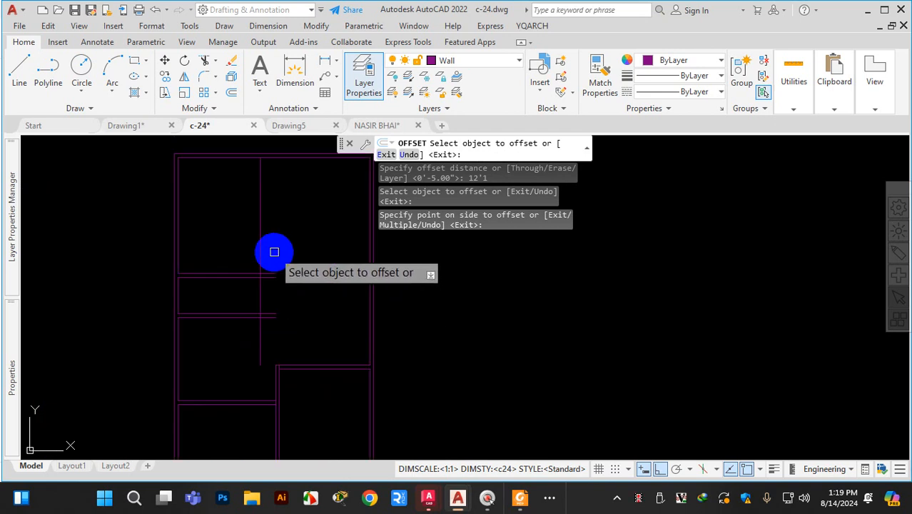
click(237, 251)
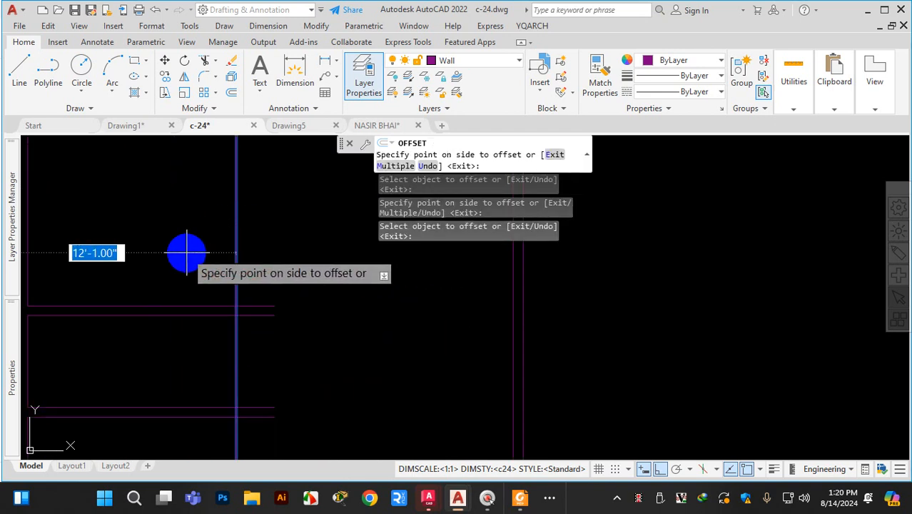
text(5)
key(Return)
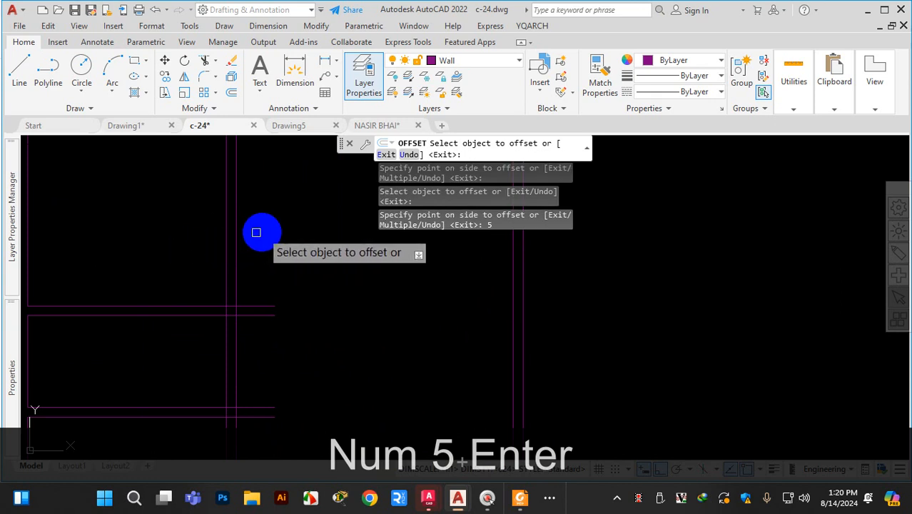
scroll(272, 278, down, 3)
- Examine the staircase, toilet and living room walls in the PDF plan, and return to c-24.dwg in AutoCAD
mouse_move(457, 500)
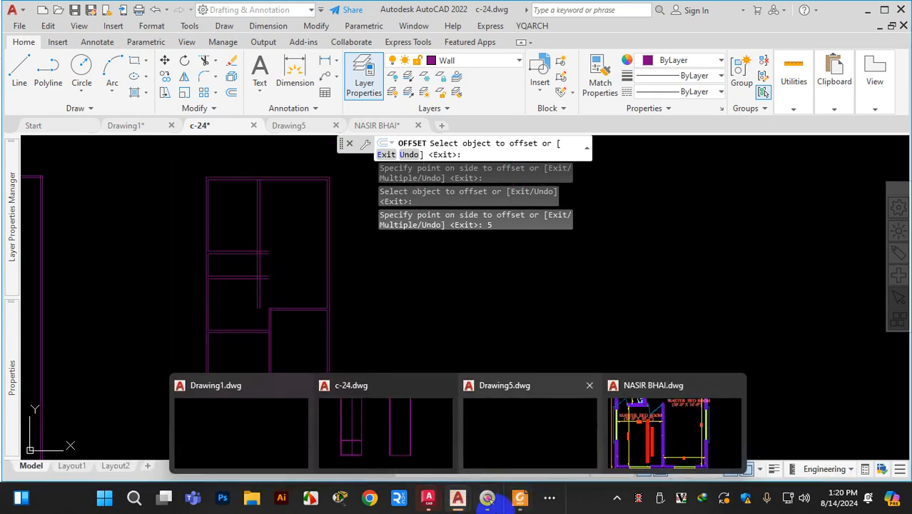
click(520, 497)
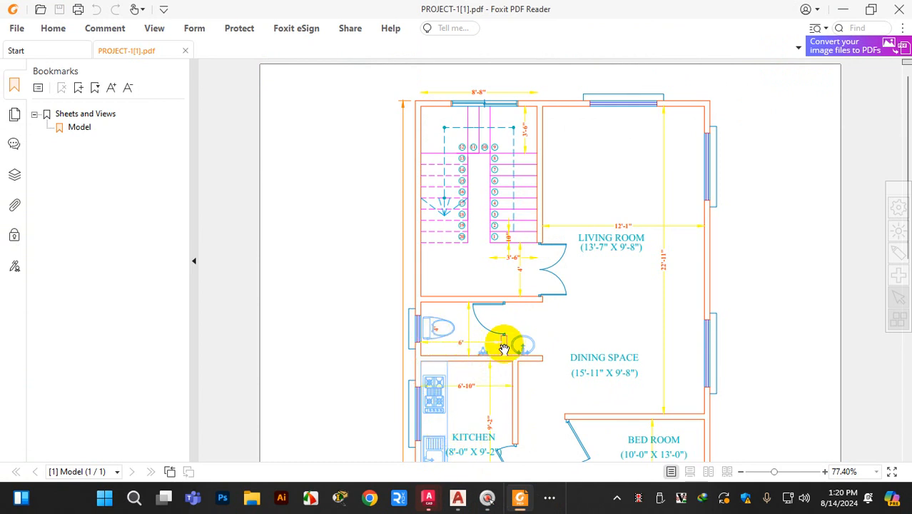
mouse_move(460, 499)
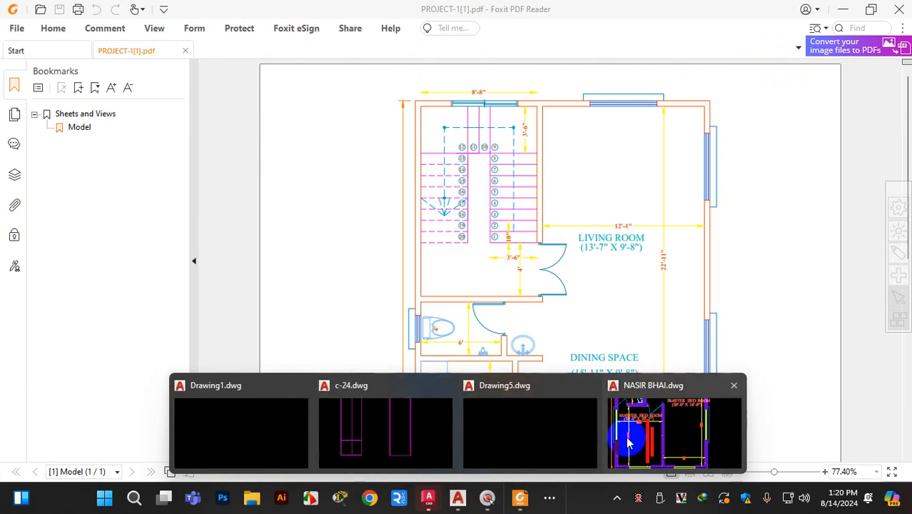
click(367, 418)
scroll(300, 322, down, 2)
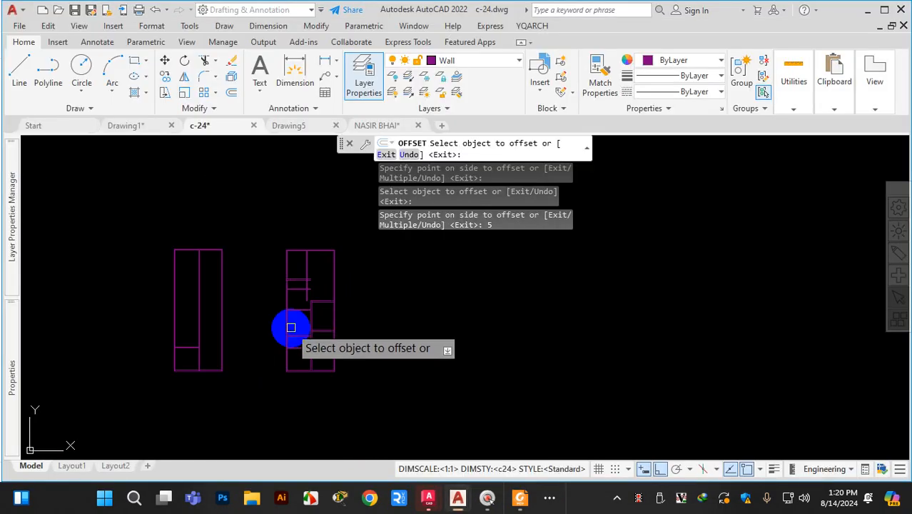
- Offset the kitchen's inner left wall line 6'10" to the right, and offset the new line another 5" for the wall thickness
scroll(310, 327, up, 3)
scroll(308, 307, down, 2)
scroll(304, 278, up, 4)
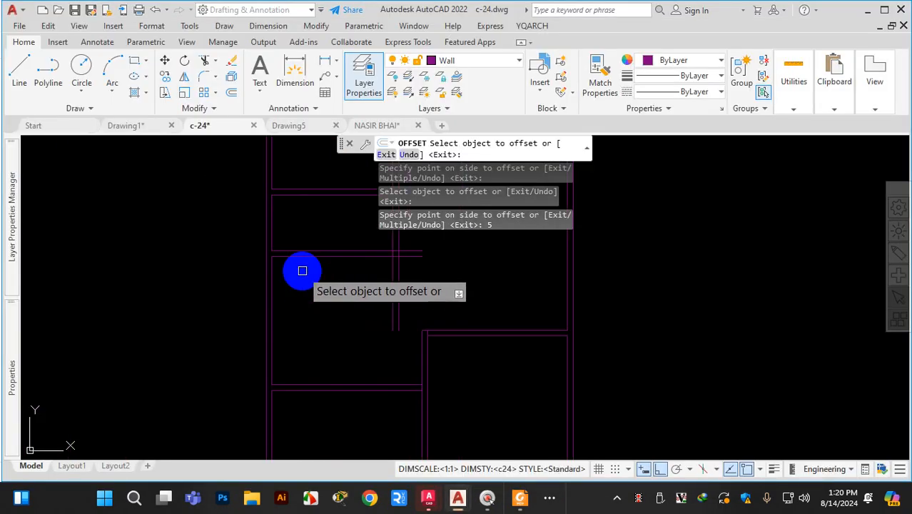
click(275, 308)
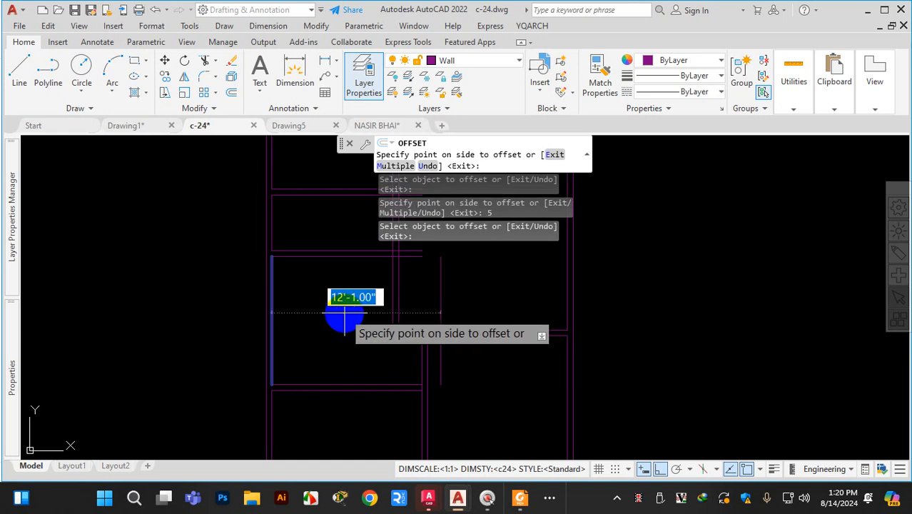
text(6'10)
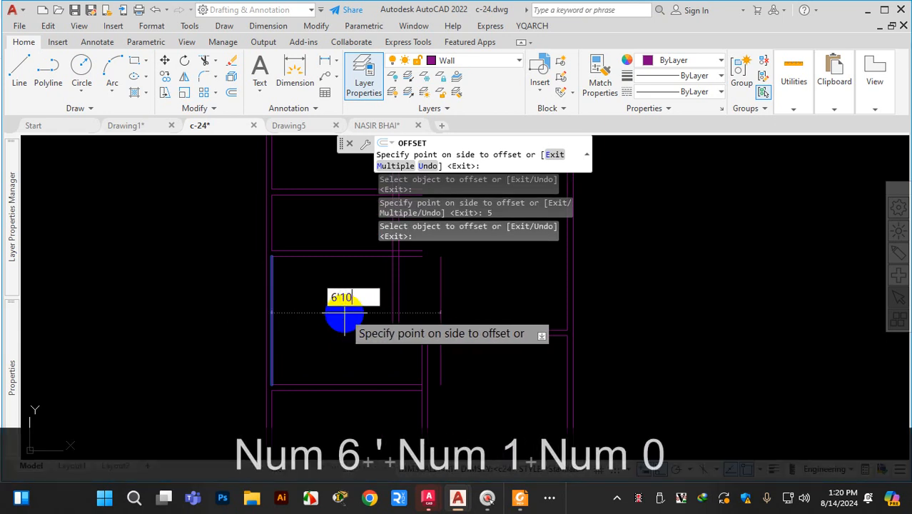
key(Return)
click(367, 314)
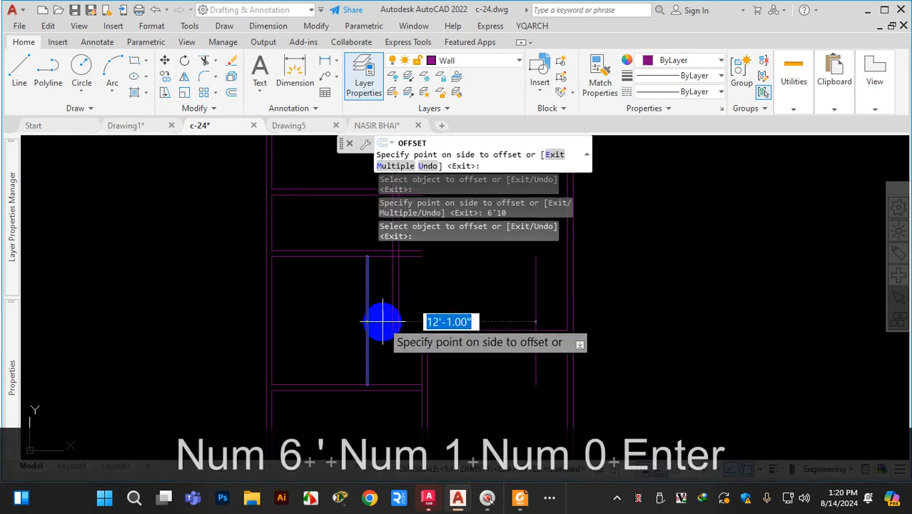
text(5)
key(Return)
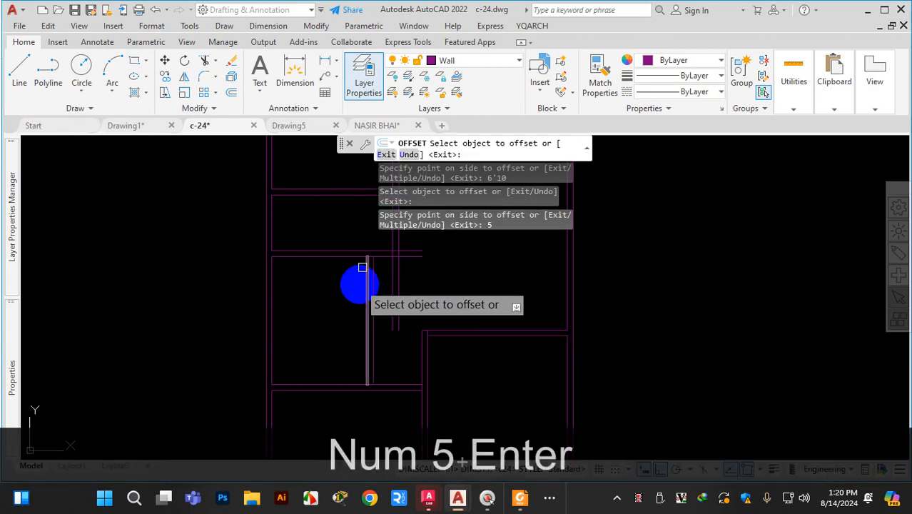
- Offset the toilet's inner left wall line 6' to the right, add its 5" thickness line, and end the offset
scroll(339, 244, down, 1)
scroll(339, 245, up, 3)
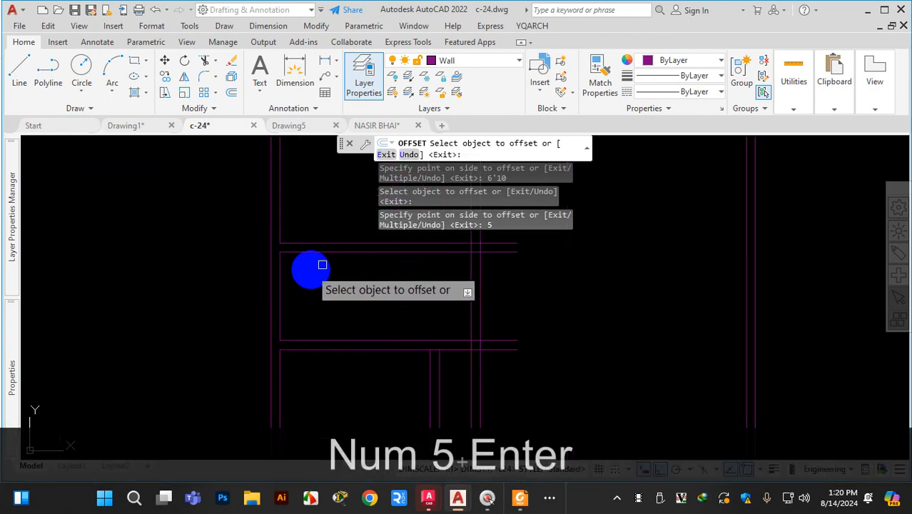
click(281, 286)
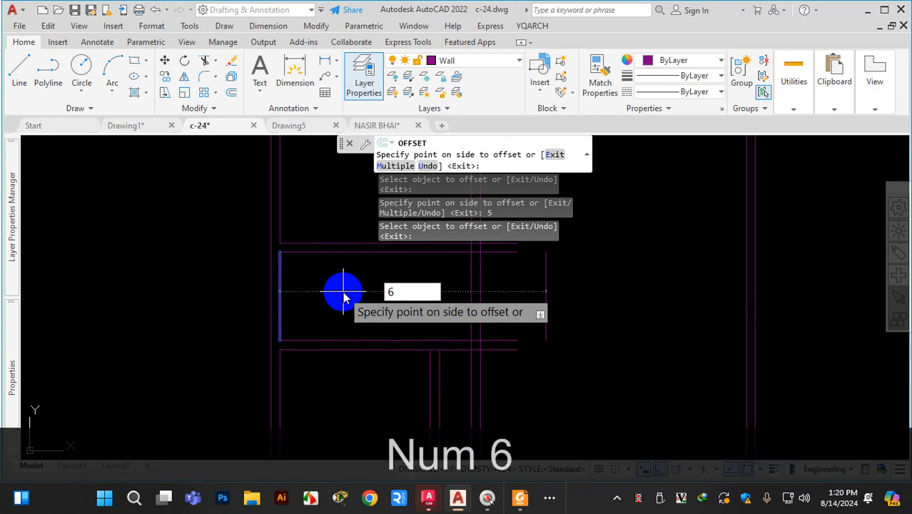
text(6')
key(Return)
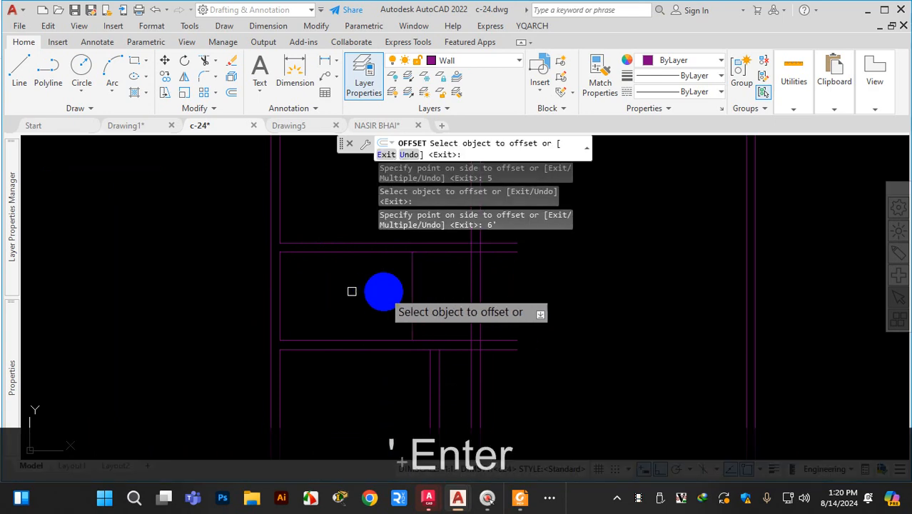
click(411, 283)
text(5)
key(Return)
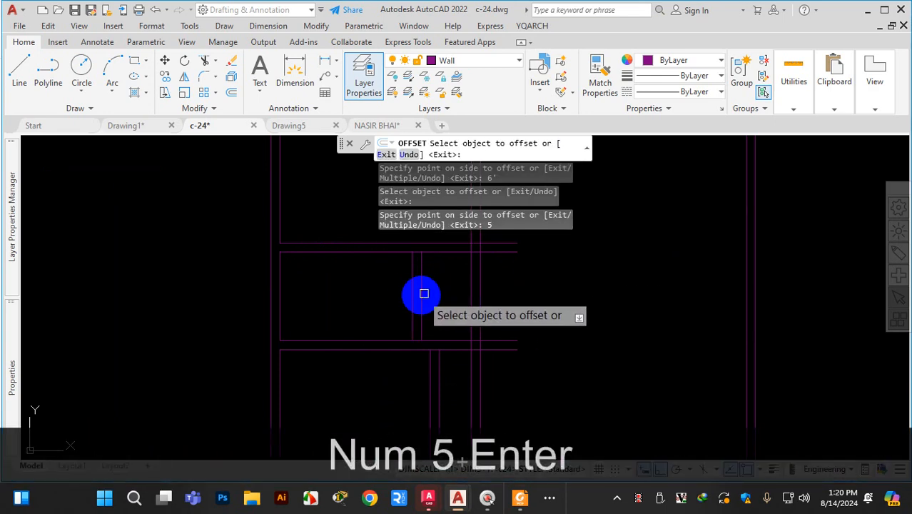
scroll(424, 294, down, 4)
scroll(461, 263, up, 2)
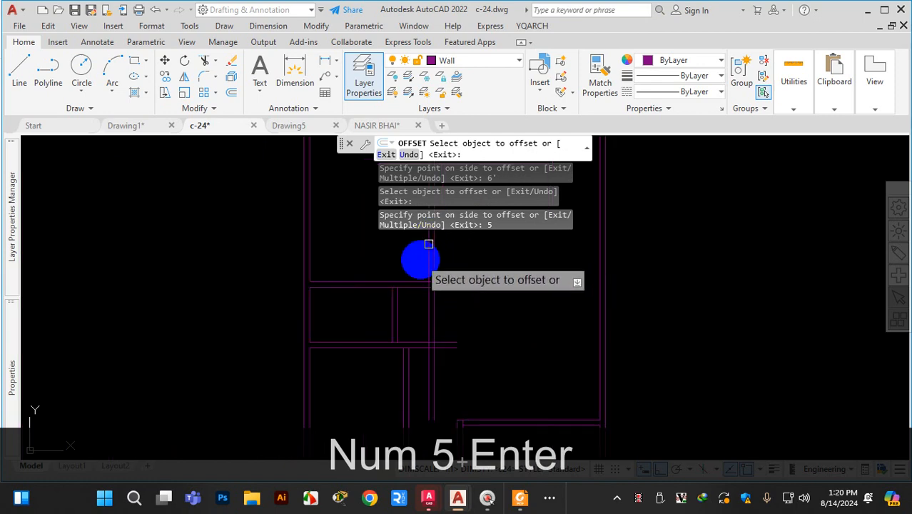
key(Escape)
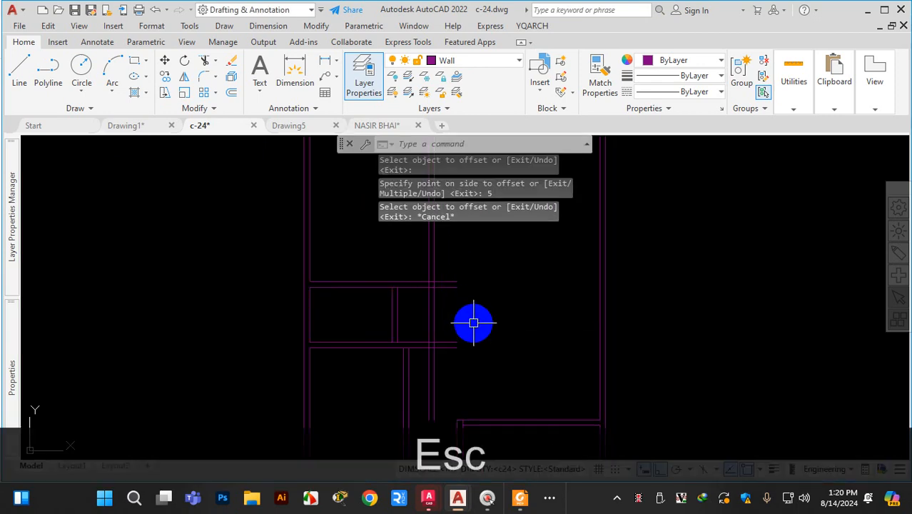
- Trim the staircase's two vertical wall lines below the toilet's upper wall, using that wall's upper line as the cutting edge
text(tr)
key(space)
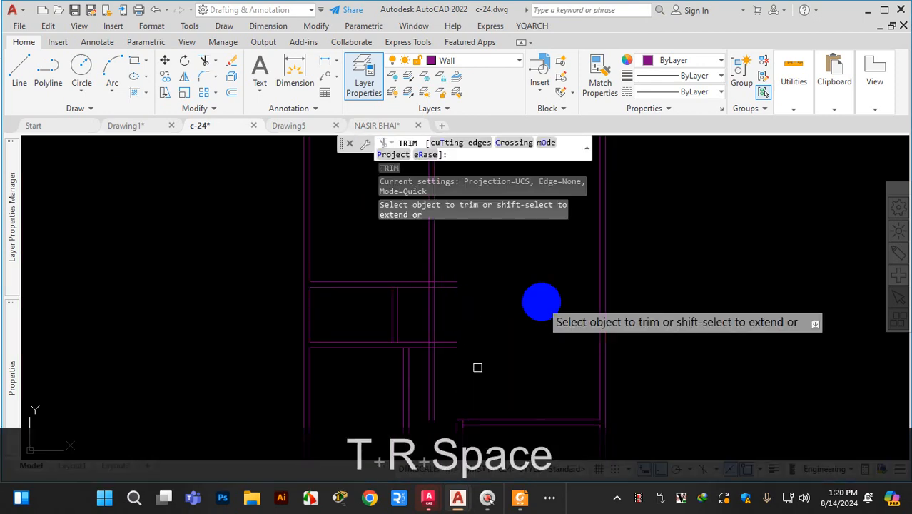
click(460, 153)
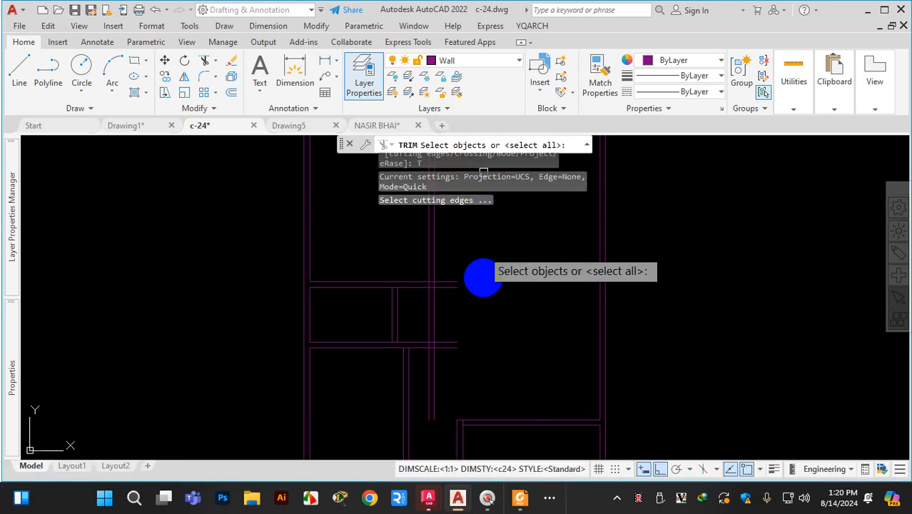
scroll(457, 279, up, 4)
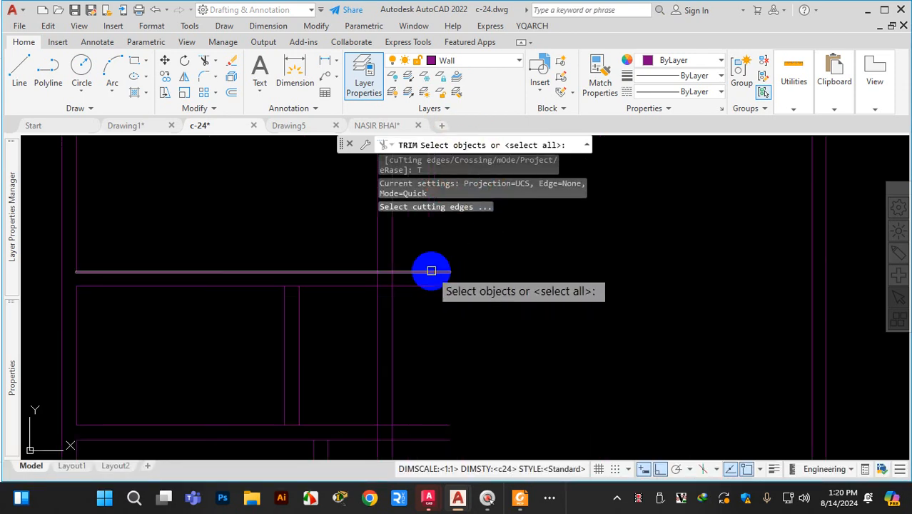
click(431, 271)
key(space)
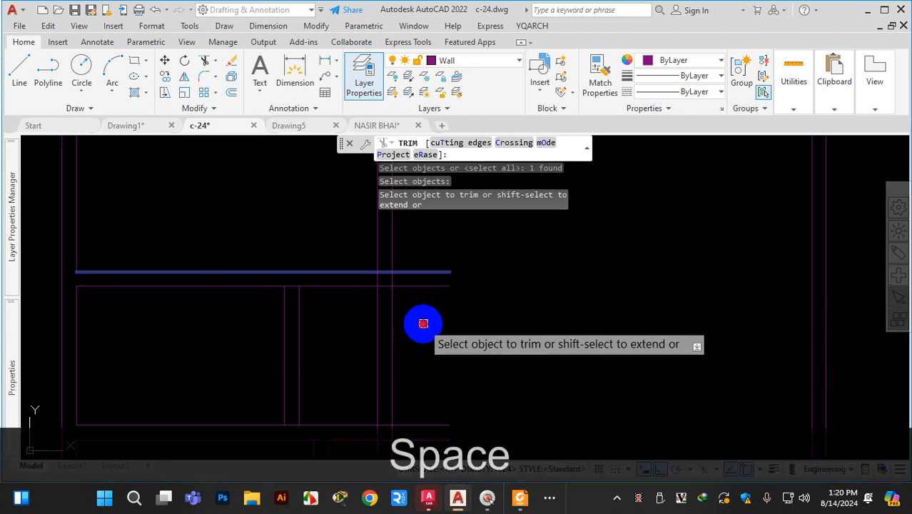
click(423, 324)
click(346, 326)
key(space)
scroll(500, 314, down, 5)
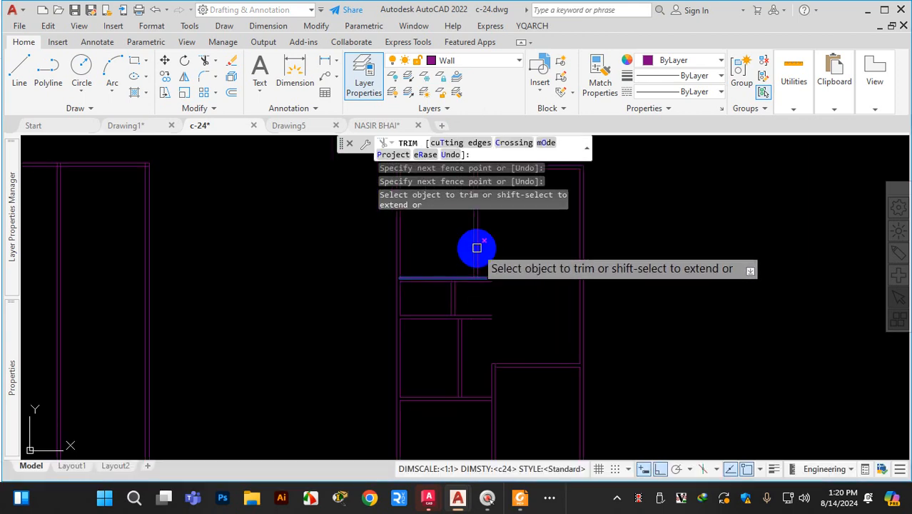
- Check the kitchen and toilet wall junctions in the PDF plan, and return to c-24.dwg in AutoCAD
scroll(472, 329, up, 2)
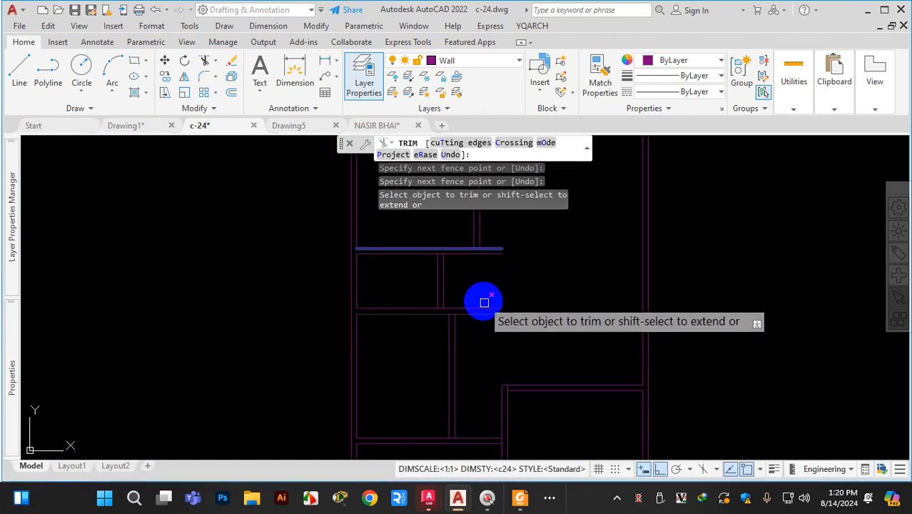
scroll(483, 305, down, 2)
scroll(471, 350, down, 3)
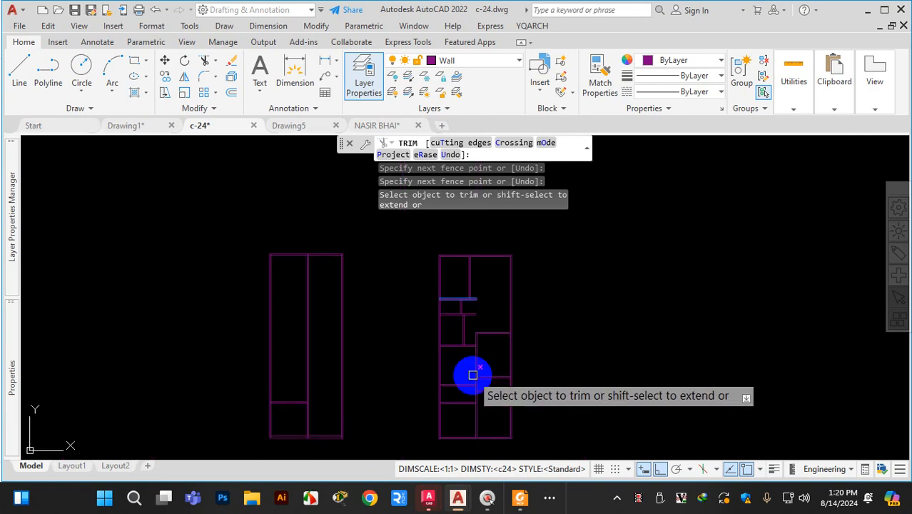
scroll(473, 371, up, 3)
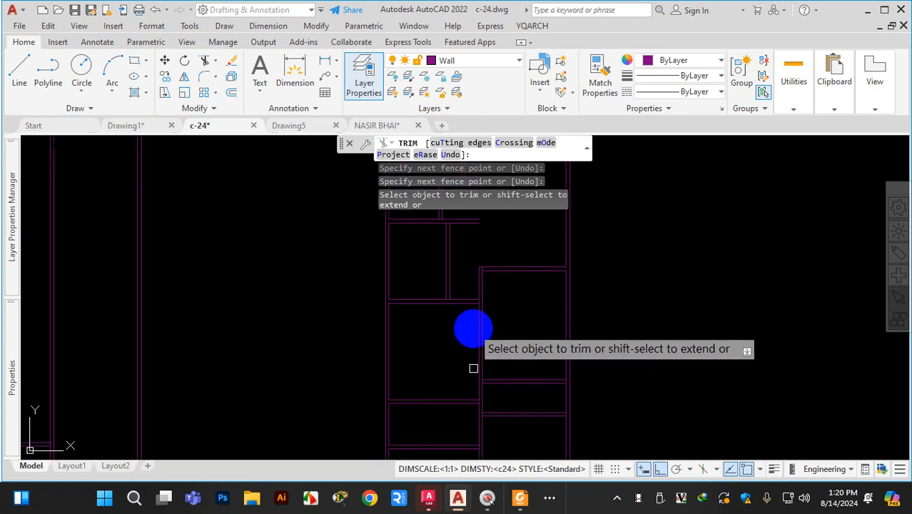
click(525, 503)
scroll(528, 355, down, 4)
scroll(524, 339, up, 1)
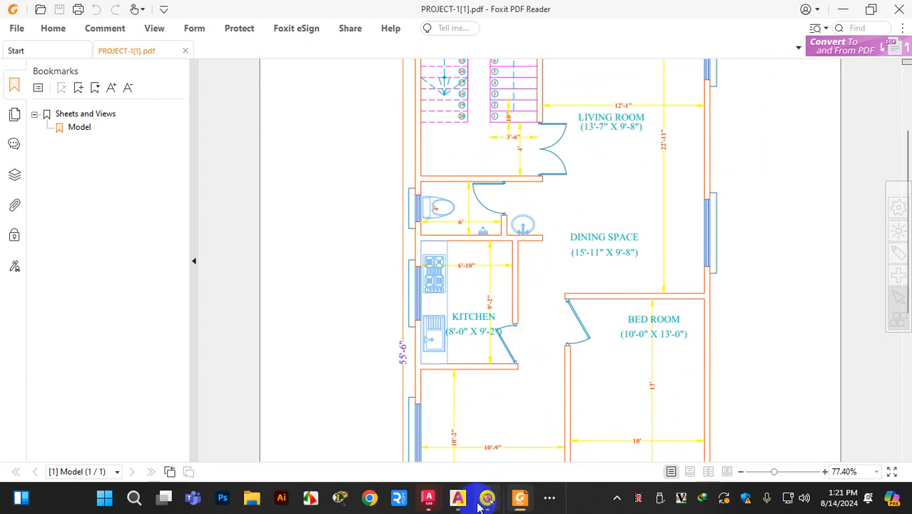
mouse_move(466, 503)
click(387, 441)
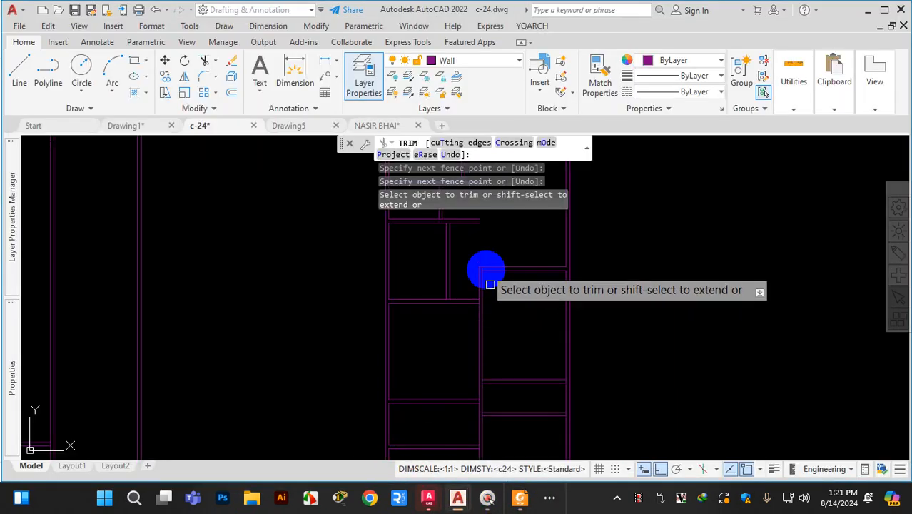
scroll(458, 295, up, 8)
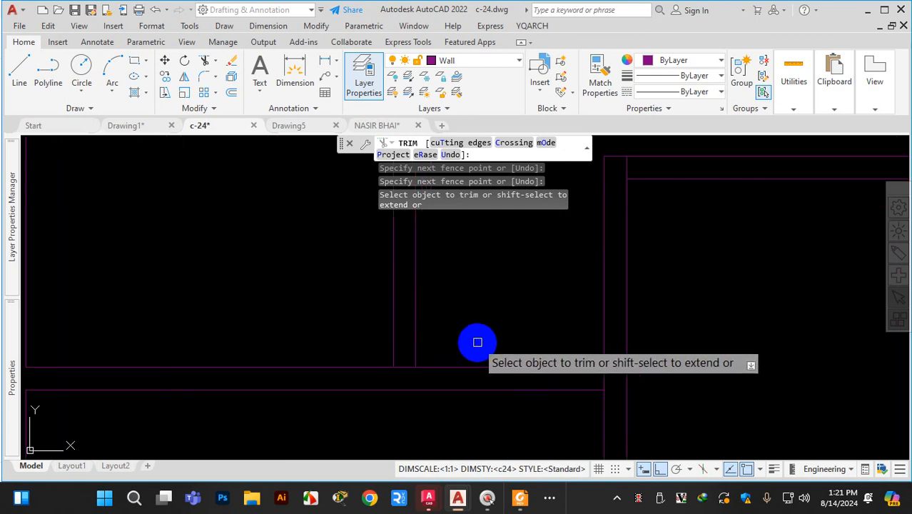
key(shift)
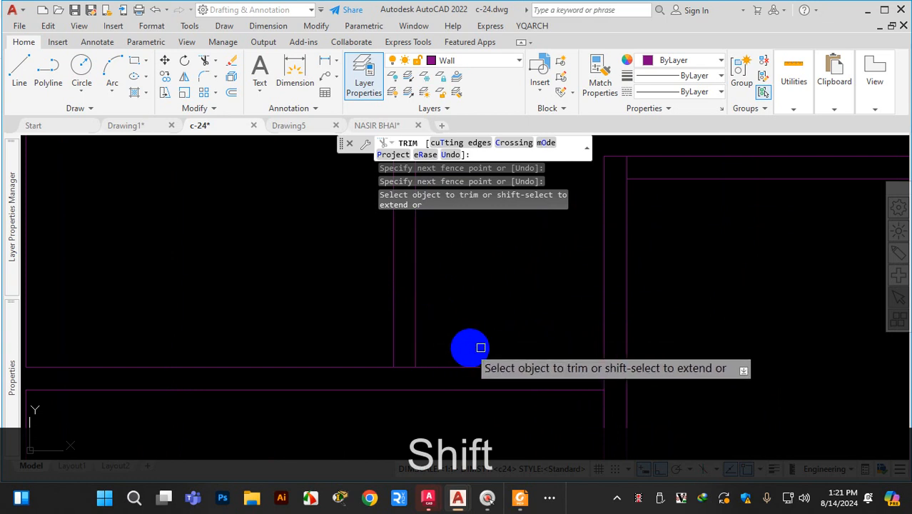
scroll(437, 346, down, 2)
scroll(440, 348, down, 2)
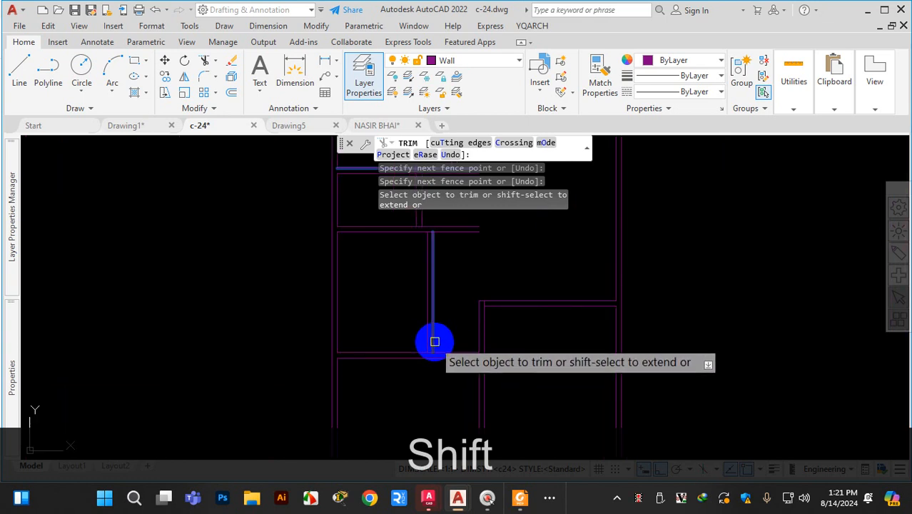
scroll(435, 342, up, 3)
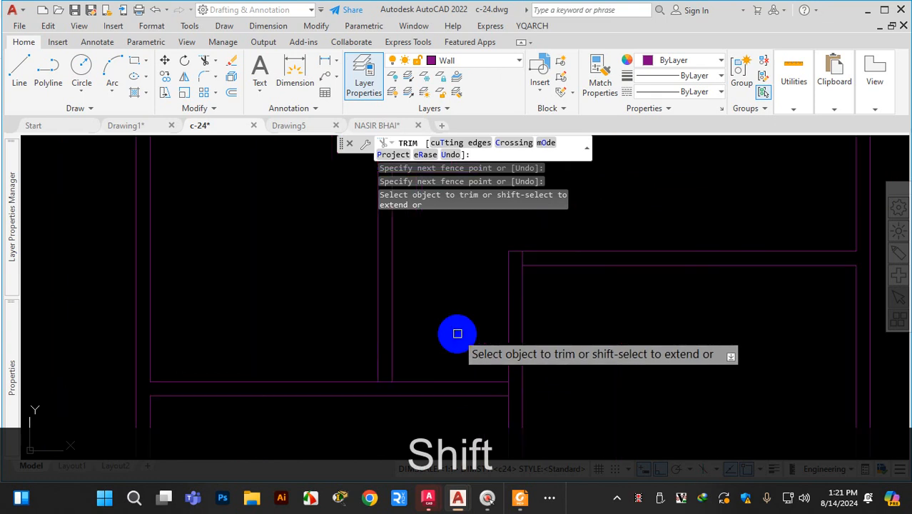
shift+click(457, 333)
key(Return)
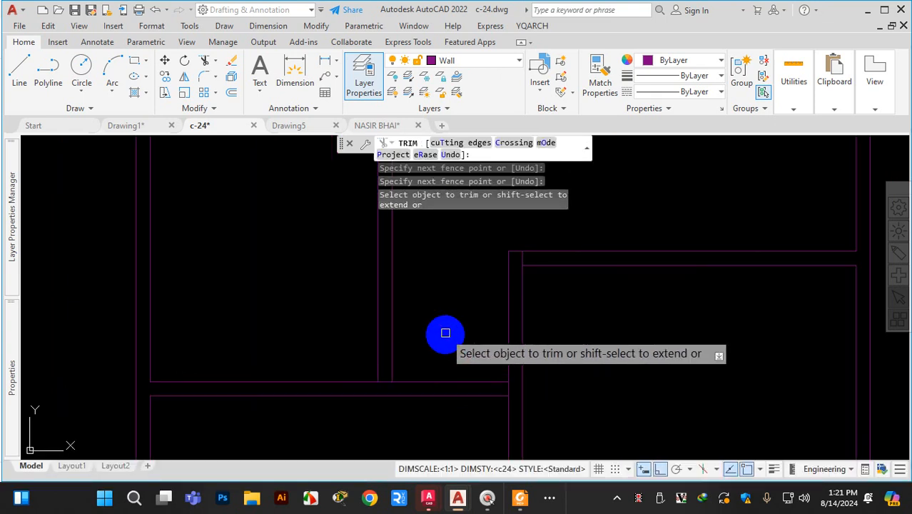
scroll(394, 349, down, 3)
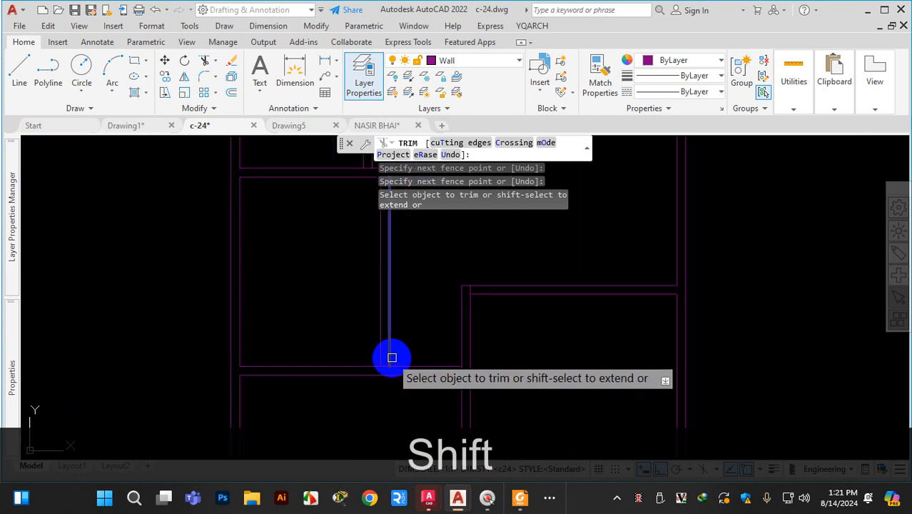
key(Escape)
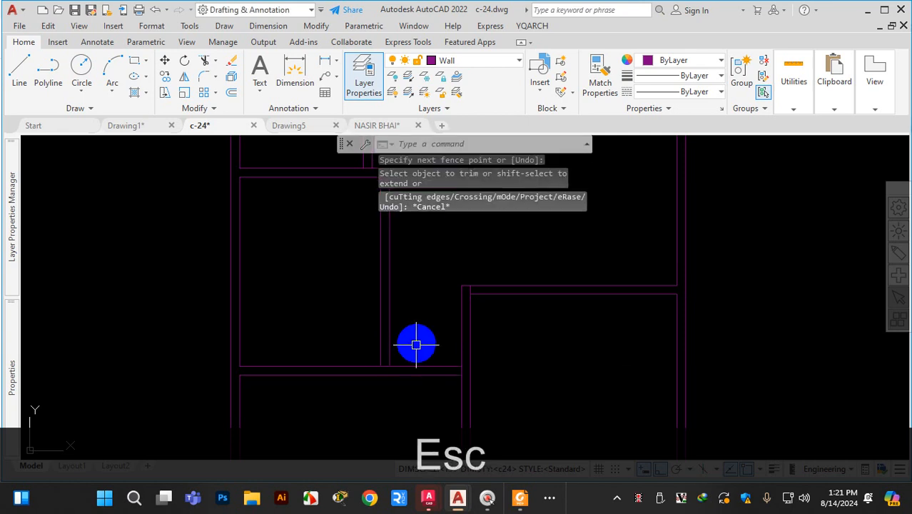
- Extend the kitchen's outer right wall line down through its lower wall, and trim that wall's two lines beyond the corner
text(tr)
key(space)
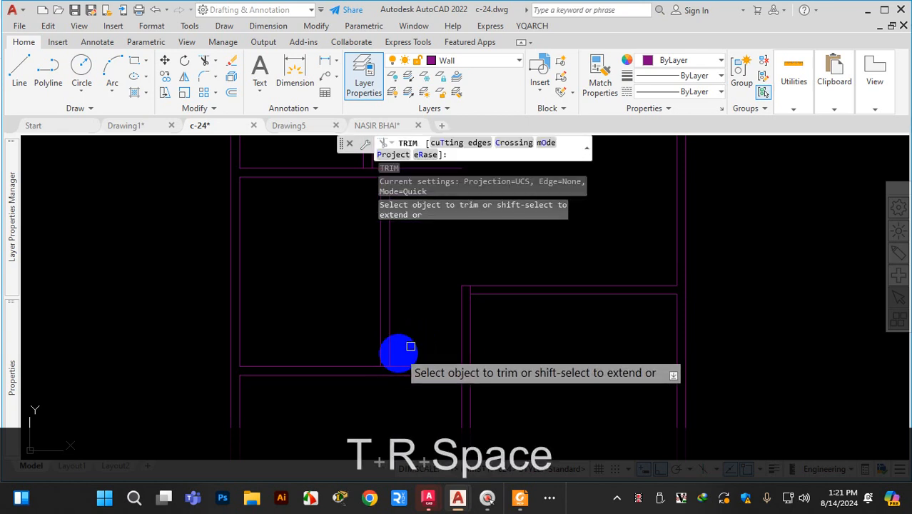
scroll(399, 355, up, 2)
shift+click(384, 357)
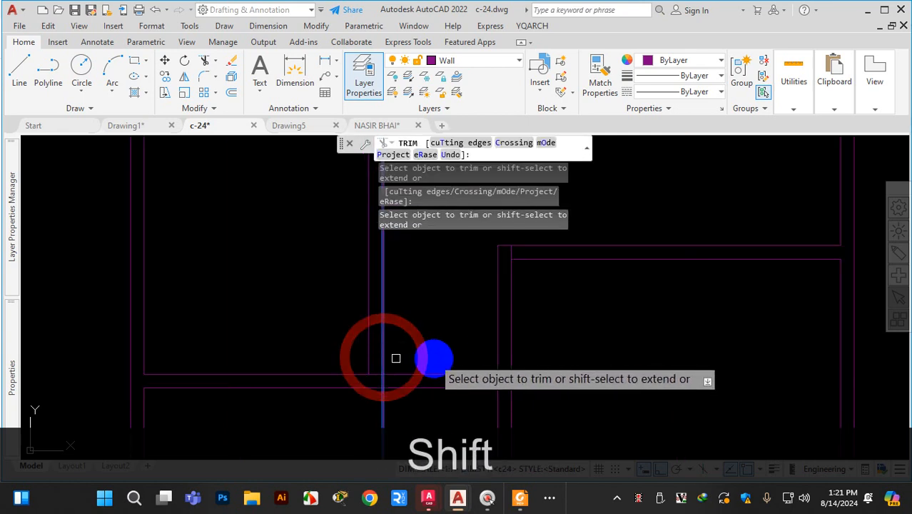
click(450, 352)
click(434, 407)
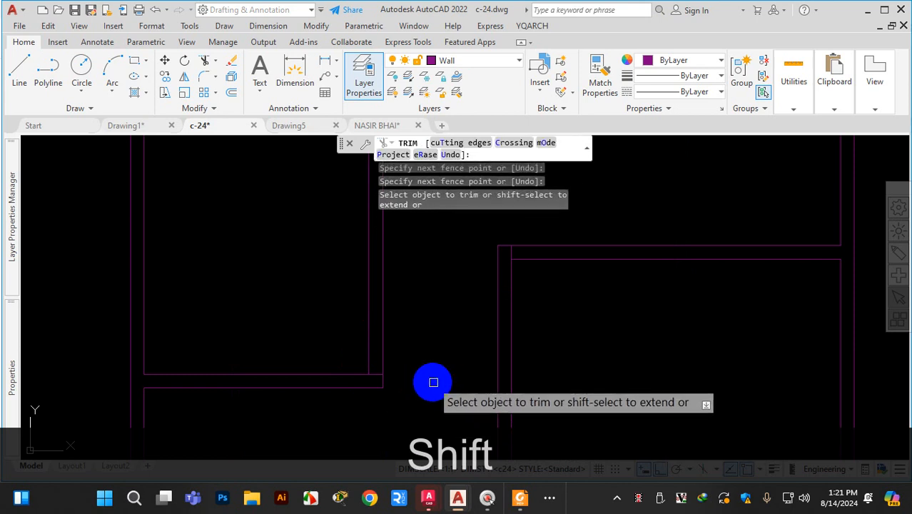
- Examine the wall junctions around the kitchen and in the lower rooms of the plan
scroll(434, 381, down, 2)
scroll(437, 338, down, 3)
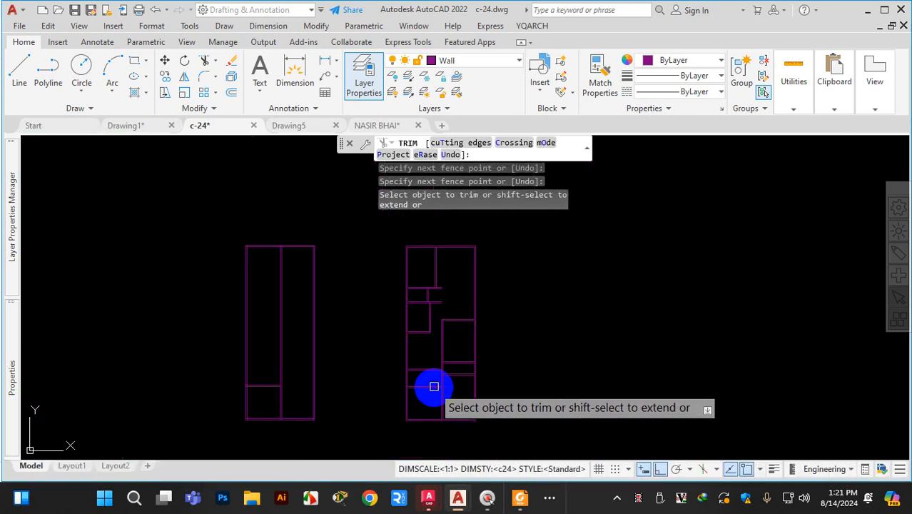
scroll(434, 383, up, 4)
scroll(425, 285, down, 2)
scroll(425, 279, up, 4)
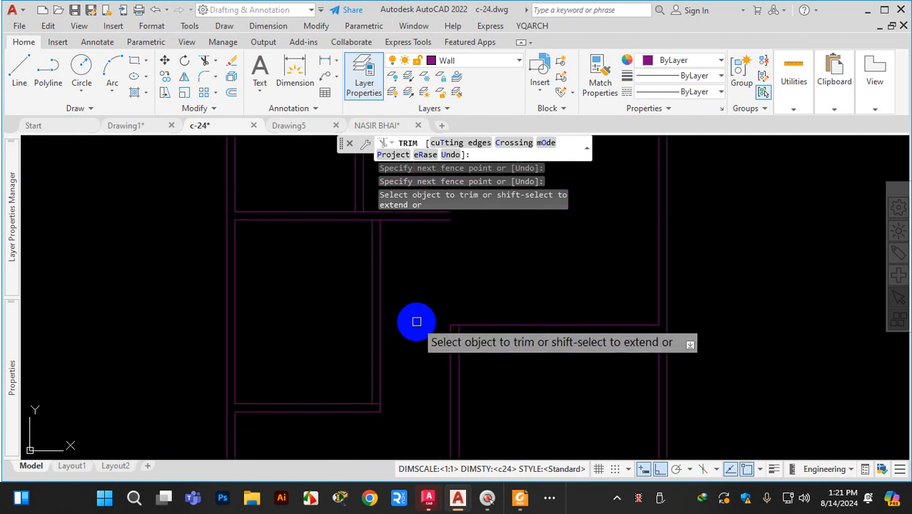
scroll(417, 321, down, 5)
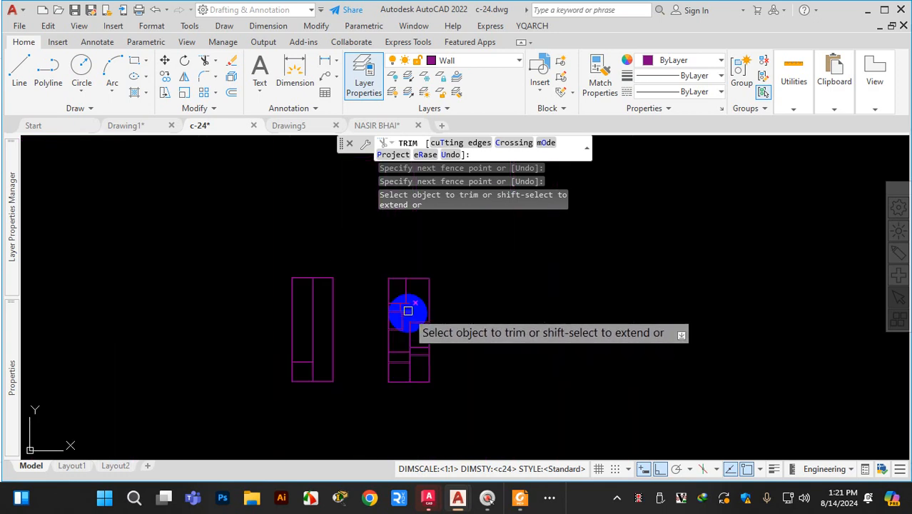
scroll(398, 343, up, 6)
scroll(397, 378, down, 5)
scroll(400, 380, up, 4)
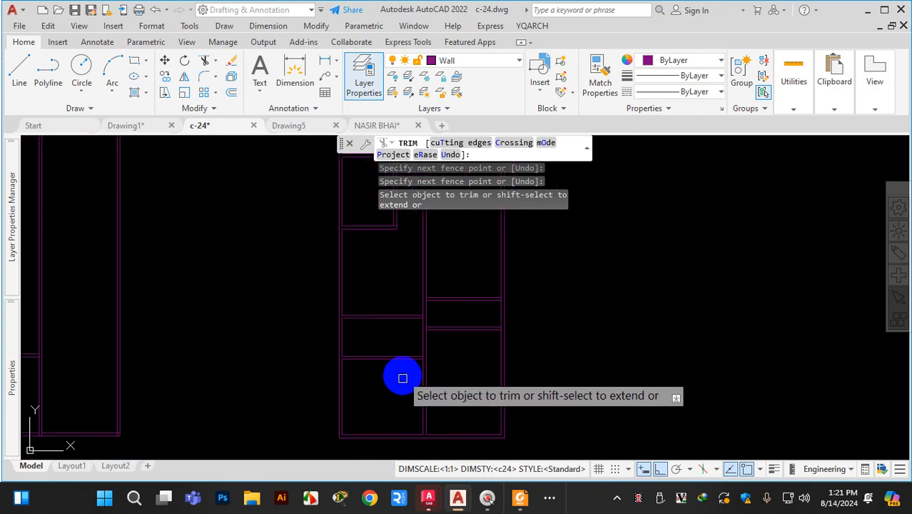
- Check the layout of the bath below the family living area in the PDF plan, and return to c-24.dwg in AutoCAD
click(520, 498)
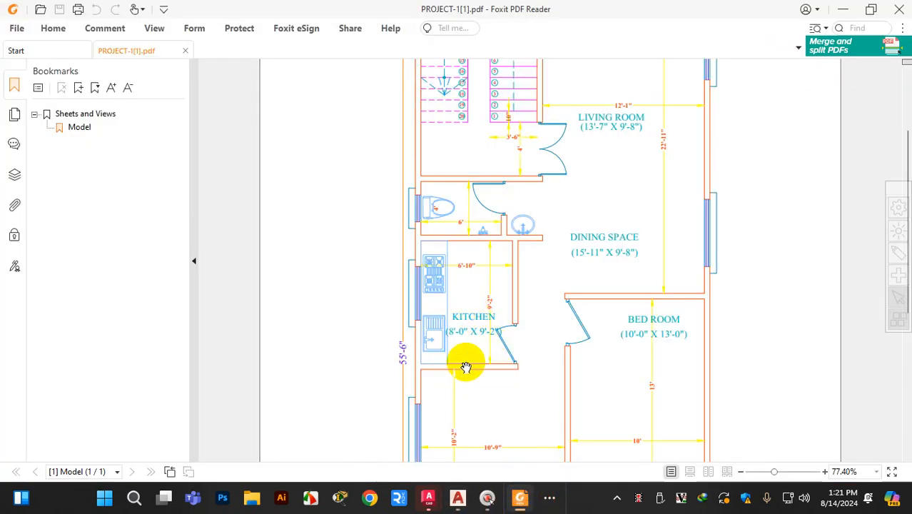
scroll(465, 367, down, 5)
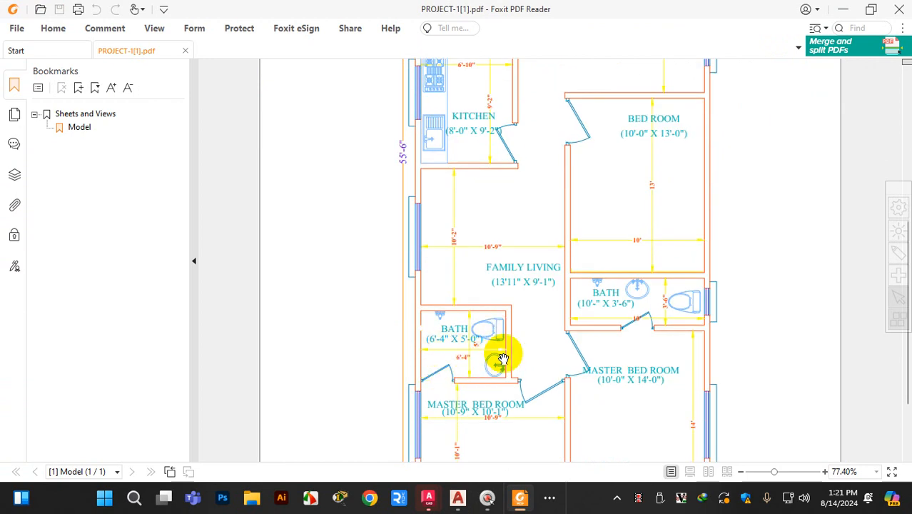
mouse_move(466, 500)
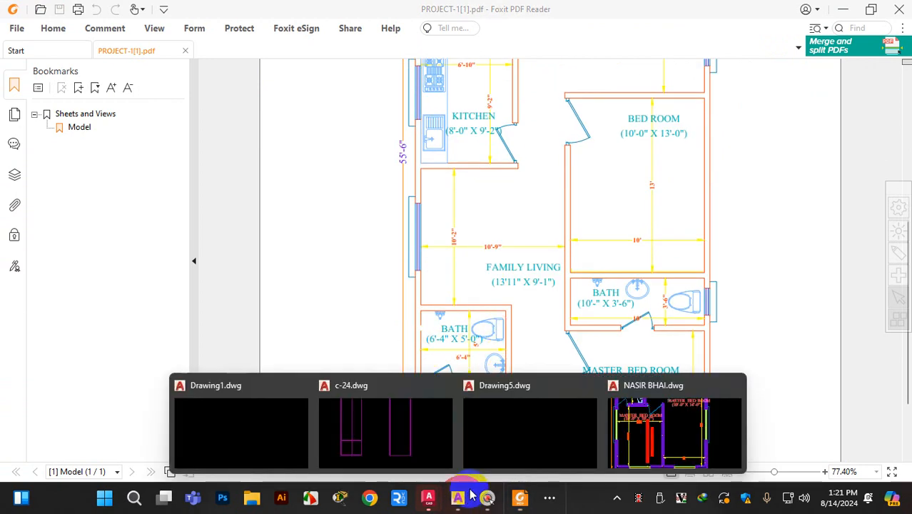
click(434, 434)
key(Escape)
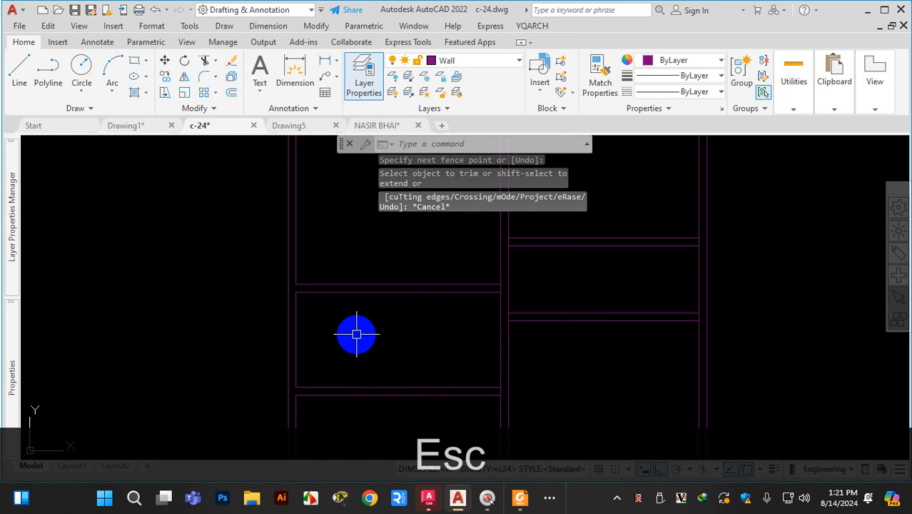
- Offset the left bath's inner outer-wall line 6'4" to the right, and offset the new line 5" further to form the bath's right wall
text(o)
key(Return)
text(6)
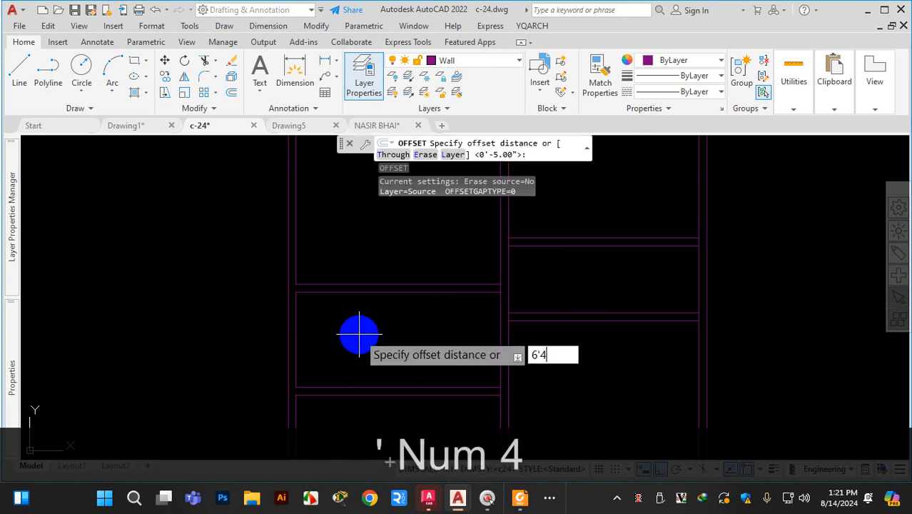
text('4)
key(Return)
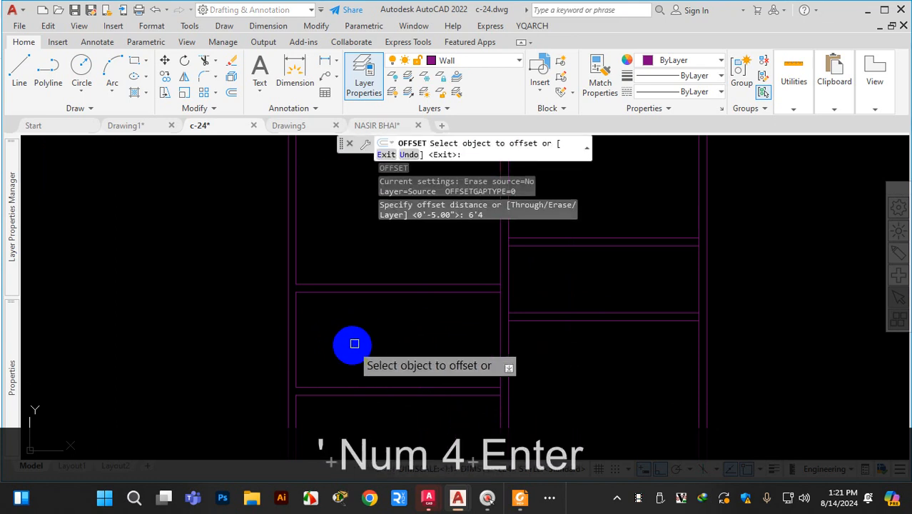
click(296, 333)
click(368, 336)
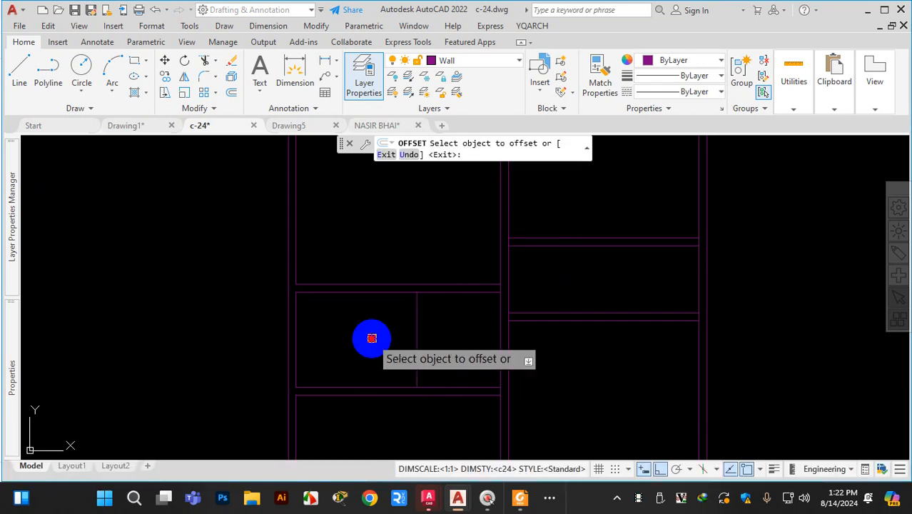
click(418, 336)
text(5)
key(Return)
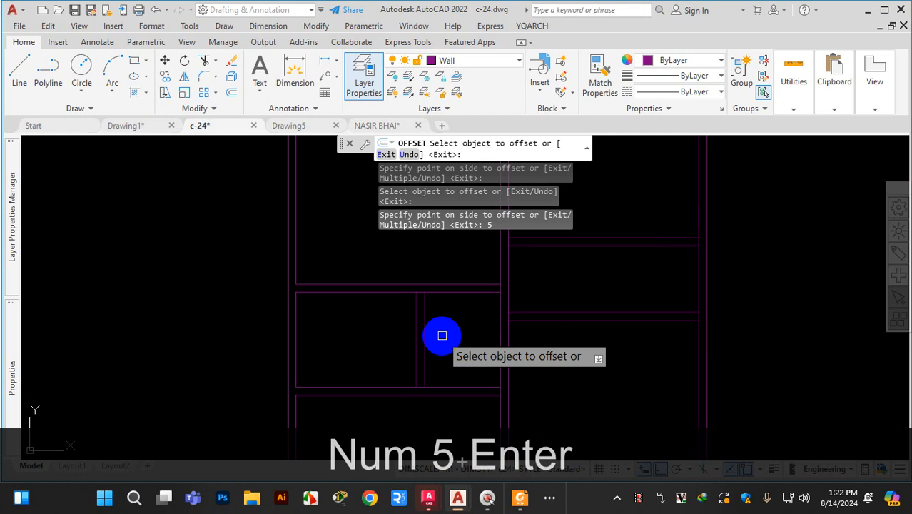
key(Escape)
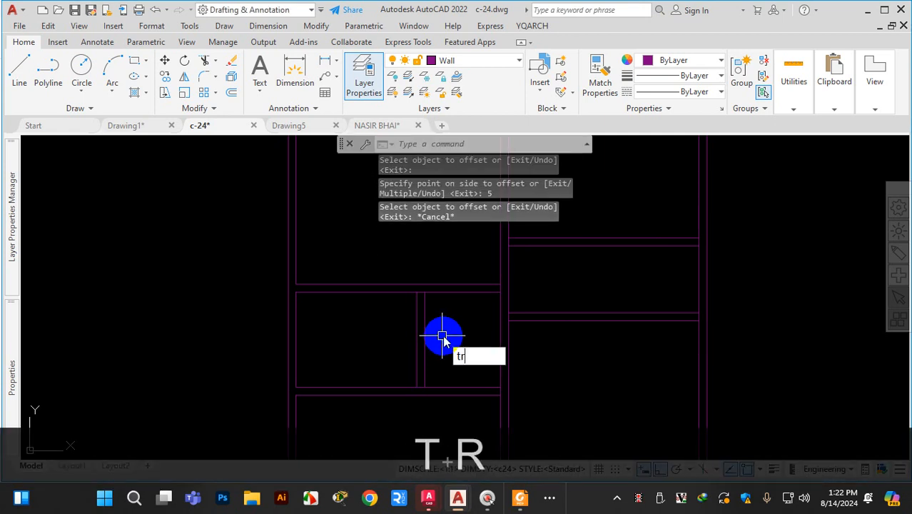
- Extend the bath's outer right wall line up through its upper wall, and trim that wall's two lines beyond the corner
key(space)
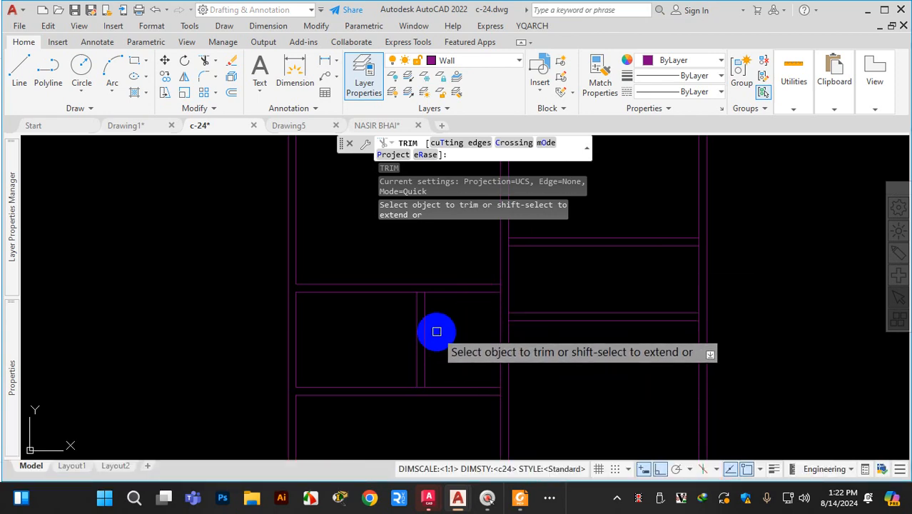
key(shift)
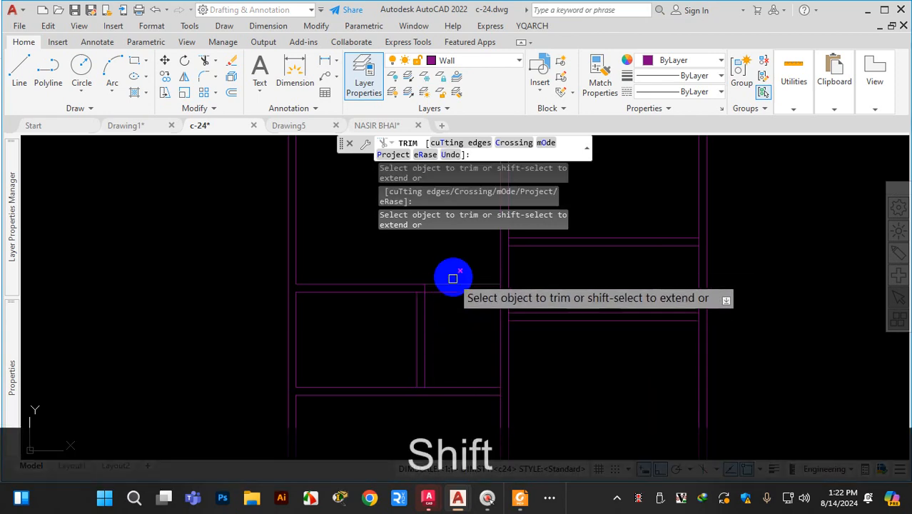
drag(454, 274, 452, 315)
scroll(457, 299, down, 3)
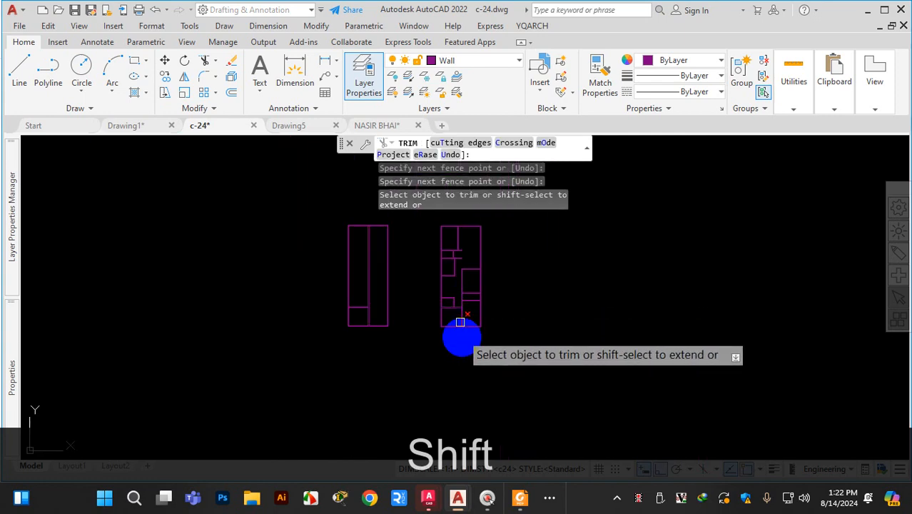
- Check the staircase, toilet and kitchen area in the PDF plan, and return to c-24.dwg in AutoCAD
click(521, 498)
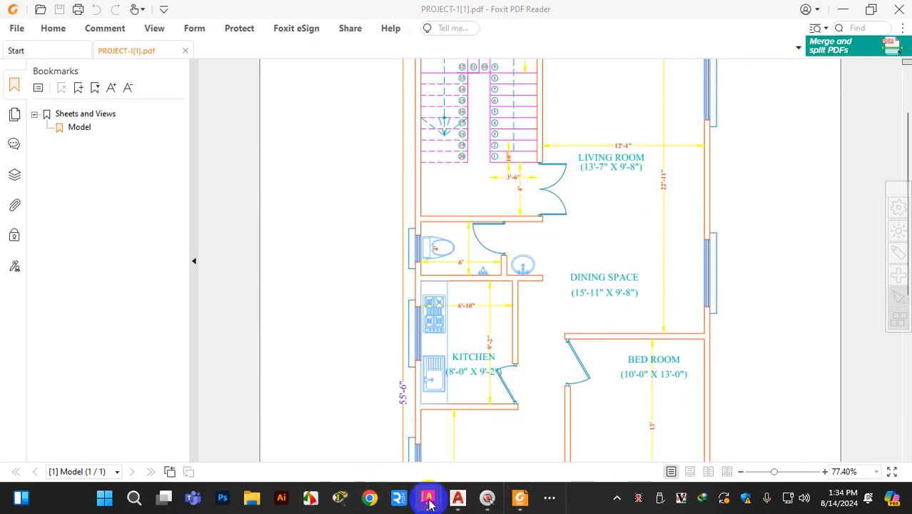
mouse_move(460, 501)
click(401, 449)
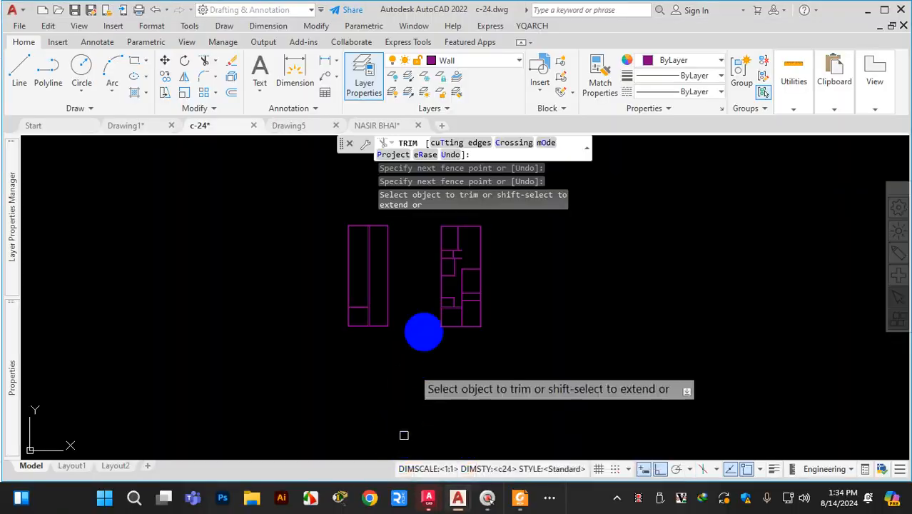
- Delete the two vertical lines of the left bath's right wall
scroll(463, 286, up, 6)
key(Escape)
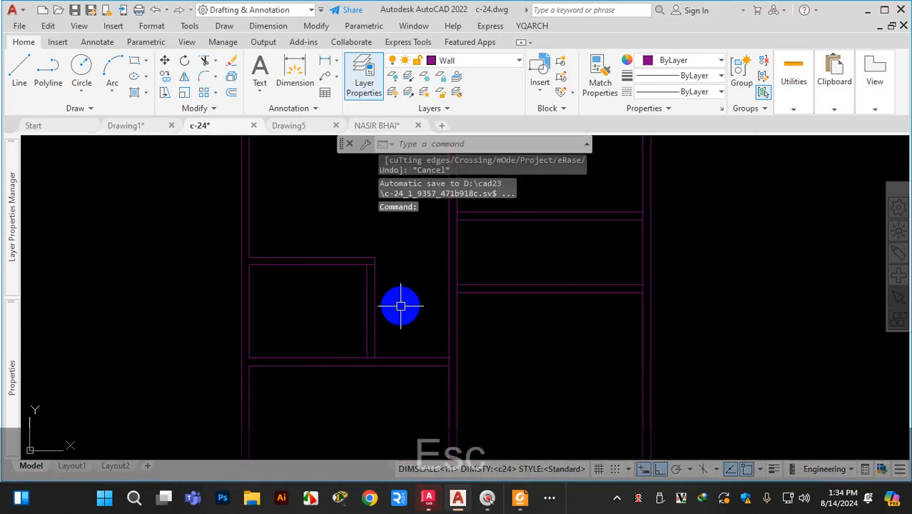
click(401, 300)
click(349, 306)
key(Delete)
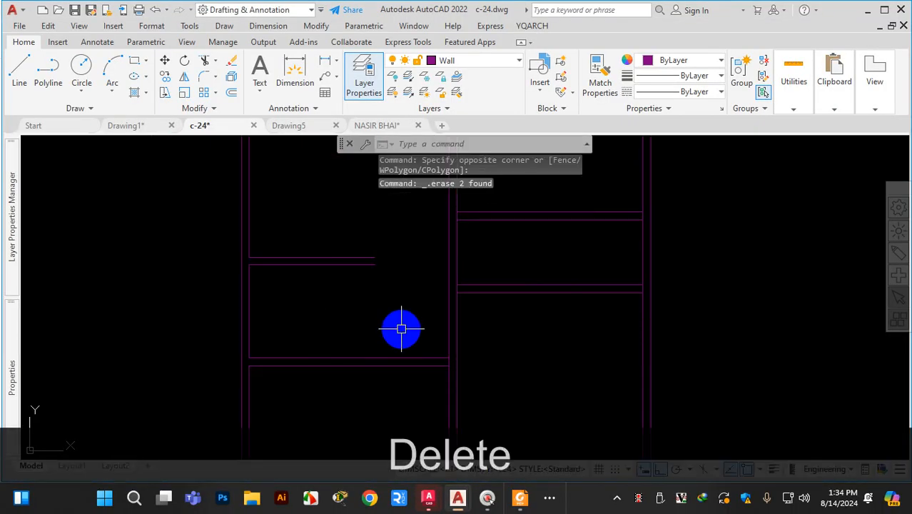
- Extend the two lines of the left bath's upper wall to the central vertical wall
text(ex)
key(space)
drag(362, 241, 364, 314)
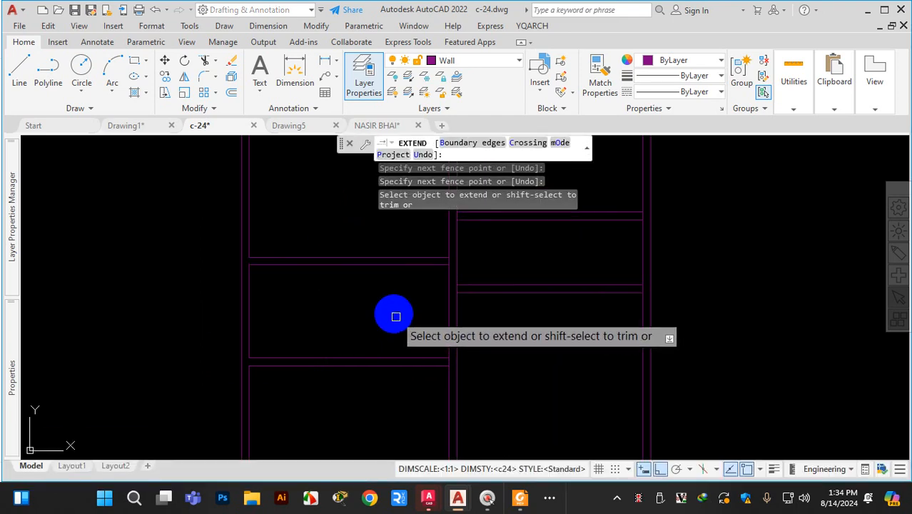
key(Escape)
- Examine the walls and width of the bath below the family living area in the PDF plan, and return to c-24.dwg in AutoCAD
click(520, 498)
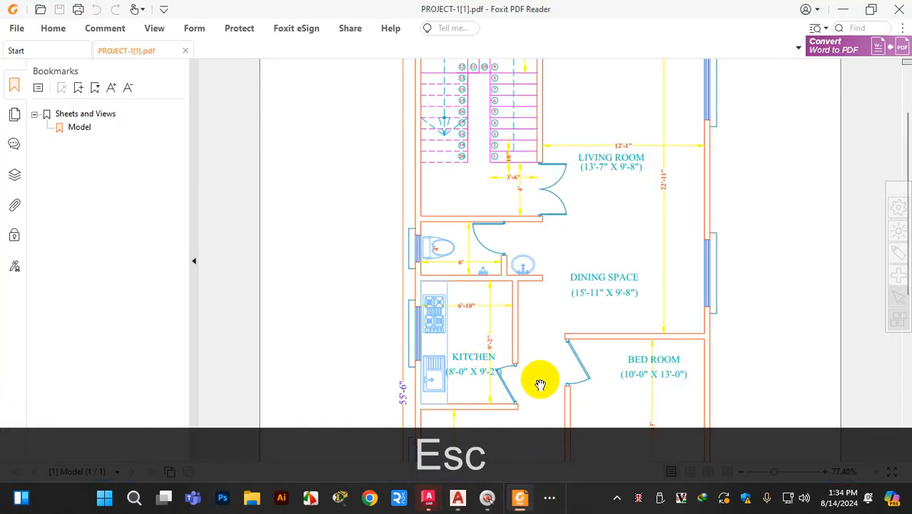
scroll(435, 301, down, 4)
key(ctrl+1)
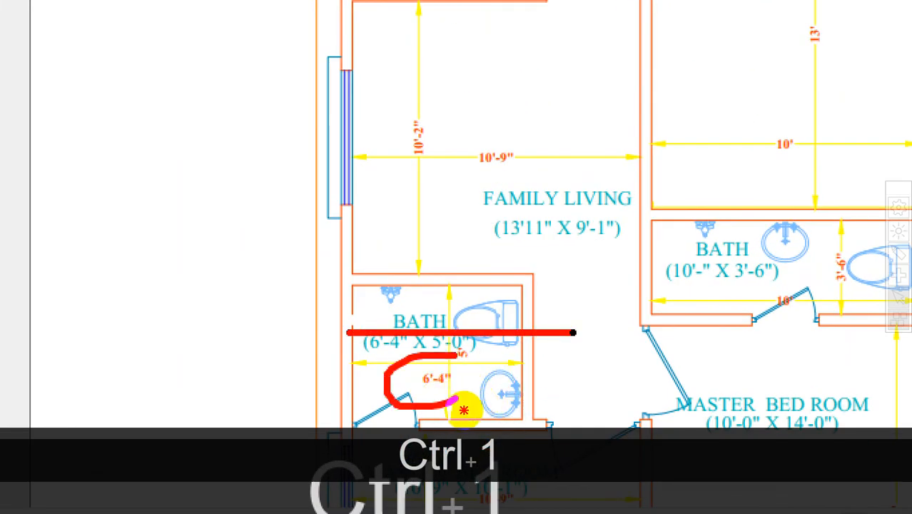
key(Escape)
mouse_move(458, 497)
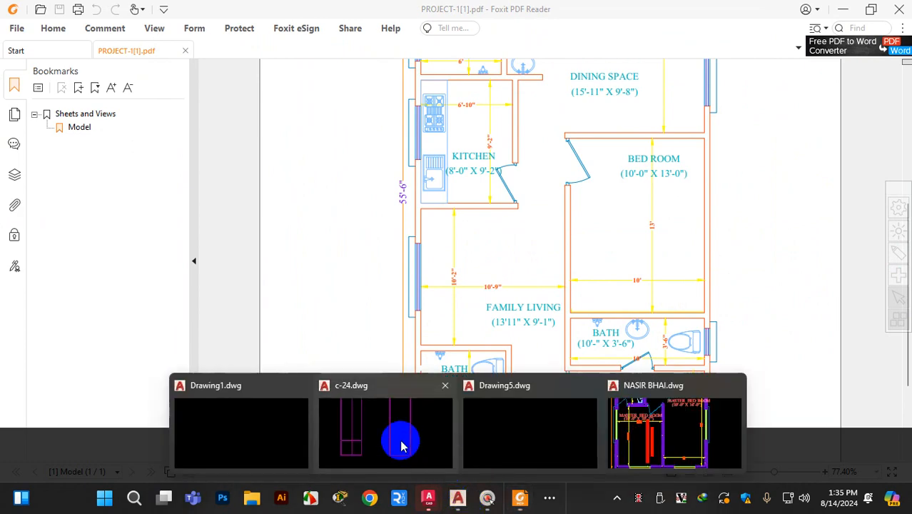
click(401, 446)
key(Escape)
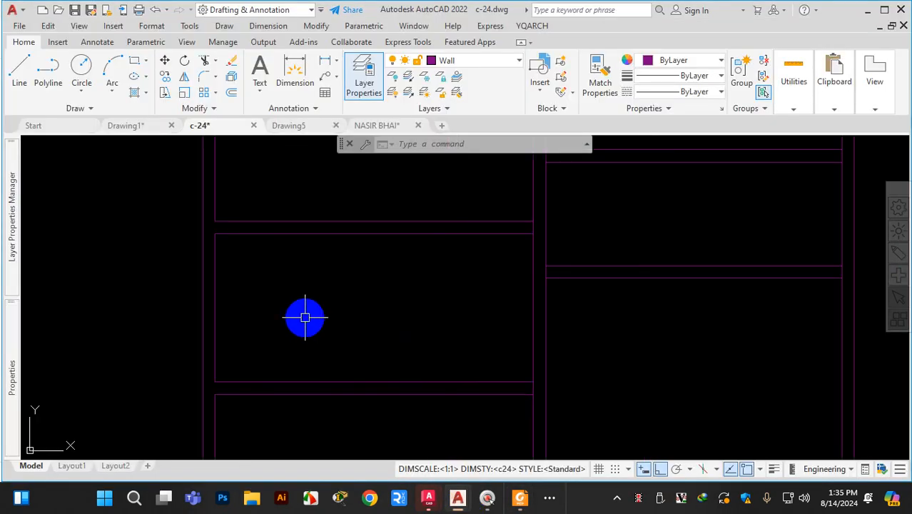
- Create the left bath's right wall by offsetting the room's left inner wall line 6'4" inward and the resulting line another 5"
text(o)
key(Return)
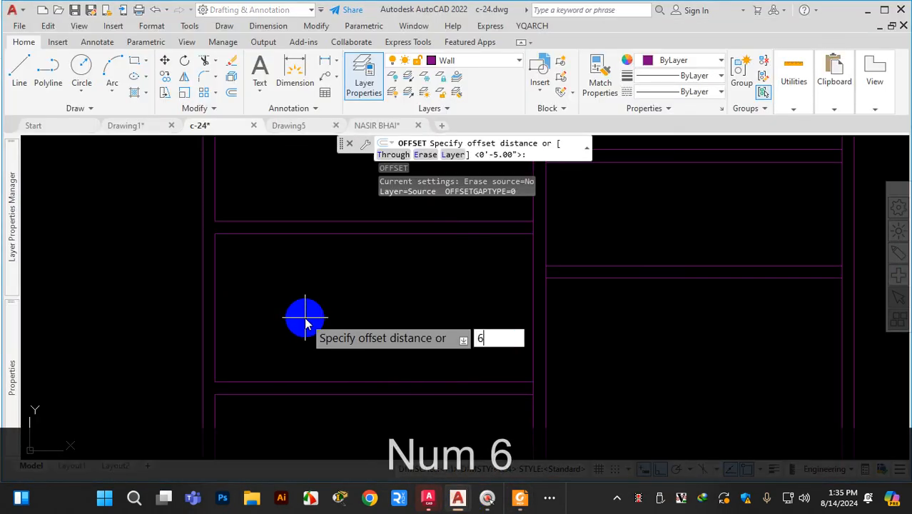
text(6'4)
key(Return)
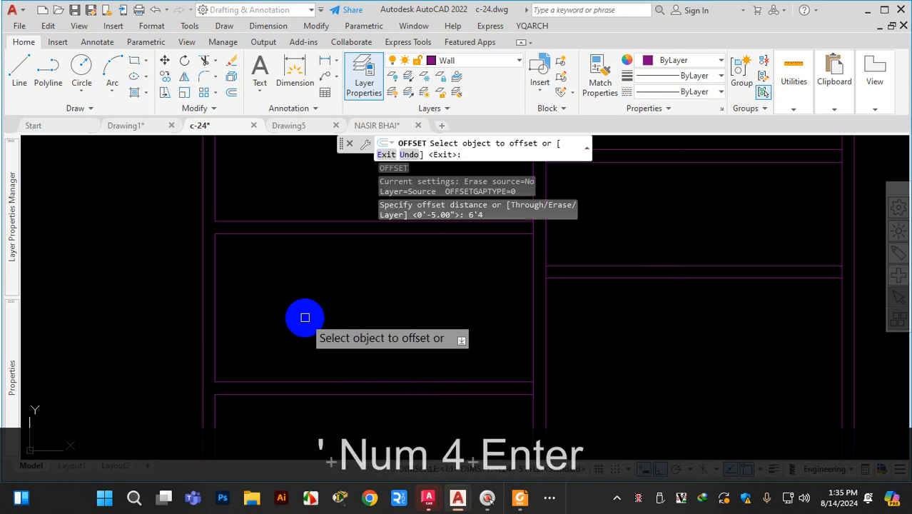
click(215, 280)
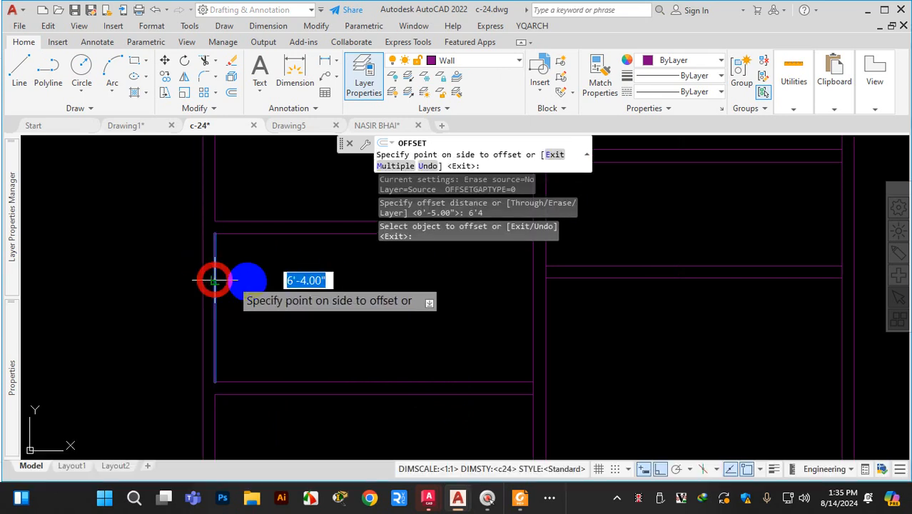
click(307, 287)
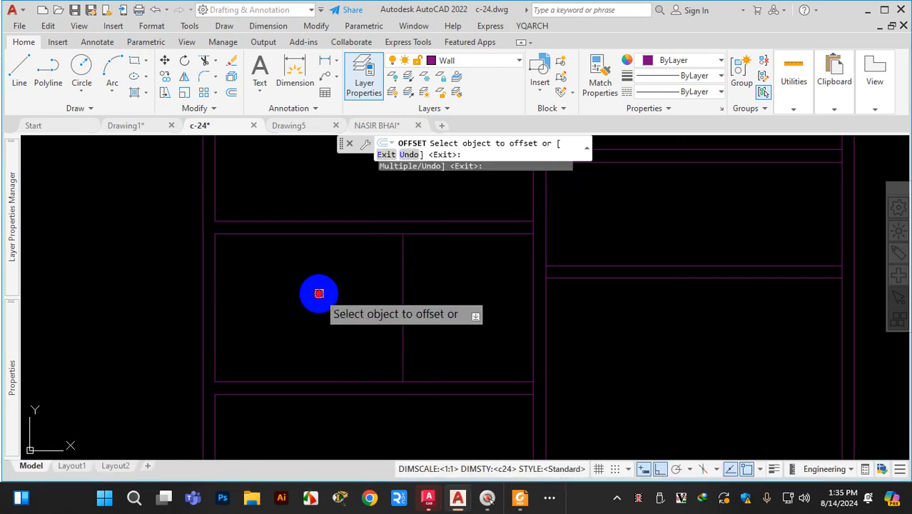
click(403, 296)
text(5)
key(Return)
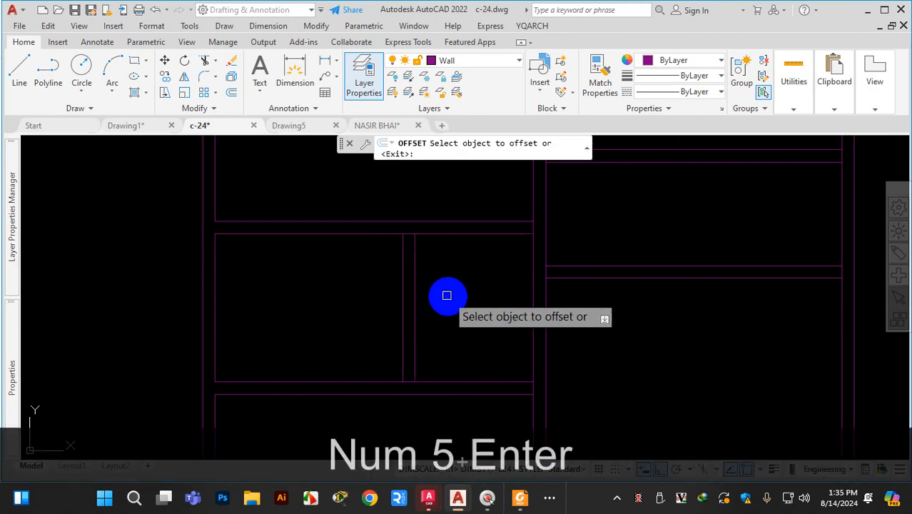
scroll(428, 323, down, 4)
scroll(440, 321, up, 5)
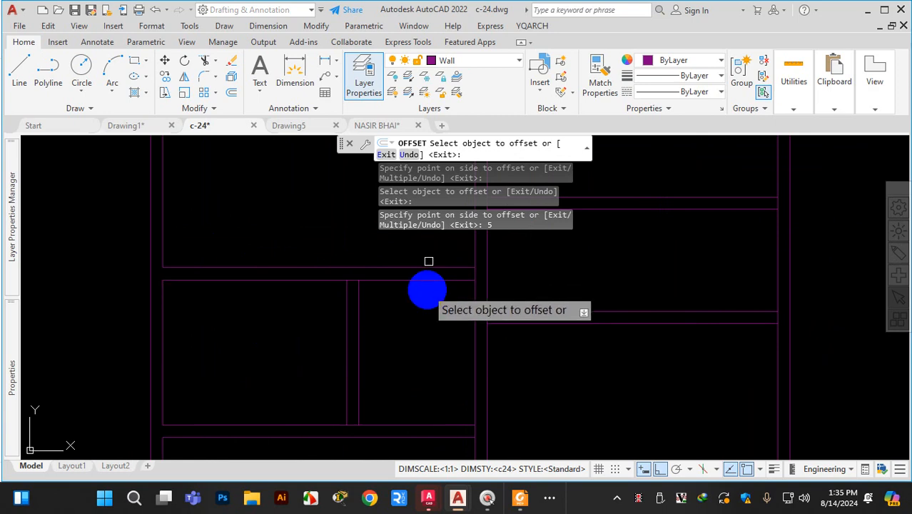
key(Escape)
- Trim the lower line of the left bath's upper wall between the bath's right wall and the central vertical wall
text(tr)
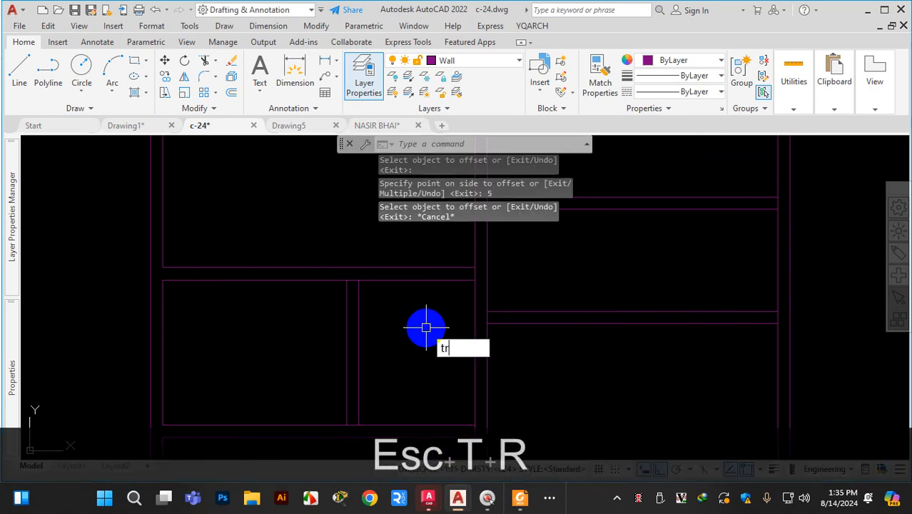
key(space)
scroll(417, 289, up, 2)
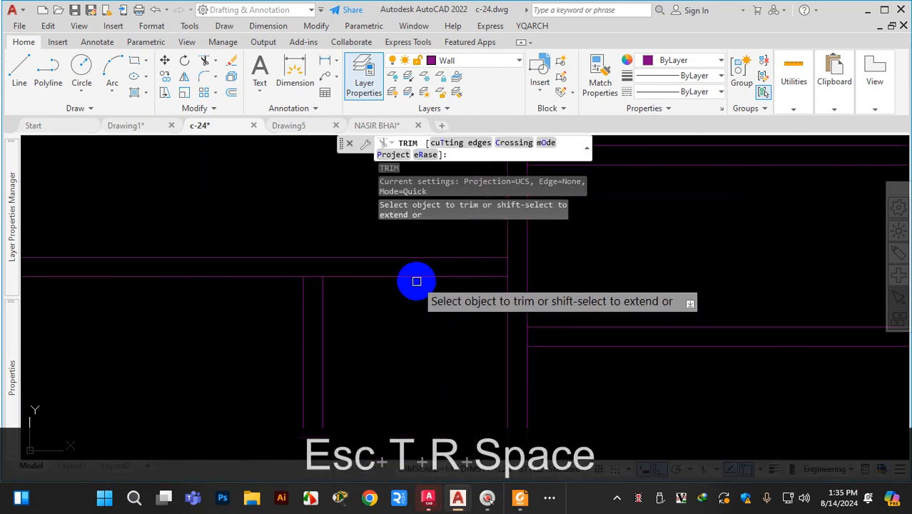
click(415, 276)
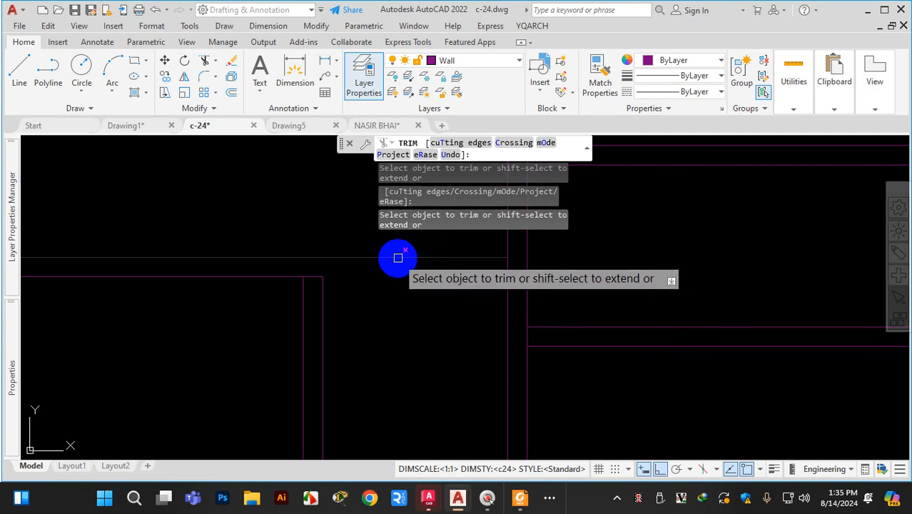
key(shift)
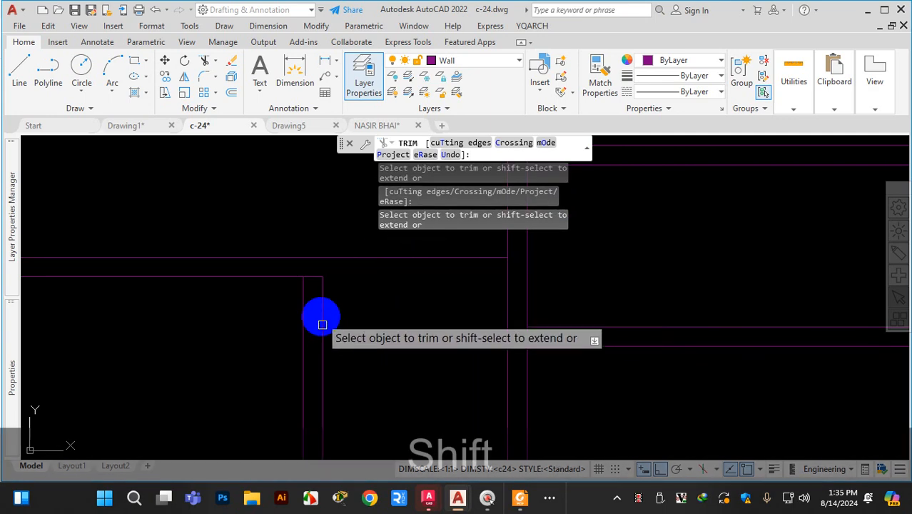
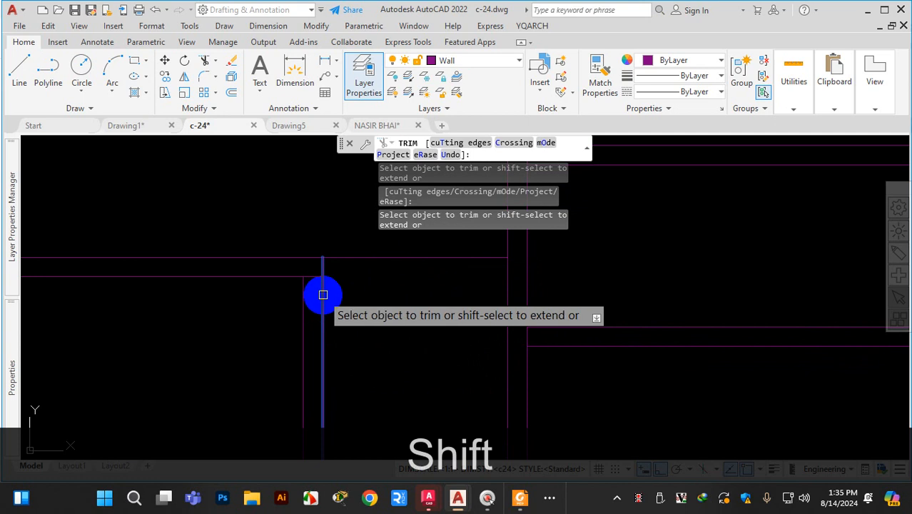
- Close the left bath's upper-right corner by extending the right wall's outer line to the top line and trimming the top line beyond it
shift+click(323, 294)
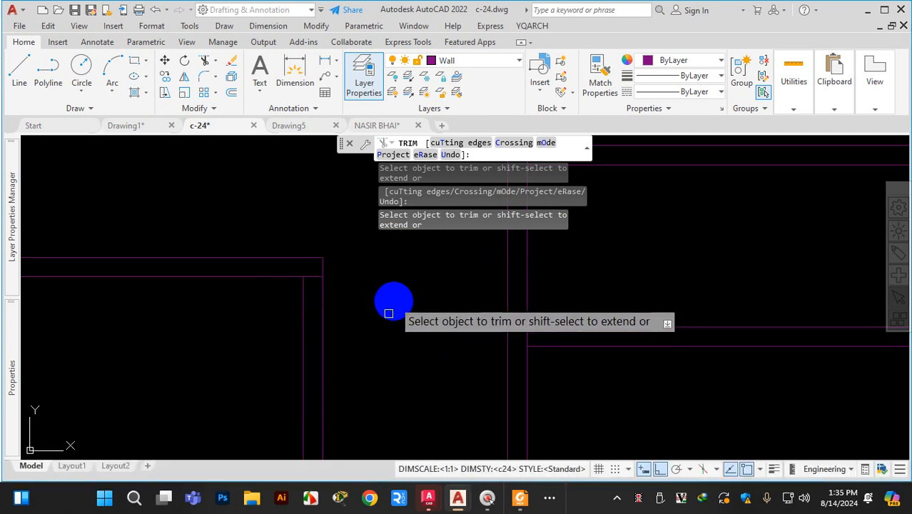
scroll(403, 300, down, 3)
scroll(407, 299, down, 3)
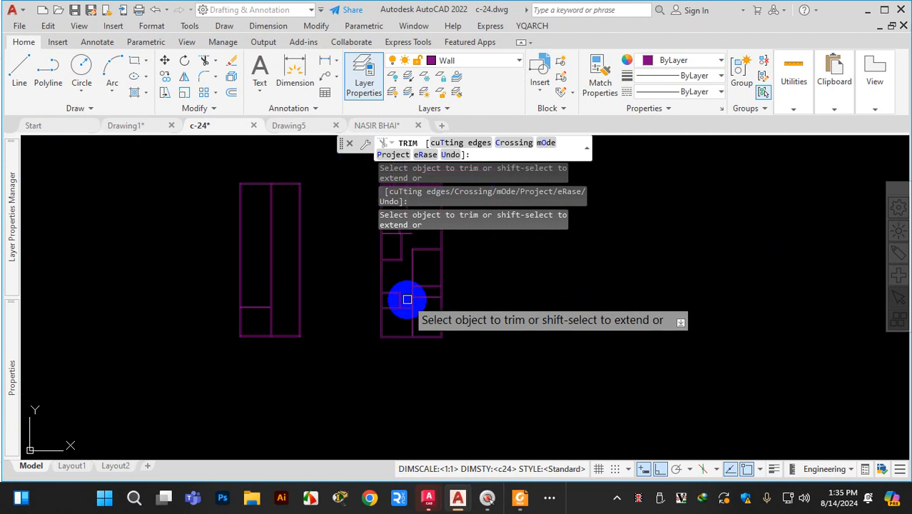
scroll(399, 246, up, 5)
scroll(389, 292, down, 3)
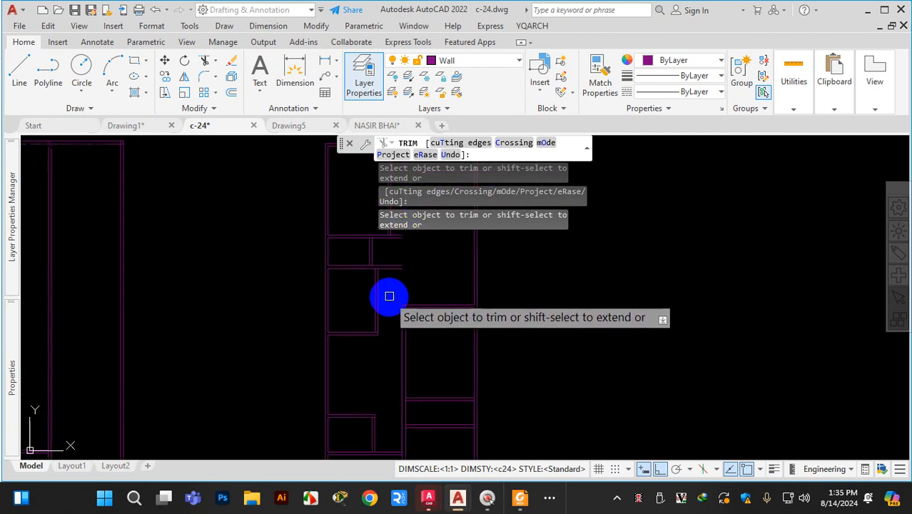
scroll(386, 300, up, 3)
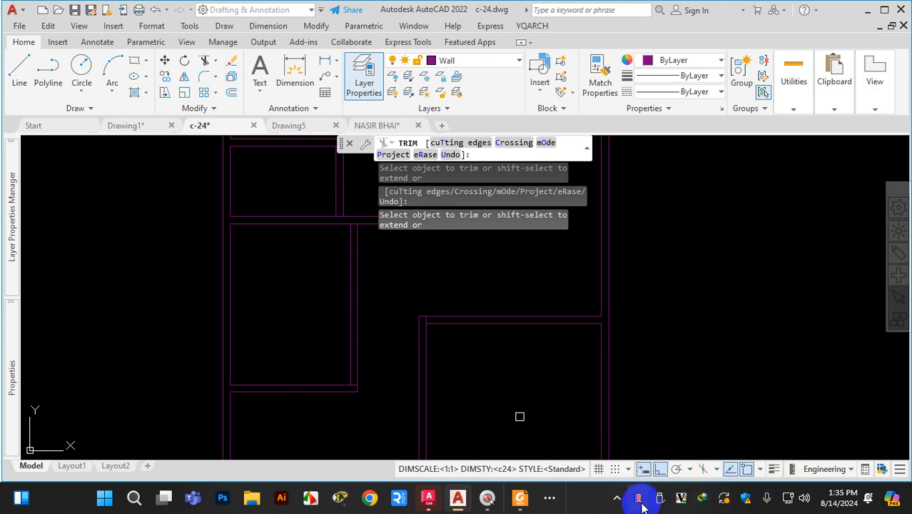
key(Escape)
- Examine the walls and depth of the bath below the bedroom in the PDF plan, and return to c-24.dwg in AutoCAD
click(521, 498)
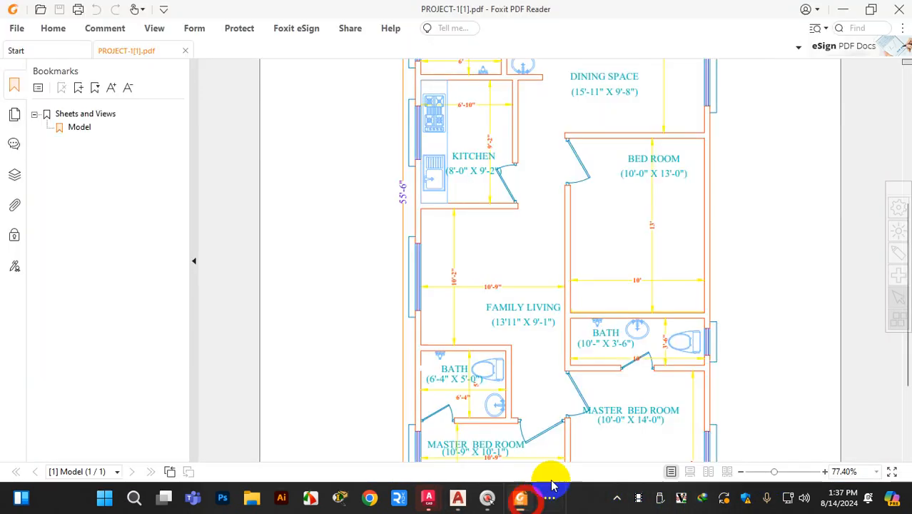
key(ctrl+1)
click(637, 350)
drag(569, 316, 738, 310)
drag(693, 389, 682, 4)
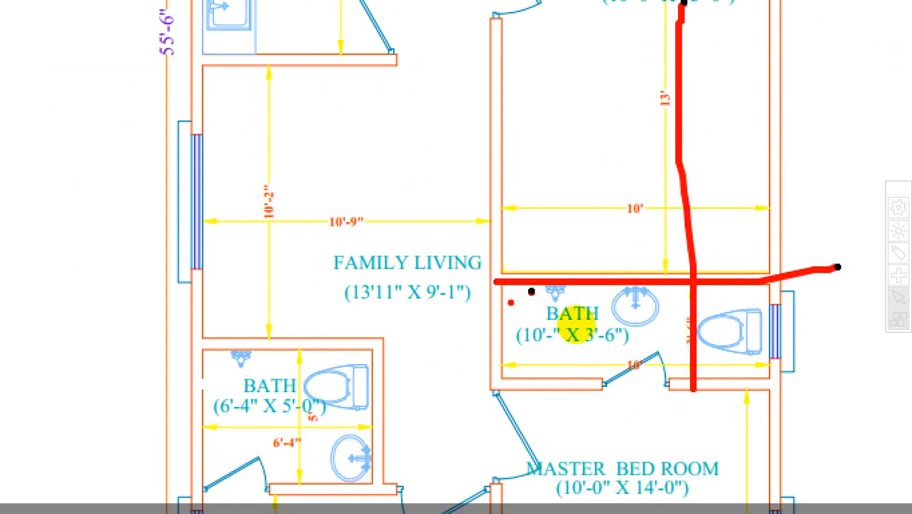
key(Escape)
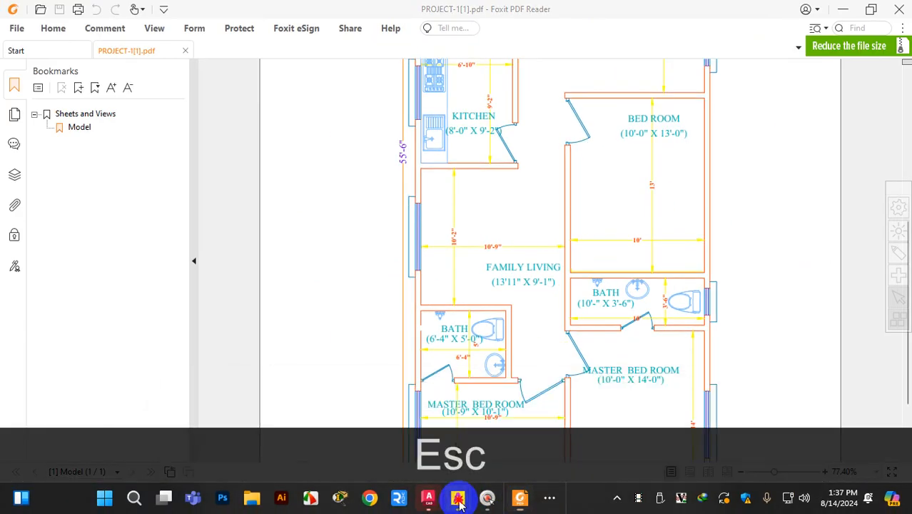
mouse_move(459, 500)
click(389, 429)
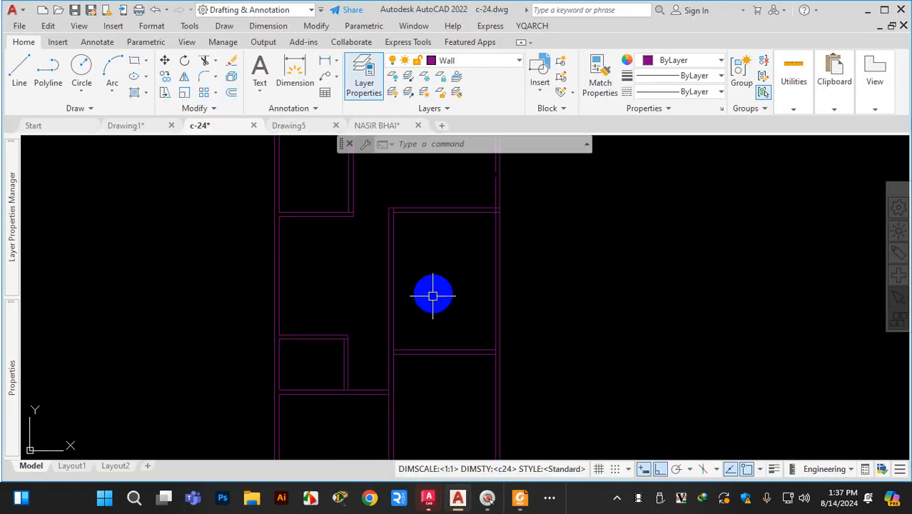
- Create the right bath's upper wall by offsetting the top line of its lower wall 3'6" upward and the resulting line another 5"
scroll(433, 299, down, 3)
scroll(432, 299, up, 3)
scroll(443, 286, down, 3)
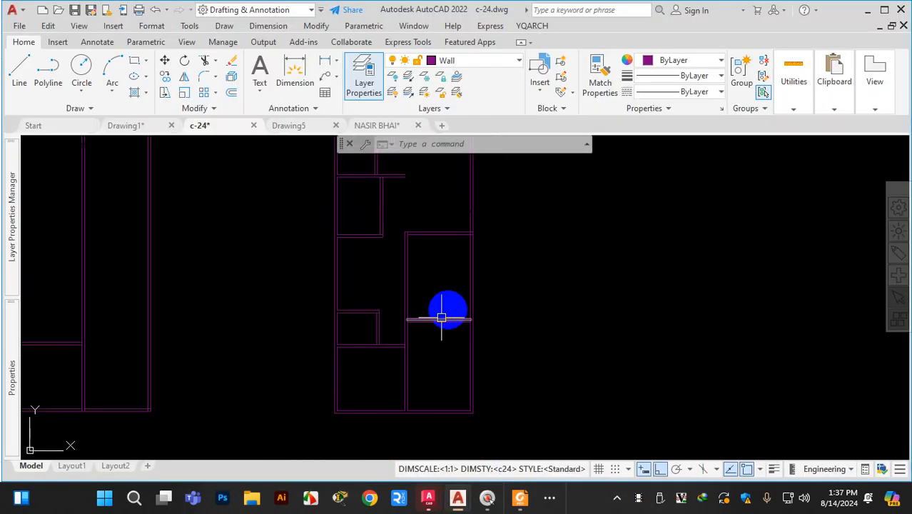
scroll(439, 307, up, 3)
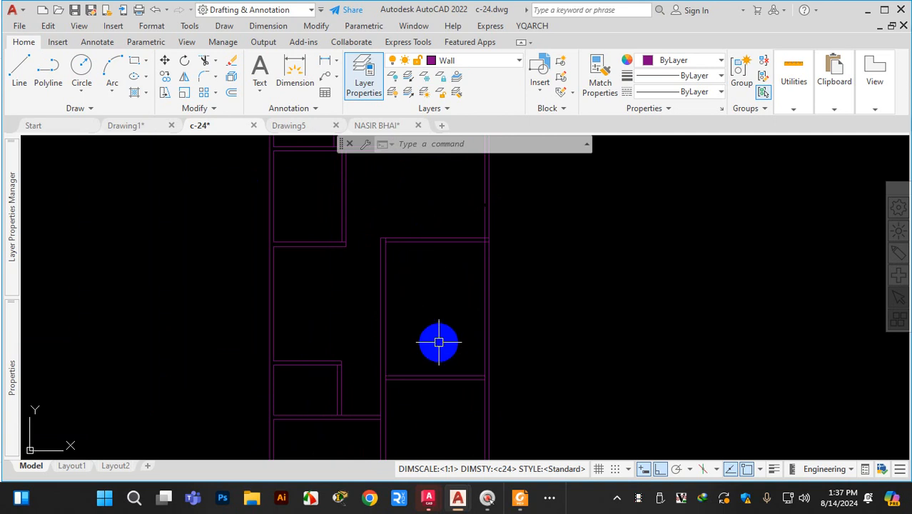
text(o)
key(Return)
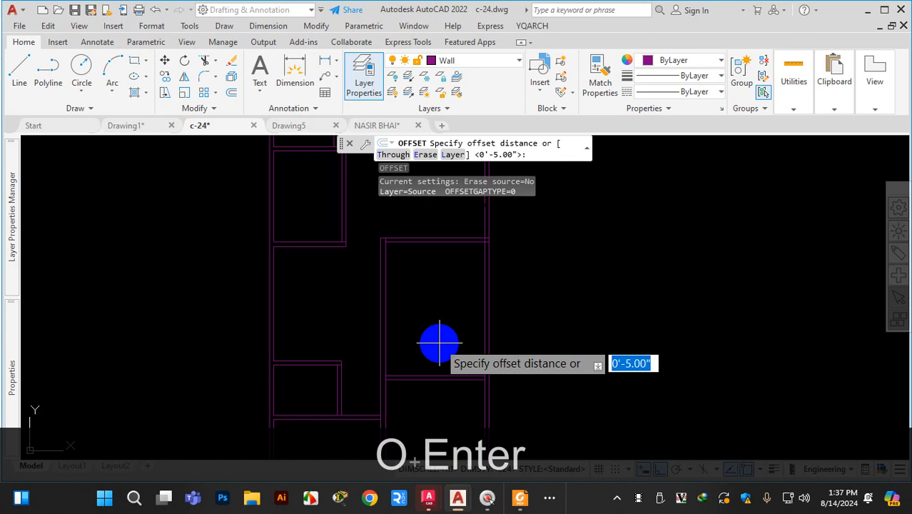
text(3)
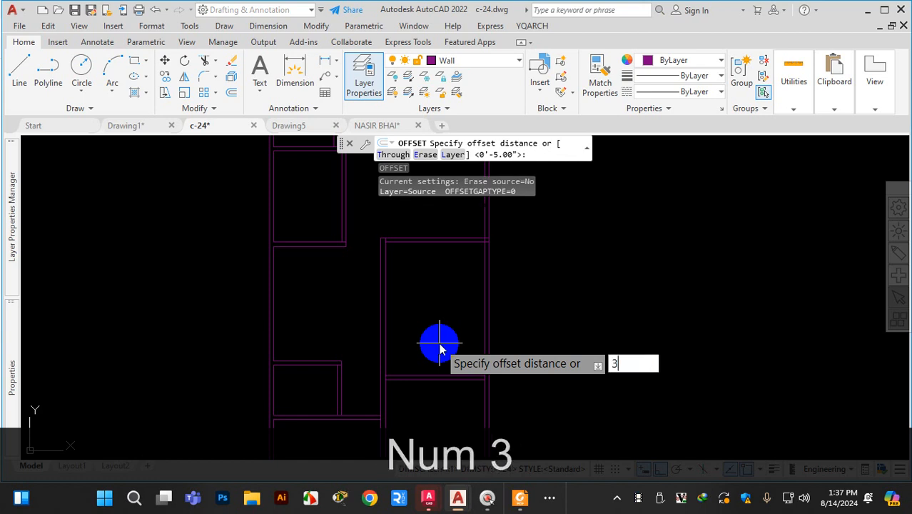
text('6)
key(Return)
scroll(435, 350, up, 3)
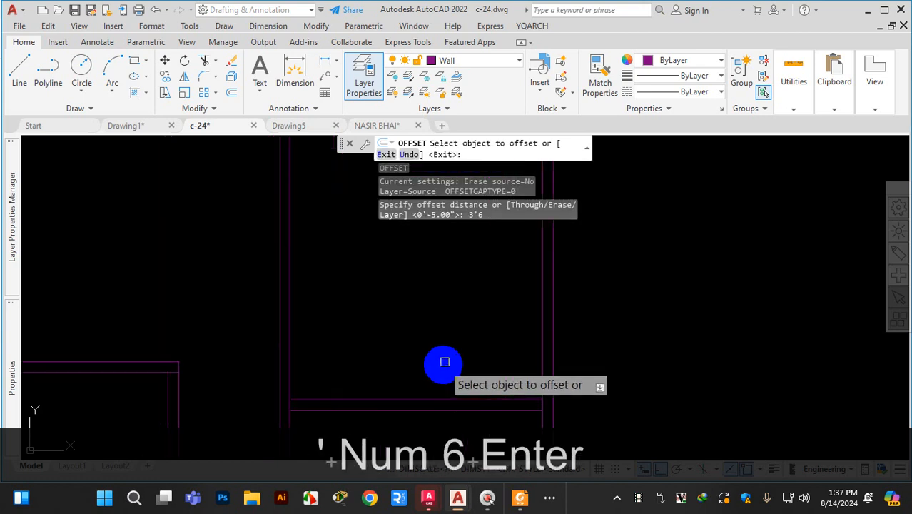
click(434, 402)
click(444, 346)
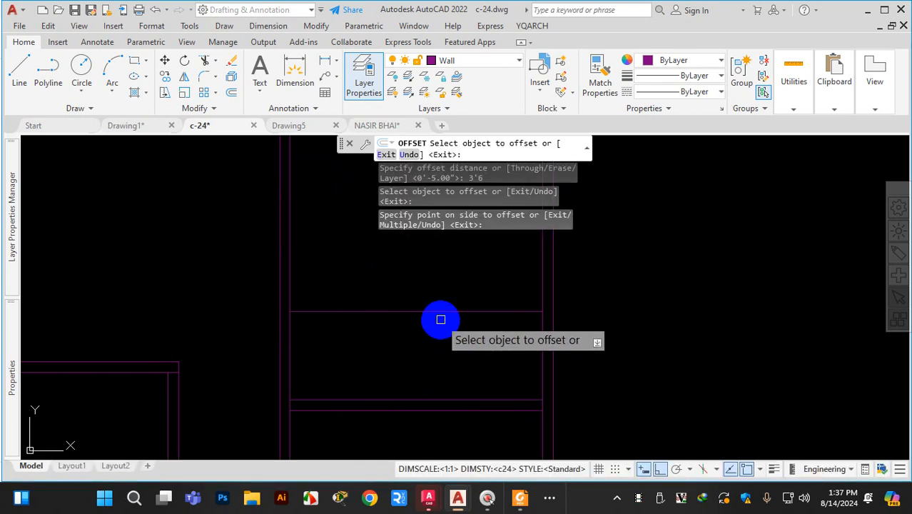
click(440, 311)
click(440, 287)
key(Return)
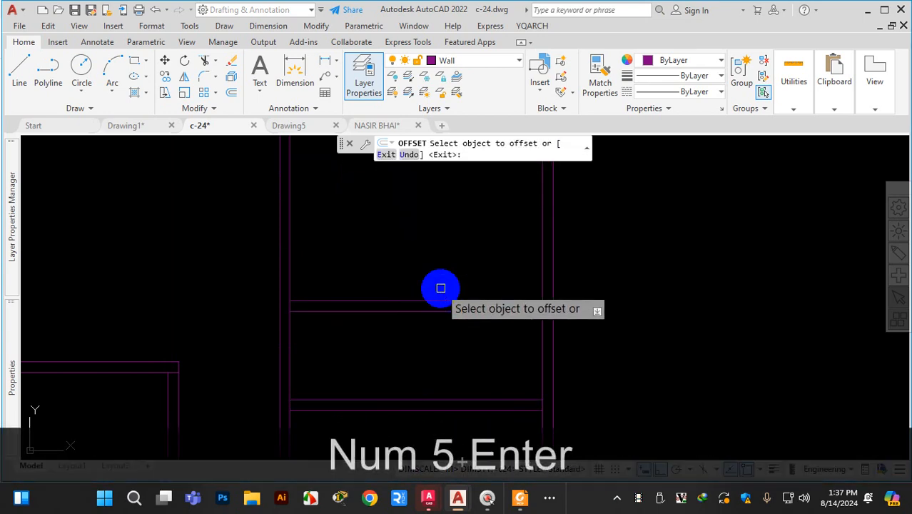
scroll(431, 342, down, 3)
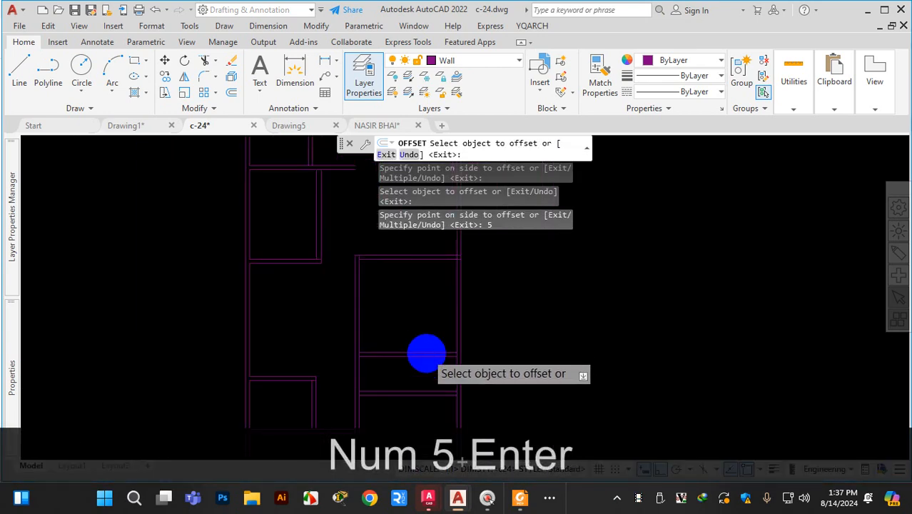
middle_drag(426, 354, 437, 412)
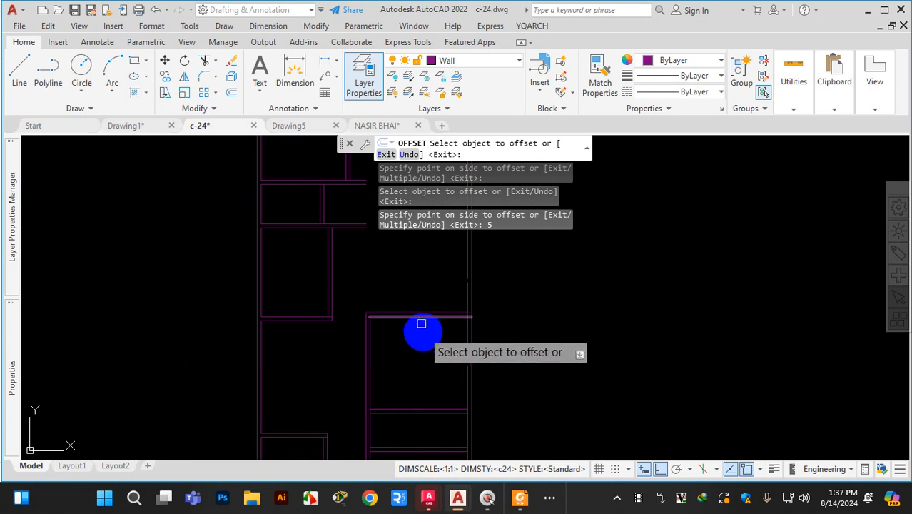
key(Escape)
scroll(424, 317, up, 3)
click(434, 289)
click(397, 368)
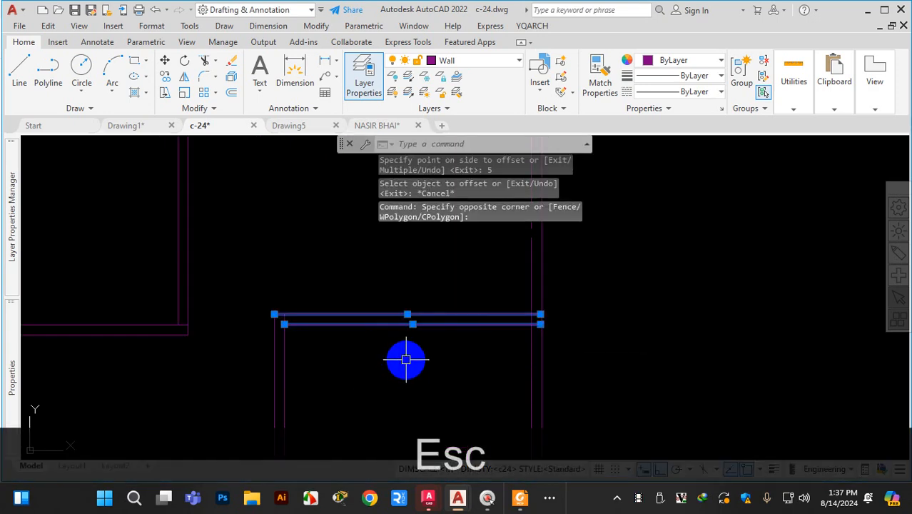
scroll(432, 351, down, 4)
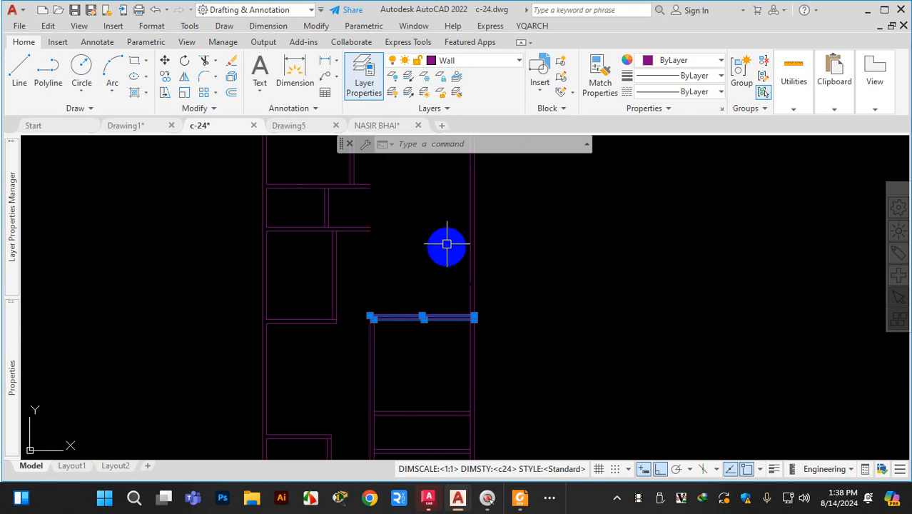
scroll(439, 247, down, 3)
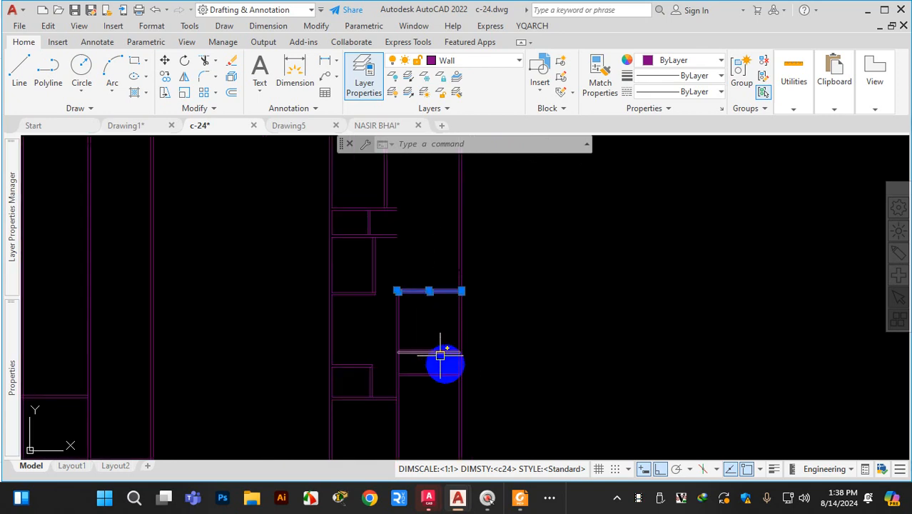
scroll(452, 370, up, 3)
key(Escape)
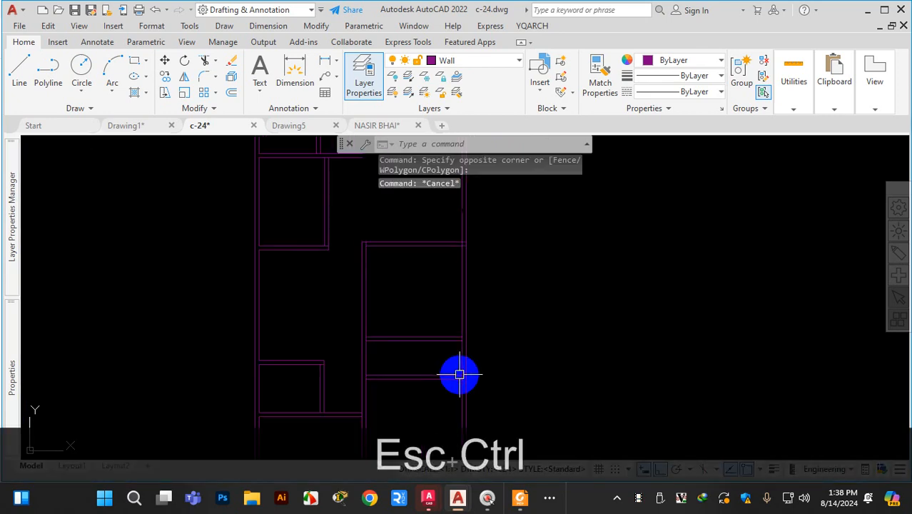
- Measure the bedroom's length between the right bath's upper wall and the bedroom's upper wall with the Dimension tool, without placing the dimension
key(ctrl+1)
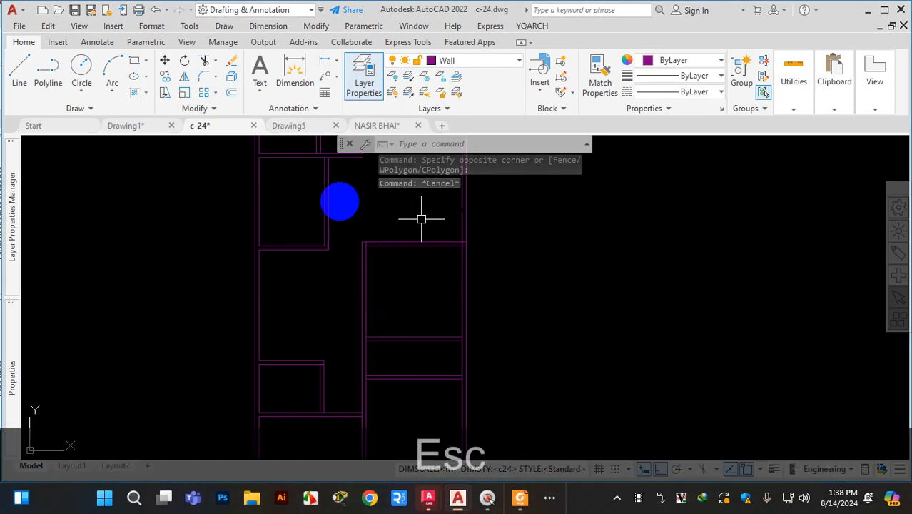
click(286, 71)
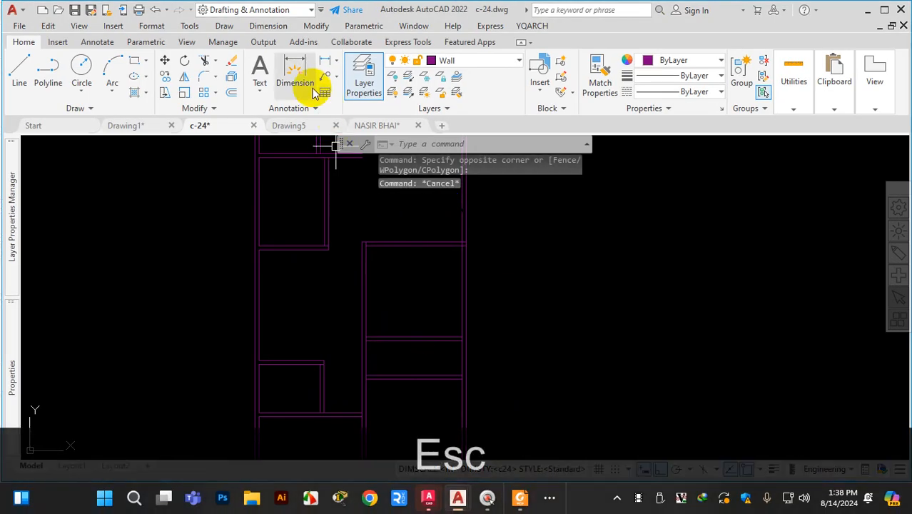
scroll(377, 315, up, 3)
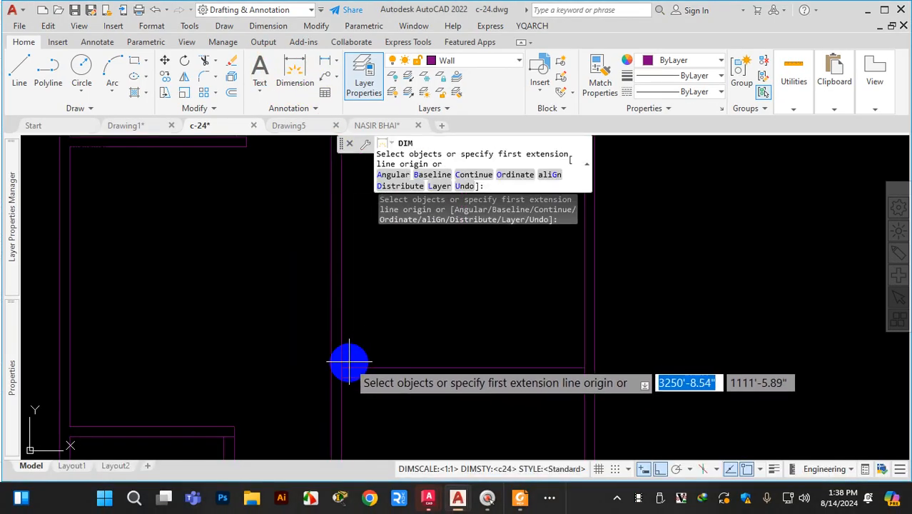
click(341, 368)
scroll(345, 314, down, 5)
scroll(346, 308, up, 5)
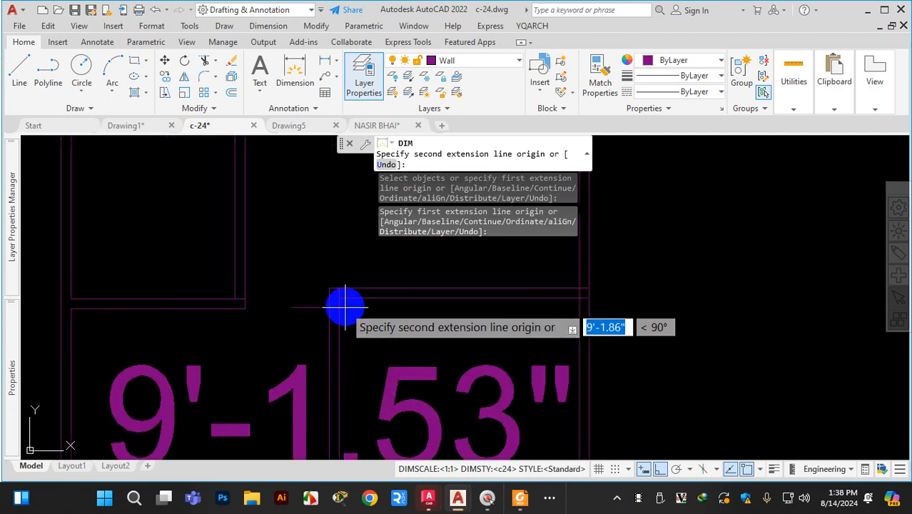
click(340, 297)
scroll(386, 310, down, 4)
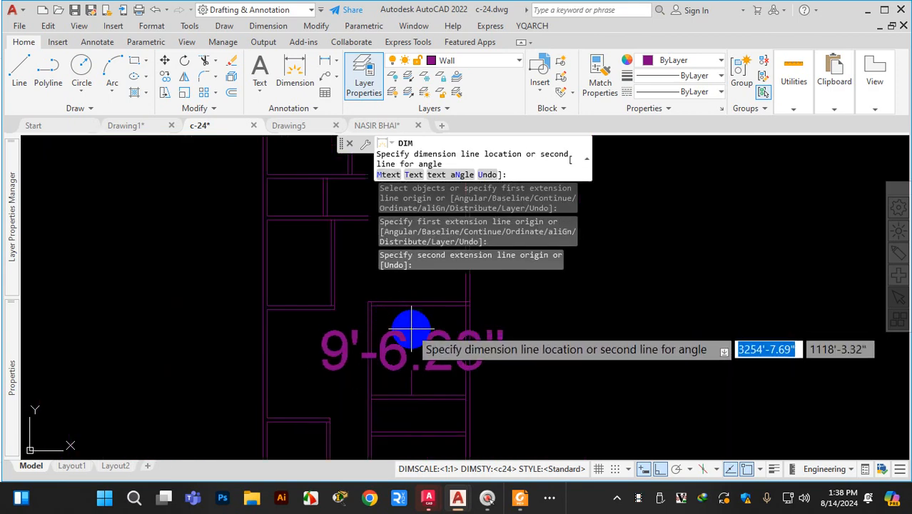
scroll(411, 329, up, 2)
key(Escape)
scroll(411, 329, down, 3)
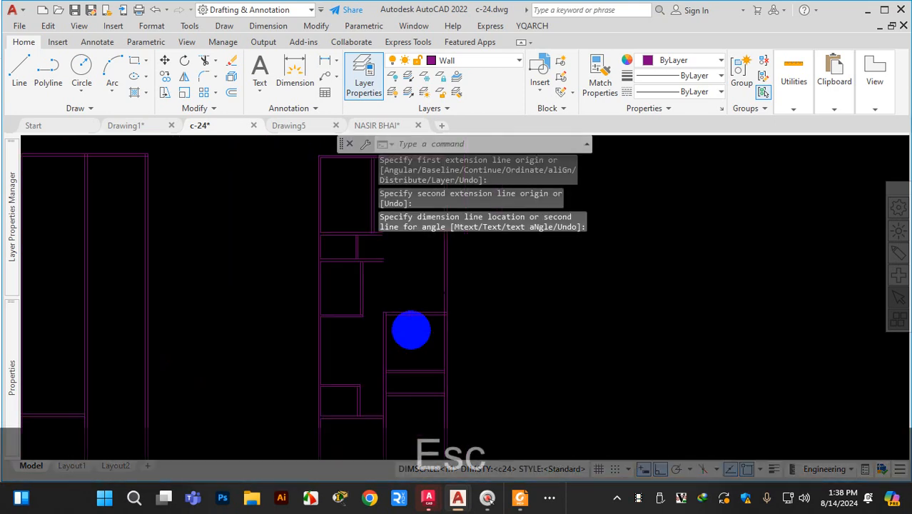
scroll(411, 331, up, 3)
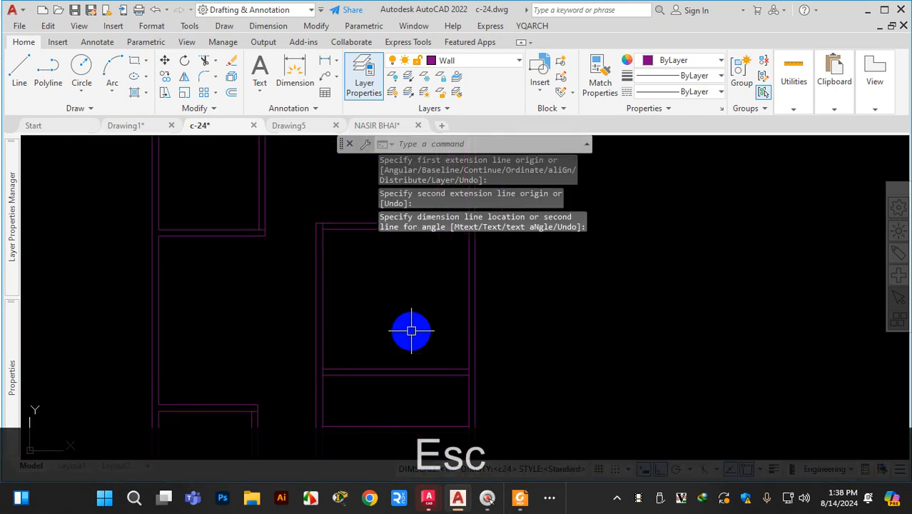
scroll(397, 341, down, 3)
scroll(403, 345, up, 2)
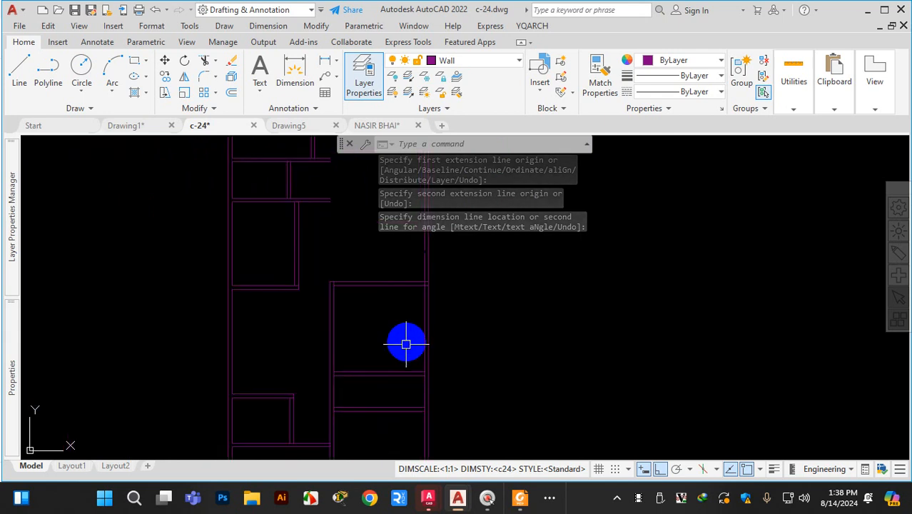
scroll(378, 403, up, 2)
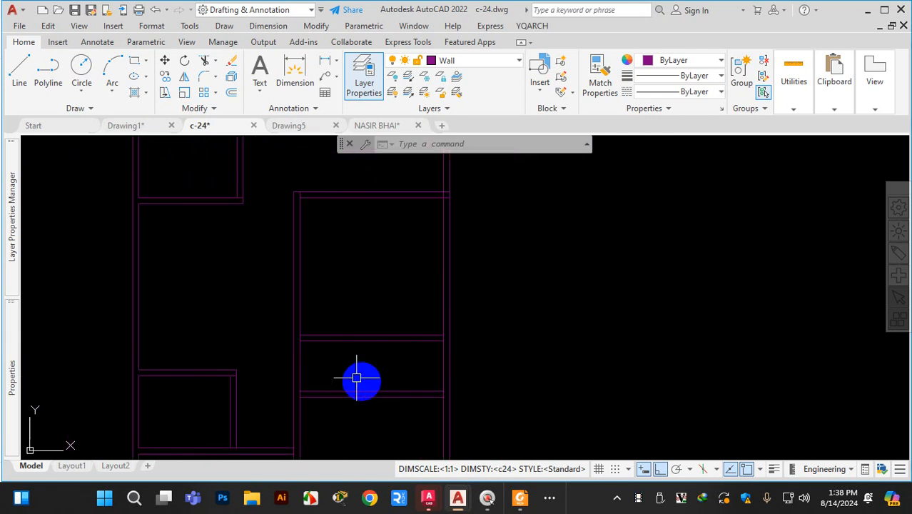
scroll(367, 382, up, 2)
scroll(369, 387, down, 3)
scroll(356, 338, up, 2)
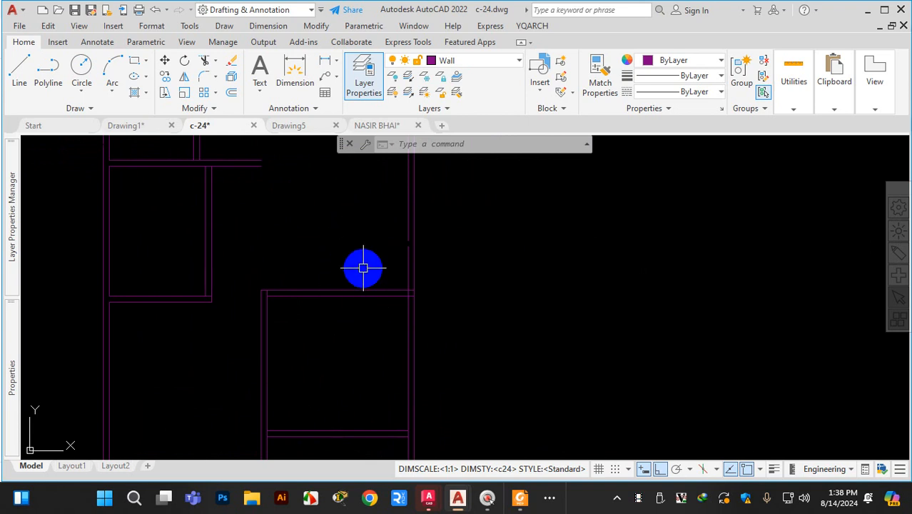
- Move the two lines of the right bedroom's upper wall 3'11" straight up
text(m)
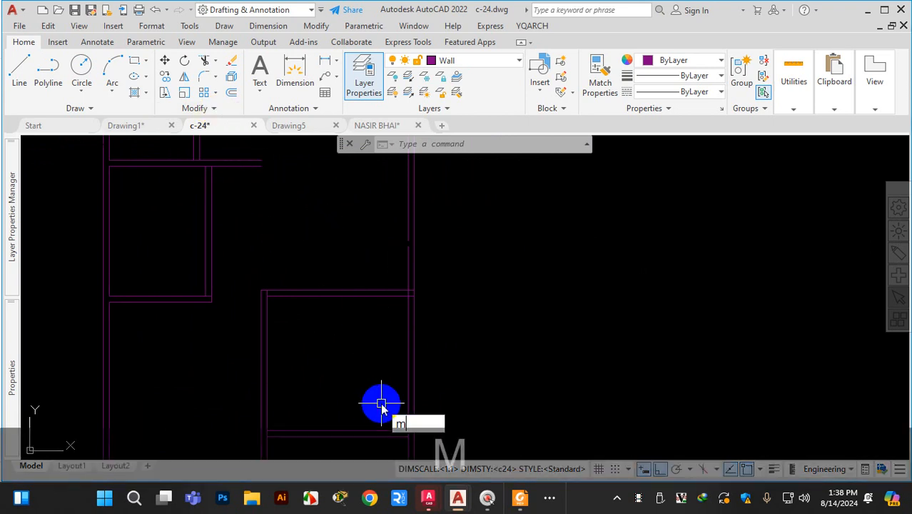
key(space)
click(371, 270)
click(323, 355)
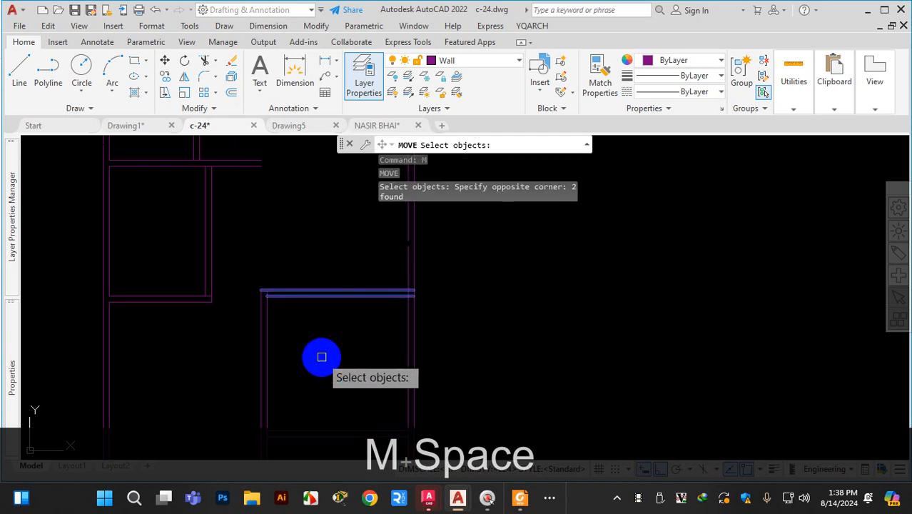
key(space)
scroll(413, 298, up, 2)
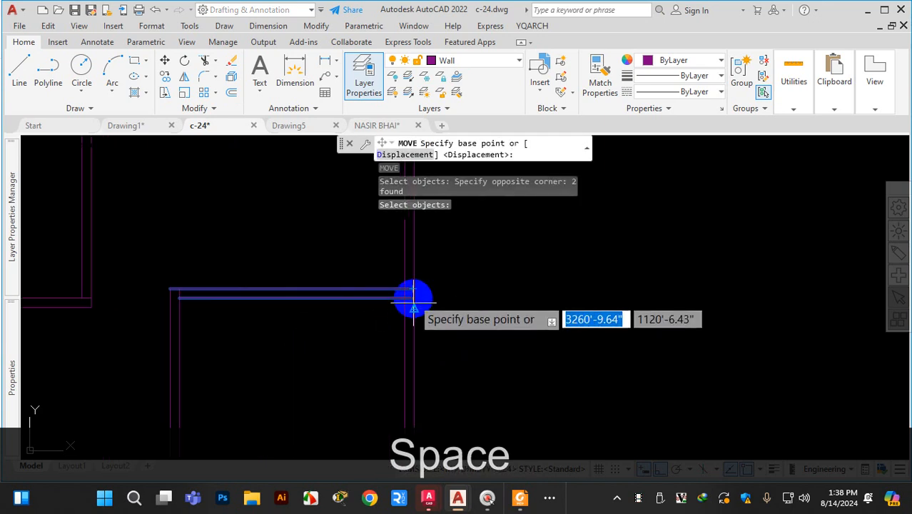
click(413, 298)
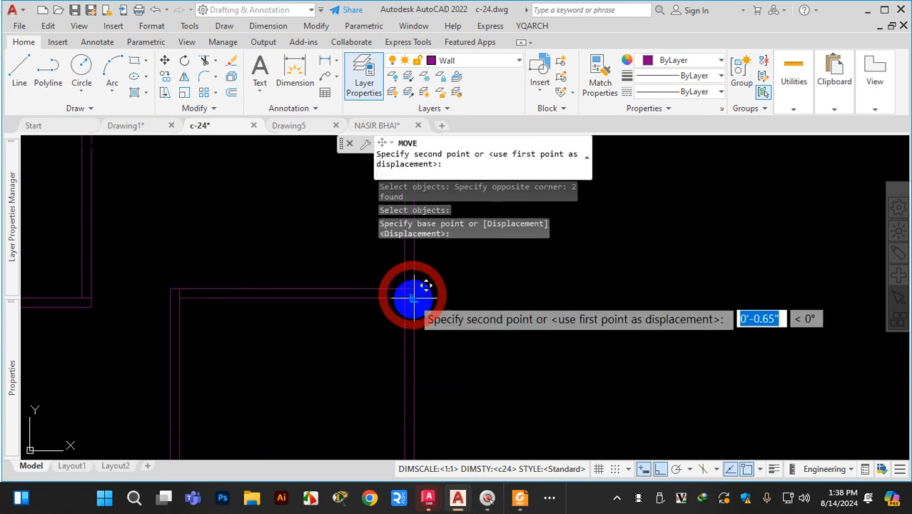
scroll(413, 296, down, 3)
scroll(414, 263, up, 3)
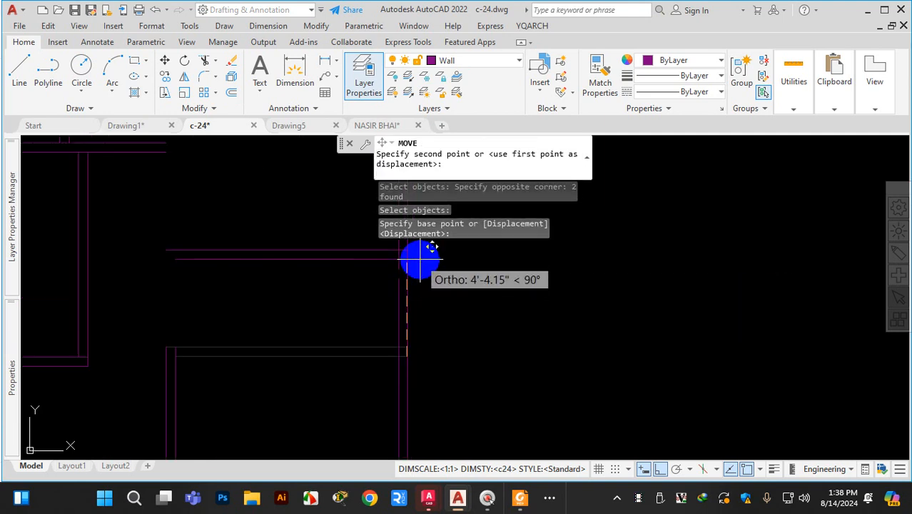
scroll(418, 282, down, 2)
scroll(420, 282, up, 3)
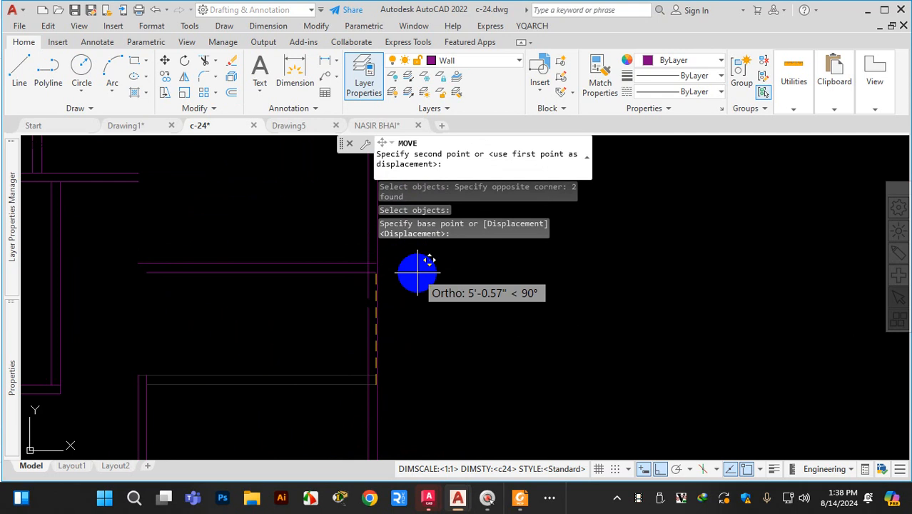
text(3'11)
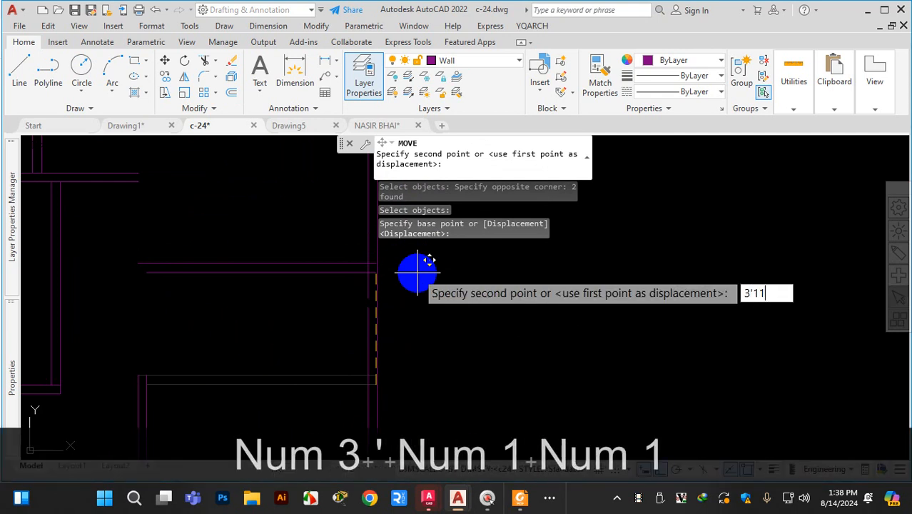
key(Return)
scroll(418, 275, down, 4)
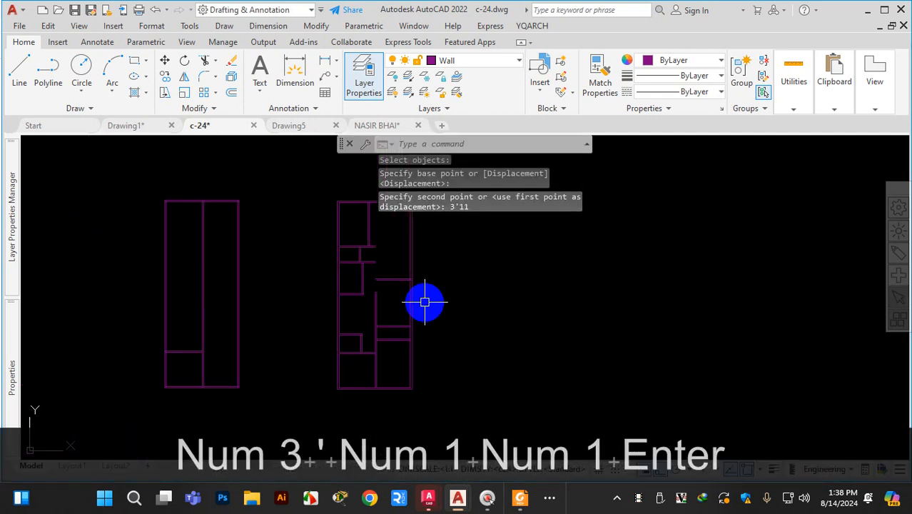
- Extend both lines of the right bedroom's left wall up to the moved upper wall
scroll(372, 289, up, 4)
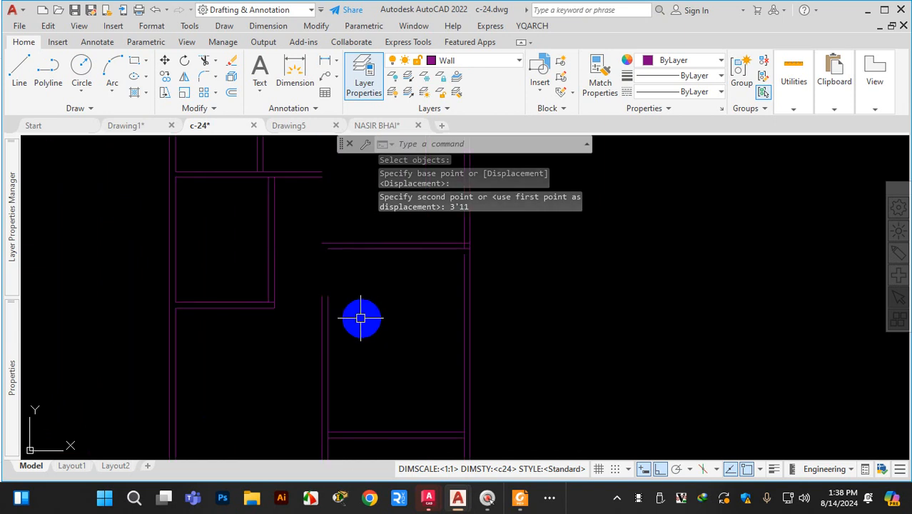
text(ex)
key(space)
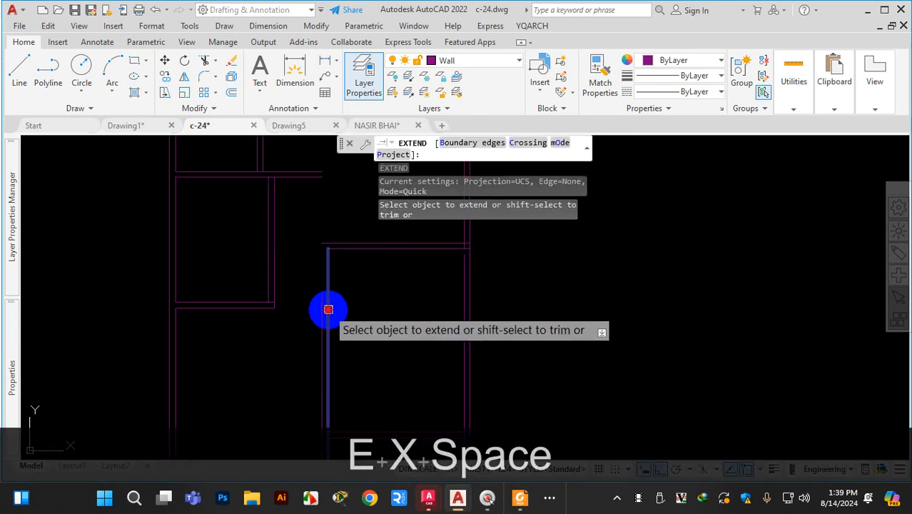
click(326, 311)
click(323, 311)
scroll(386, 294, down, 2)
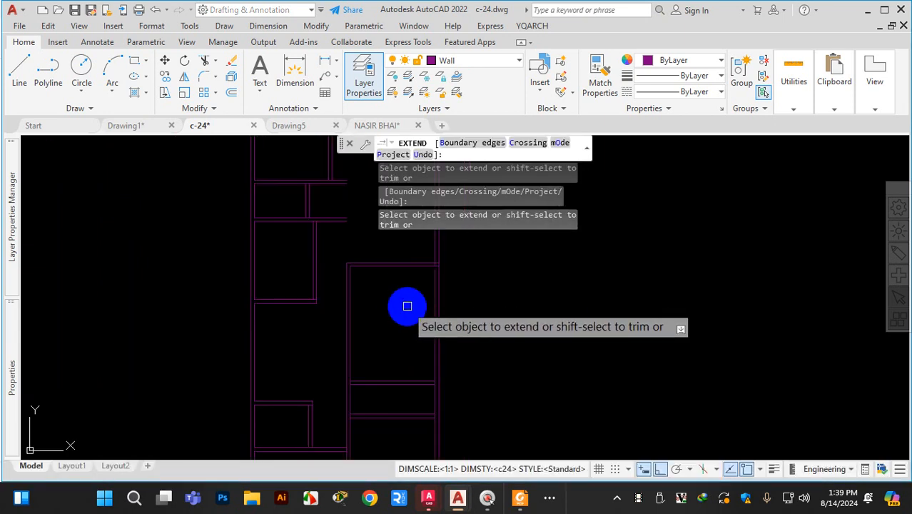
- Extend the right ends of the moved upper wall's two lines to the house's outer right wall line
scroll(446, 253, up, 4)
scroll(428, 278, up, 4)
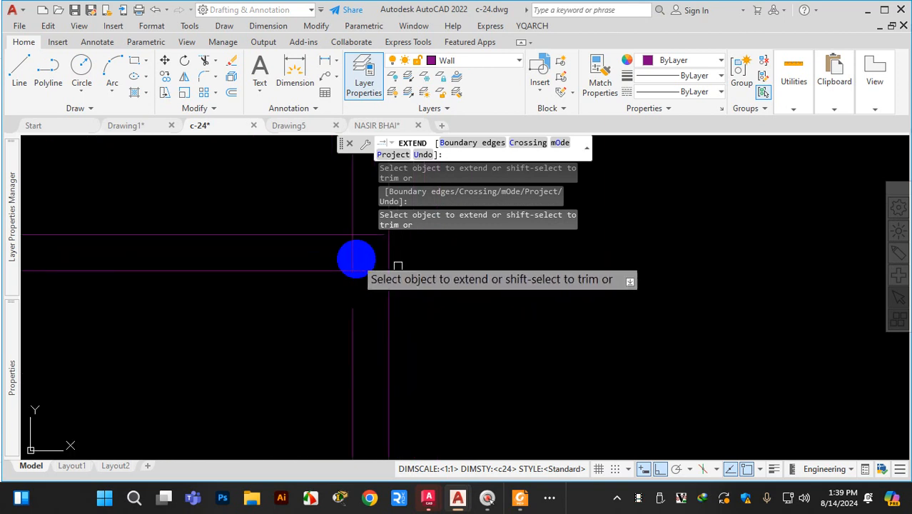
scroll(386, 258, up, 4)
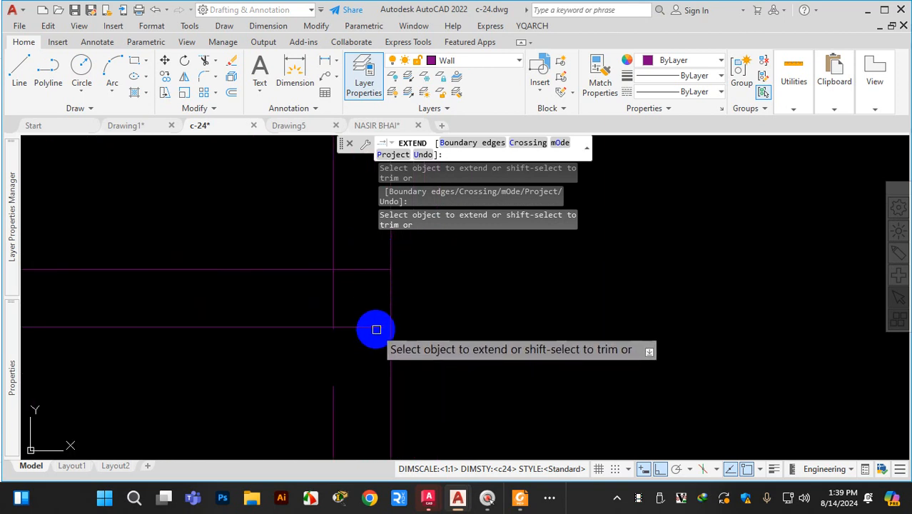
scroll(411, 299, down, 4)
scroll(411, 304, down, 5)
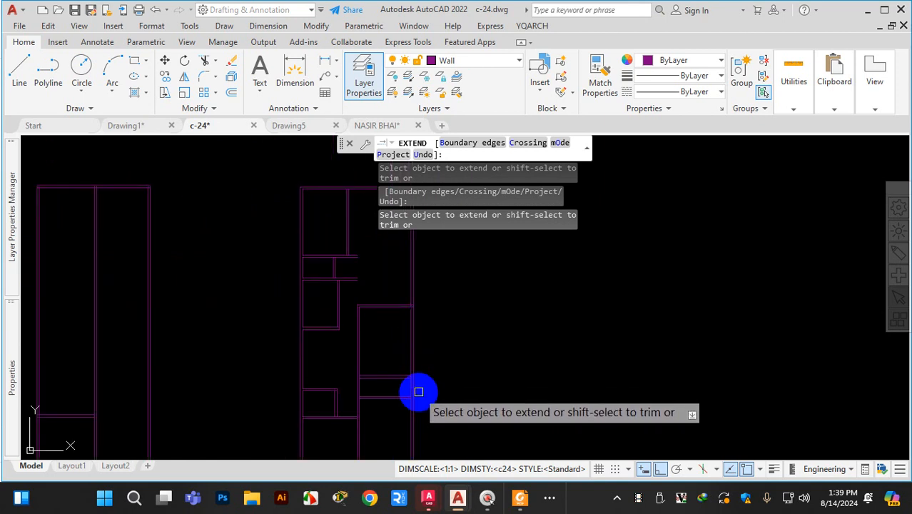
scroll(393, 363, up, 7)
scroll(395, 365, down, 4)
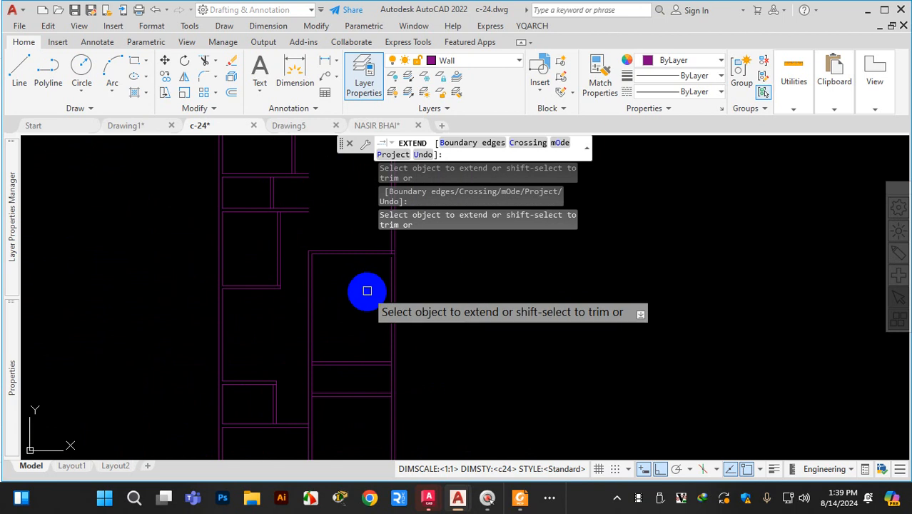
scroll(367, 291, down, 3)
- Undo the extensions of the bedroom's left wall and upper wall lines
key(ctrl+z)
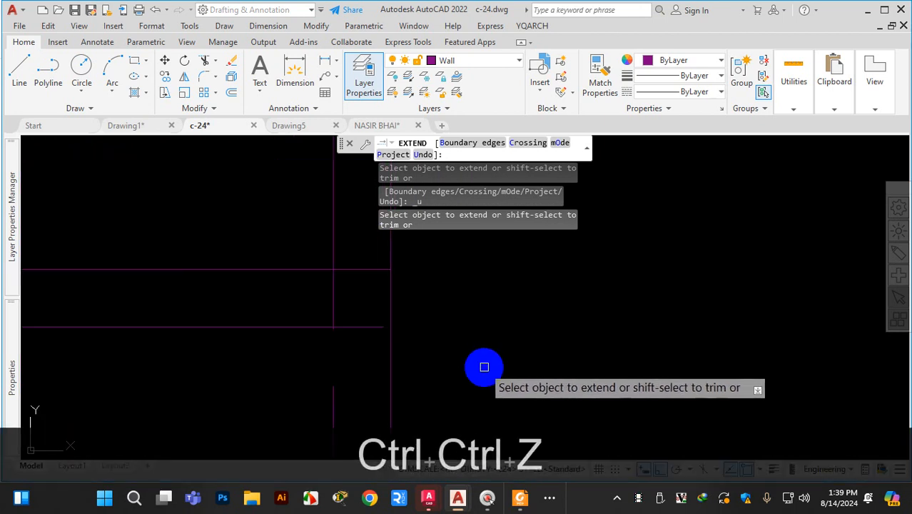
key(ctrl+z)
key(ctrl+z)
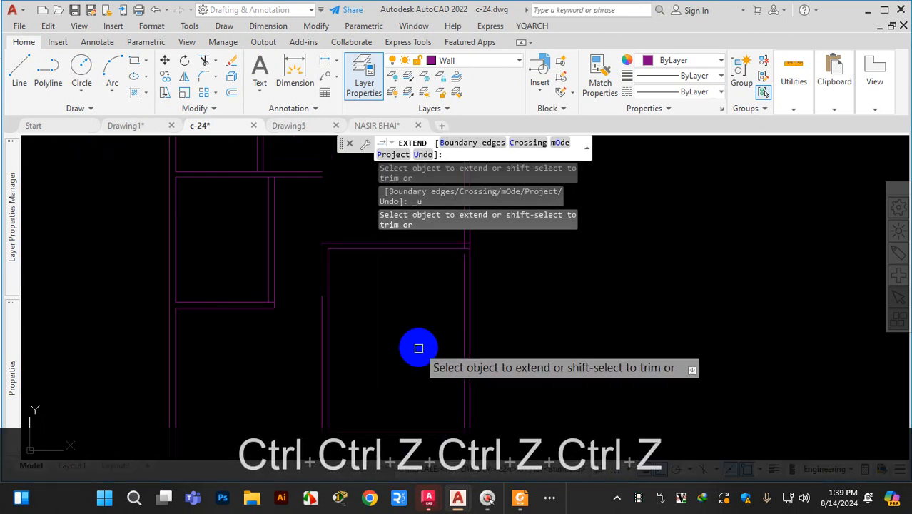
key(ctrl+z)
key(ctrl+z)
key(ctrl+z)
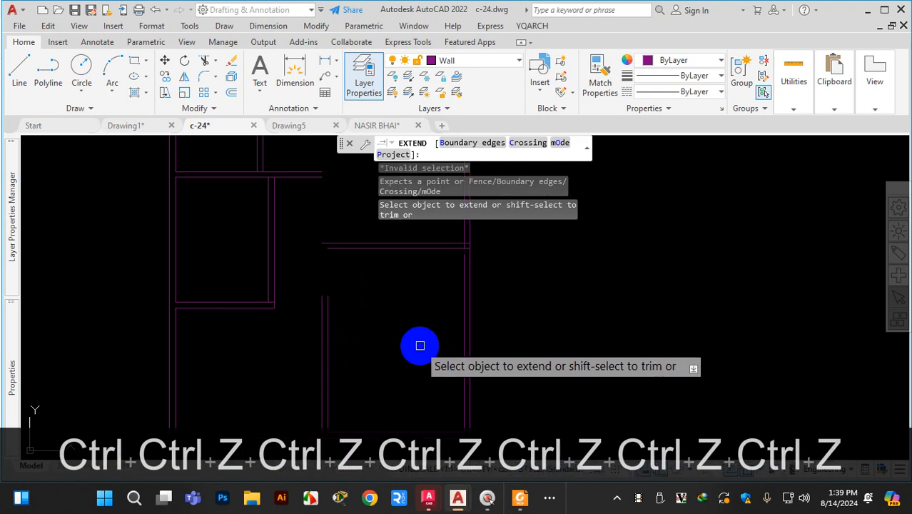
key(ctrl+z)
key(ctrl+z)
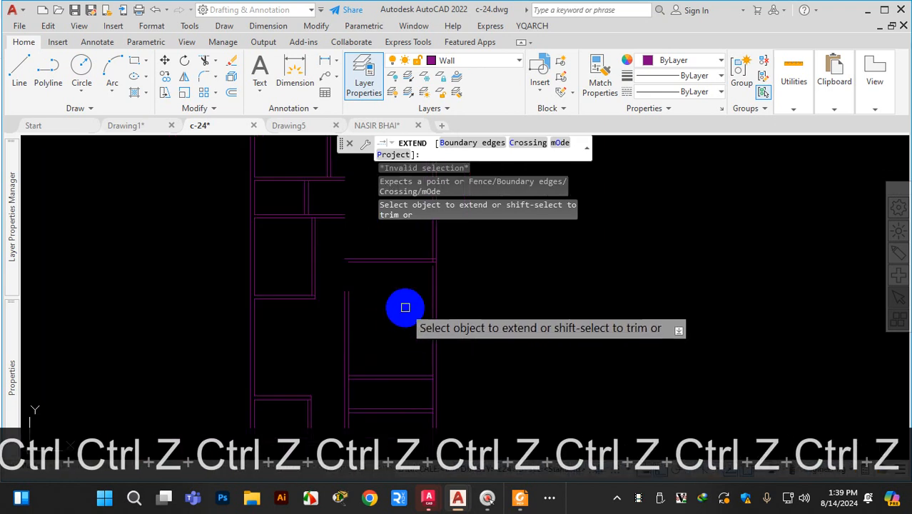
- Leave the Extend command and delete the two lines of the moved bedroom upper wall
scroll(408, 257, up, 2)
scroll(477, 281, up, 3)
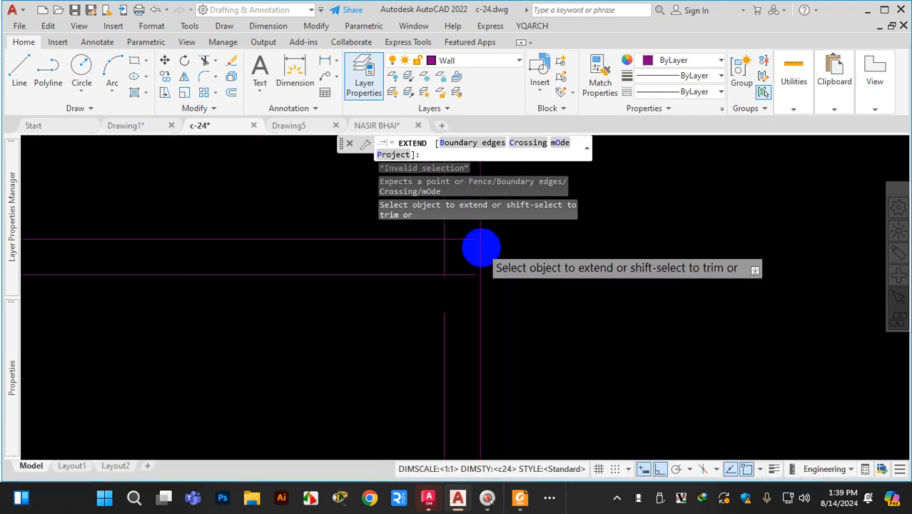
key(Escape)
scroll(443, 300, down, 3)
click(374, 286)
click(333, 372)
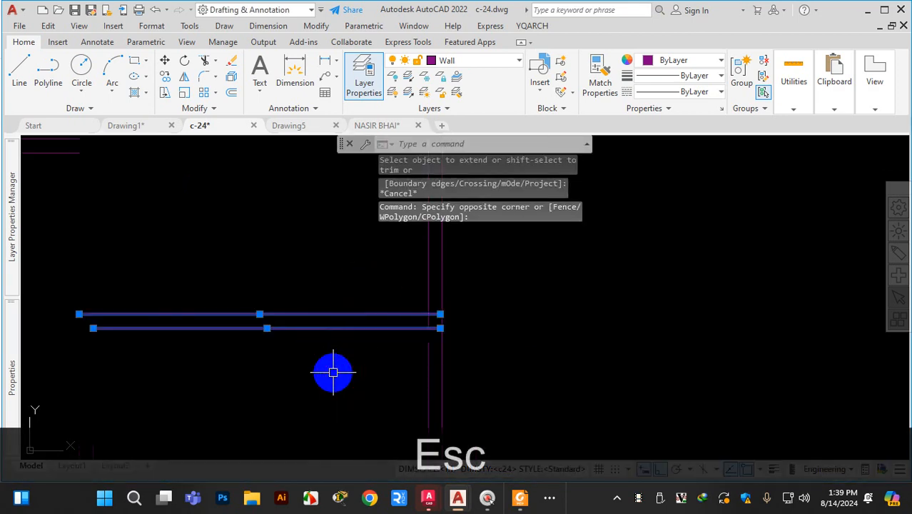
key(Delete)
- Delete the two lines of the right bath's upper wall
scroll(365, 342, up, 3)
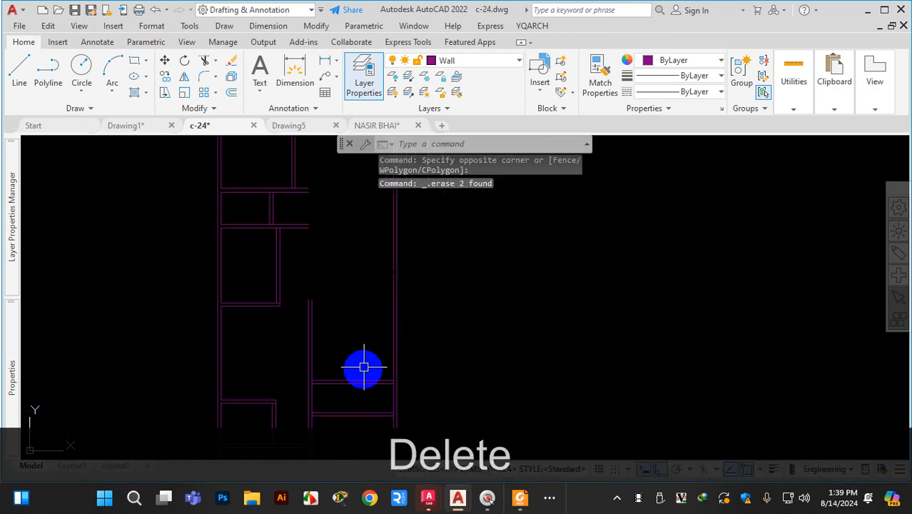
scroll(363, 386, up, 2)
scroll(374, 353, down, 3)
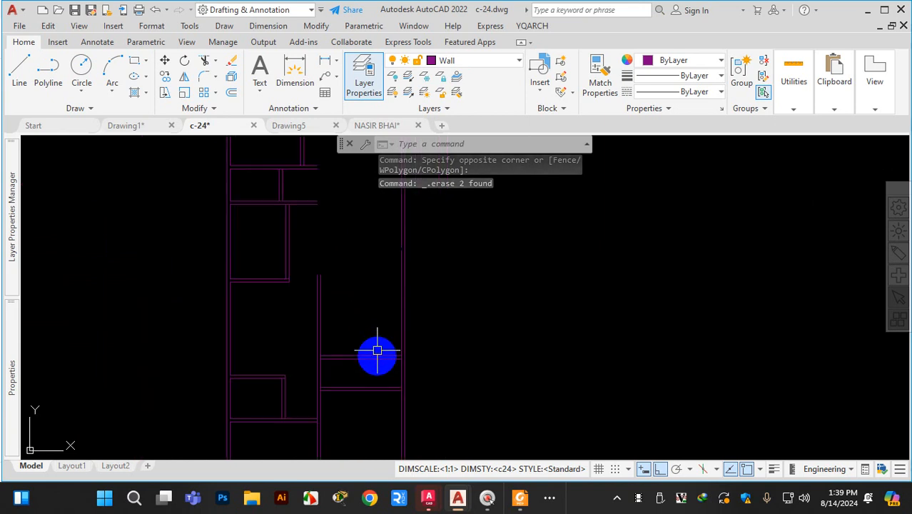
scroll(375, 364, up, 3)
scroll(374, 367, down, 2)
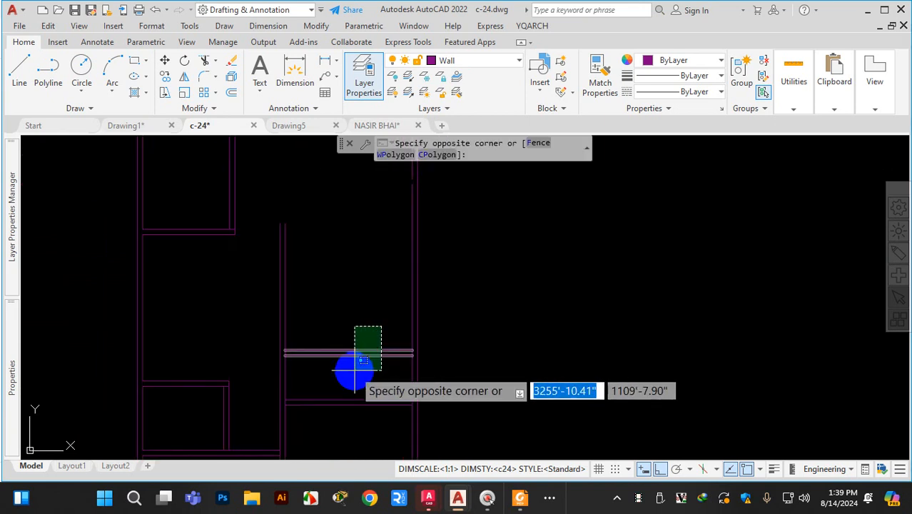
click(355, 370)
key(Delete)
scroll(355, 379, down, 2)
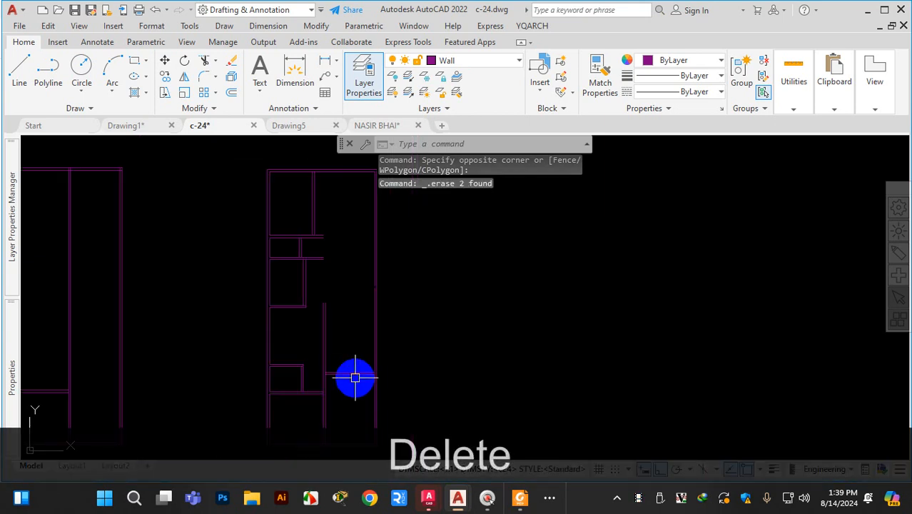
- Offset the top line of the remaining lower wall on the house's right side 13' upward
scroll(355, 379, up, 3)
text(o)
key(Return)
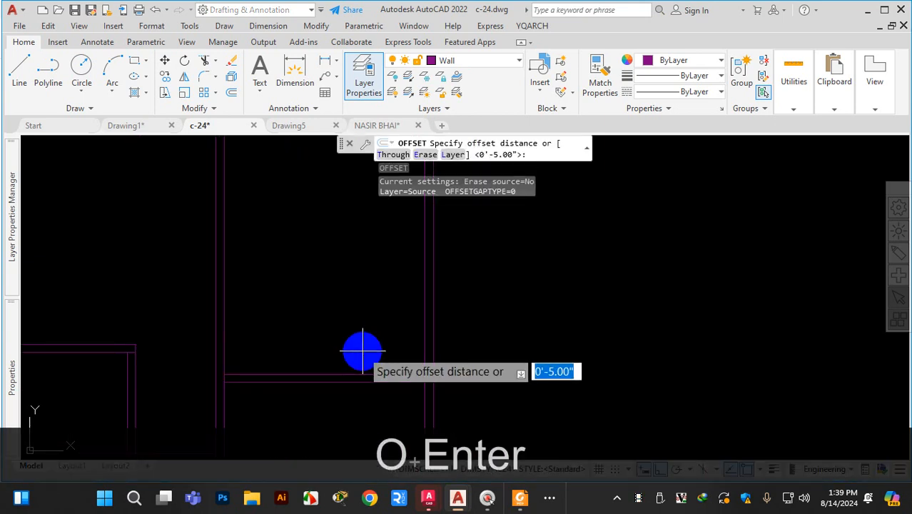
text(13')
key(Return)
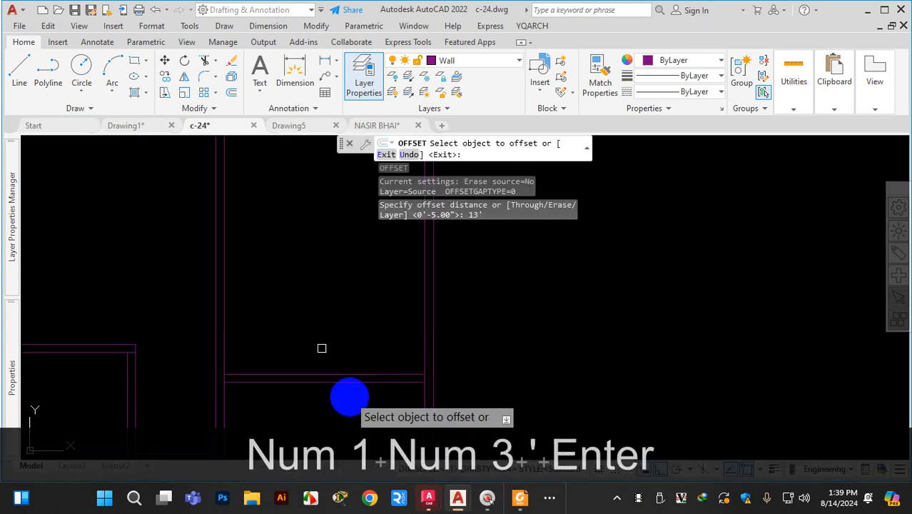
click(349, 375)
click(342, 325)
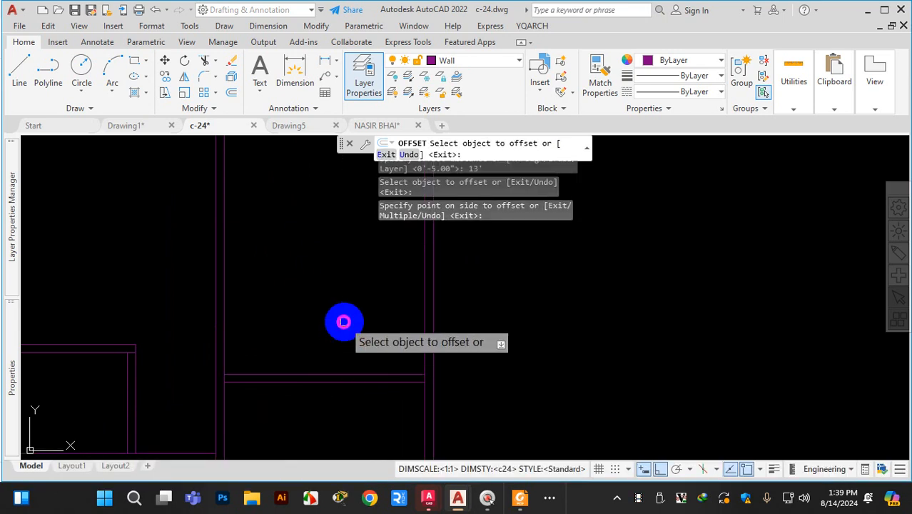
- Offset the new upper line another 5" upward to complete the right room's upper wall
scroll(337, 329, down, 3)
scroll(370, 360, up, 3)
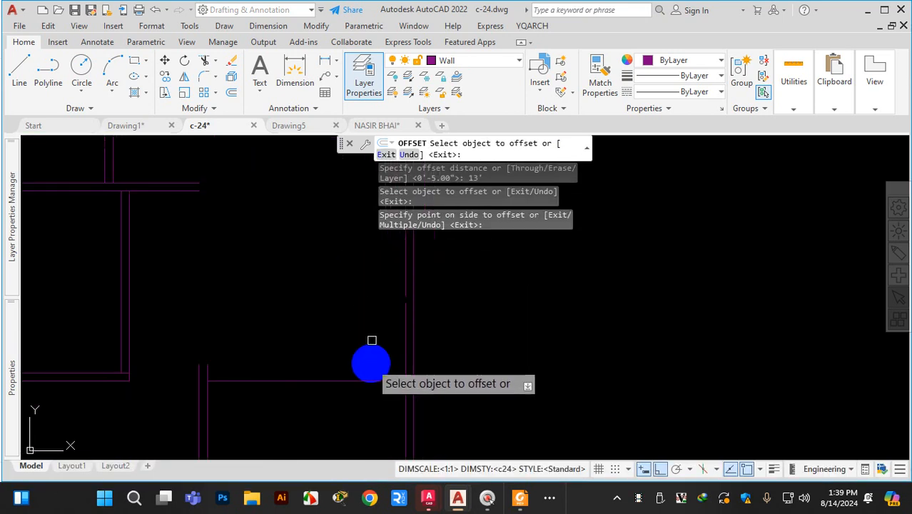
click(363, 379)
text(5)
key(Return)
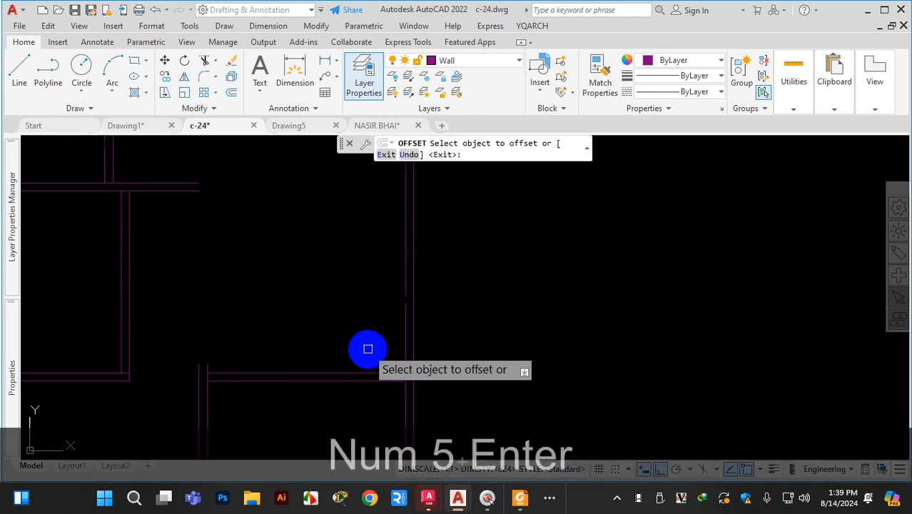
key(Escape)
scroll(386, 285, down, 3)
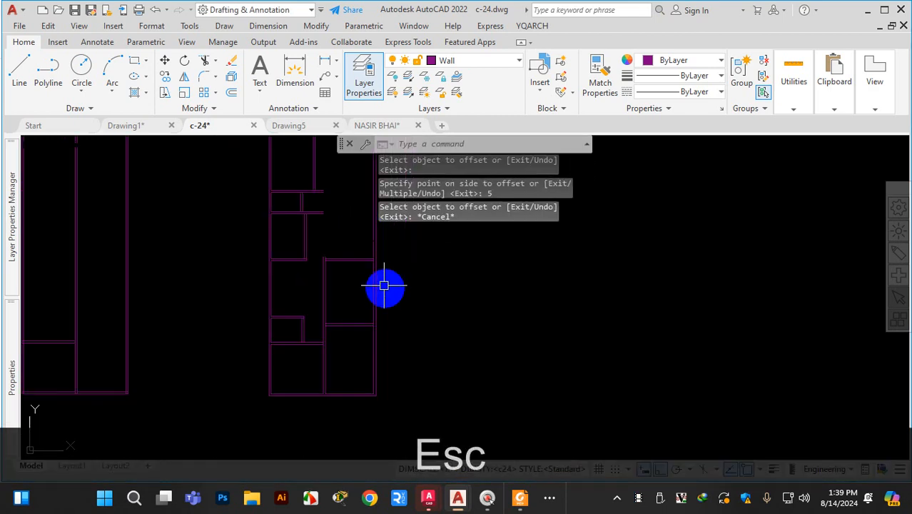
- Check the right-side bath and bedroom dimensions in the PDF plan, then return to the c-24 drawing in AutoCAD
click(531, 506)
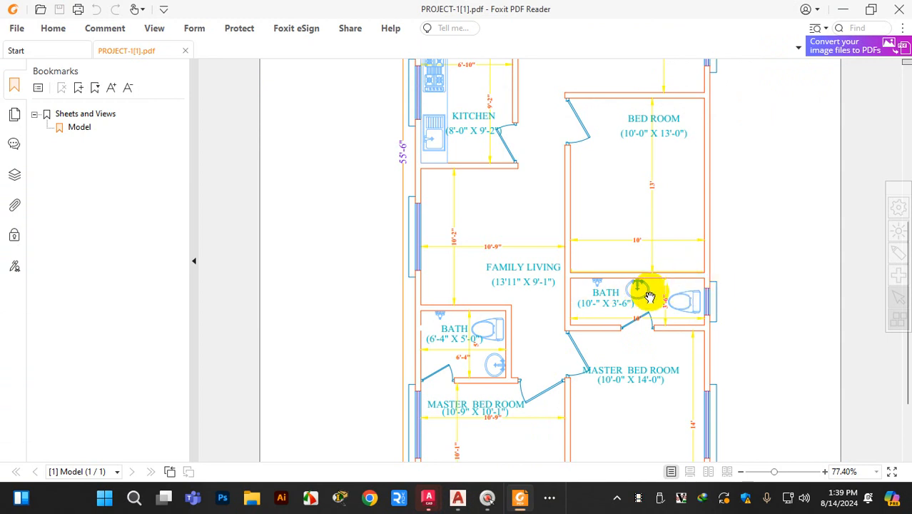
mouse_move(464, 497)
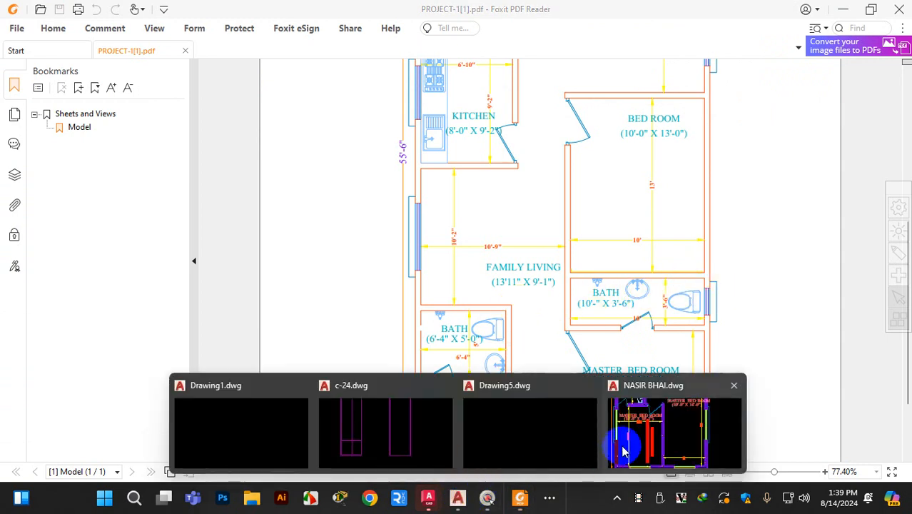
click(409, 425)
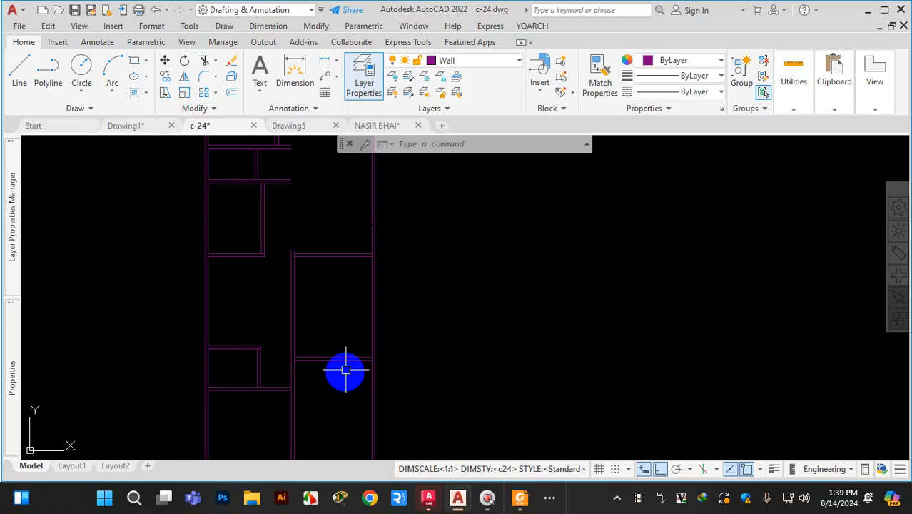
scroll(345, 370, down, 1)
scroll(336, 371, up, 1)
scroll(326, 250, up, 2)
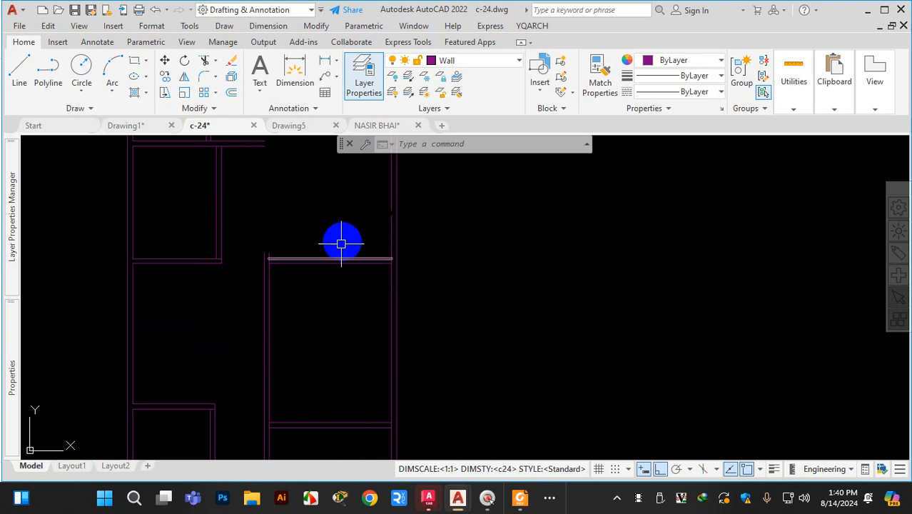
- Offset the top line of the right side's lower wall 3'6" upward, and offset the resulting line another 3'6" upward
text(o)
key(Return)
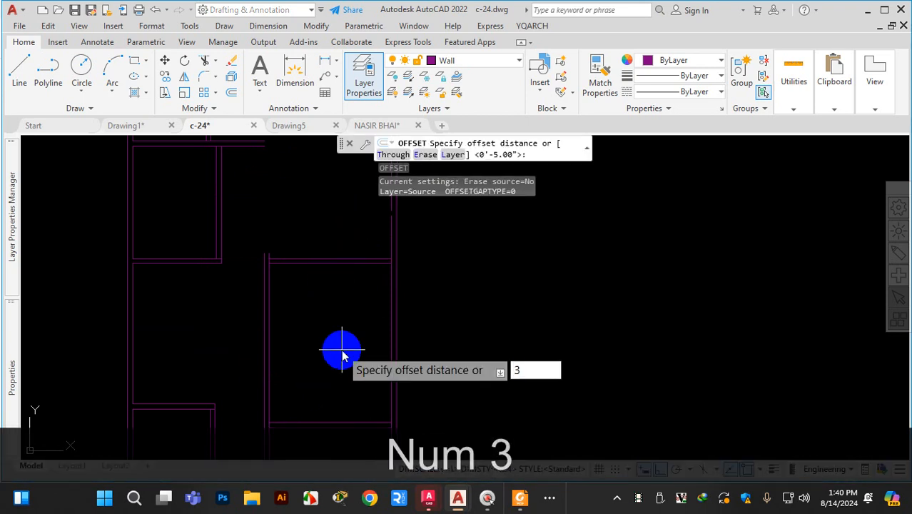
text(3'6)
key(Return)
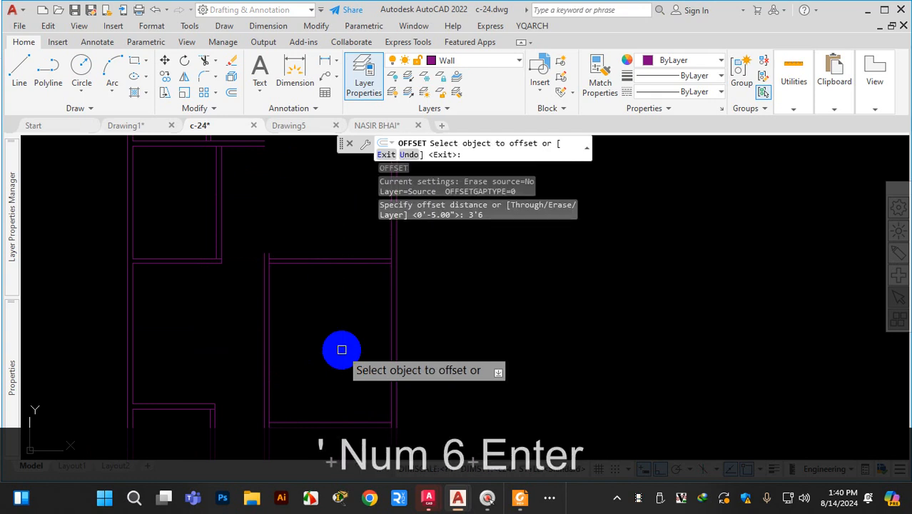
scroll(342, 371, down, 2)
scroll(341, 350, up, 4)
click(342, 363)
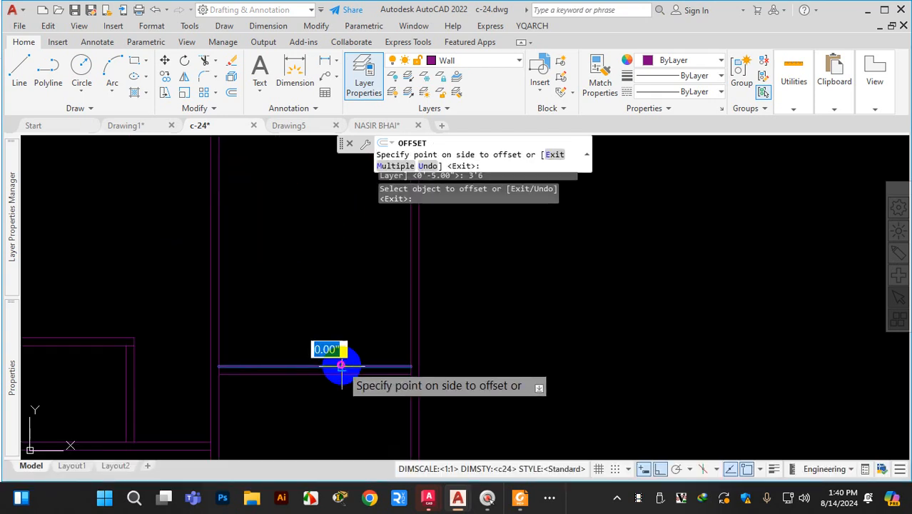
click(339, 322)
click(338, 300)
click(334, 266)
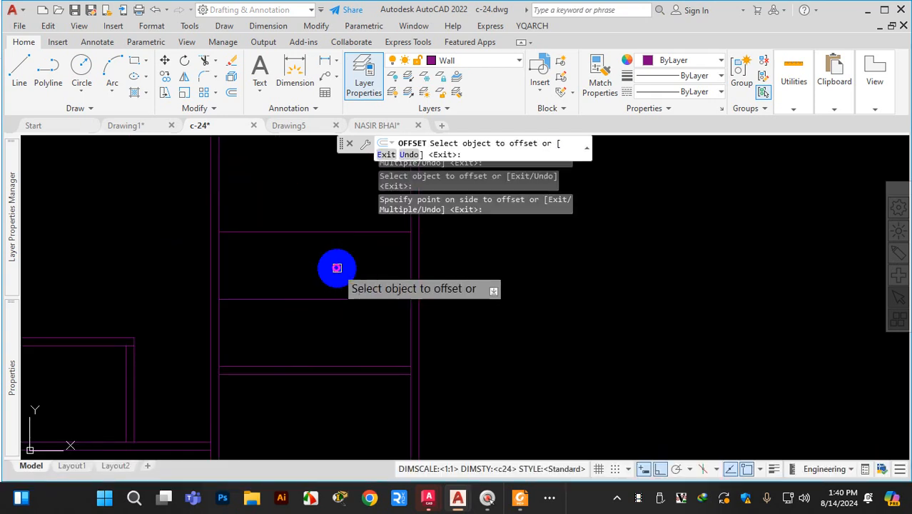
- Offset the first 3'6" line 5" upward to form the bath's upper wall
click(347, 300)
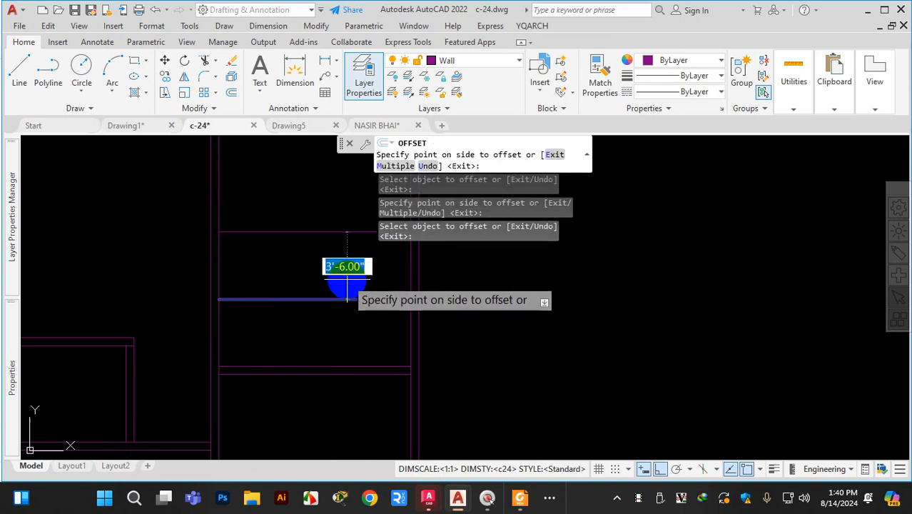
text(5)
key(Return)
- Offset the top line of the bath's upper wall 13' upward for the bedroom
scroll(350, 287, up, 2)
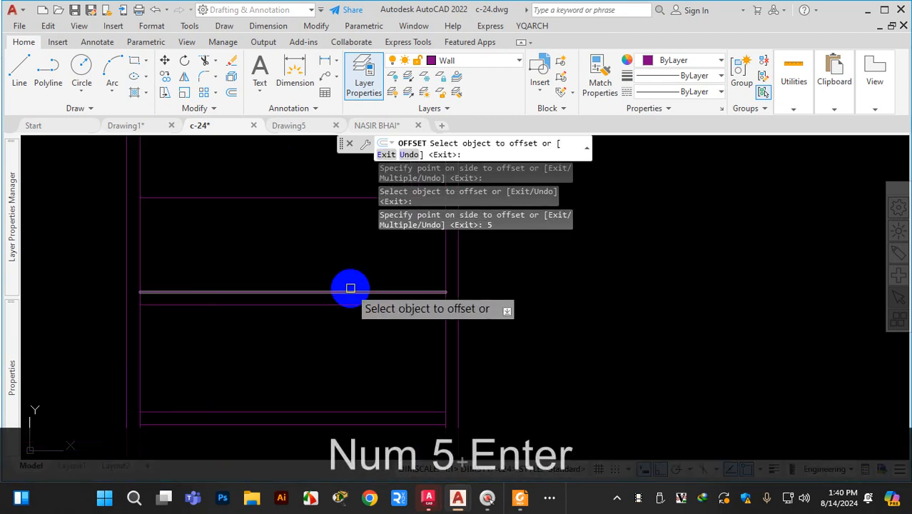
click(350, 290)
scroll(349, 282, down, 3)
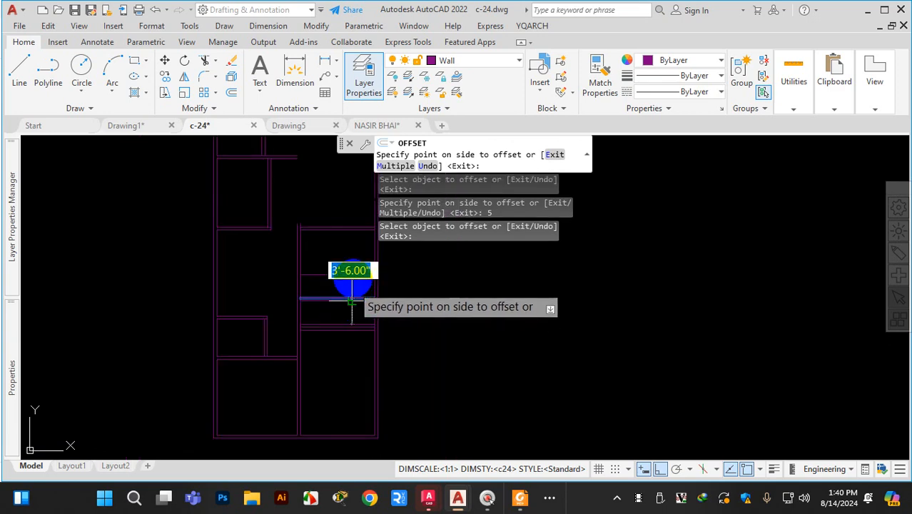
text(13')
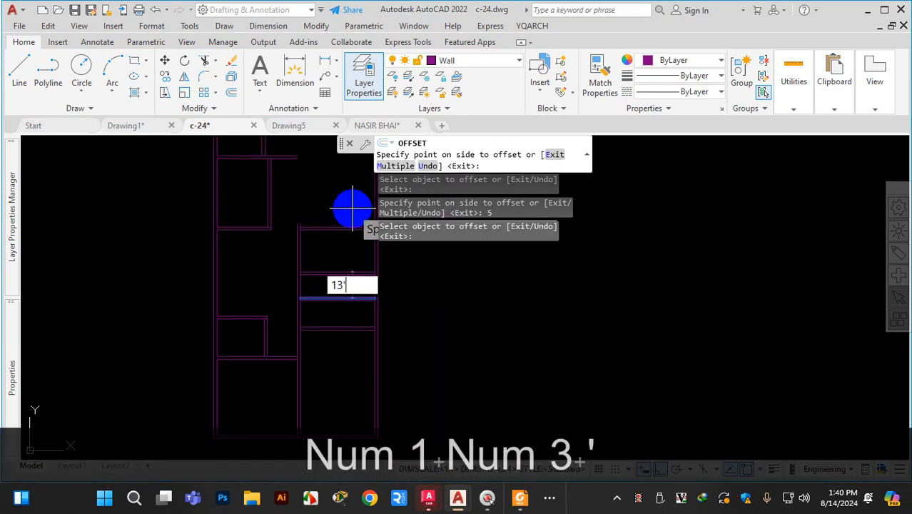
key(Return)
- Offset the new bedroom line 5" upward to complete the bedroom's upper wall, and leave the Offset command
scroll(351, 199, up, 2)
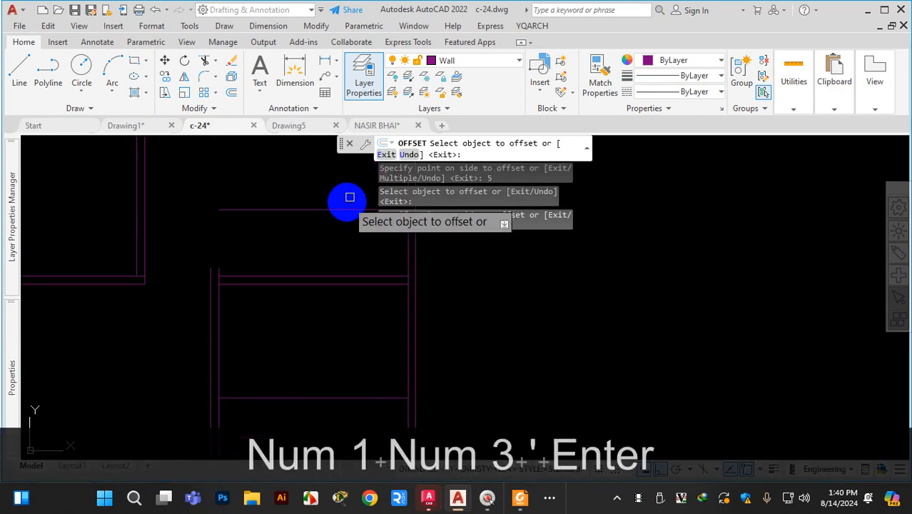
click(348, 204)
text(5)
key(Return)
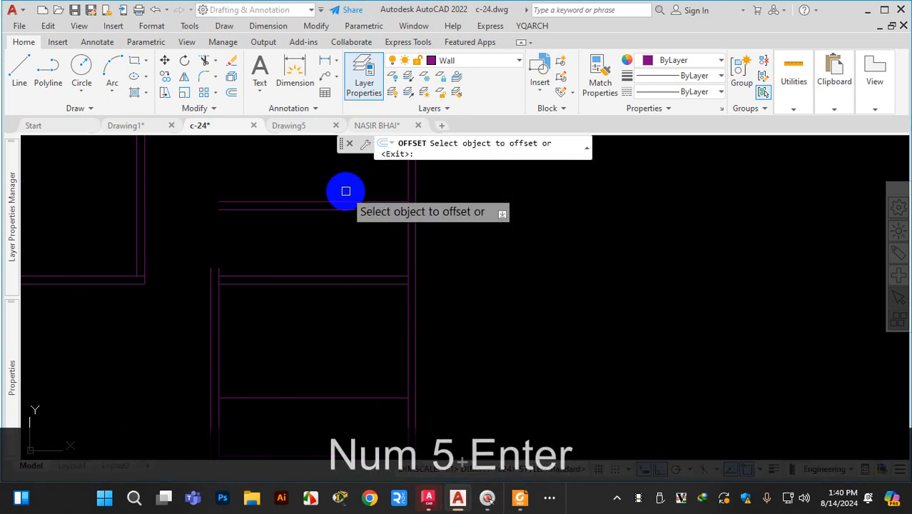
scroll(344, 237, down, 3)
key(Escape)
- Delete the surplus offset line and the two lines of the old upper wall inside the right-side bedroom
scroll(347, 245, up, 2)
click(347, 244)
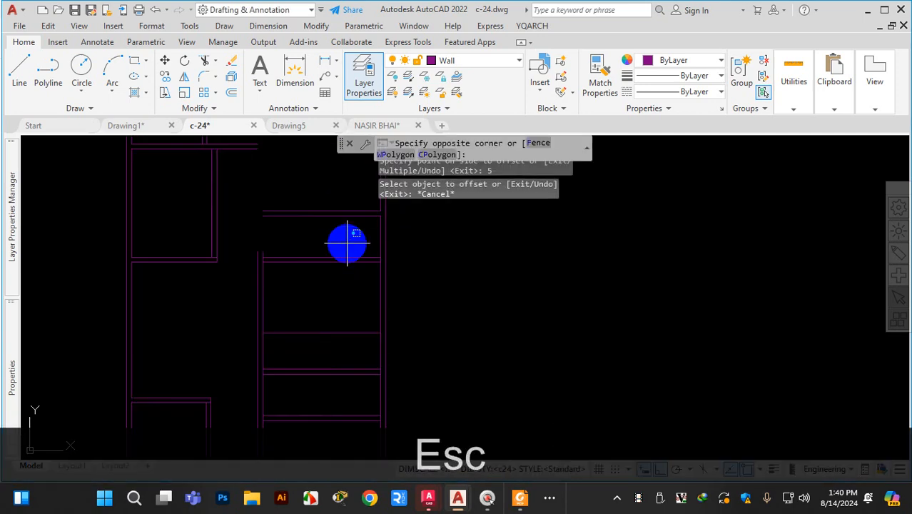
click(326, 347)
key(Delete)
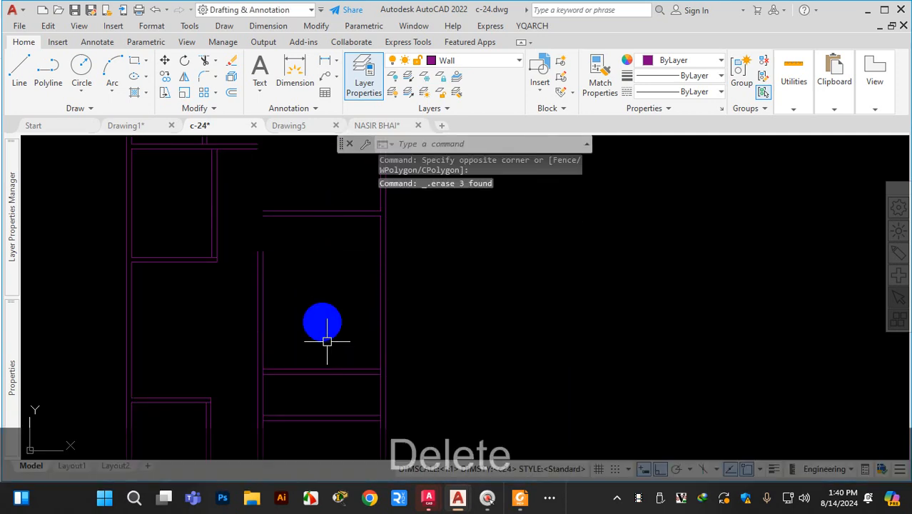
- Extend the bedroom-side line of the vertical partition up to the new upper wall, and leave the Extend command
scroll(322, 293, down, 2)
scroll(319, 297, up, 2)
scroll(319, 297, up, 2)
text(e)
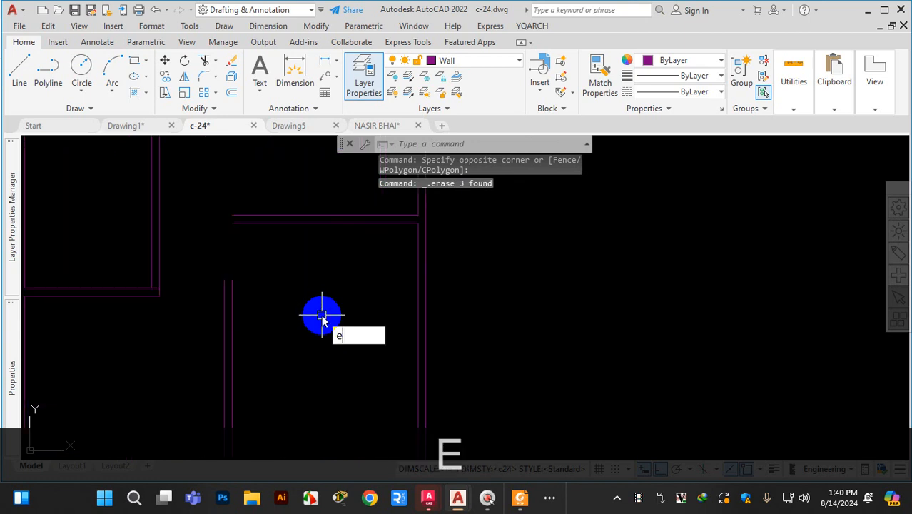
text(x)
key(space)
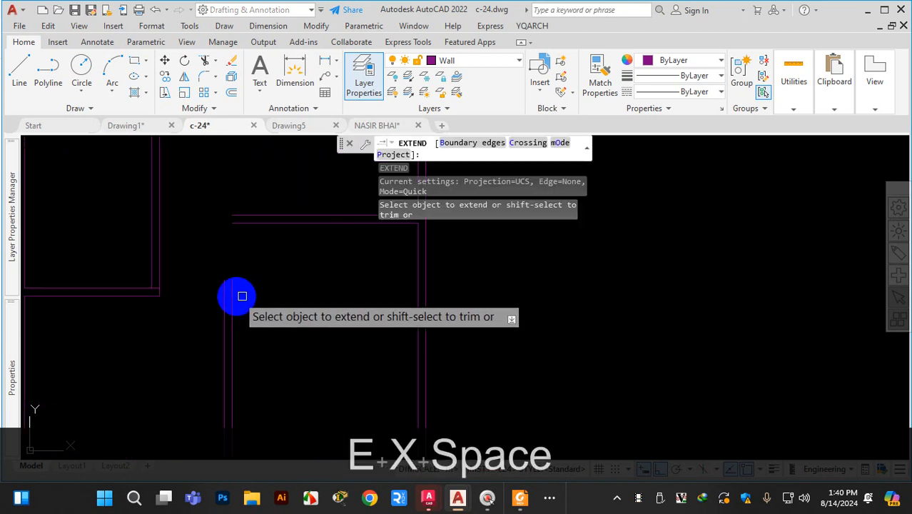
click(233, 296)
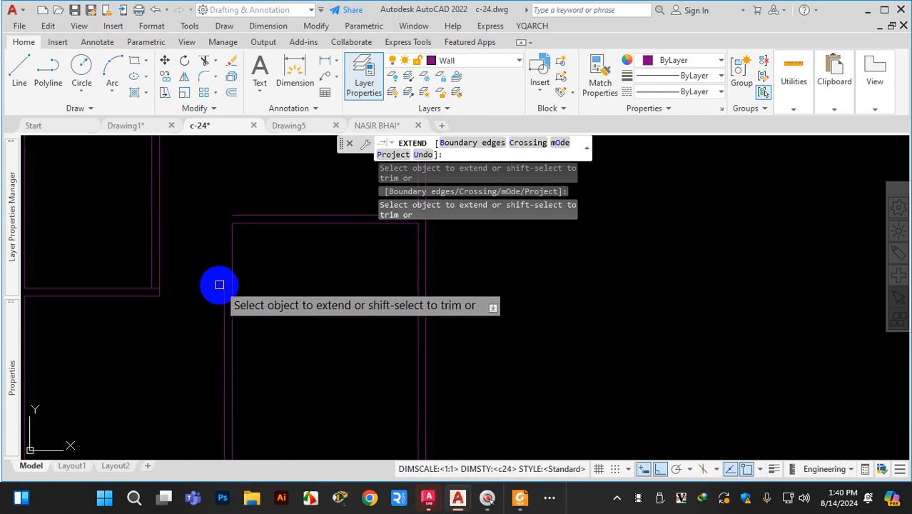
scroll(225, 253, down, 4)
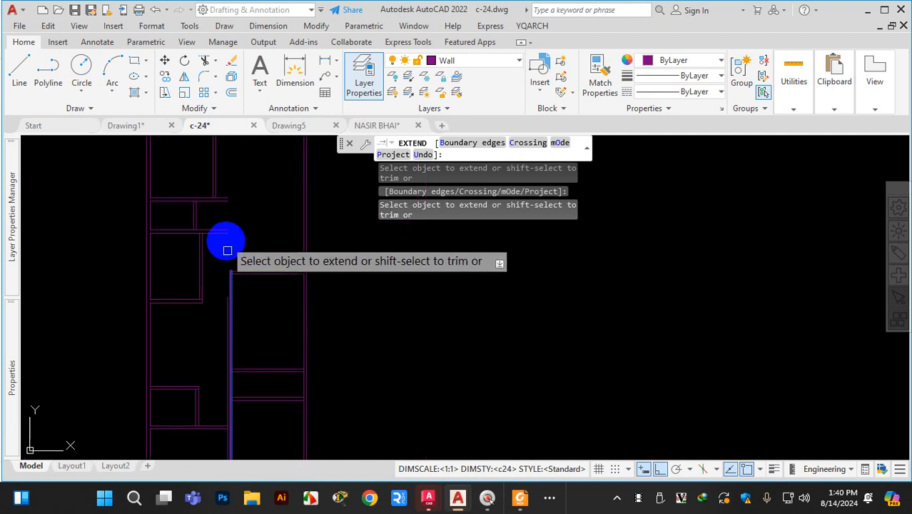
scroll(228, 236, up, 4)
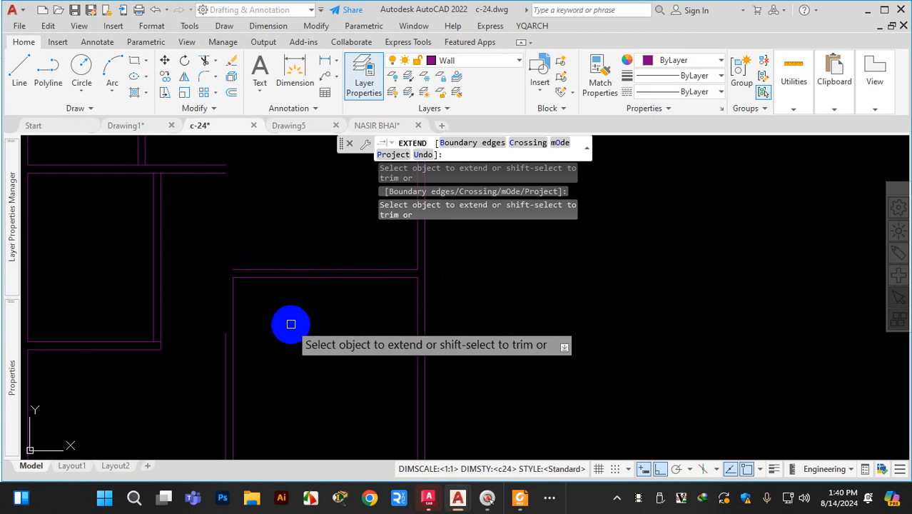
key(ctrl+1)
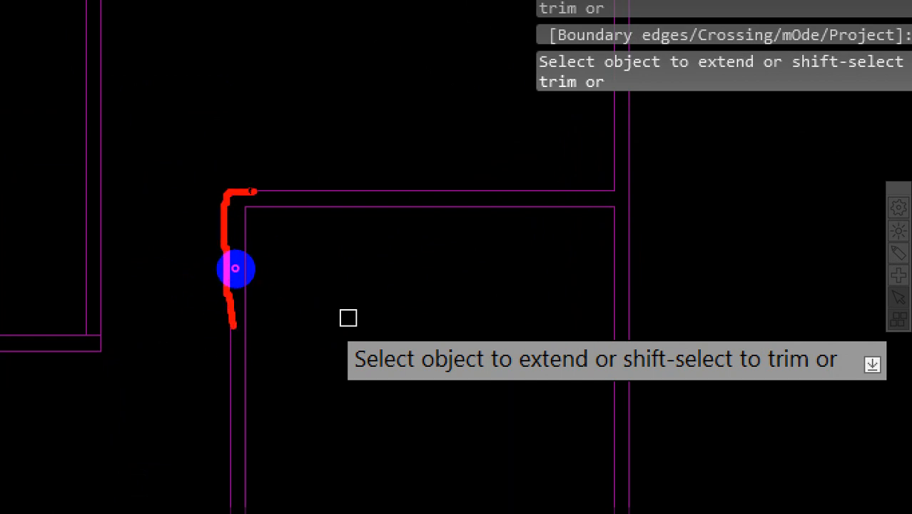
key(Escape)
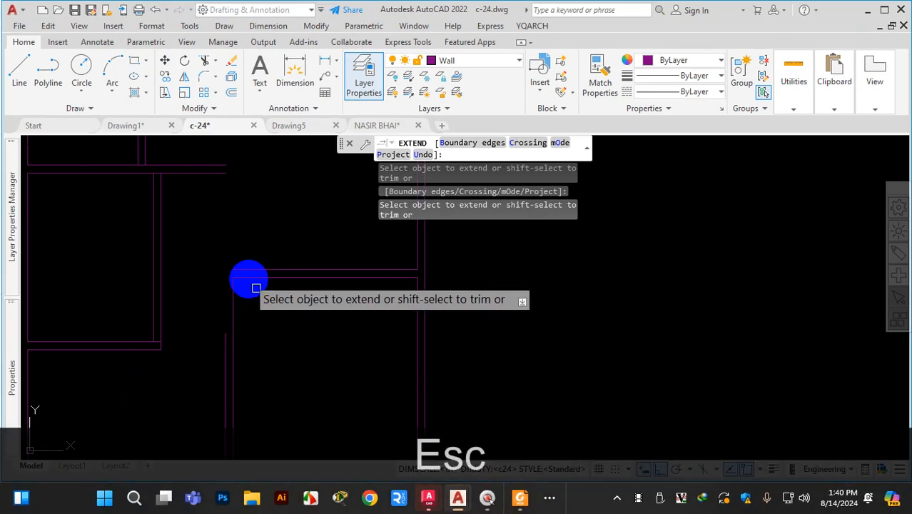
scroll(246, 279, up, 4)
scroll(271, 318, down, 4)
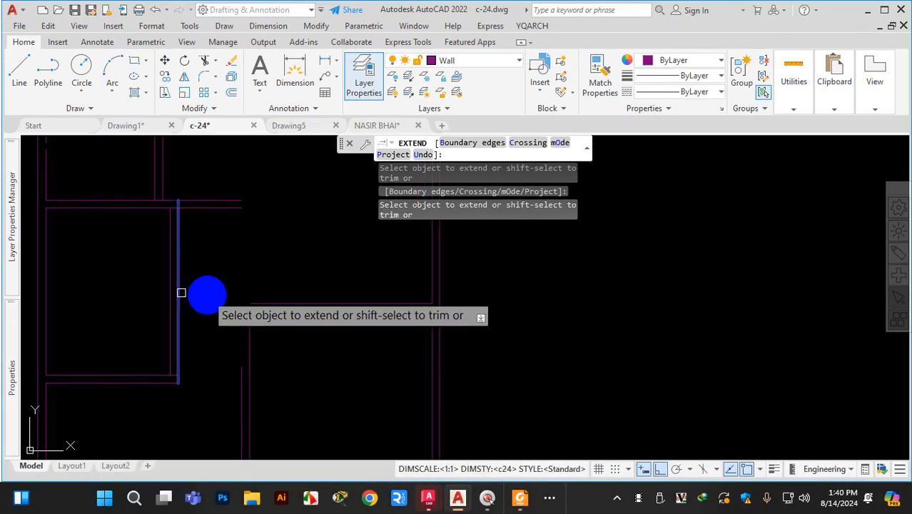
key(Escape)
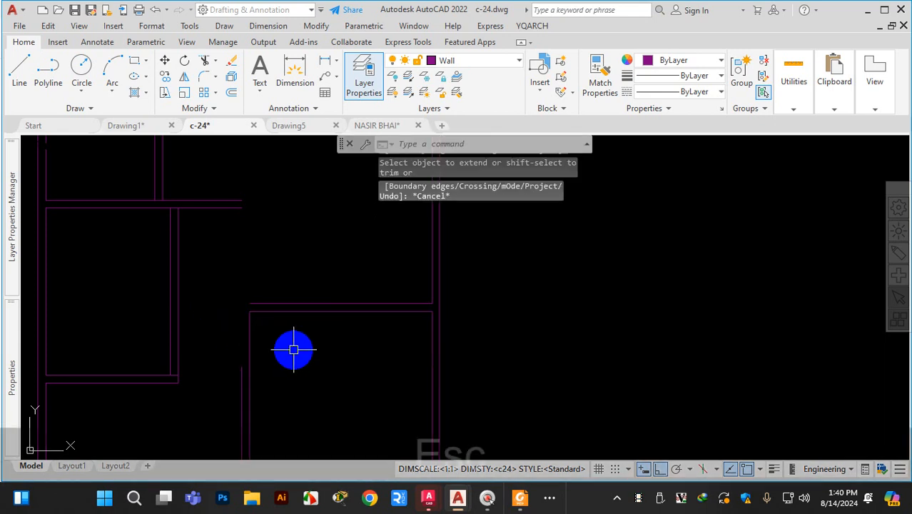
- Fillet the bedroom upper wall's outer line with the partition's outer line at zero radius to close the corner
scroll(251, 388, up, 2)
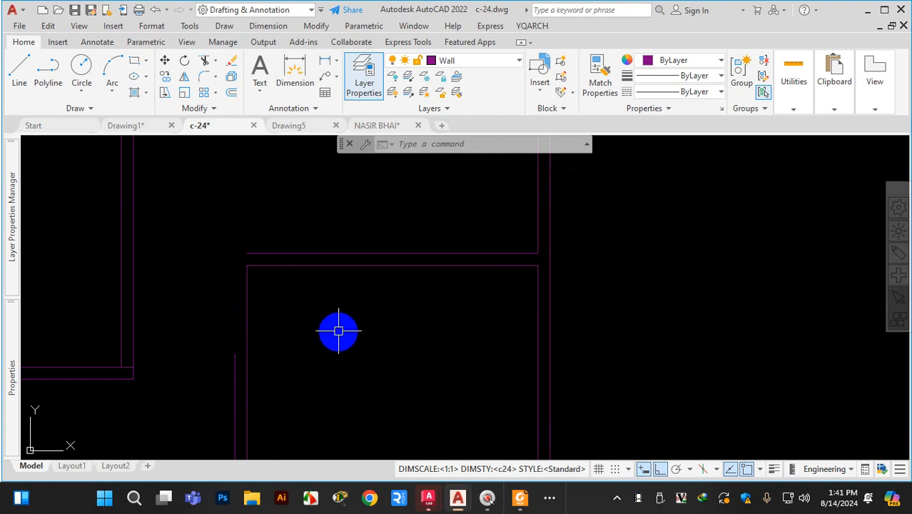
text(f)
key(space)
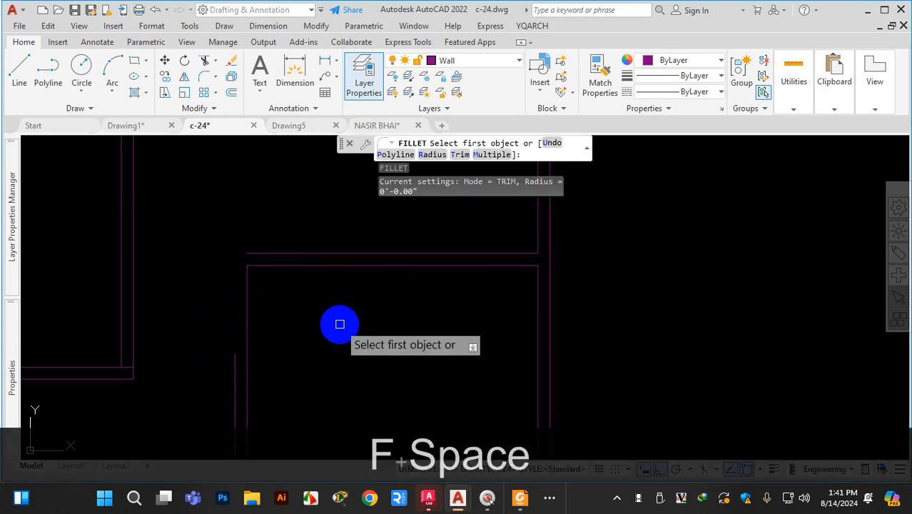
click(294, 253)
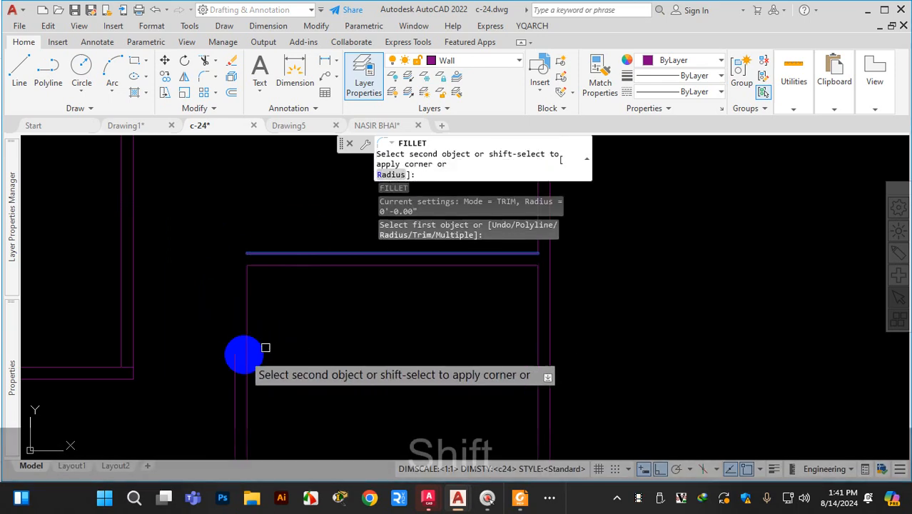
shift+click(233, 360)
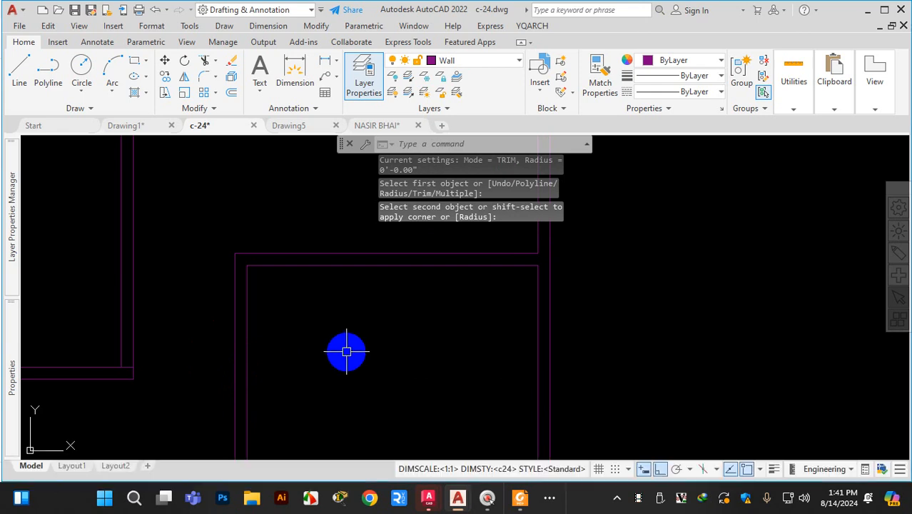
scroll(347, 346, down, 6)
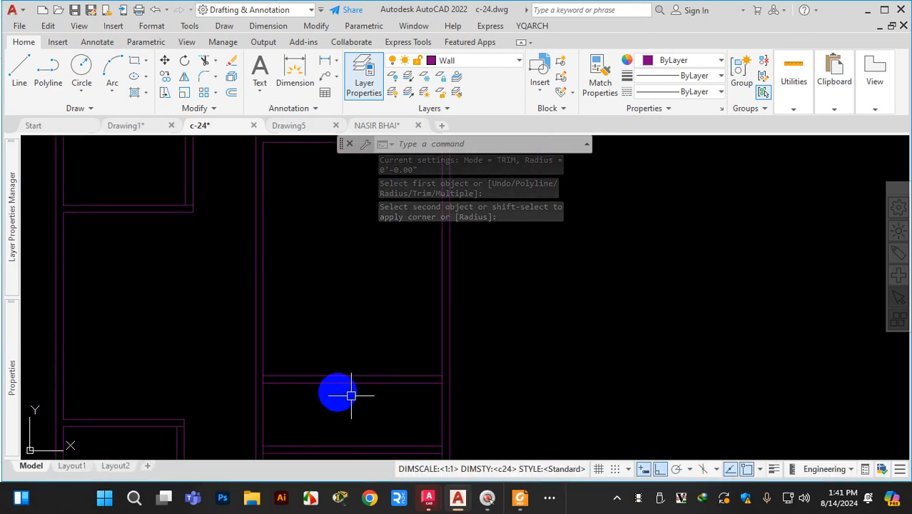
scroll(325, 328, up, 5)
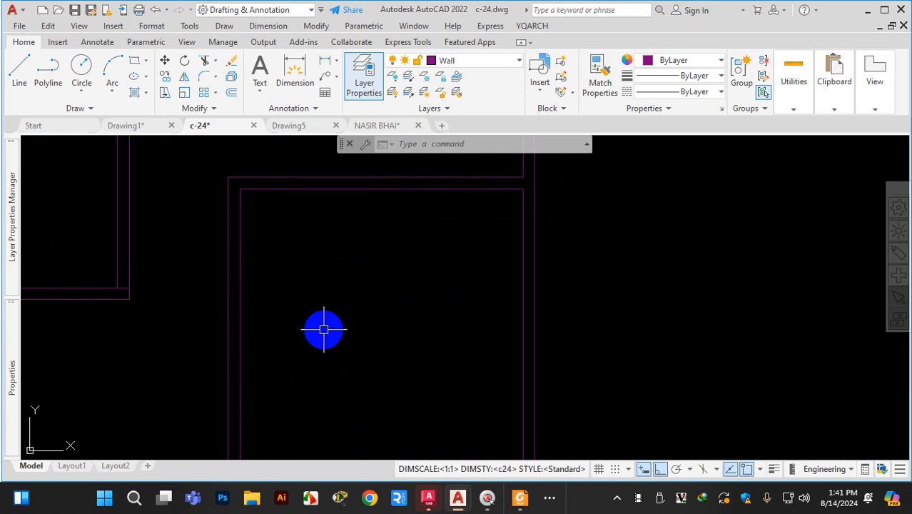
scroll(328, 329, down, 6)
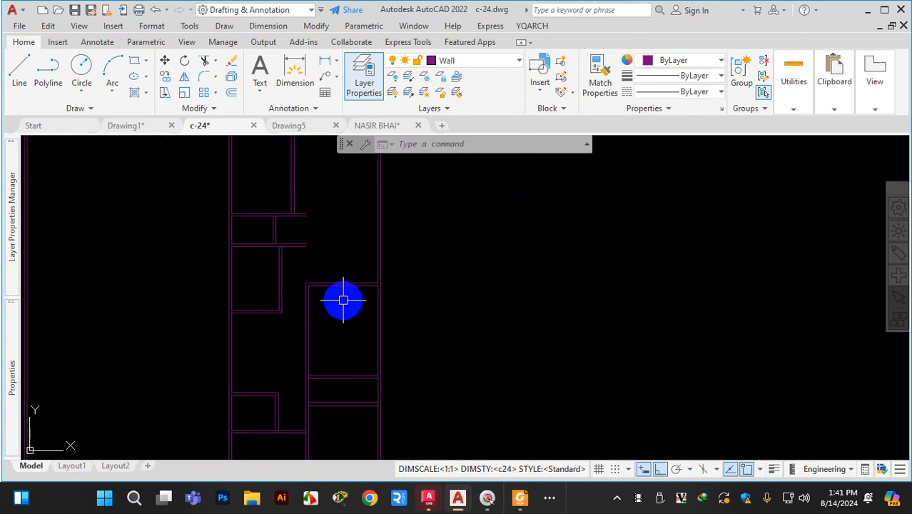
- Undo the corner fillet, the partition extension, the line deletion and the latest bath and bedroom wall offsets
key(ctrl+z)
key(ctrl+z)
key(ctrl+z)
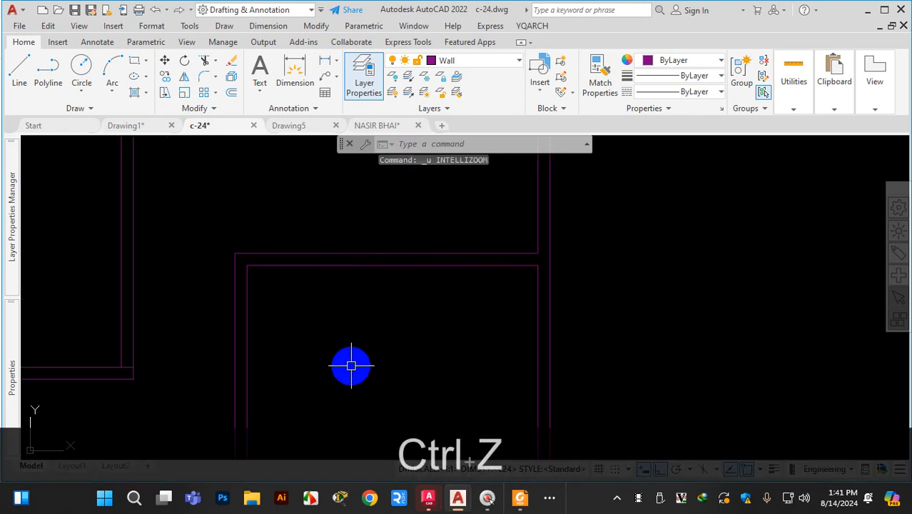
key(ctrl+z)
key(ctrl+z)
key(ctrl+z)
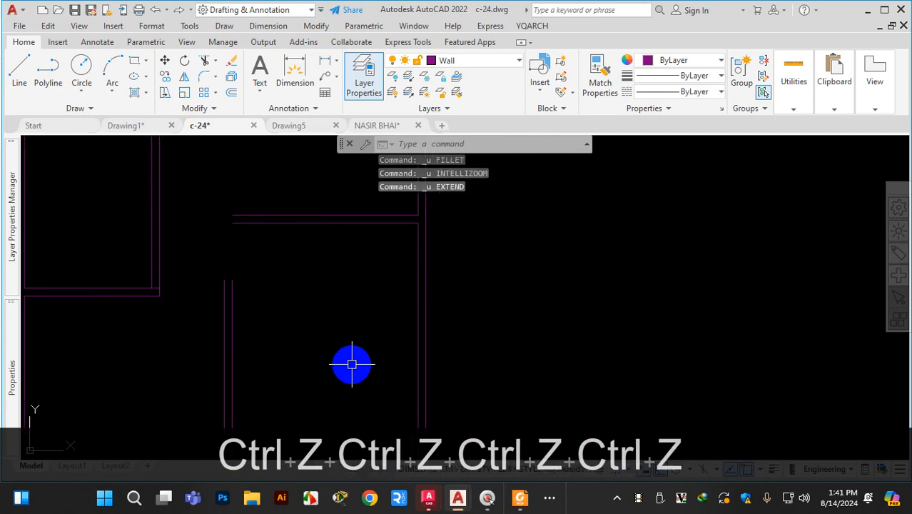
key(ctrl+z)
key(ctrl+z)
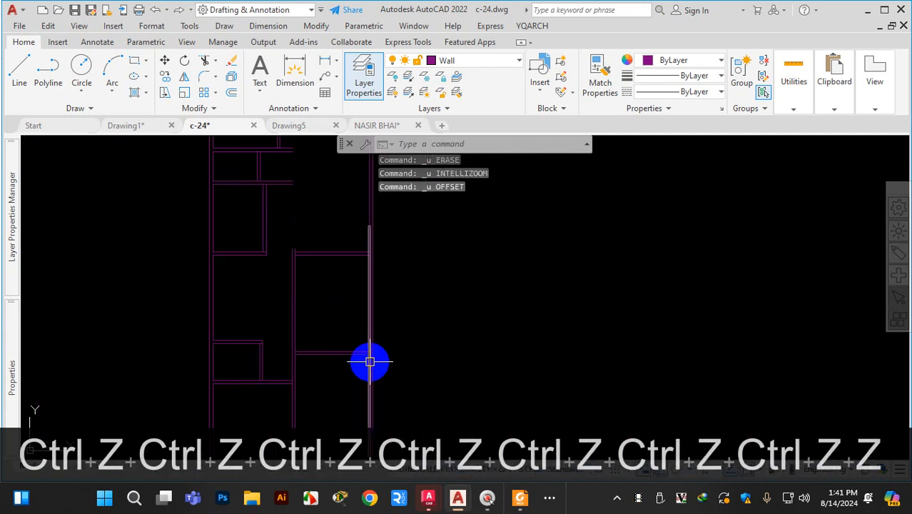
key(ctrl+z)
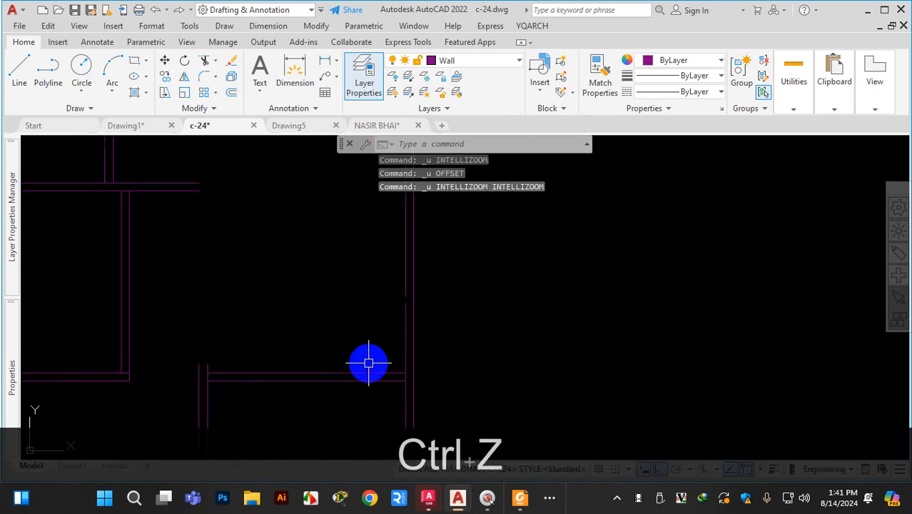
scroll(364, 363, down, 8)
scroll(361, 406, up, 4)
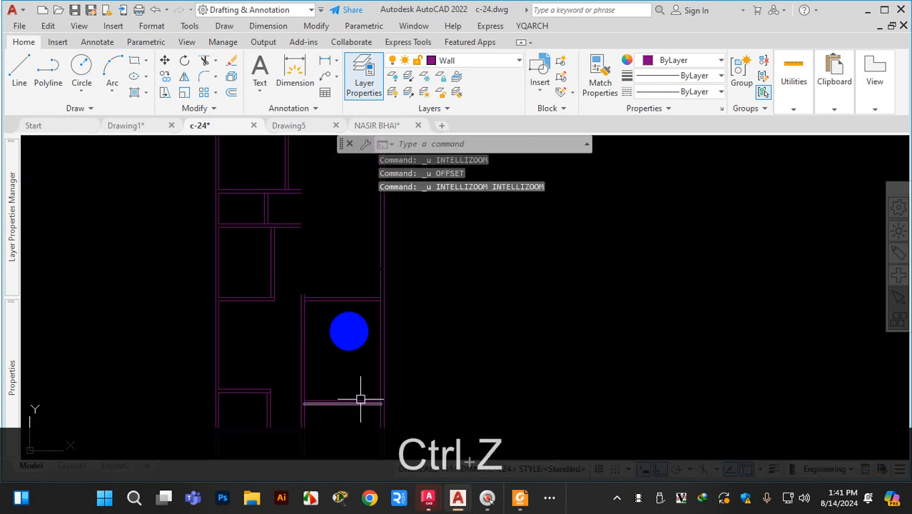
scroll(328, 294, down, 4)
scroll(338, 346, up, 6)
scroll(309, 326, down, 4)
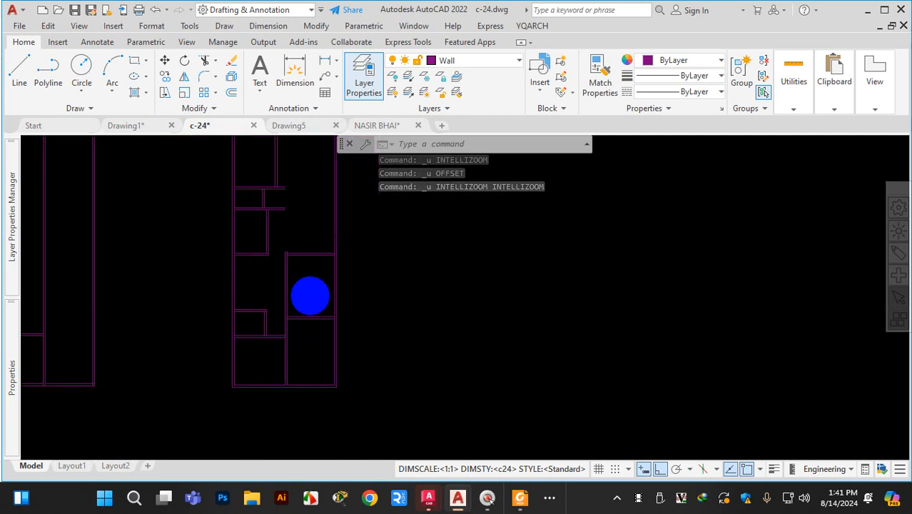
scroll(310, 296, up, 4)
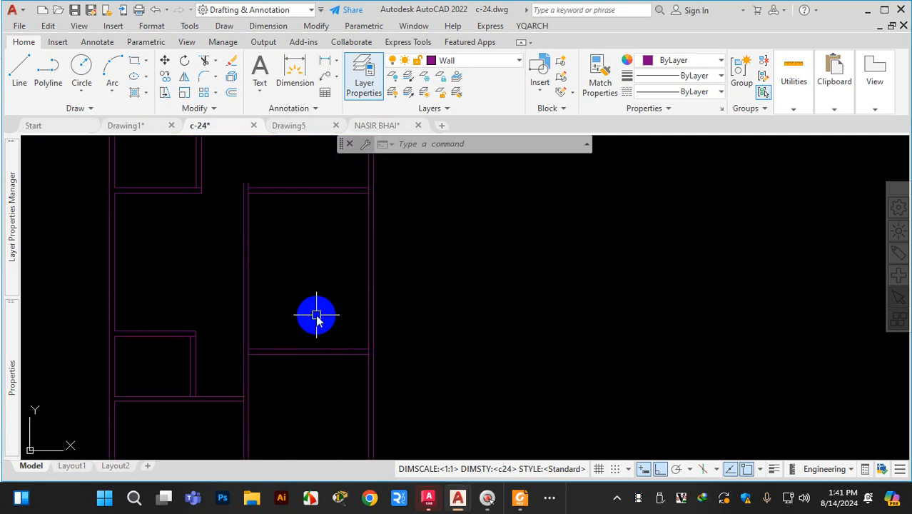
- Offset the upper line of the lower-right room's top wall 3'6" upward to set the bath depth
text(o)
key(Return)
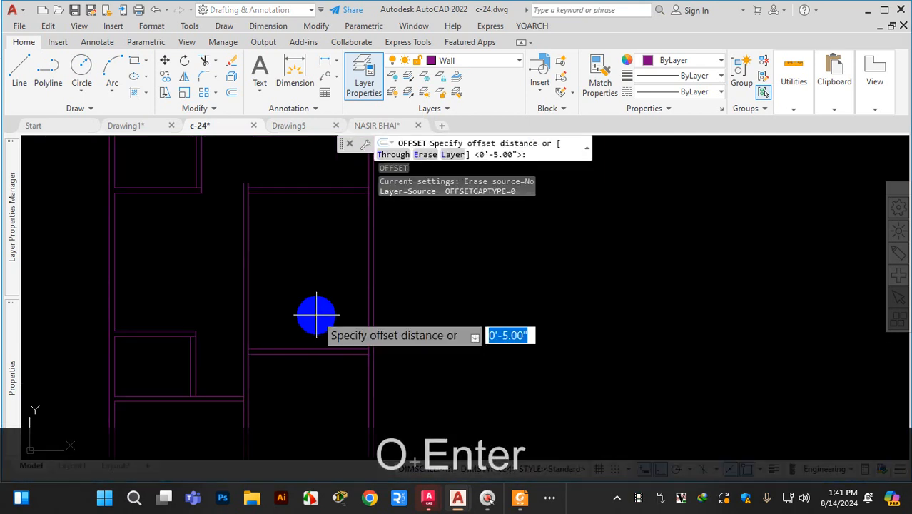
text(3'6)
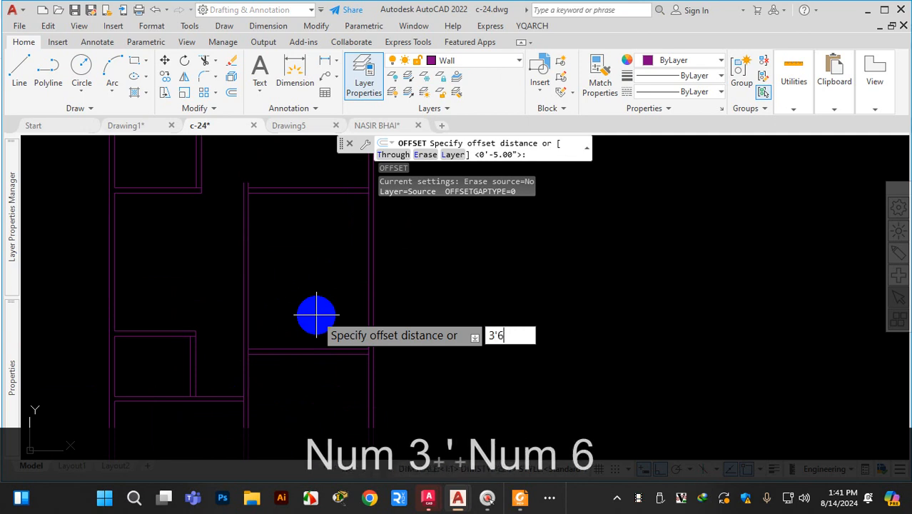
key(Delete)
key(Return)
scroll(326, 346, up, 2)
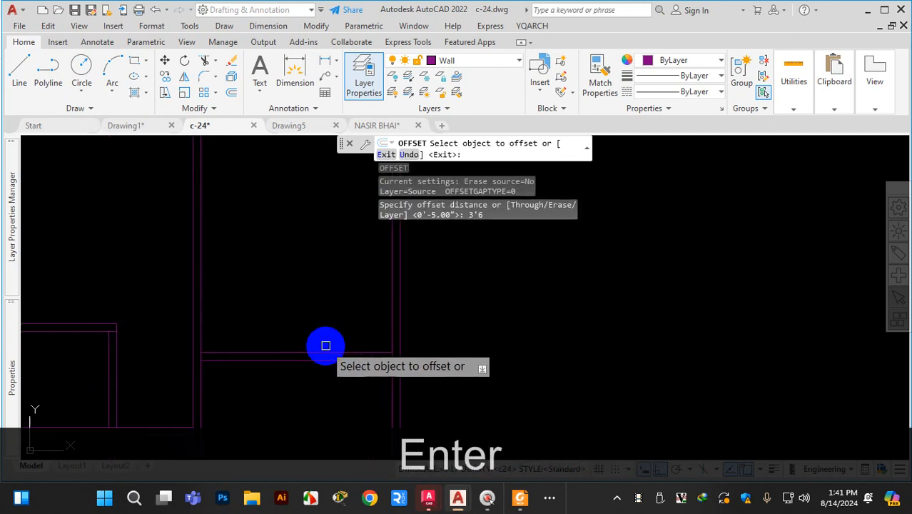
click(327, 351)
click(327, 306)
- Offset the new bath line 5" upward to form the wall between bath and bedroom, and leave the Offset command
click(328, 285)
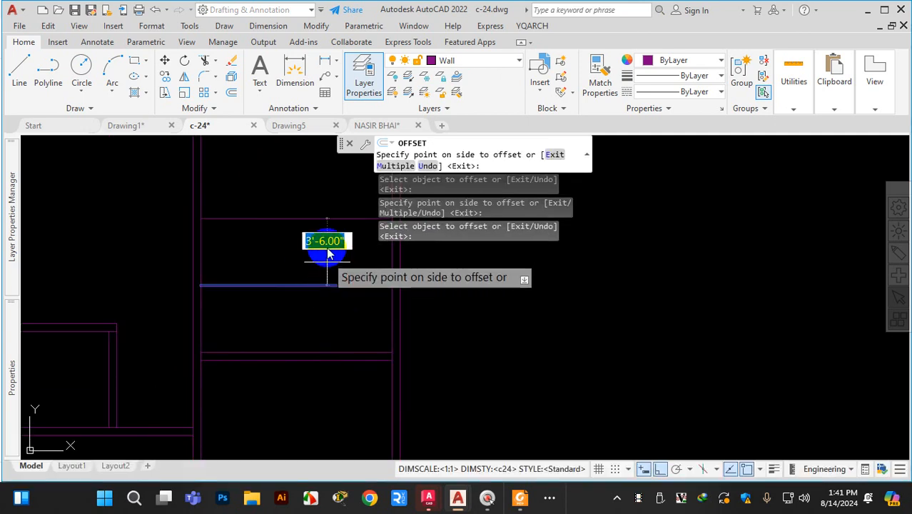
text(5)
key(Return)
scroll(327, 249, down, 2)
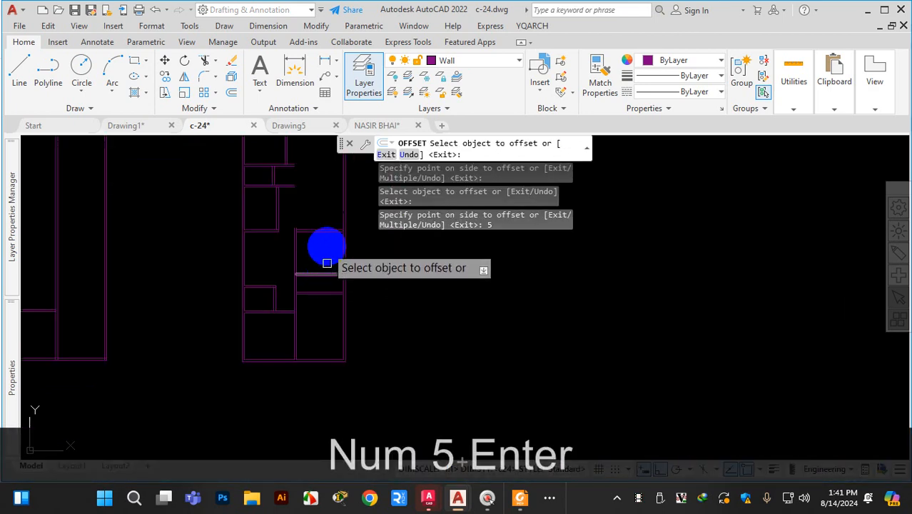
scroll(328, 250, up, 1)
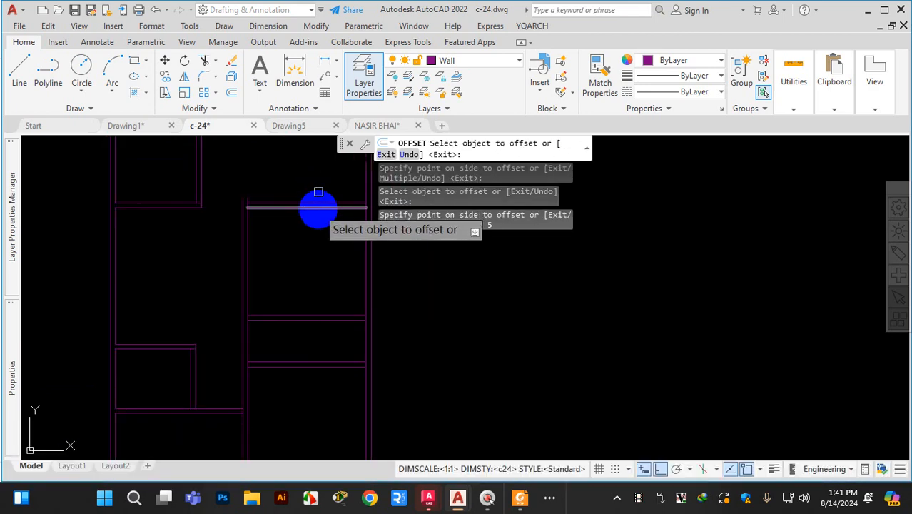
key(Escape)
scroll(321, 212, up, 3)
click(320, 229)
click(302, 315)
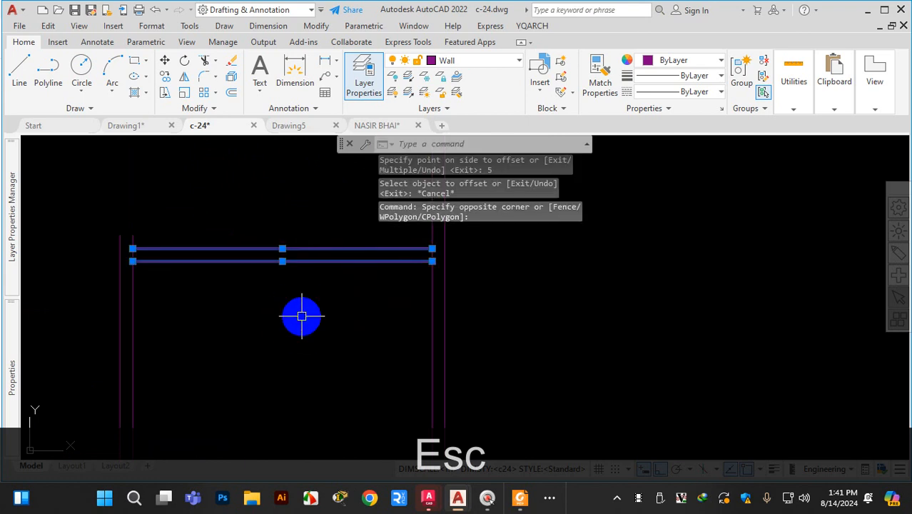
scroll(255, 205, down, 4)
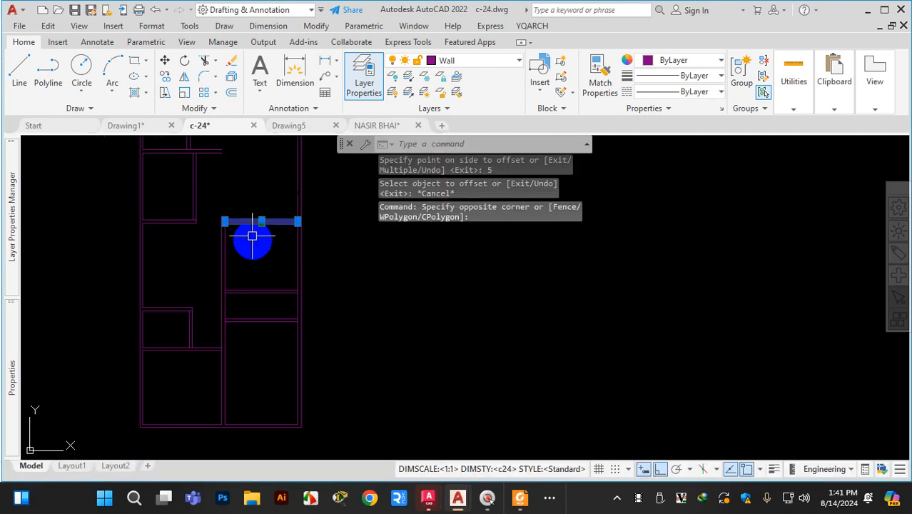
scroll(266, 199, up, 3)
key(Escape)
- Move the two lines of the right-side bedroom's upper wall 3'11" straight up
text(m)
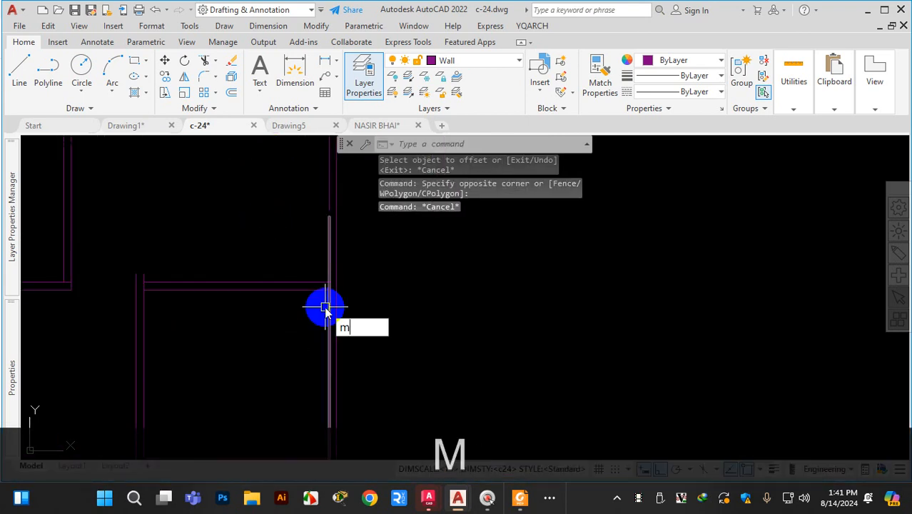
key(space)
click(282, 259)
click(221, 327)
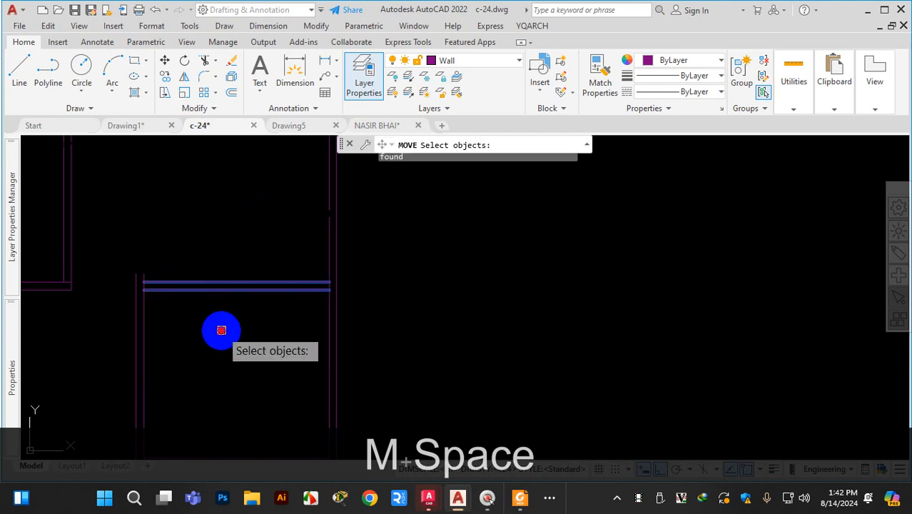
key(space)
scroll(337, 277, up, 5)
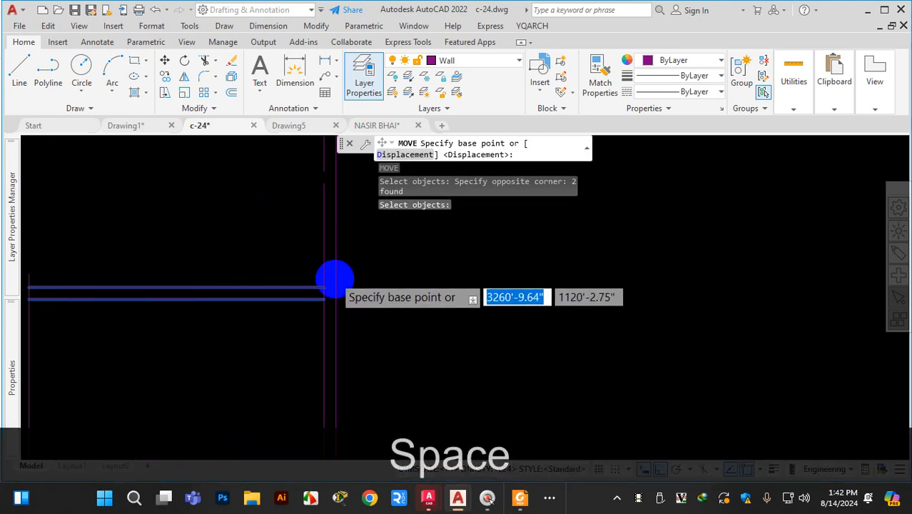
click(318, 313)
scroll(311, 307, down, 2)
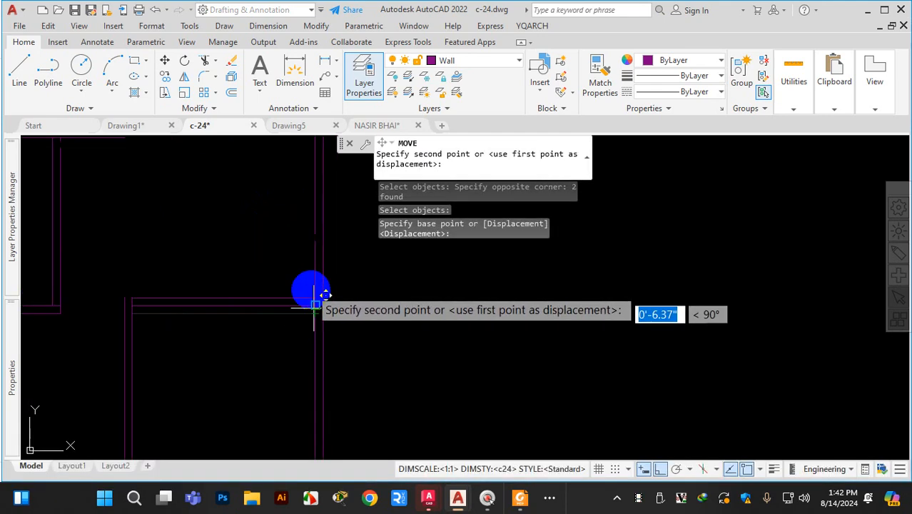
scroll(301, 221, up, 2)
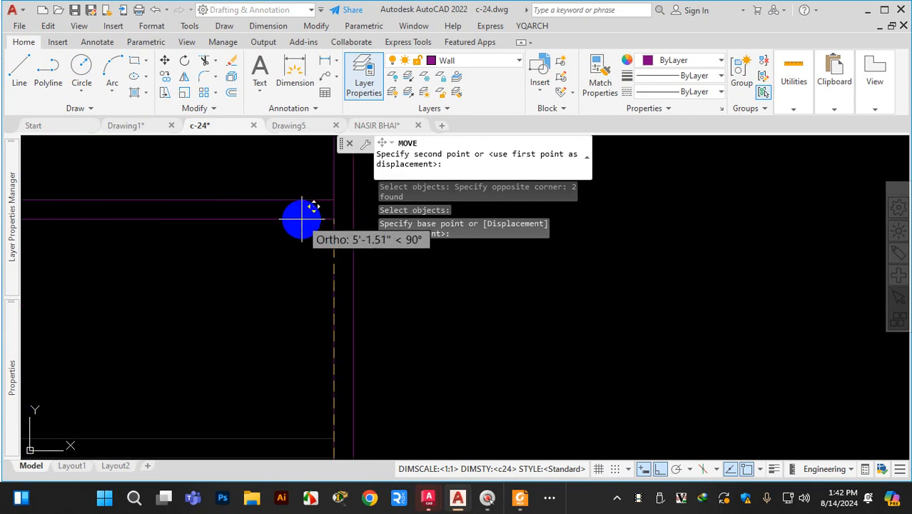
scroll(302, 220, down, 3)
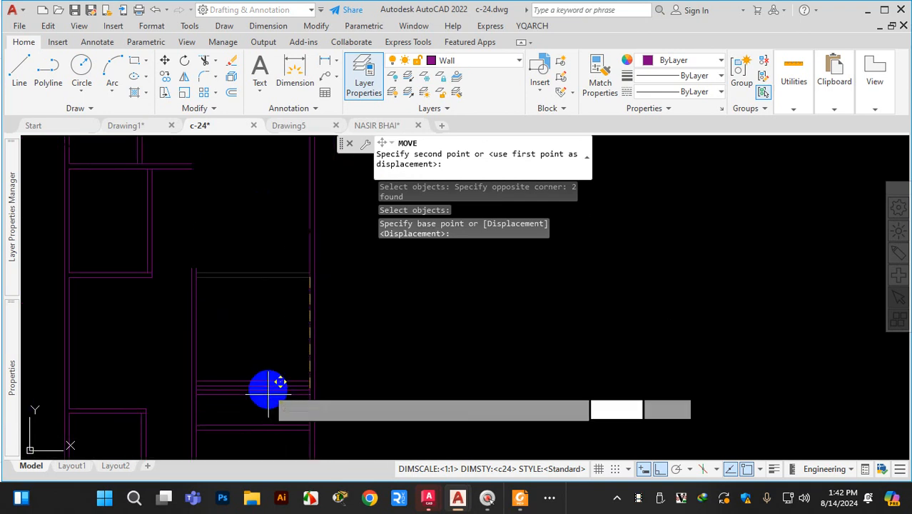
scroll(275, 304, down, 2)
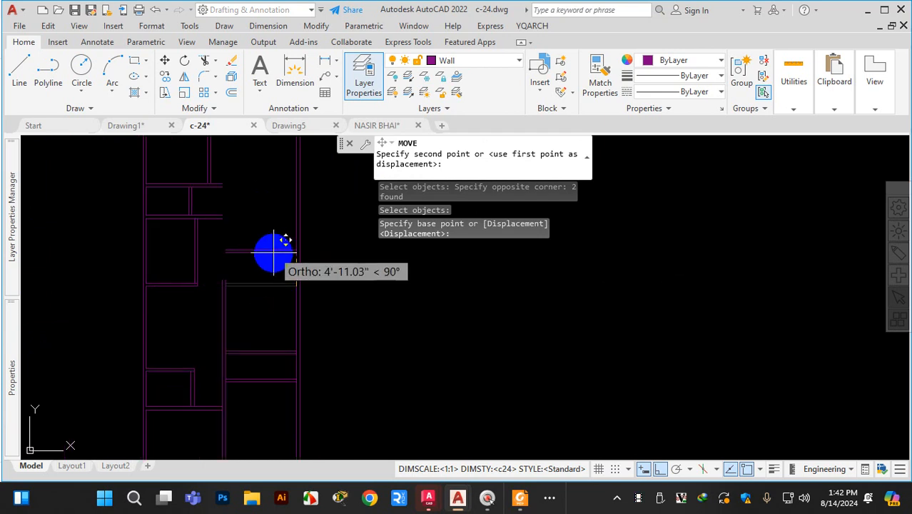
text(3'11)
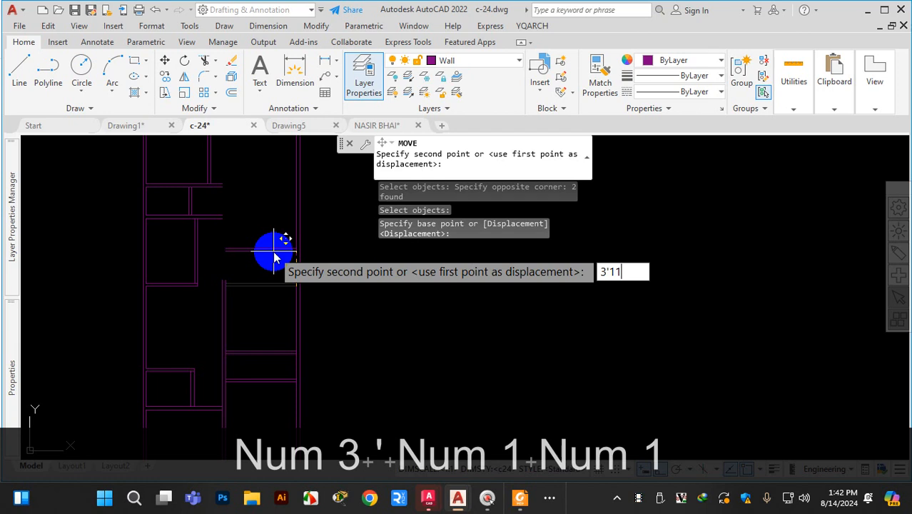
key(Return)
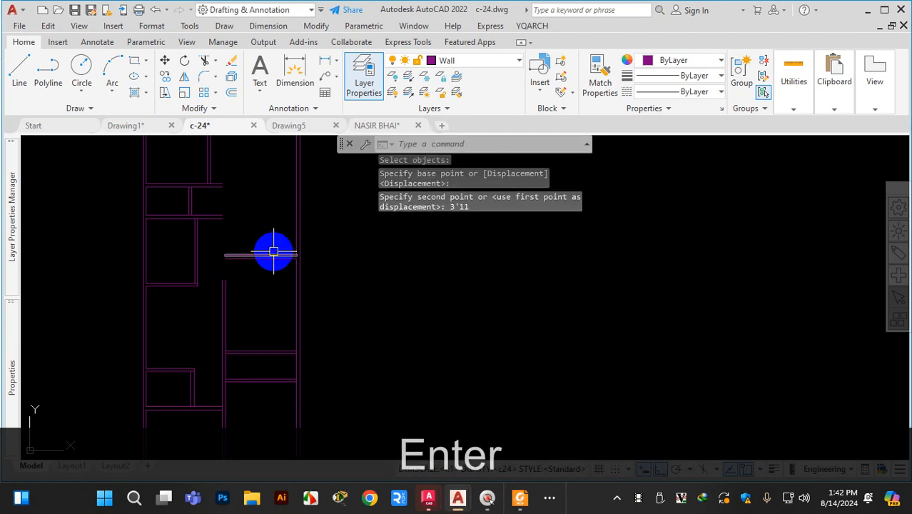
- Fillet the bedroom upper wall's inner and outer lines with the matching partition lines at zero radius to close the corner
scroll(349, 257, up, 2)
scroll(351, 259, down, 2)
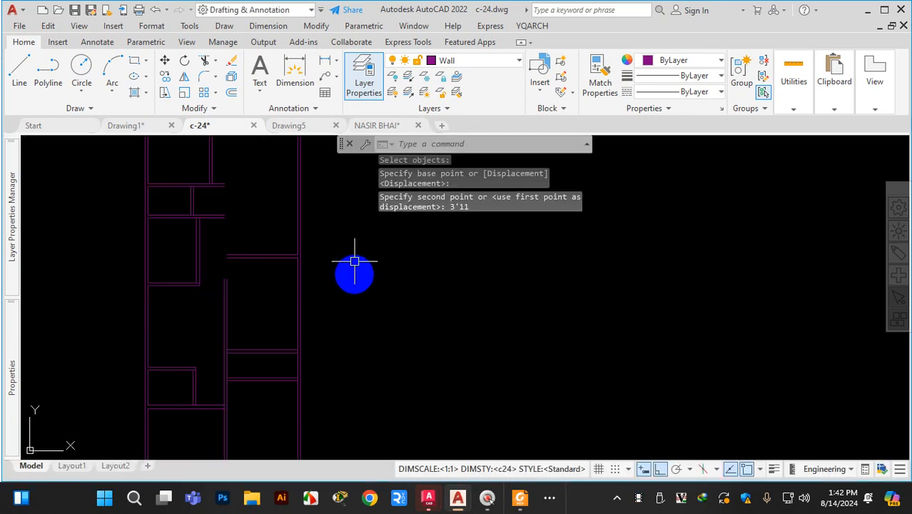
scroll(230, 267, up, 3)
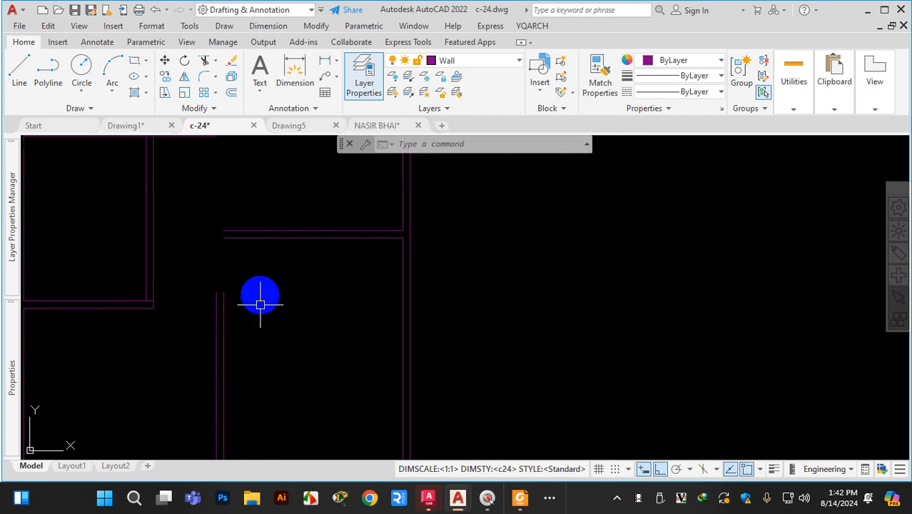
scroll(259, 300, up, 2)
text(f)
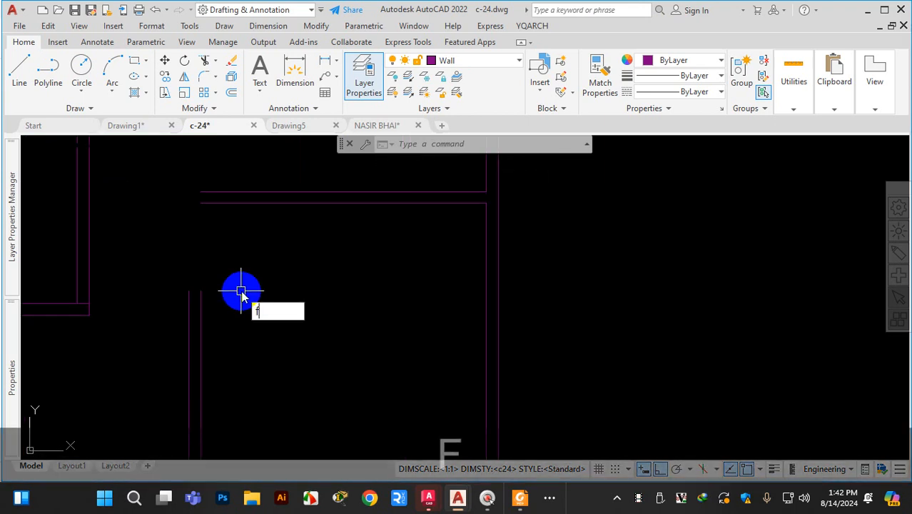
key(space)
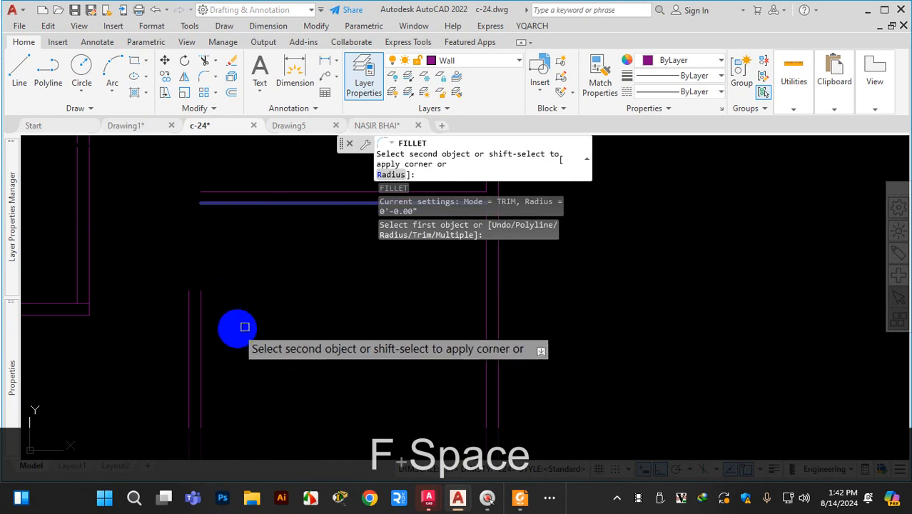
shift+click(203, 303)
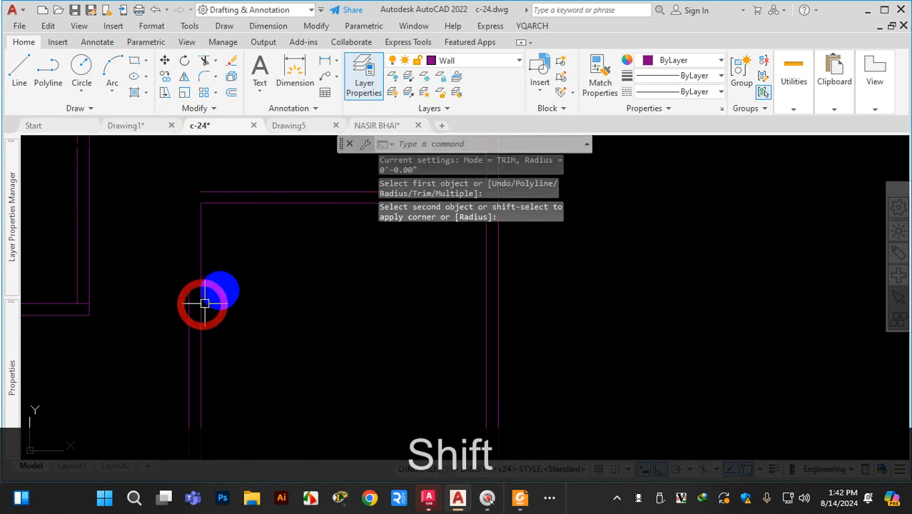
key(space)
click(248, 191)
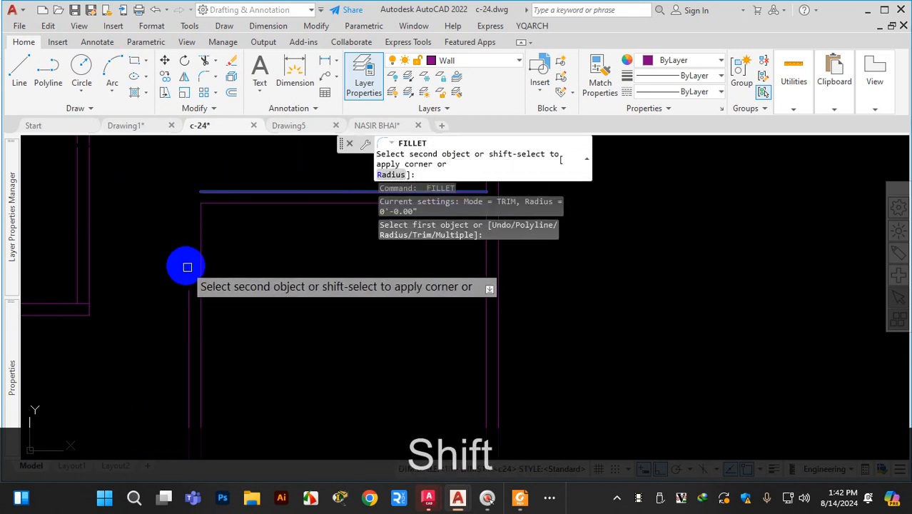
shift+click(188, 298)
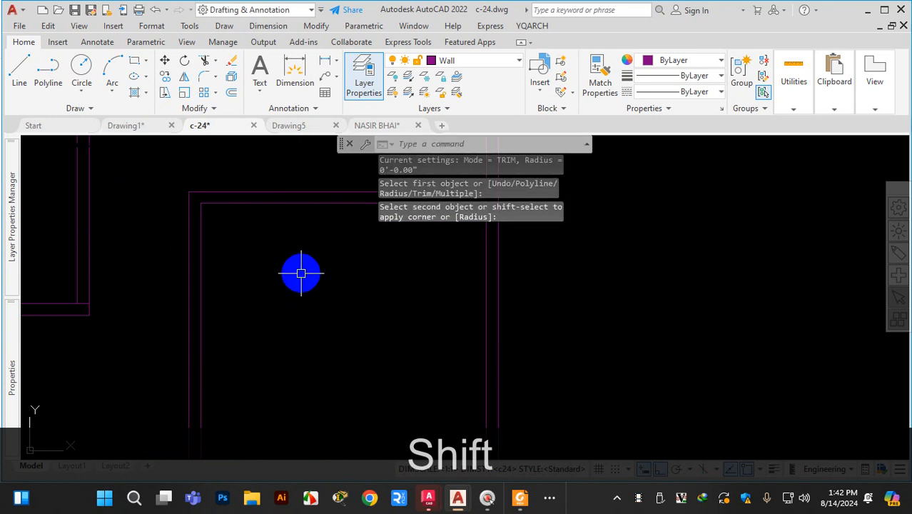
scroll(249, 248, down, 3)
scroll(267, 327, down, 1)
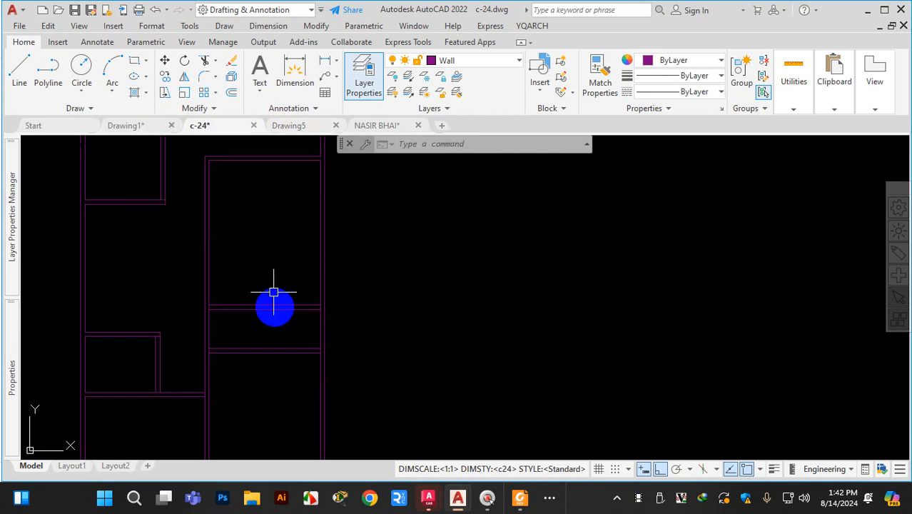
scroll(274, 296, down, 4)
scroll(274, 296, up, 4)
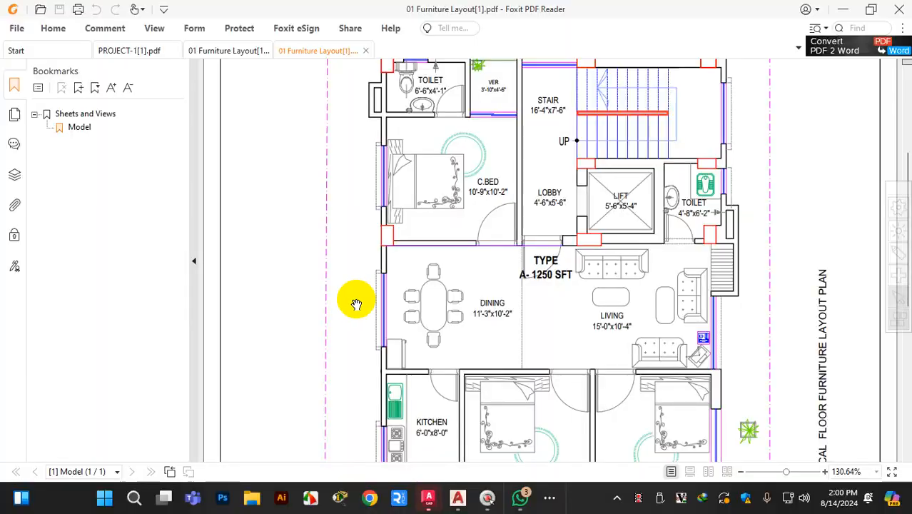
- Switch to the 01 Furniture Layout PDF in Foxit PDF Reader and look over the rooms of the typical floor plan
scroll(378, 321, down, 4)
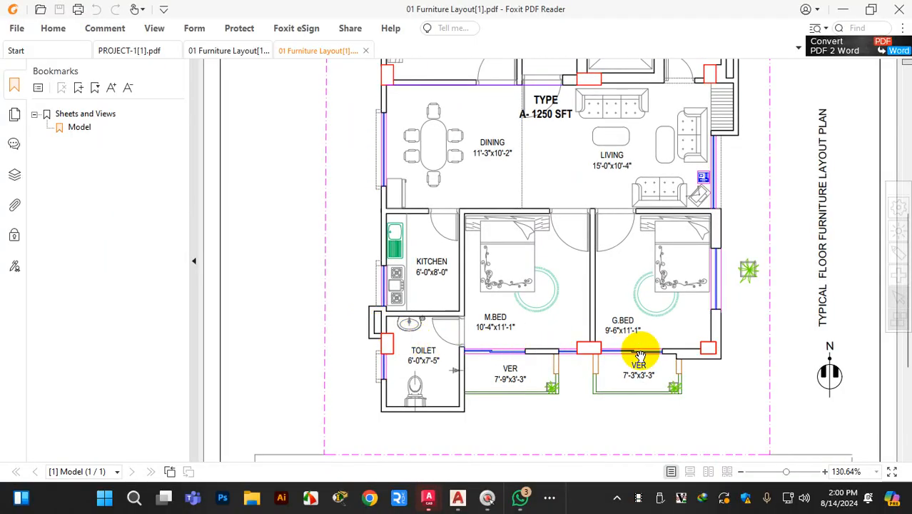
scroll(635, 371, up, 3)
scroll(635, 329, up, 4)
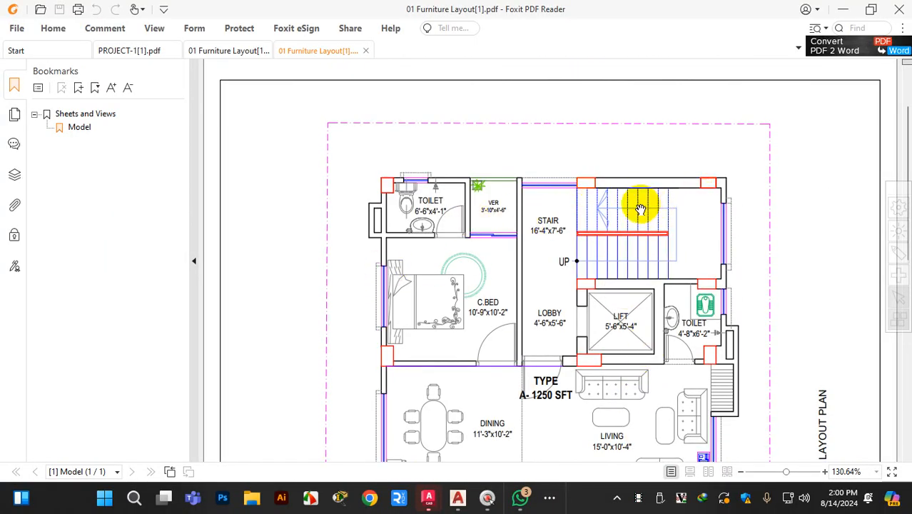
scroll(557, 187, down, 1)
scroll(558, 189, down, 1)
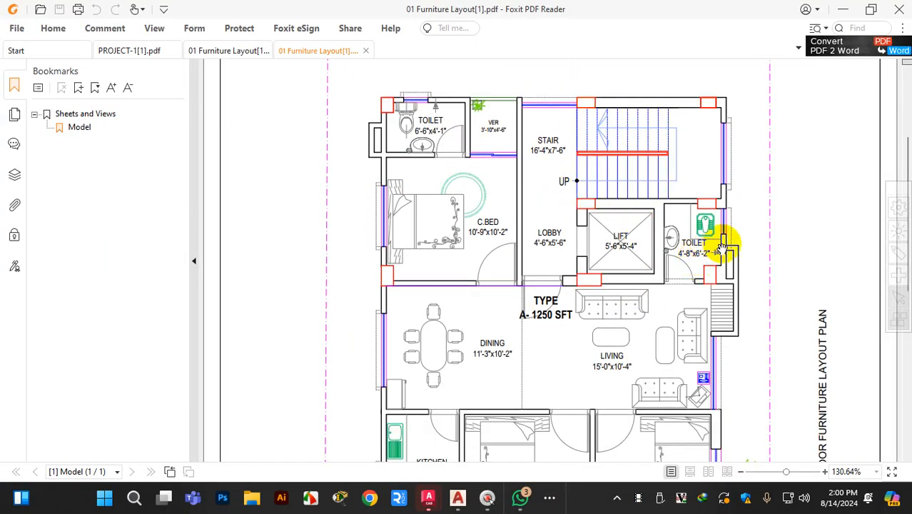
- Zoom in on the furniture layout and trace the stair's upper wall and the walls around the lift and lobby in temporary red ink
key(ctrl+1)
click(695, 83)
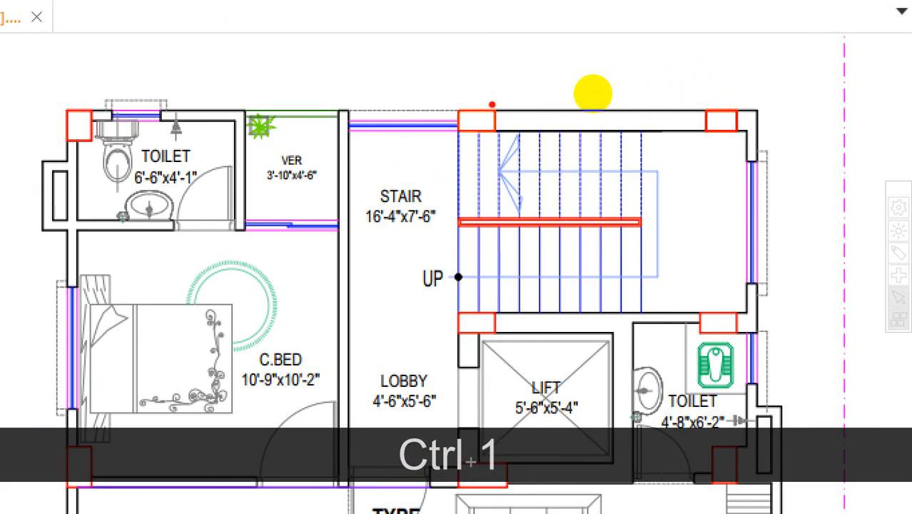
shift+drag(504, 107, 707, 106)
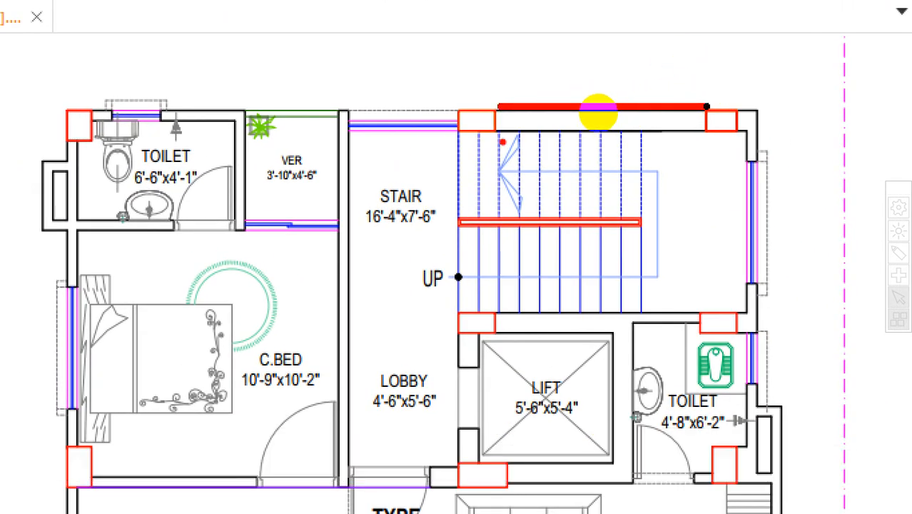
mouse_move(346, 129)
shift+mouse_down()
mouse_move(706, 128)
mouse_move(509, 108)
mouse_move(384, 111)
shift+mouse_up()
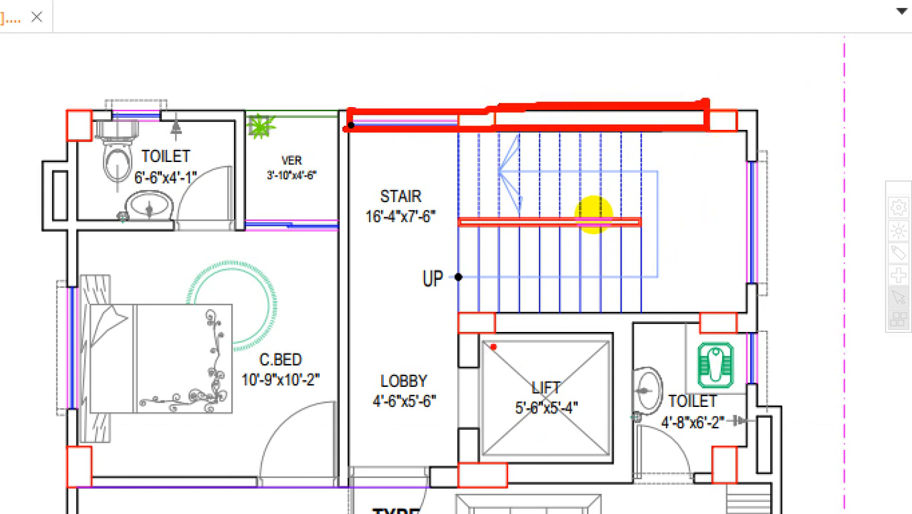
drag(496, 333, 582, 338)
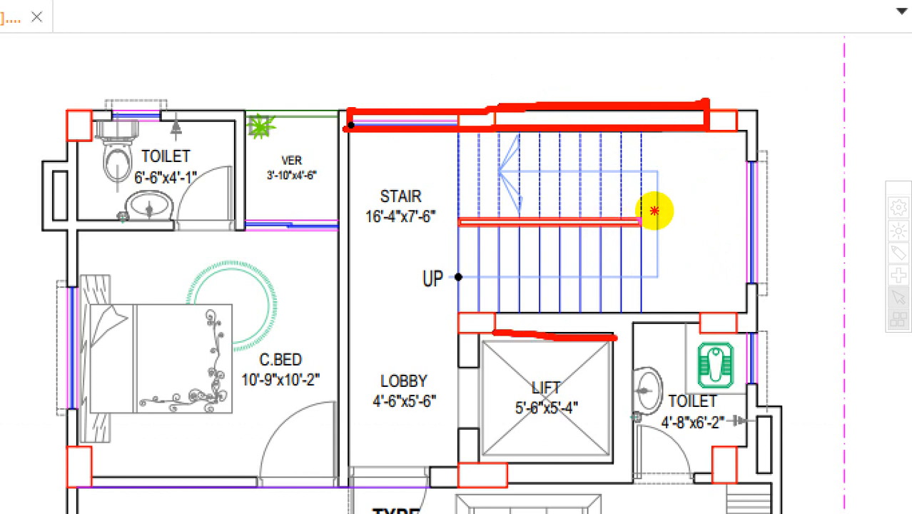
mouse_move(460, 330)
mouse_down()
mouse_move(447, 437)
mouse_move(526, 461)
mouse_move(613, 462)
mouse_up()
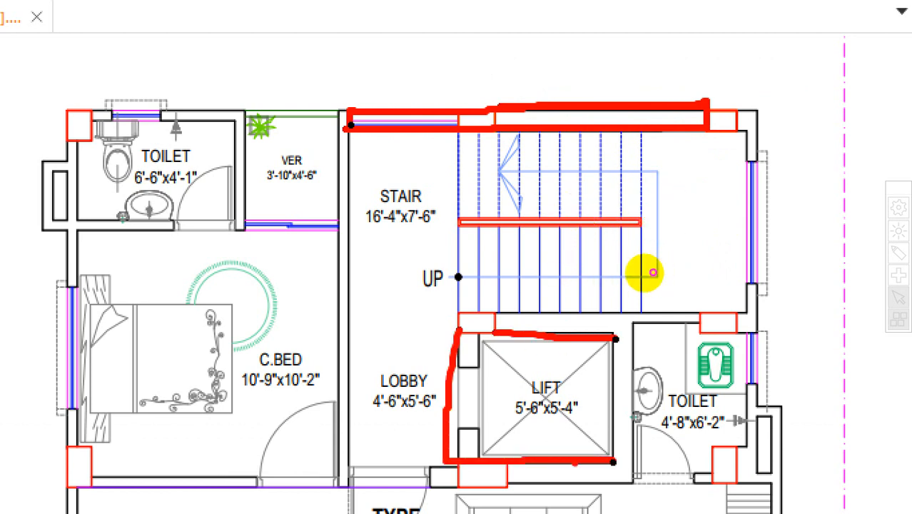
mouse_move(423, 466)
mouse_down()
mouse_move(351, 466)
mouse_move(505, 497)
mouse_move(632, 488)
mouse_move(631, 355)
mouse_up()
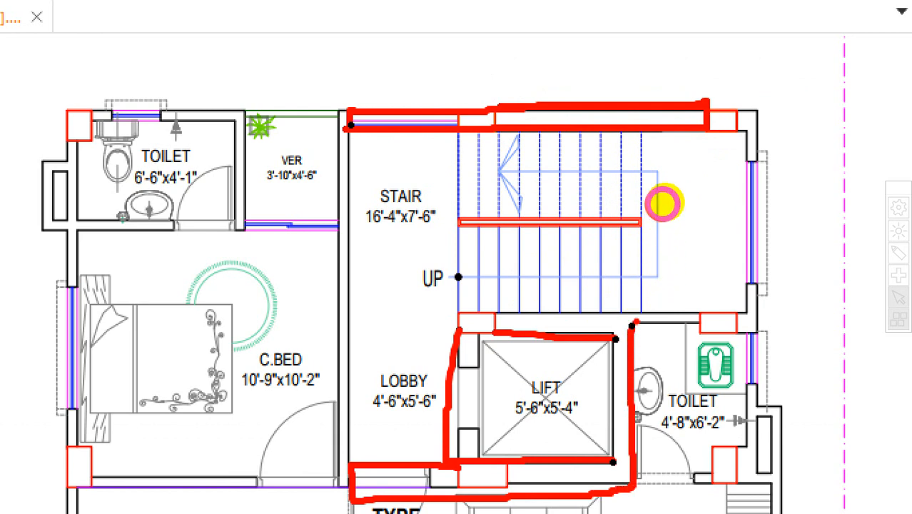
mouse_move(633, 323)
mouse_down()
mouse_move(606, 311)
mouse_move(475, 315)
mouse_up()
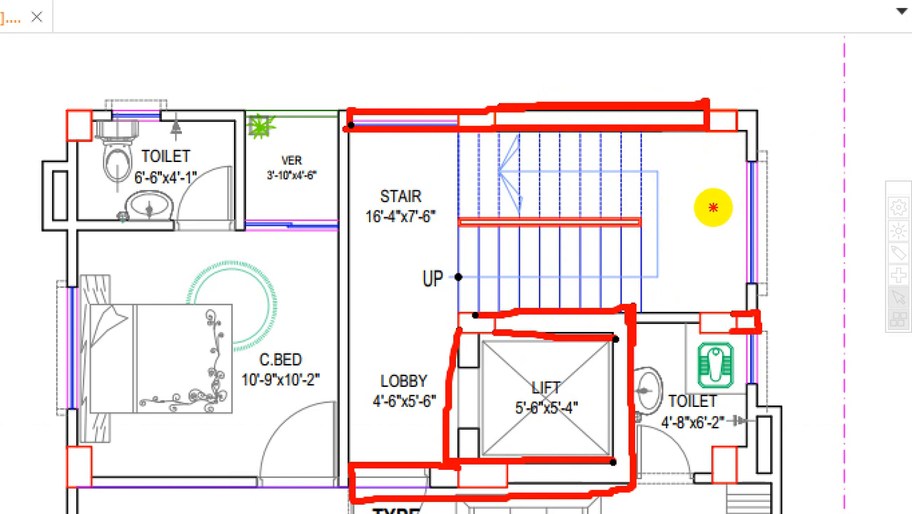
key(ctrl+1)
key(Escape)
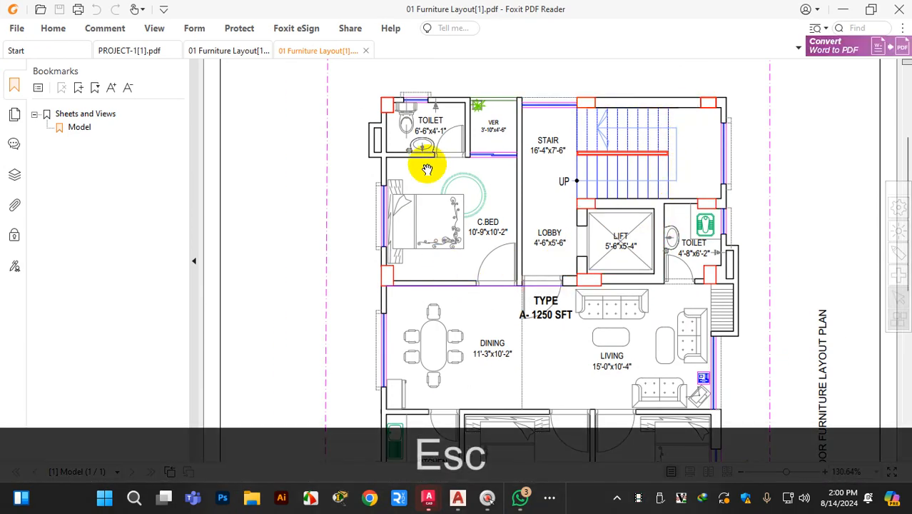
- Zoom in on the toilet beside C.BED and mark its projecting outer duct and the adjoining outer wall in temporary red ink
scroll(391, 127, up, 1)
key(ctrl+1)
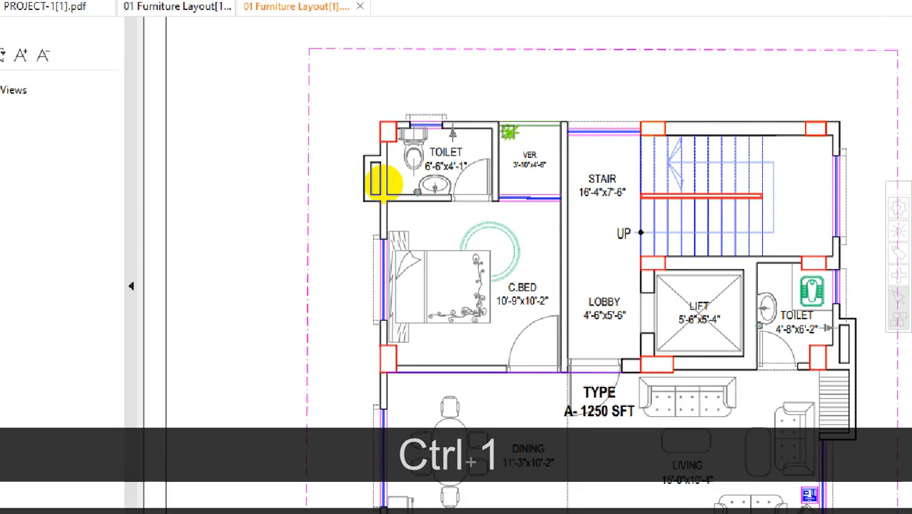
mouse_move(394, 152)
mouse_down()
mouse_move(303, 202)
mouse_move(411, 160)
mouse_move(379, 136)
mouse_move(346, 207)
mouse_up()
drag(332, 151, 376, 184)
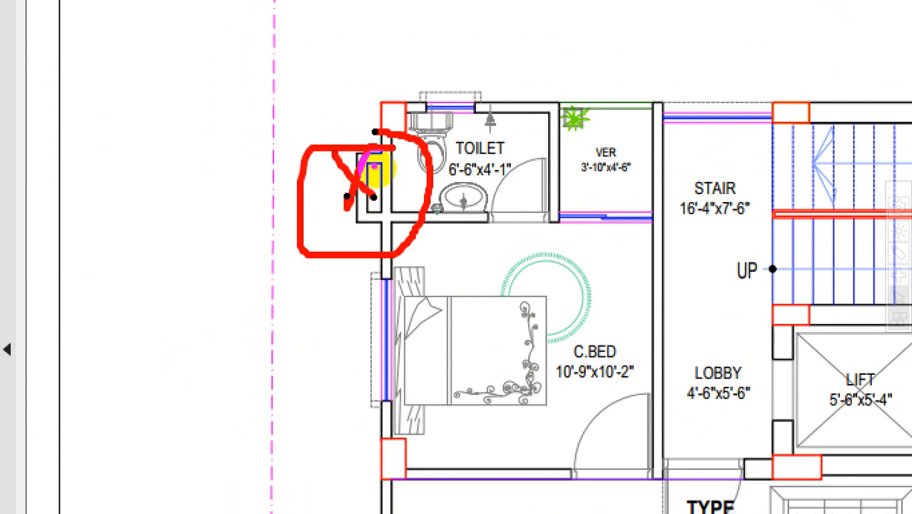
drag(383, 135, 385, 251)
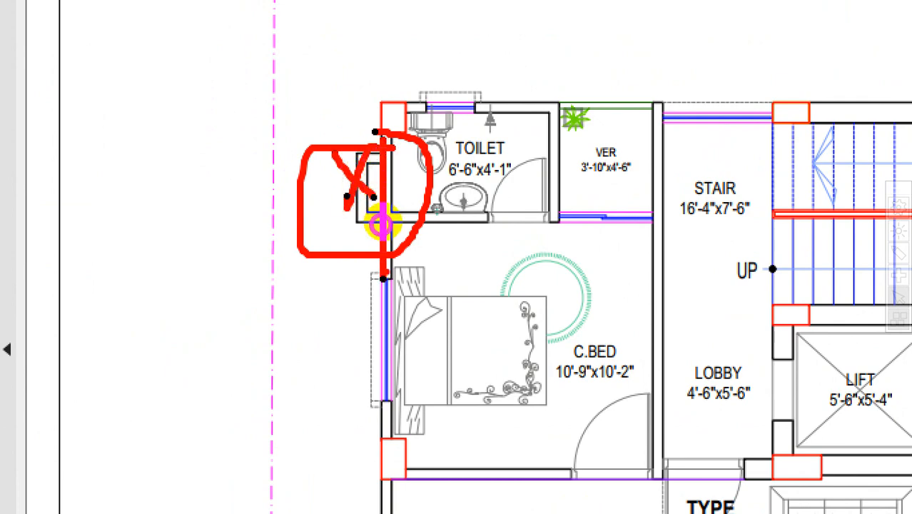
key(Escape)
- Close the furniture layout PDF and open the 03.1st Floor Working Drawing PDF from the CCAD-24024 chat in WhatsApp
scroll(497, 345, down, 3)
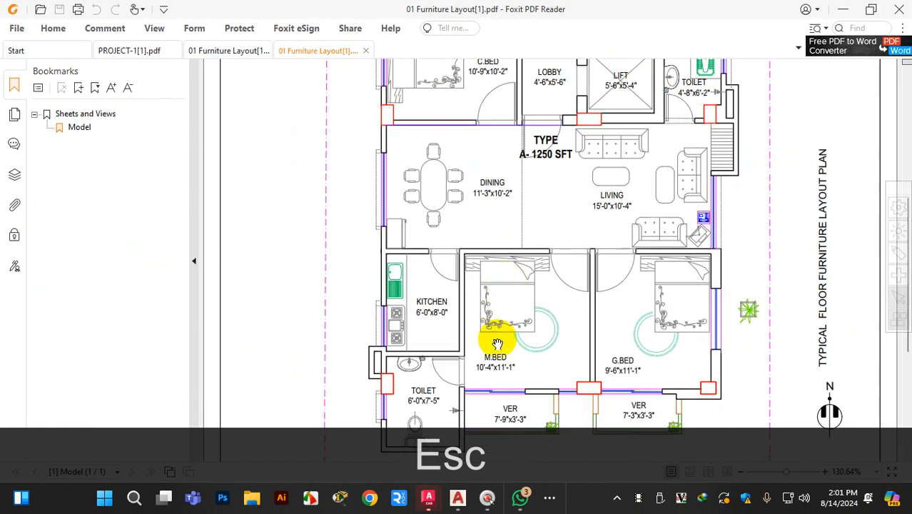
scroll(498, 345, down, 3)
click(896, 10)
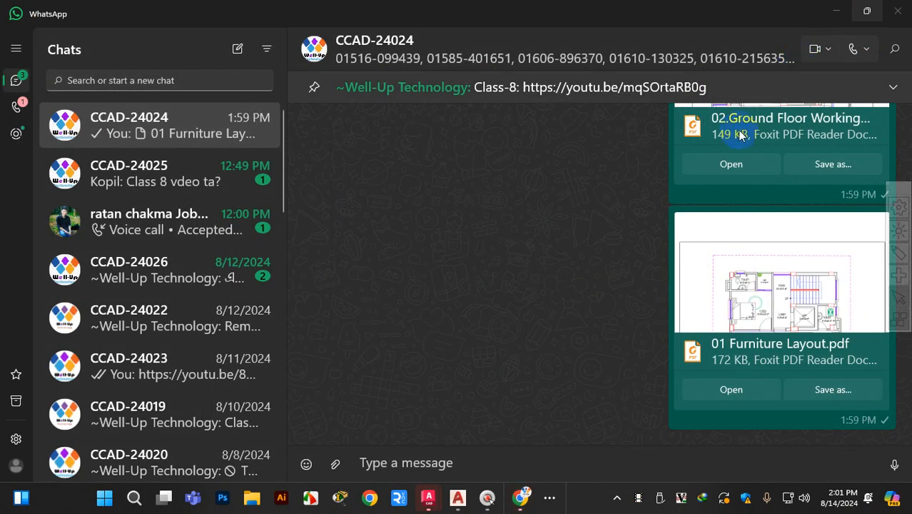
scroll(772, 289, up, 5)
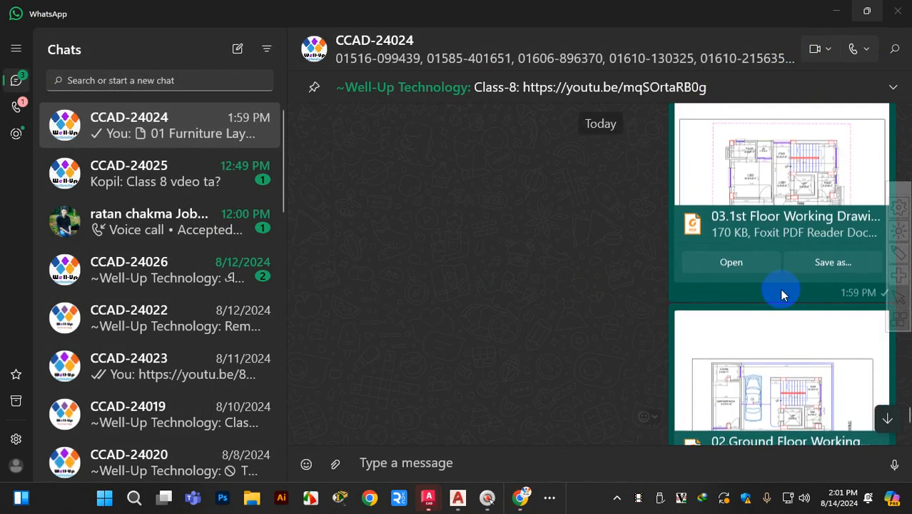
scroll(782, 294, up, 1)
click(735, 297)
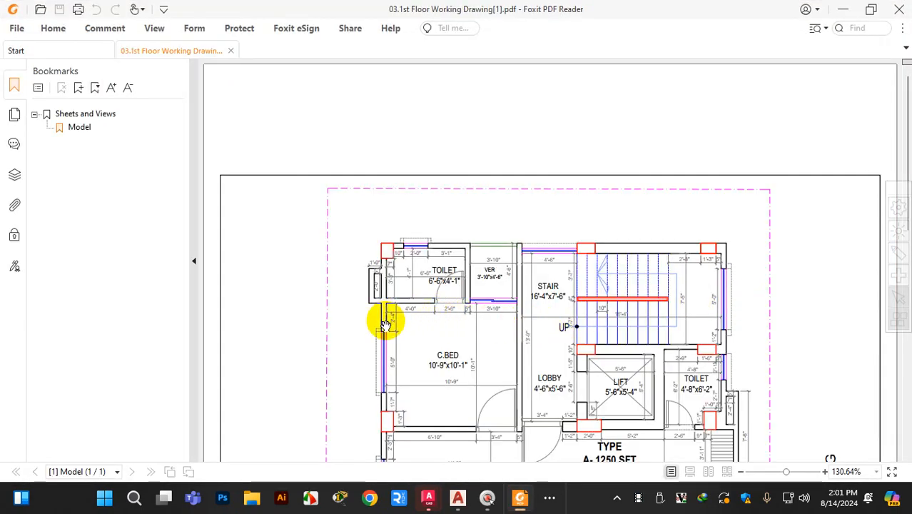
- Zoom in on the working drawing and circle the dimensioned duct outside the C.BED toilet in temporary red ink
key(ctrl+1)
click(390, 282)
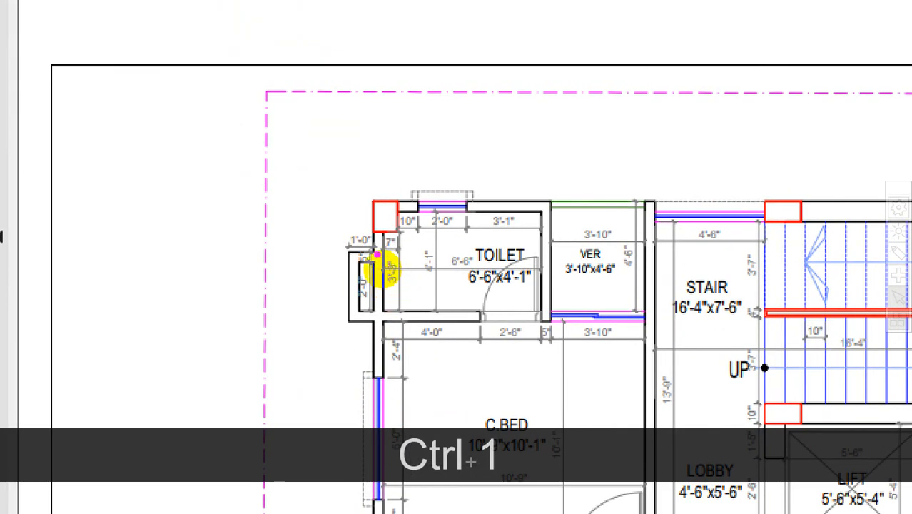
drag(377, 248, 330, 250)
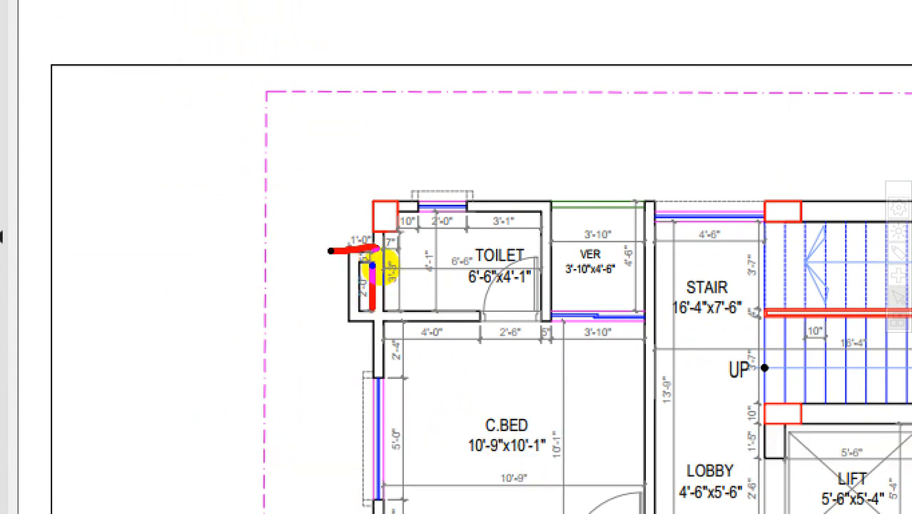
drag(377, 248, 353, 252)
mouse_move(376, 212)
mouse_down()
mouse_move(309, 271)
mouse_move(371, 204)
mouse_up()
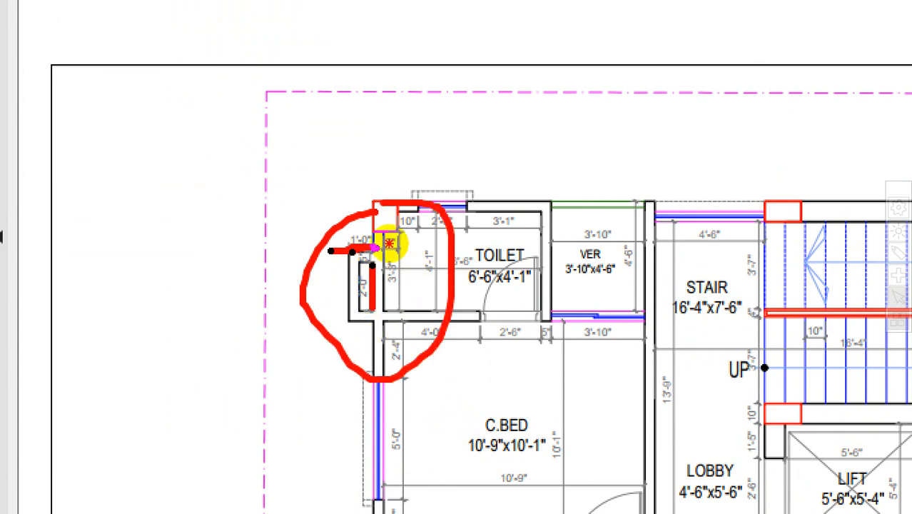
key(Escape)
- Examine the room sizes and wall dimensions across the whole 1st floor working drawing
scroll(670, 265, down, 10)
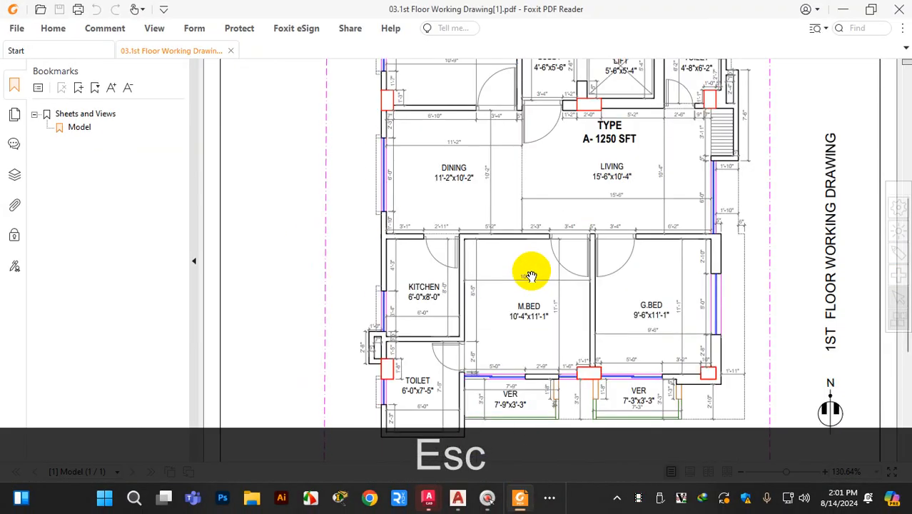
scroll(546, 207, up, 1)
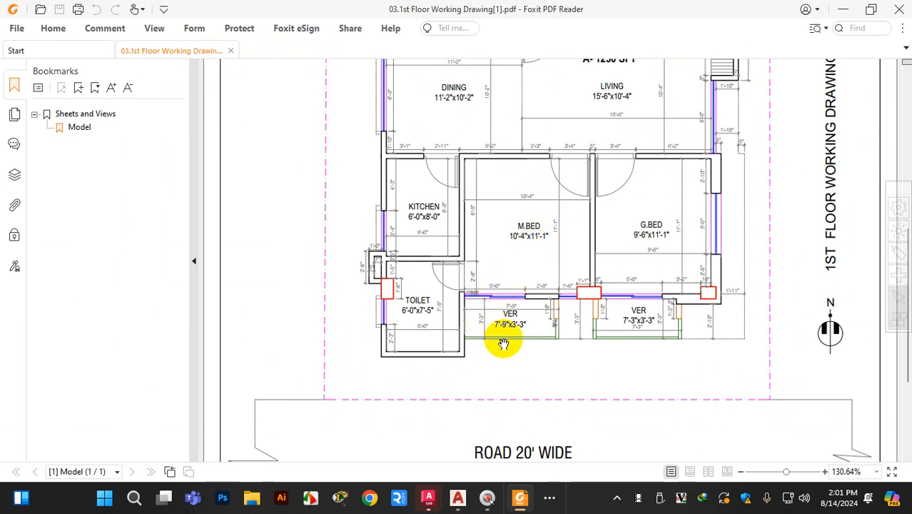
scroll(571, 350, down, 4)
scroll(617, 353, up, 11)
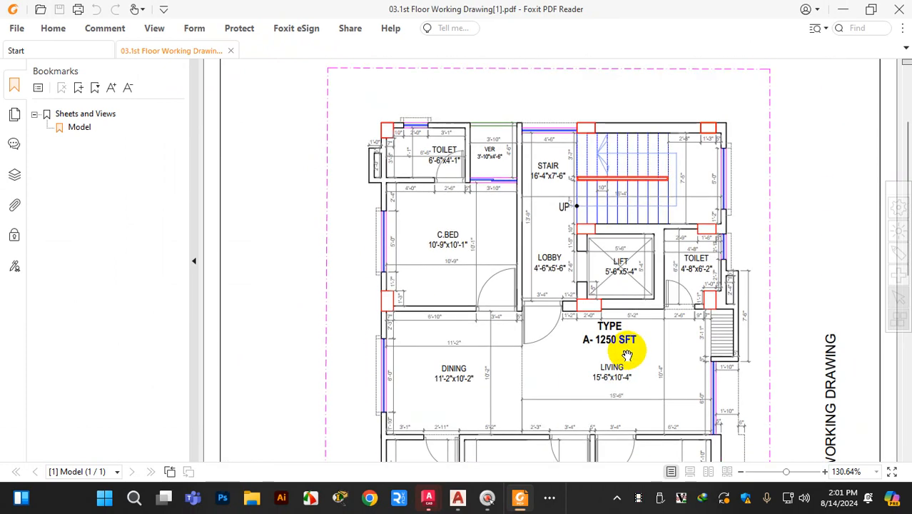
scroll(621, 300, down, 4)
scroll(549, 249, up, 1)
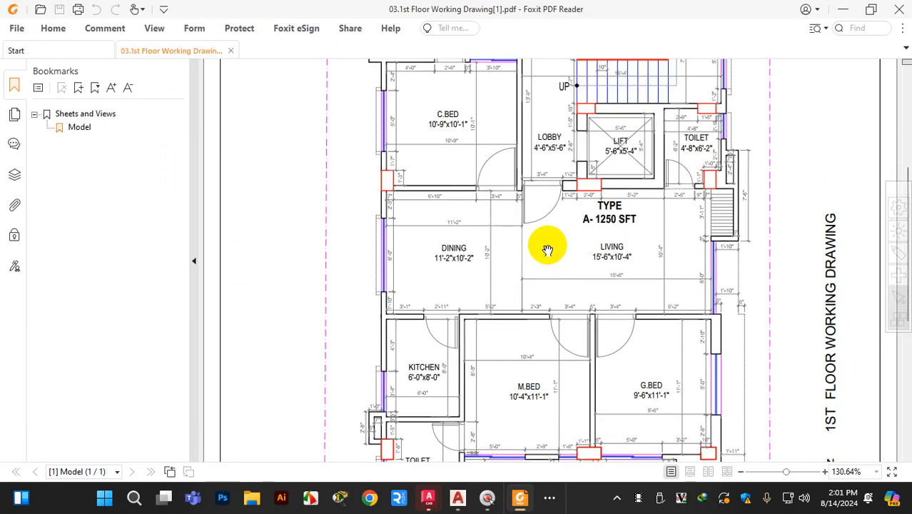
scroll(553, 270, down, 1)
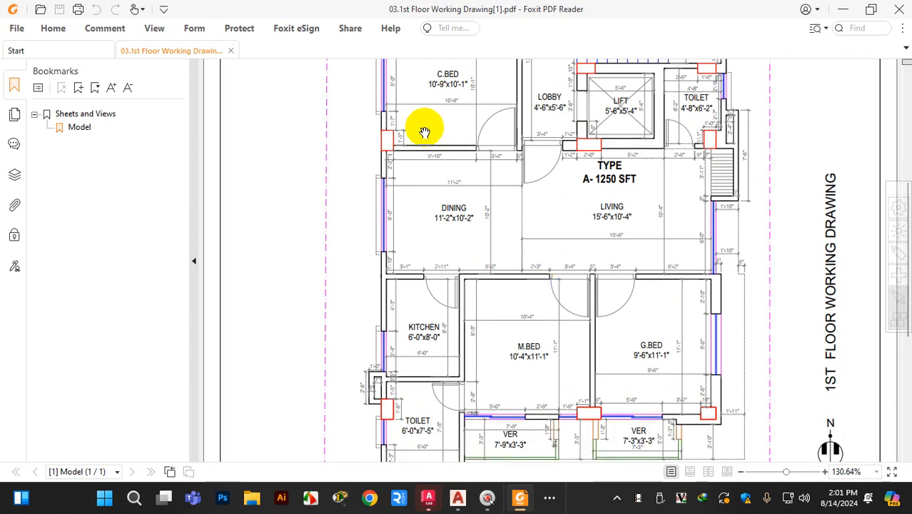
scroll(400, 135, up, 2)
scroll(454, 242, down, 8)
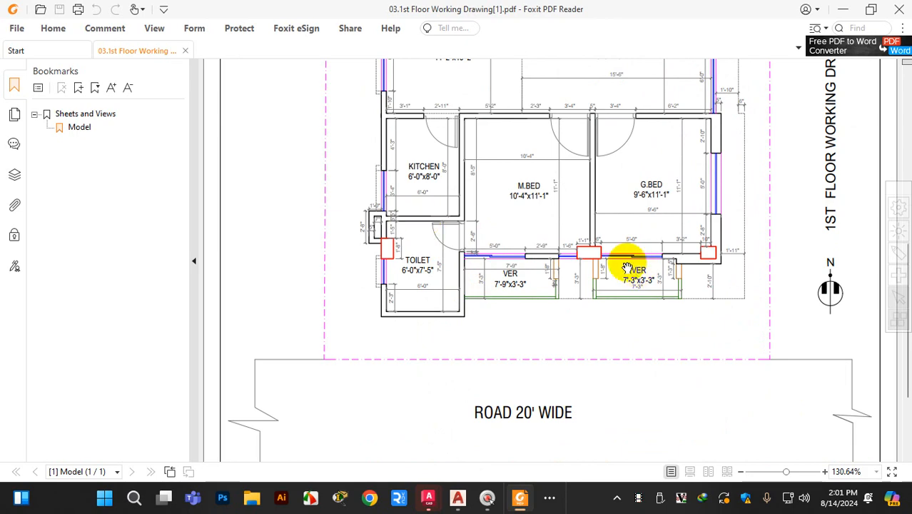
- Zoom in on the two verandas below M.BED and G.BED and mark their outer railing lines in temporary red ink
key(ctrl+1)
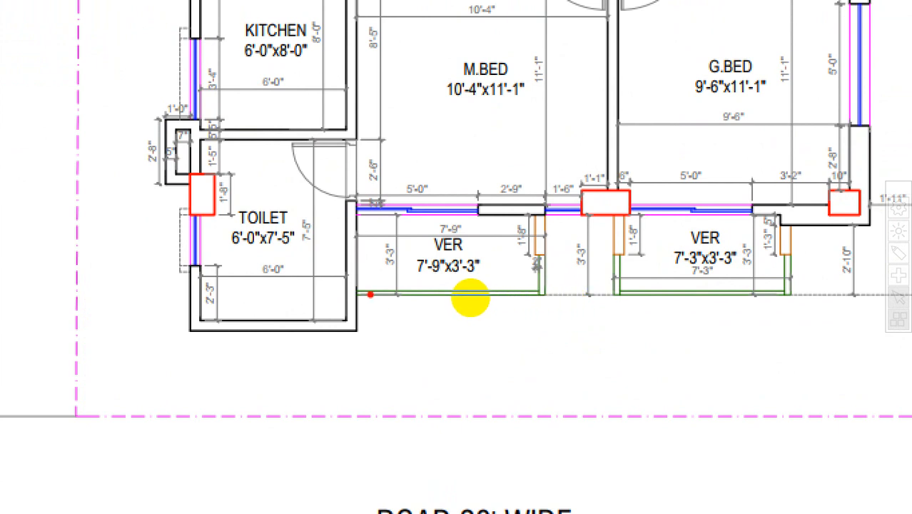
drag(489, 295, 529, 295)
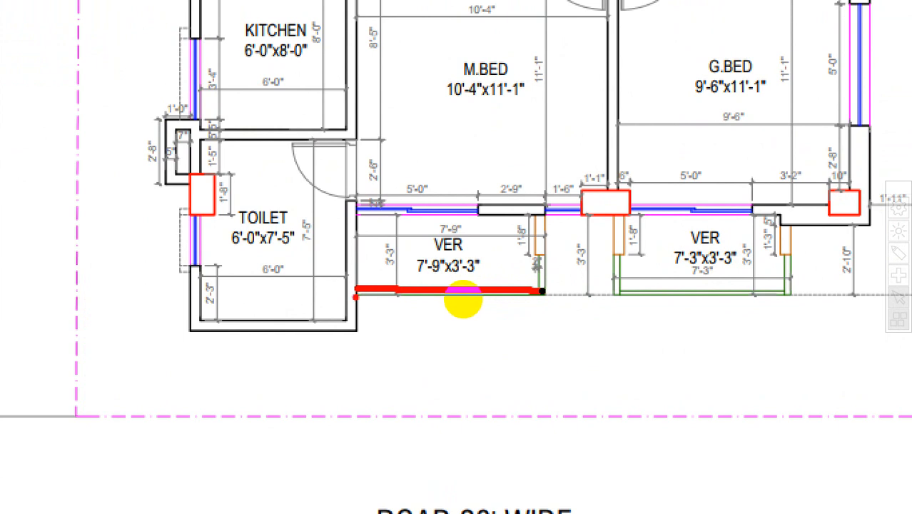
drag(463, 299, 552, 302)
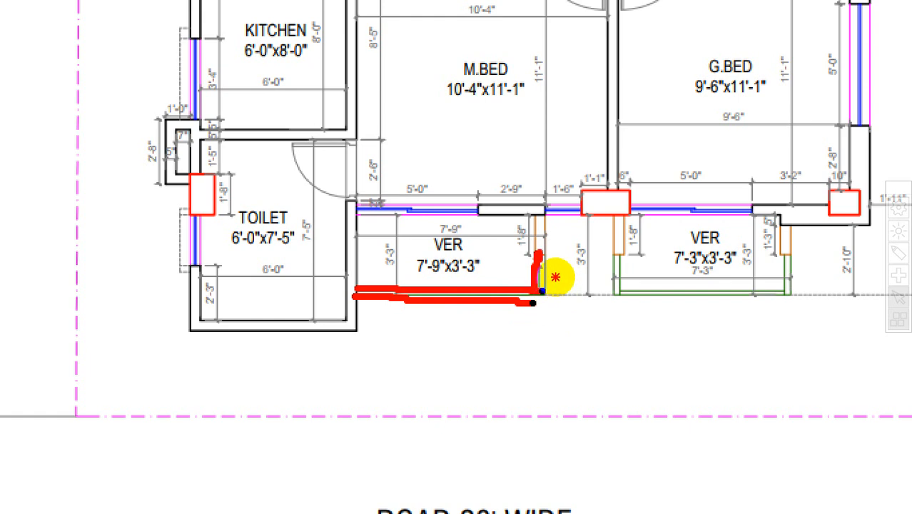
drag(532, 293, 471, 295)
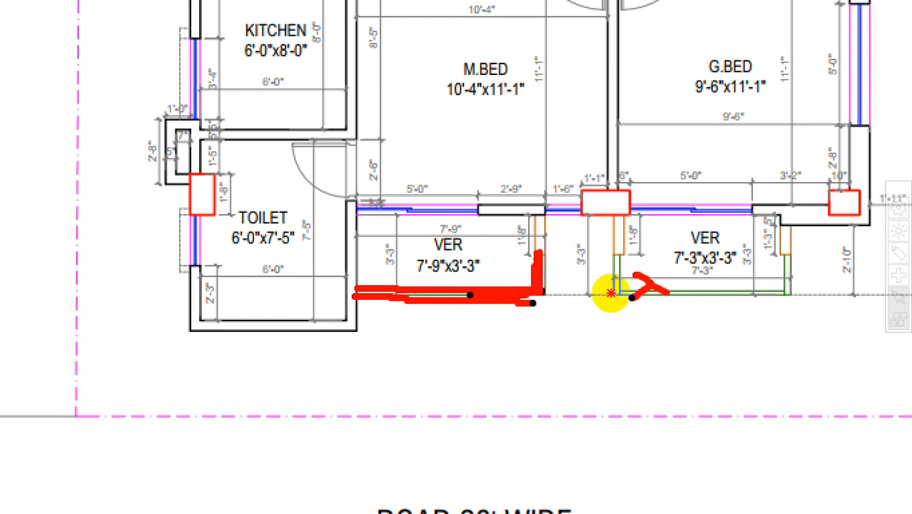
drag(668, 293, 684, 297)
drag(808, 272, 780, 292)
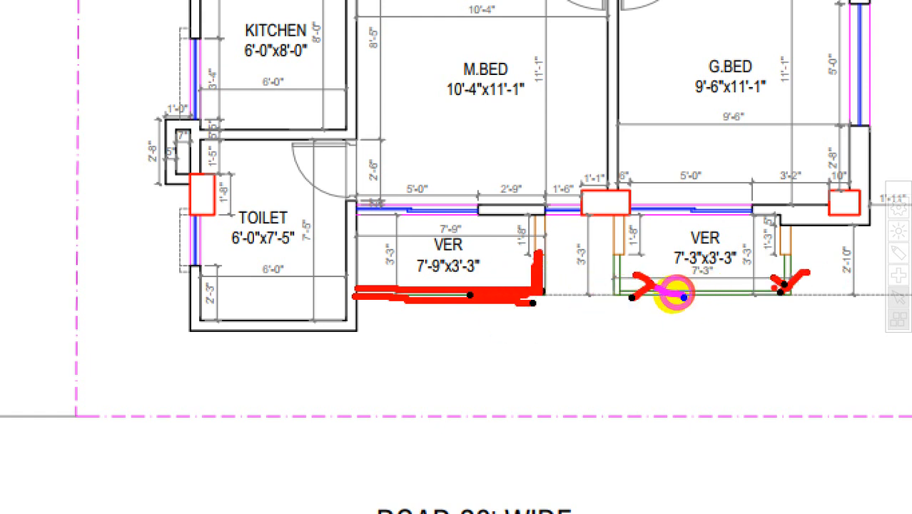
key(Escape)
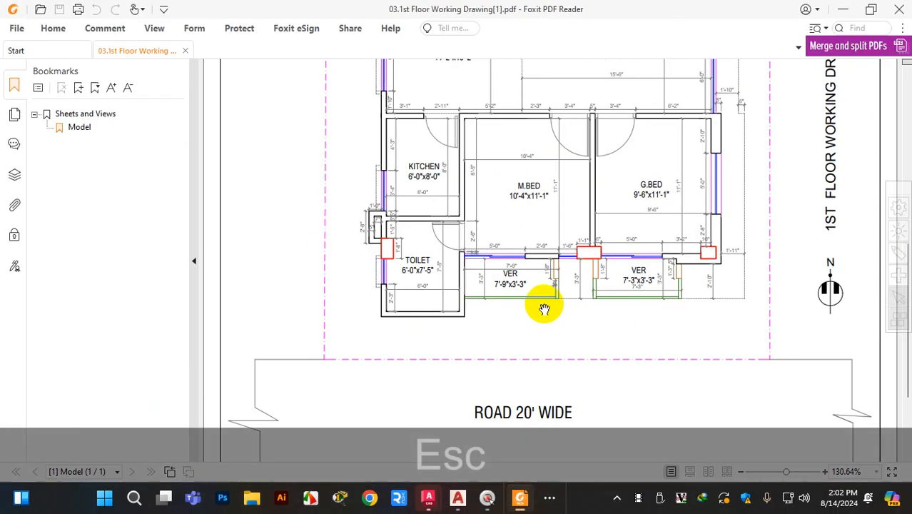
- Mark the depth and outer edge of the veranda below M.BED in temporary red ink and exit the magnified view
ctrl+scroll(566, 299, down, 1)
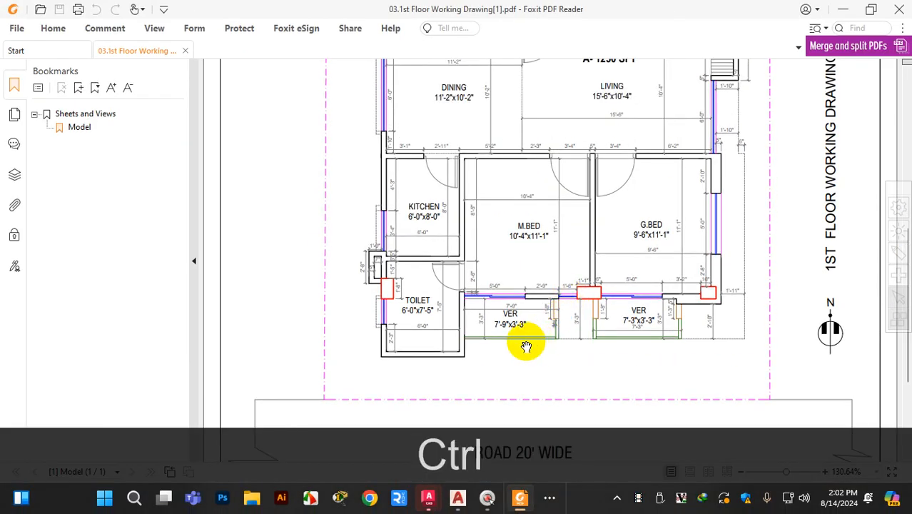
key(ctrl+1)
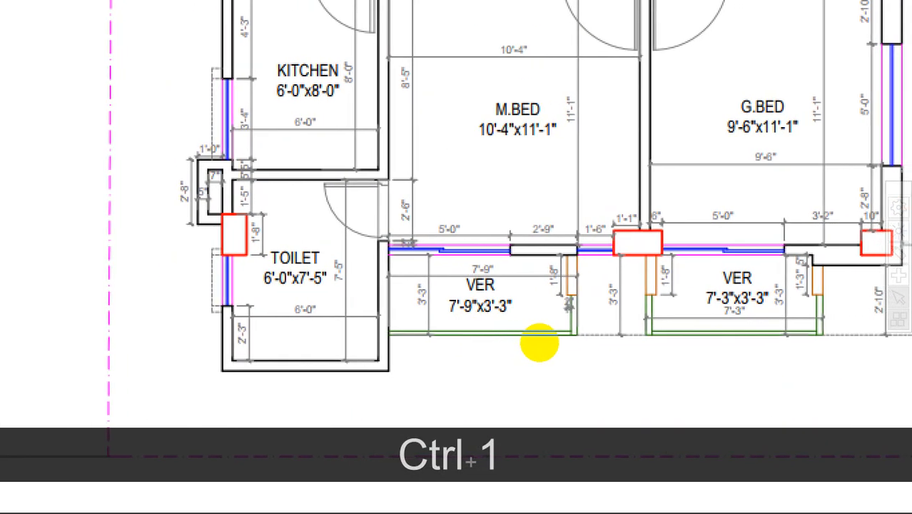
click(539, 344)
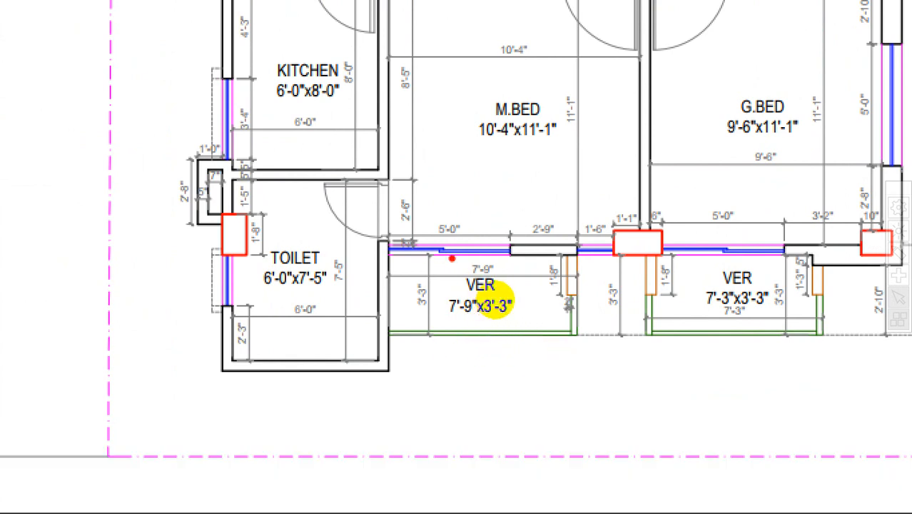
drag(496, 303, 493, 330)
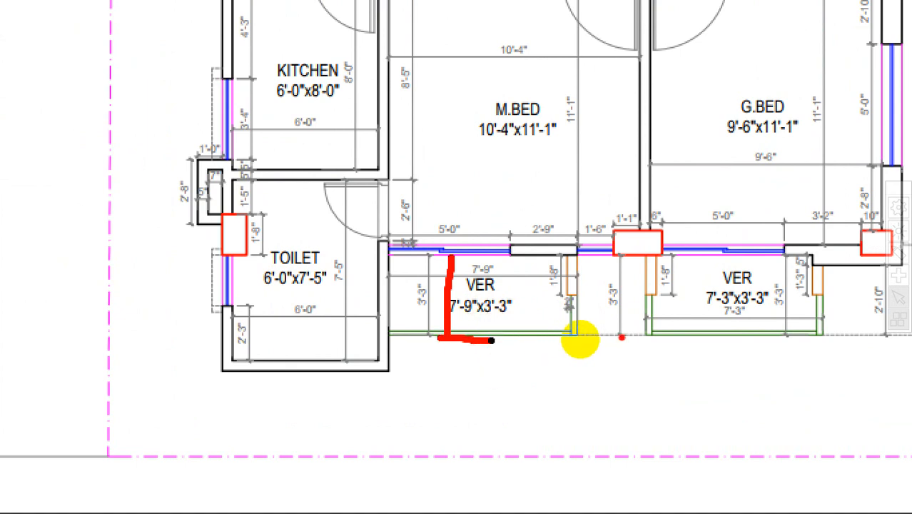
drag(595, 339, 593, 339)
mouse_move(479, 306)
mouse_down()
mouse_move(493, 314)
mouse_move(483, 303)
mouse_up()
key(ctrl+1)
key(Escape)
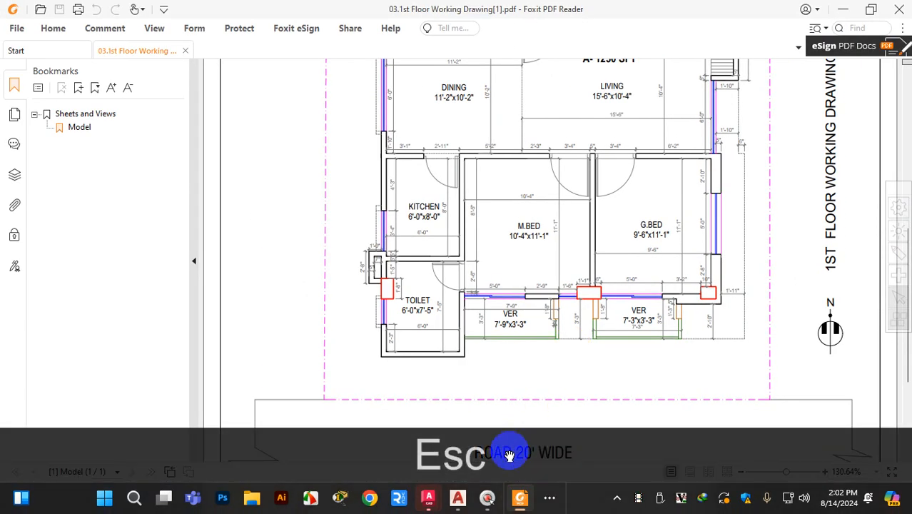
mouse_move(522, 502)
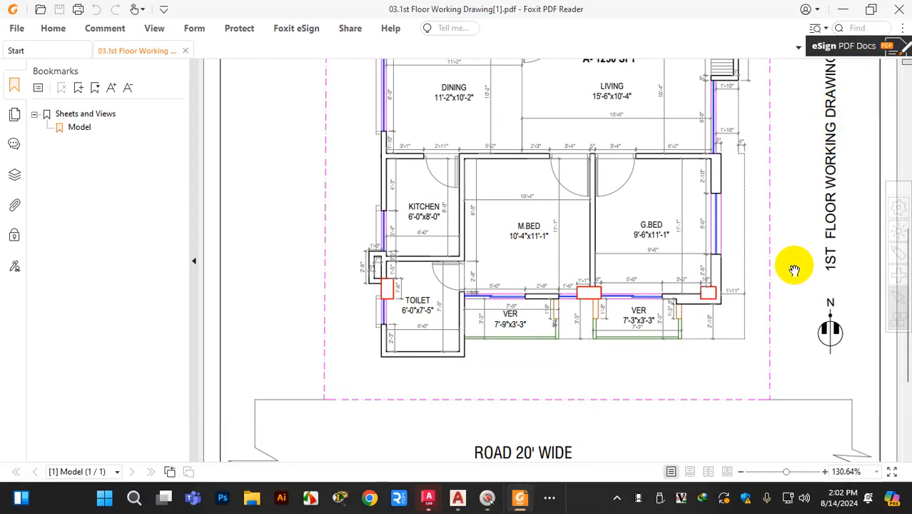